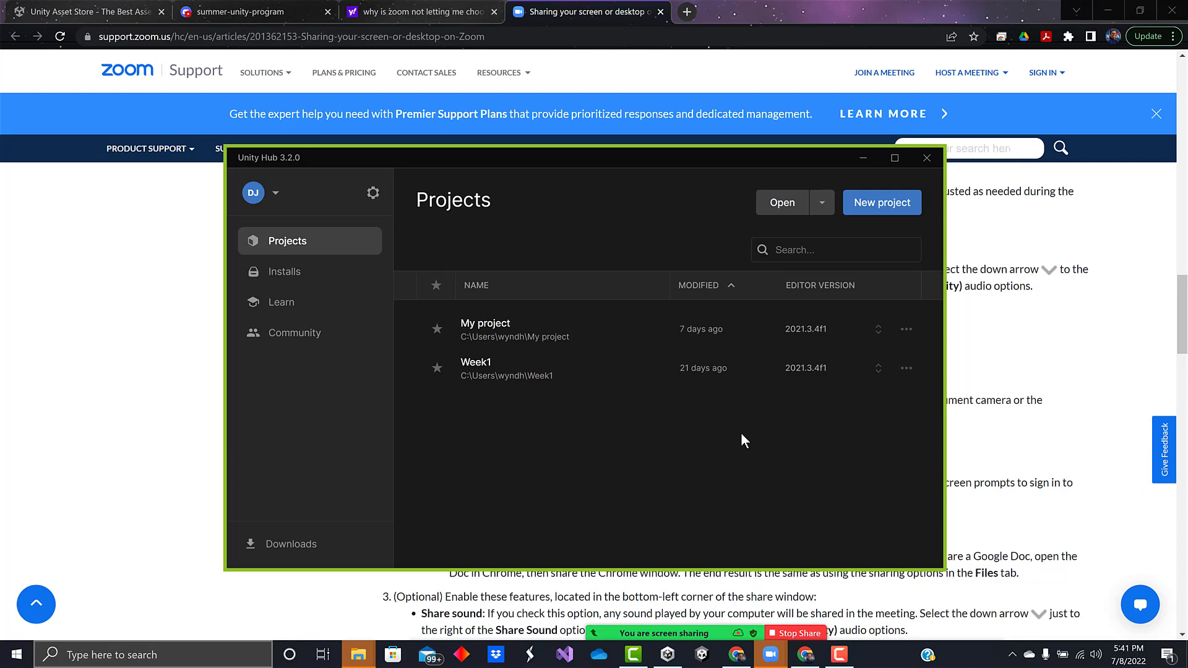
Start a new Unity project with editor version 2021.3.4f1 and the 2D Core template
left_click(883, 205)
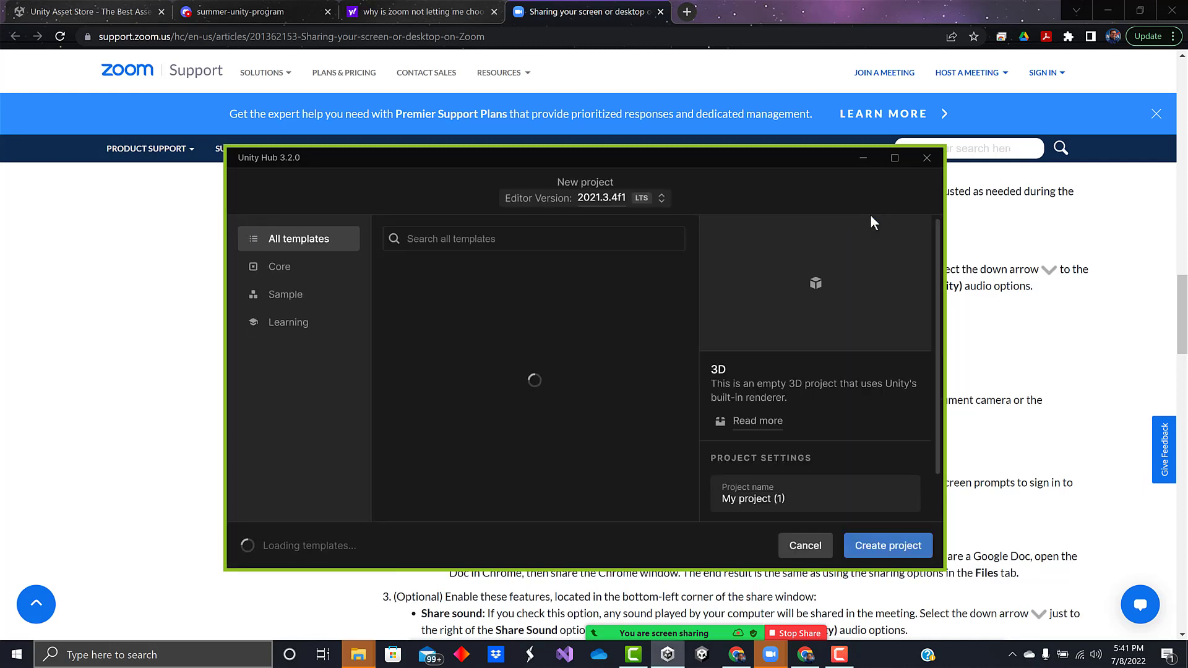
left_click(661, 200)
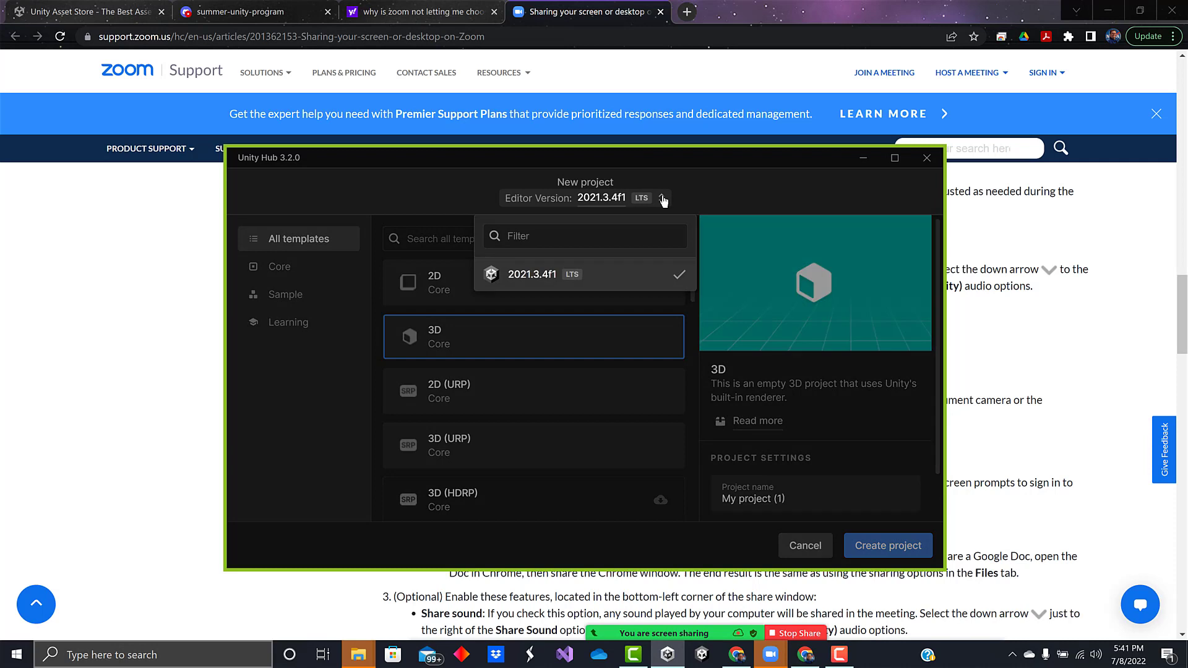
left_click(583, 279)
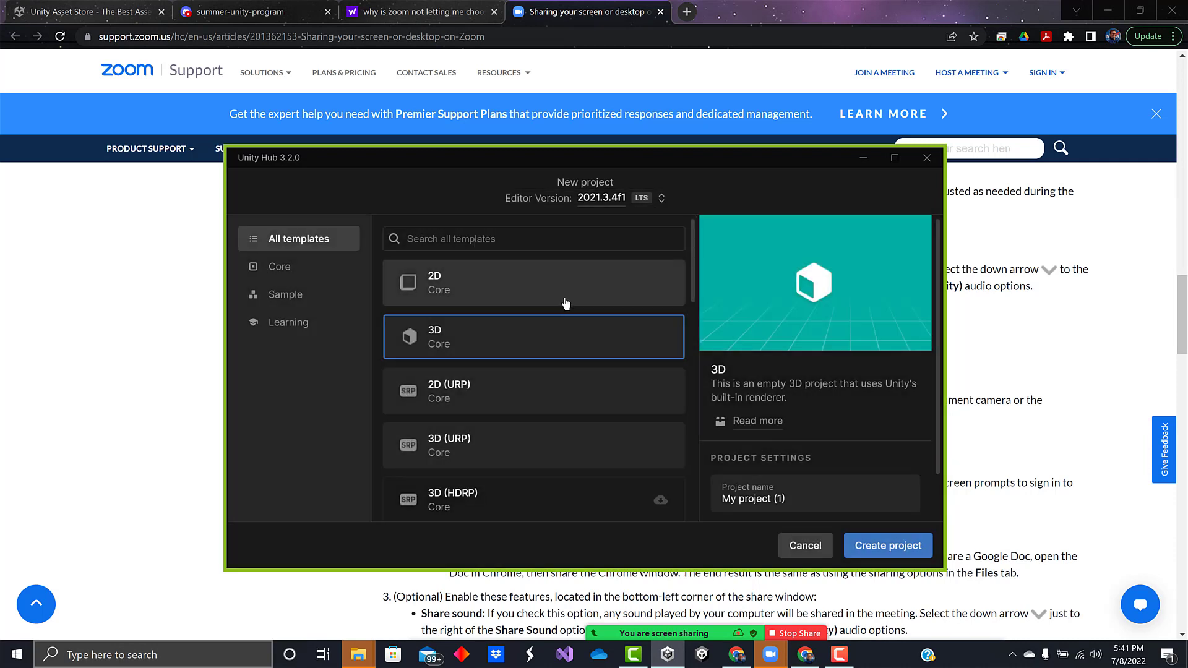
left_click(474, 293)
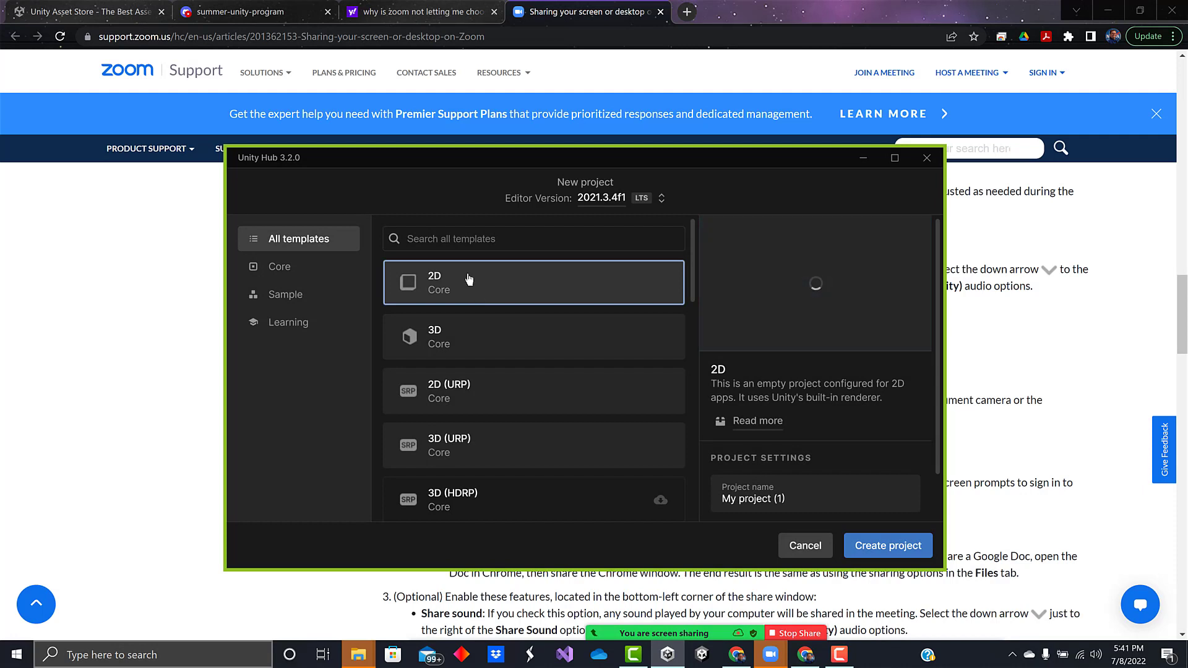
Name the project "2D demo week 3" and create it
left_click(782, 488)
left_click_drag(804, 501, 715, 502)
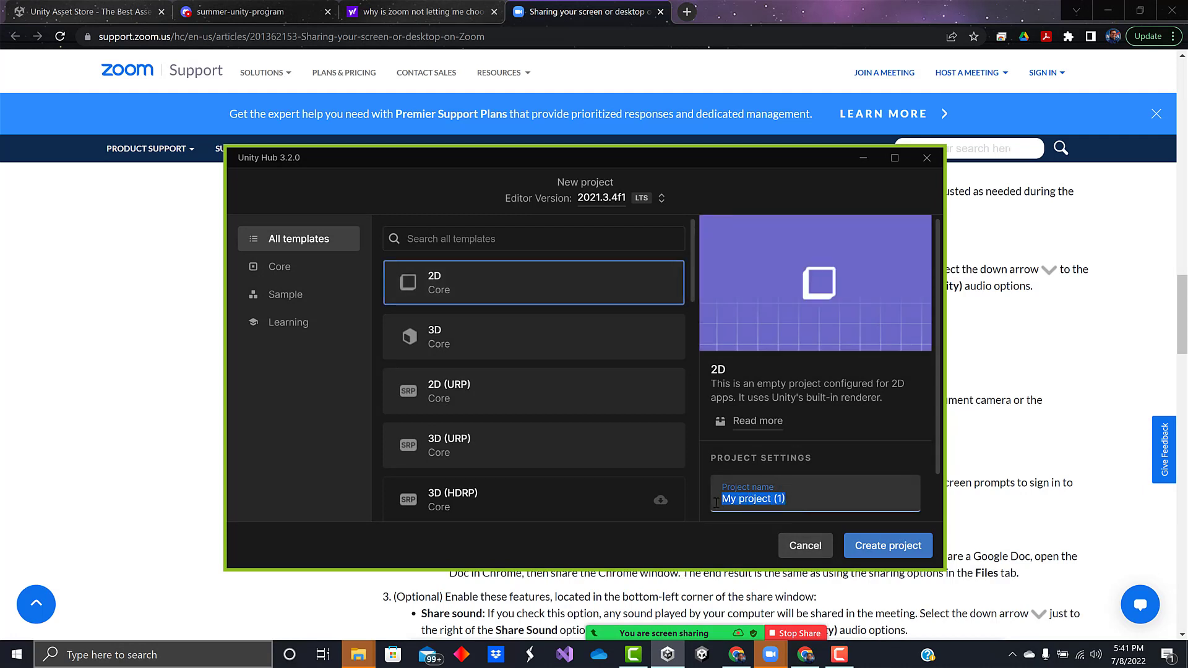
type("@")
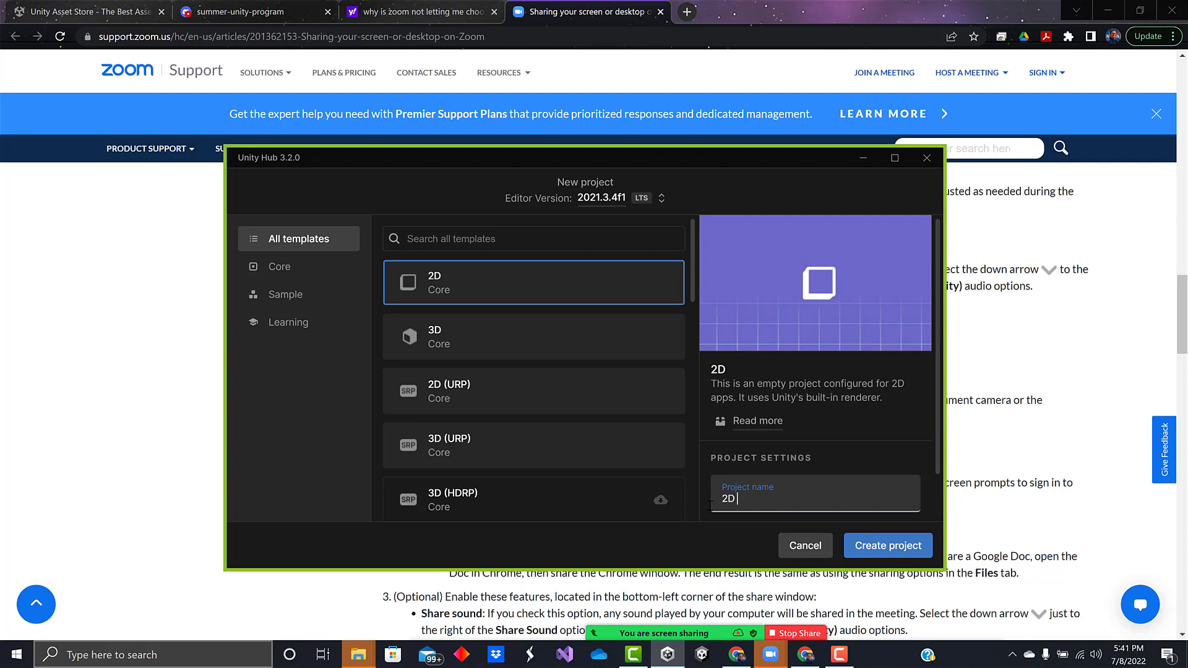
type("D demo week 3")
left_click(865, 549)
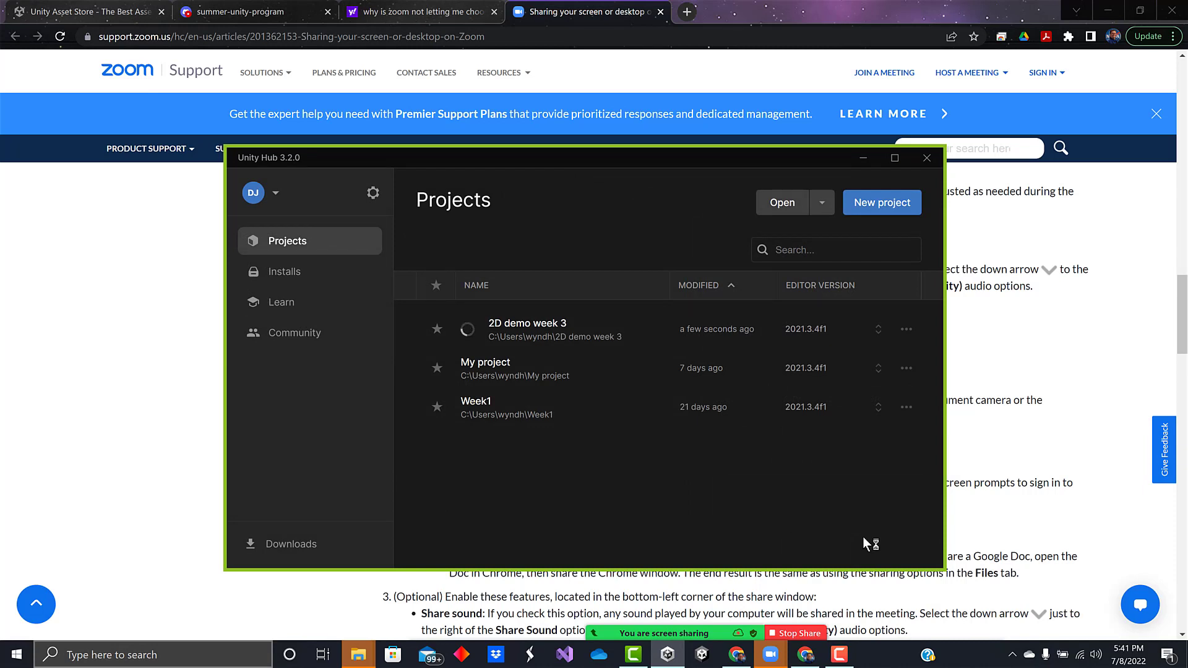
Switch the Zoom screen share to the Chrome window showing the Zoom Support article on sharing your screen
mouse_move(711, 631)
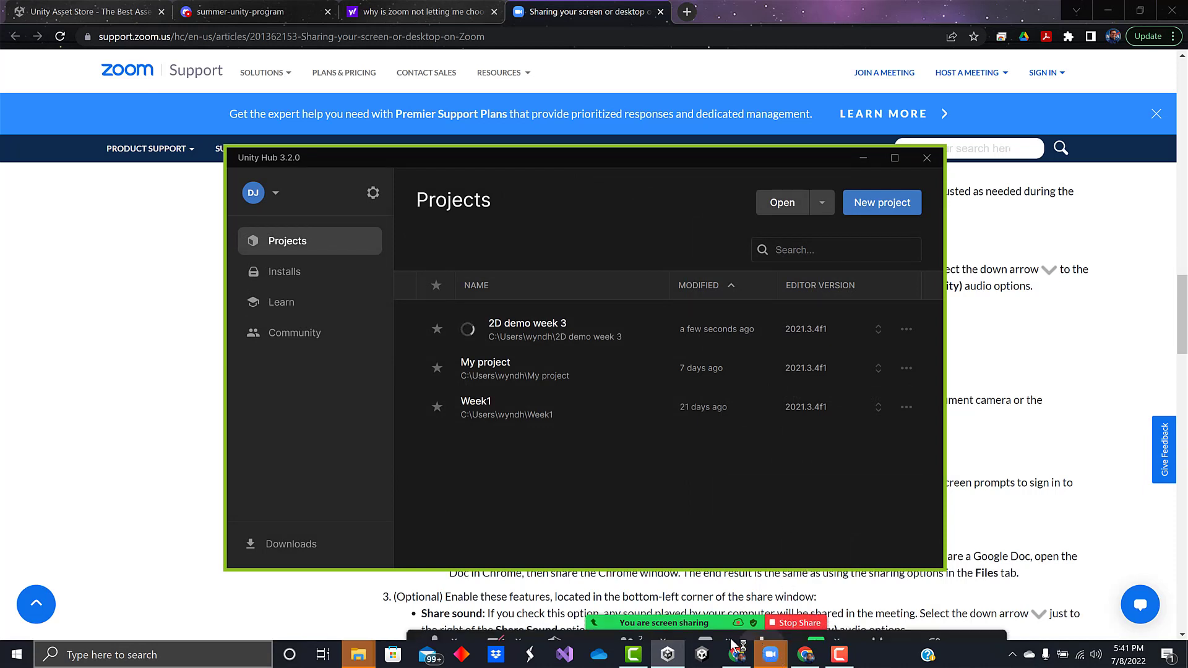
left_click(815, 630)
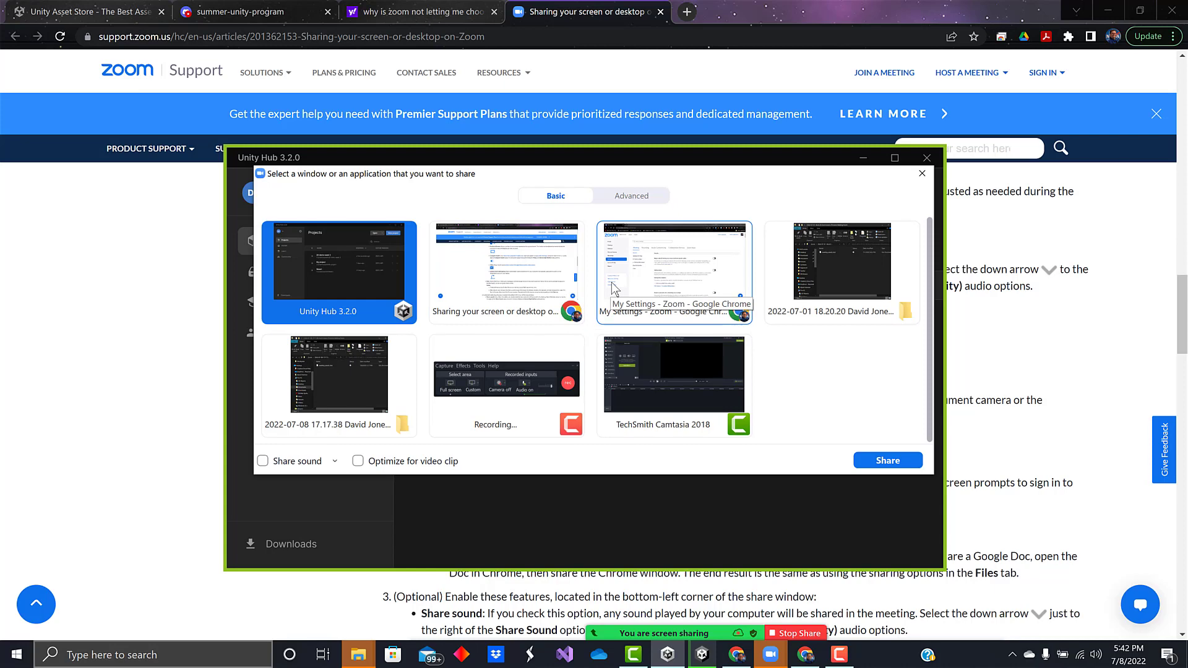
left_click(520, 286)
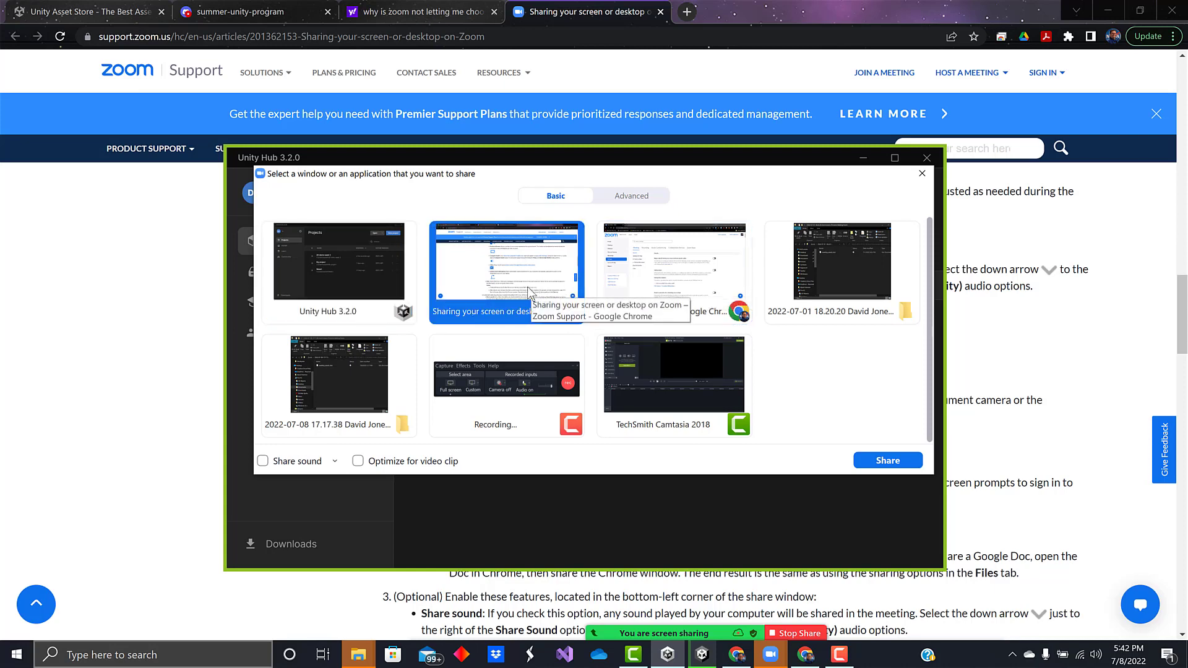
left_click(885, 462)
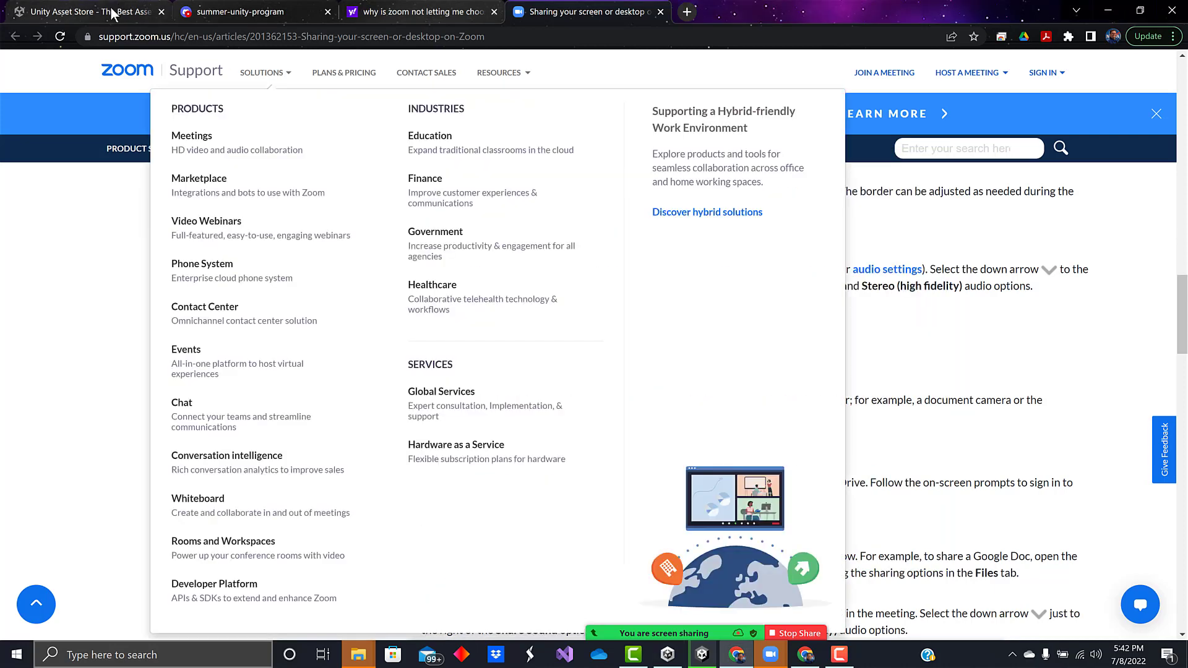
Go to the Unity Asset Store page, dismiss the save-password prompt and search the store for "sprite"
left_click(112, 13)
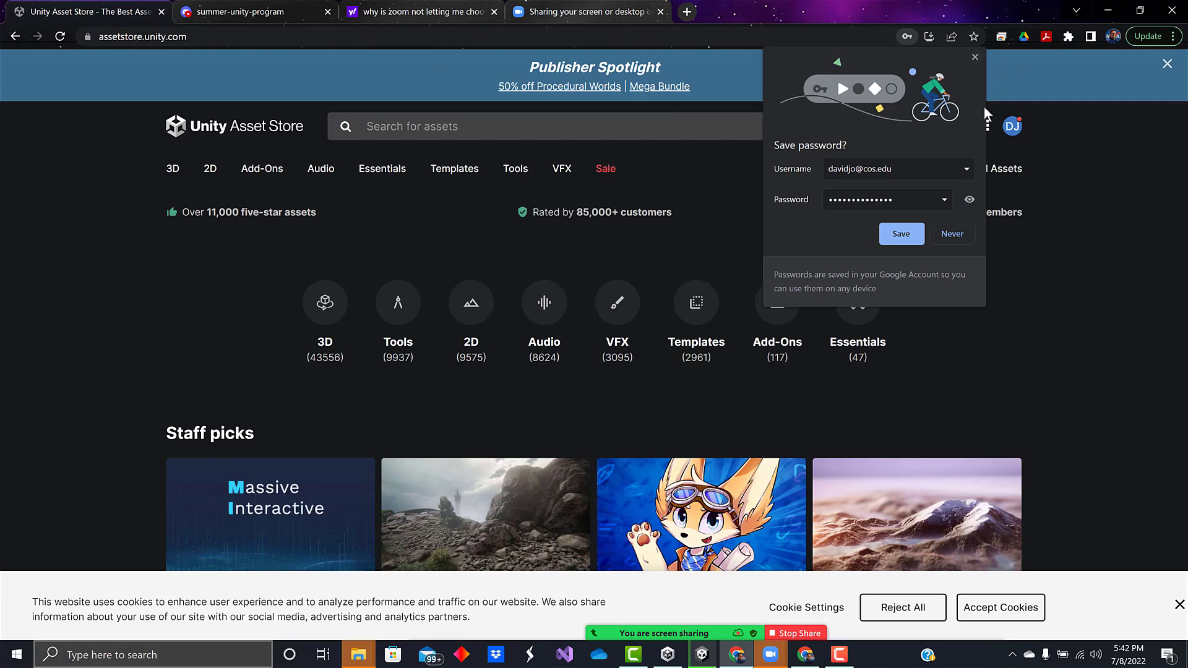
left_click(974, 57)
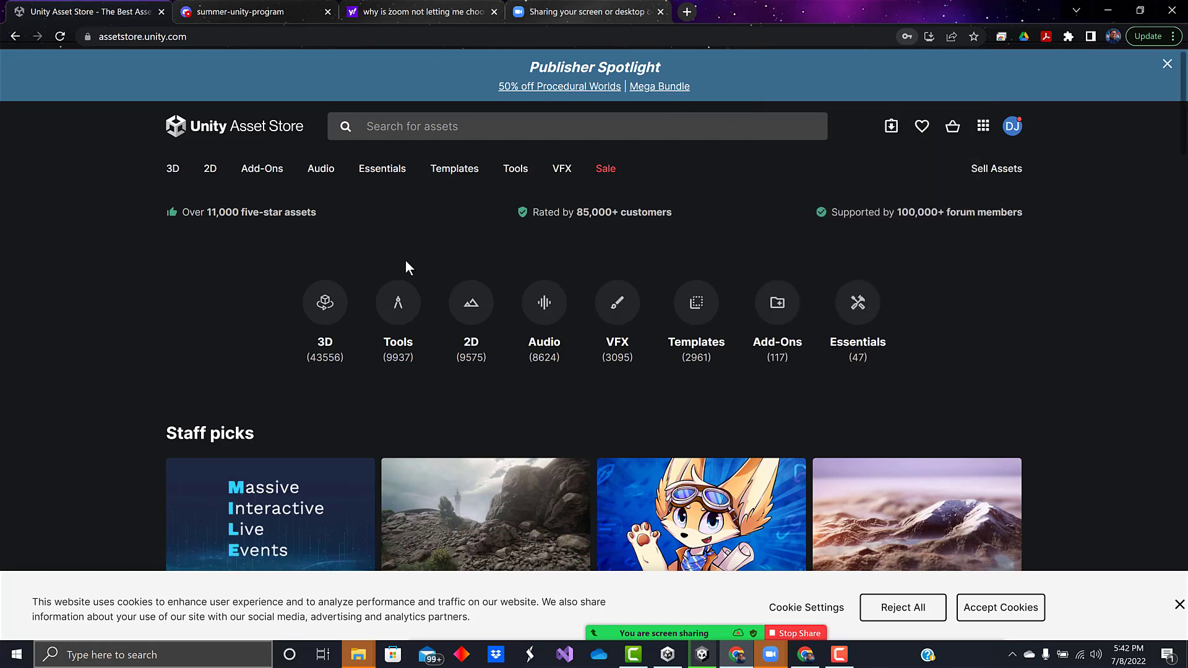
left_click(408, 128)
type("sprite")
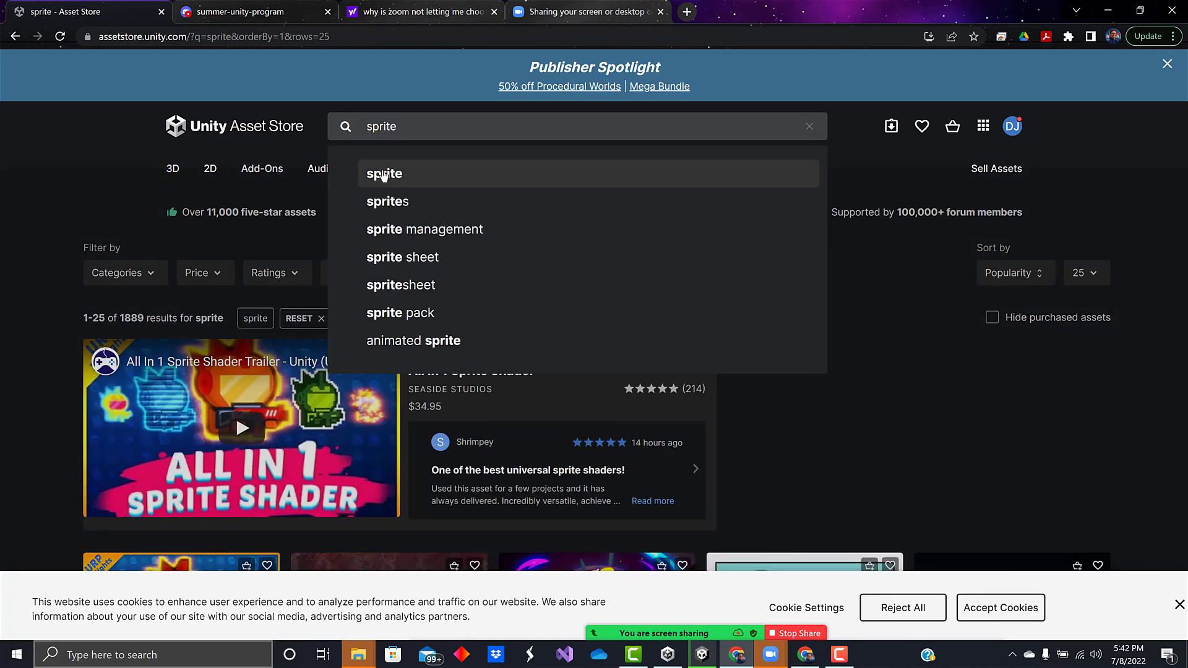
left_click(384, 175)
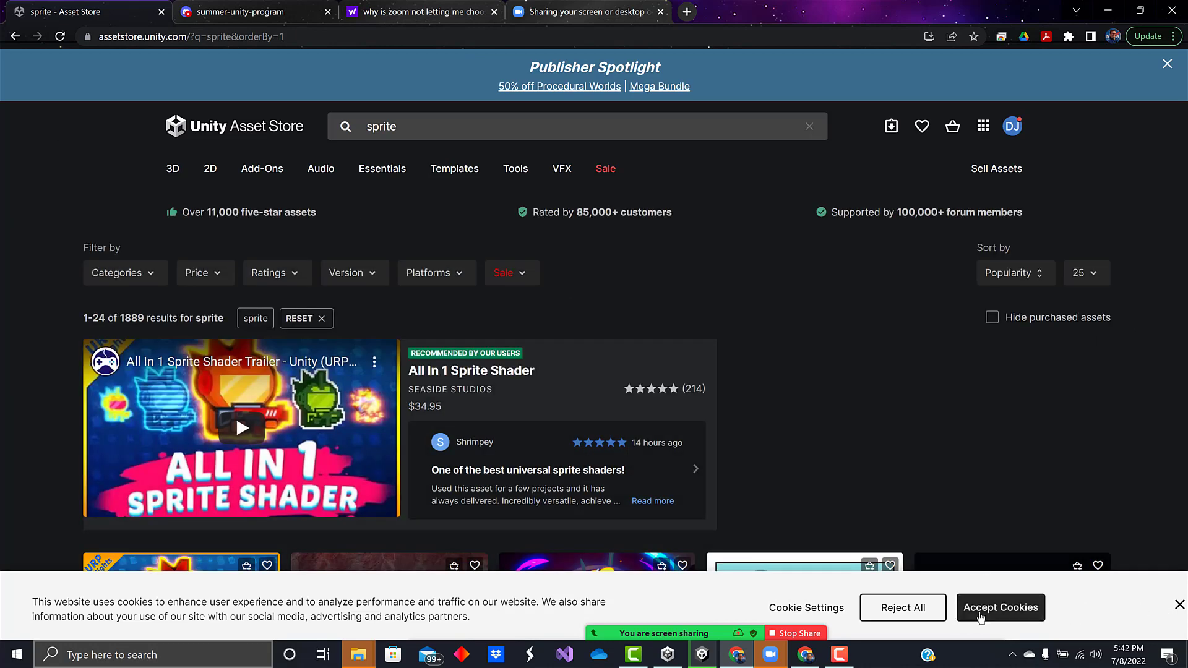
Accept the site's cookies and filter the sprite search results to free assets
left_click(977, 608)
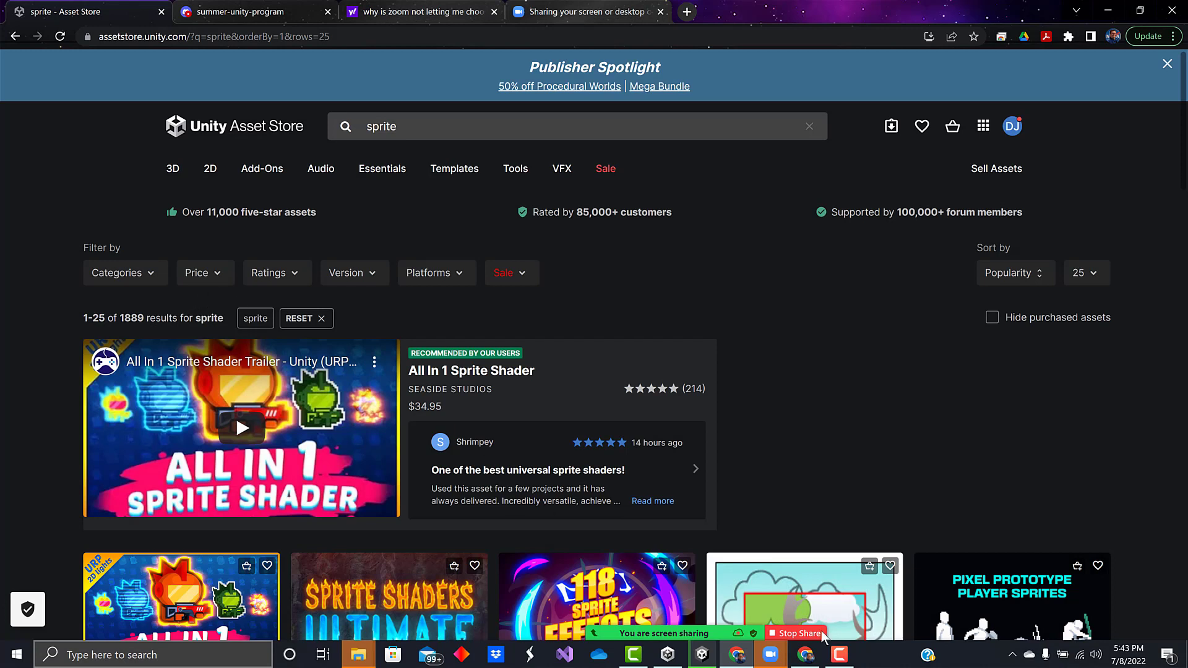
left_click(206, 276)
left_click(249, 454)
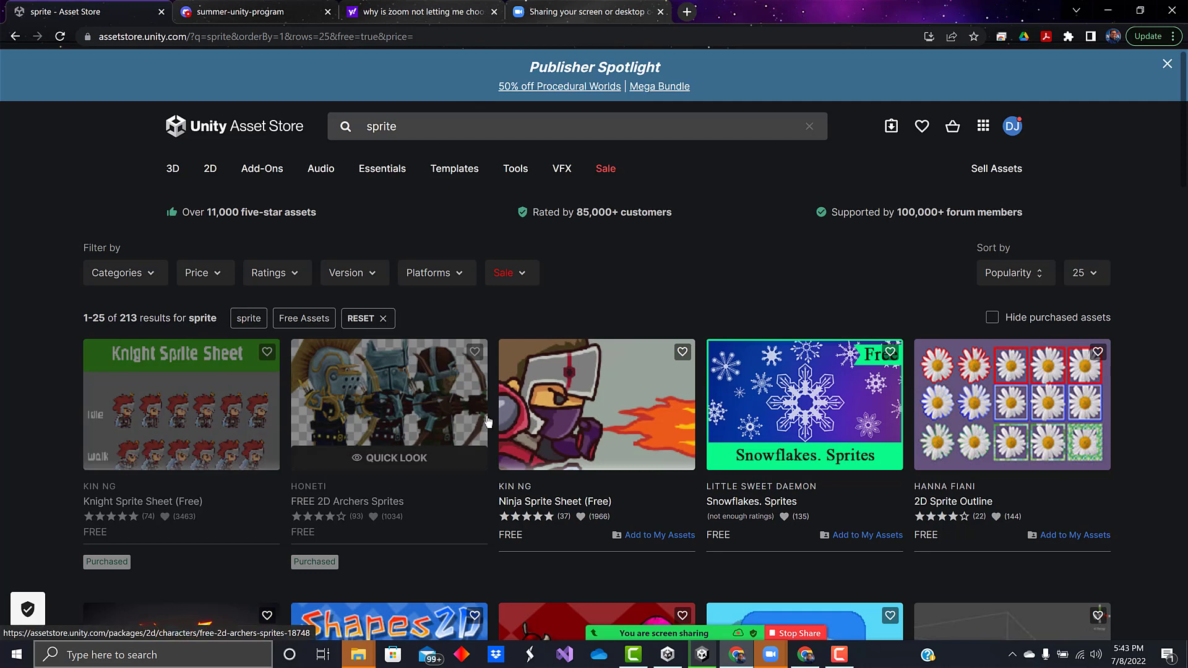
Look through the free sprite assets on the first and second pages of results
scroll(487, 421, "down", 4)
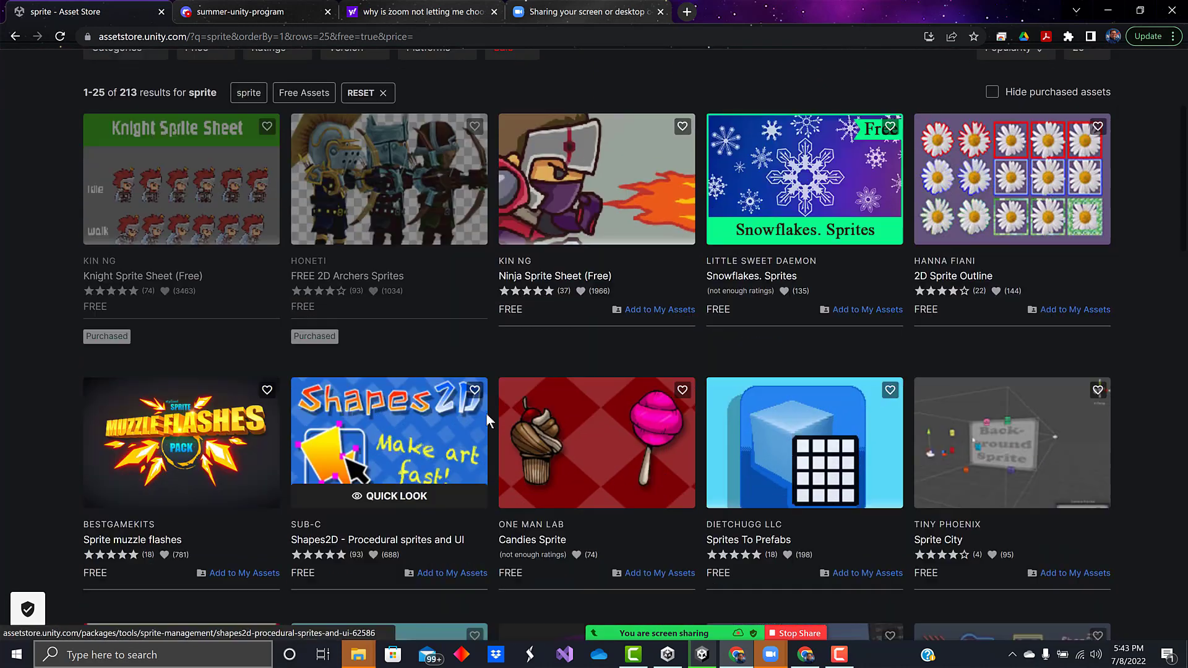
scroll(486, 414, "down", 4)
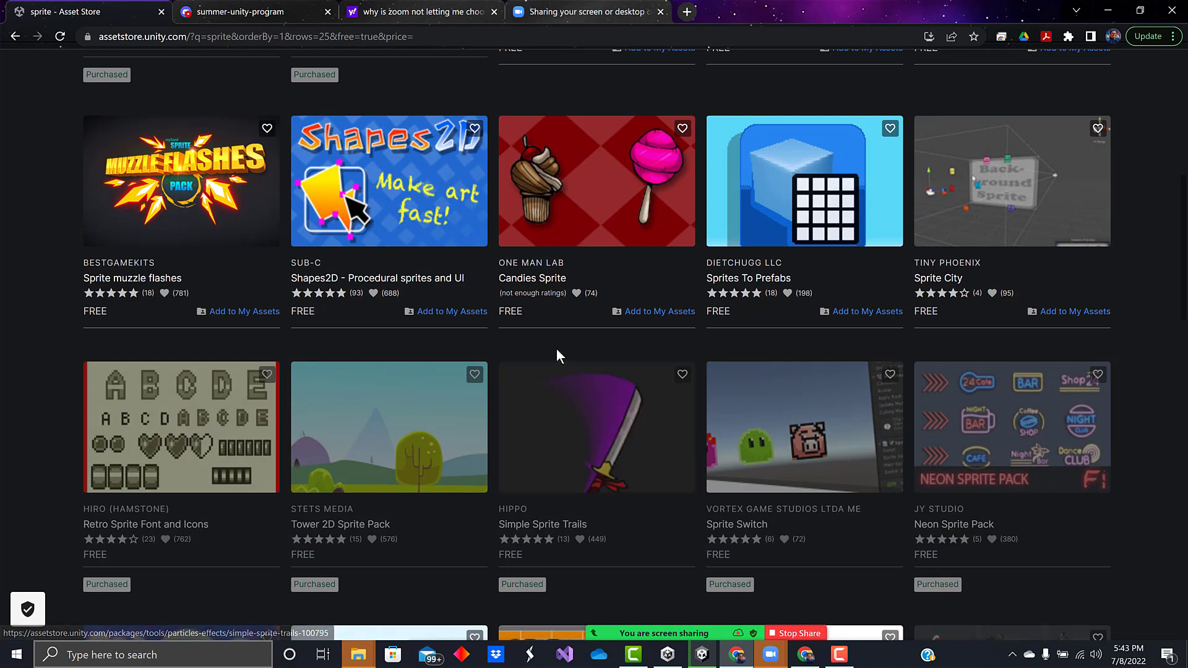
scroll(562, 354, "down", 5)
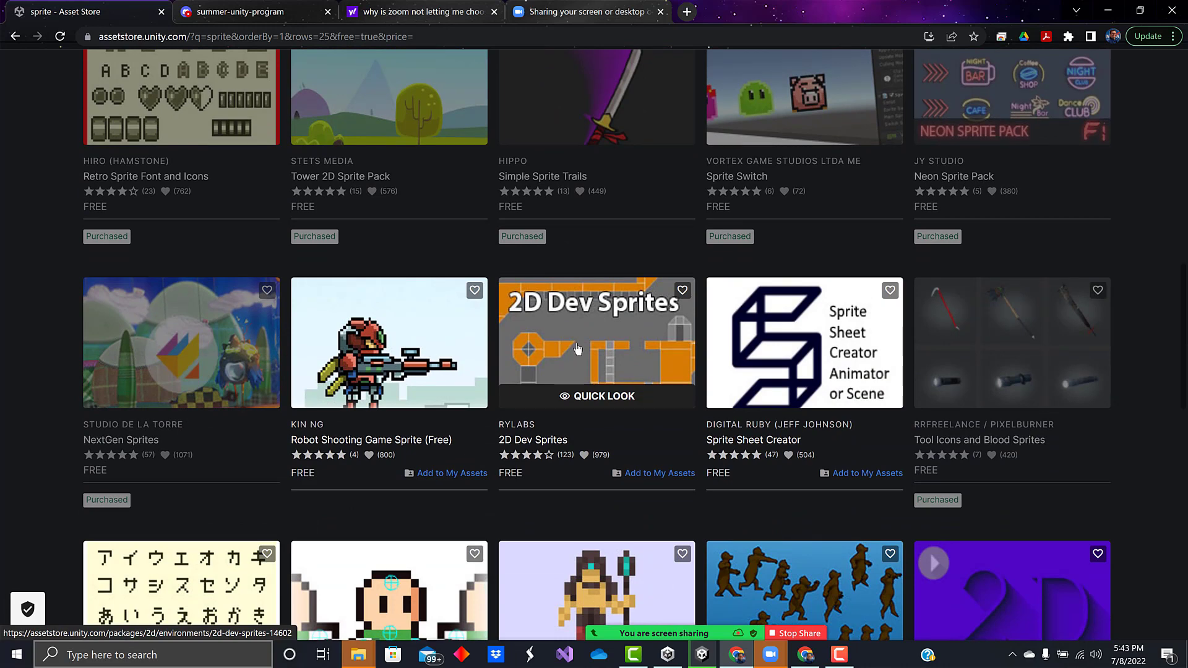
scroll(595, 345, "down", 5)
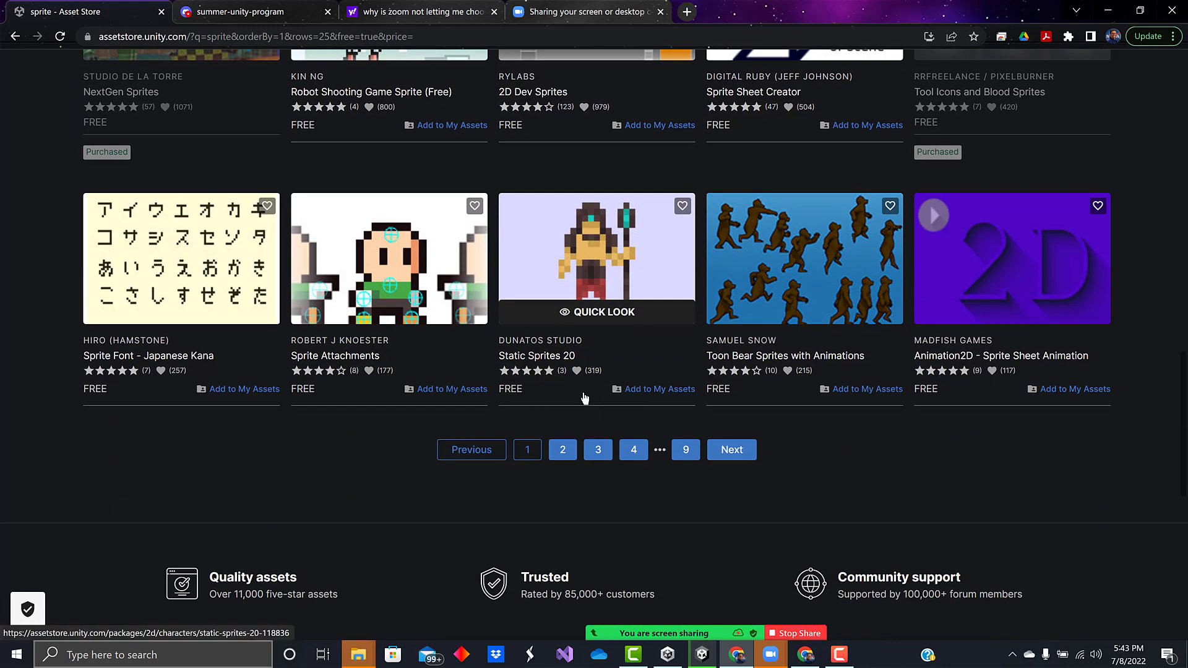
left_click(564, 449)
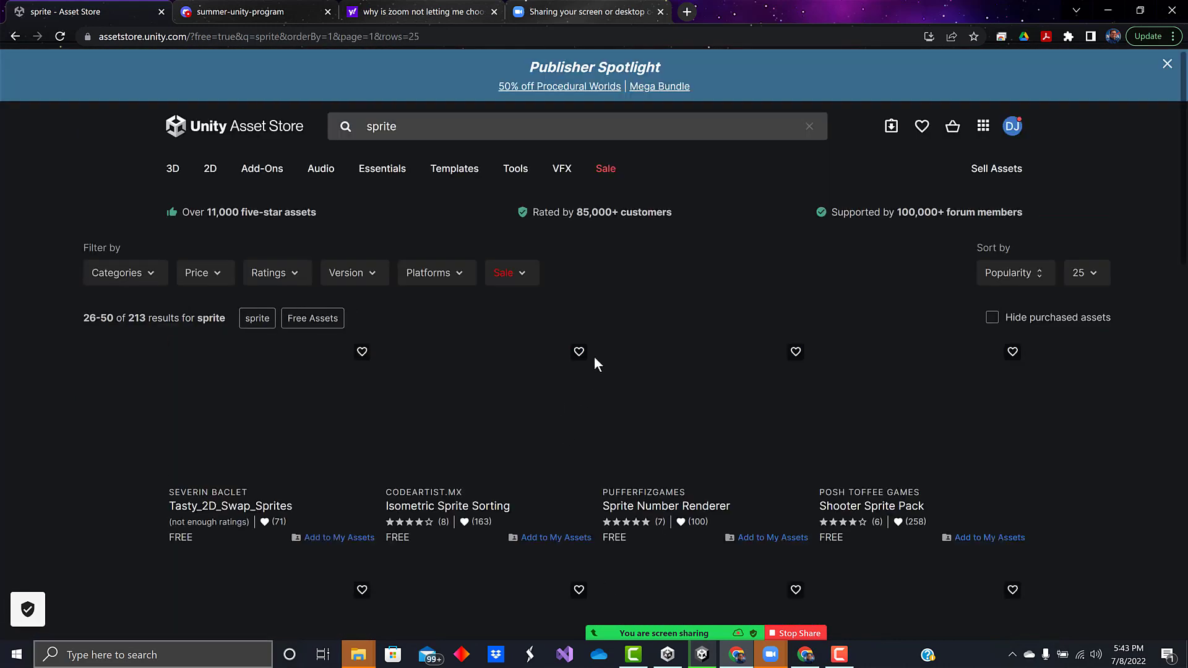
scroll(593, 355, "down", 4)
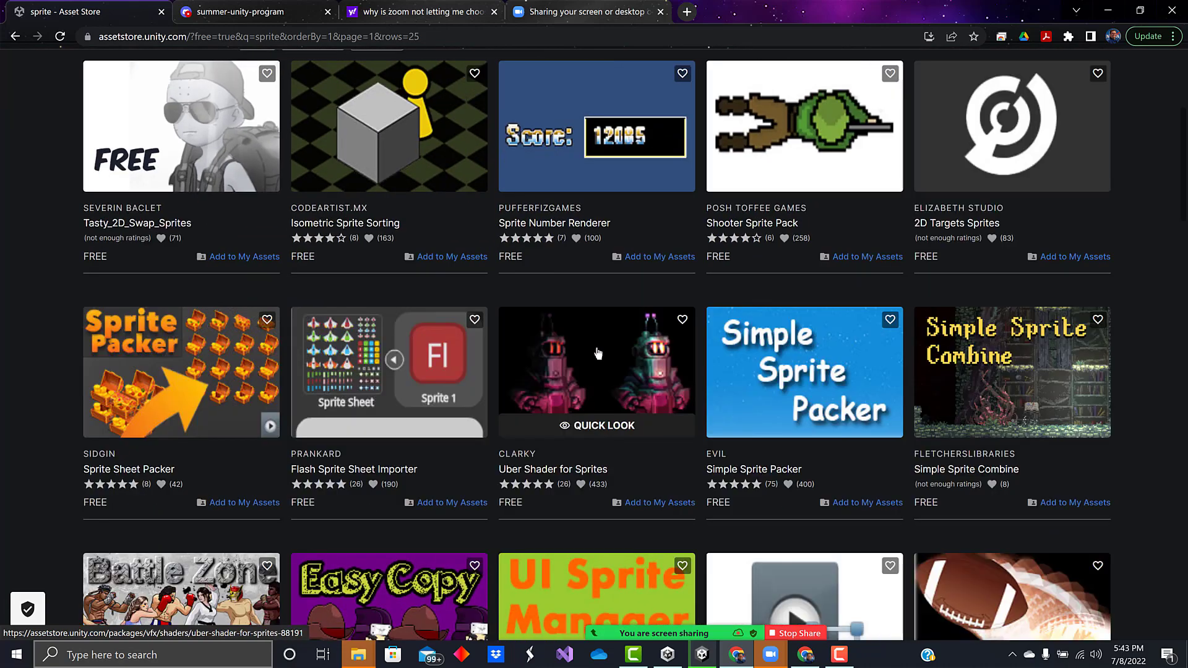
scroll(600, 355, "down", 4)
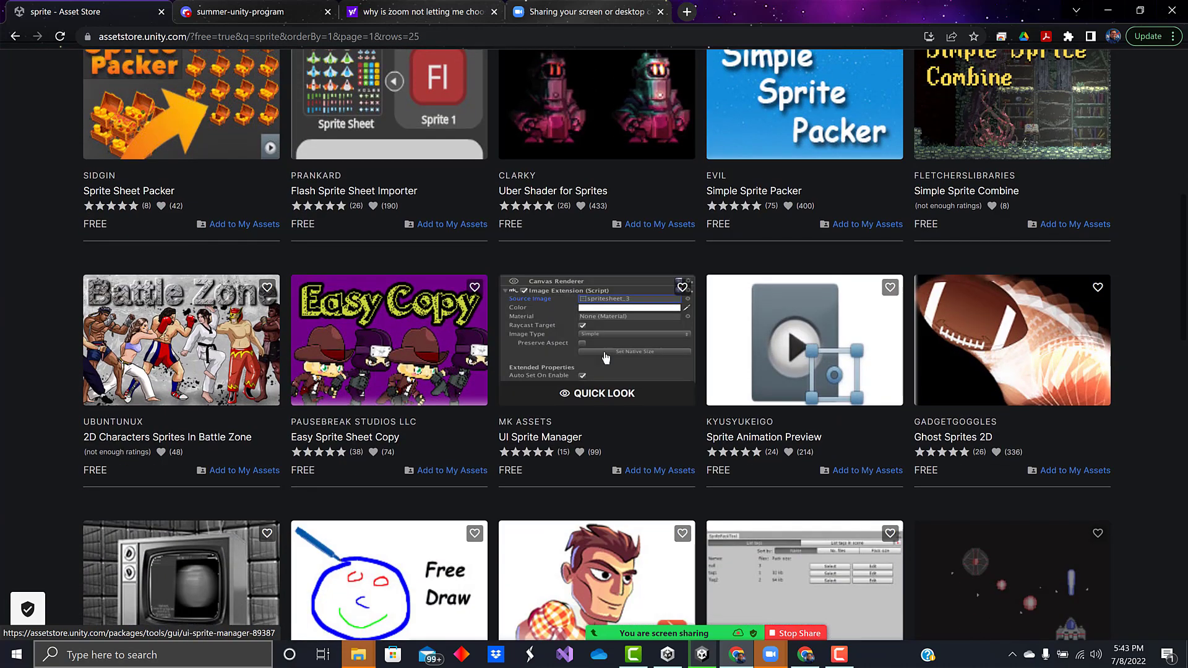
scroll(605, 356, "down", 3)
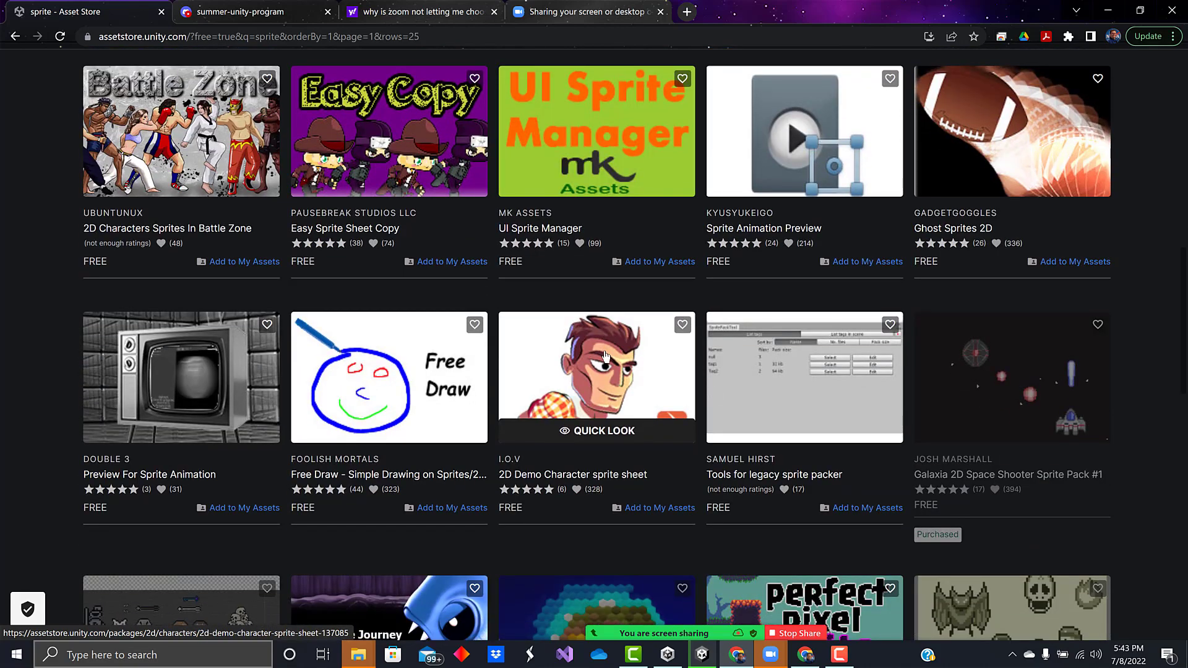
scroll(604, 356, "down", 5)
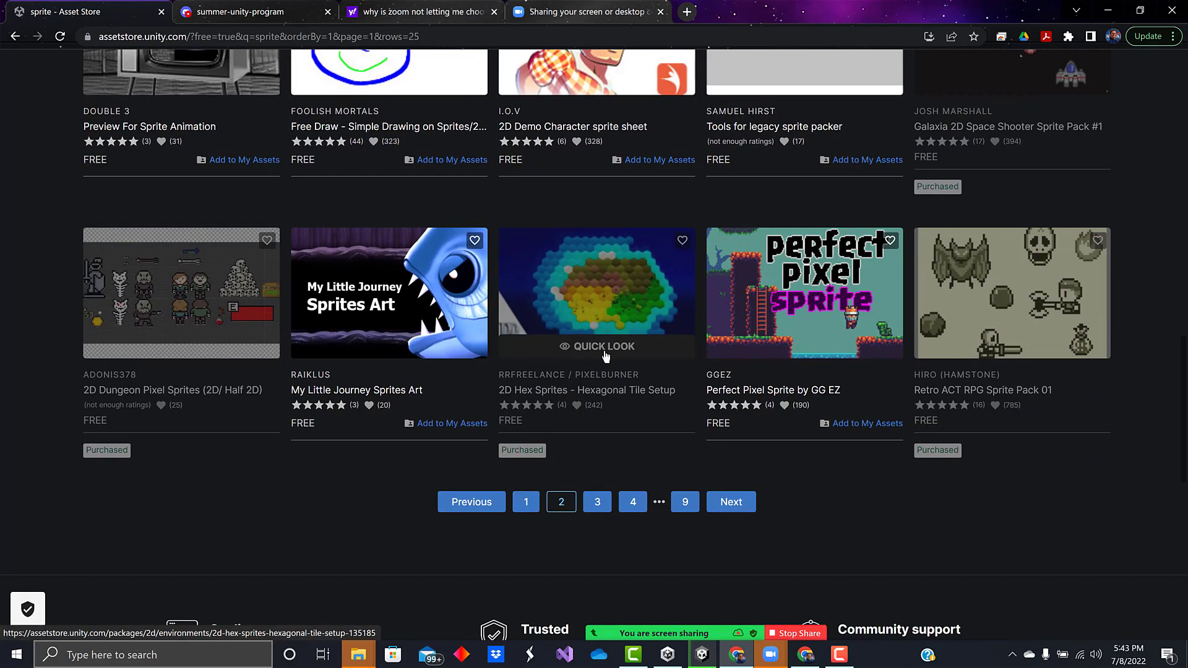
Refine the asset search to "sprite mega pack"
scroll(605, 354, "up", 17)
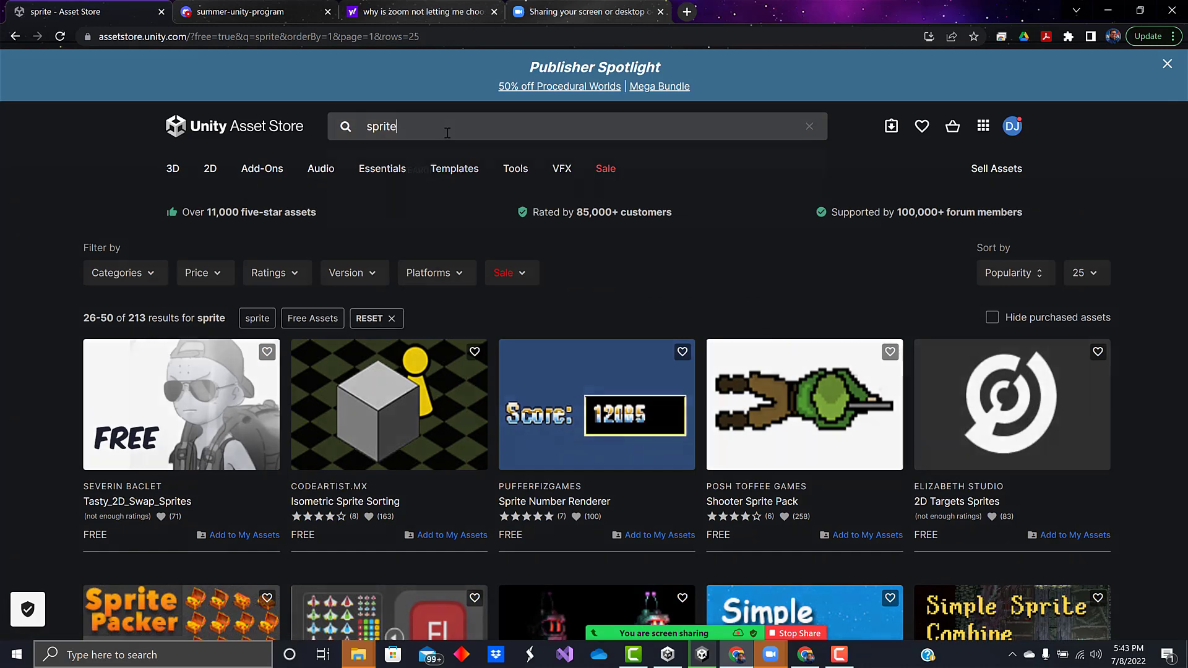
left_click(447, 133)
type("me")
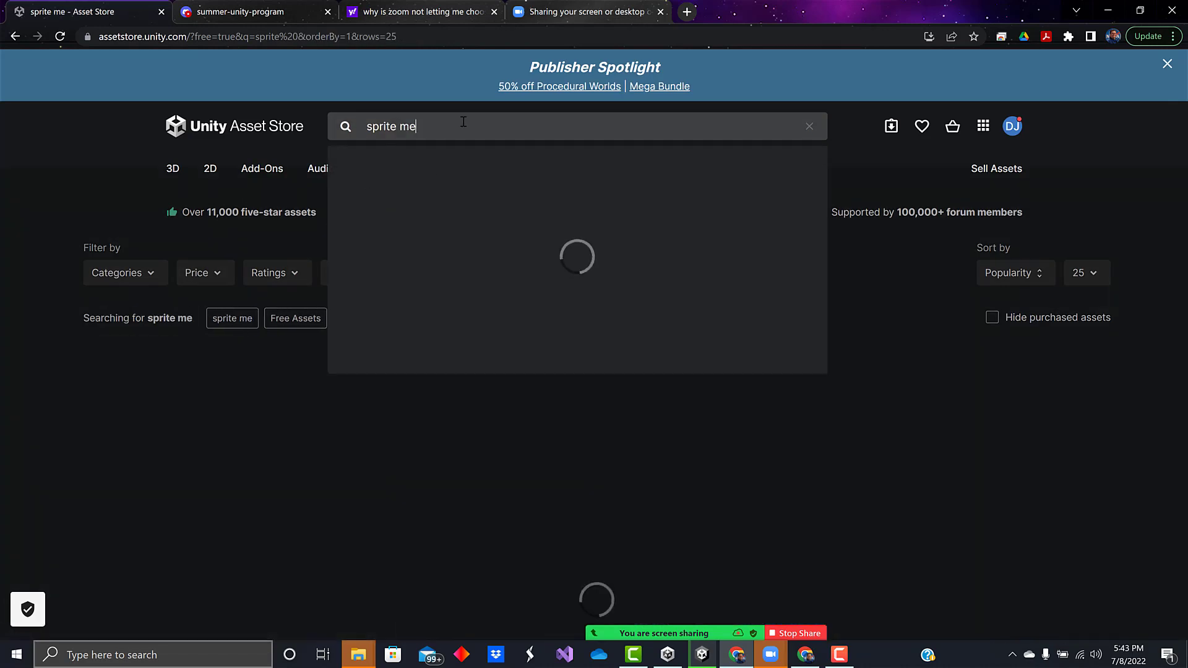
type("ga pack")
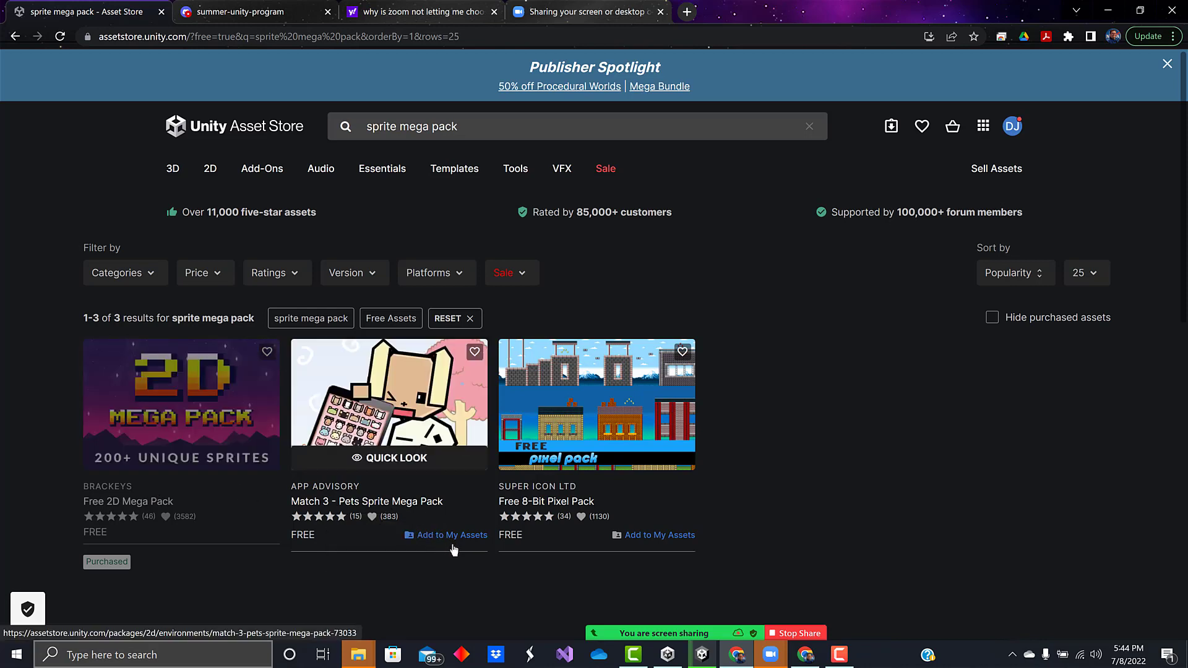
Add Match 3 - Pets Sprite Mega Pack to My Assets, accepting the Asset Store terms, and dismiss the notice
left_click(452, 536)
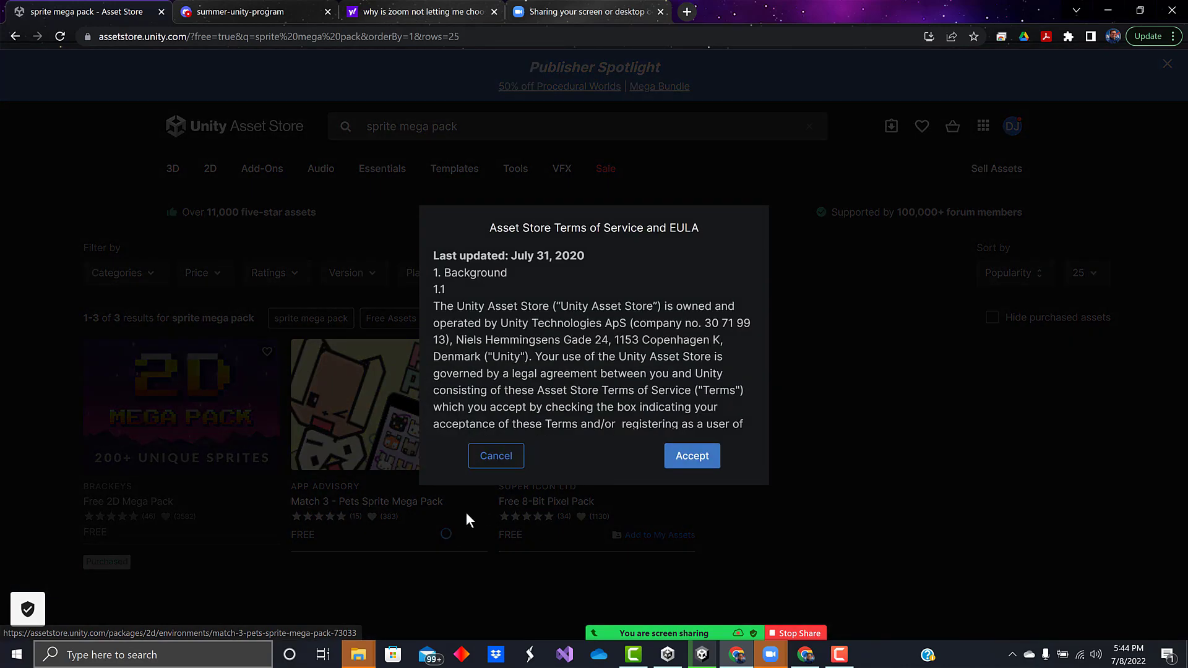
left_click(686, 455)
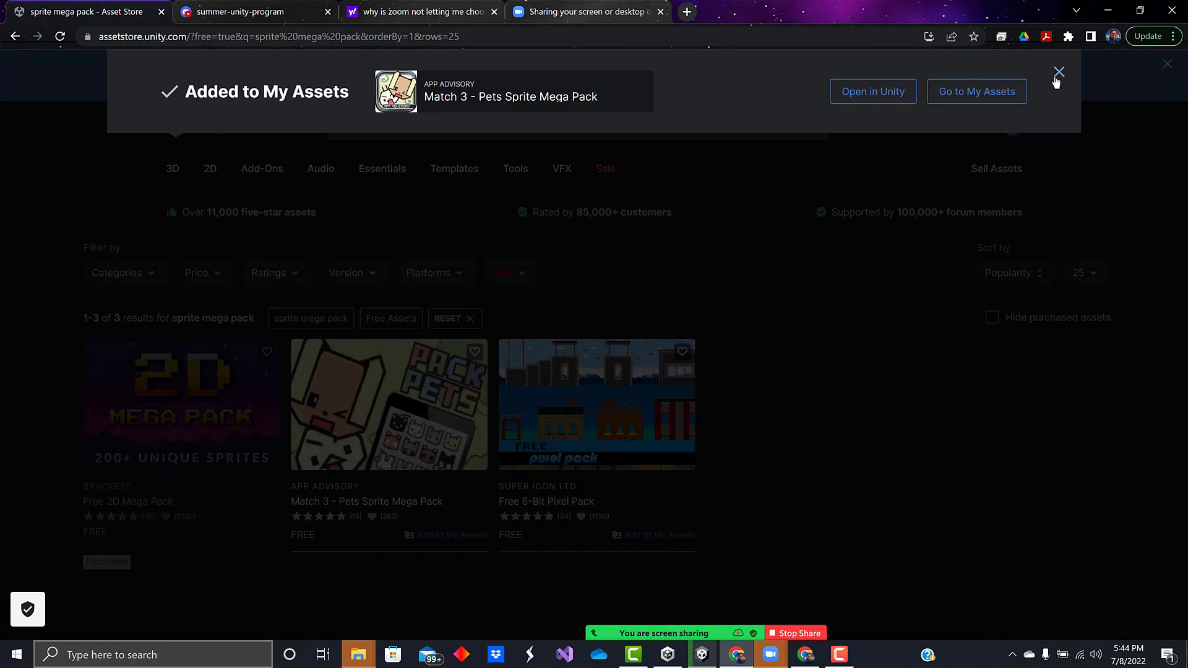
left_click(1056, 76)
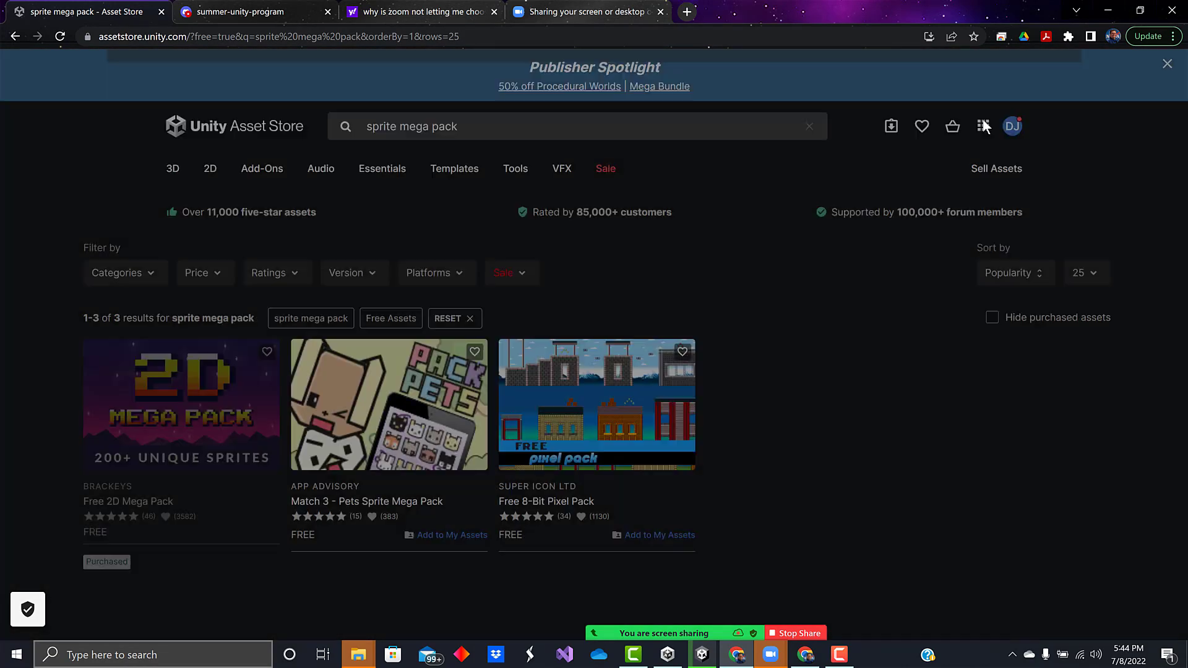
Add Free 8-Bit Pixel Pack to My Assets, accepting the Asset Store terms, and dismiss the notice
left_click(645, 535)
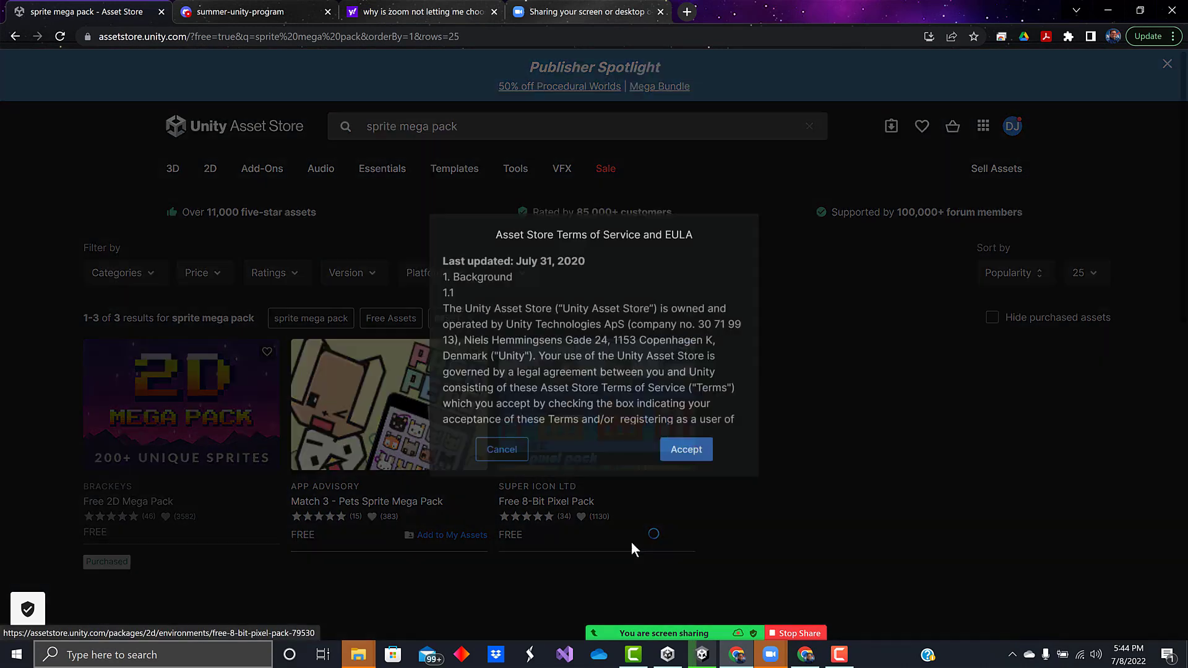
left_click(697, 461)
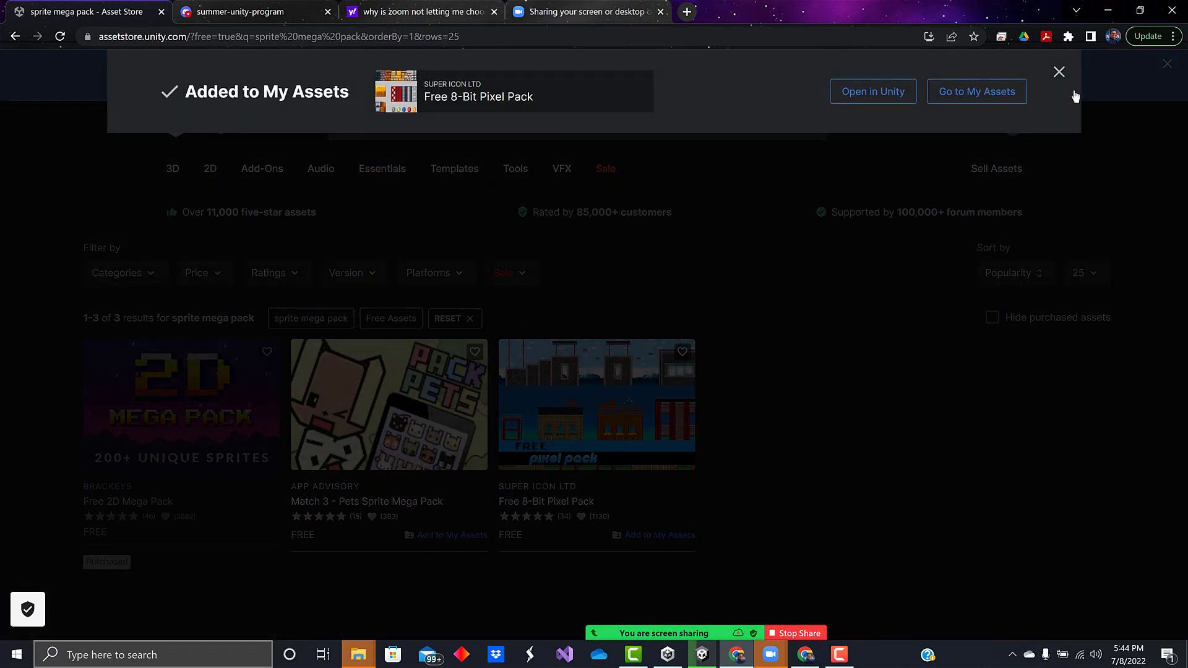
left_click(1059, 73)
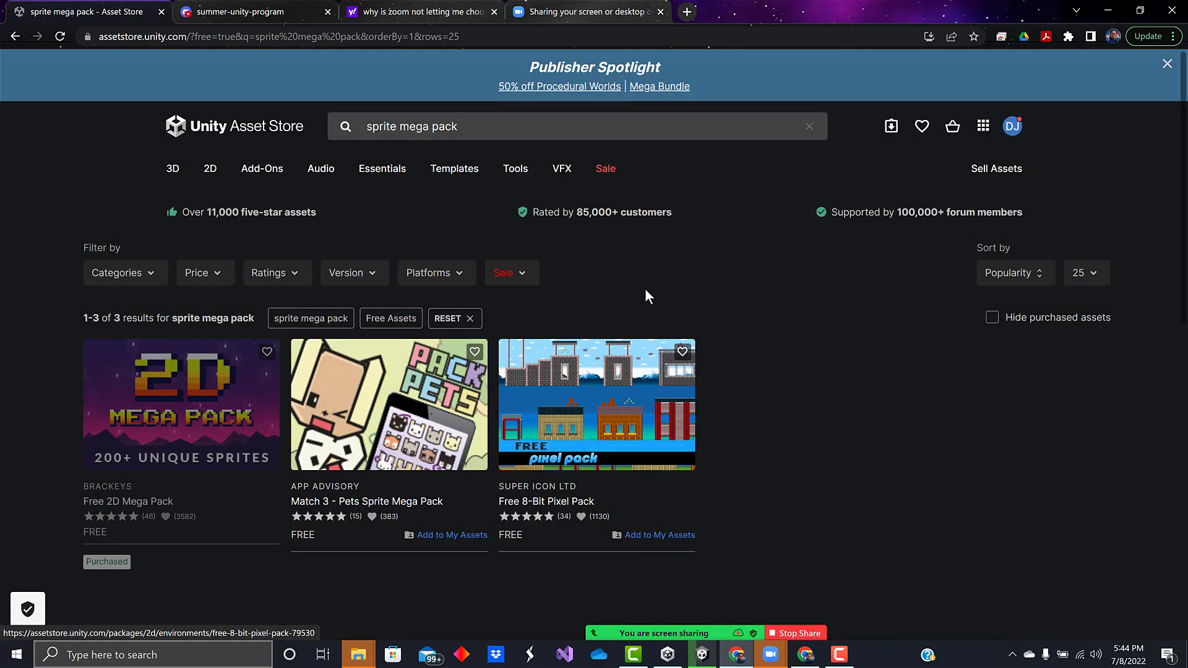
Search the Unity Asset Store for "audio" assets, keeping the Free Assets filter
left_click(486, 126)
left_click(347, 127)
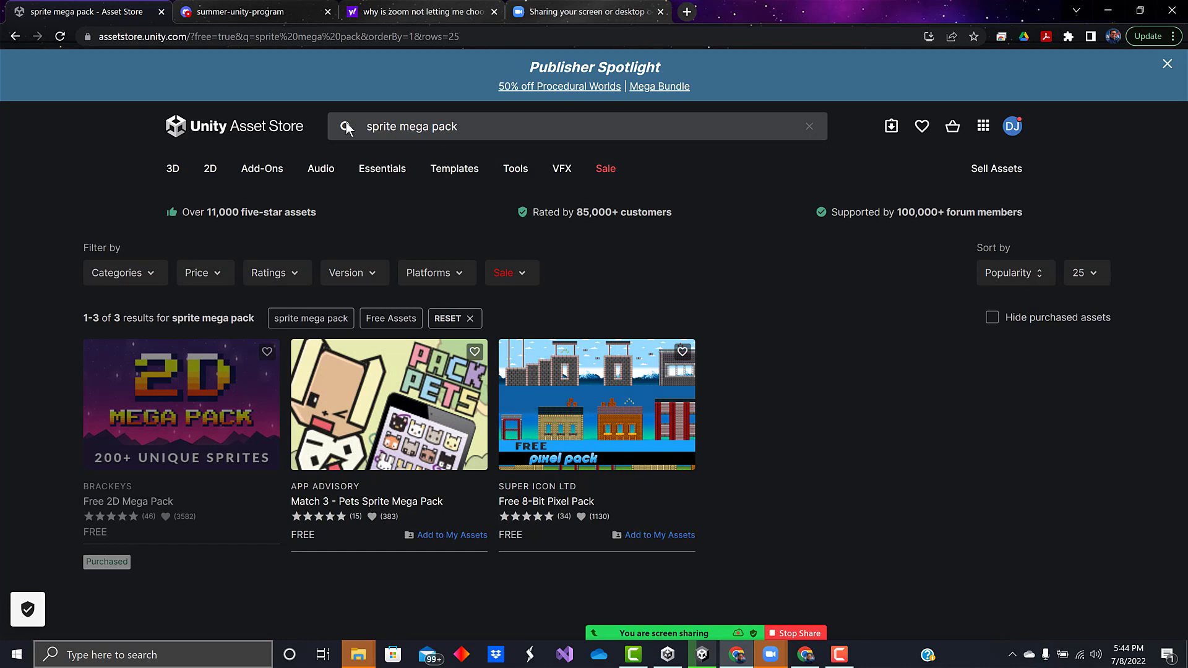
left_click(463, 123)
type("udio")
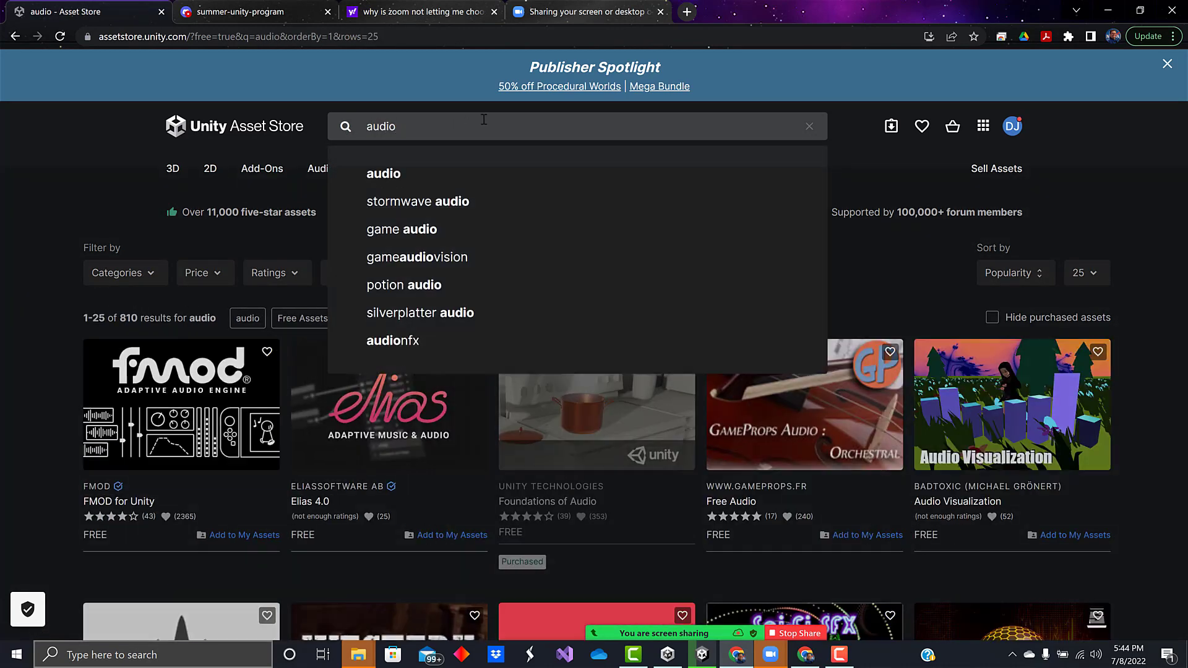
key("Return")
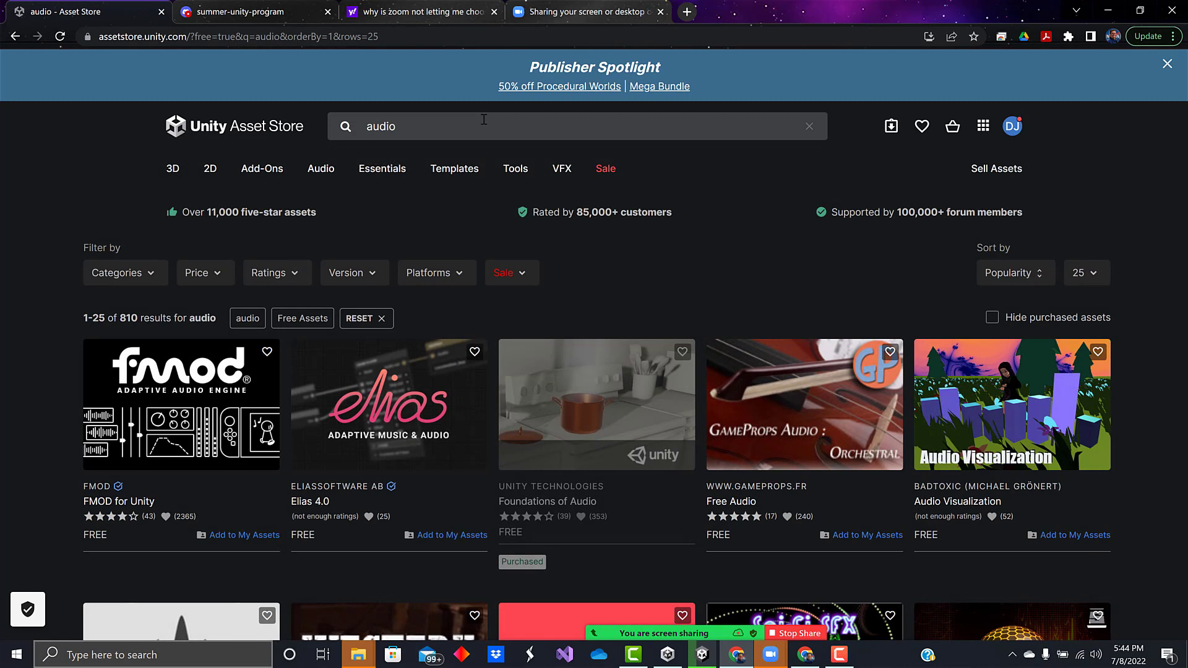
Check the price filter options and look through the free audio assets in the results
left_click(219, 273)
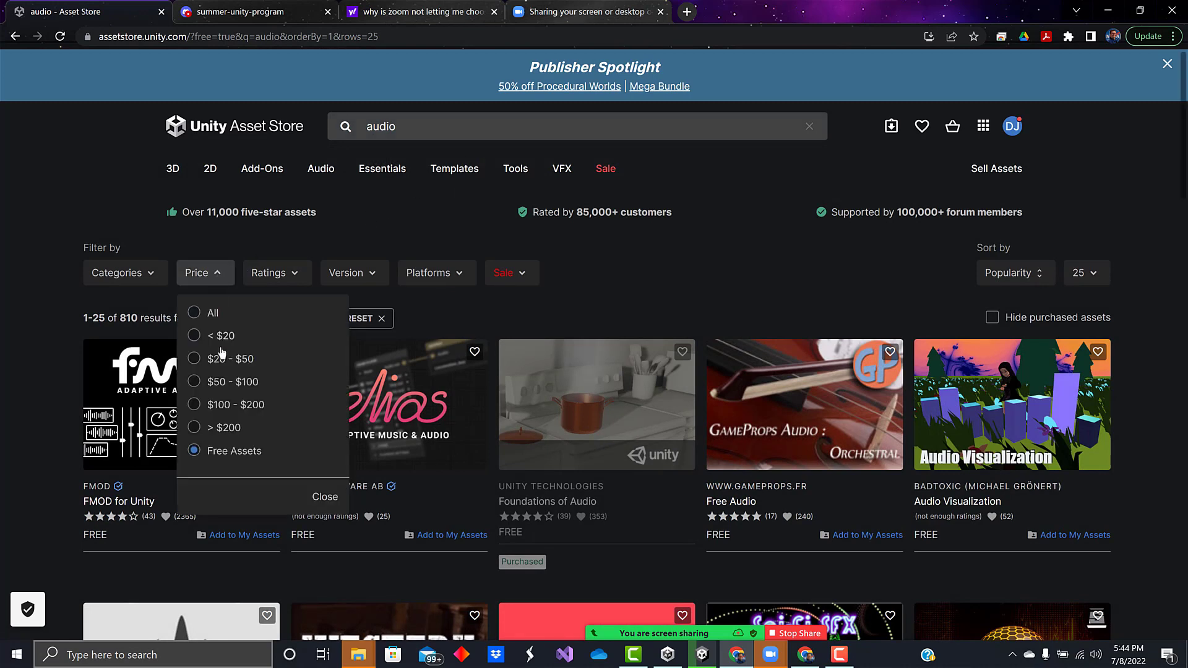
left_click(651, 267)
scroll(723, 247, "down", 2)
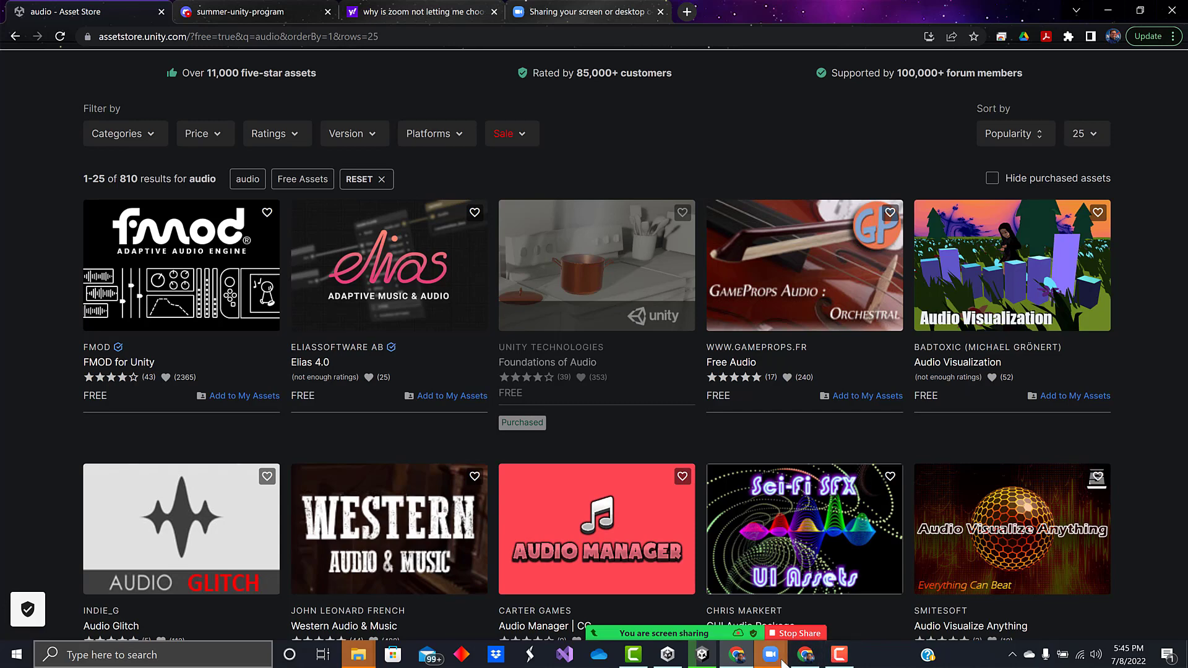
mouse_move(732, 661)
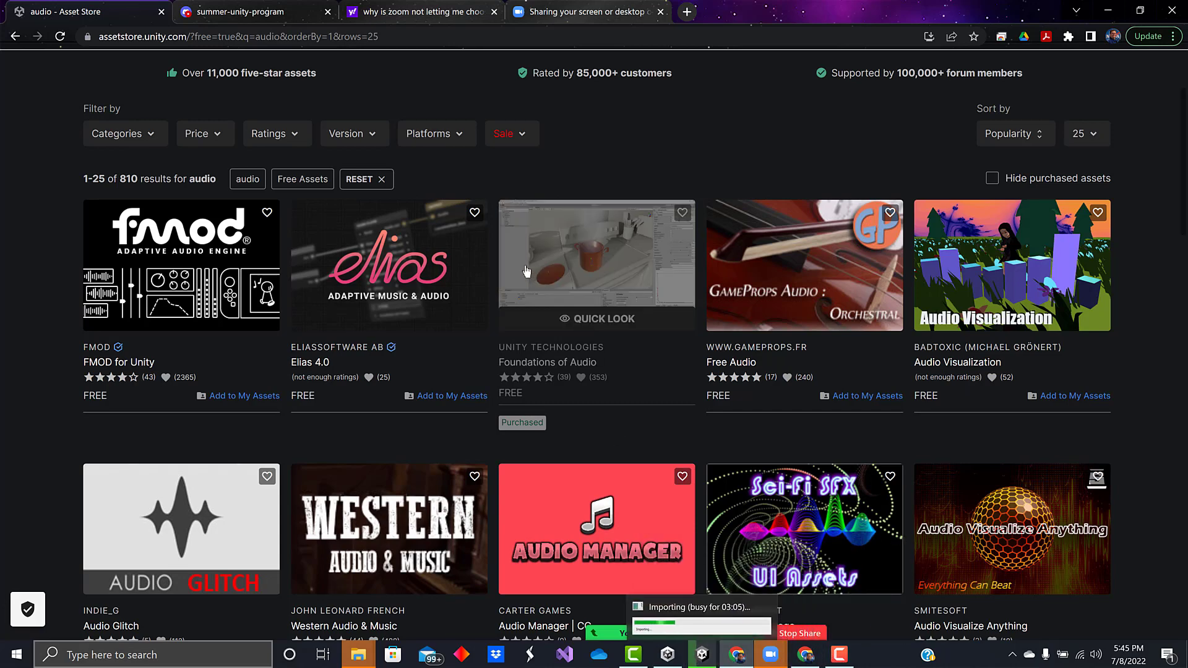
scroll(558, 235, "up", 3)
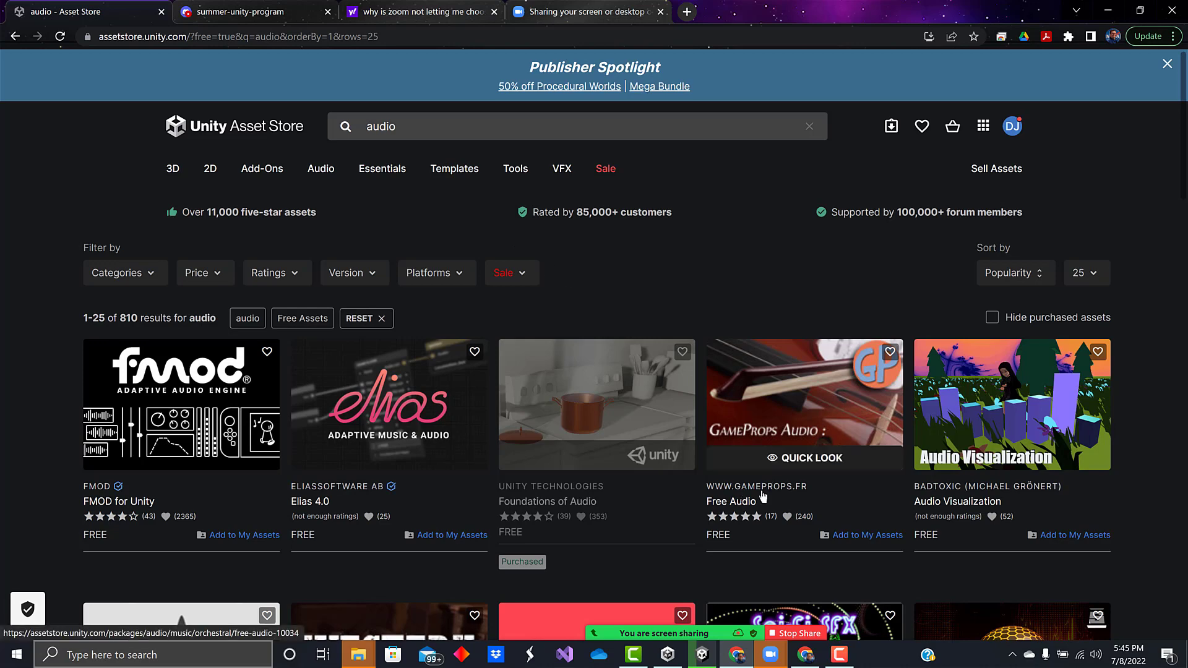
left_click(770, 654)
left_click(815, 620)
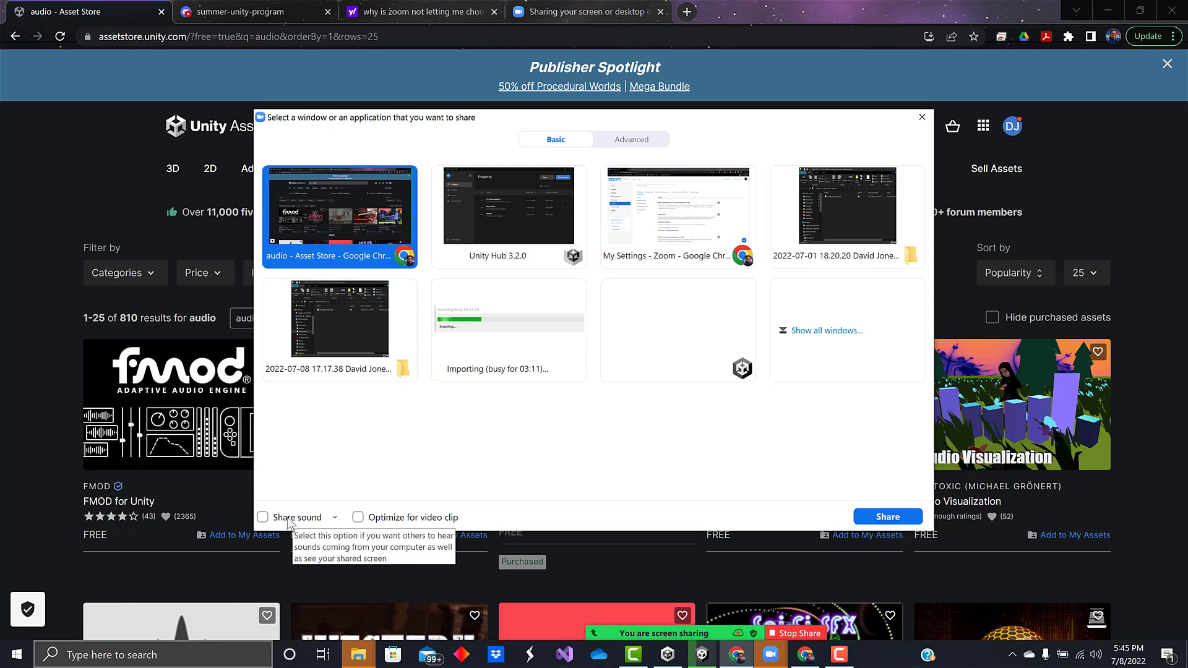
left_click(262, 517)
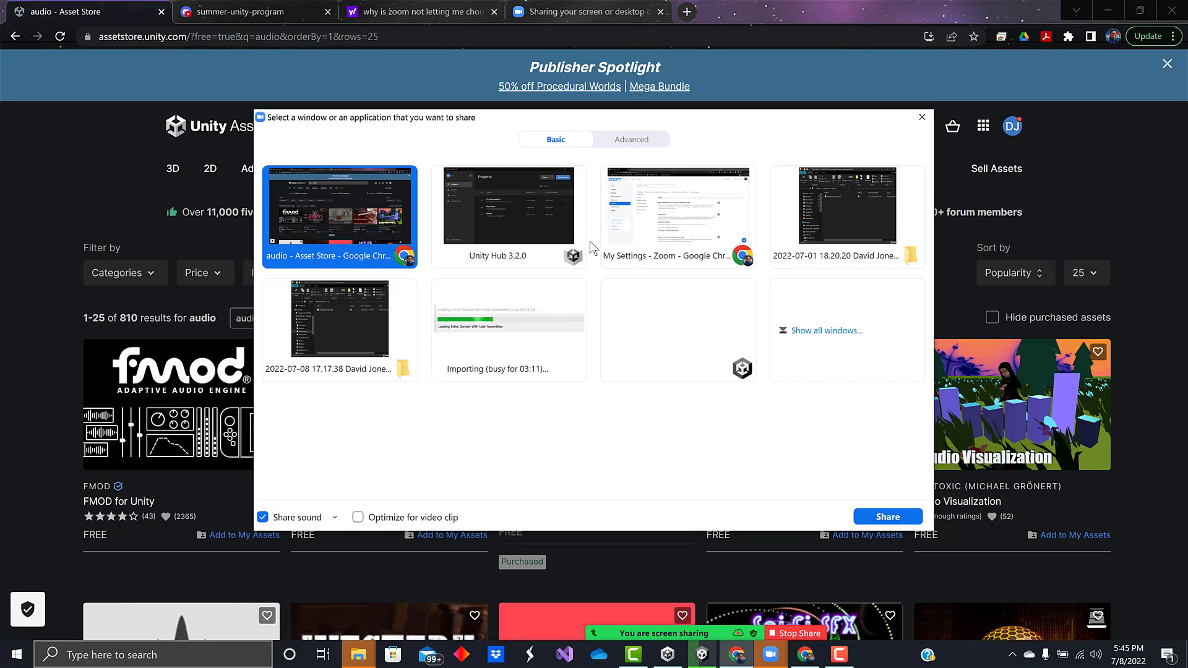
left_click(825, 333)
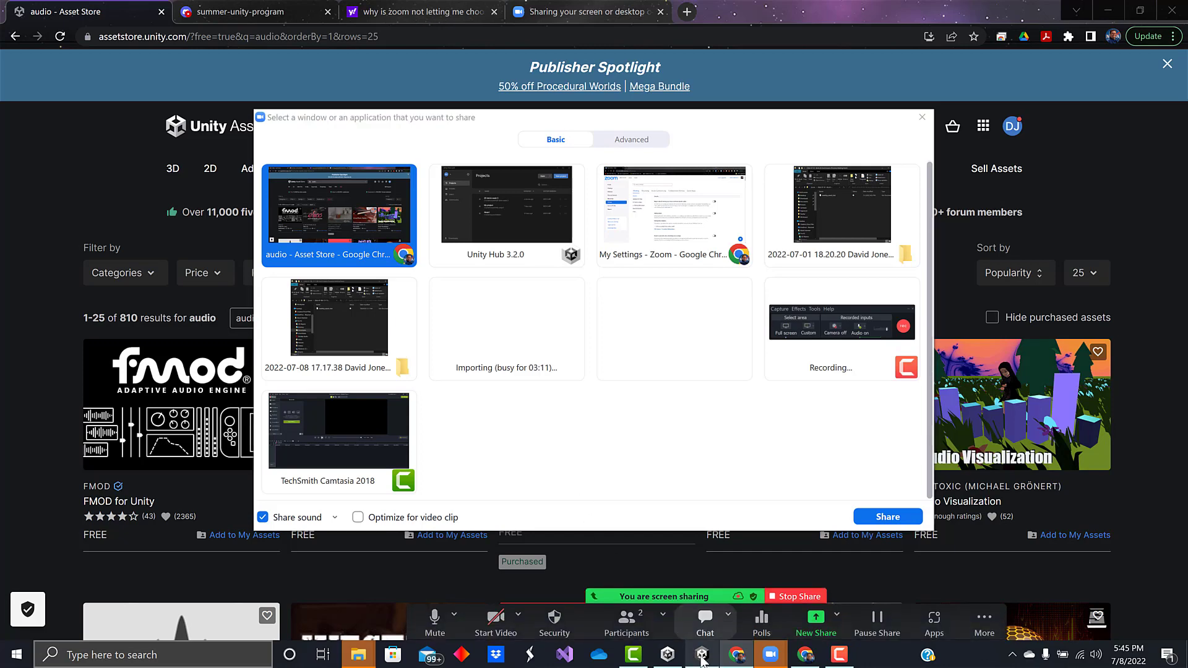
left_click(921, 117)
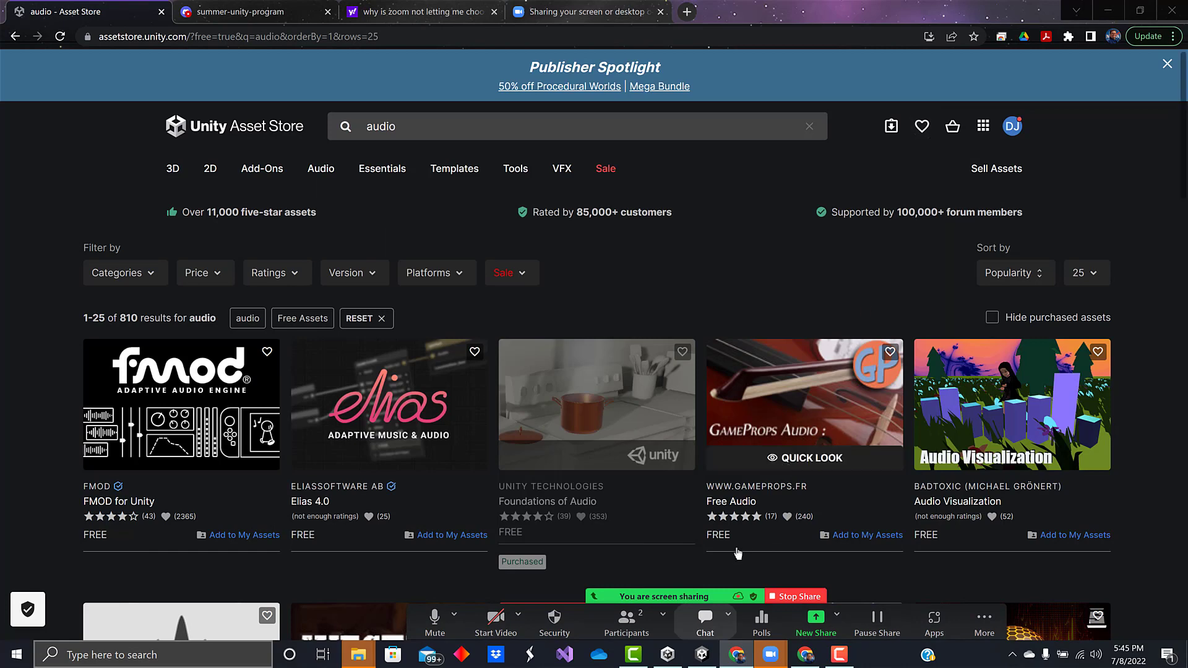
Share the "2D demo week 3" Unity window with sound in the Zoom meeting and maximize the Unity editor
left_click(816, 619)
left_click(519, 357)
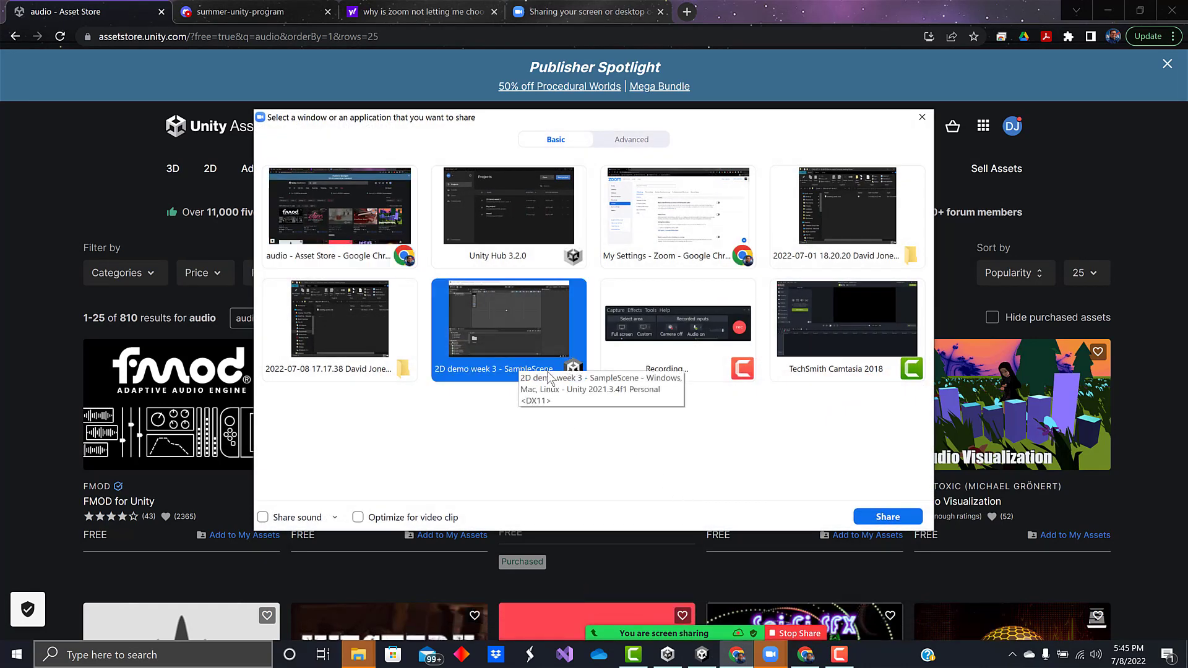
left_click(309, 519)
left_click(880, 516)
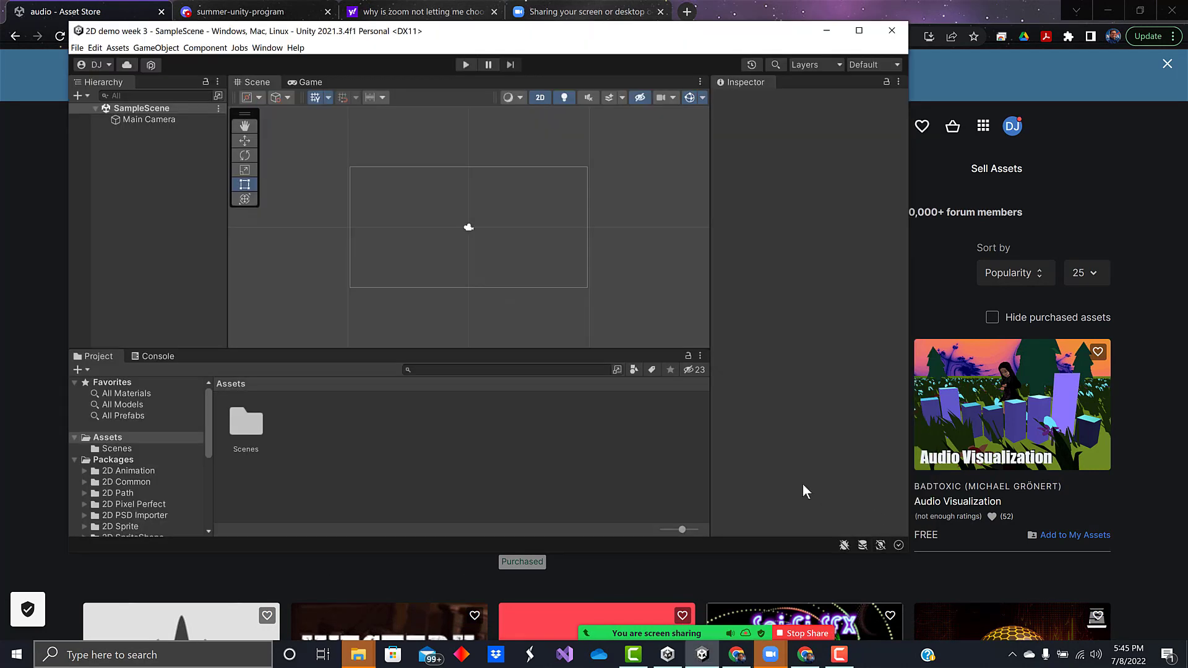
left_click(858, 30)
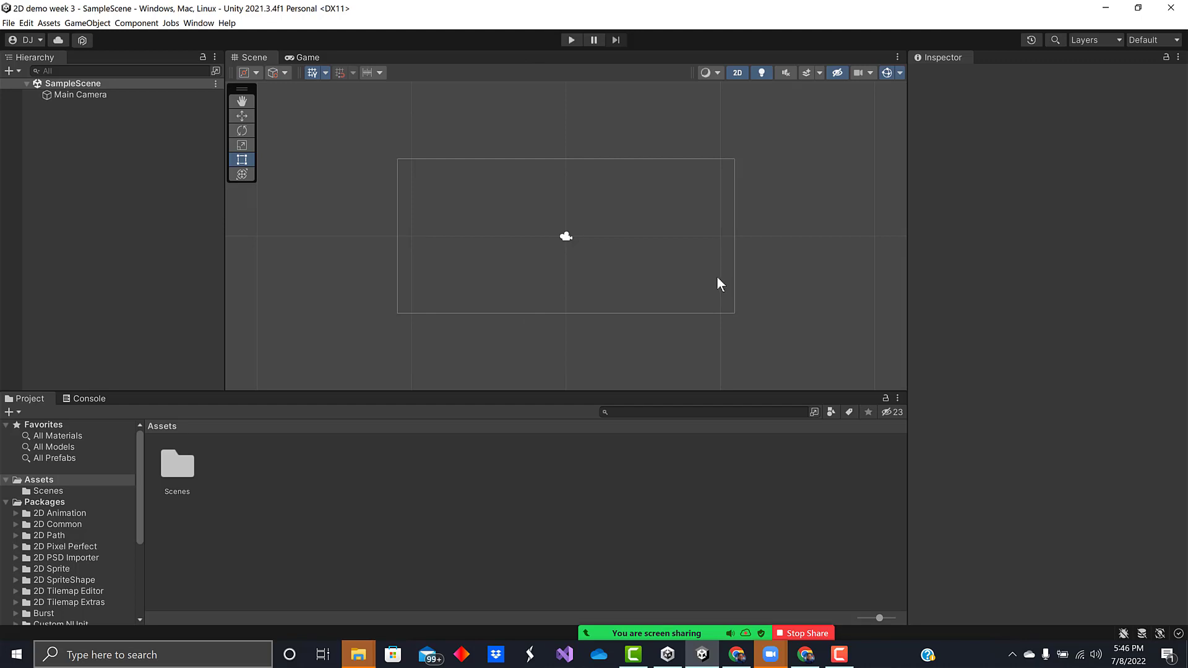
Enlarge the Main Camera's view rectangle with the Rect Tool to a size of about 45.6 and deselect it
left_click(66, 95)
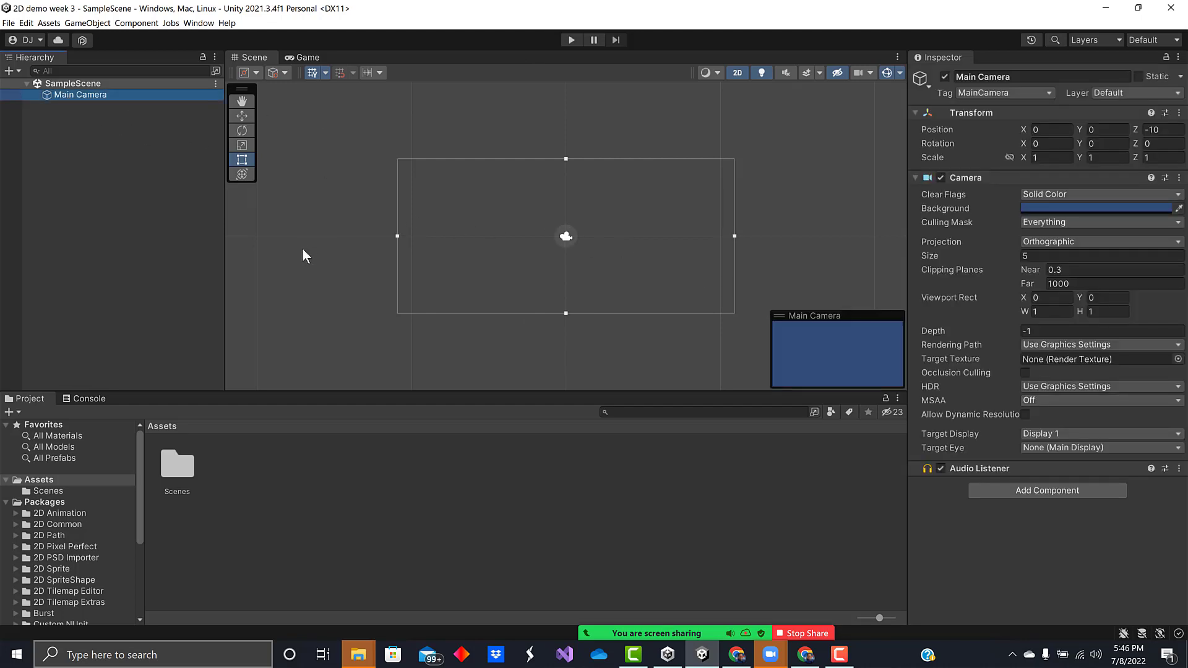
scroll(314, 238, "down", 5)
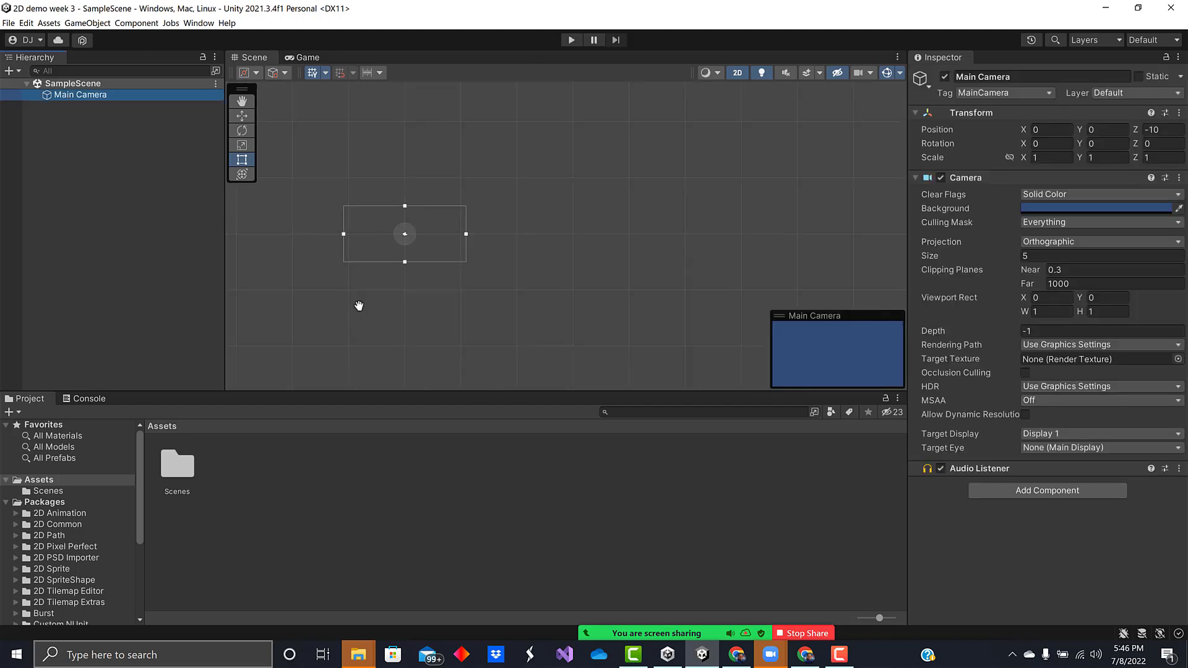
middle_click_drag(360, 303, 483, 302)
scroll(495, 295, "down", 3)
scroll(495, 294, "down", 1)
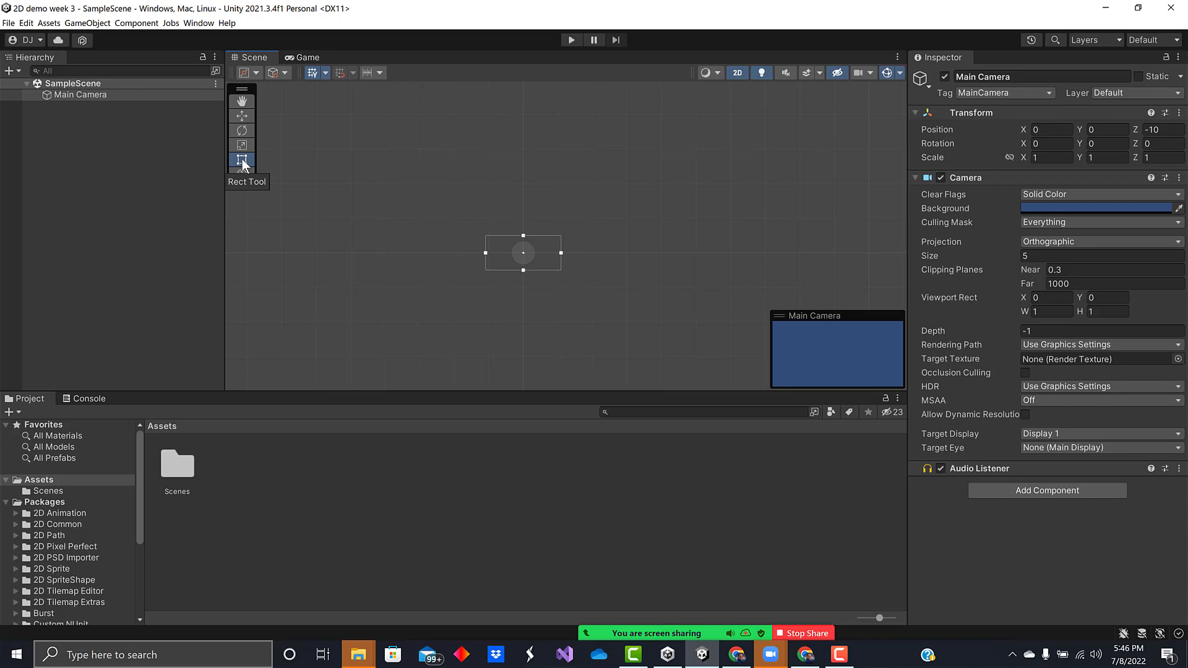
left_click(494, 252)
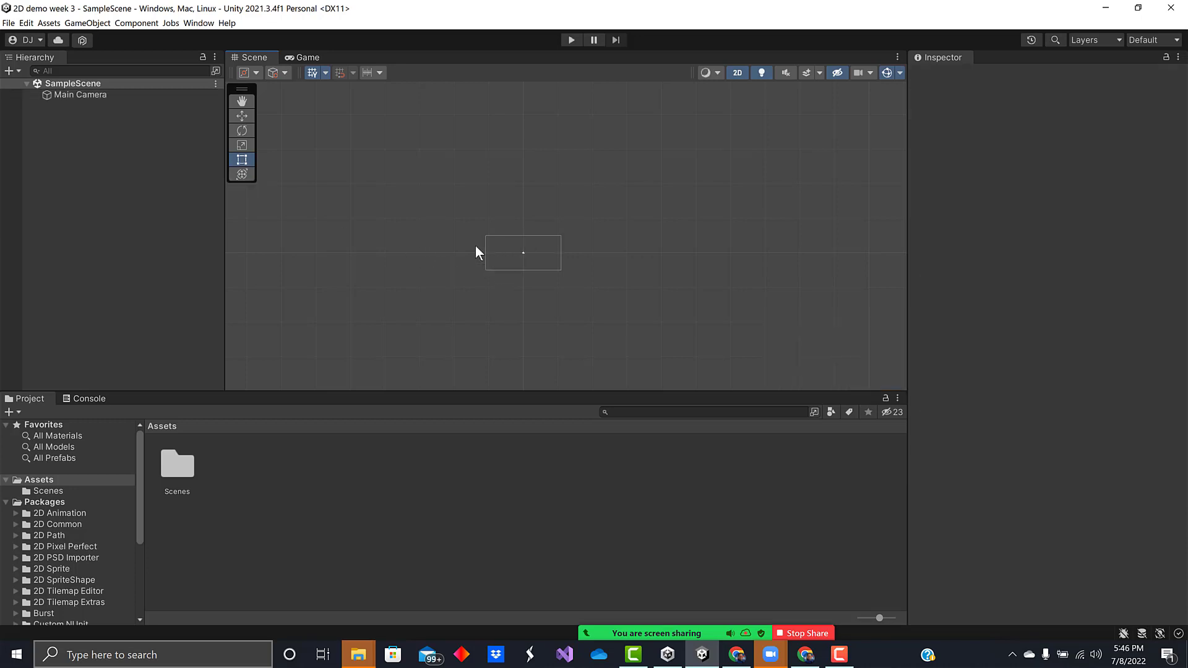
left_click(91, 95)
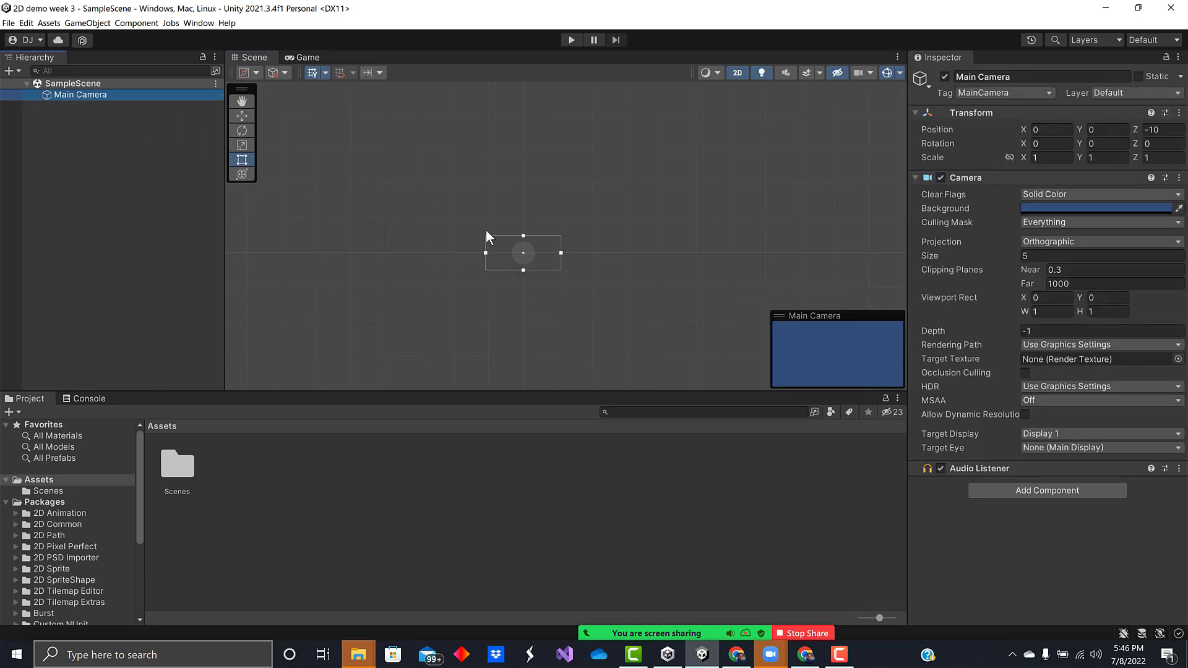
left_click_drag(485, 253, 285, 273)
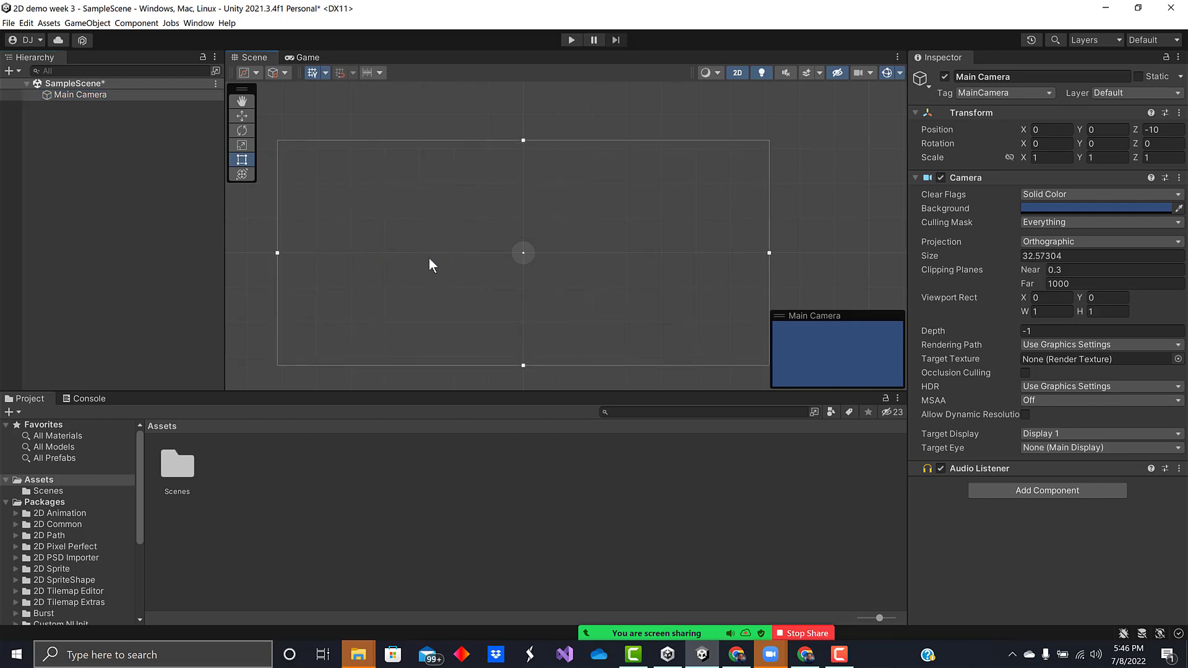
scroll(429, 260, "down", 3)
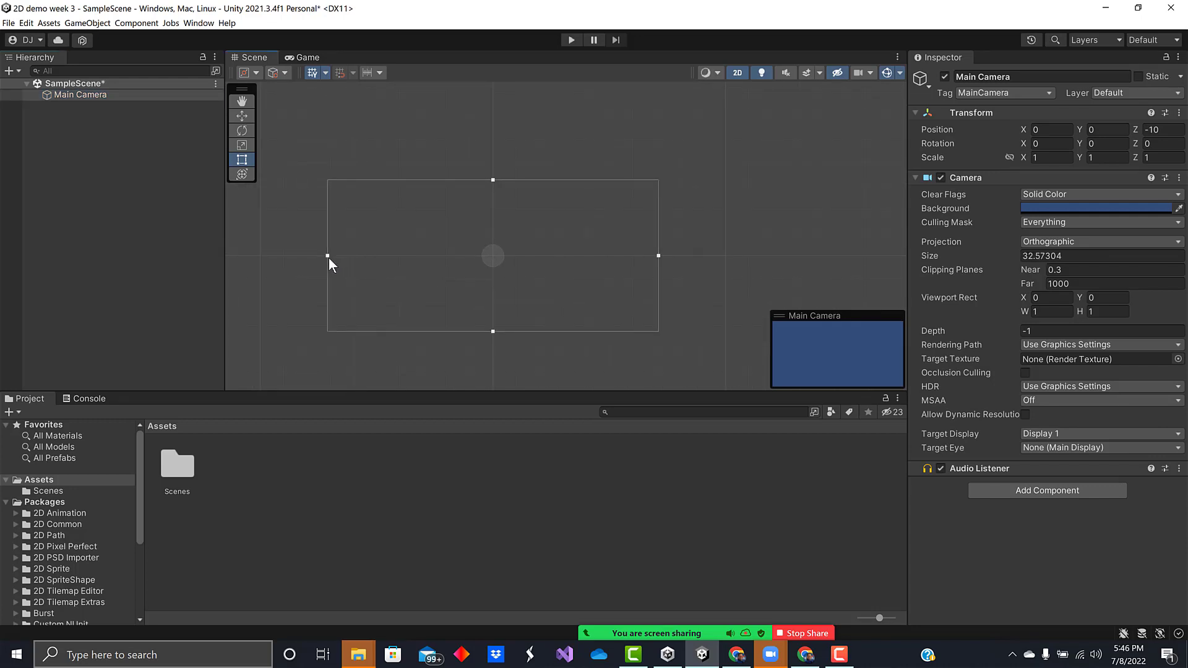
left_click_drag(325, 254, 279, 260)
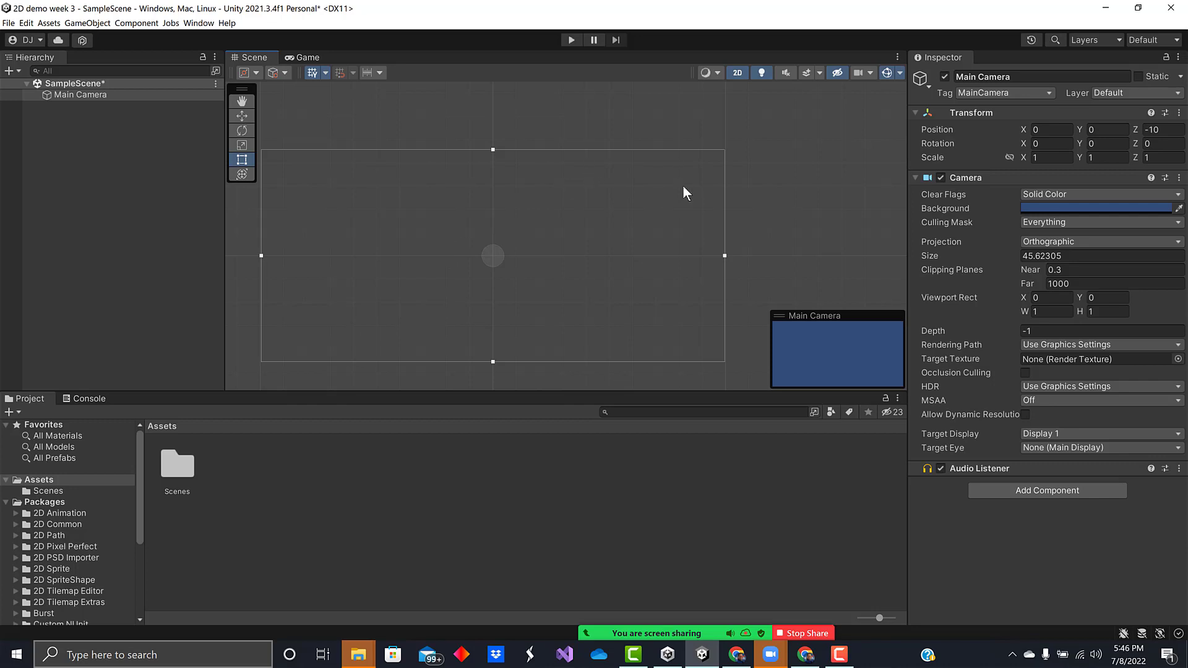
left_click(157, 172)
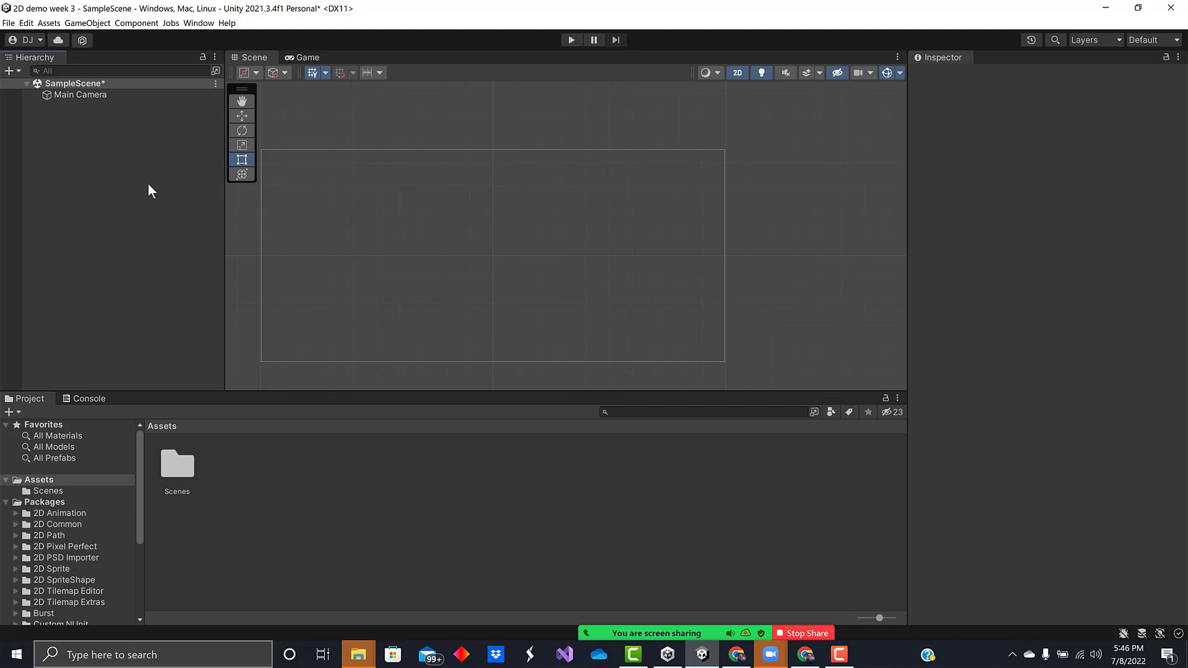
Add a 2D Square sprite to SampleScene
left_click_drag(388, 122, 426, 105)
right_click(109, 168)
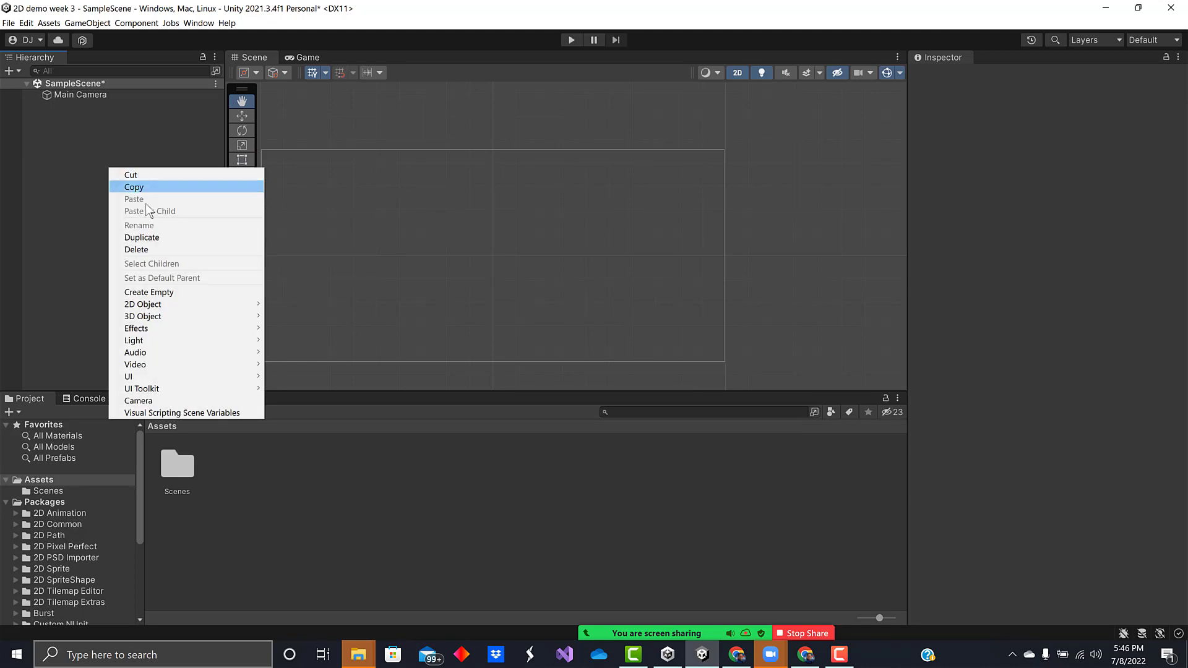
mouse_move(166, 306)
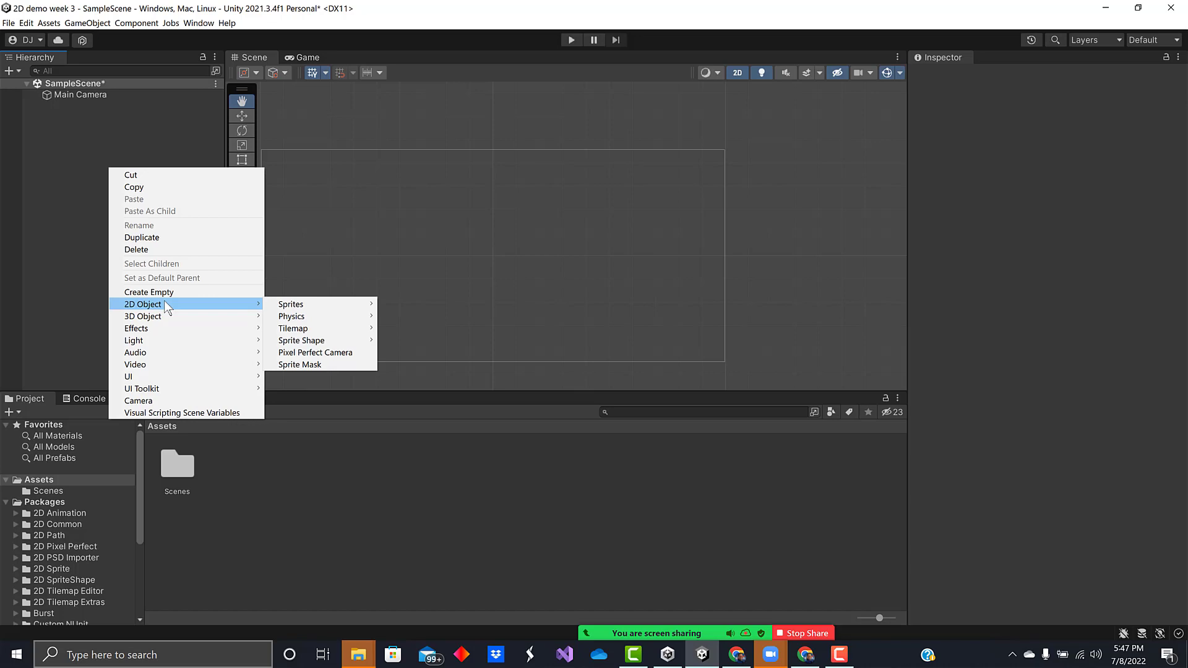
mouse_move(311, 303)
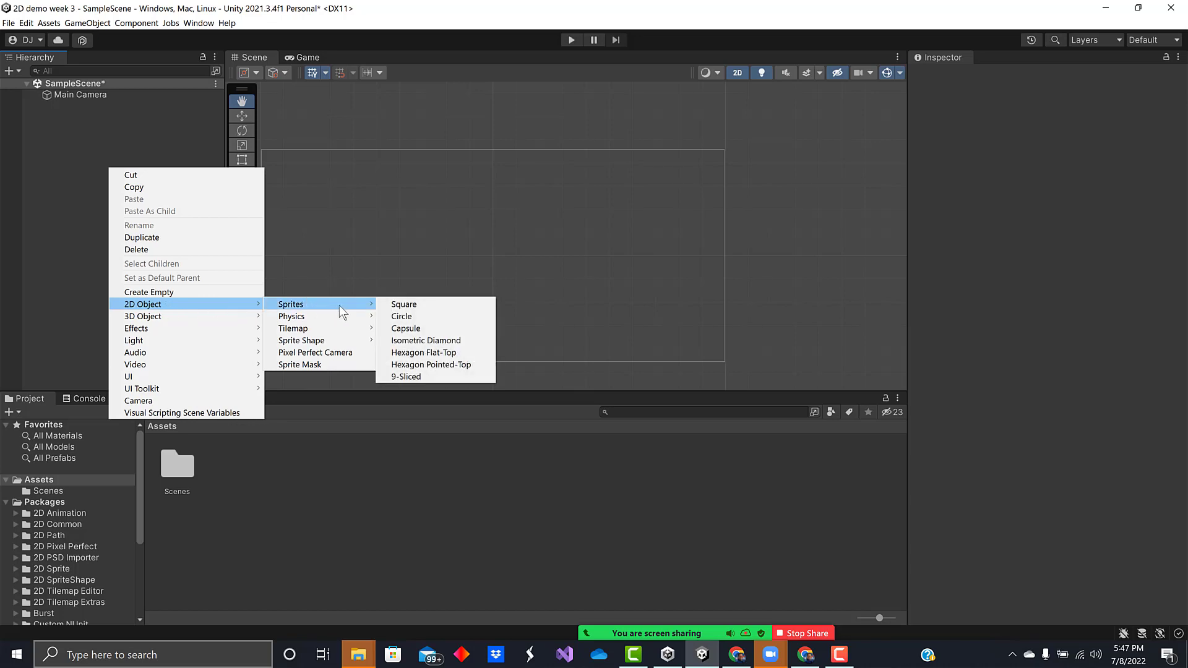
left_click(413, 305)
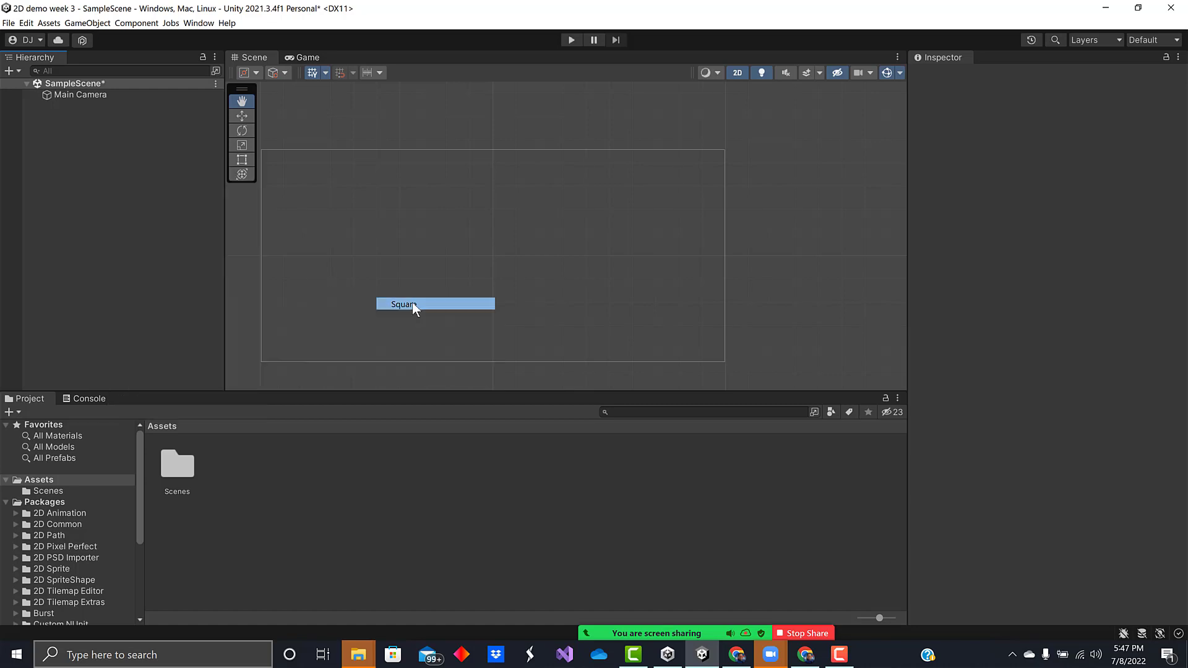
scroll(567, 238, "up", 5)
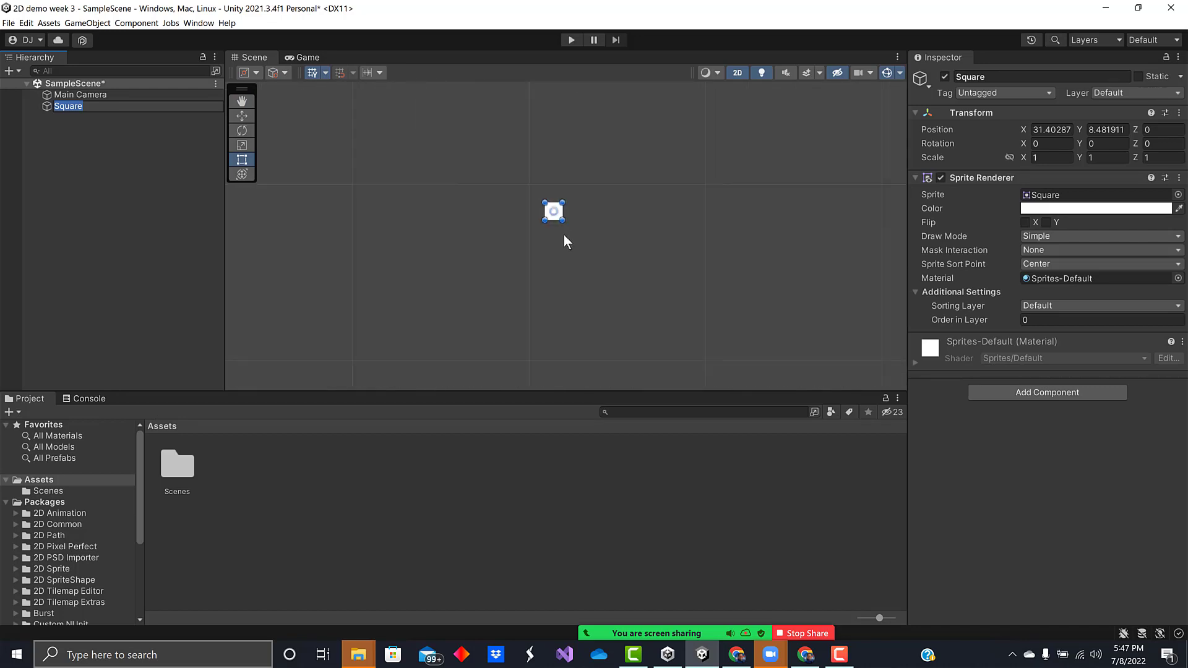
Set the Y scale of the Square sprite to 0.1
scroll(559, 254, "down", 5)
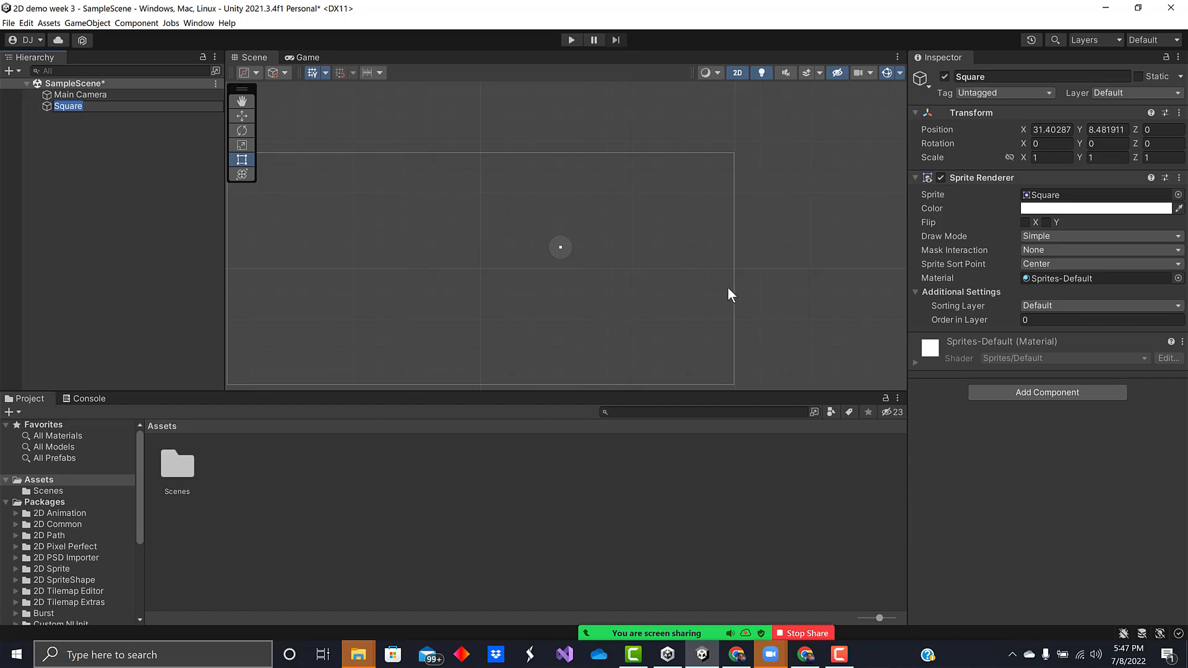
middle_click_drag(587, 327, 646, 300)
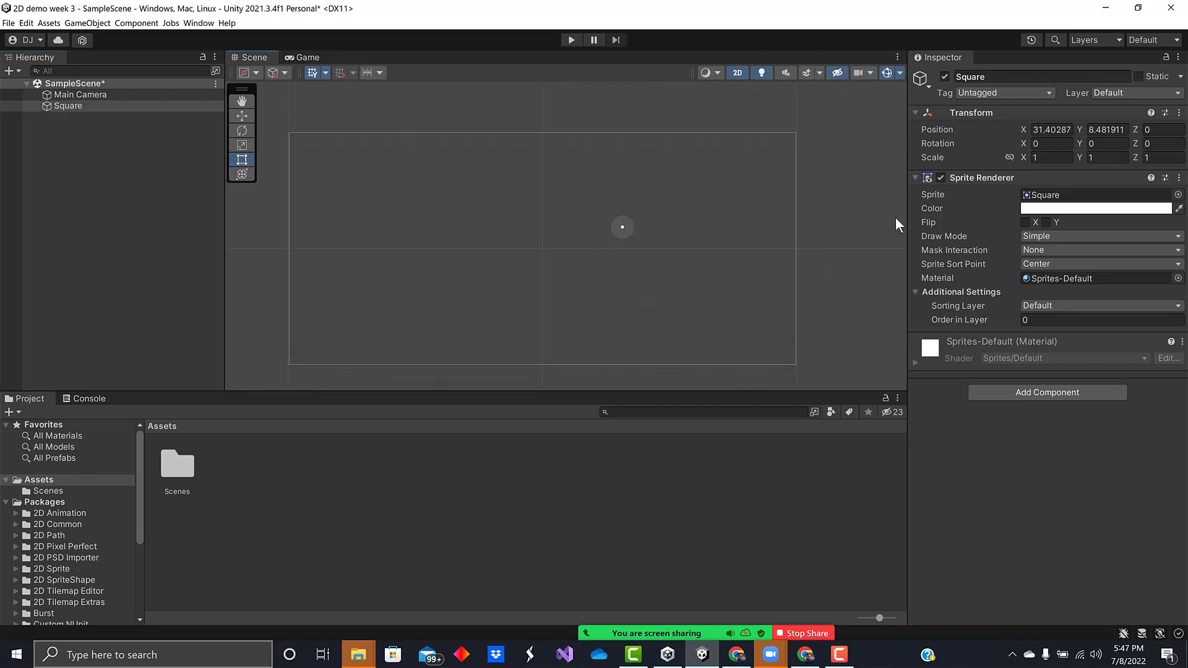
left_click(1089, 157)
type(".1")
Stretch the Square sprite into a long thin line by setting its X scale to 100, and deselect it
left_click(1042, 158)
type("00")
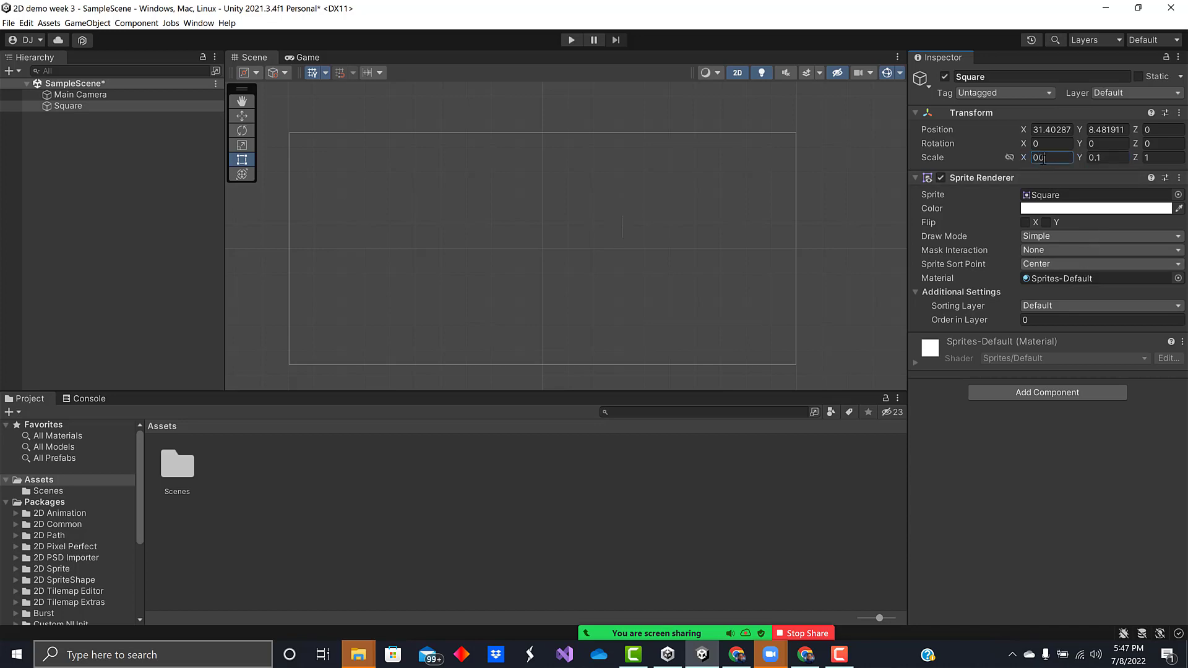
key("BackSpace")
key("BackSpace")
type("1")
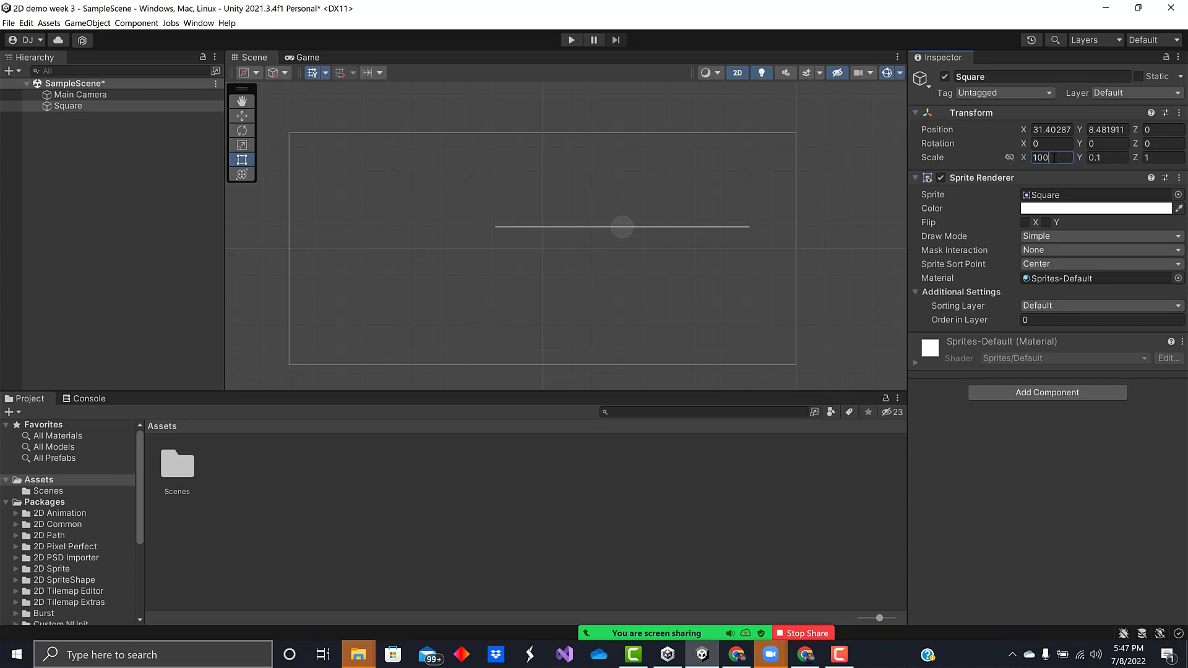
type("0")
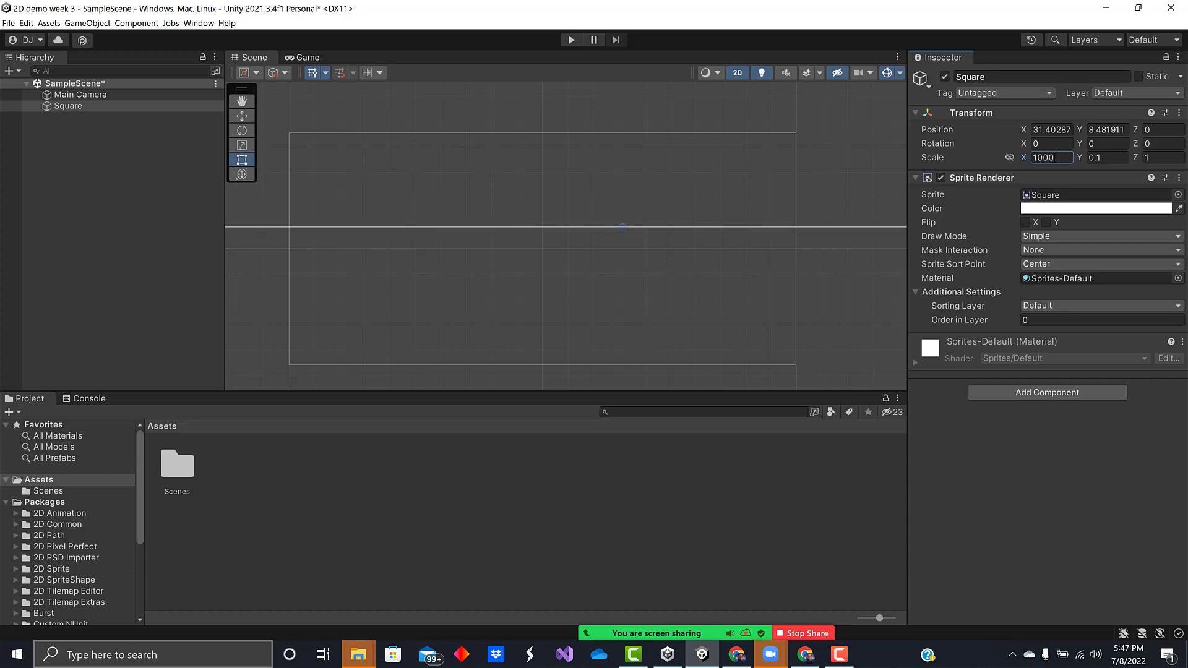
key("BackSpace")
key("BackSpace")
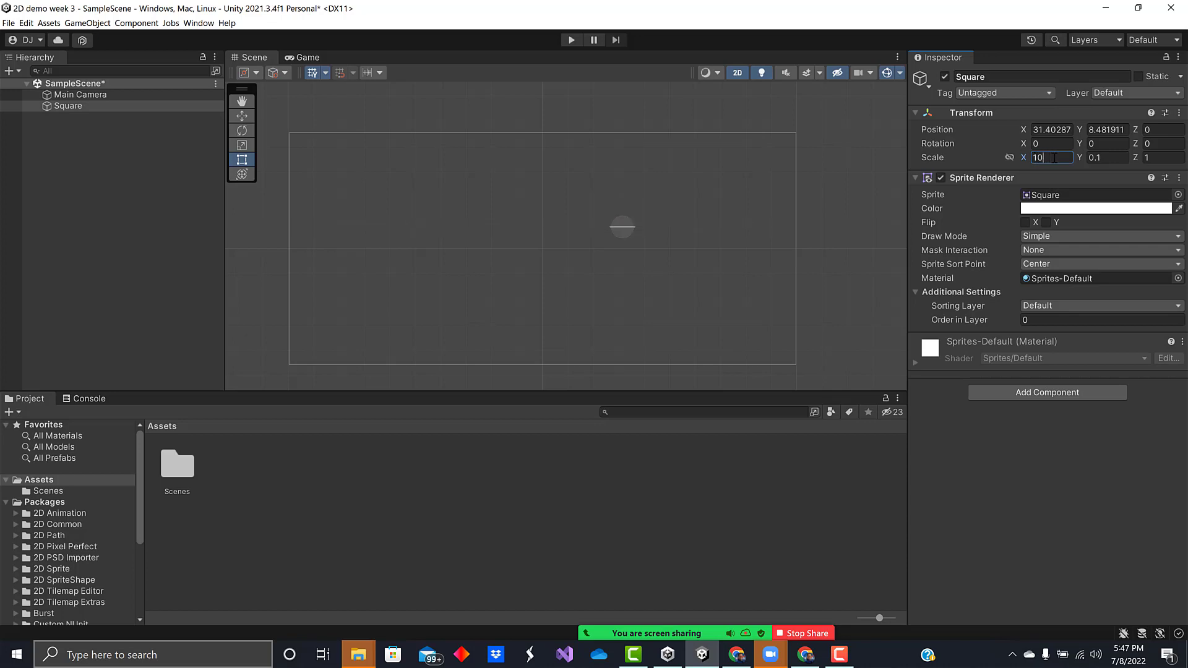
type("0")
left_click(519, 283)
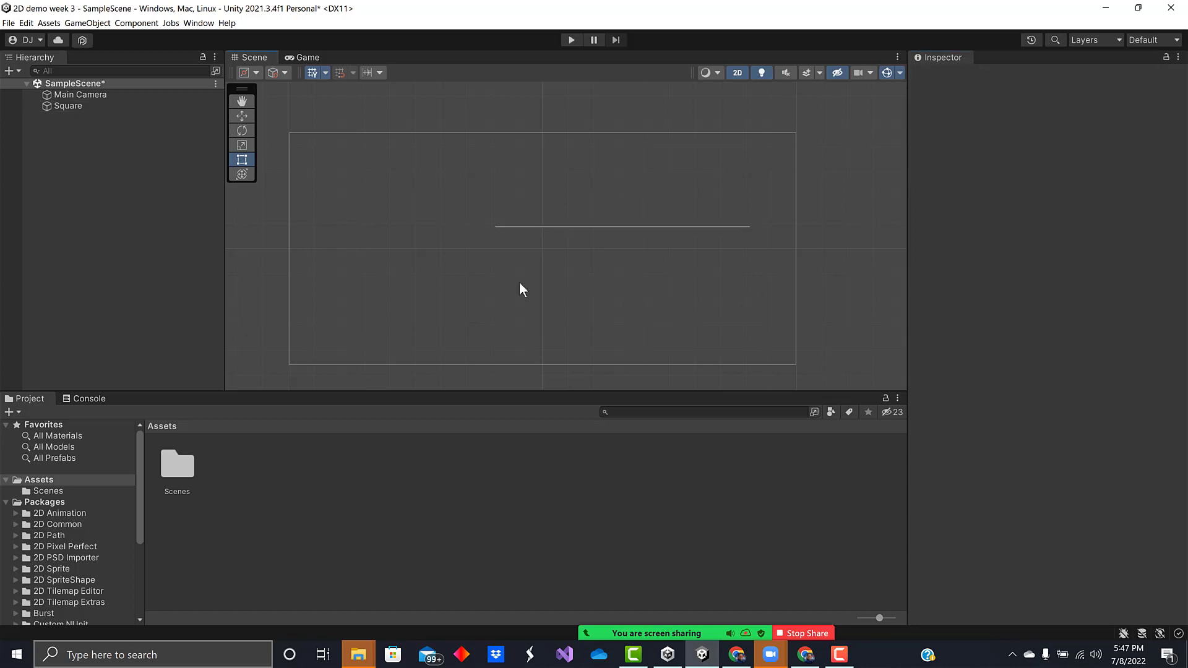
Shrink the Main Camera's view rectangle to a size of about 27.2
left_click(91, 95)
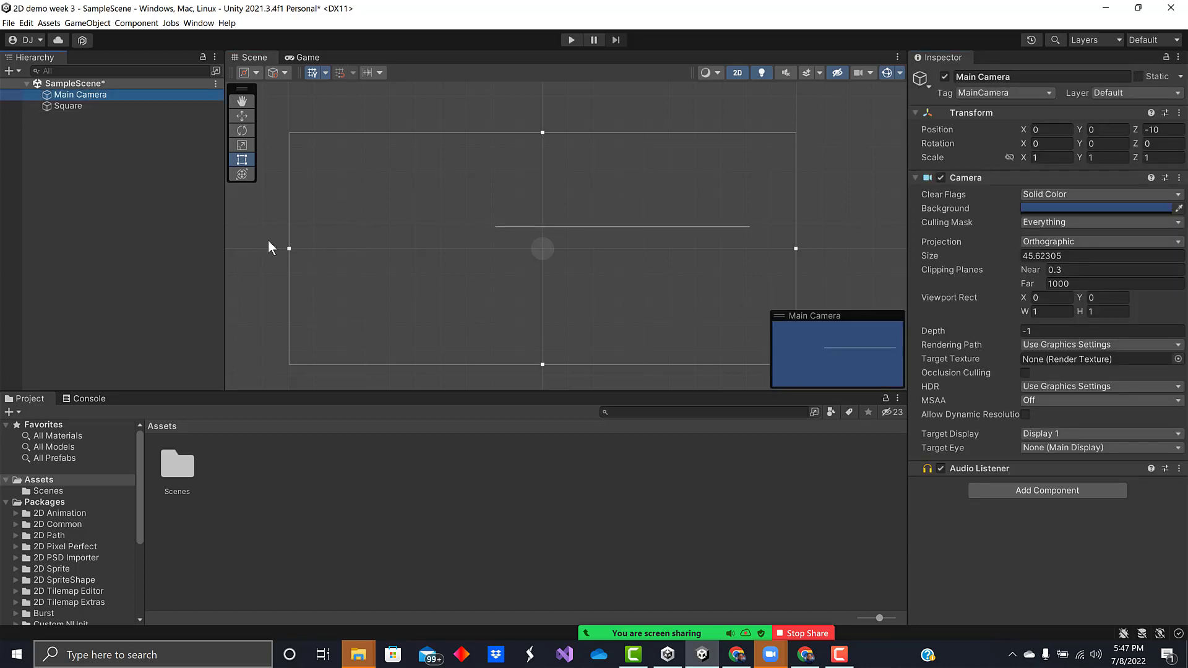
left_click_drag(287, 246, 401, 255)
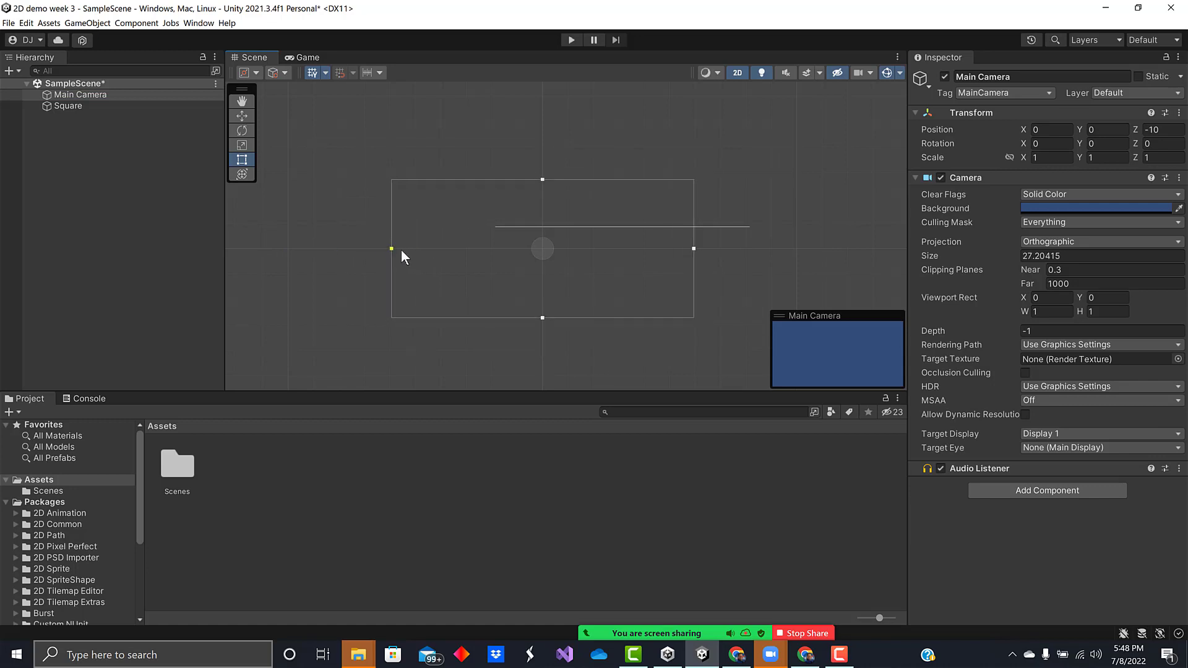
Move the Square sprite to the camera frame's bottom edge, roughly centred at about X 0.5, Y -26.9
left_click(70, 106)
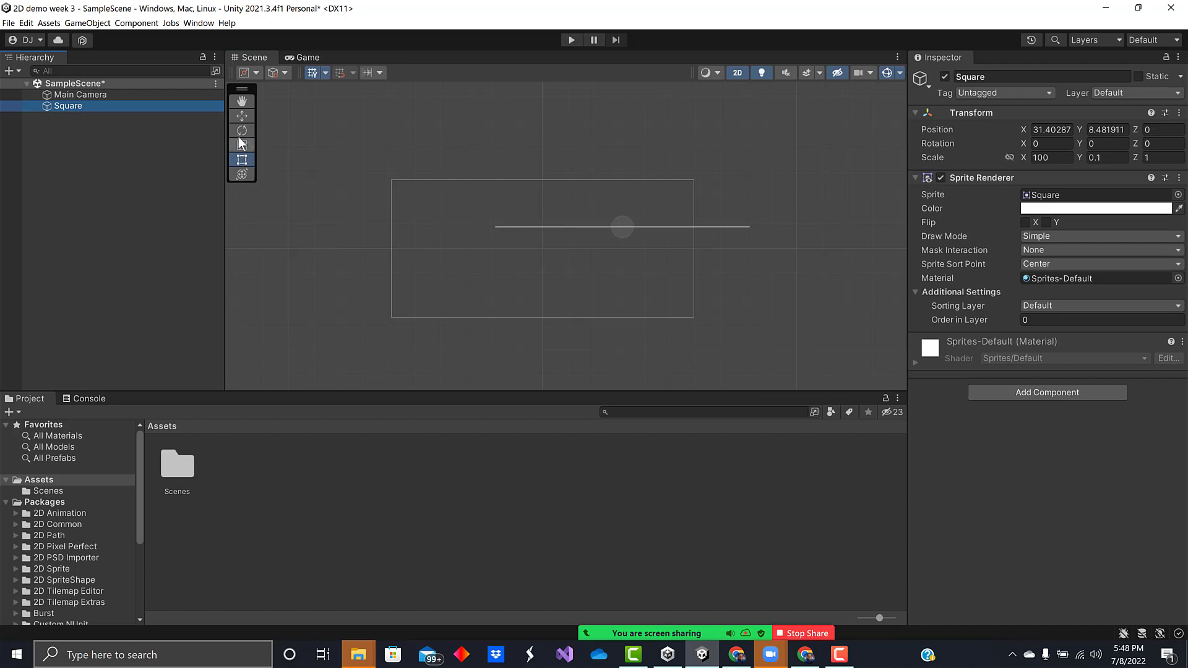
left_click(243, 117)
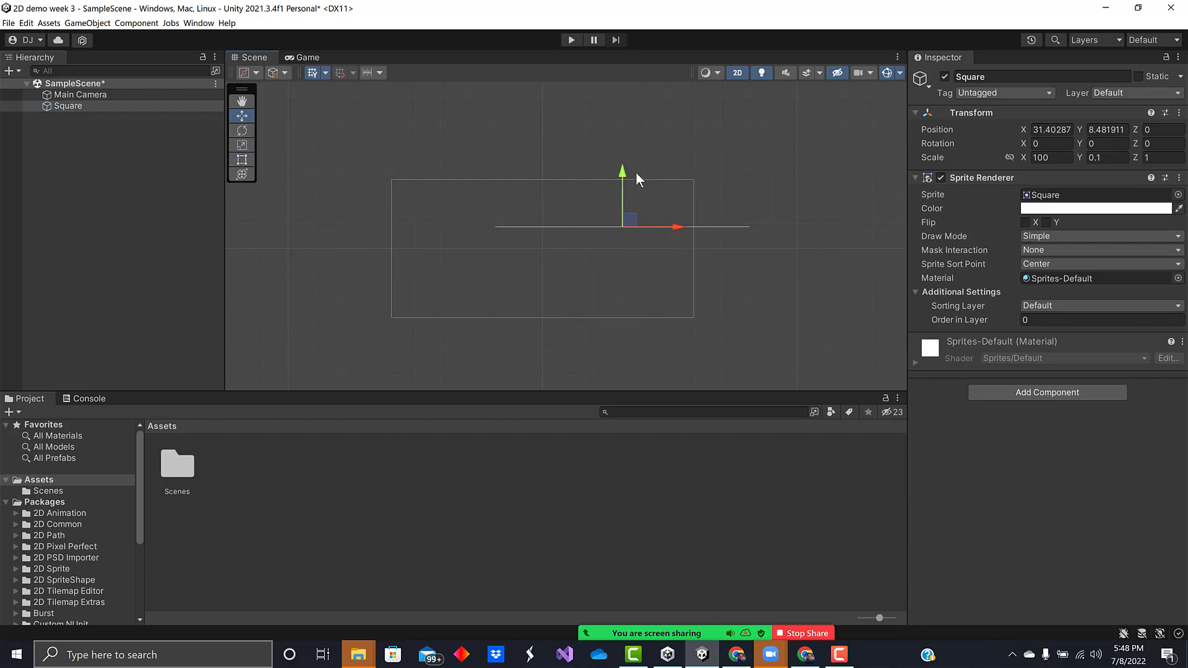
left_click_drag(622, 169, 604, 258)
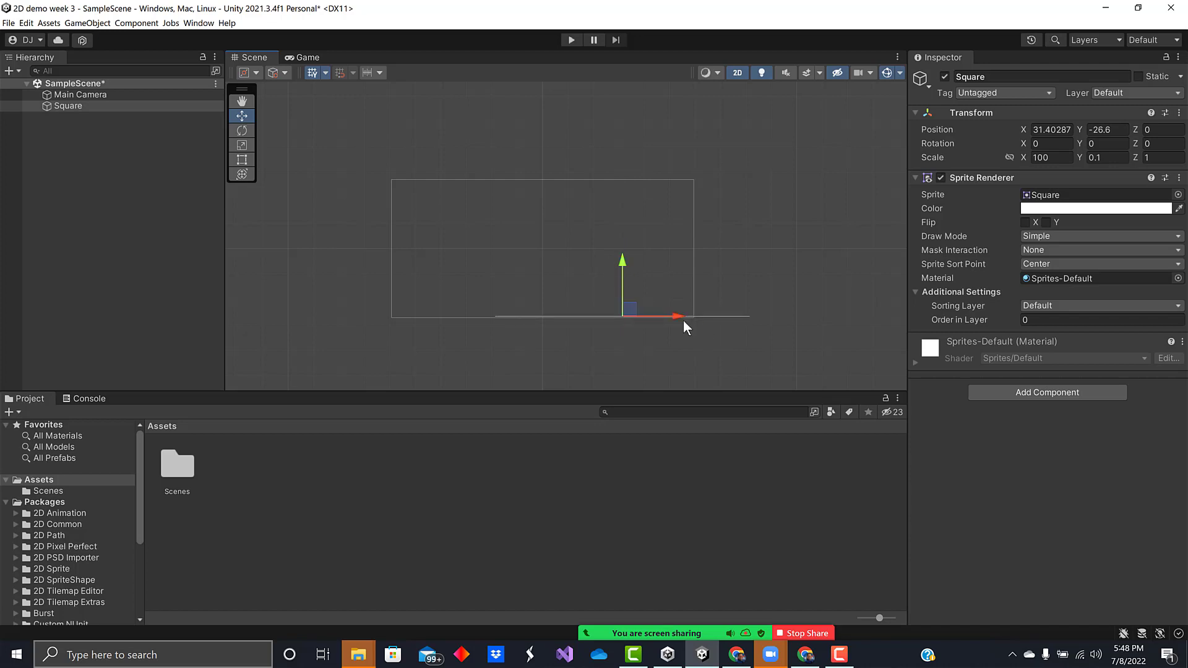
left_click_drag(680, 314, 600, 295)
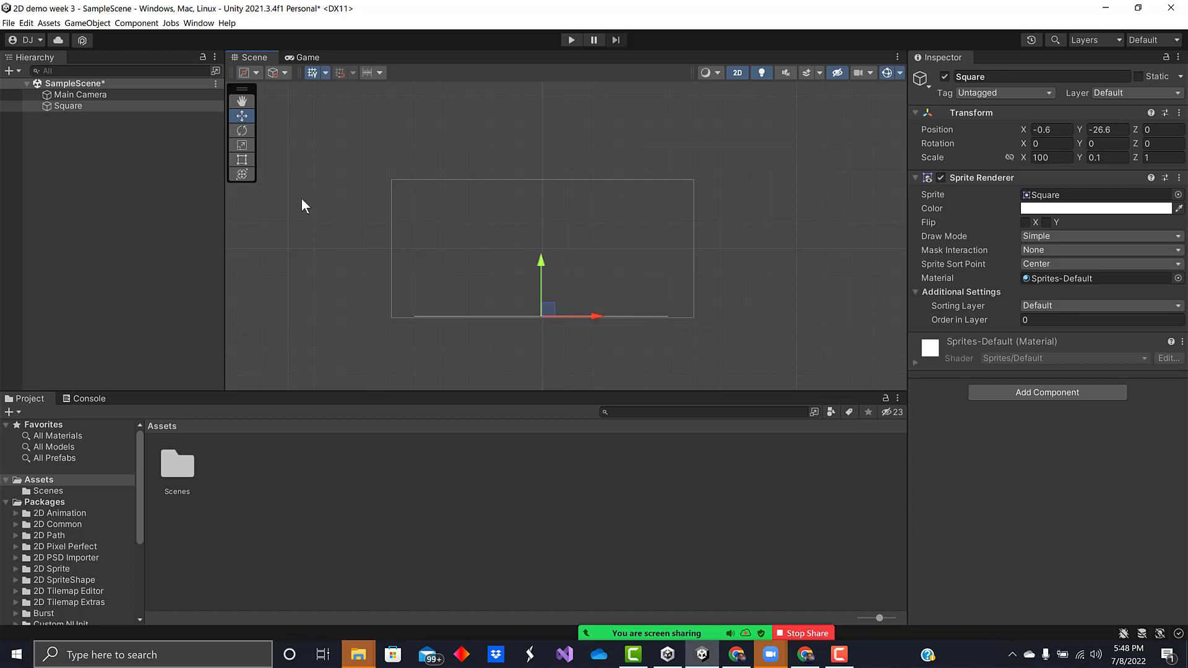
left_click(242, 160)
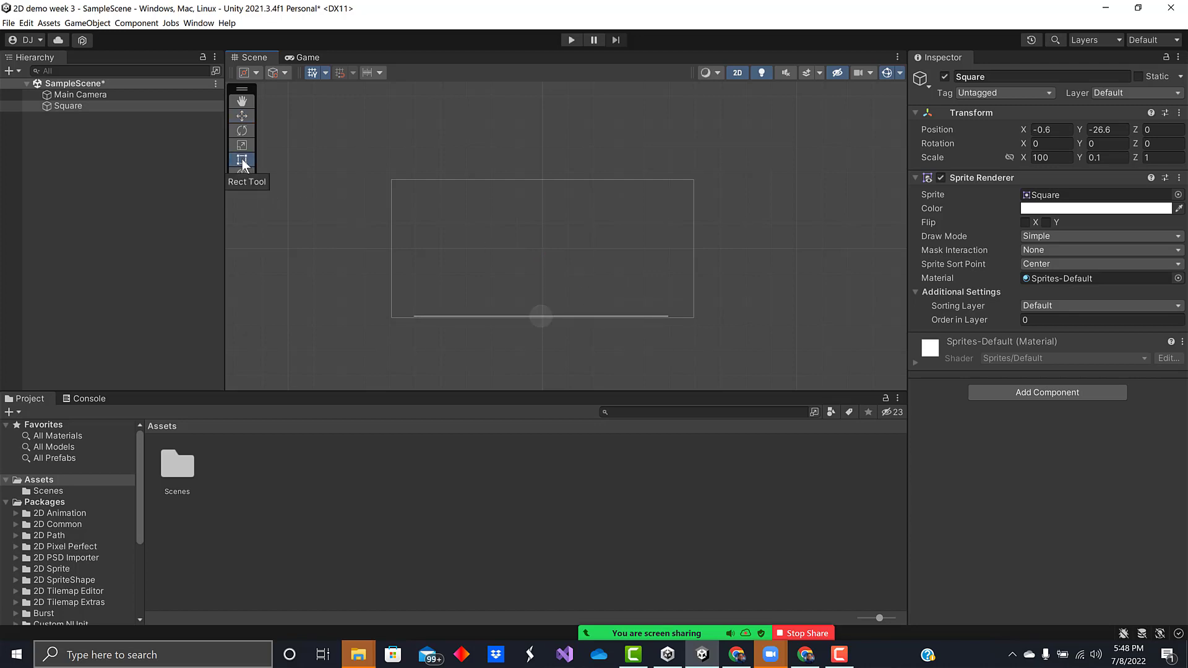
mouse_move(541, 316)
left_mouse_down()
mouse_move(569, 254)
mouse_move(430, 194)
mouse_move(556, 256)
mouse_move(517, 342)
mouse_move(530, 269)
mouse_move(544, 313)
left_mouse_up()
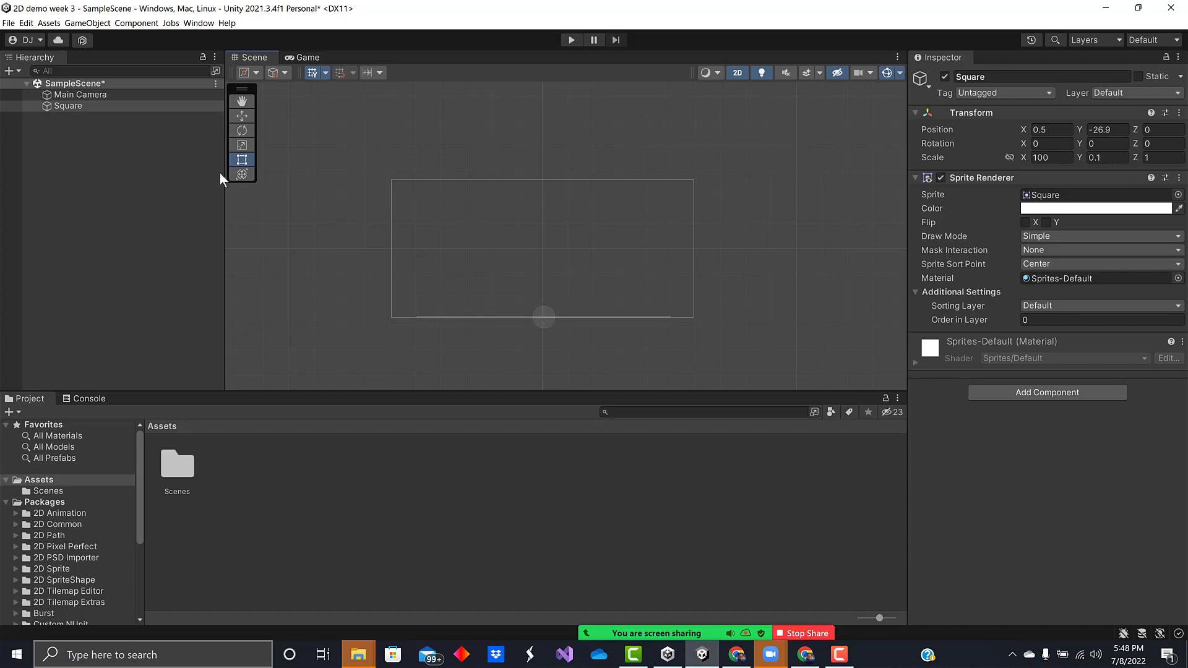
Set the Square's X scale to 130 and reposition it to about X -0.9, Y -26.6 so it spans the camera frame
left_click(1049, 158)
type("150")
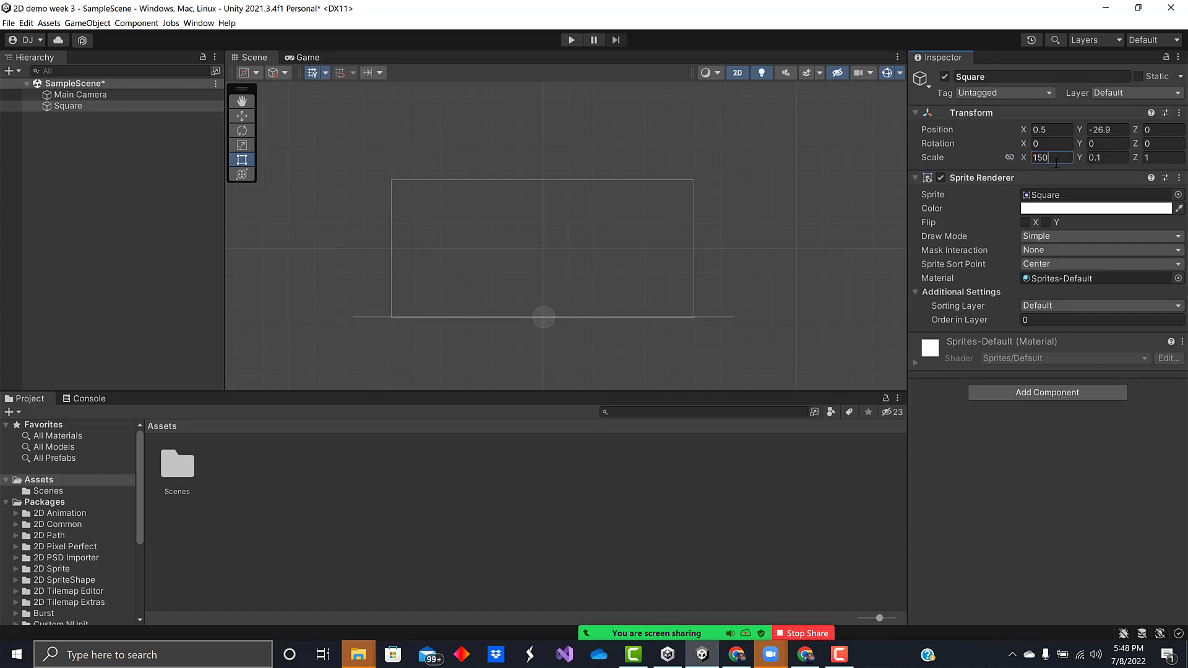
key("BackSpace")
key("BackSpace")
type("30")
left_click_drag(543, 322, 534, 318)
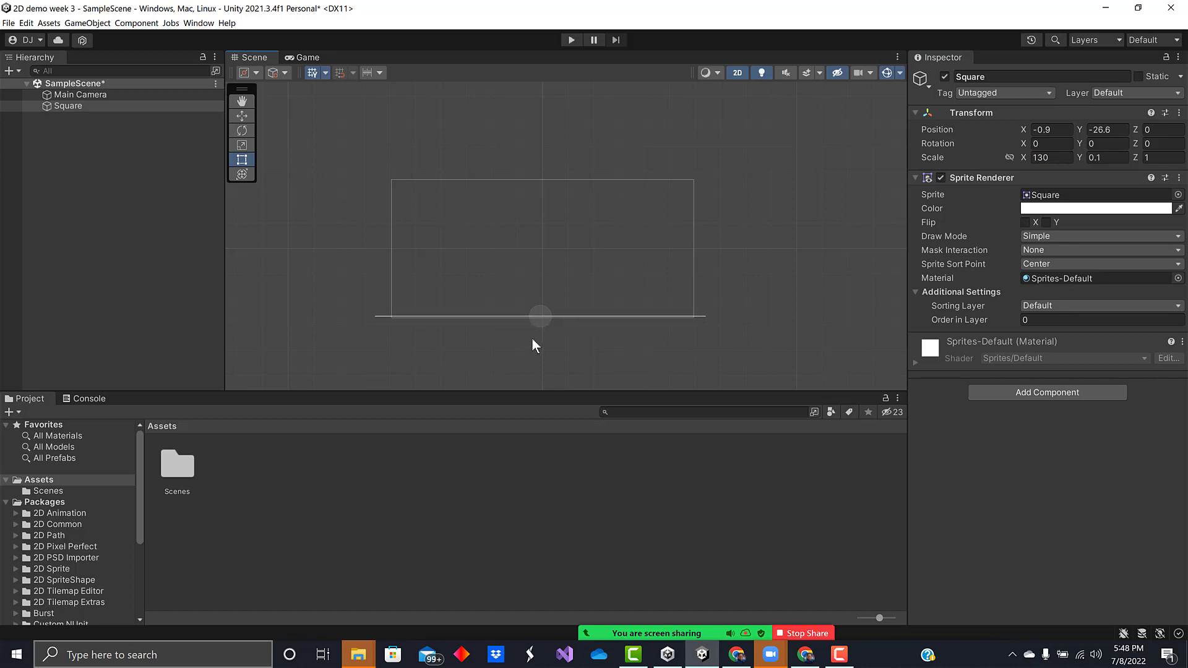
Thicken the Square line by setting its Y scale to 0.4
scroll(540, 339, "up", 5)
scroll(547, 334, "down", 5)
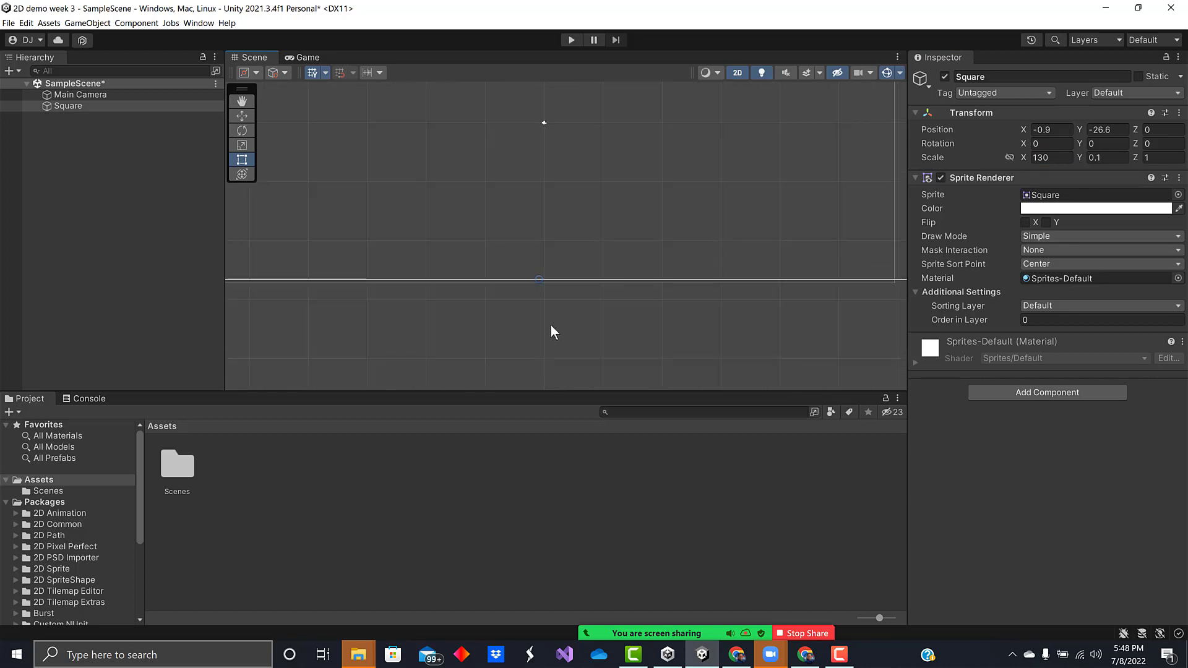
left_click(1096, 157)
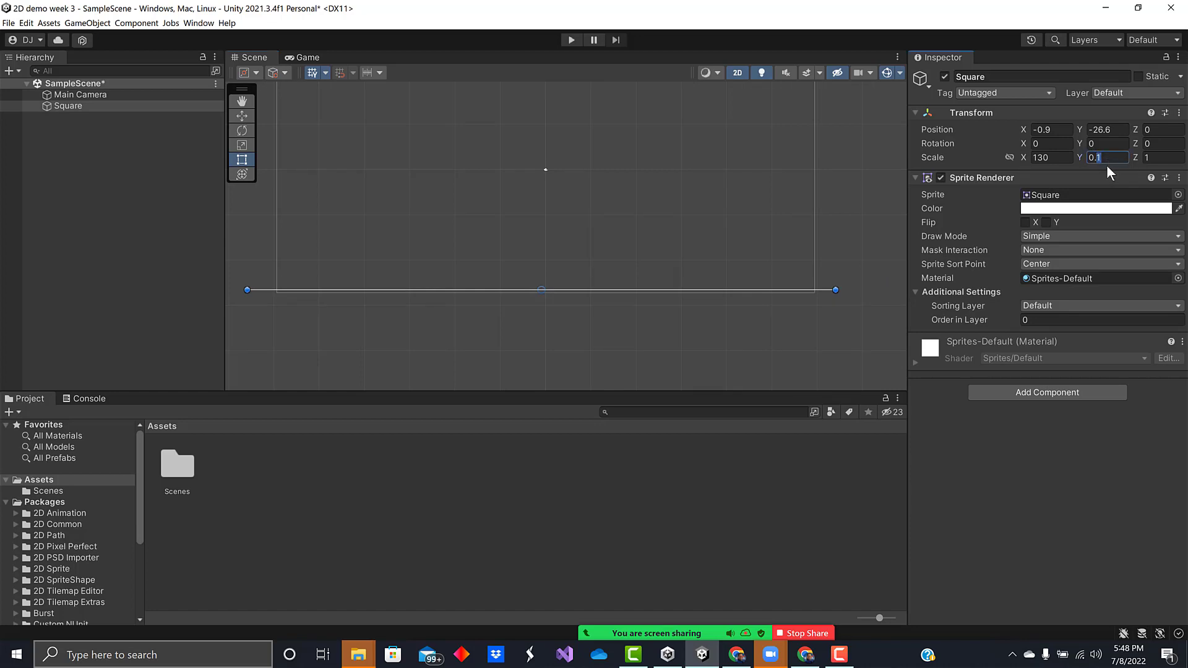
type("4")
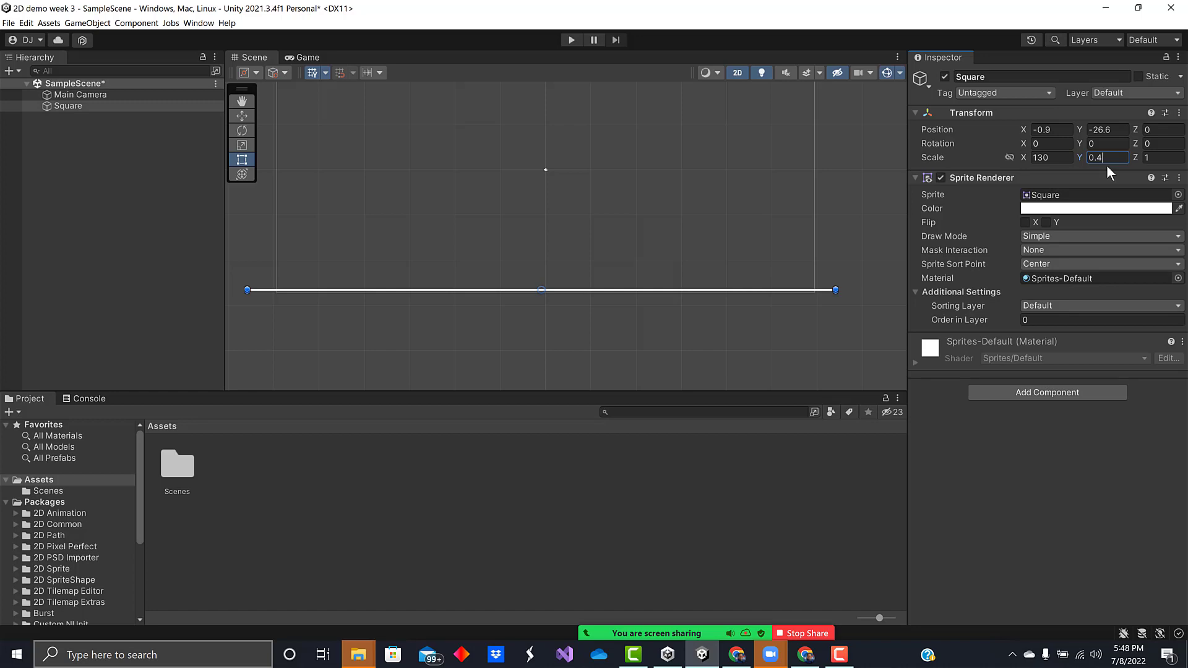
left_click(1003, 467)
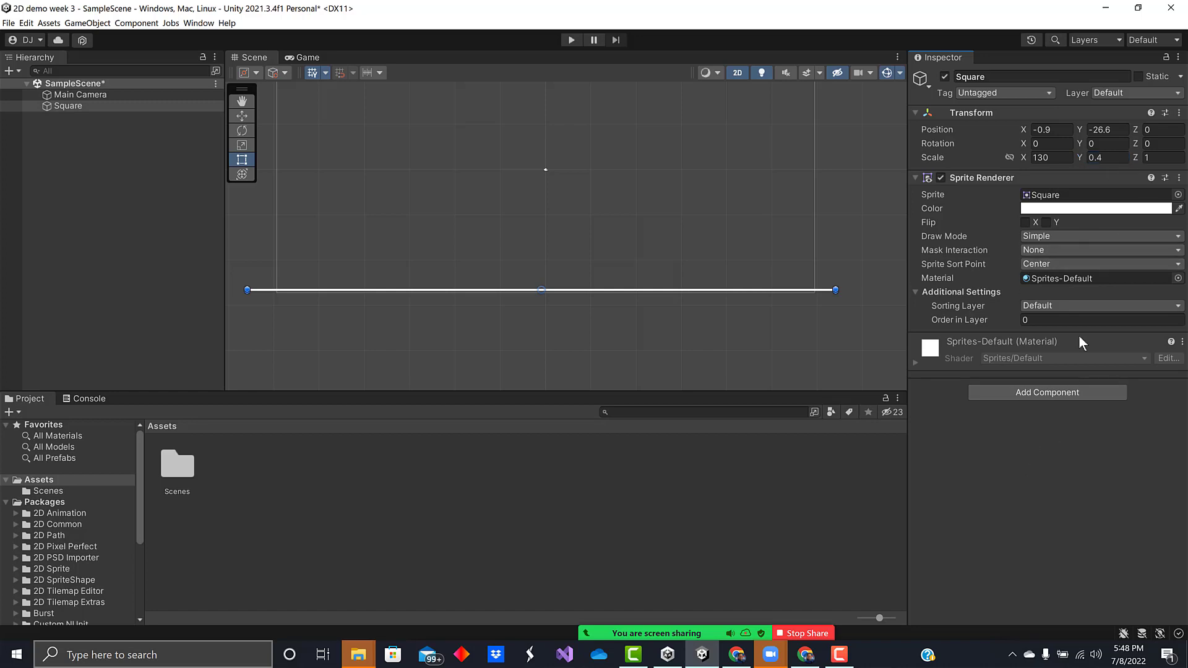
Change the Square's Sprite Renderer color to the dark brown 5E4B4B
left_click(1179, 210)
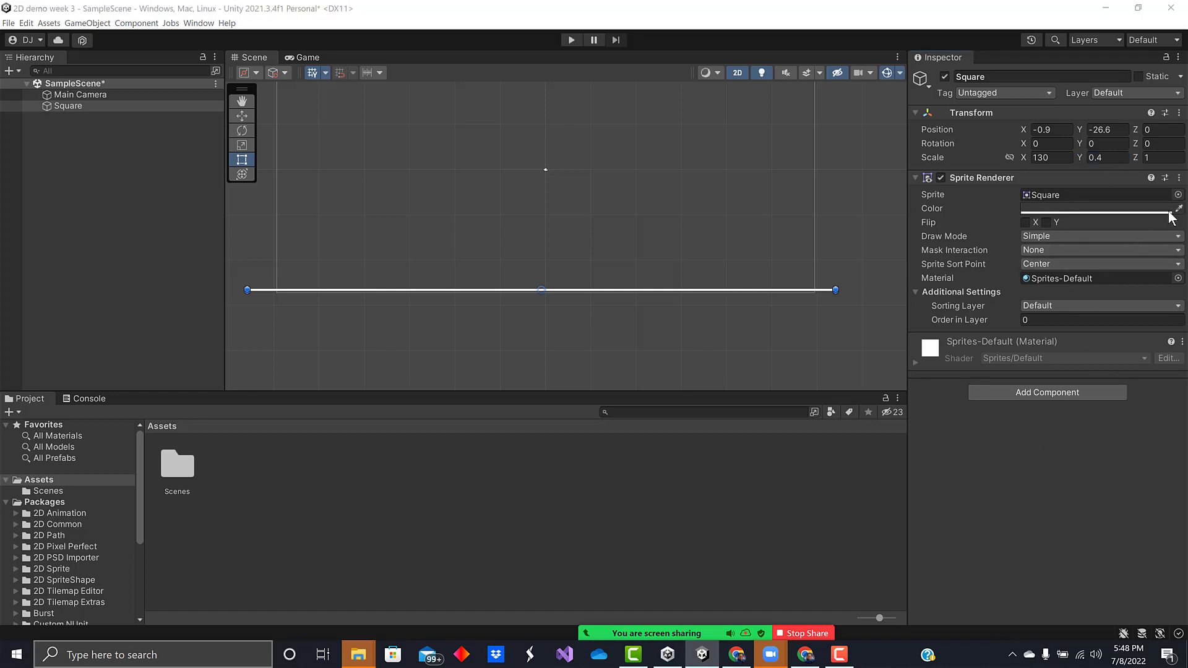
left_click(1170, 214)
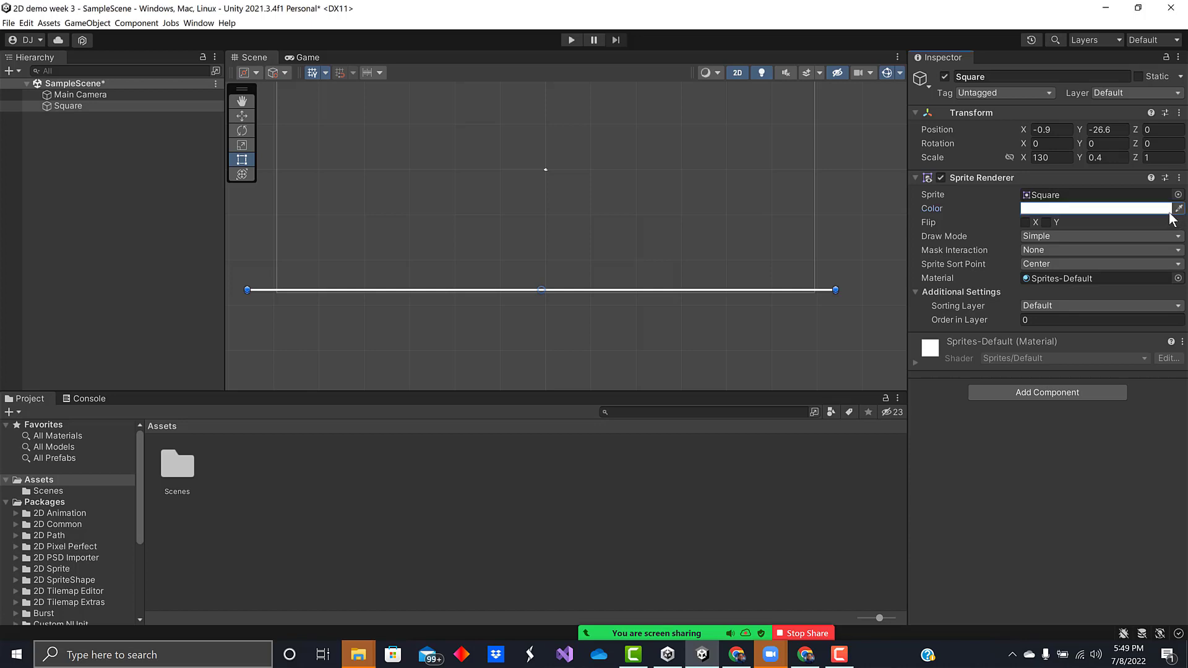
left_click(1168, 210)
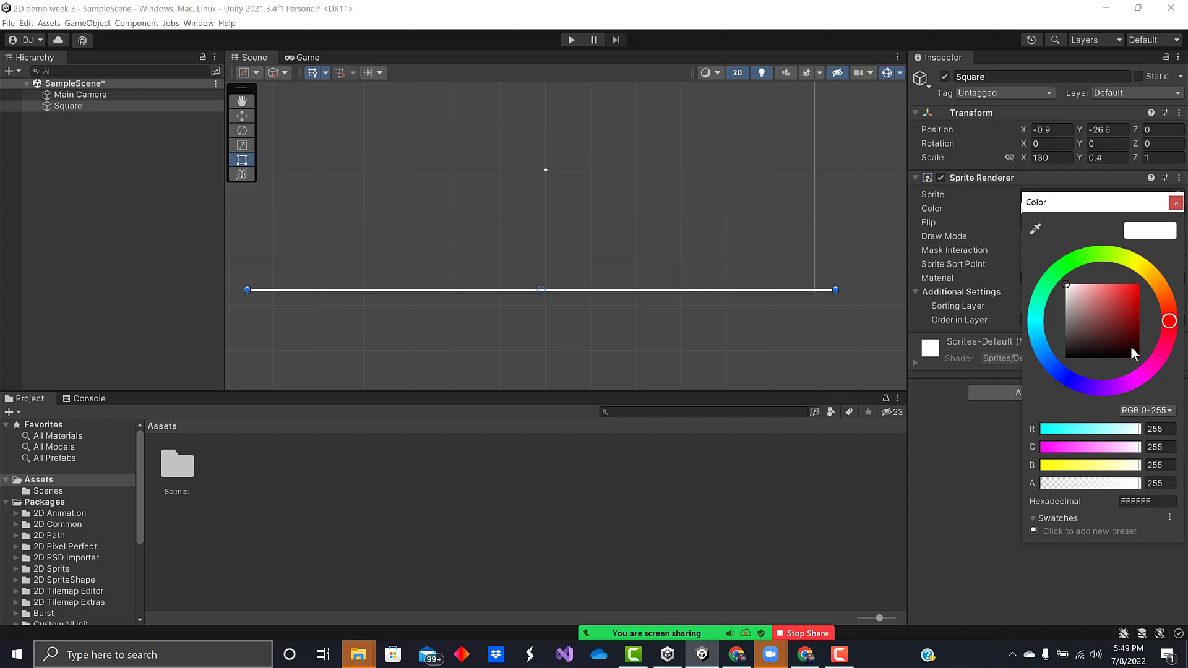
left_click(1080, 331)
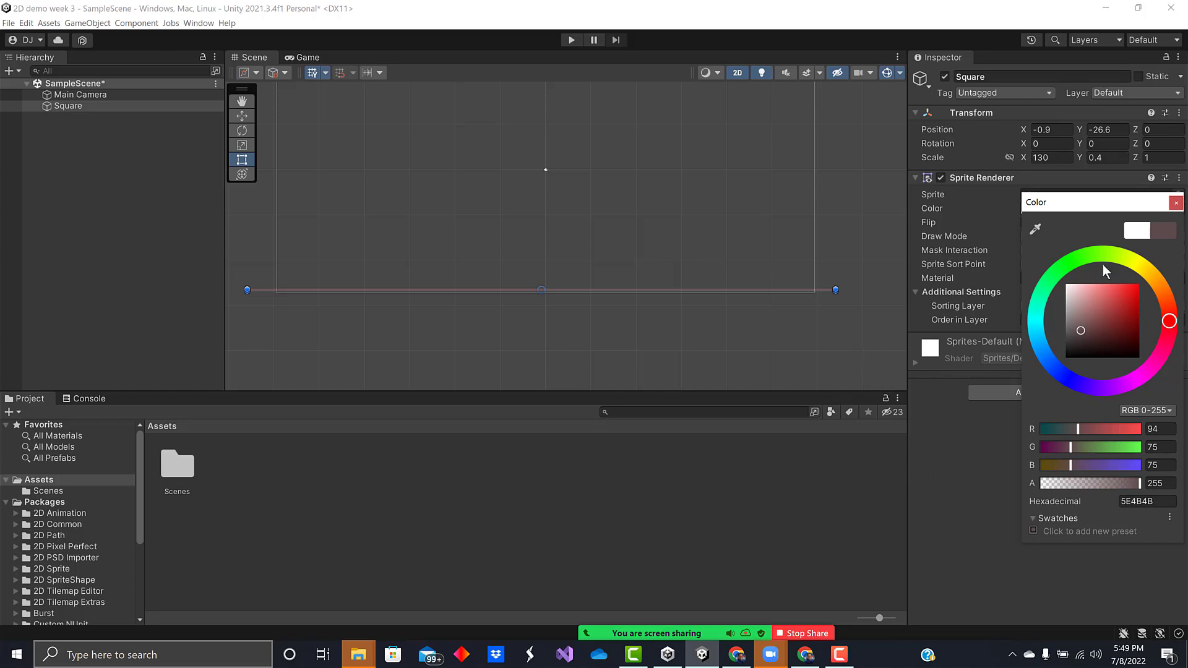
left_click(1175, 203)
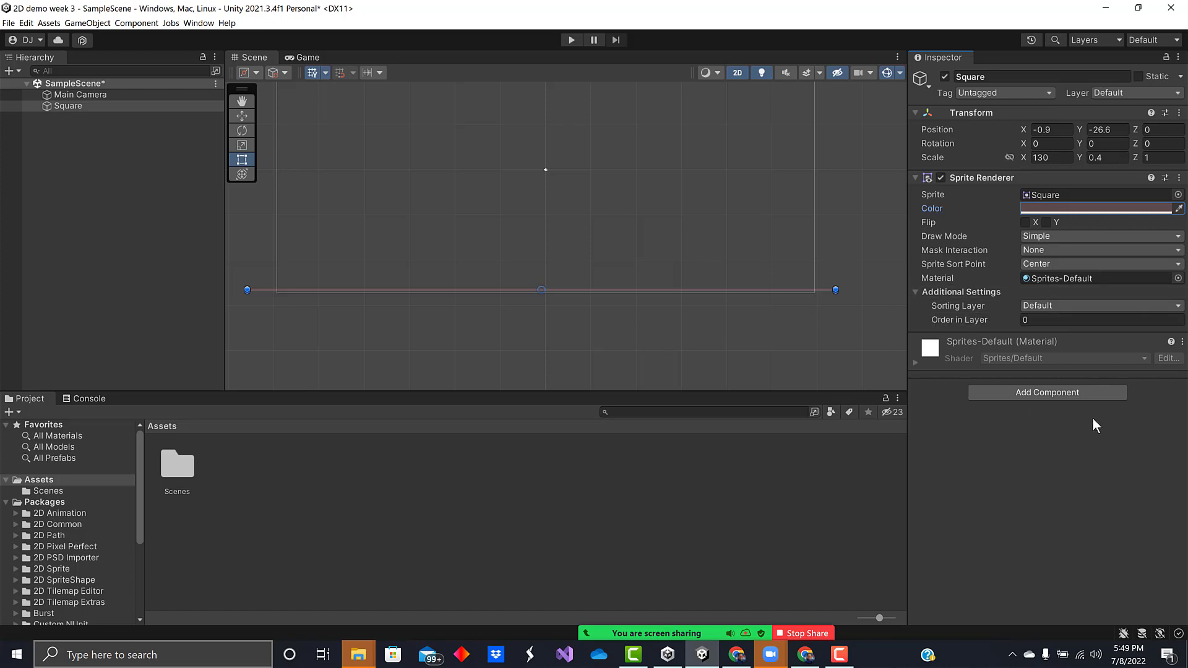
Add a Rigidbody 2D component to the Square
left_click(1058, 392)
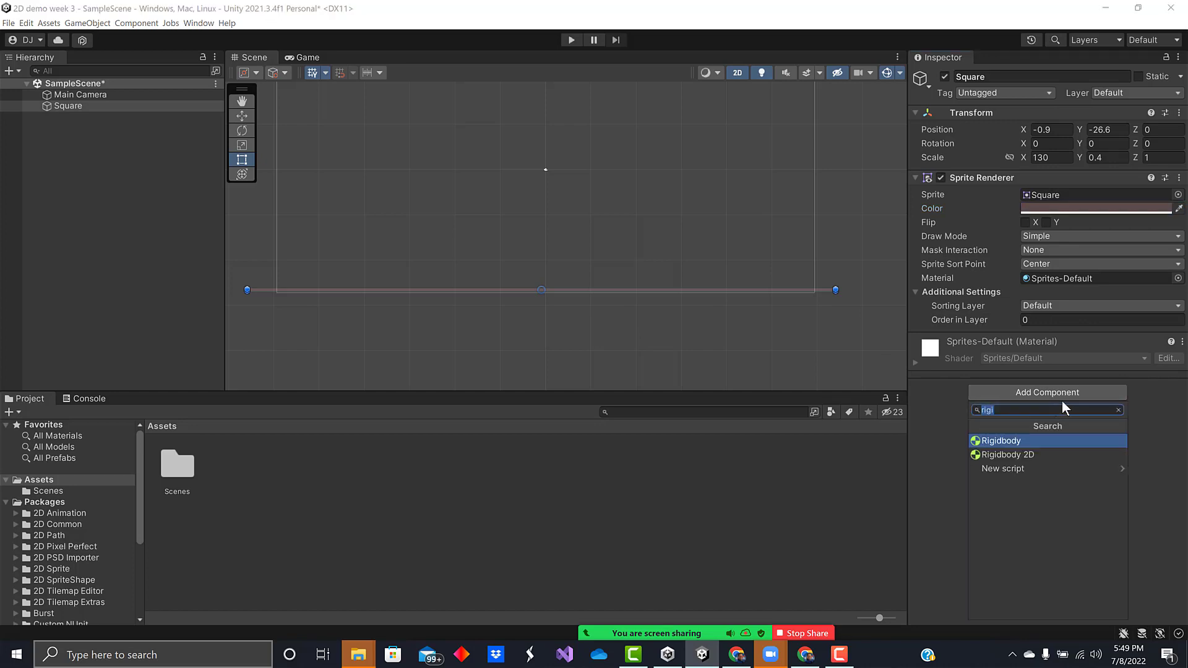
left_click(1021, 456)
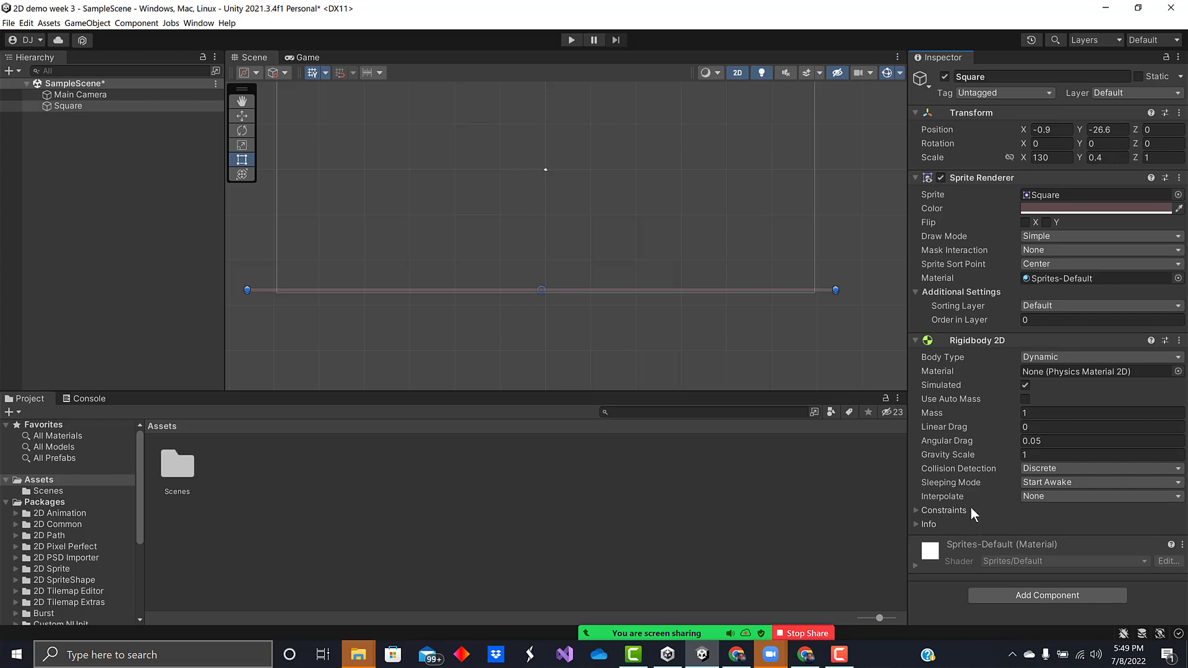
Run the scene in play mode to test how the Square behaves with gravity, and stop it
left_click_drag(634, 6, 563, 33)
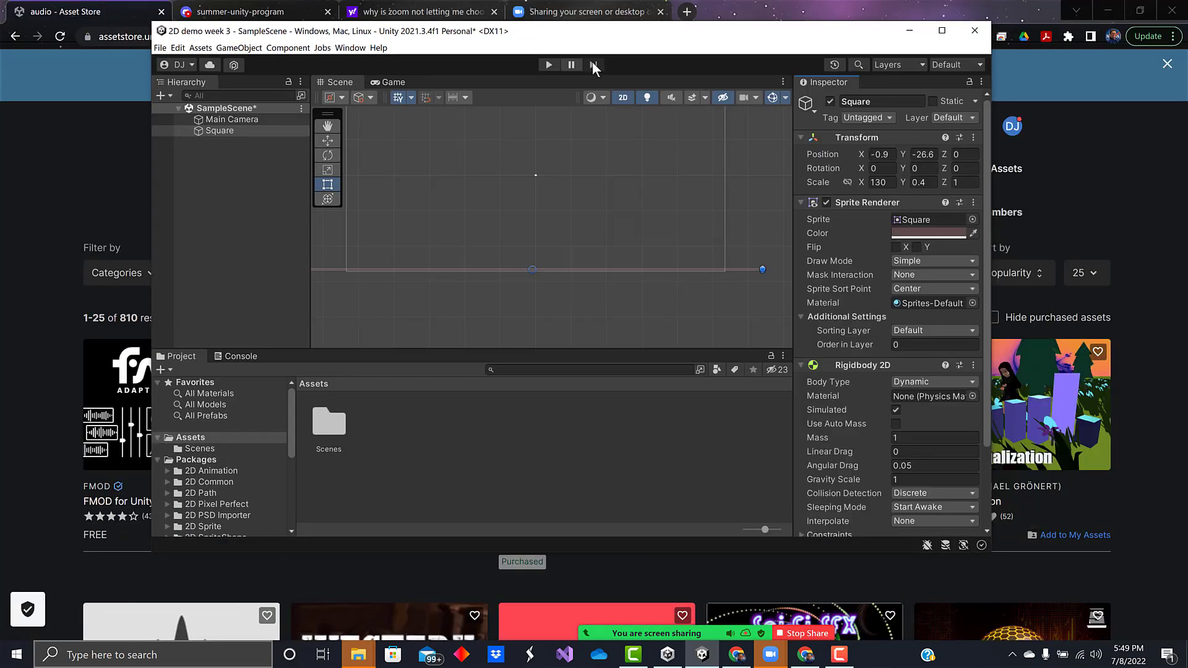
left_click(941, 31)
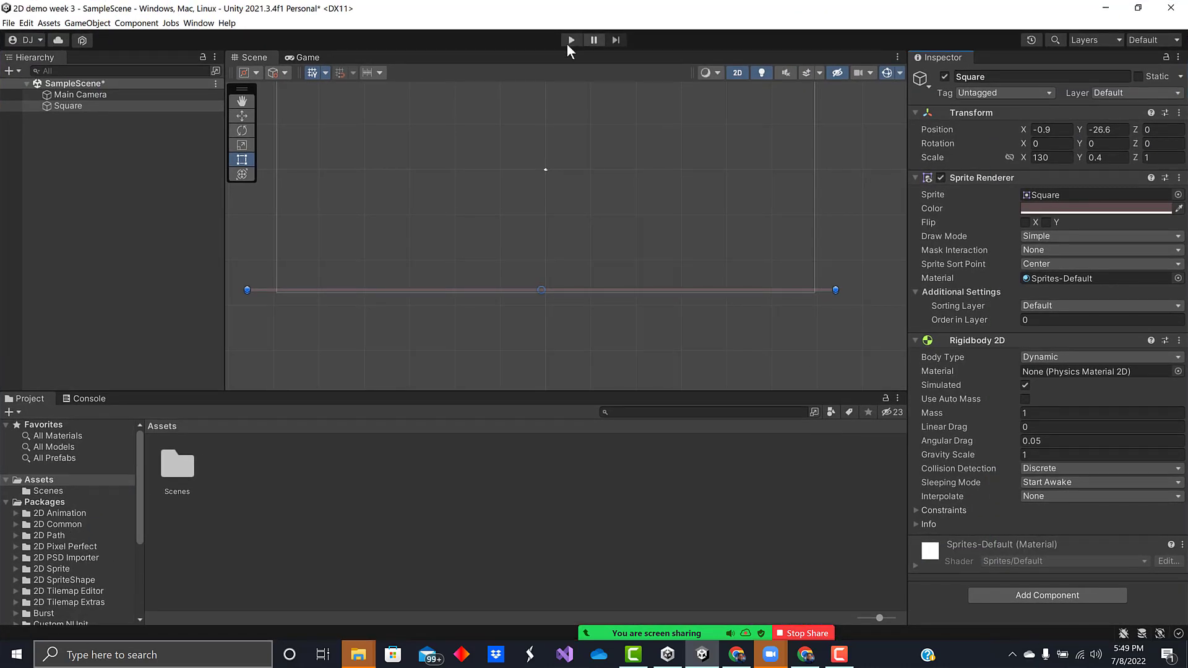
left_click(571, 40)
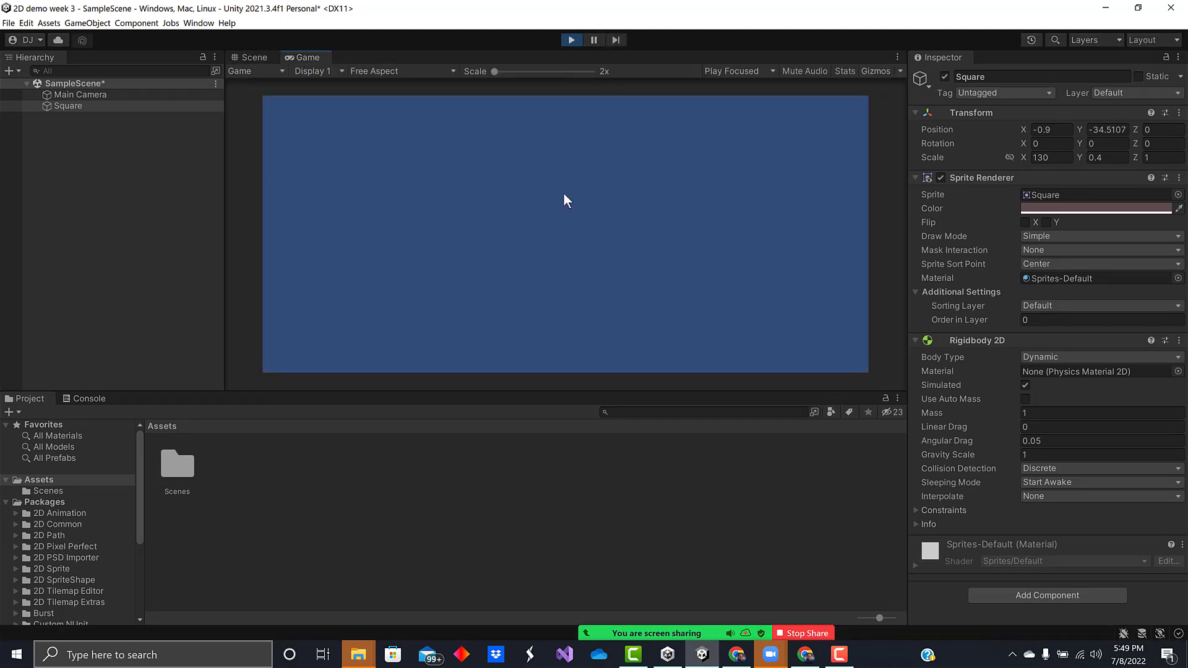
left_click(571, 39)
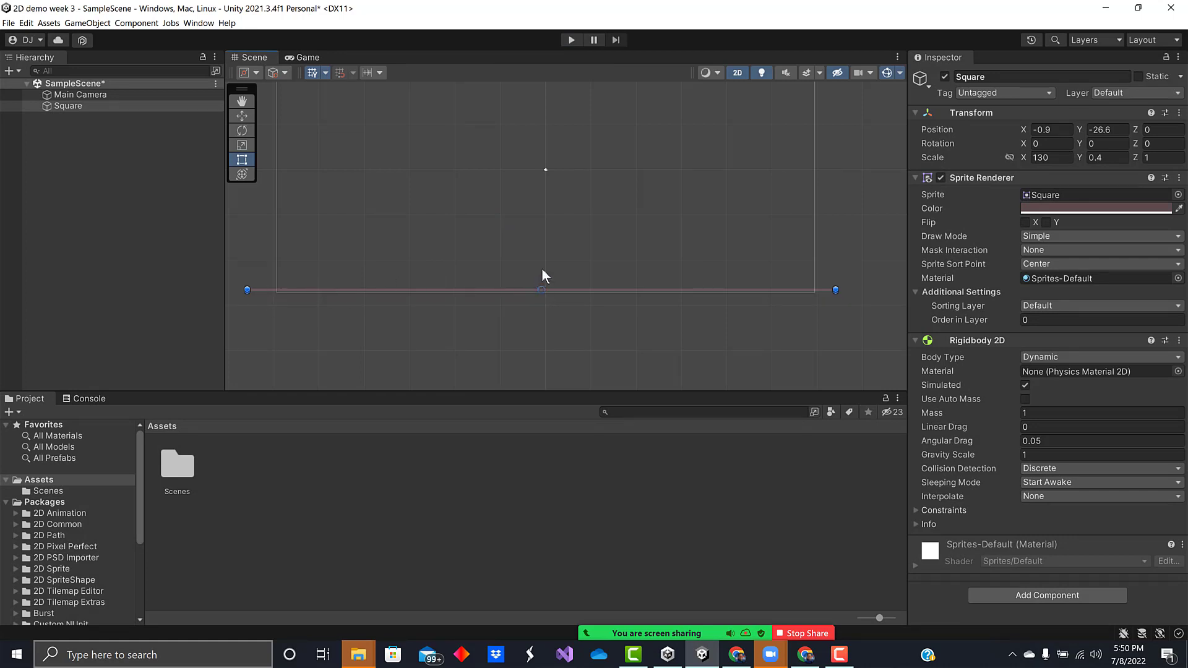
Raise the Square to about Y -8.3 and play-test its fall from the higher position
left_click(68, 107)
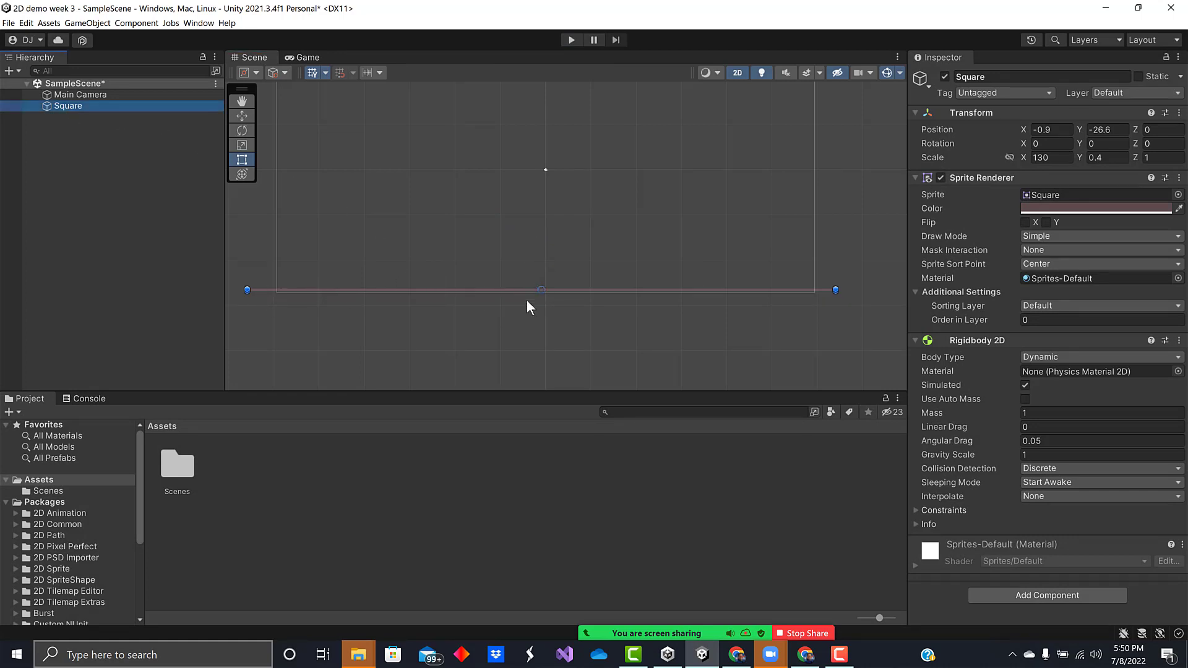
left_click(240, 158)
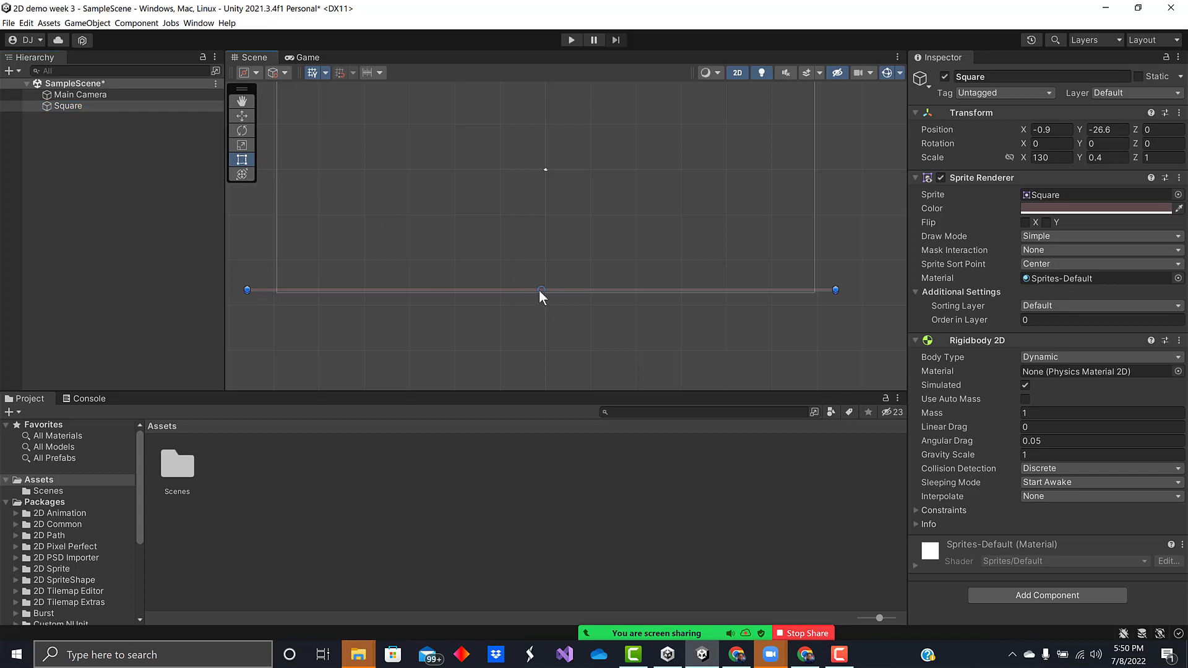
left_click_drag(541, 289, 543, 205)
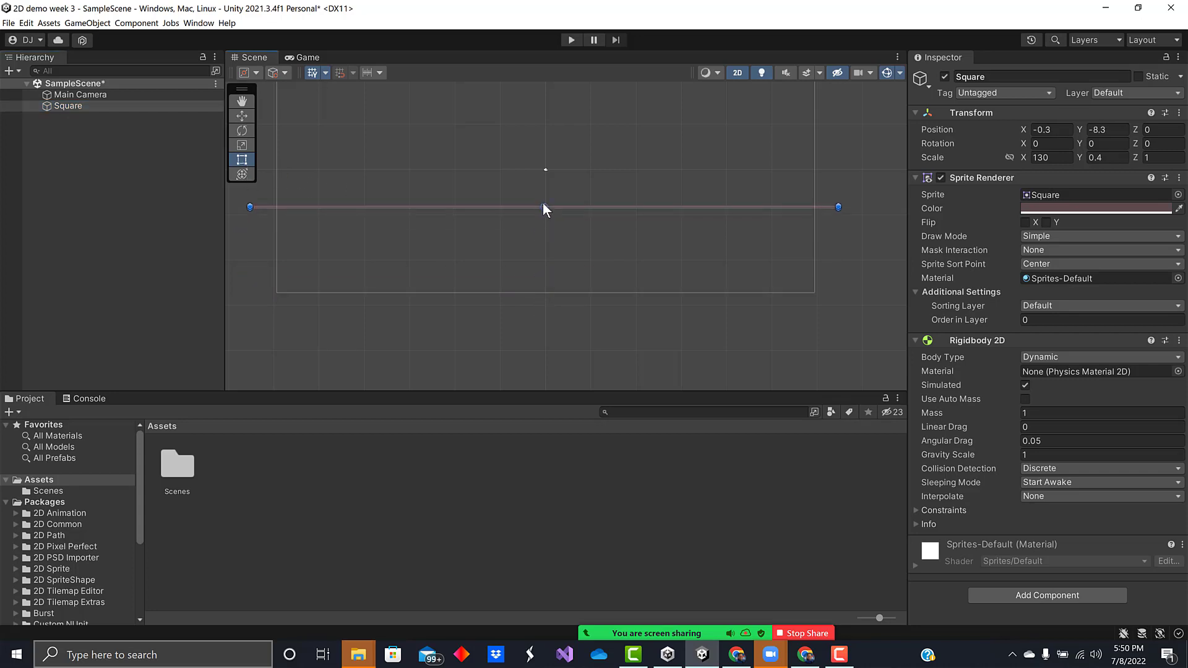
left_click(571, 40)
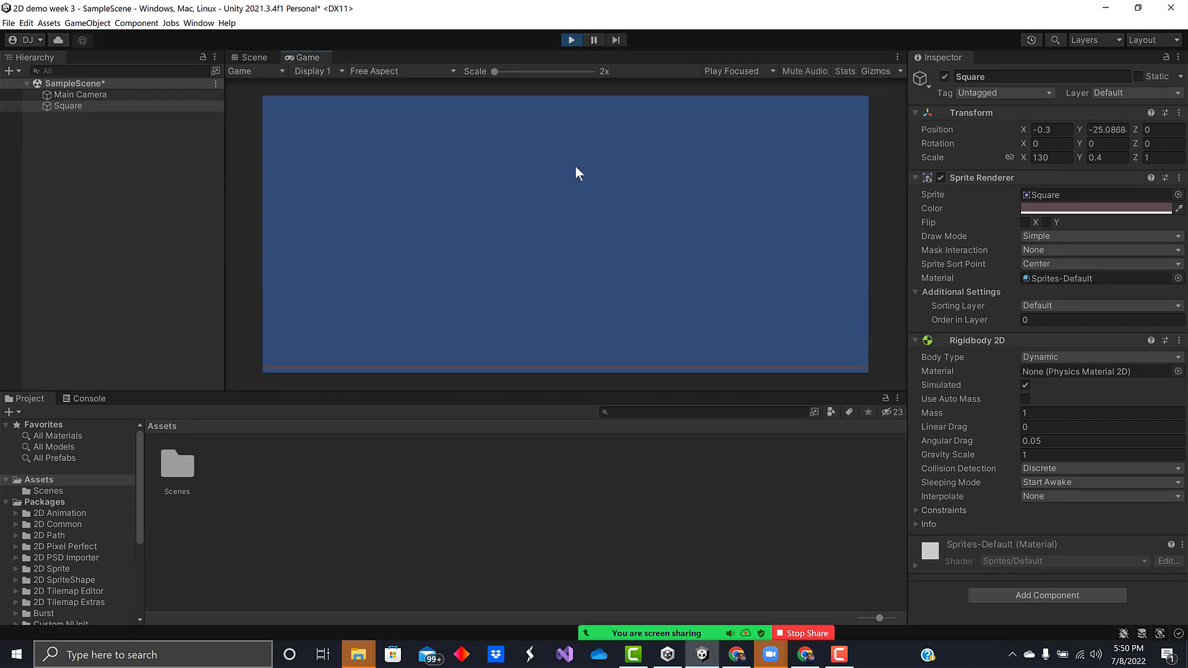
left_click(571, 39)
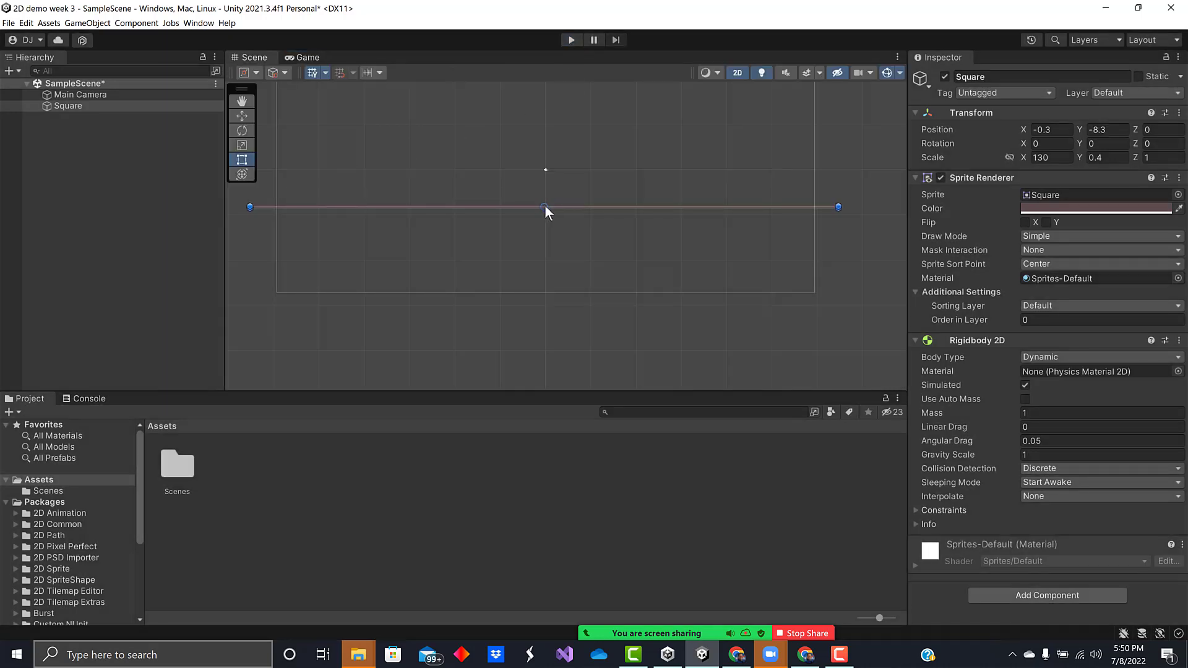
Move the Square to the camera frame's bottom edge at about X 1.1, Y -26.6, and freeze its Rigidbody 2D position X, Y and rotation Z
left_click_drag(544, 211, 550, 289)
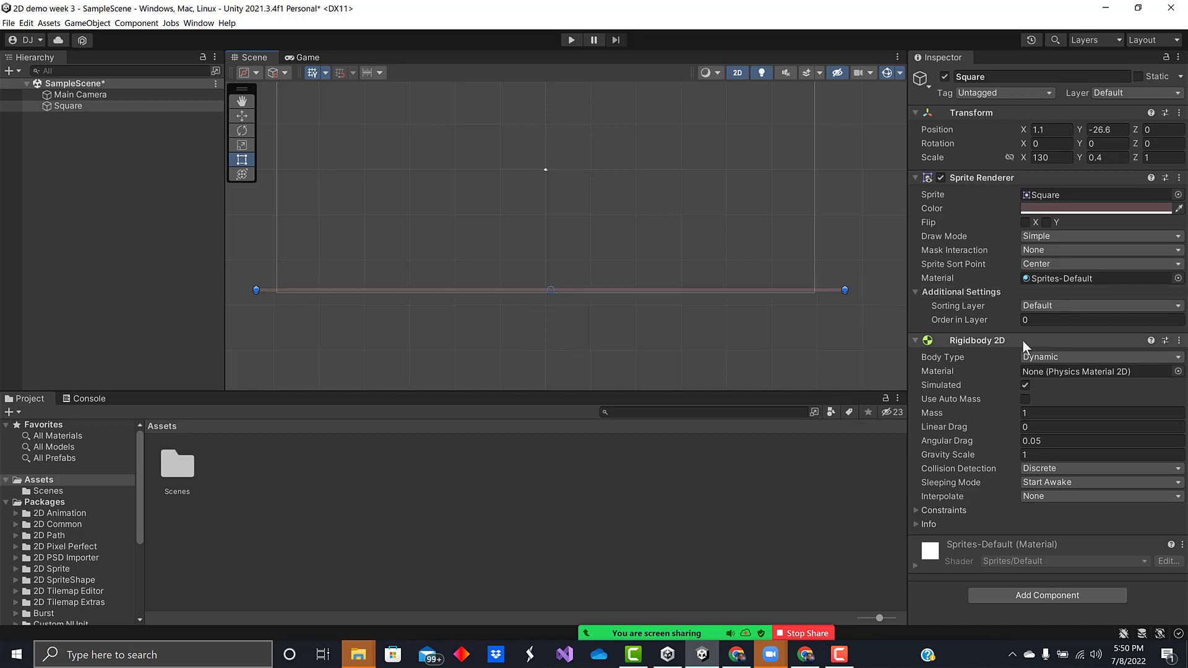
left_click(915, 510)
scroll(994, 469, "down", 1)
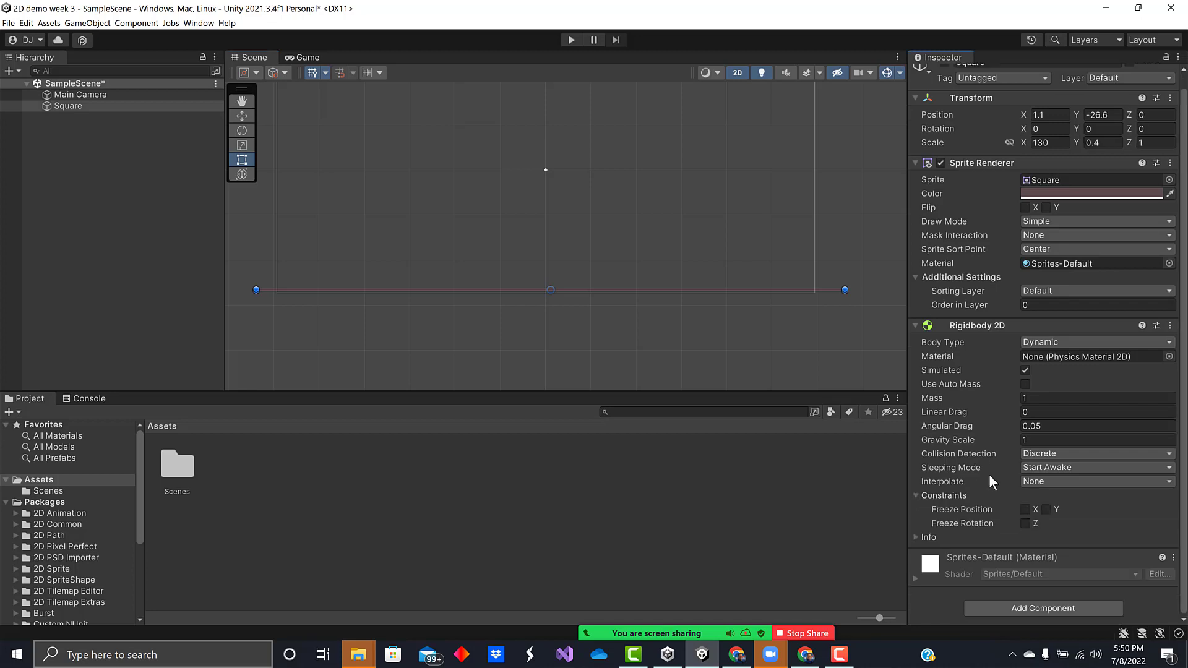
left_click(1045, 509)
left_click(767, 494)
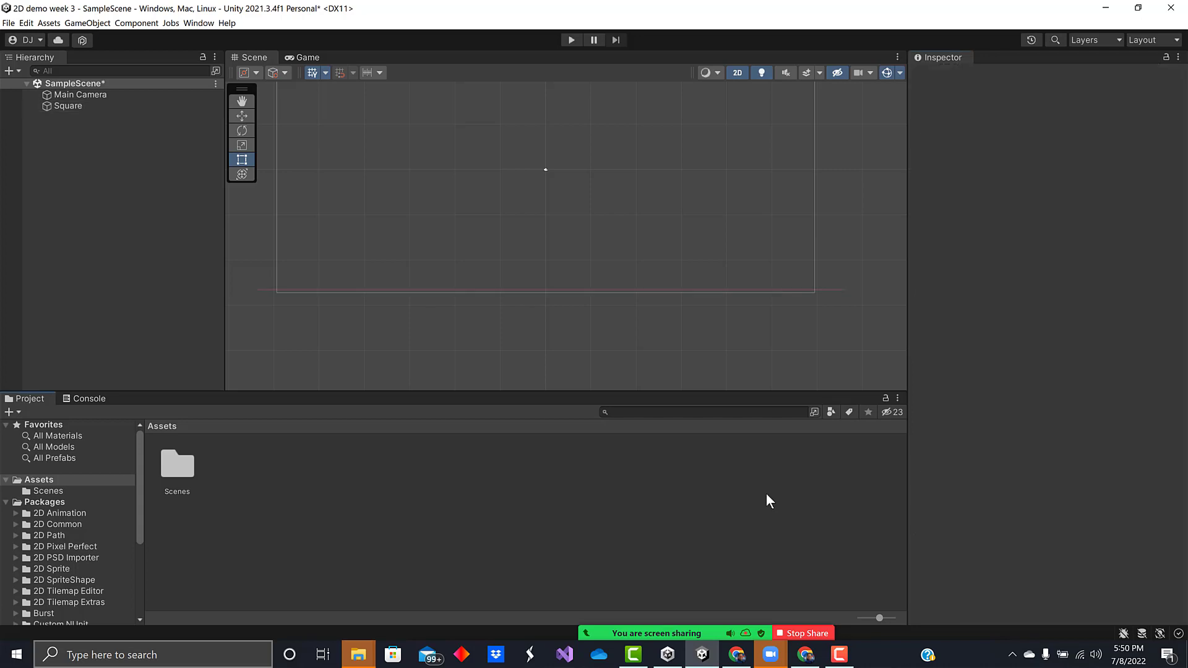
left_click(70, 106)
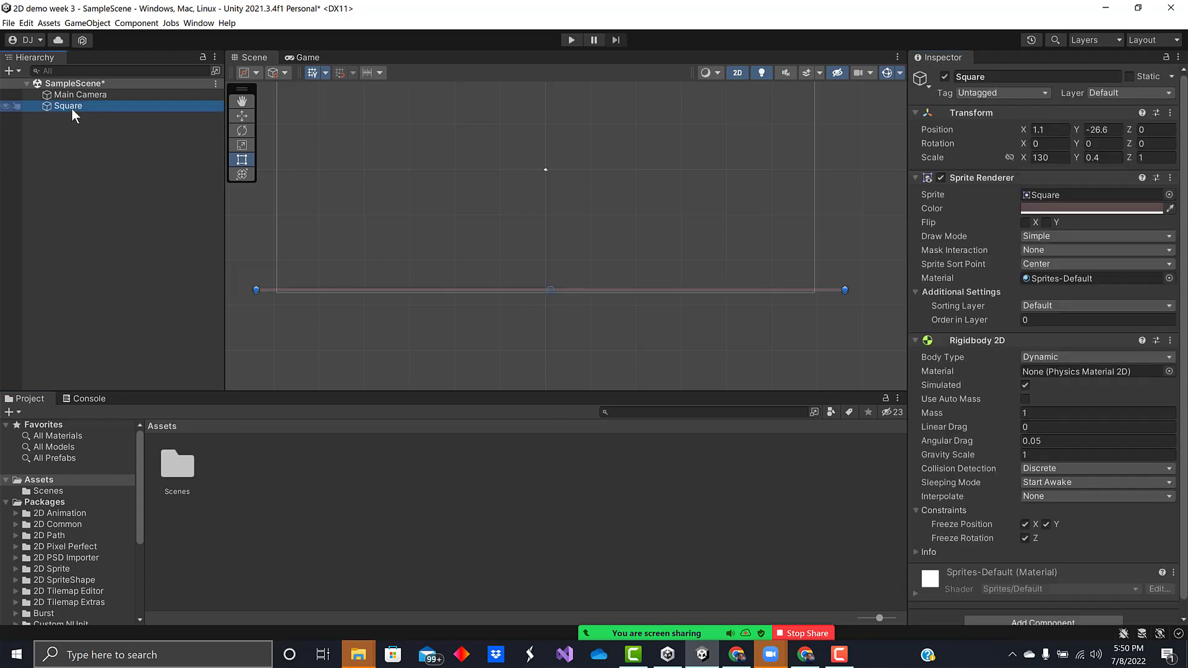
scroll(1064, 394, "down", 1)
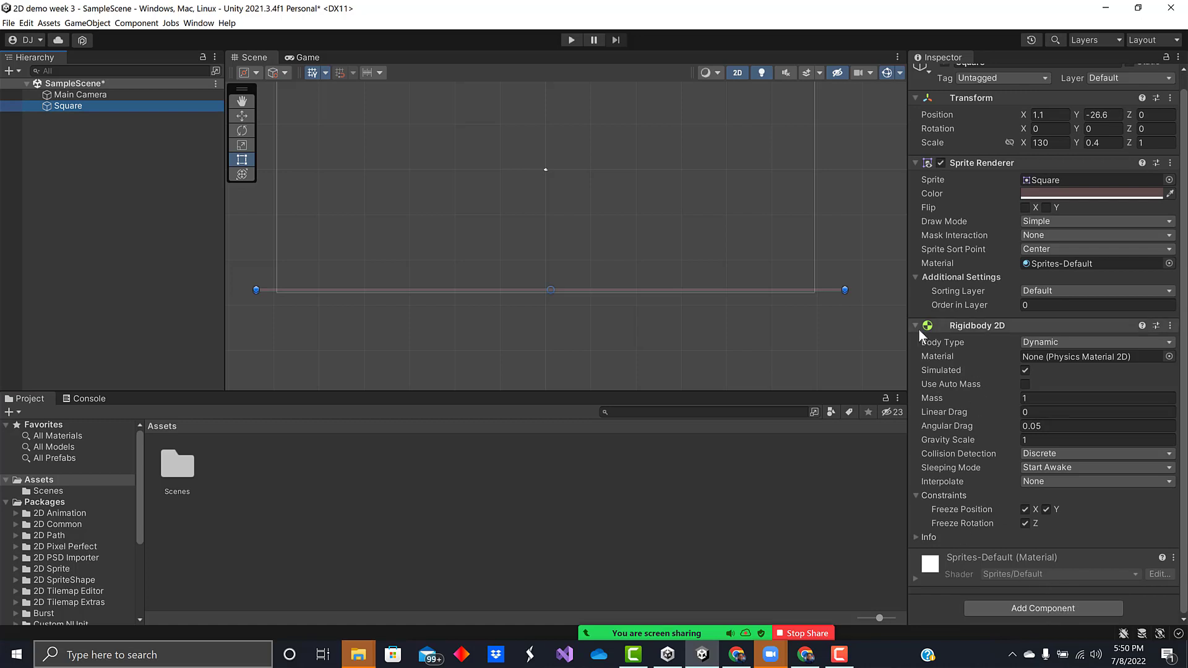
Add a Box Collider 2D component to the Square
left_click(915, 163)
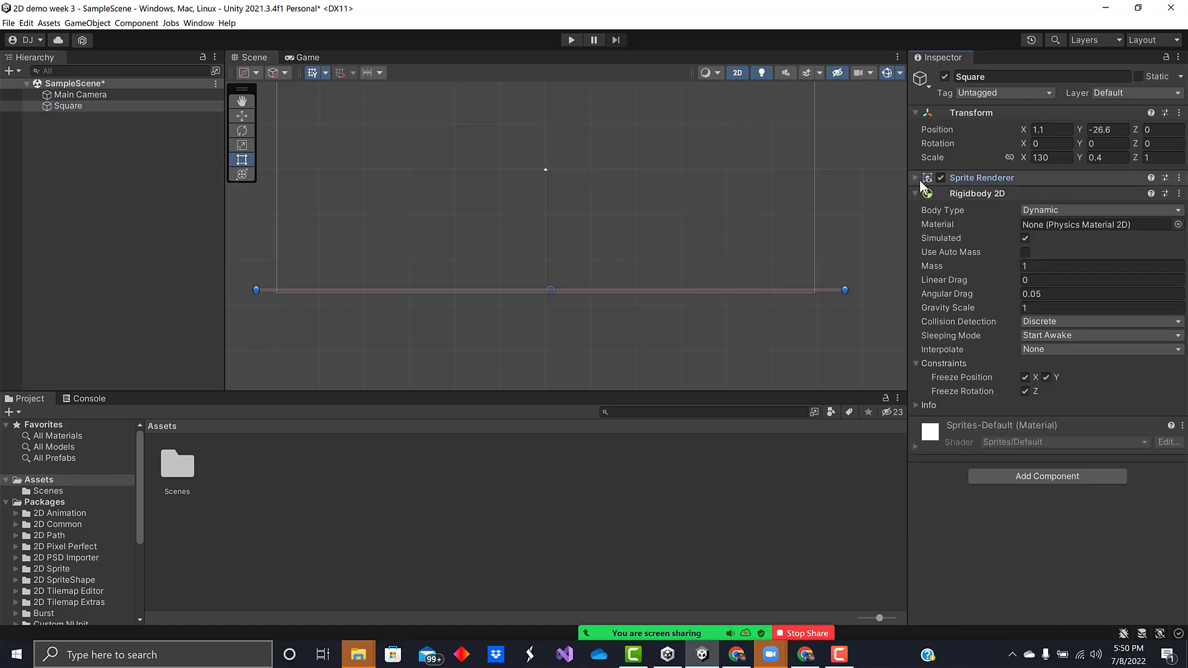
left_click(914, 193)
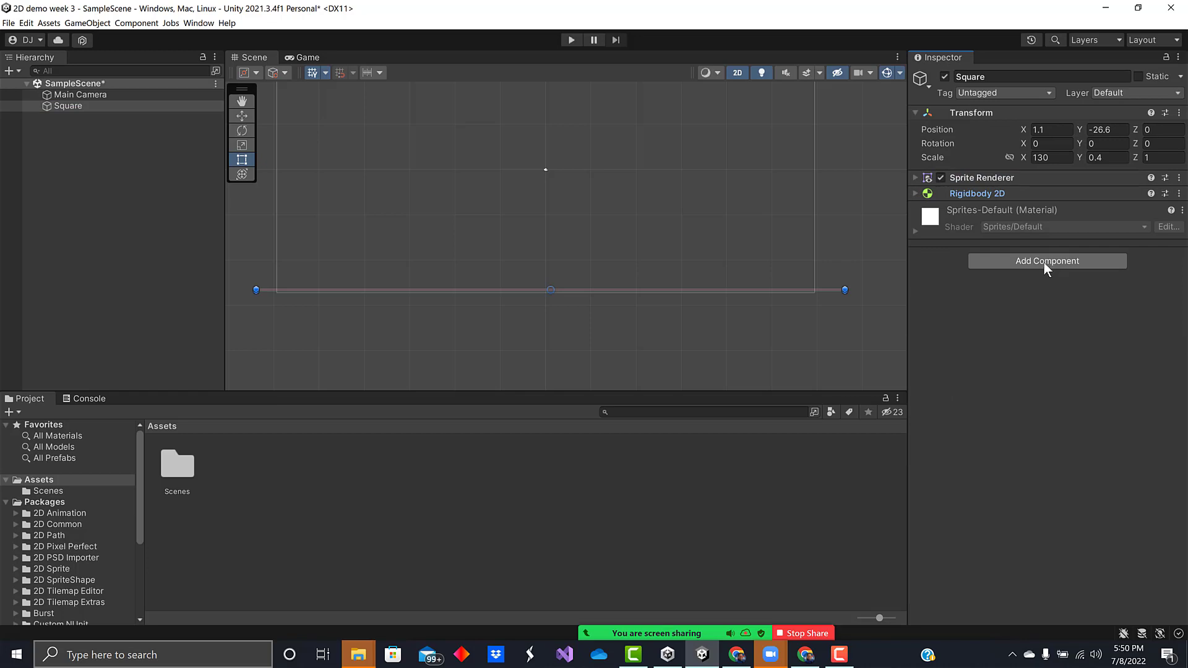
left_click(1043, 261)
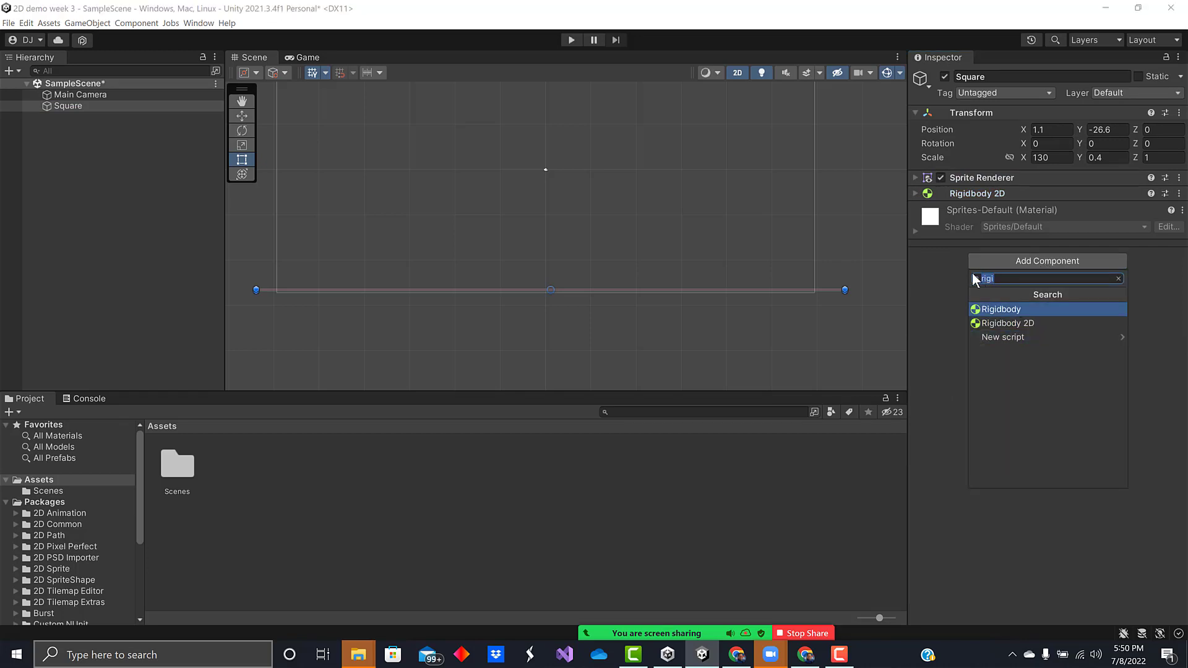
type("coll")
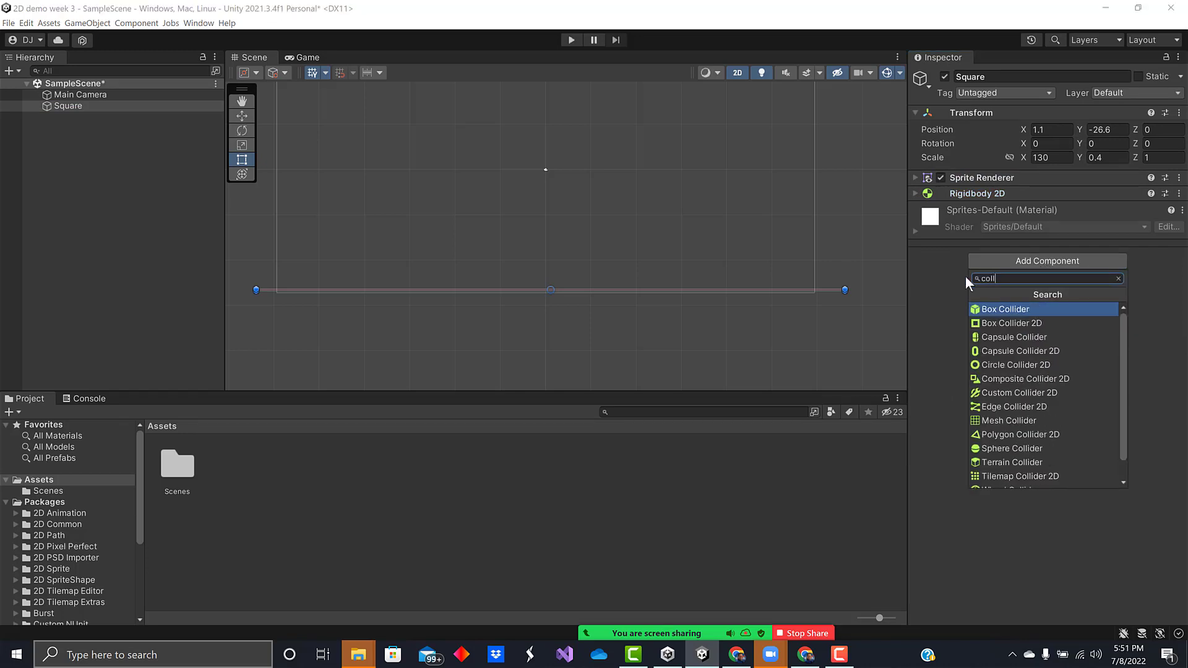
left_click(1011, 324)
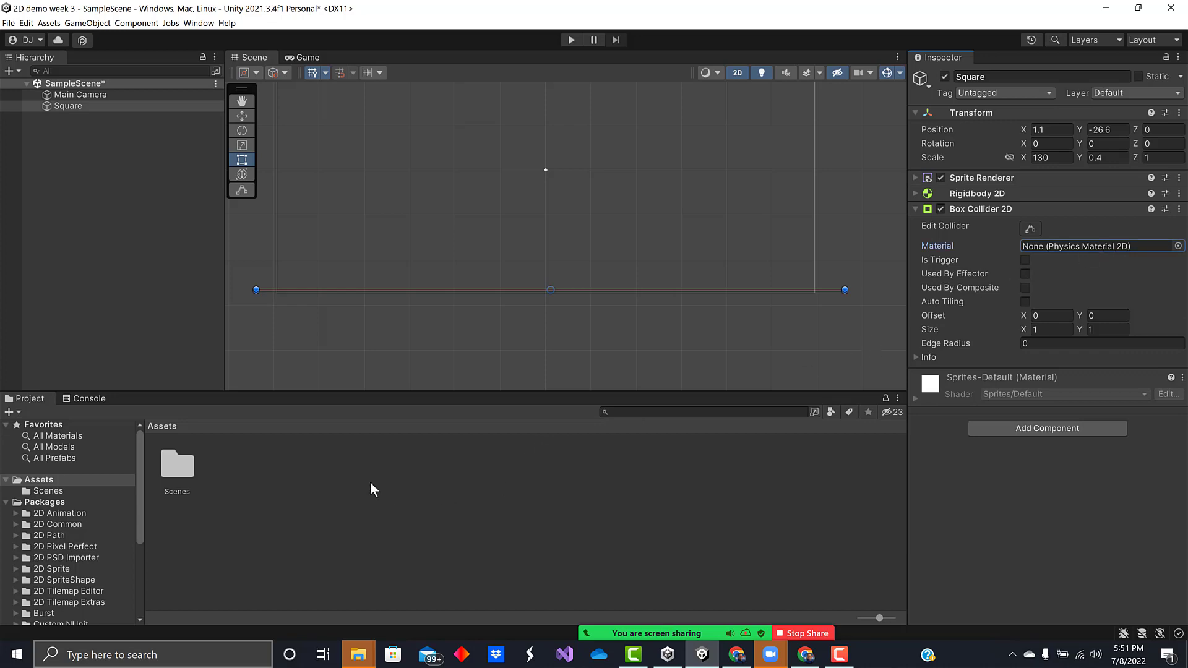
right_click(283, 499)
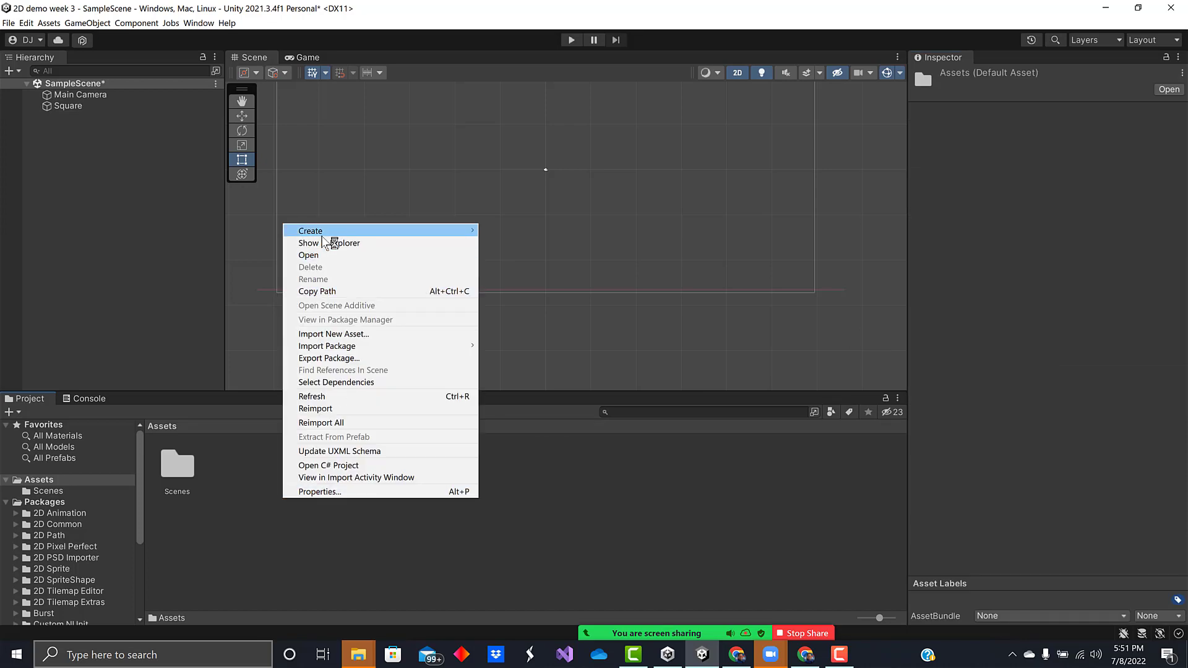
mouse_move(331, 232)
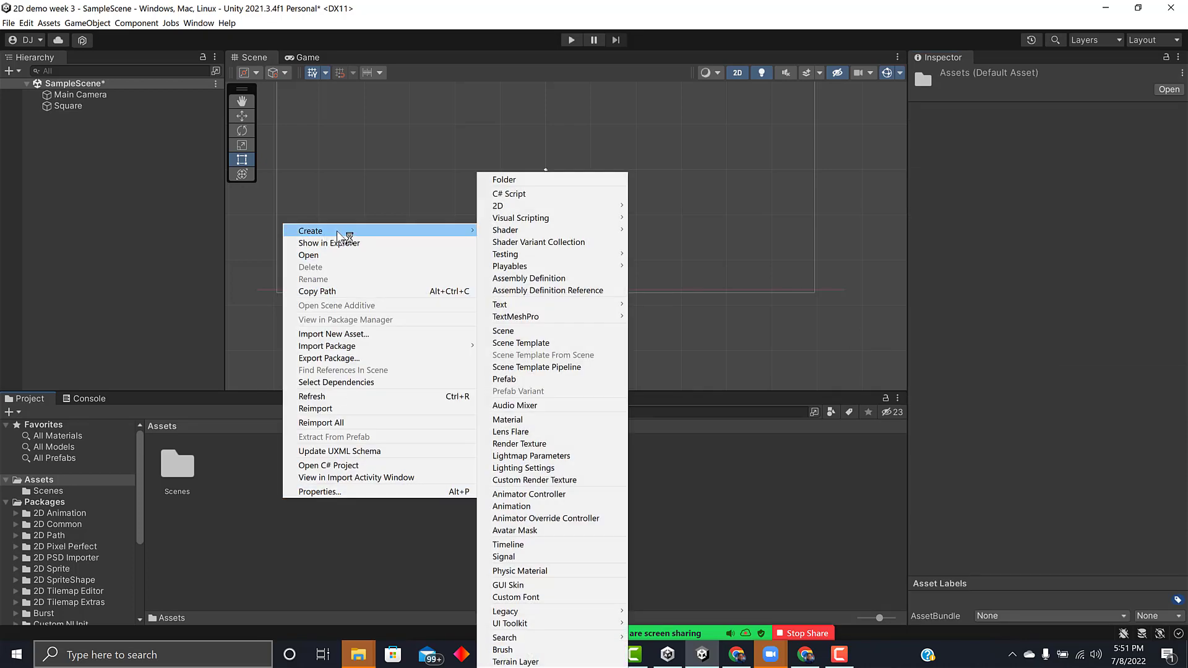
left_click(507, 420)
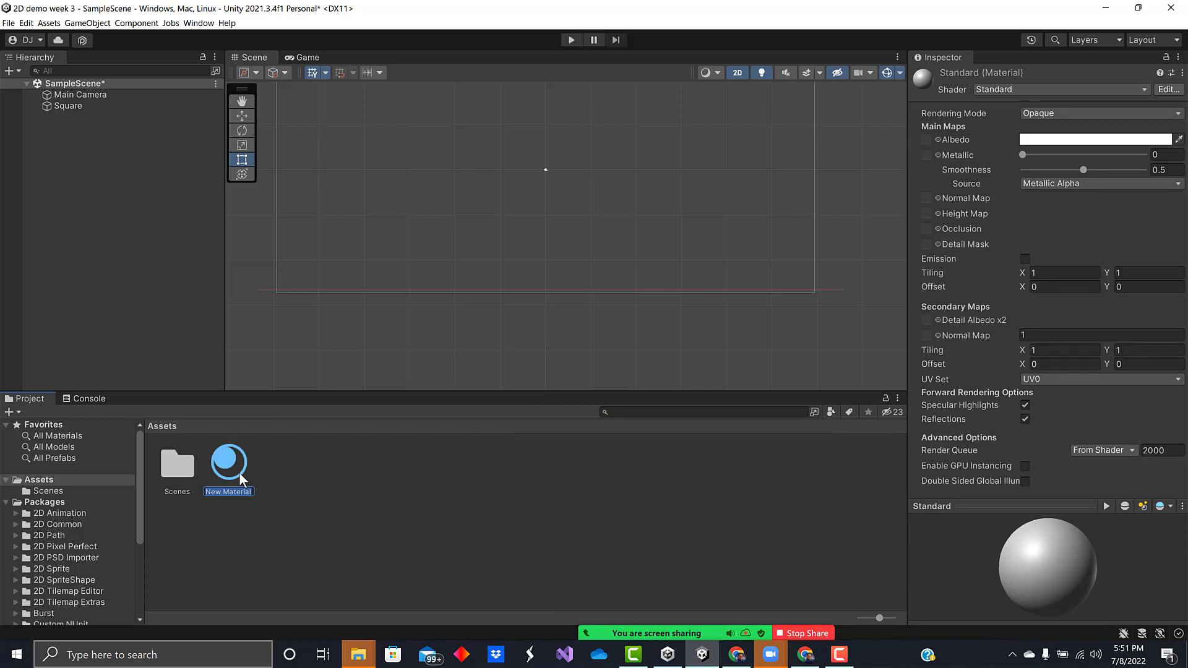
left_click(279, 480)
left_click(231, 469)
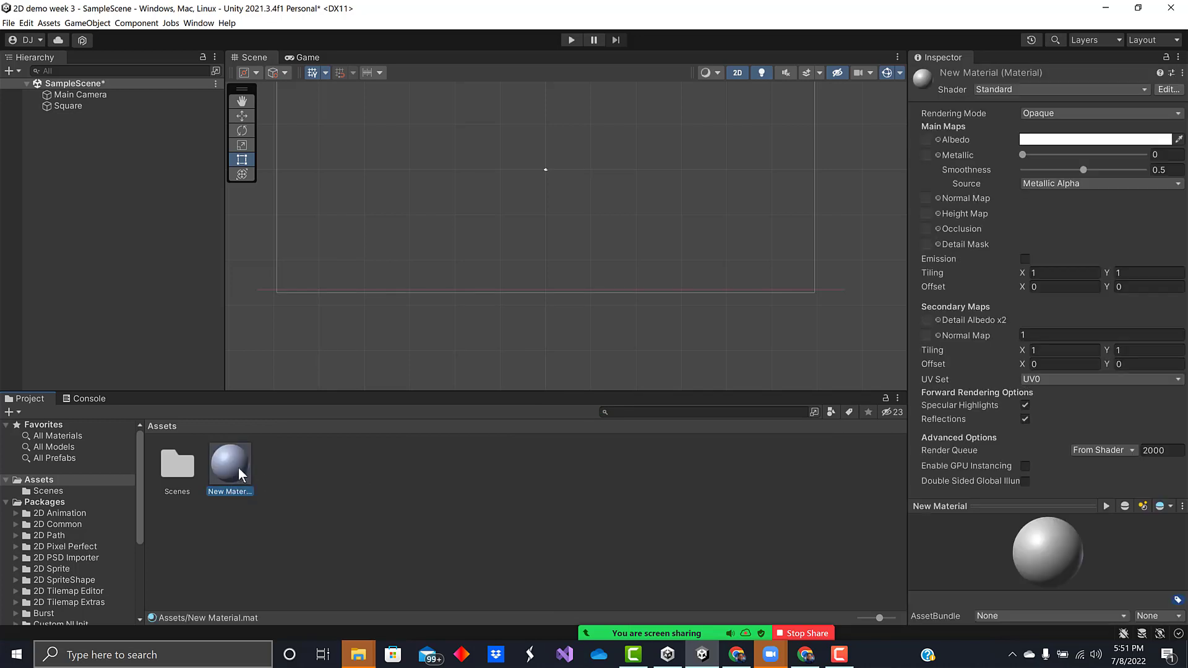
key("Delete")
key("Return")
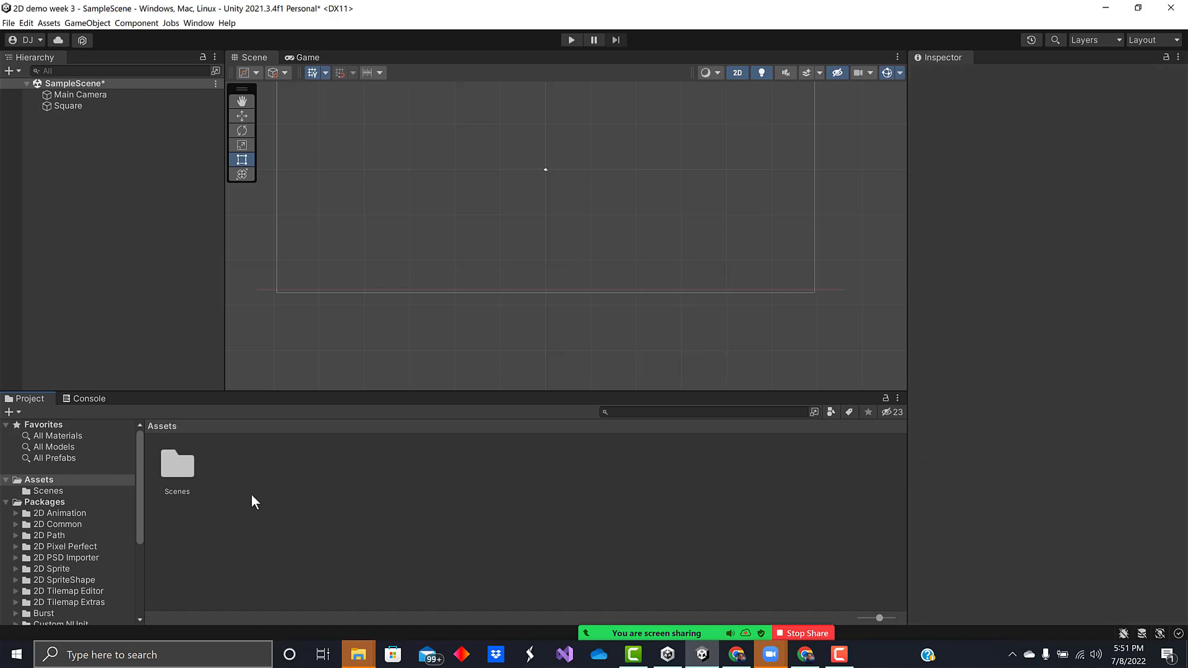
Create a Physics Material 2D asset named Stop in the Assets folder
right_click(250, 492)
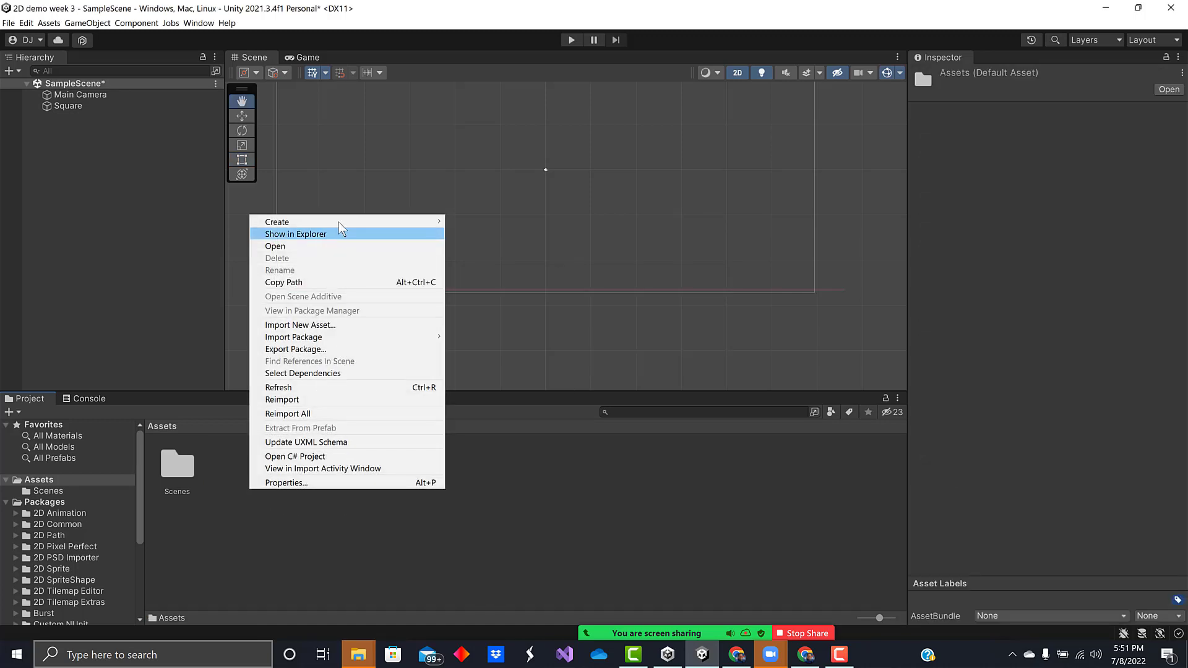
mouse_move(339, 221)
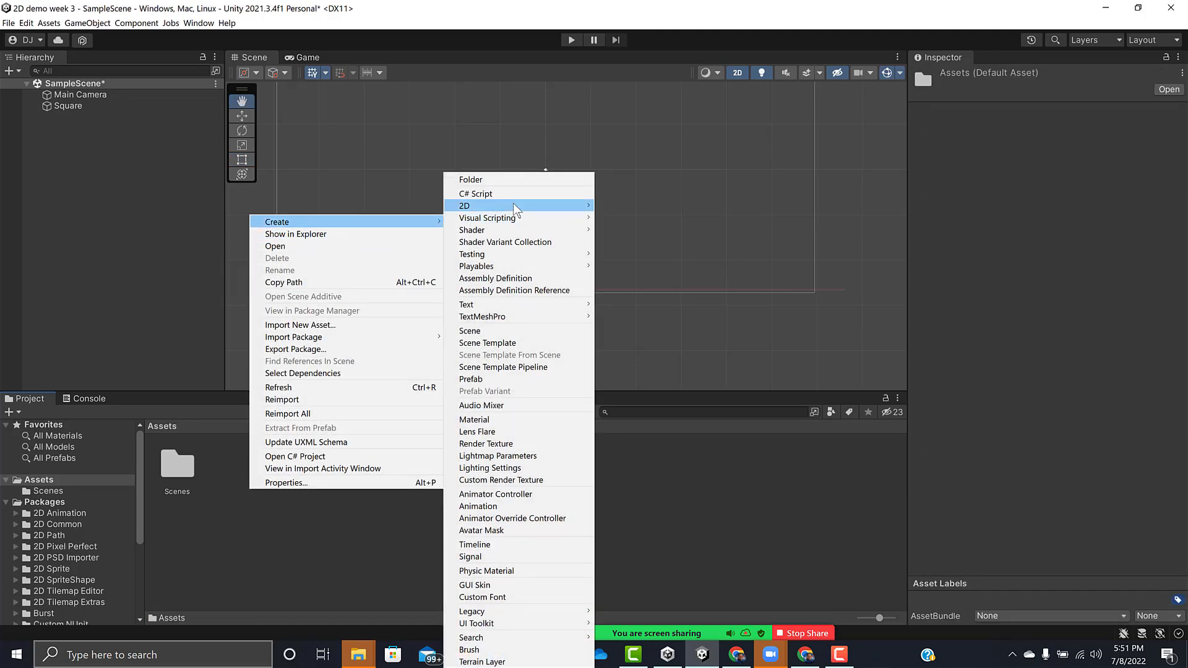
mouse_move(514, 204)
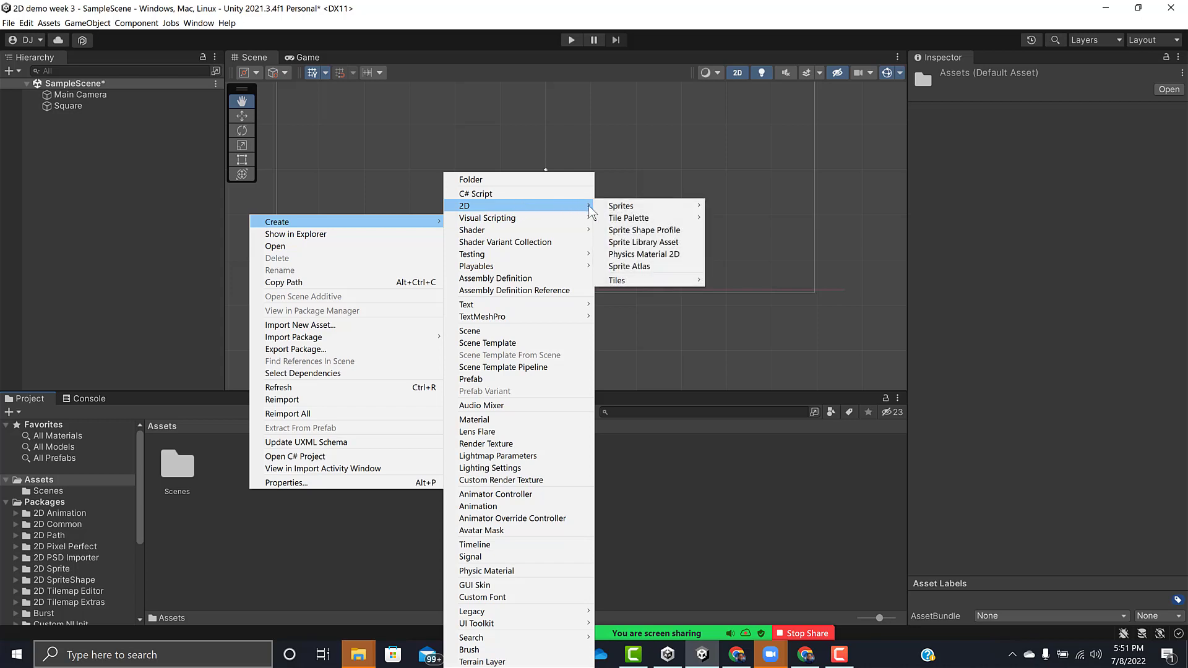
left_click(654, 256)
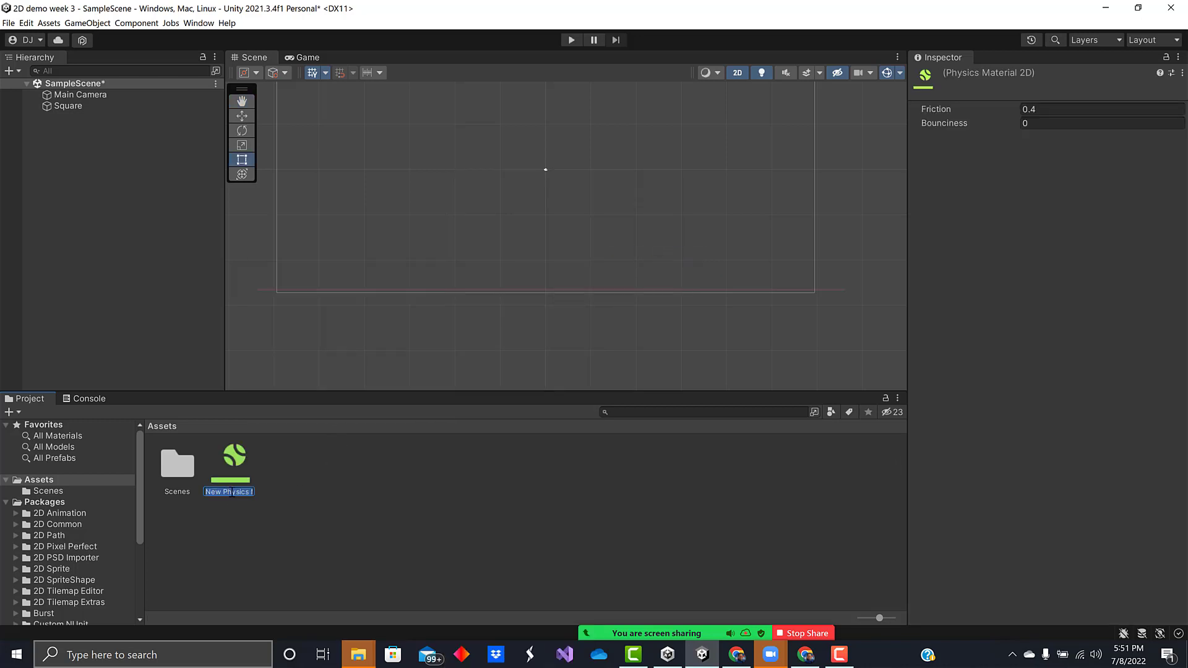
type("Stop")
key("Return")
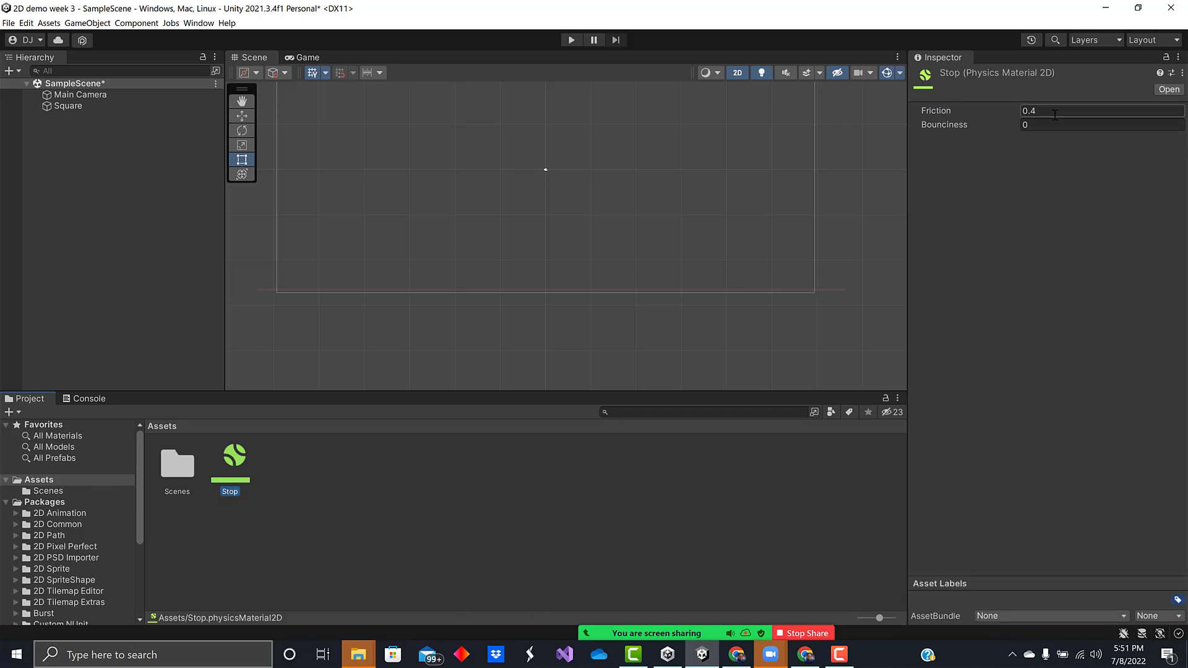
left_click(1033, 110)
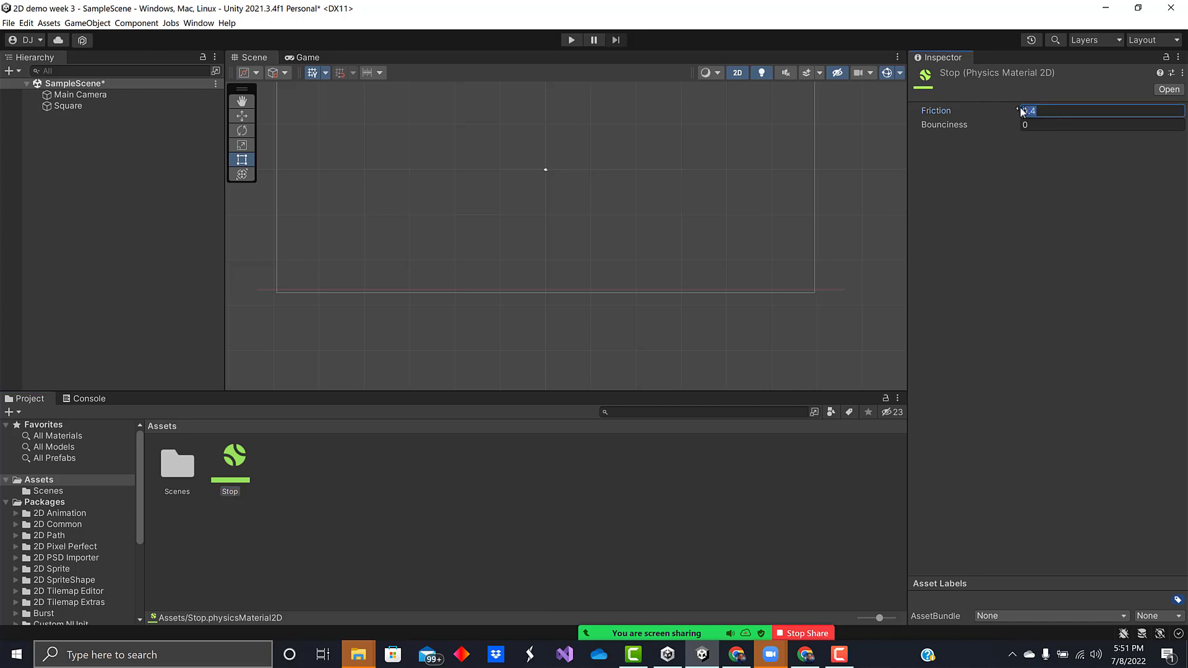
left_click(1018, 151)
Assign the Stop physics material to the Square's Box Collider 2D
left_click(425, 435)
left_click(64, 106)
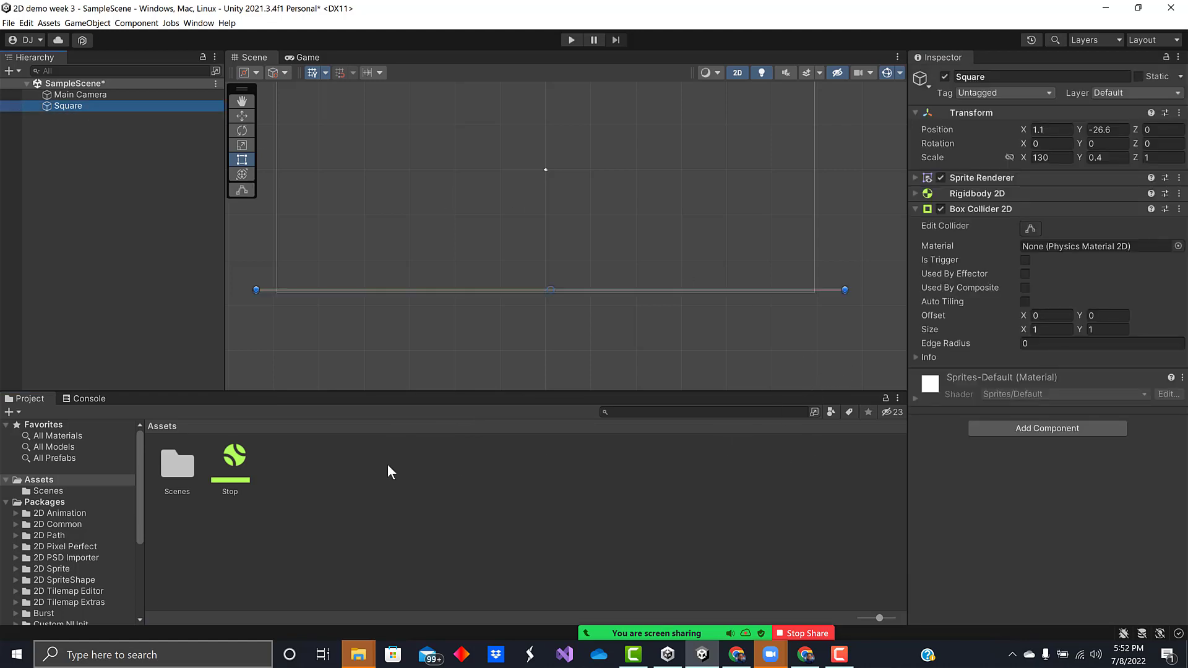
left_click_drag(248, 454, 1085, 256)
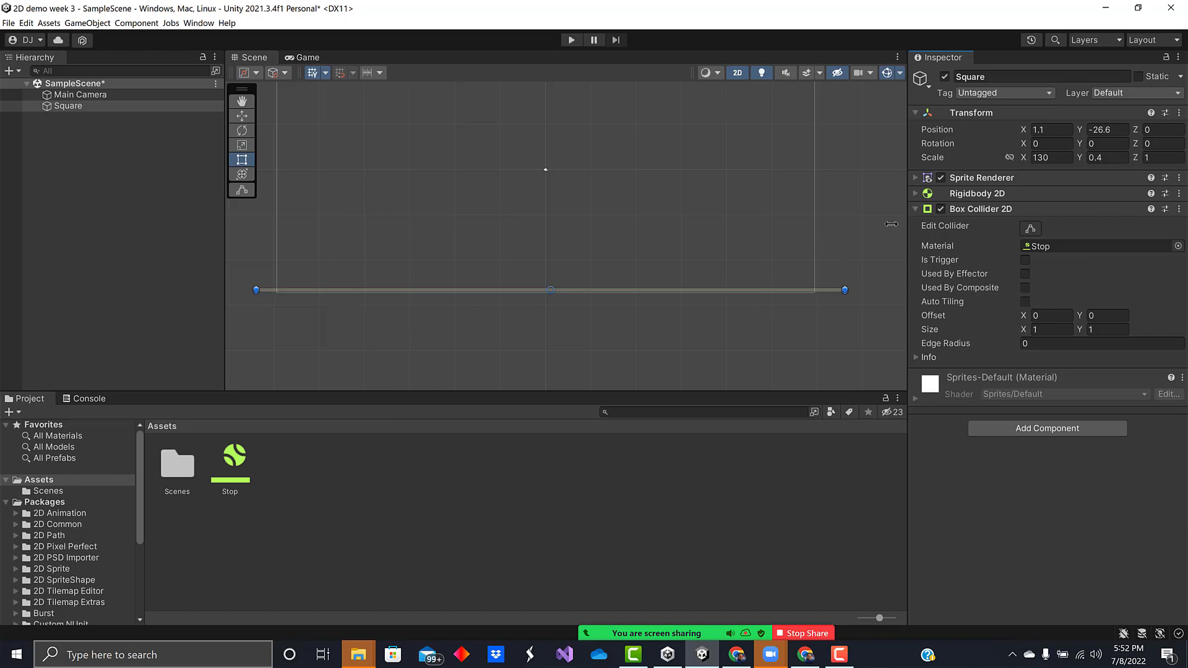
Turn the Square into a prefab in the Assets folder and rename the prefab Floor
middle_click_drag(869, 188, 876, 244)
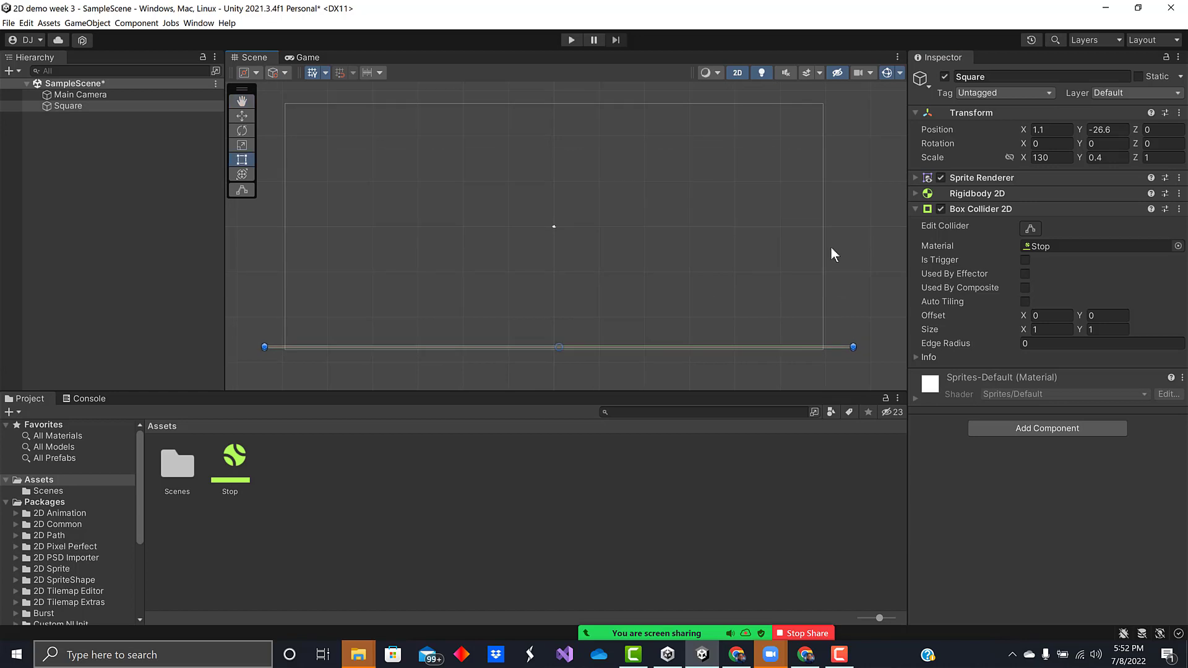
left_click(61, 102)
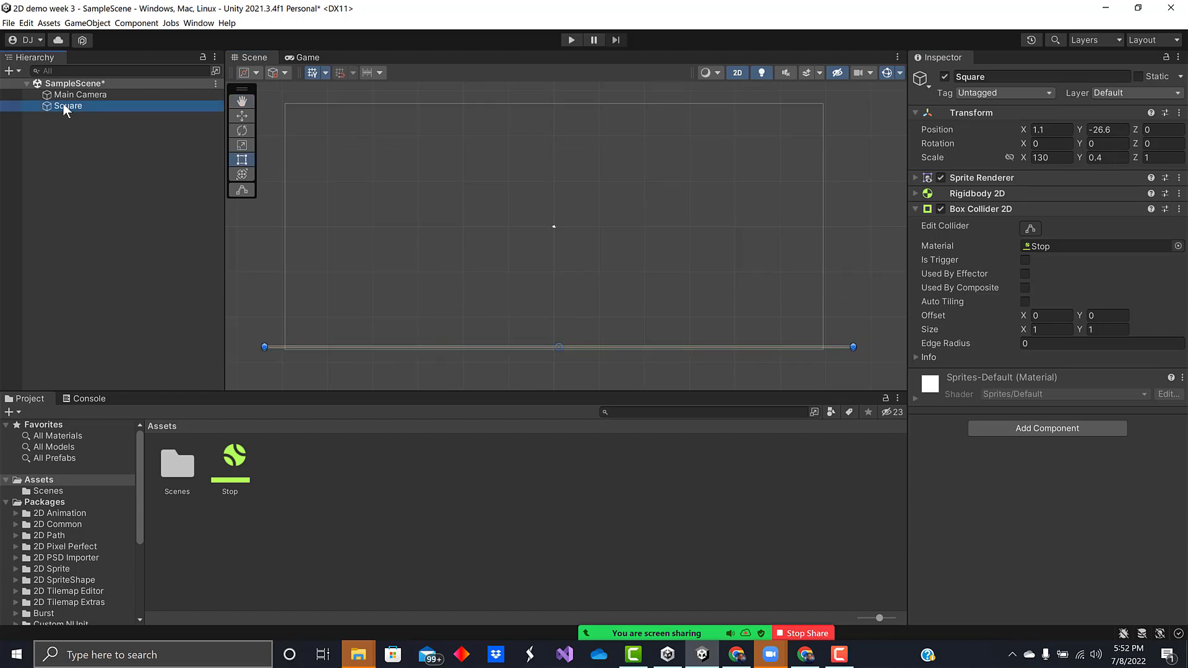
left_click_drag(273, 346, 314, 482)
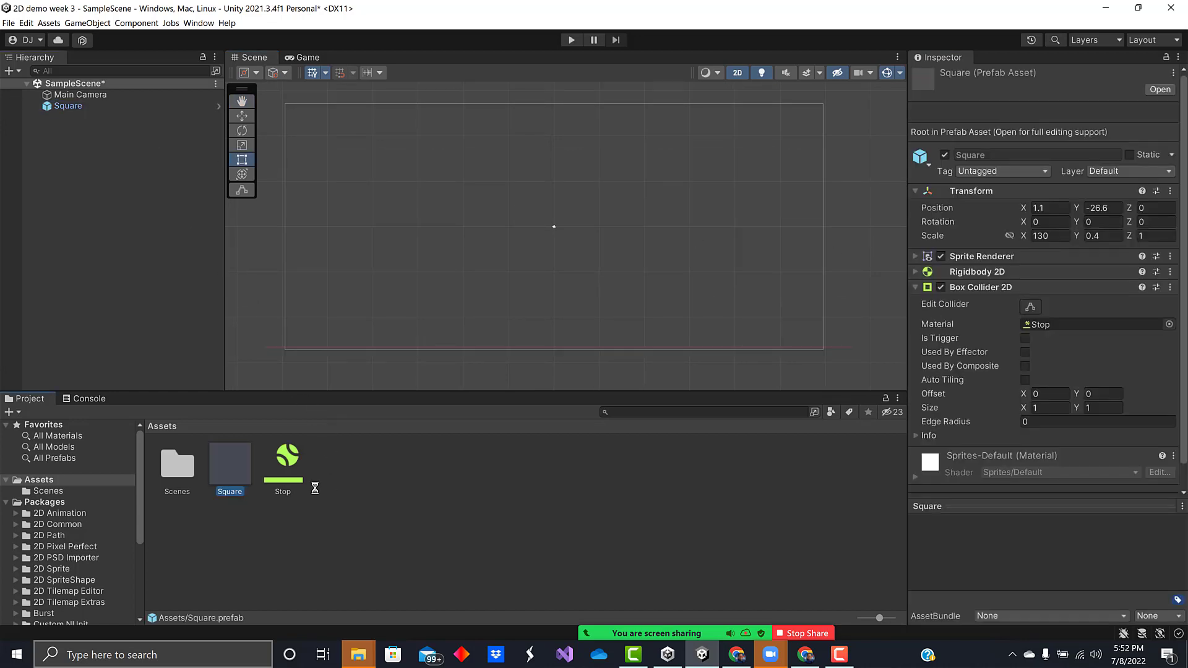
left_click(225, 497)
type("Floor")
key("Return")
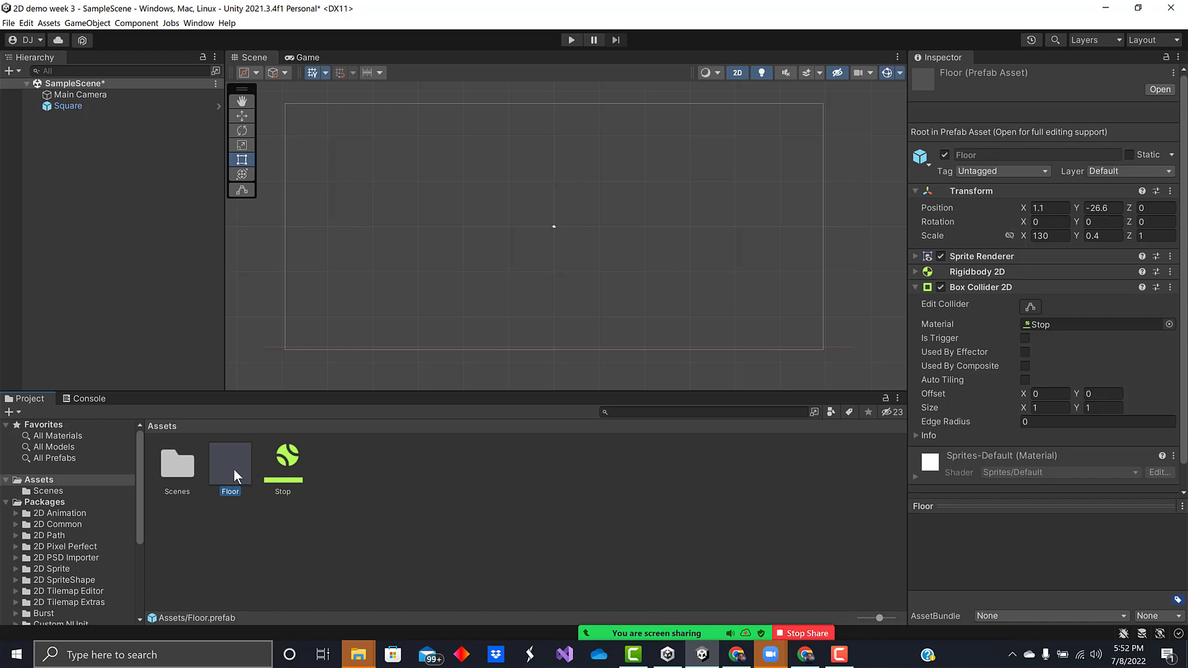
Replace the scene's Square with a Floor prefab instance on the camera frame's bottom edge at about X 0.1, Y -26.9
left_click(396, 352)
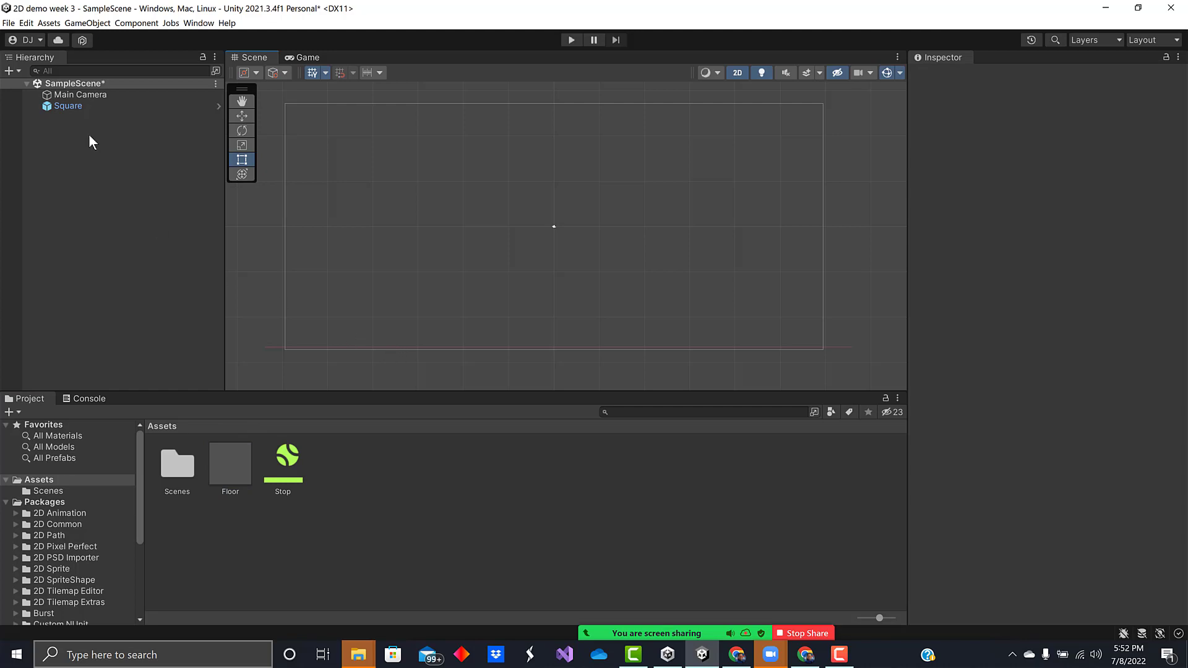
left_click(69, 107)
key("Delete")
left_click_drag(236, 462, 556, 347)
Place a second Floor prefab along the camera frame's top edge at about X 1.2, Y 26.8, and rename it Ceiling
left_click_drag(237, 473, 461, 168)
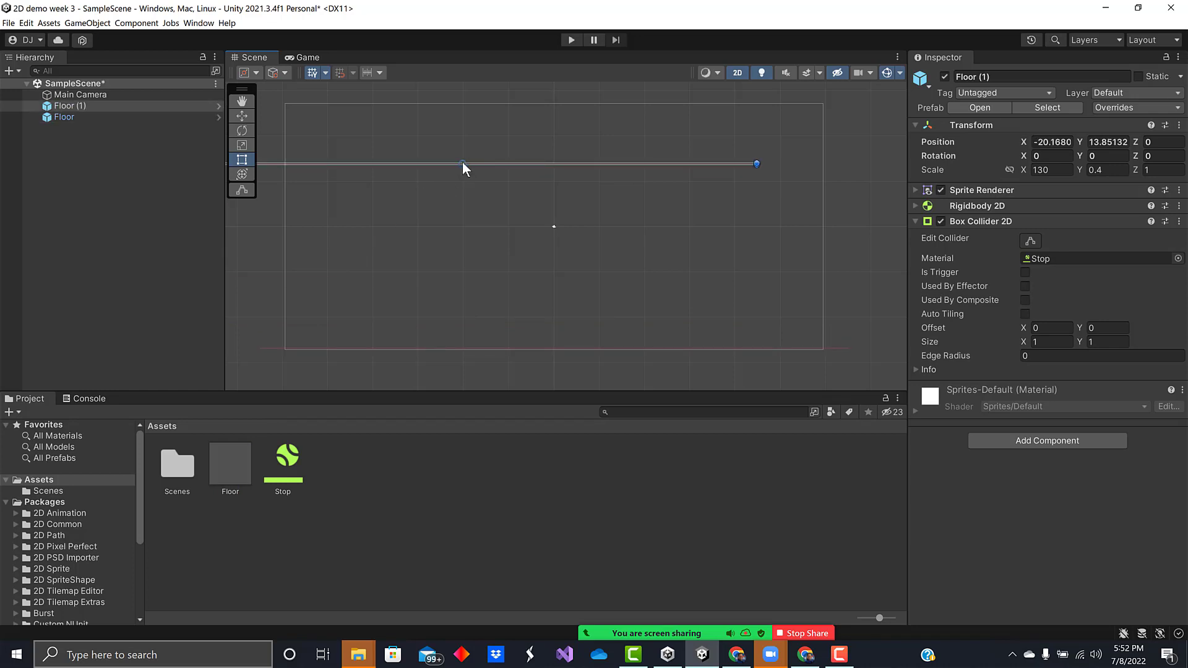
left_click_drag(461, 165, 562, 105)
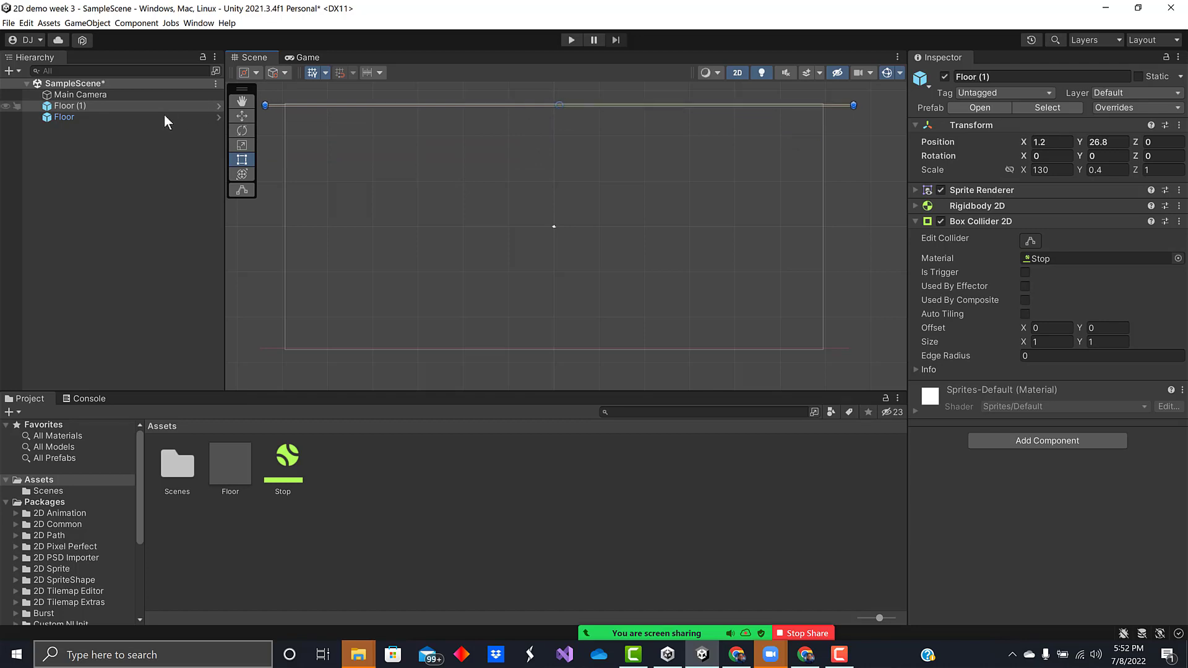
left_click(78, 106)
left_click(78, 106)
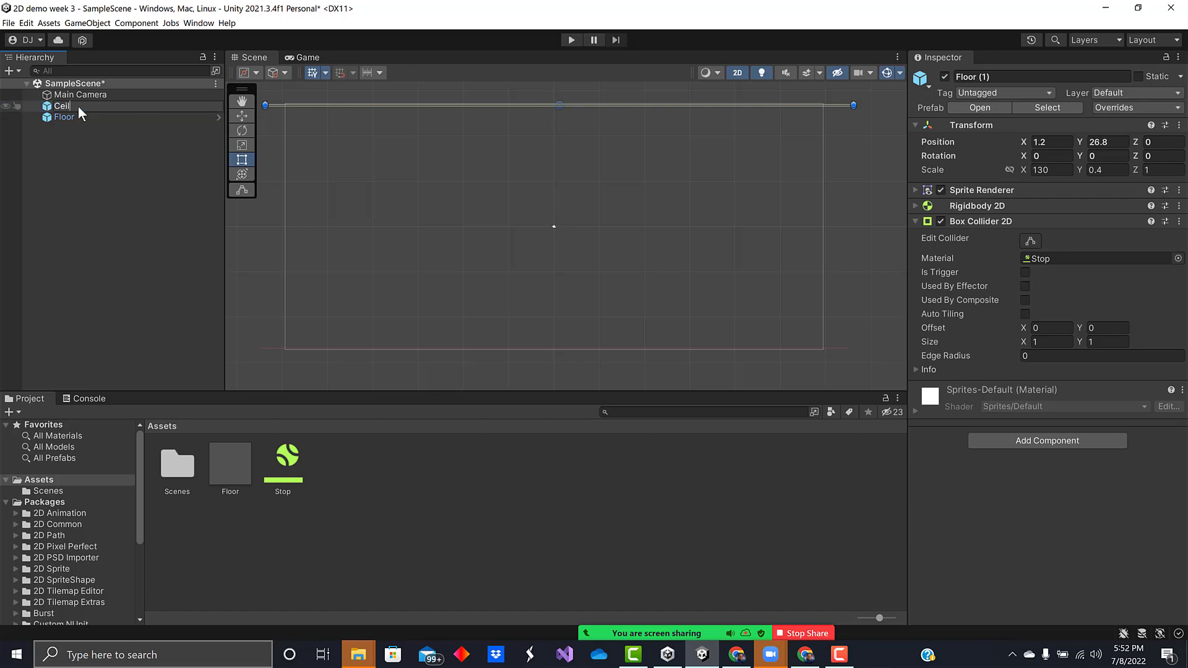
key("Return")
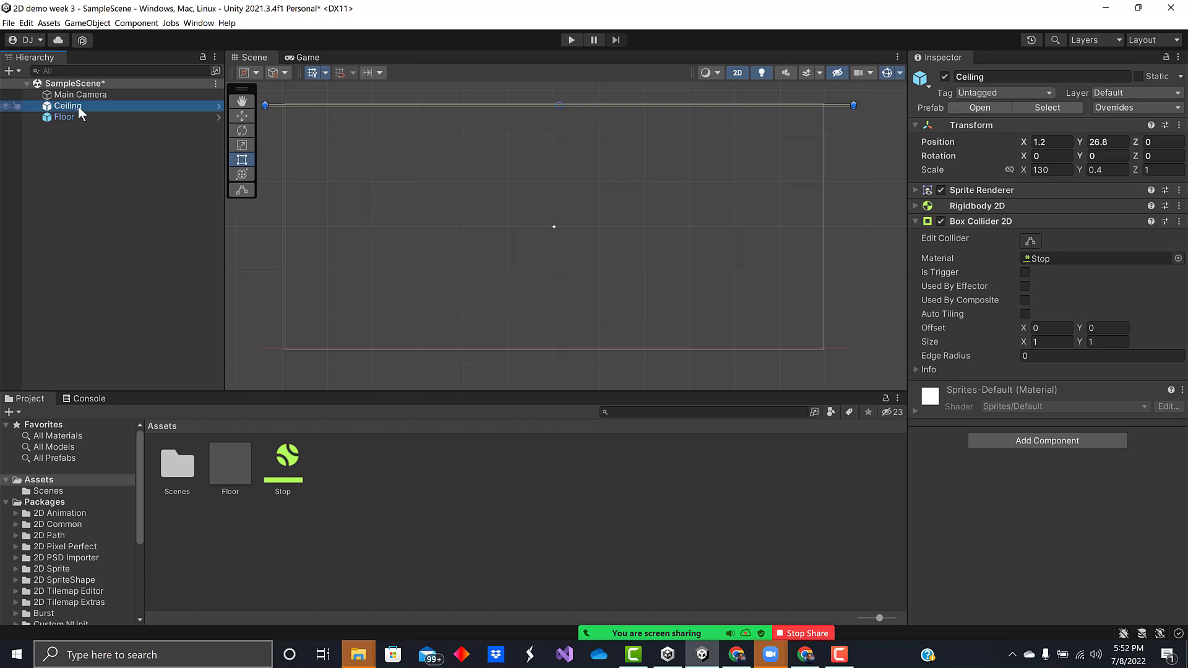
left_click(154, 251)
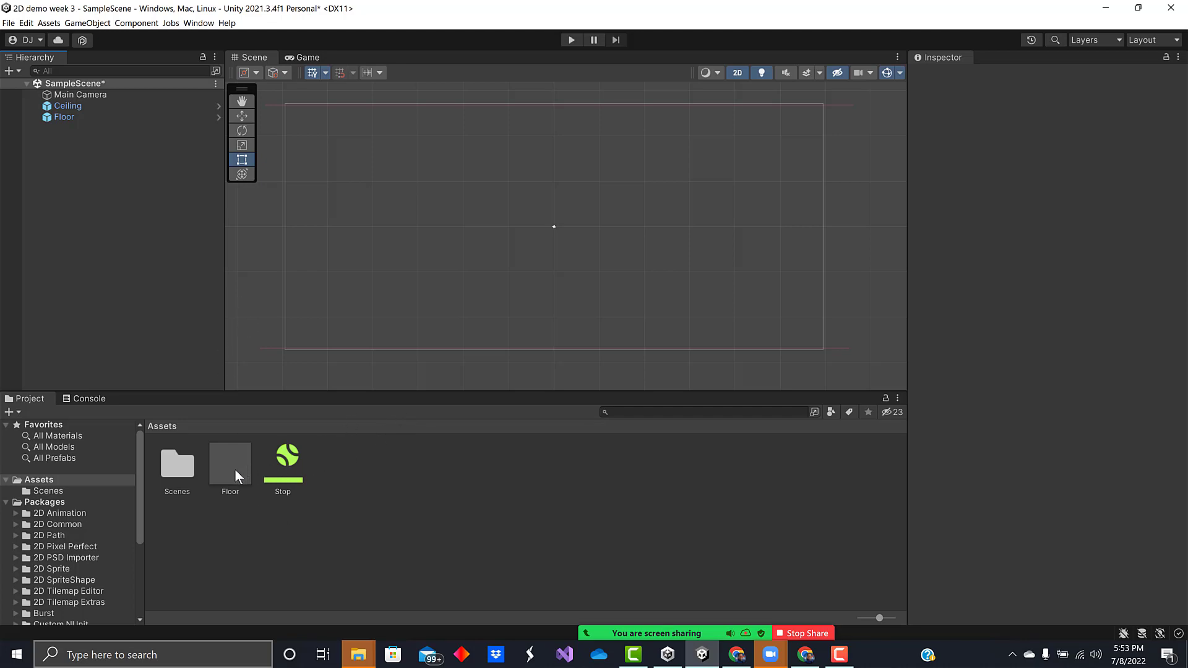
left_click_drag(233, 471, 261, 310)
left_click_drag(382, 224, 423, 215)
left_click_drag(431, 322, 231, 477)
Add a new 2D Square sprite to the scene
right_click(98, 162)
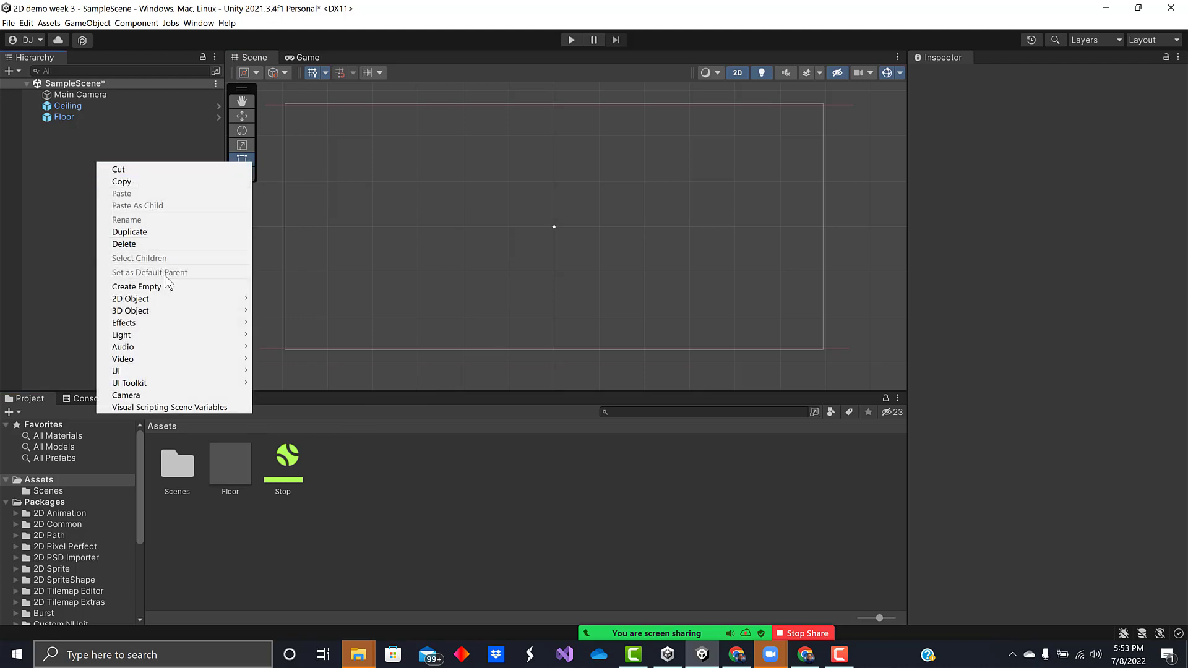
mouse_move(177, 298)
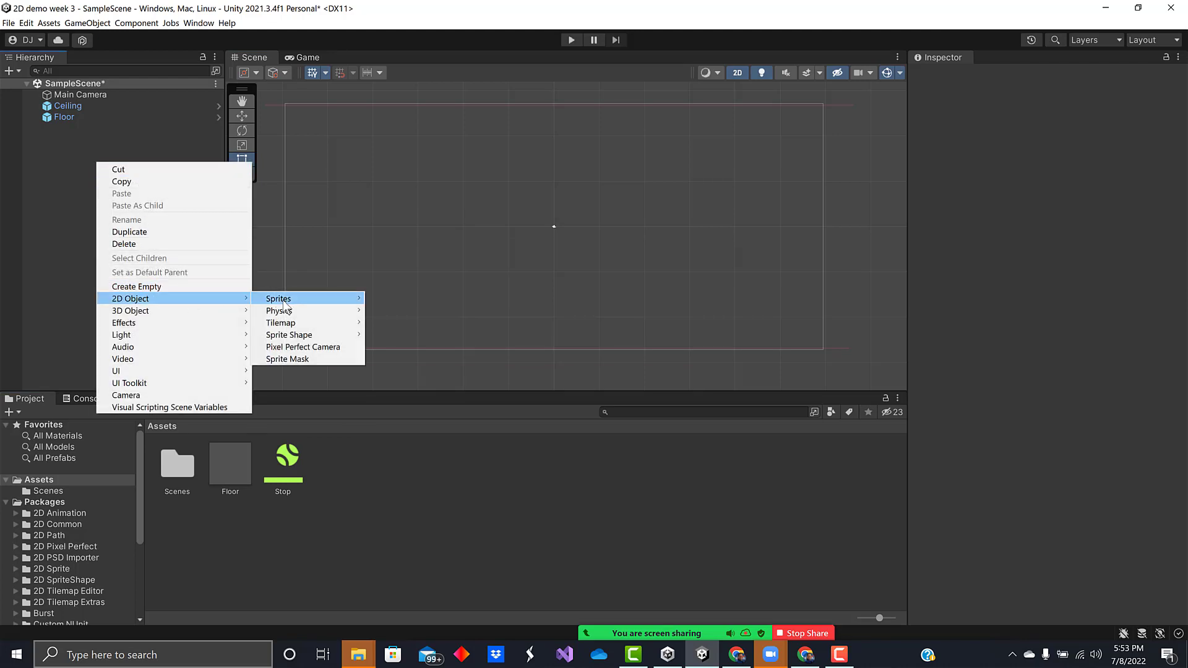
mouse_move(282, 302)
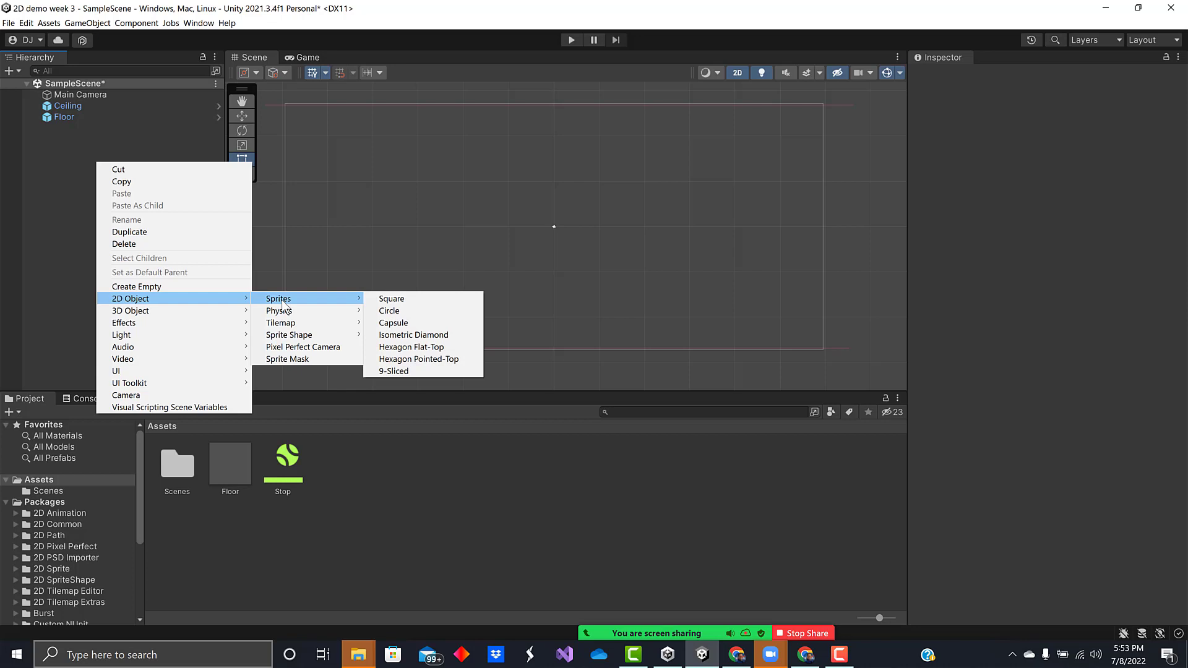
left_click(385, 300)
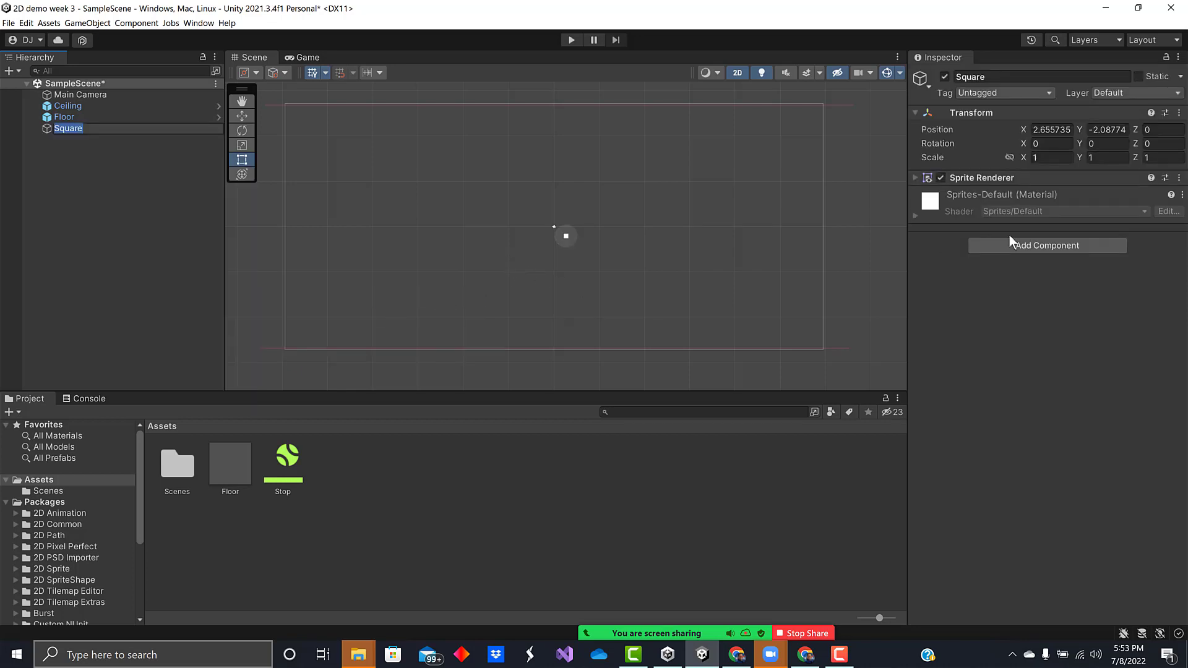
Increase the Y scale of the Floor prefab asset to thicken both the floor and the ceiling
left_click(1042, 157)
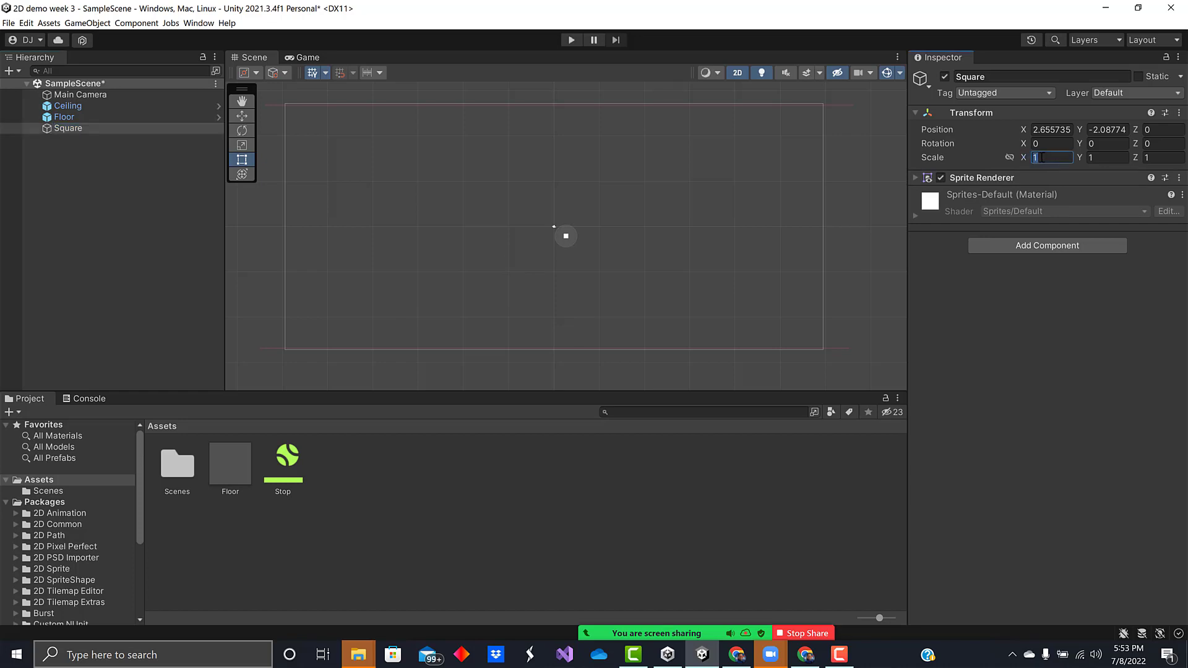
left_click(83, 115)
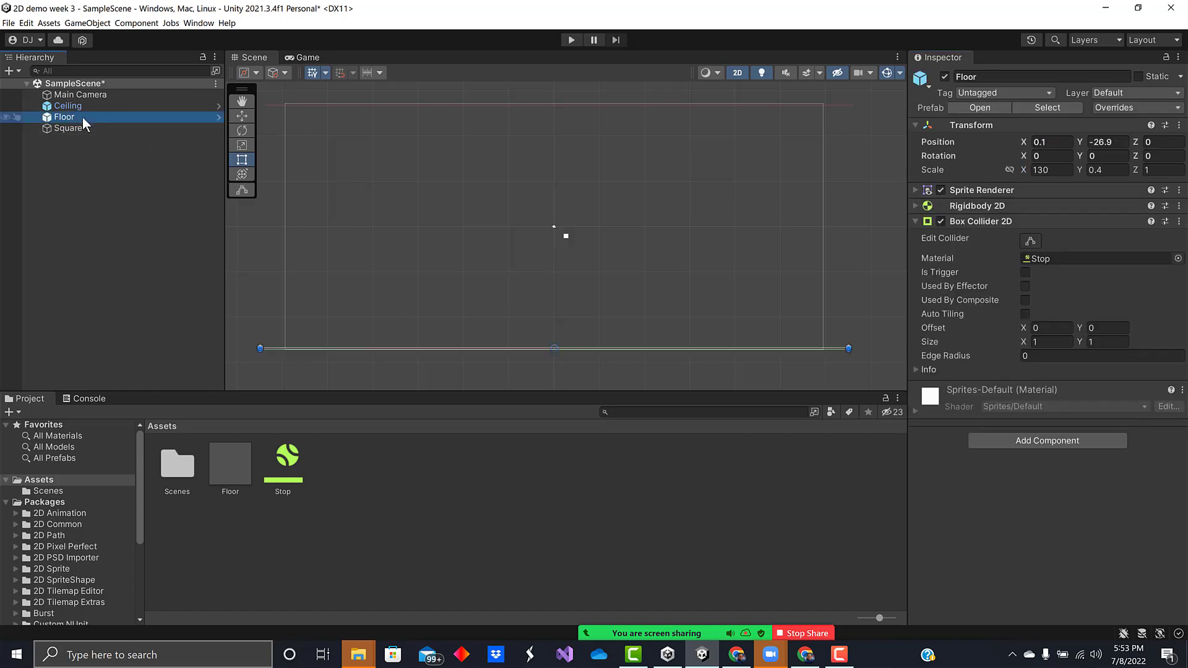
left_click(1102, 169)
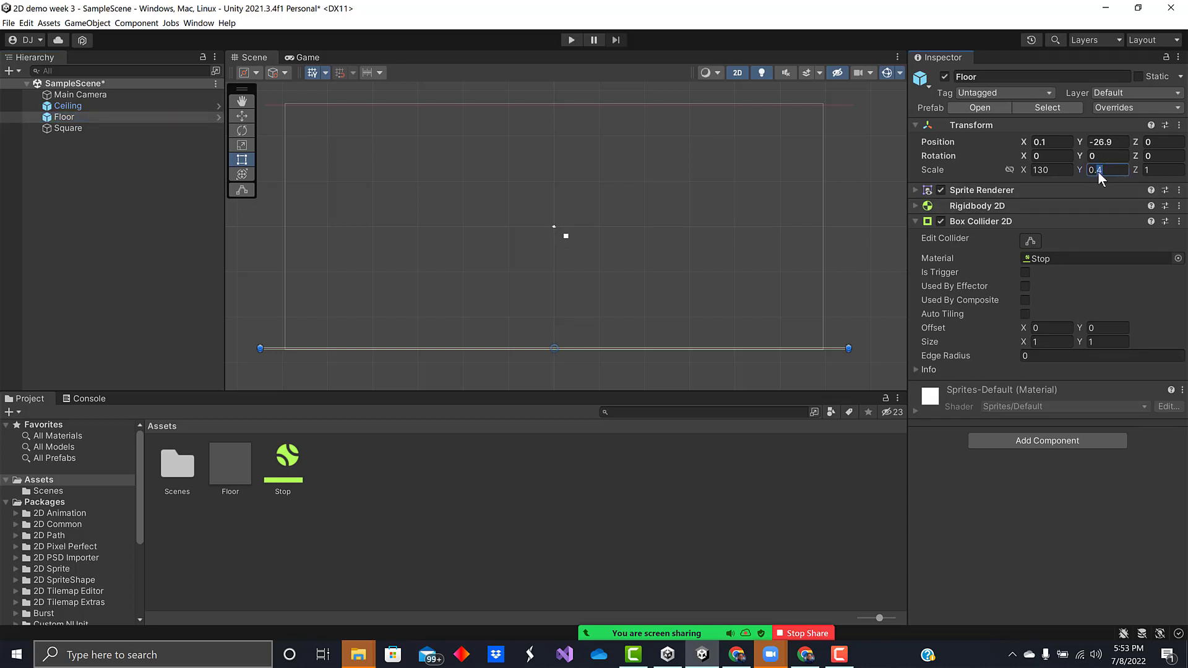
left_click(510, 485)
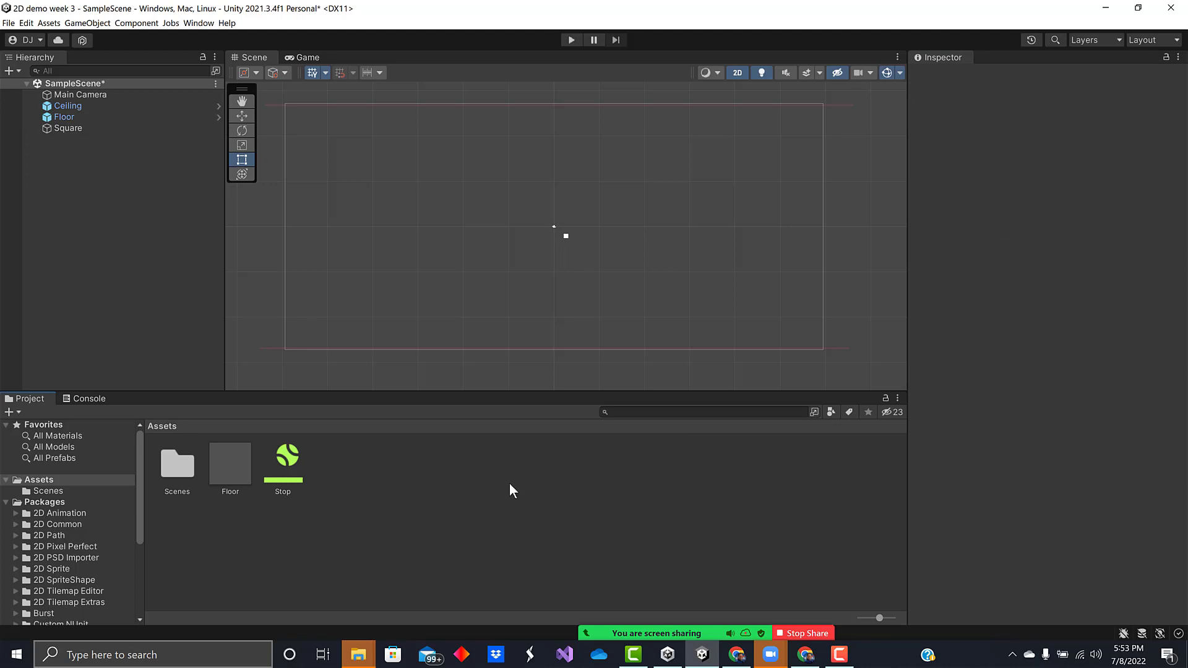
left_click(216, 472)
left_click(1101, 235)
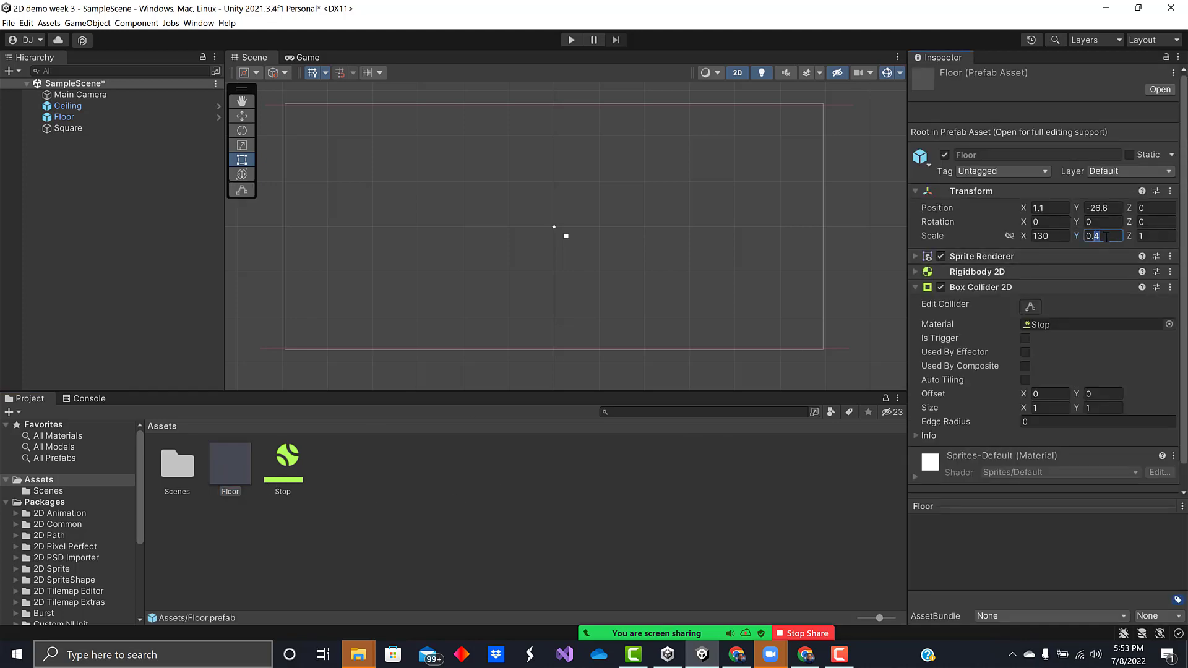
left_click(685, 469)
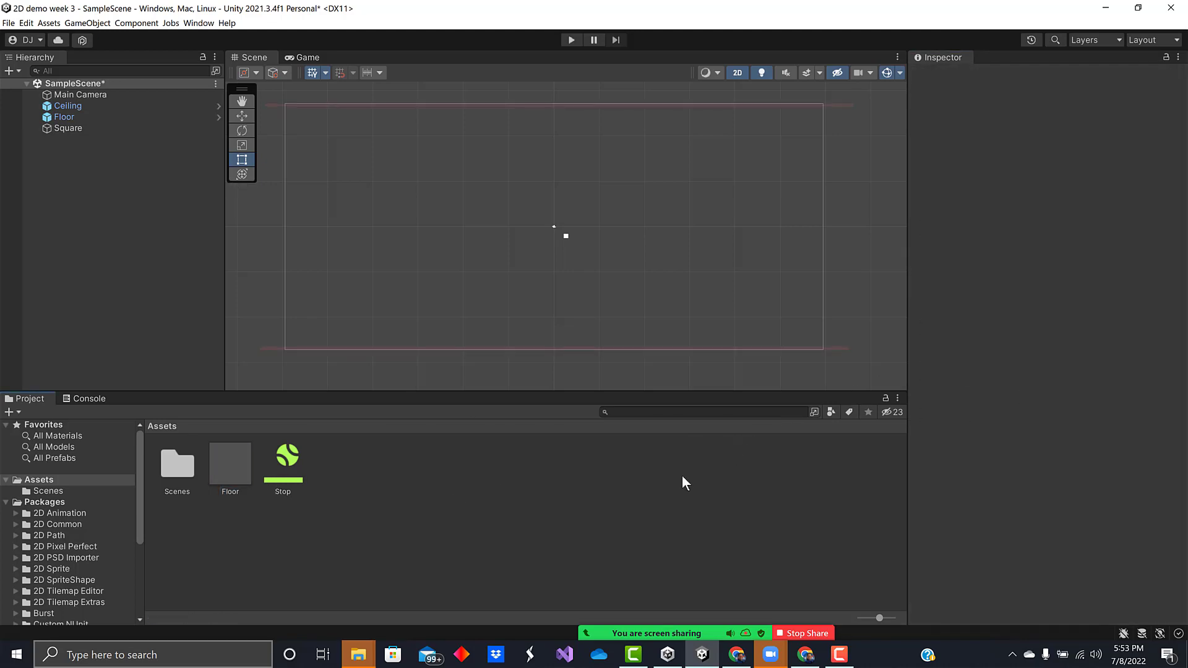
Set the Square's scale to X 0.8 and Y 60, and expand its Sprite Renderer settings
left_click(69, 129)
left_click(1040, 158)
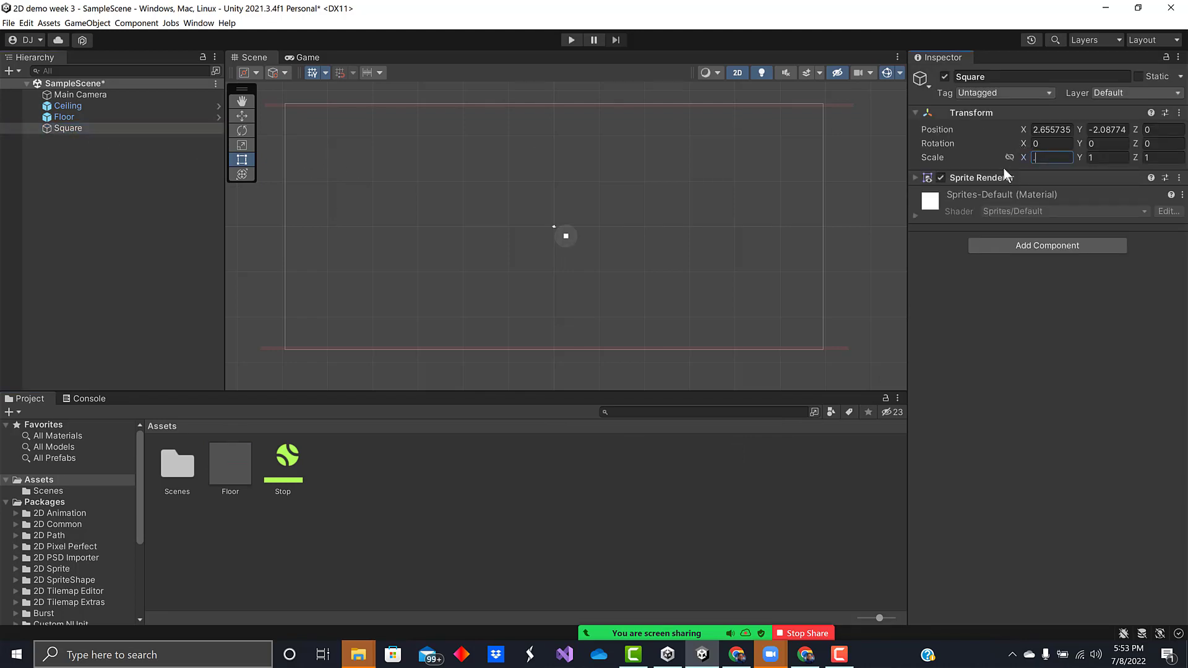
key("Tab")
type("70")
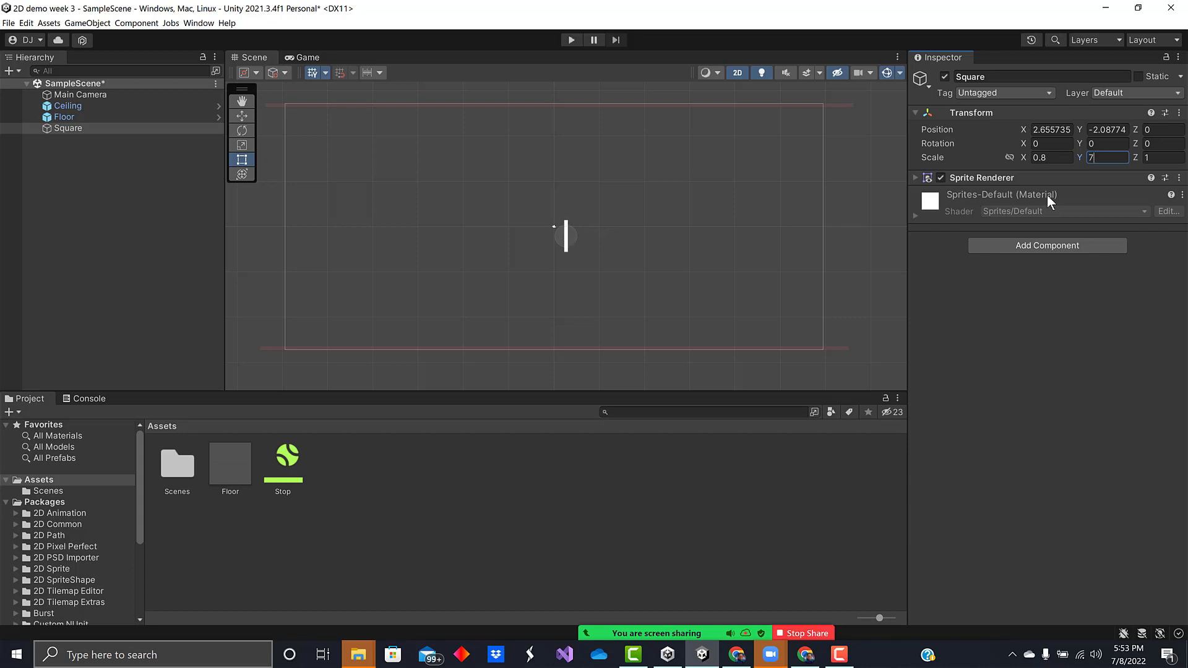
key("BackSpace")
key("BackSpace")
type("60")
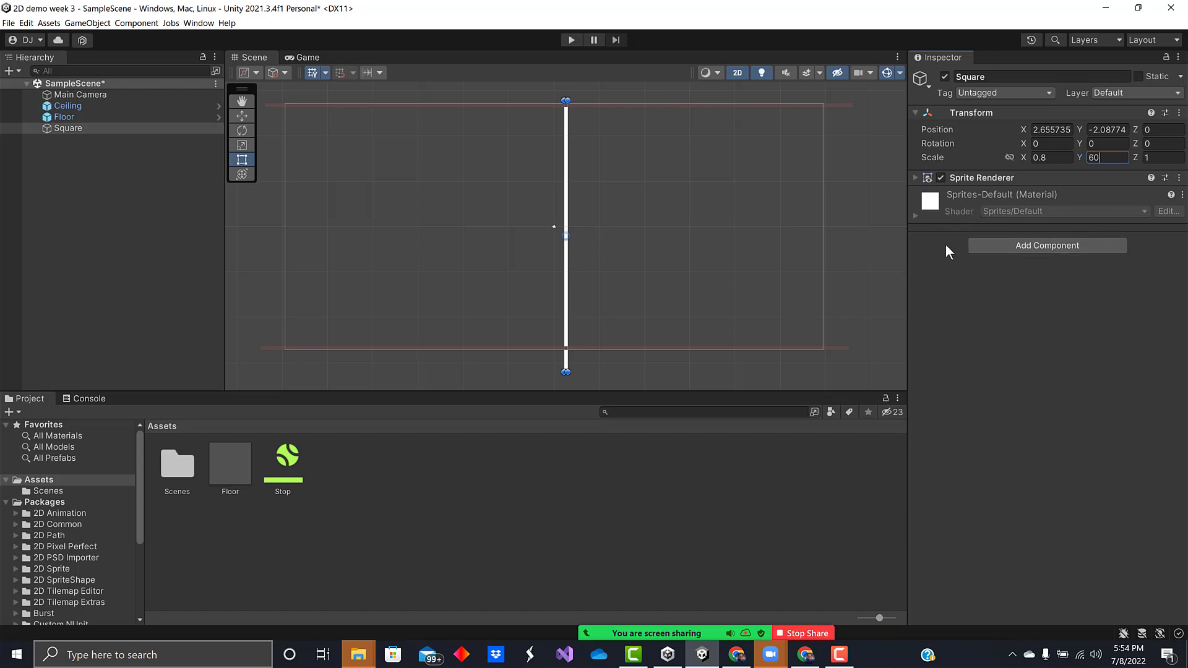
left_click(915, 178)
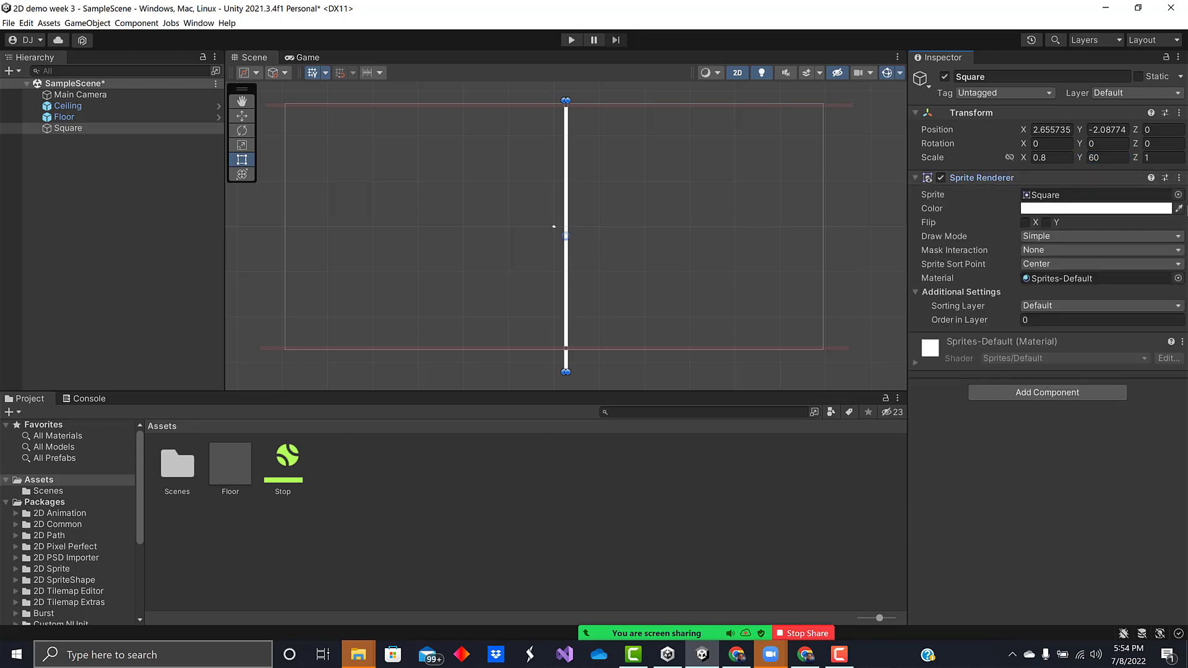
left_click(1178, 208)
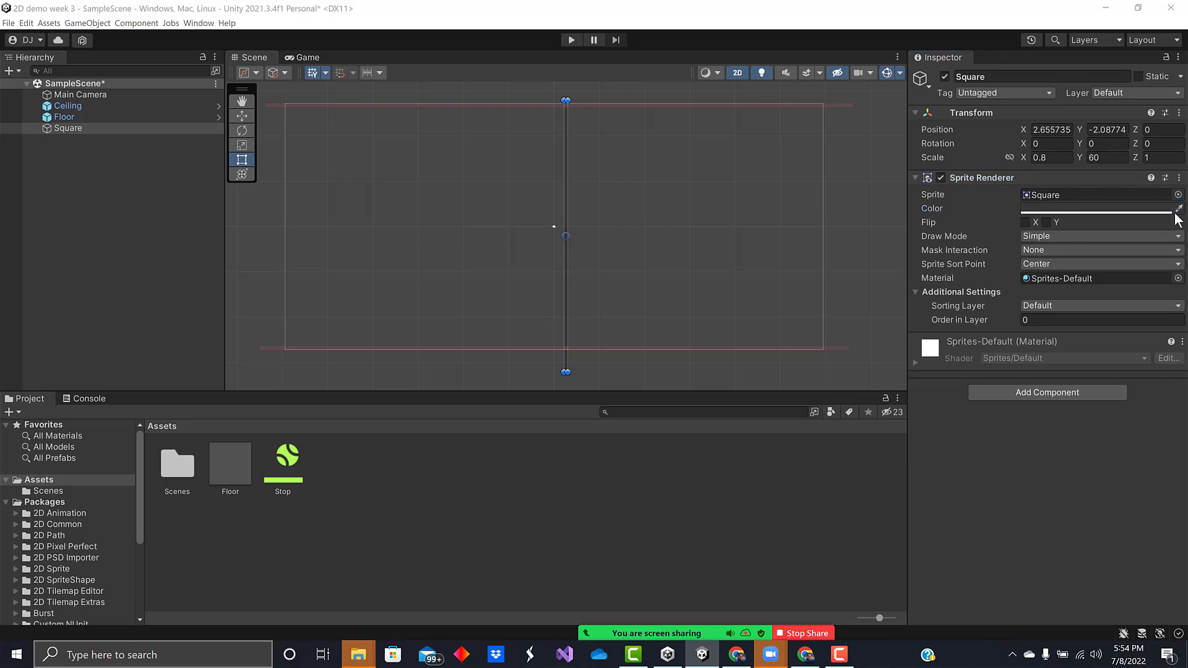
left_click(1174, 213)
left_click(1177, 212)
left_click(1174, 213)
left_click(1175, 213)
left_click(1174, 213)
left_click(1174, 213)
left_click(1169, 213)
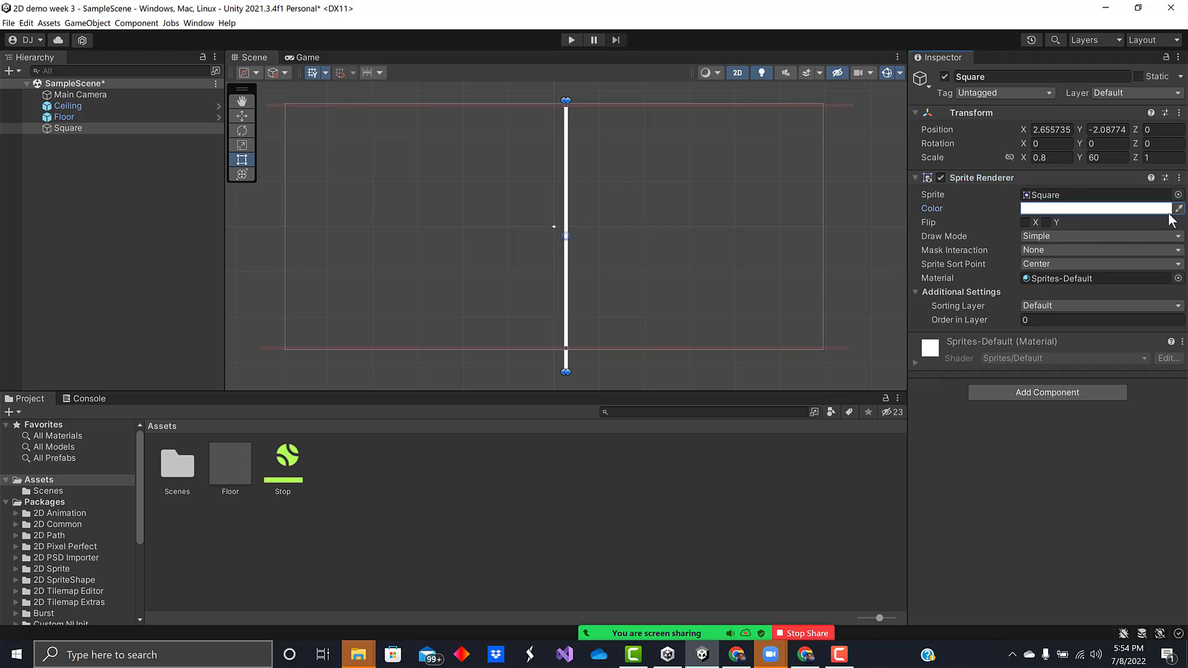
left_click(1173, 213)
left_click(1173, 212)
left_click(1175, 210)
left_click(1175, 211)
left_click(1176, 212)
left_click(1176, 211)
left_click(1176, 210)
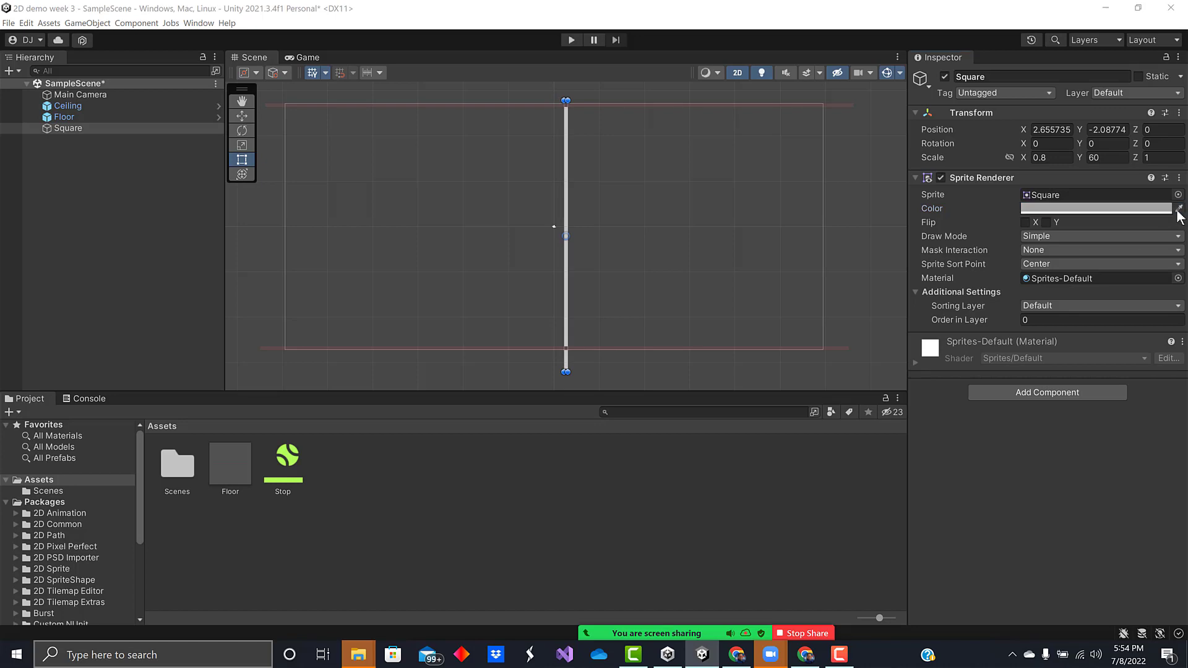
left_click(1176, 209)
left_click(1176, 209)
left_click(1179, 211)
left_click(1178, 210)
left_click(1178, 209)
left_click(1179, 209)
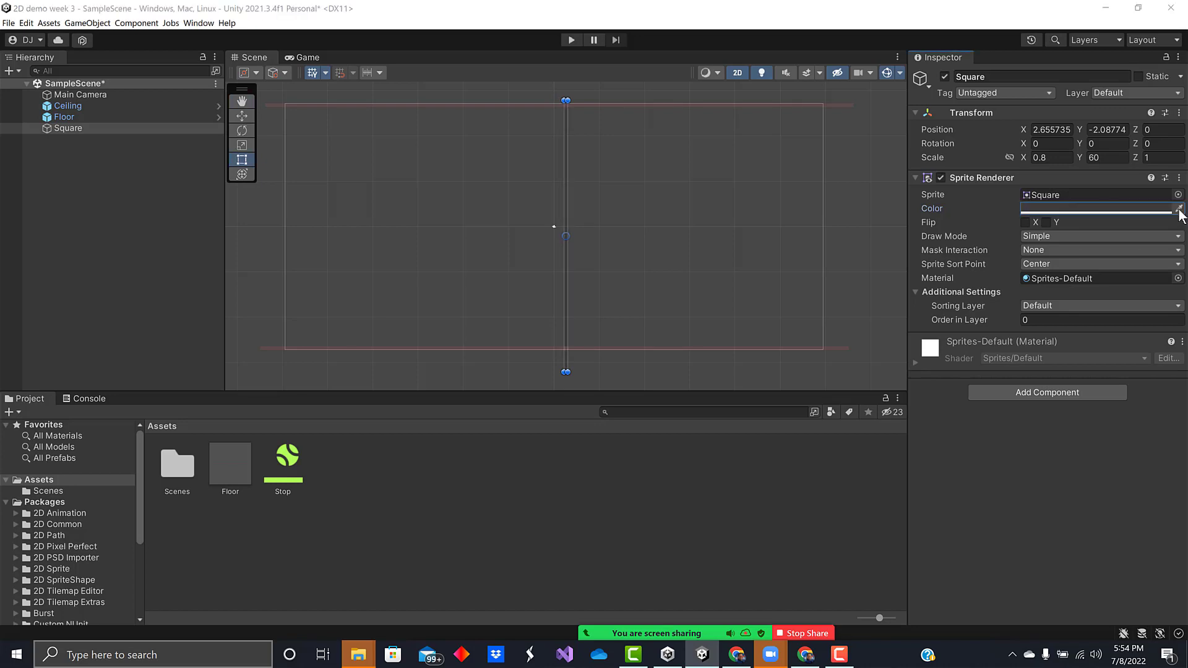
Set the Square's sprite color to dark brown, hexadecimal 46331F
left_click(1166, 211)
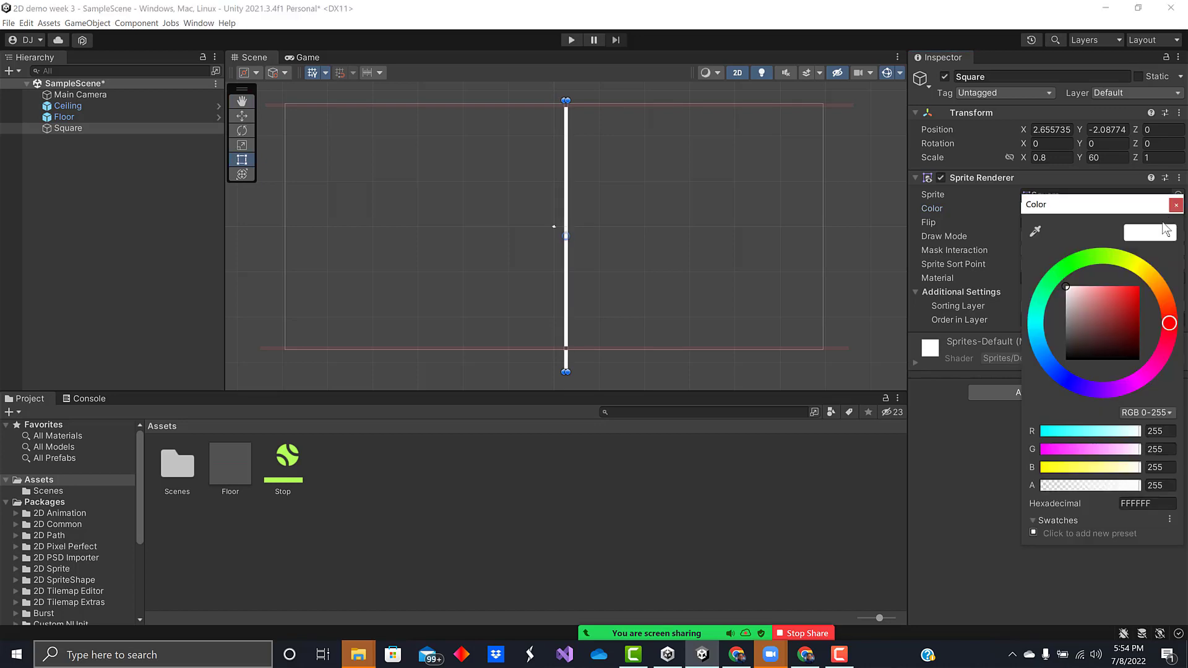
left_click(1123, 340)
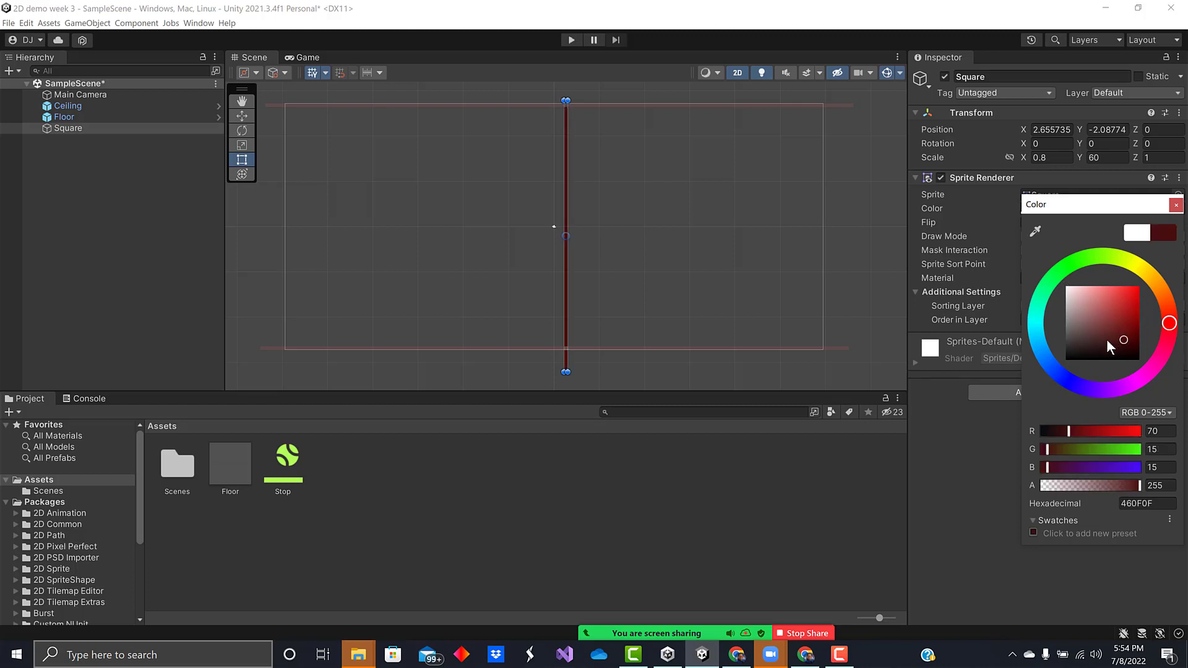
left_click(1106, 339)
left_click(1159, 289)
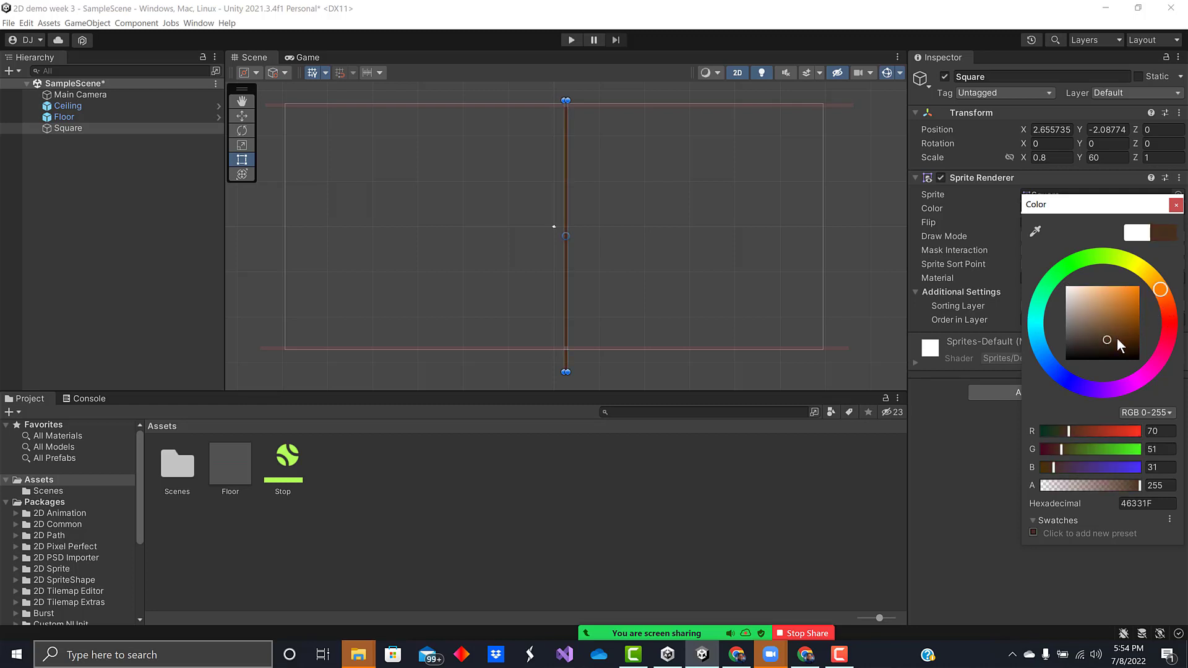
Move the Square onto the camera frame's left edge at about X -59.2, Y -0.1, and rename it Wall
left_click(564, 237)
left_click_drag(563, 236, 282, 230)
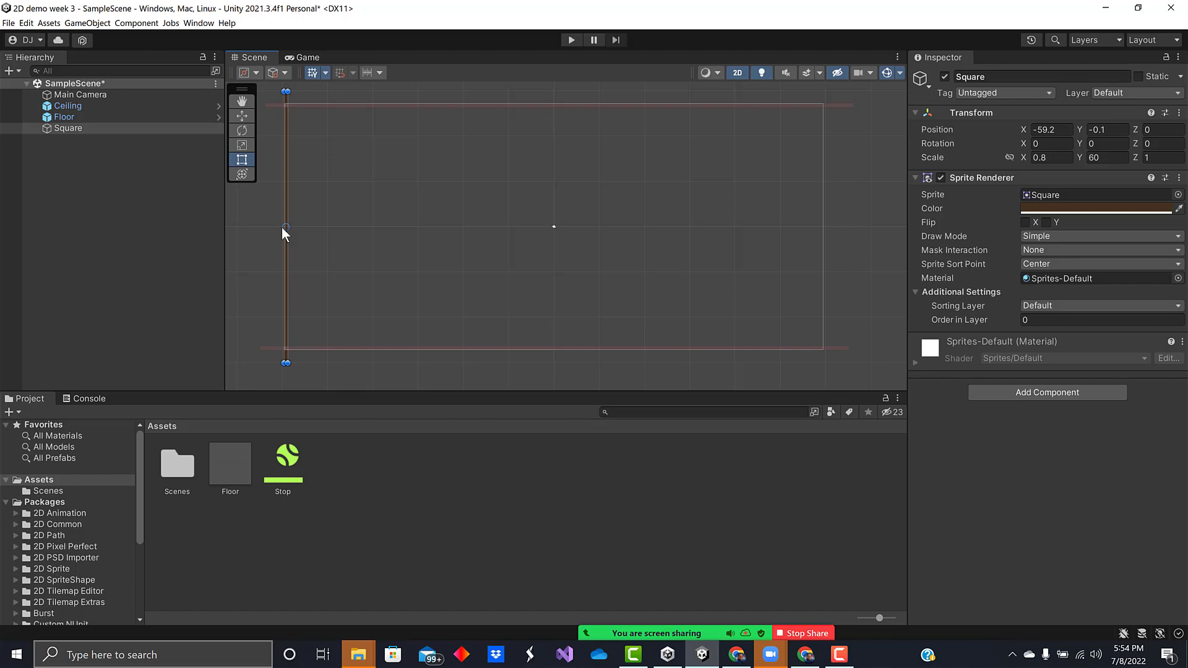
left_click(68, 131)
left_click(68, 128)
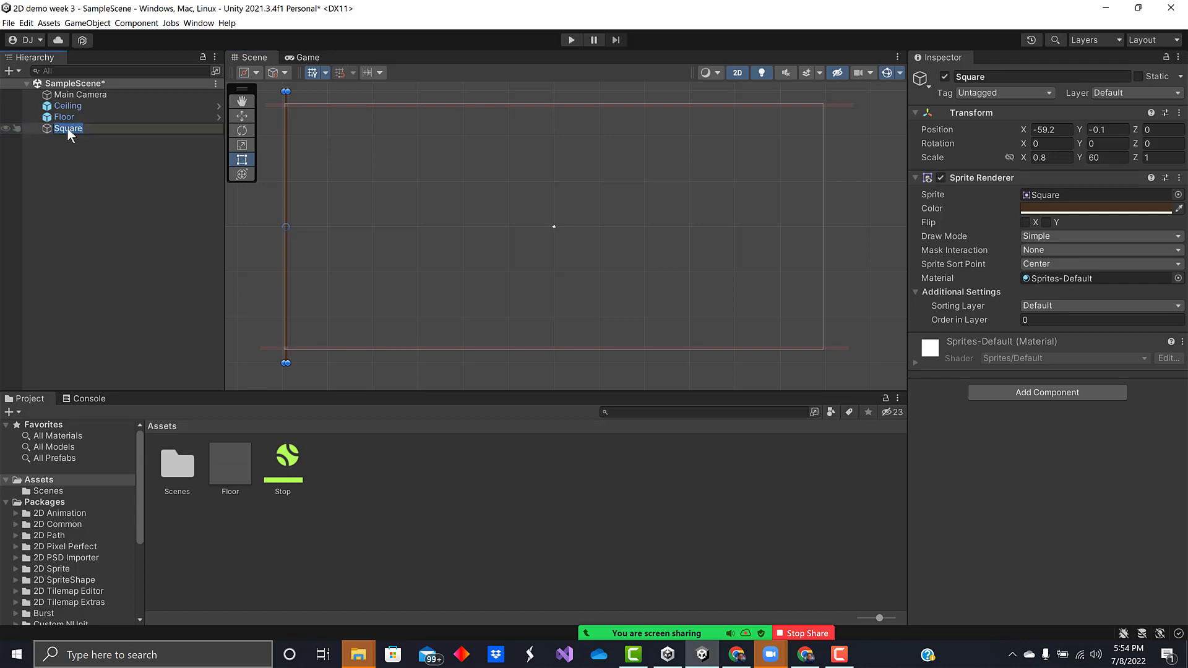
type("Wall")
key("Return")
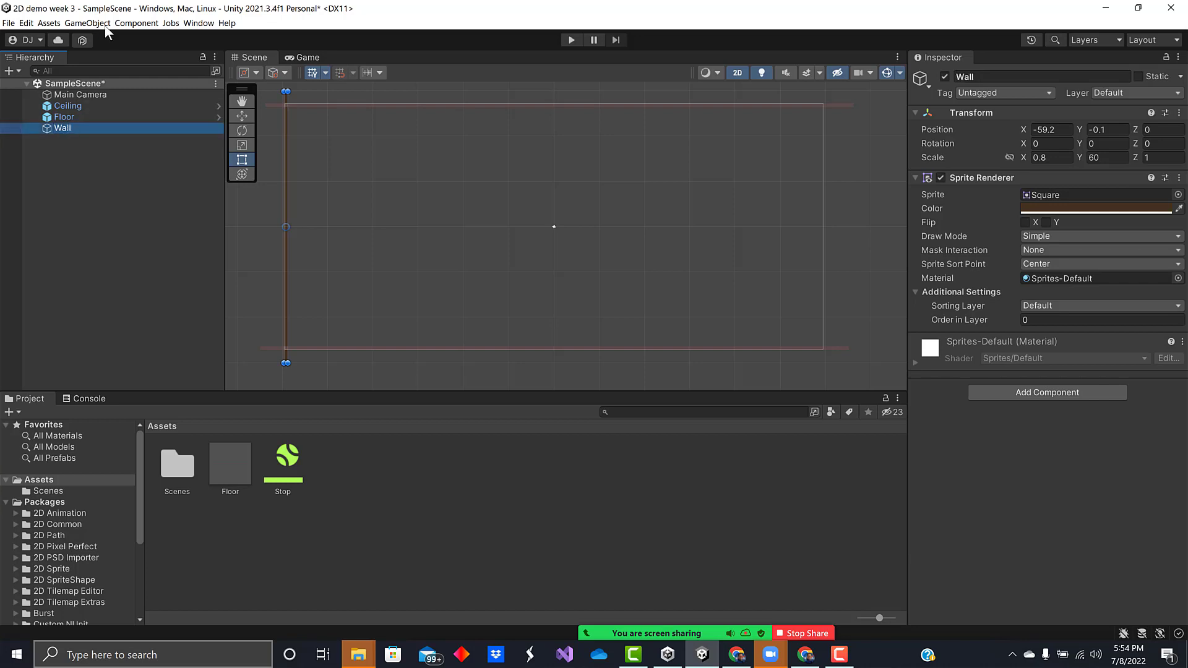
Turn the Wall into a prefab in the Assets folder and delete the original Wall from the scene
left_click_drag(47, 128, 358, 475)
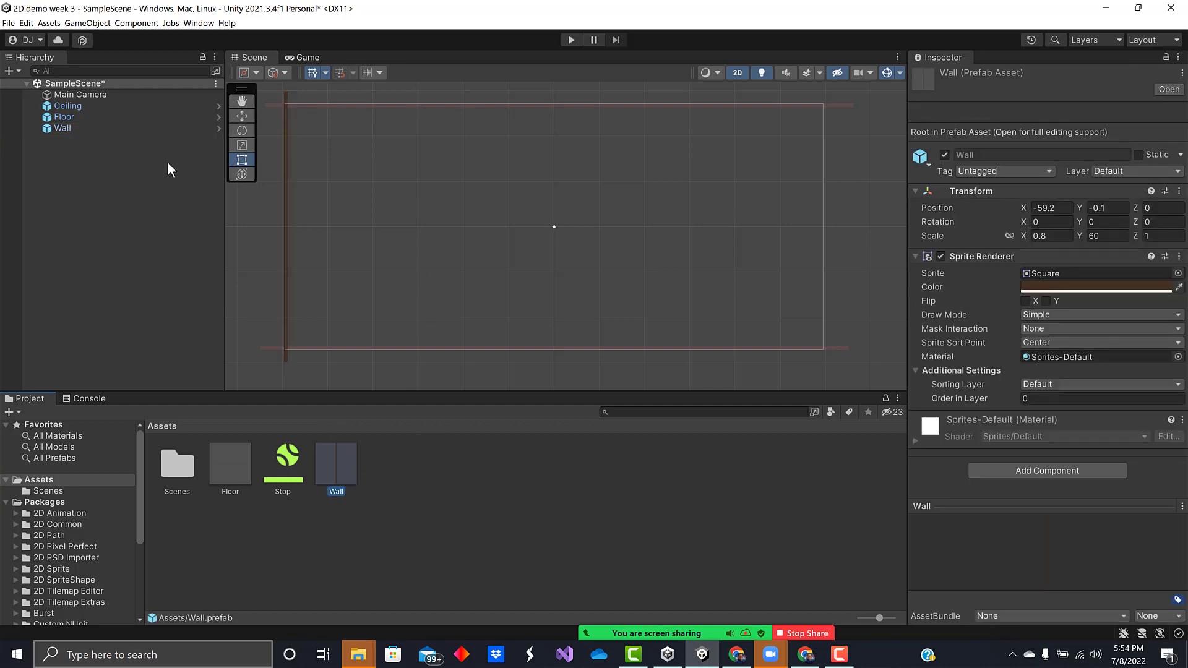
left_click(63, 128)
key("Delete")
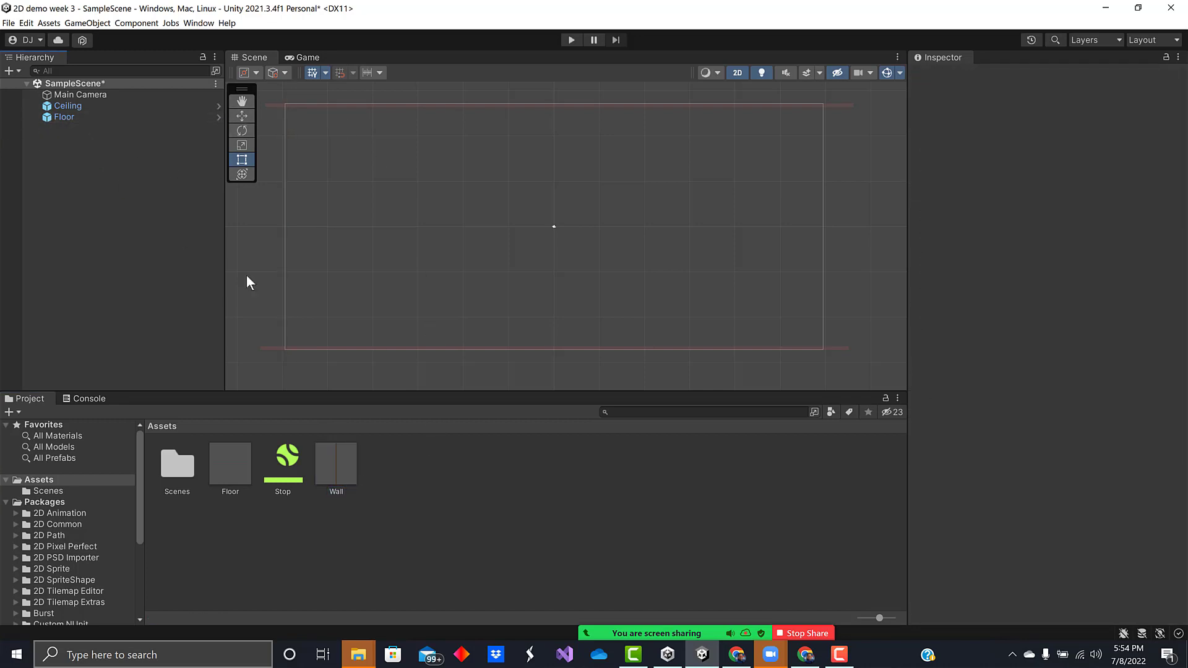
Add a Box Collider 2D to the Wall prefab and assign the Stop physics material to it
left_click(336, 468)
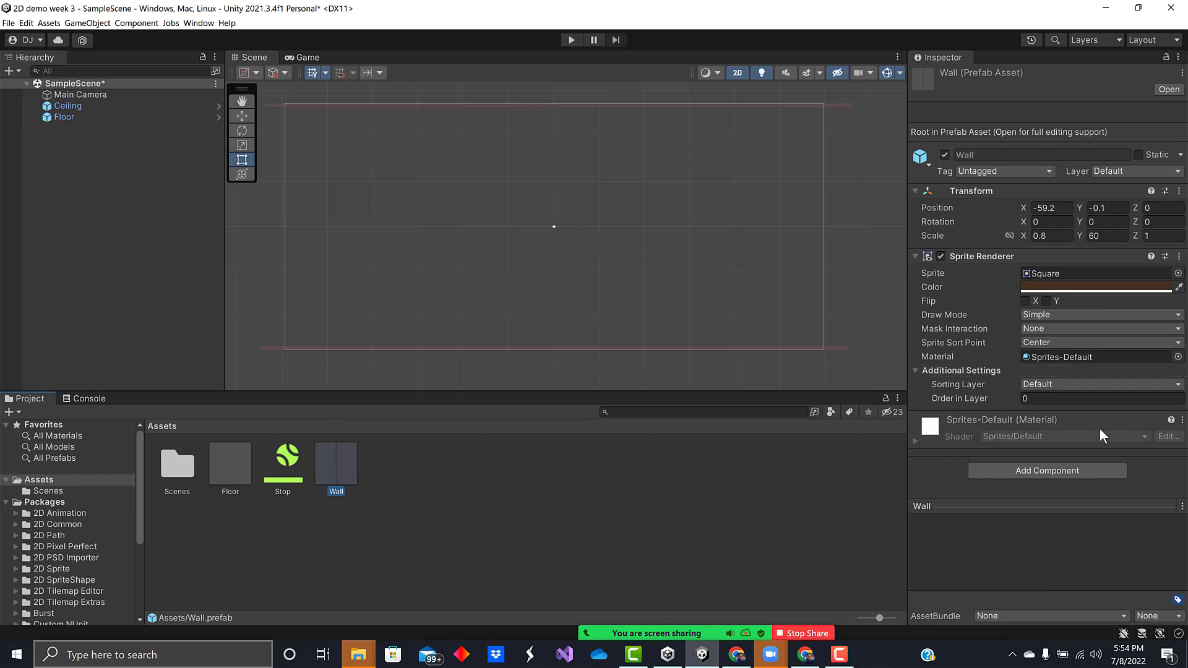
left_click(1051, 469)
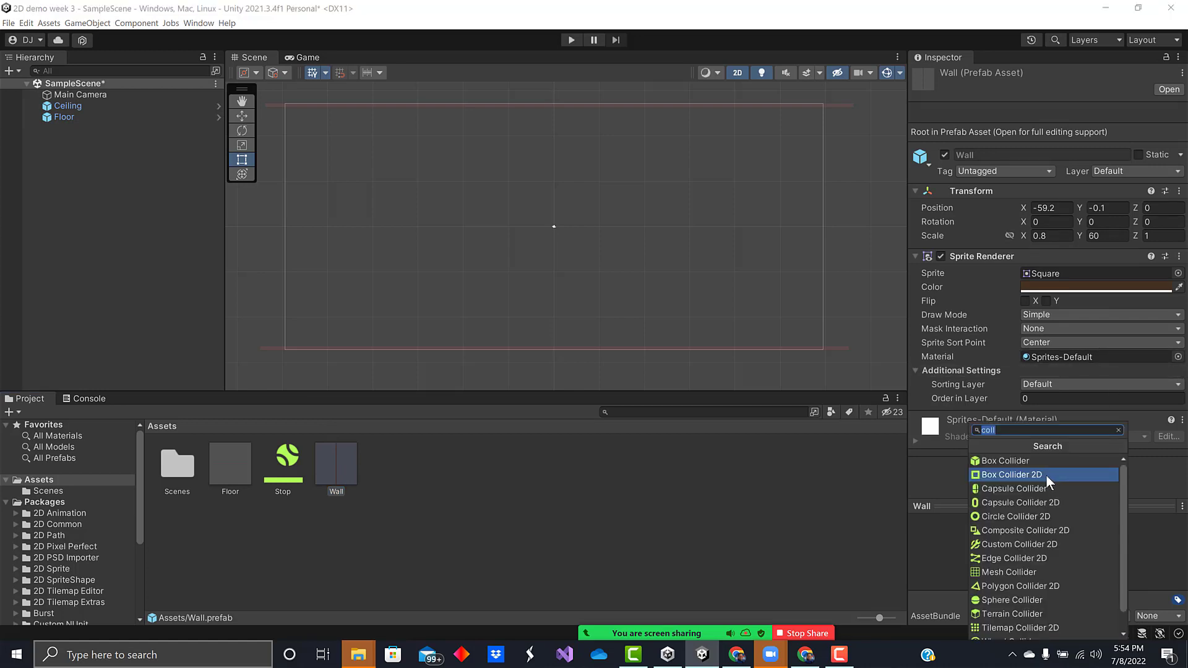
left_click(1045, 474)
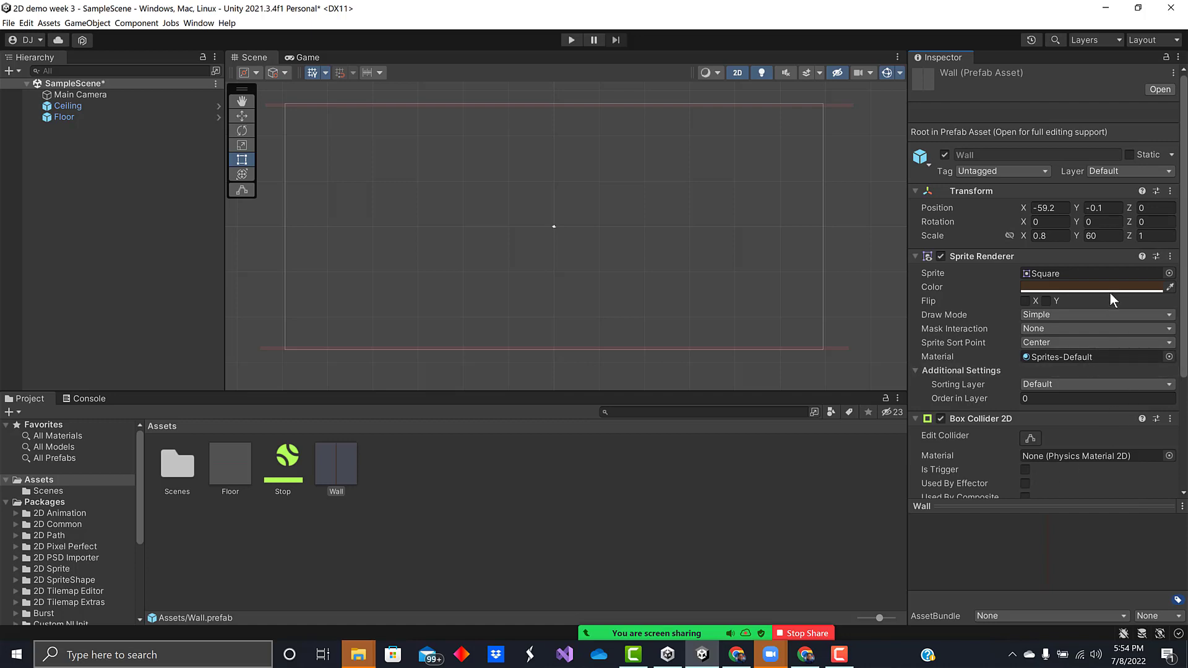
scroll(999, 397, "down", 3)
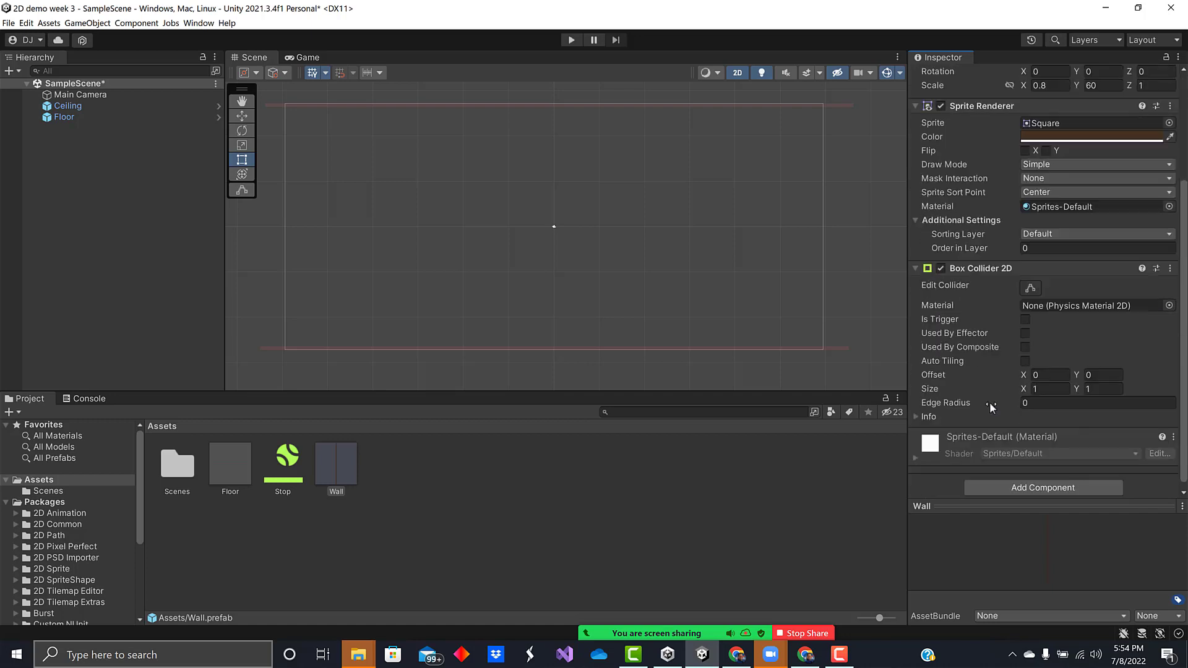
left_click_drag(283, 458, 1074, 306)
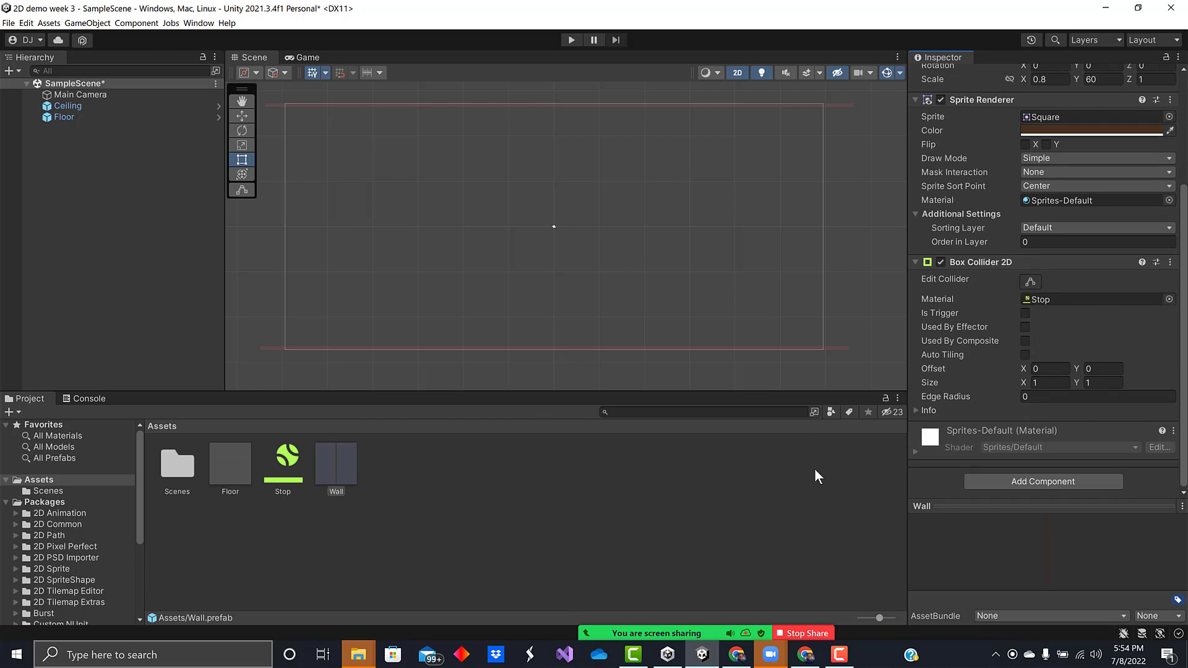
Add a Rigidbody 2D to the Wall prefab and freeze its X and Y position and Z rotation
left_click(1020, 486)
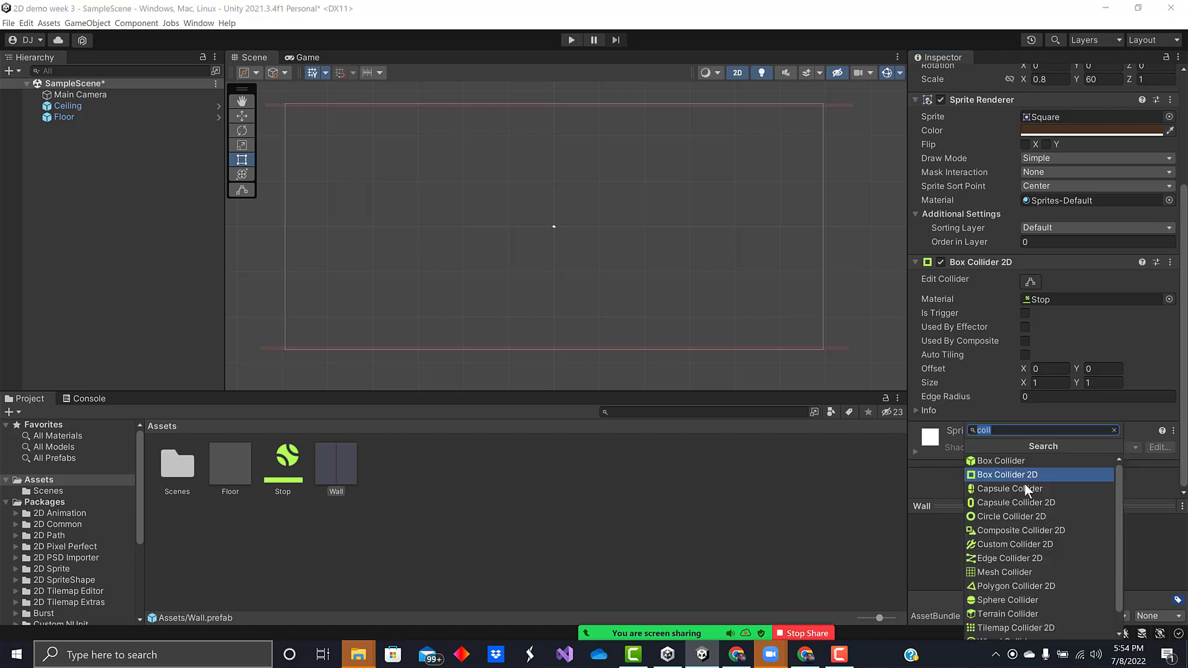
type("rigid")
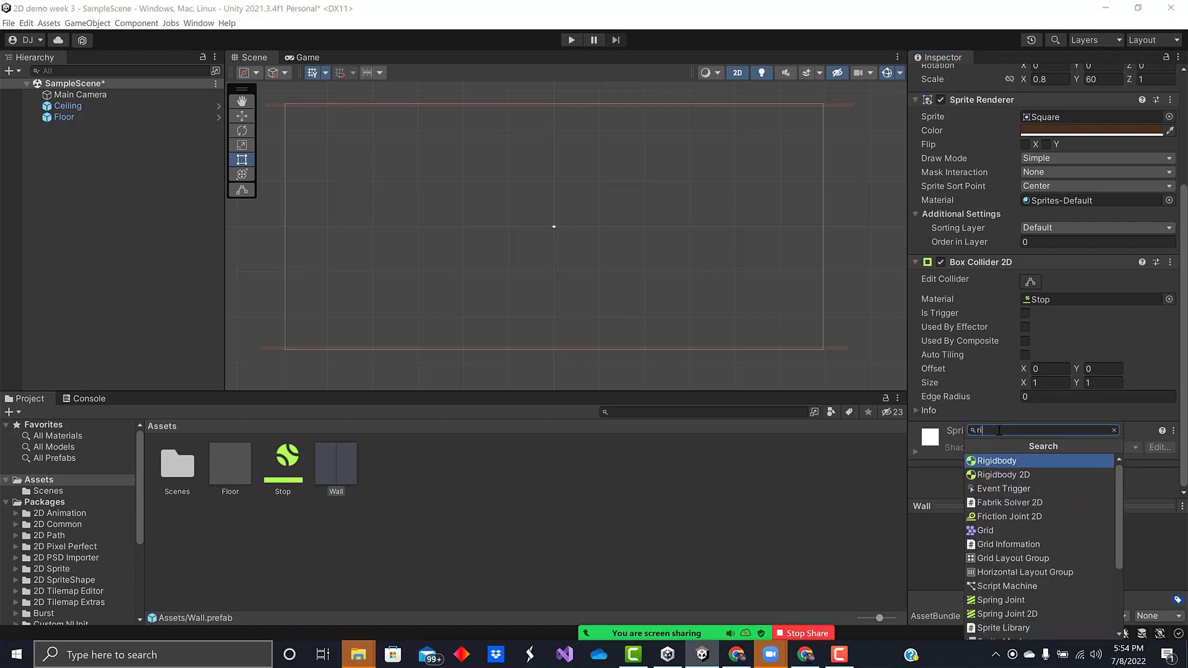
left_click(1014, 473)
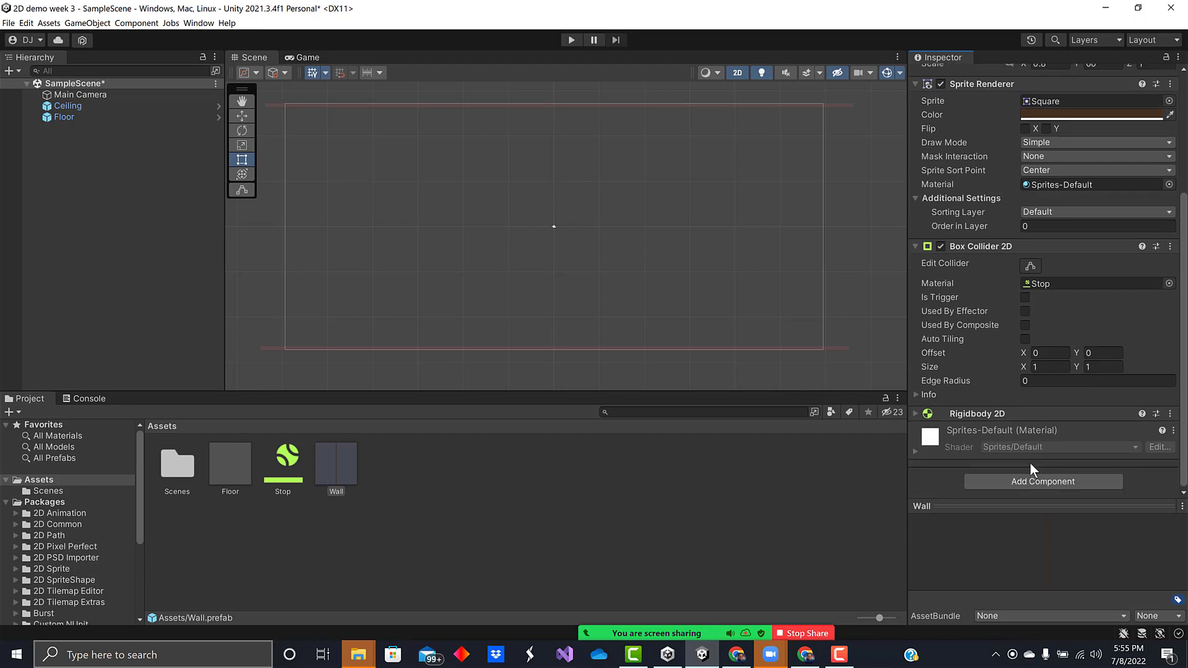
left_click(915, 415)
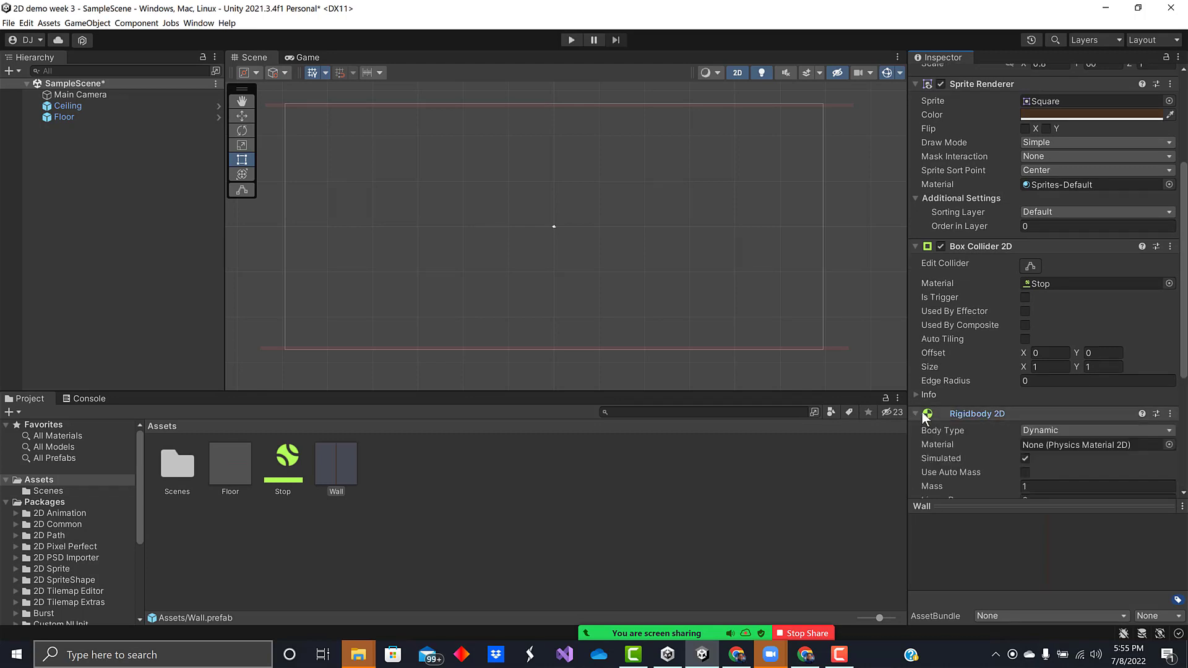
scroll(1004, 390, "down", 7)
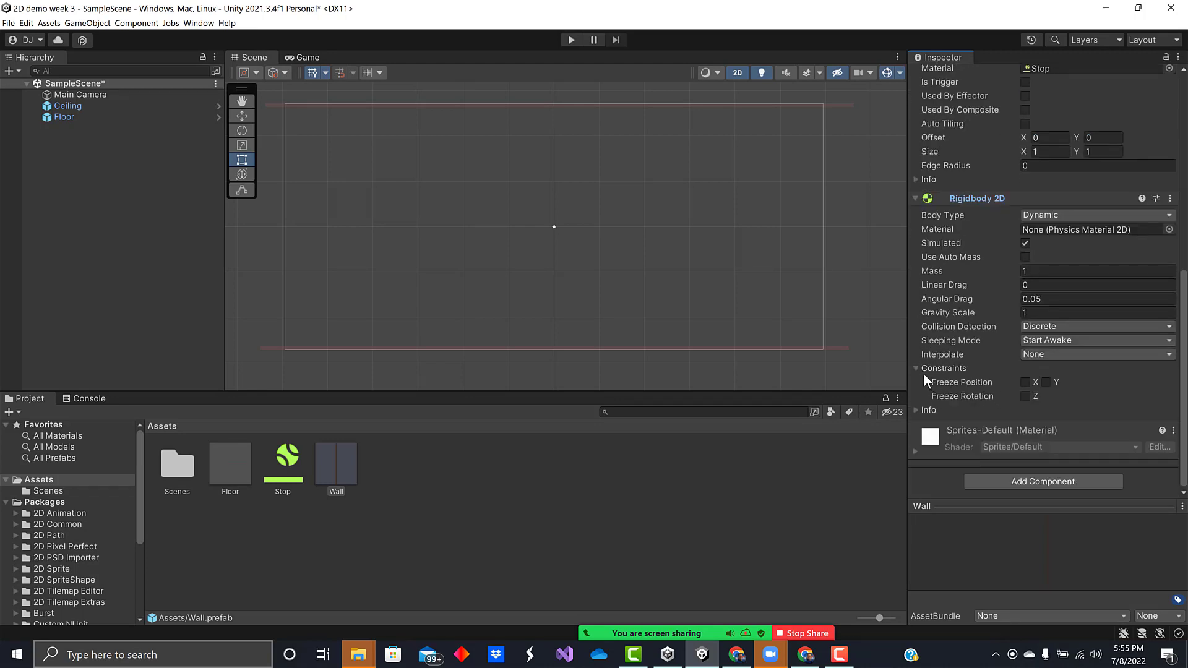
left_click(1024, 382)
left_click(1025, 395)
left_click(1046, 383)
left_click(615, 492)
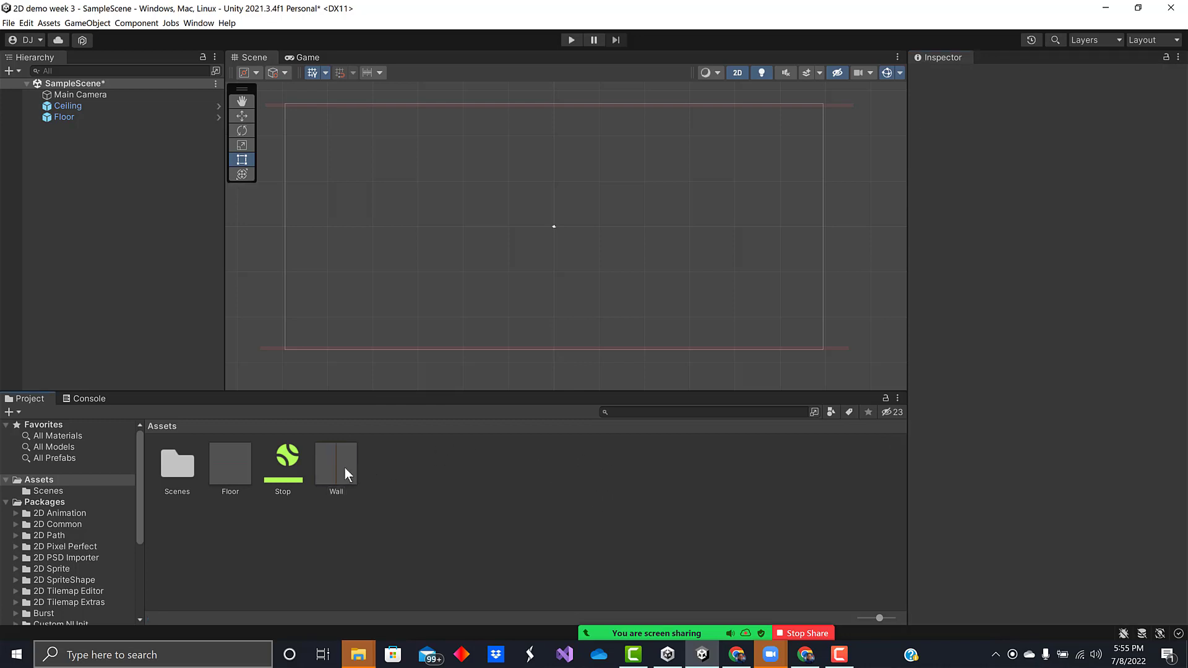
Place Wall prefab instances on the camera frame's left edge and right edge, the latter at about X 58.9, Y -0.4, and run the game
left_click_drag(344, 474, 287, 228)
left_click_drag(336, 465, 819, 227)
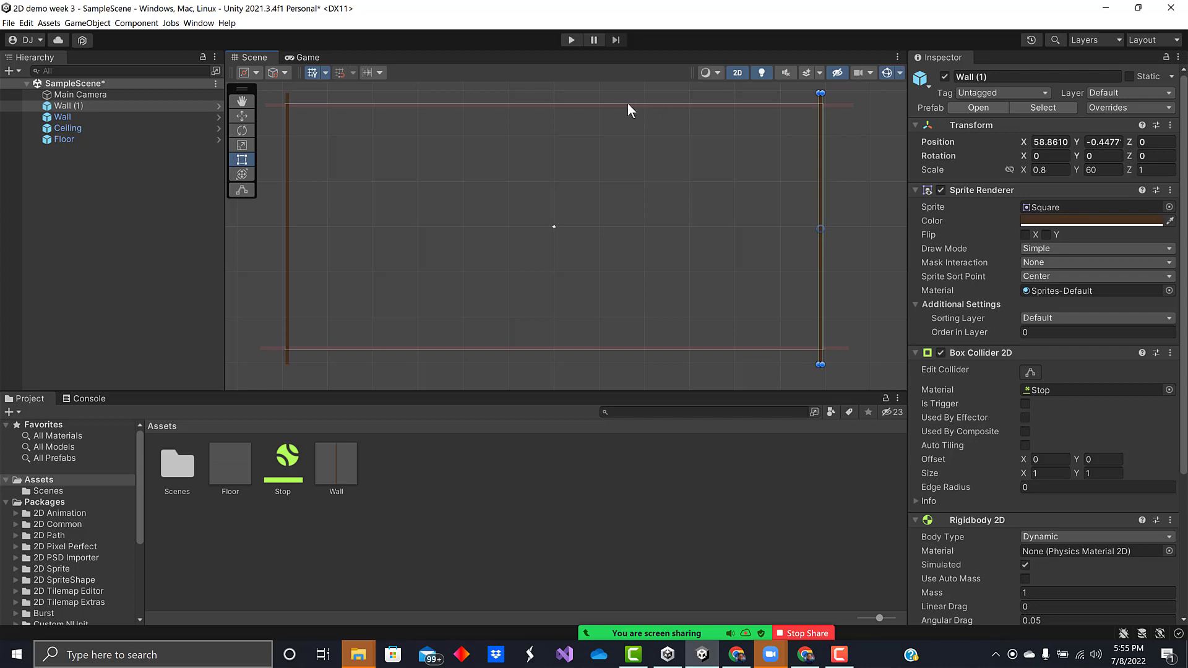
left_click(571, 40)
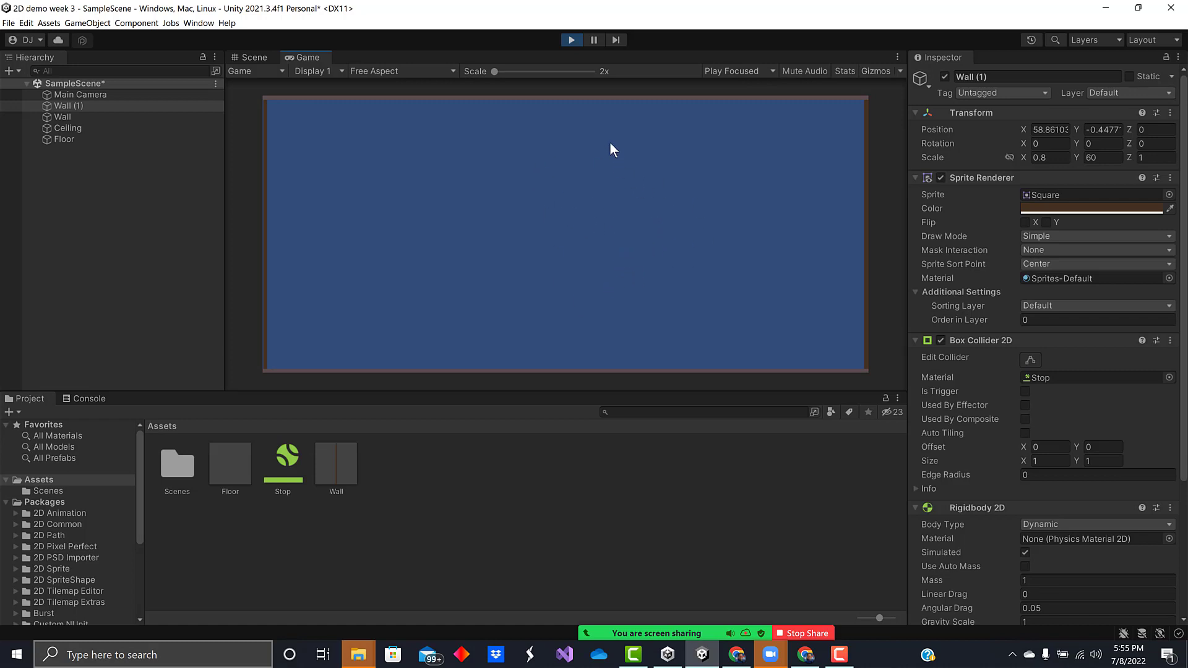
Stop the running game and create a 2D circle sprite named Bouncy Ball in the scene
left_click(570, 39)
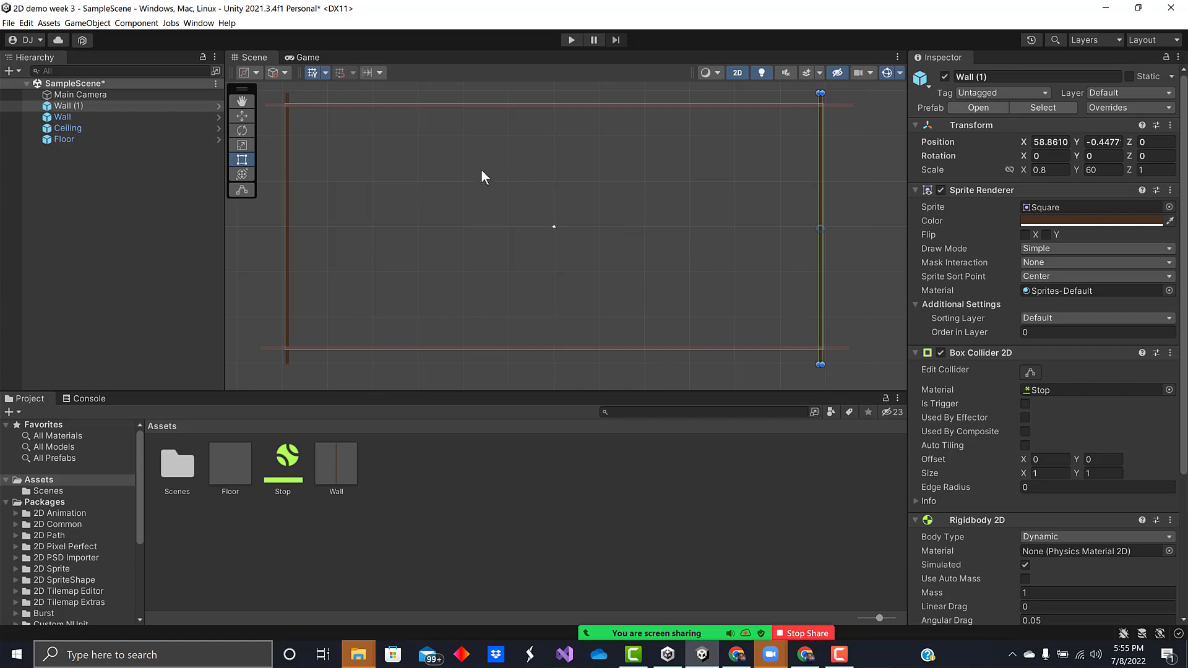
left_click(86, 265)
right_click(67, 164)
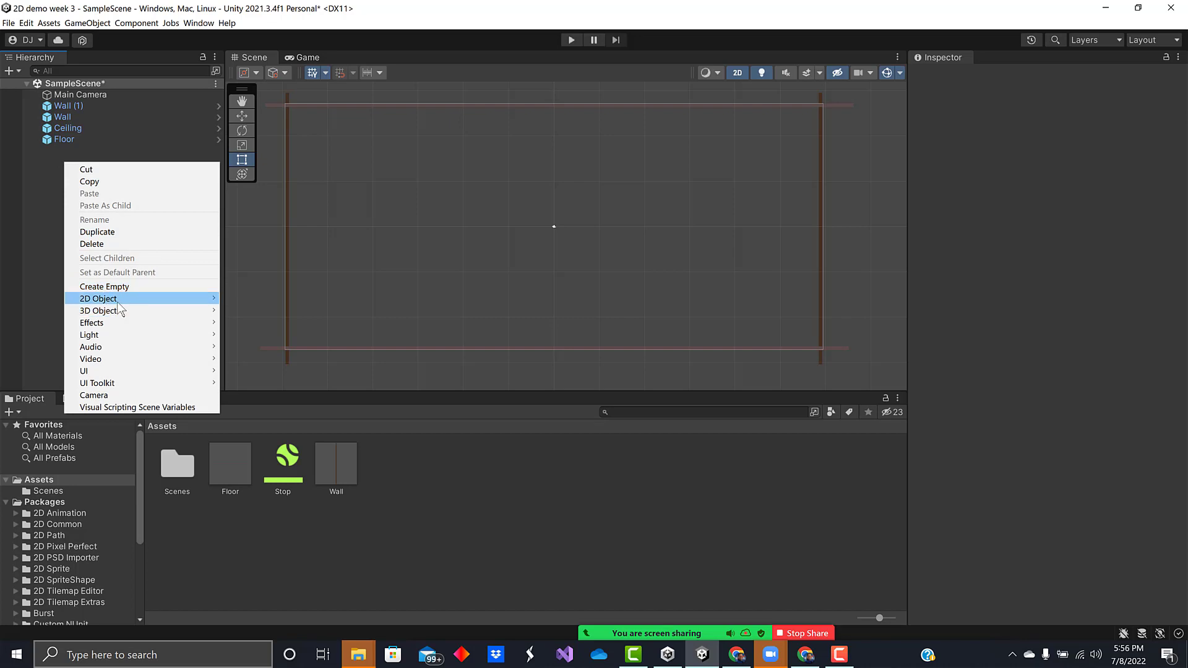
mouse_move(122, 303)
mouse_move(263, 301)
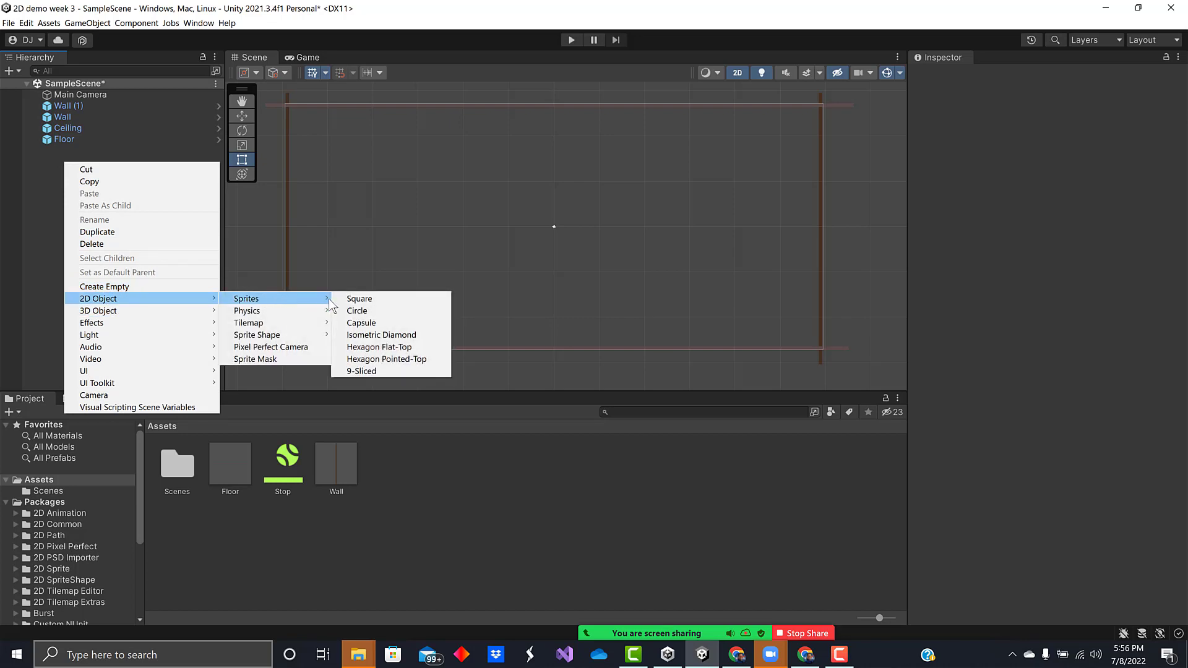
left_click(372, 311)
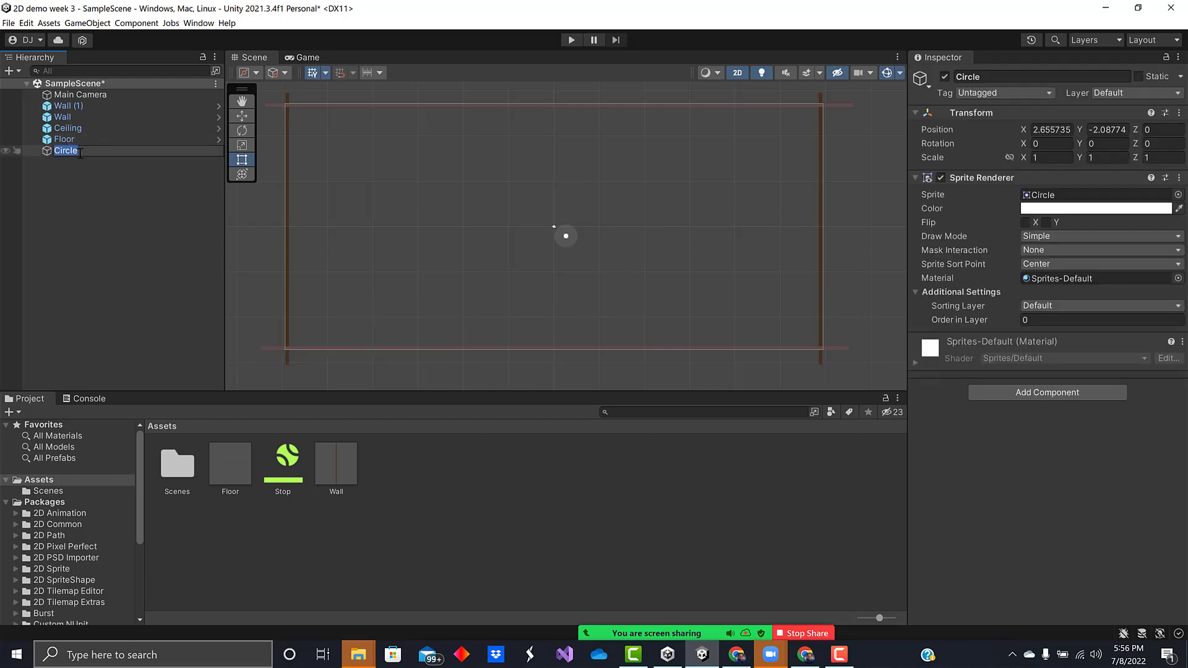
type("BAl")
key("BackSpace")
type("ouncy Ball")
key("Return")
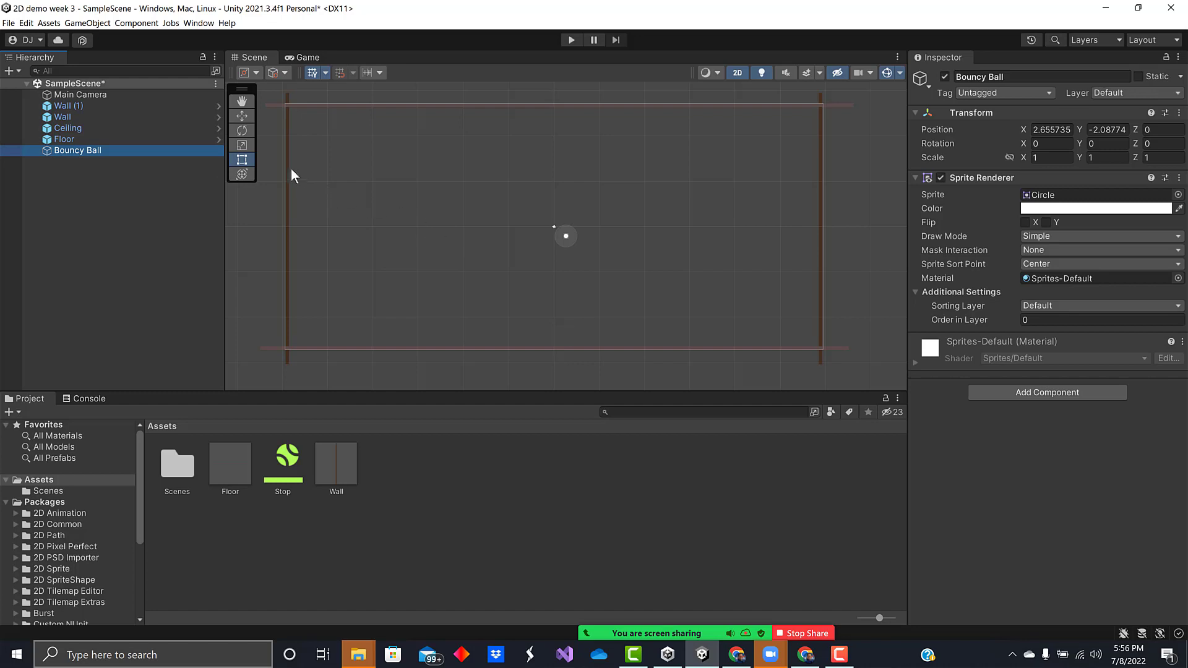
Move the Bouncy Ball to the upper middle of the camera frame, at about X 4.5, Y 15.4
left_click(248, 119)
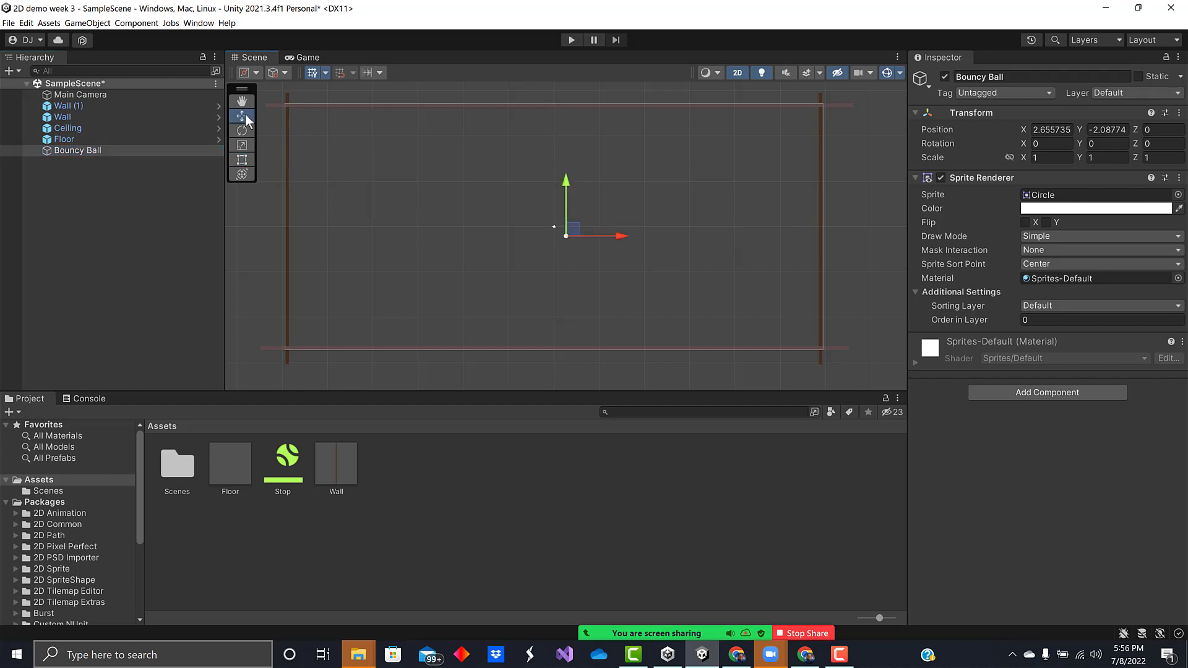
left_click_drag(623, 235, 690, 234)
left_click(242, 159)
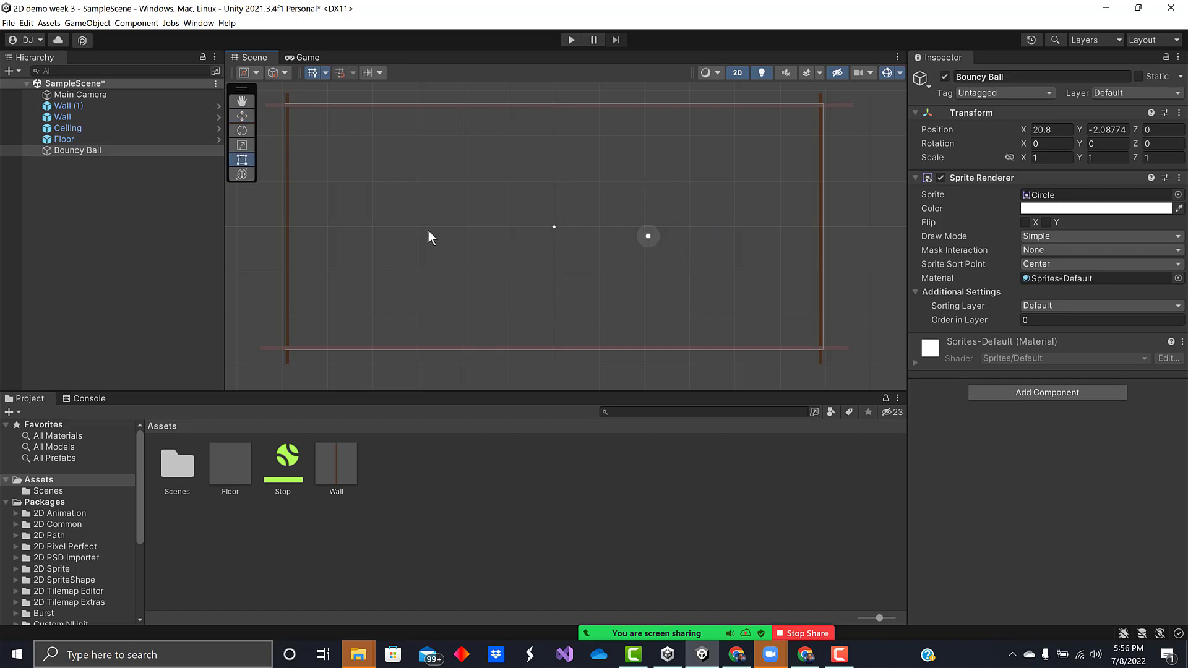
left_click_drag(653, 234, 577, 160)
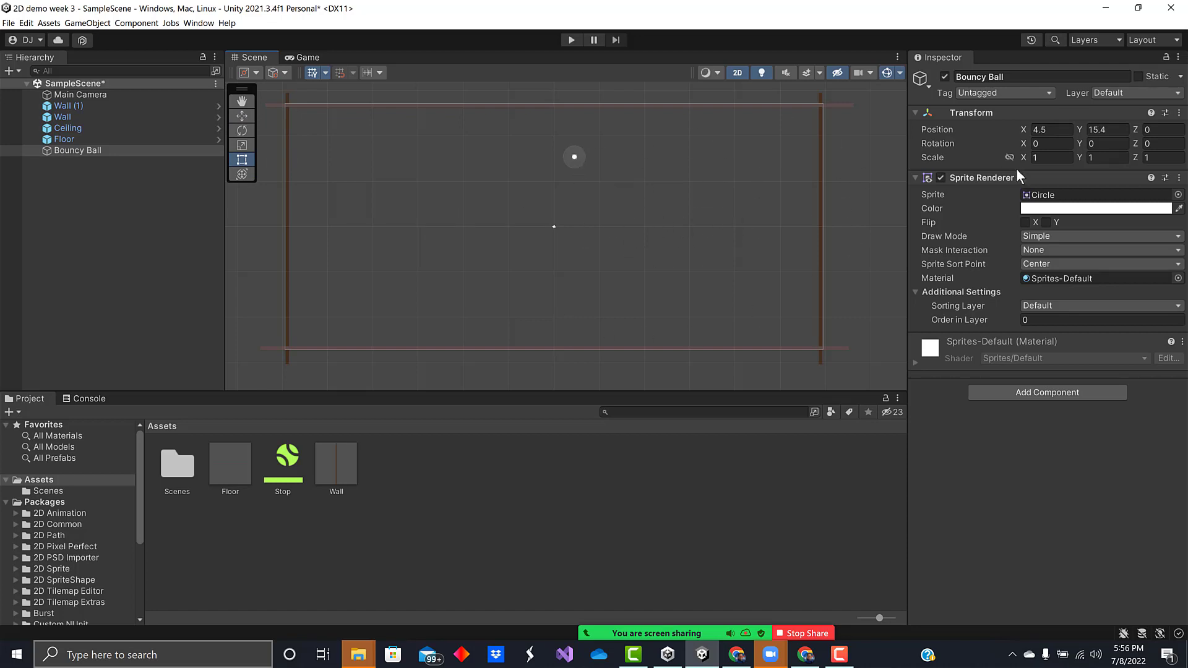
Try an X and Y scale of 3 on the Bouncy Ball
left_click(1044, 157)
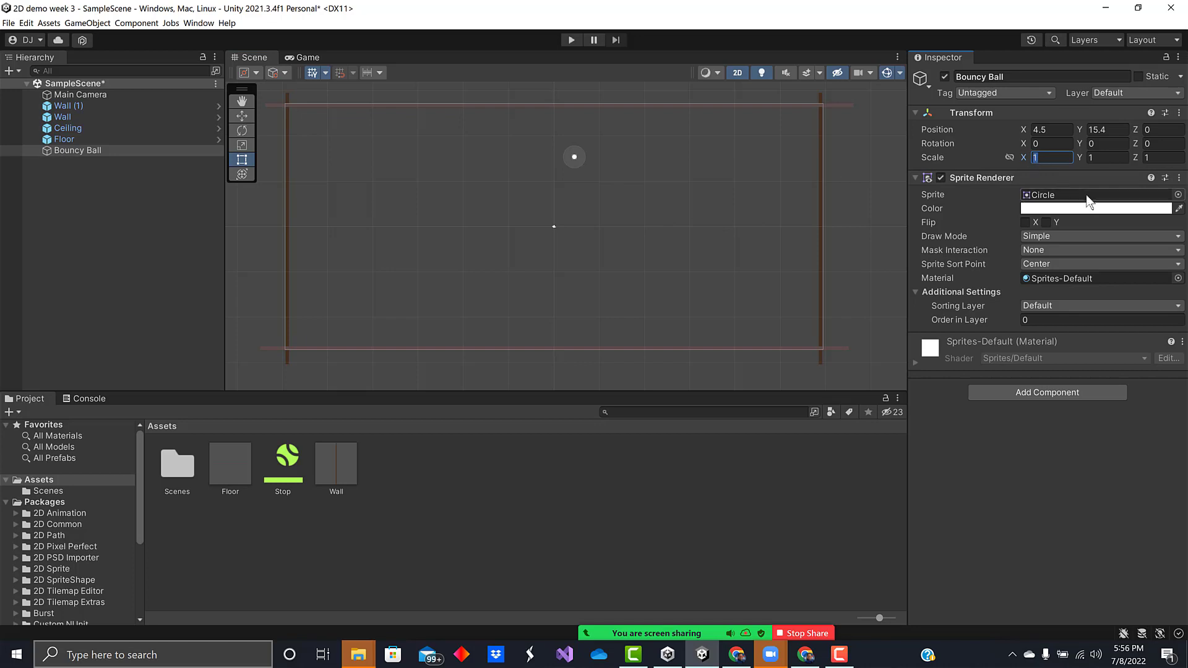
type("3")
key("Tab")
type("3")
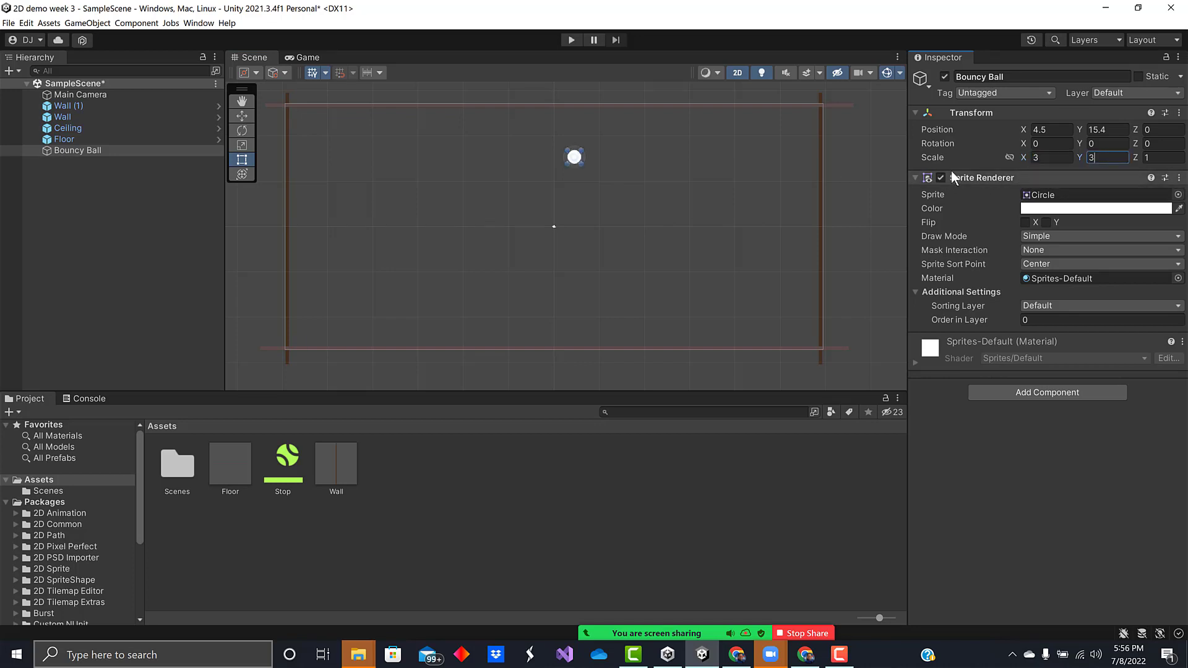
Set the Bouncy Ball's X and Y scale to 2
left_click(1035, 158)
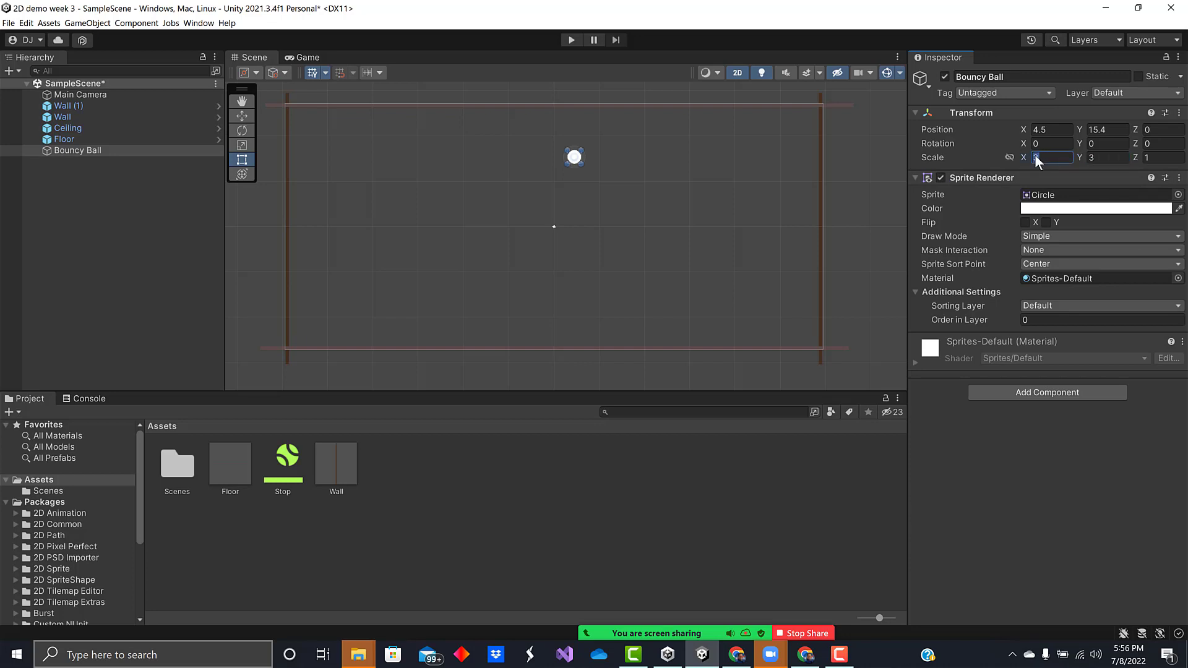
type("2")
left_click(1091, 157)
type("2")
key("Return")
Add a Rigidbody 2D to the Bouncy Ball, and run and stop the game to test it
left_click(1070, 396)
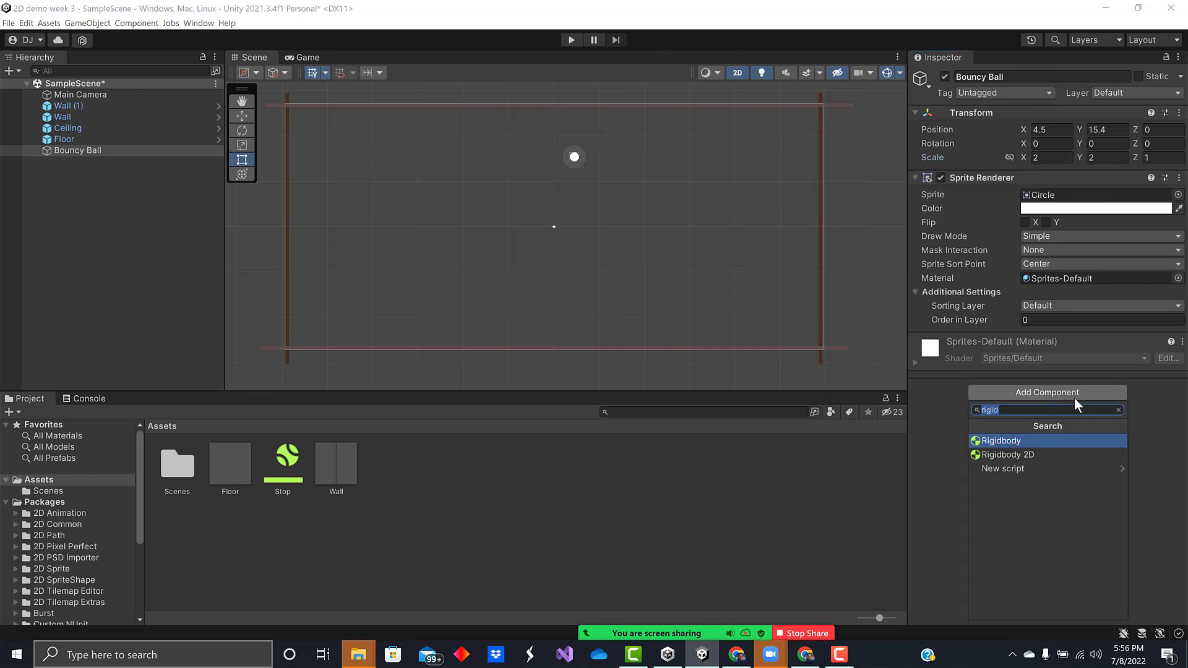
left_click(1014, 454)
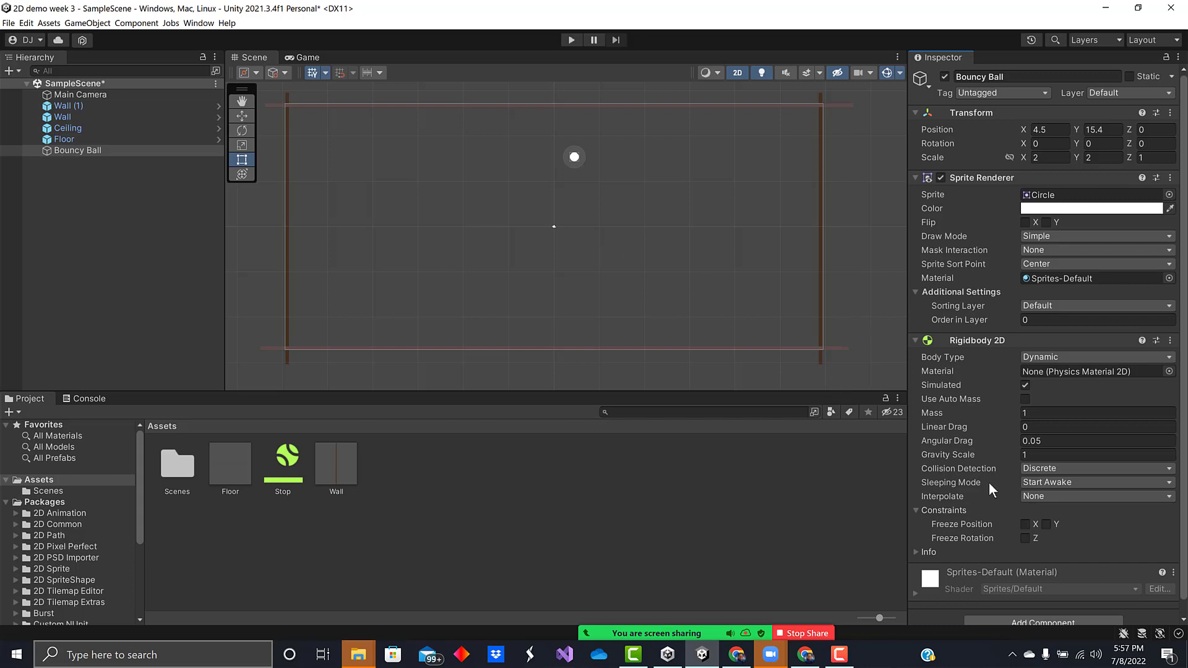
scroll(992, 488, "down", 1)
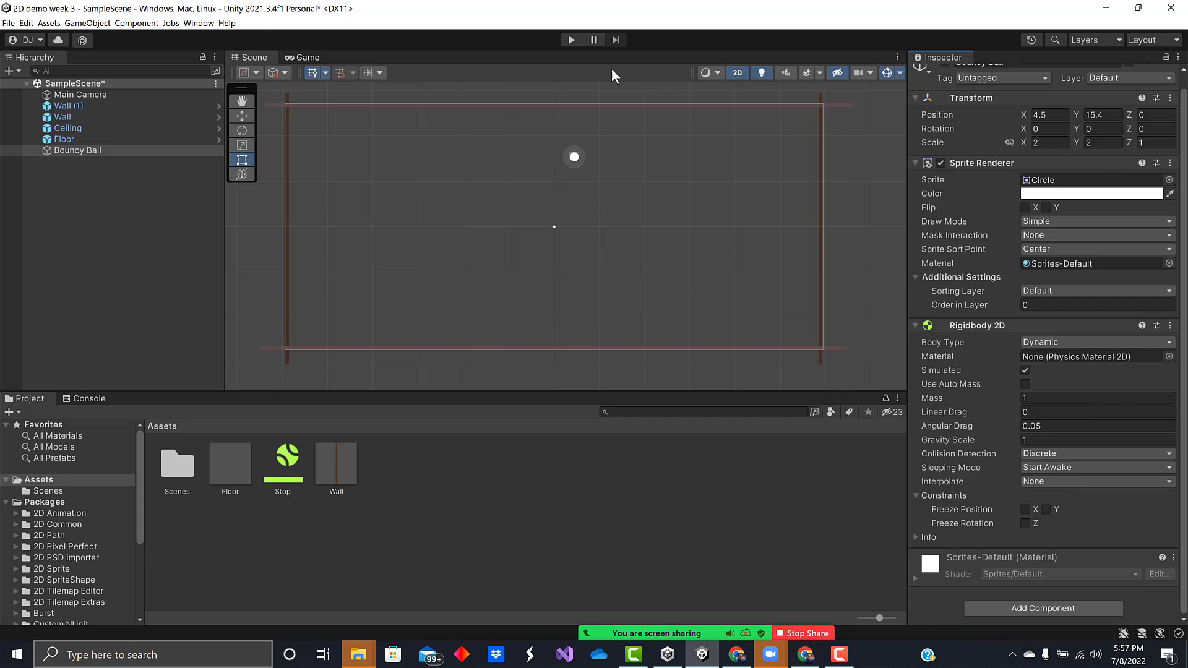
left_click(569, 41)
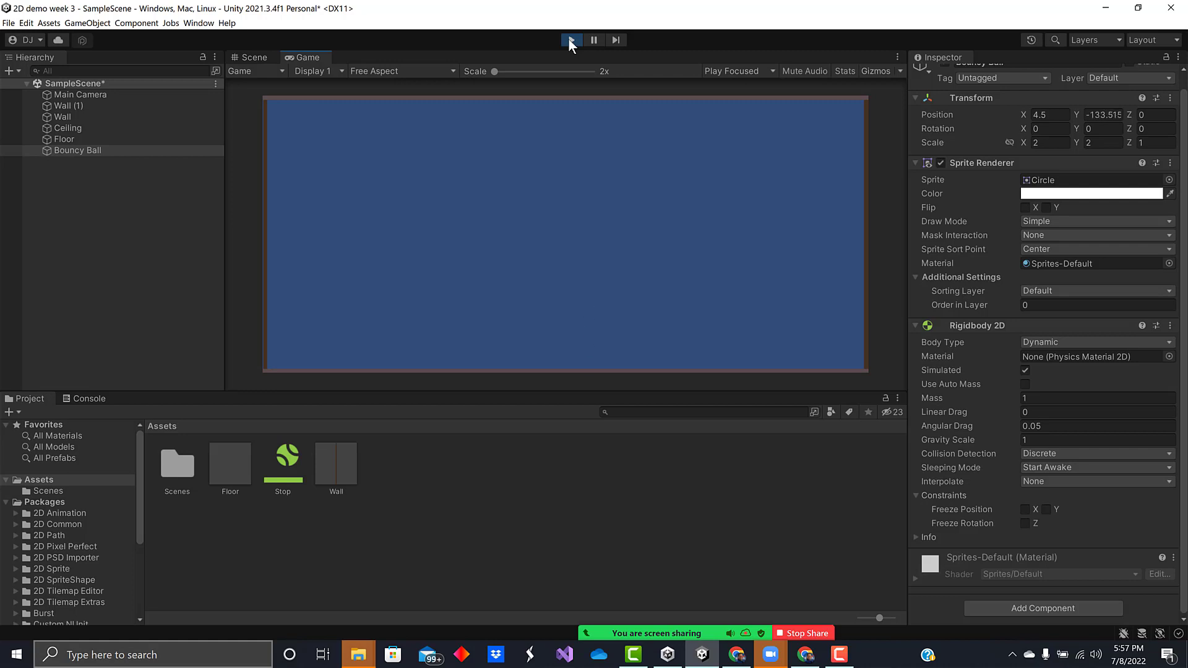
left_click(569, 39)
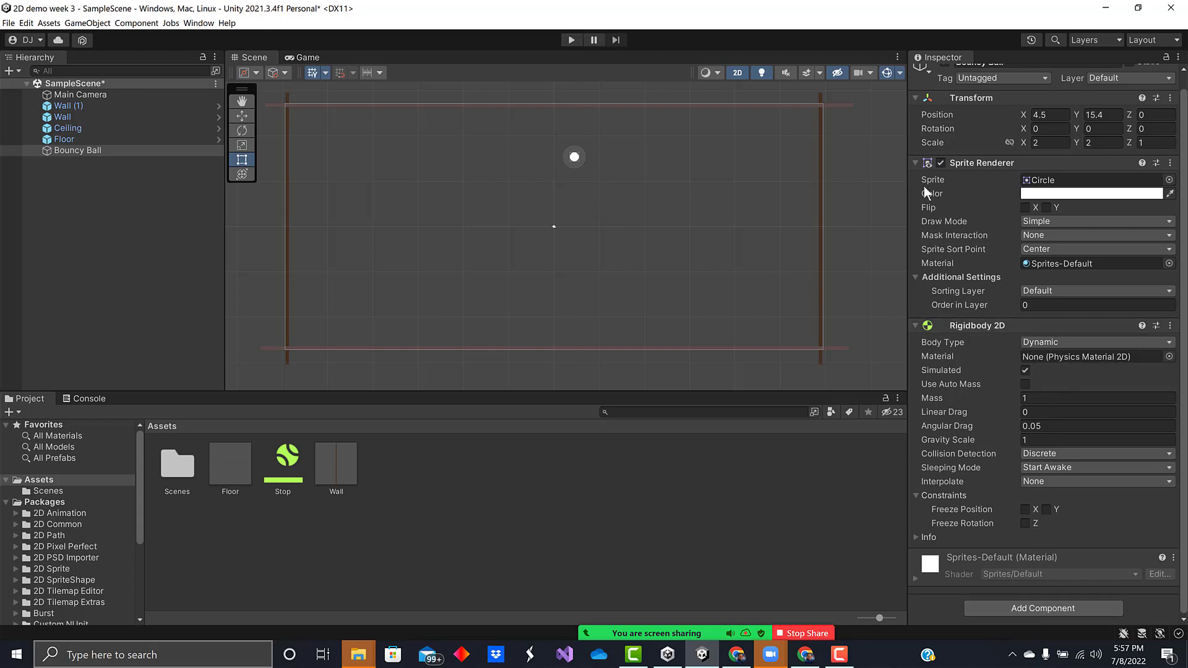
left_click(1170, 194)
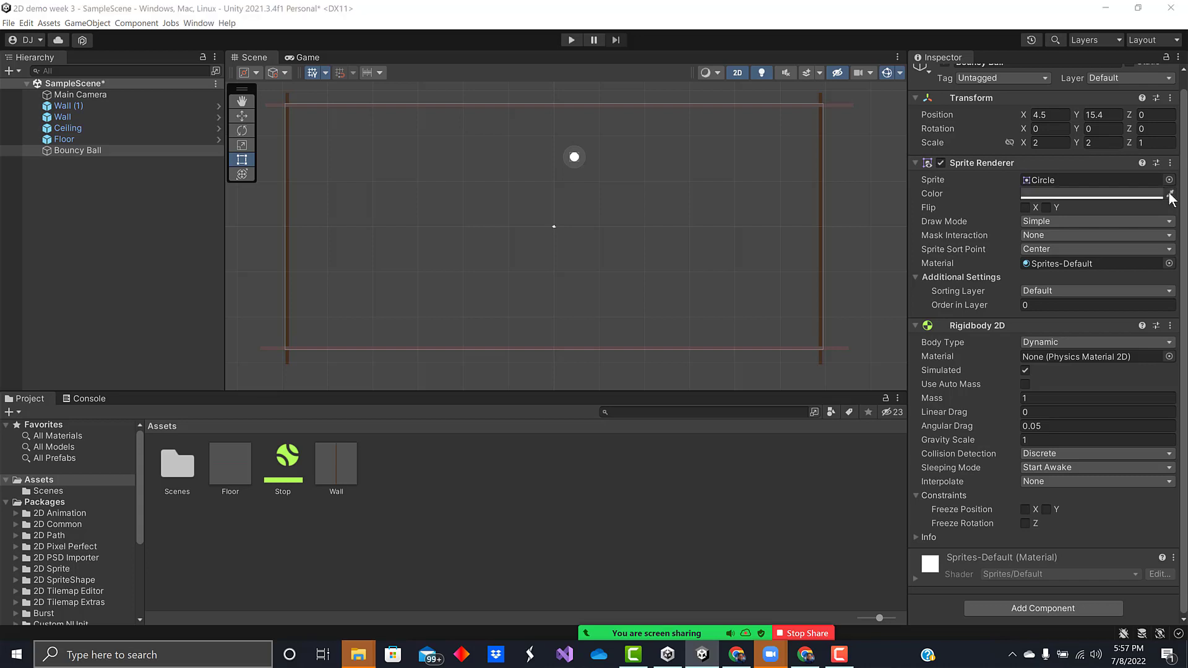
left_click(1171, 196)
left_click(1170, 196)
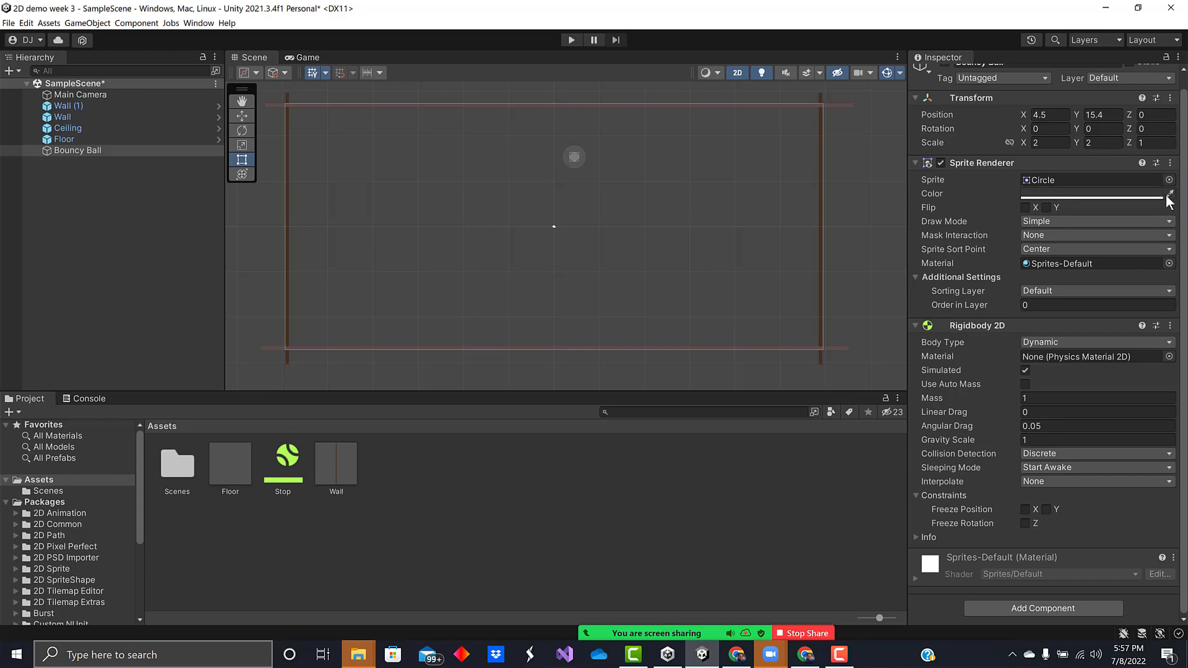
left_click(1168, 195)
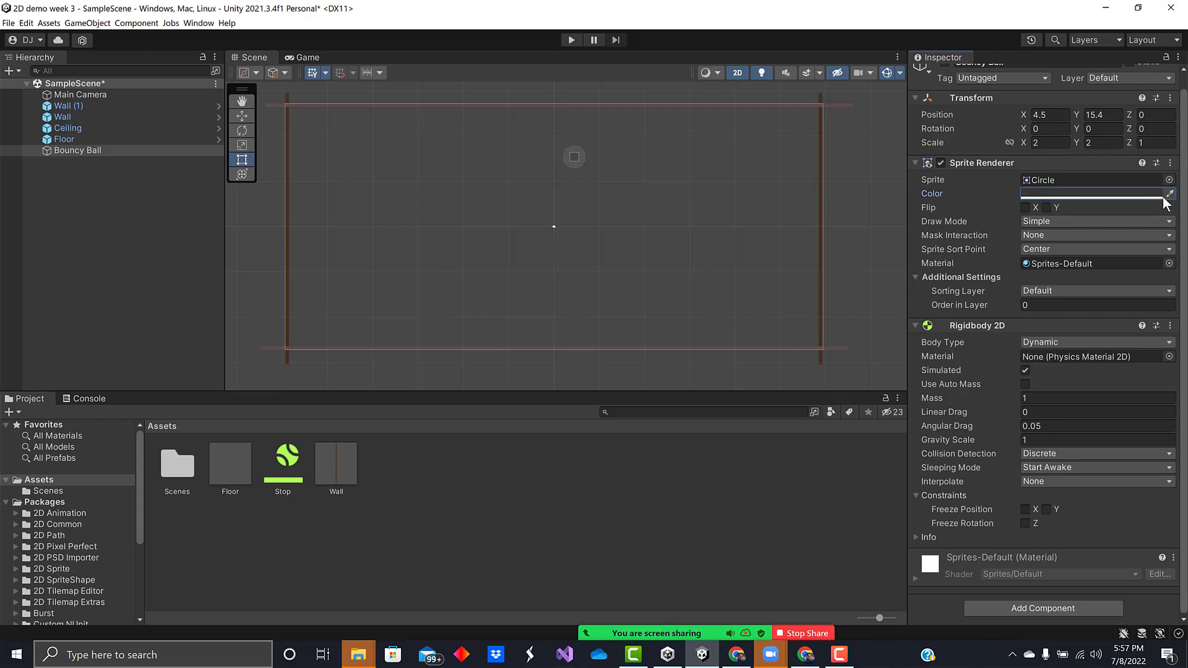
Set the Bouncy Ball's sprite color to yellow F8F337 and collapse its Sprite Renderer component
left_click(1166, 196)
left_click(1137, 249)
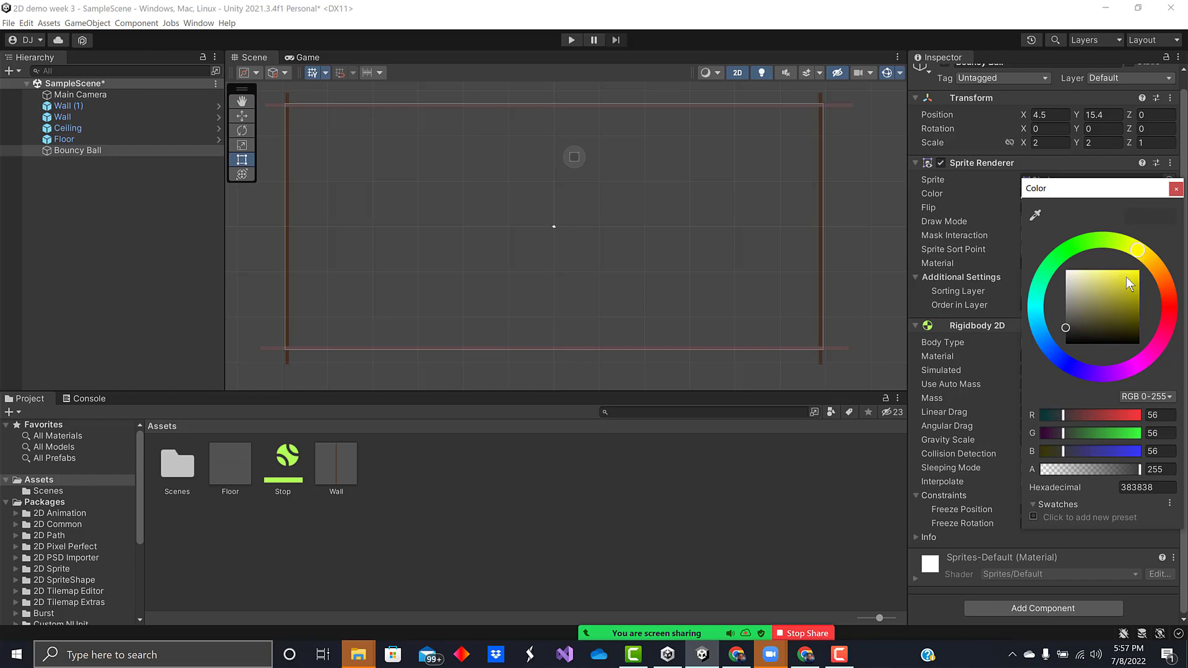
left_click(1122, 272)
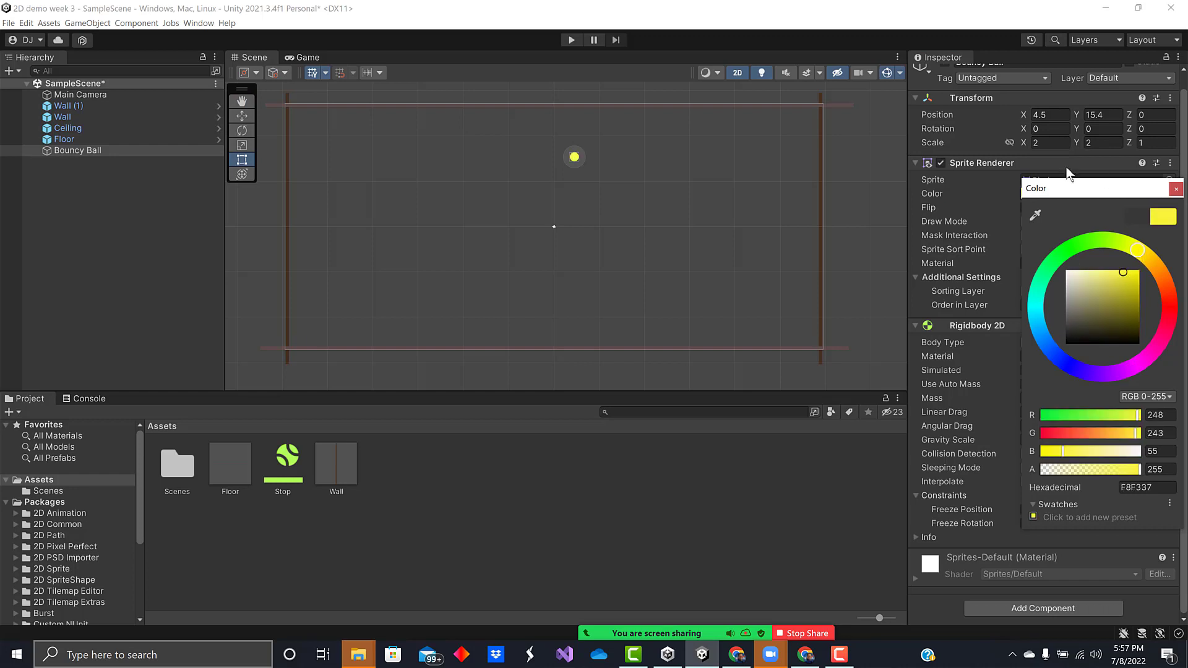
left_click(918, 162)
left_click(917, 162)
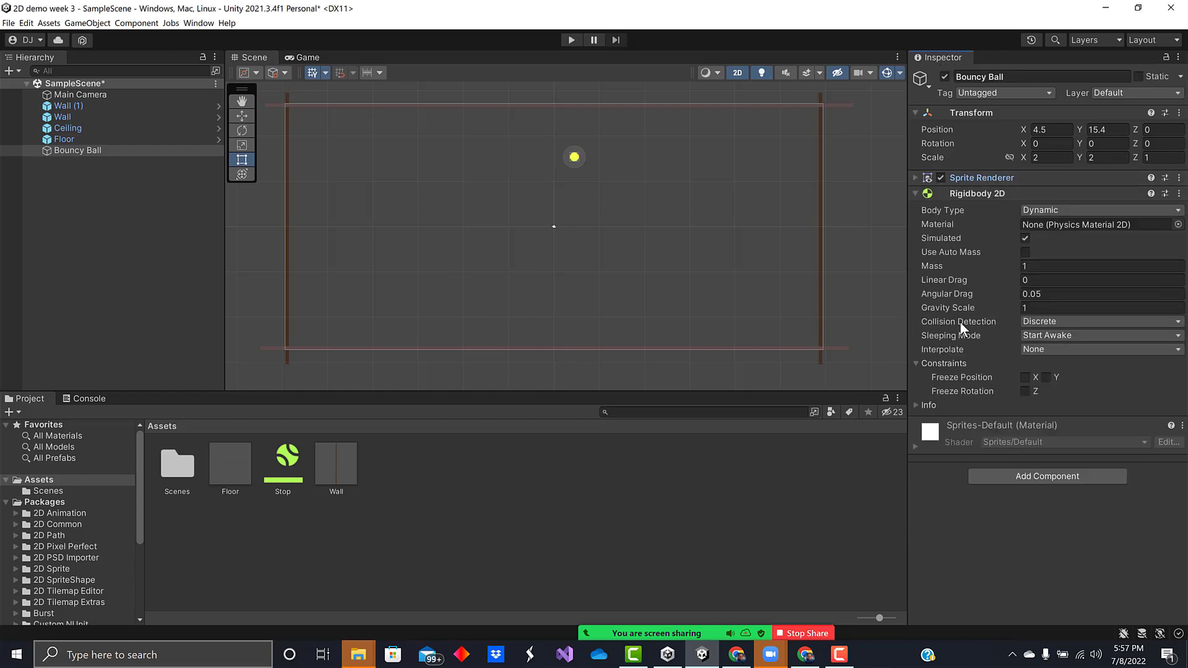
Add a Circle Collider 2D component to the Bouncy Ball
left_click(1026, 473)
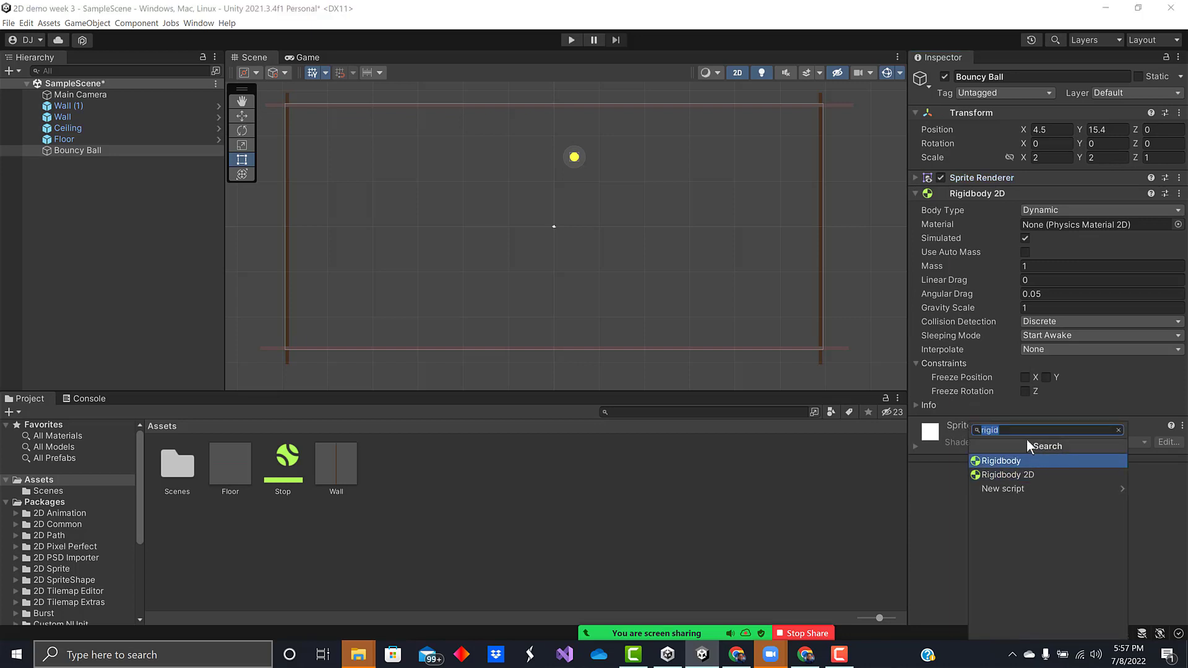
type("colli")
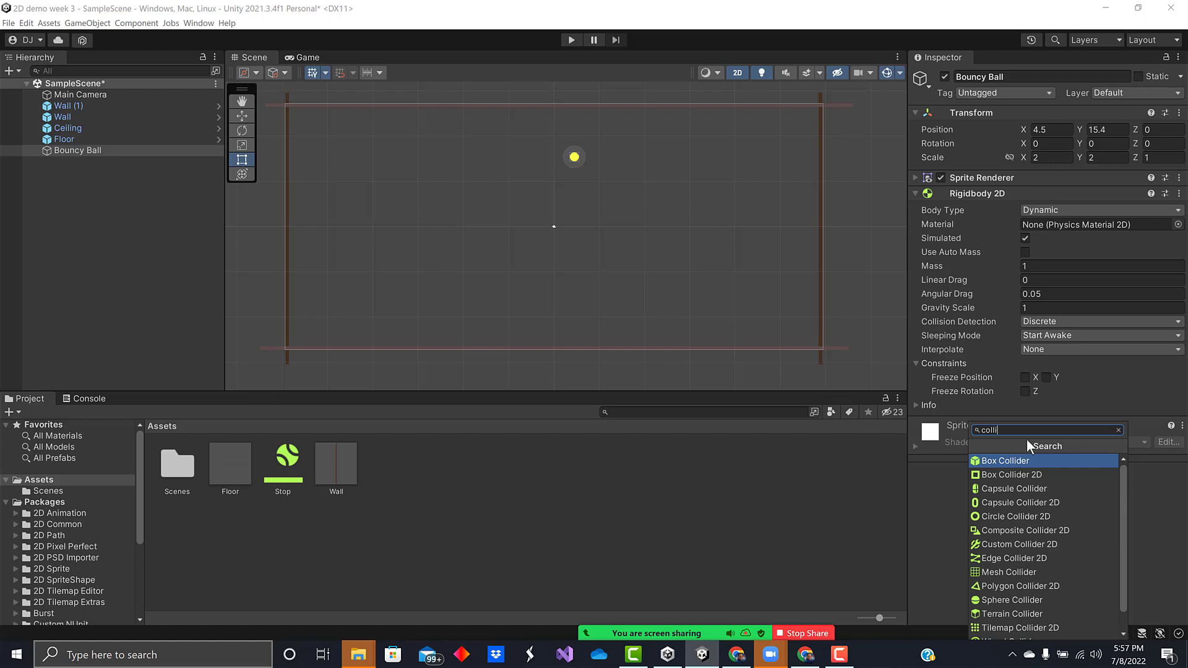
left_click(1025, 516)
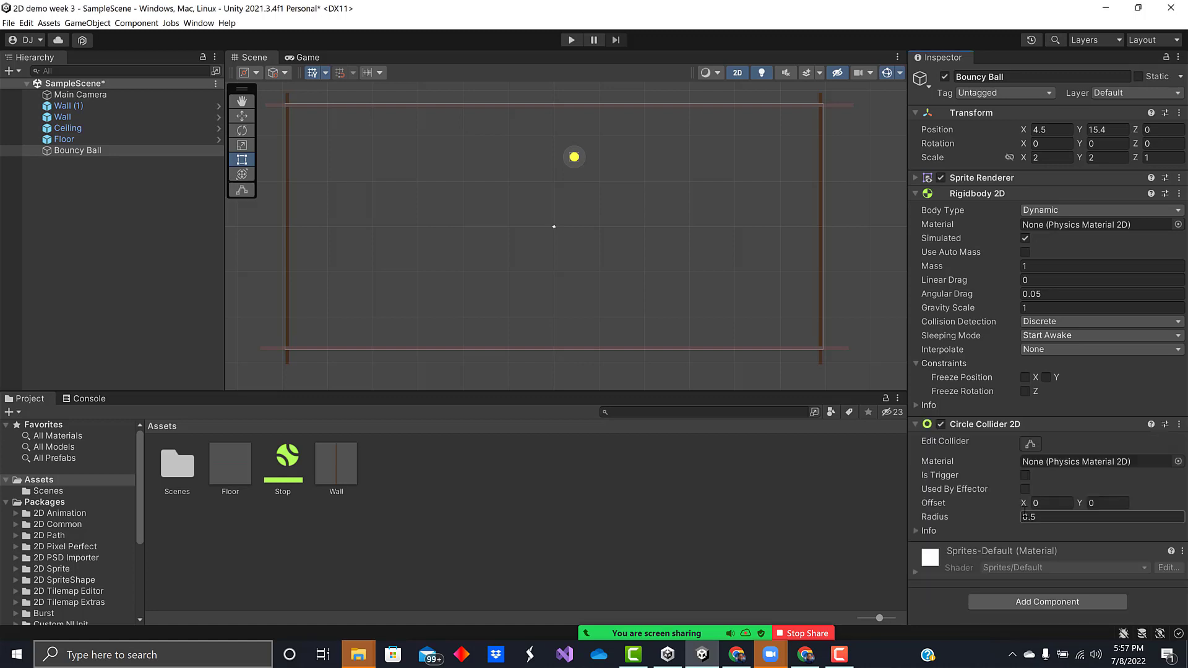
Create a Physics Material 2D named Bounce in the Assets folder and set its bounciness to 1
right_click(433, 462)
mouse_move(465, 197)
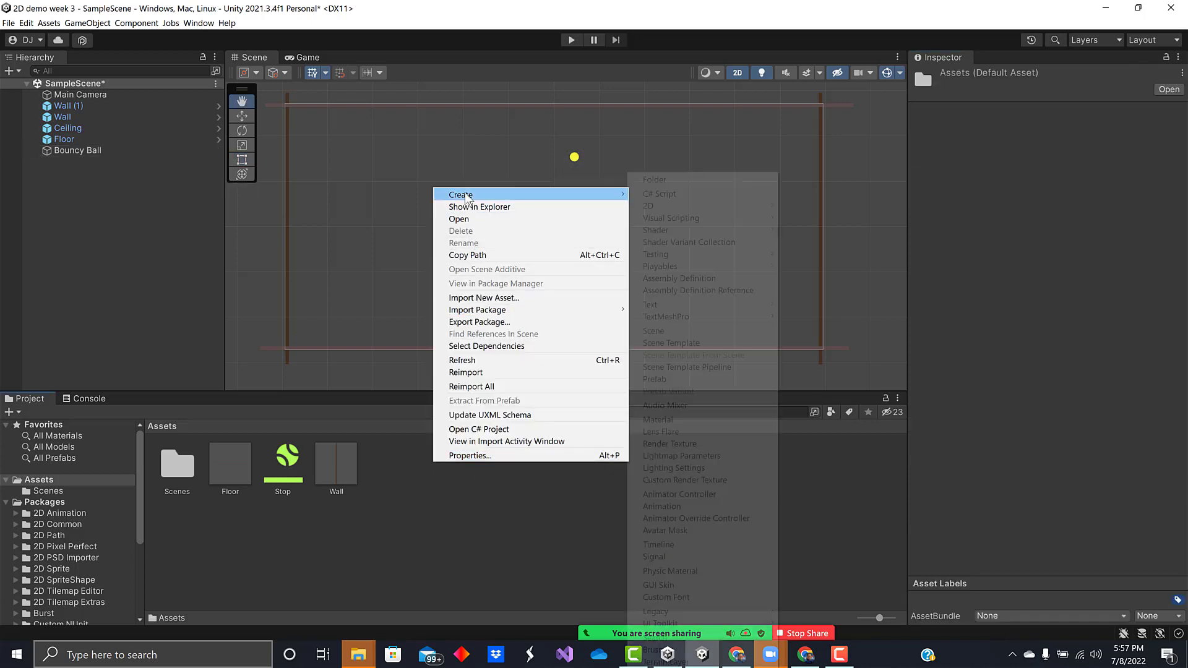
mouse_move(658, 206)
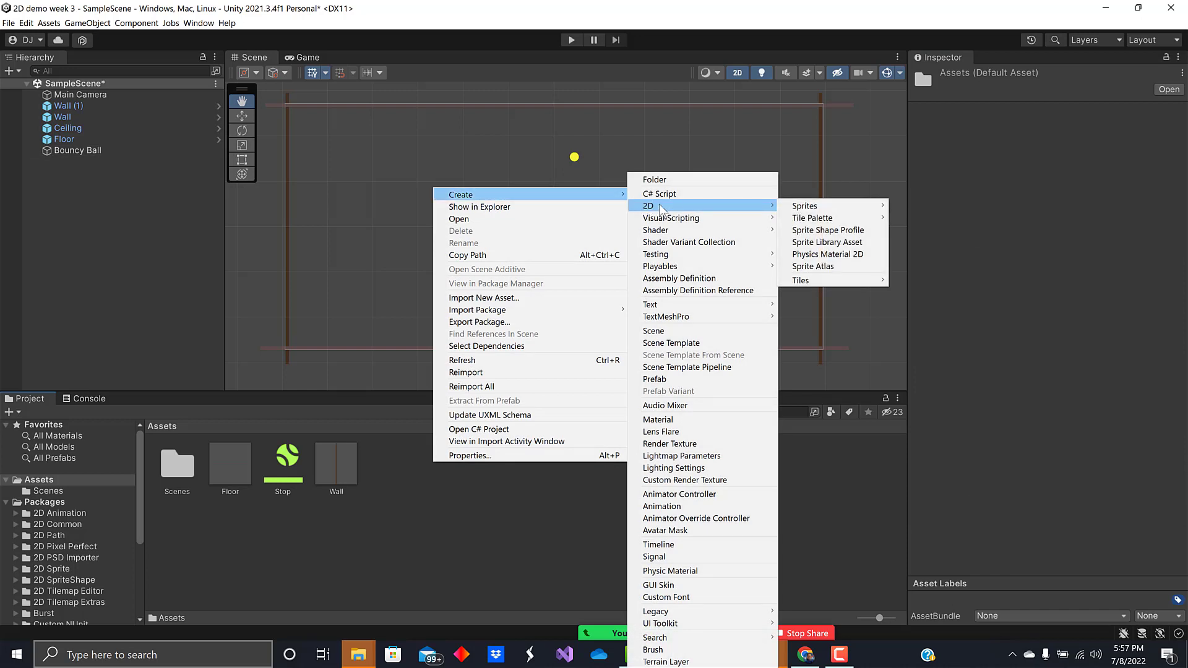
left_click(842, 255)
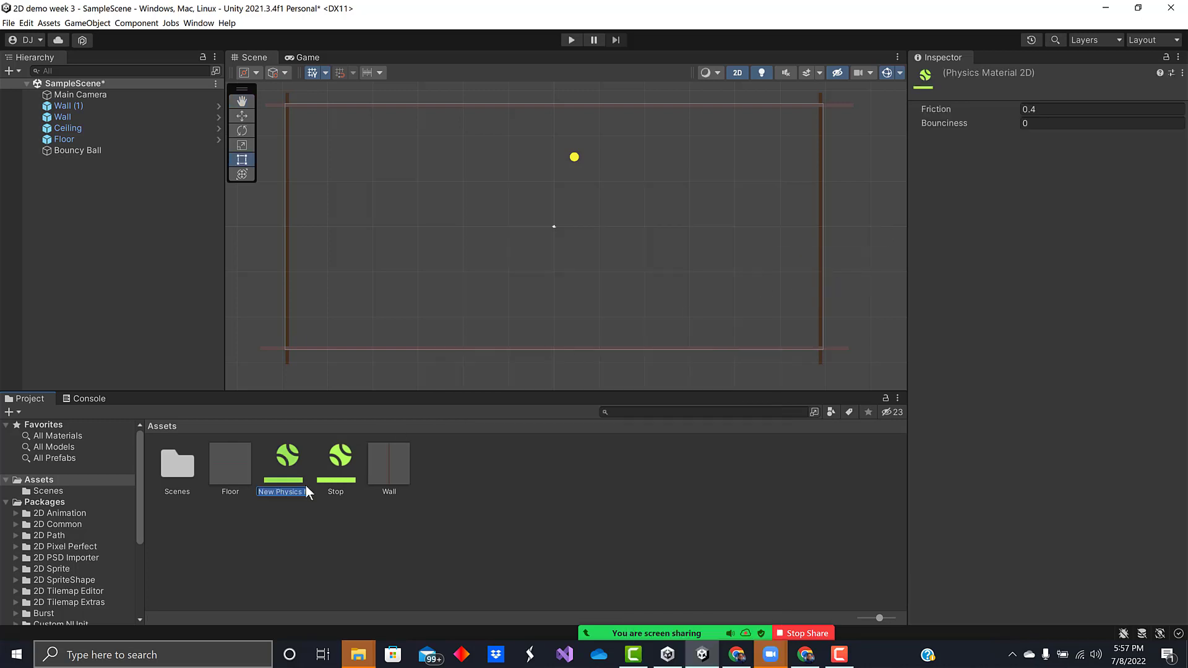
type("Bounce")
key("Return")
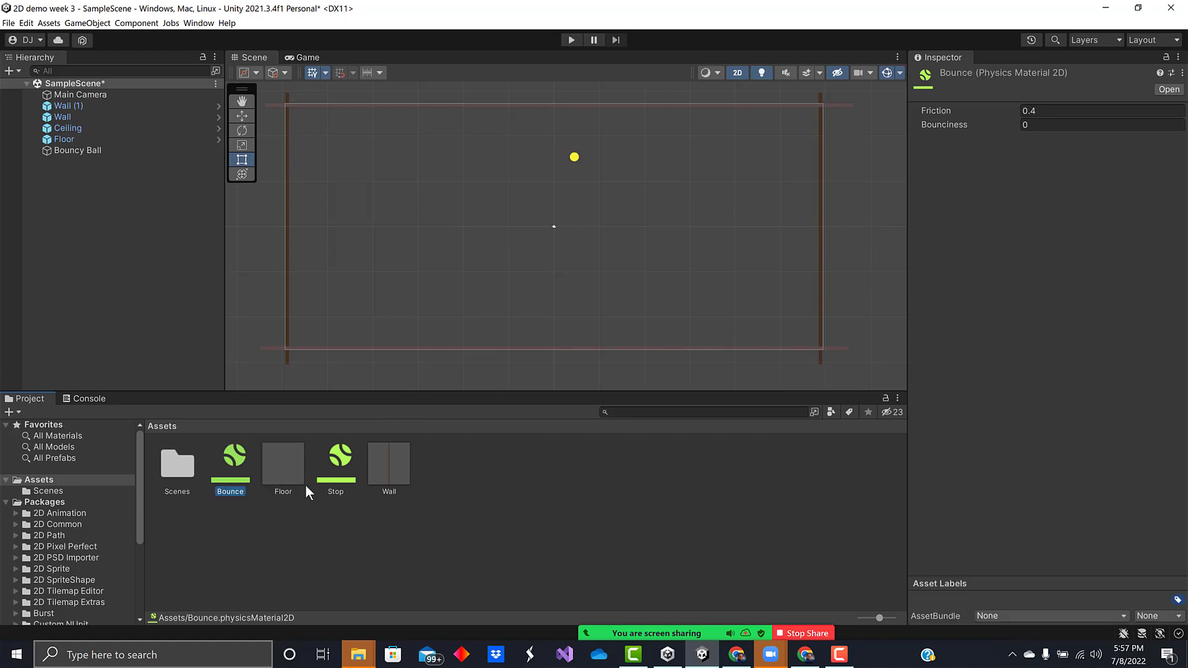
left_click(1024, 124)
type("1")
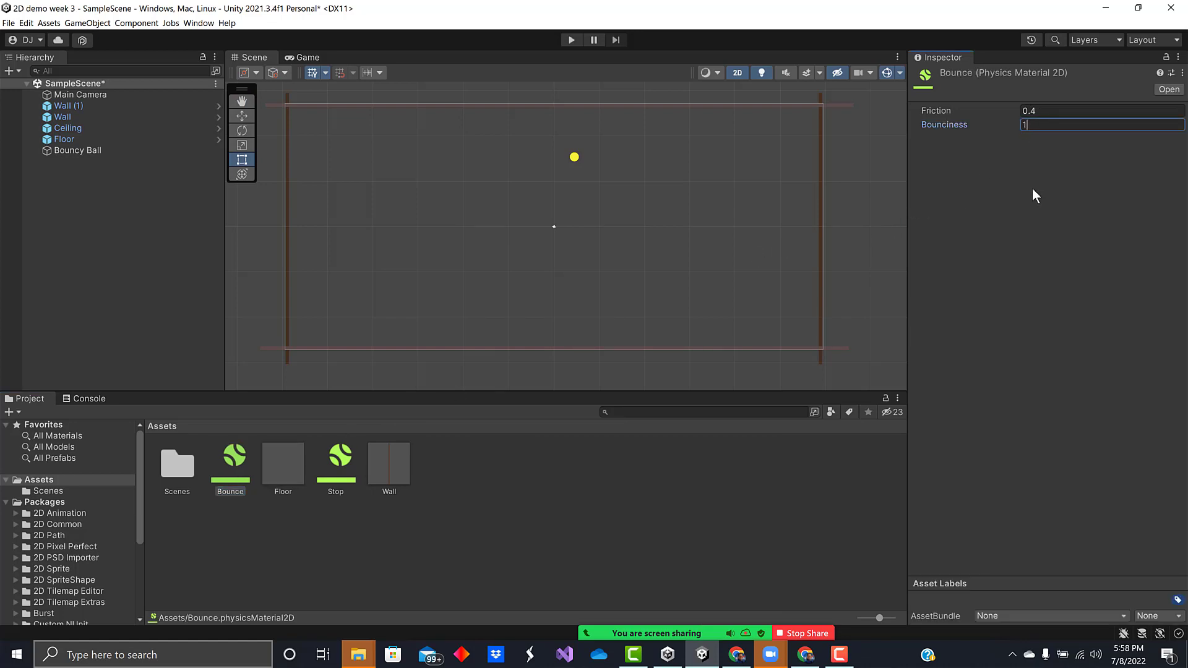
left_click(1028, 195)
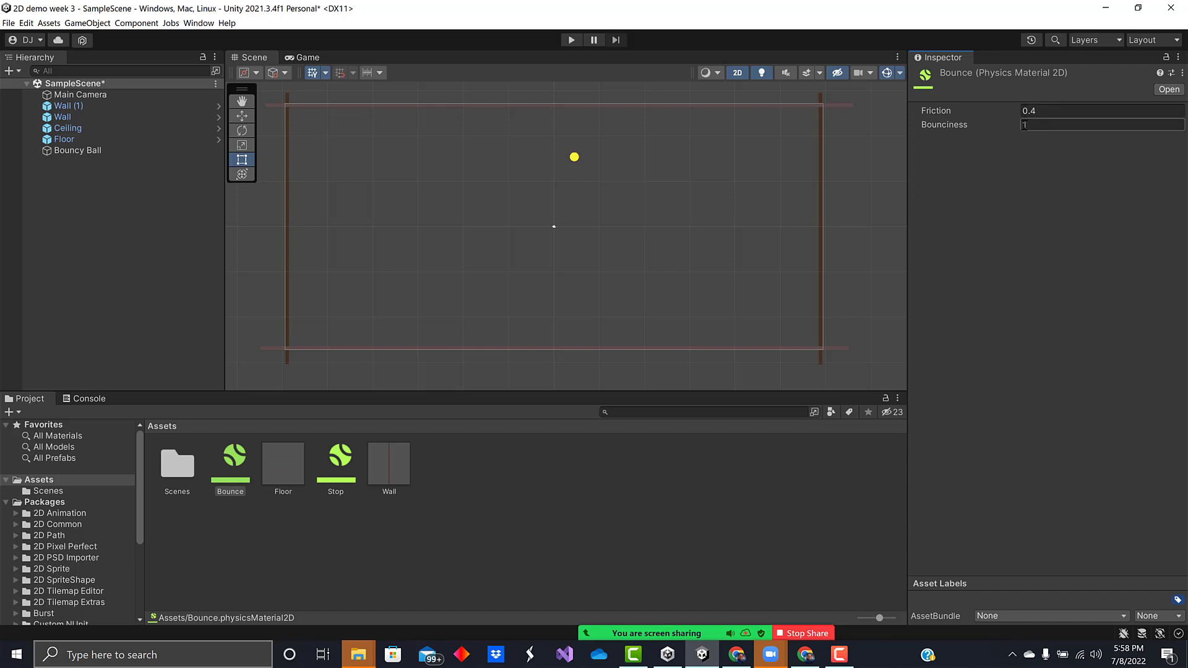
Try a bounciness of 111 on the Bounce material and restore it to 1
left_click(1030, 125)
type("111")
left_click(1028, 172)
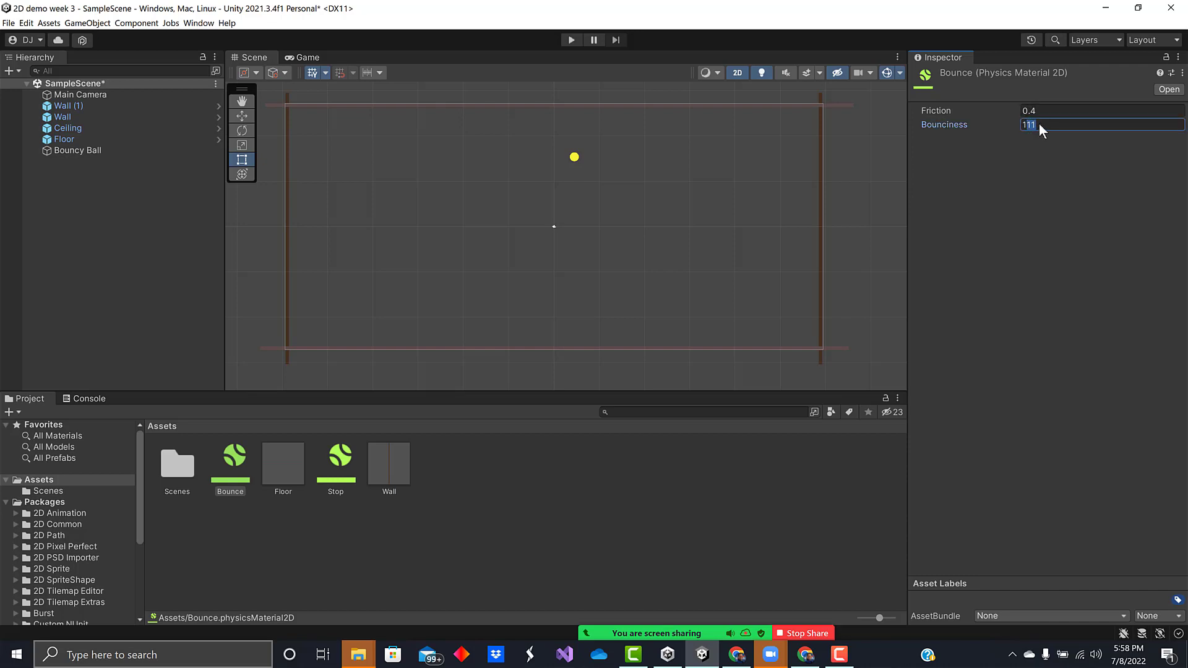
key("BackSpace")
left_click(977, 192)
Assign the Bounce physics material to the Bouncy Ball's Rigidbody 2D and Circle Collider 2D
left_click(83, 151)
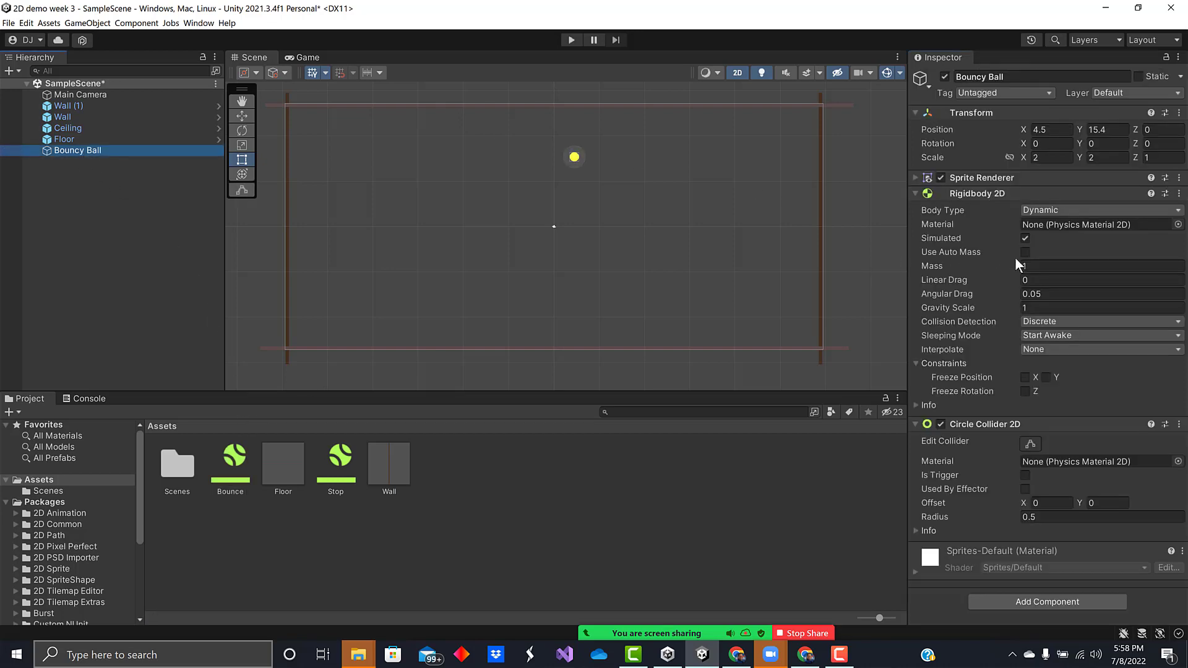
left_click_drag(234, 480, 1088, 230)
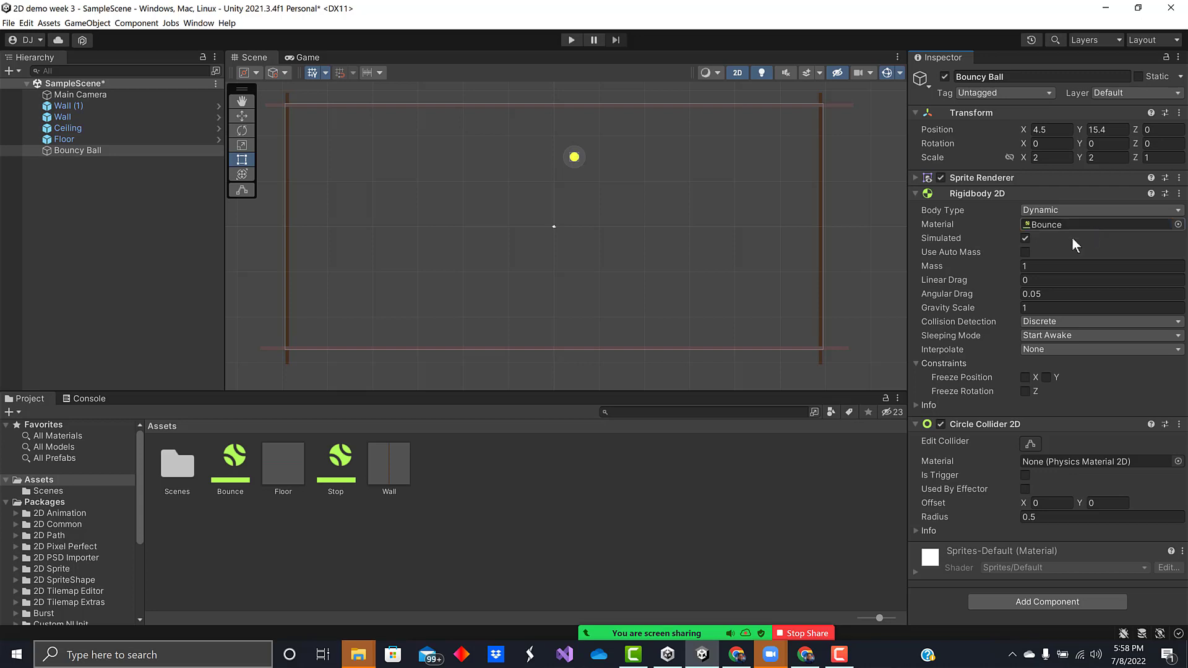
left_click_drag(234, 473, 1063, 465)
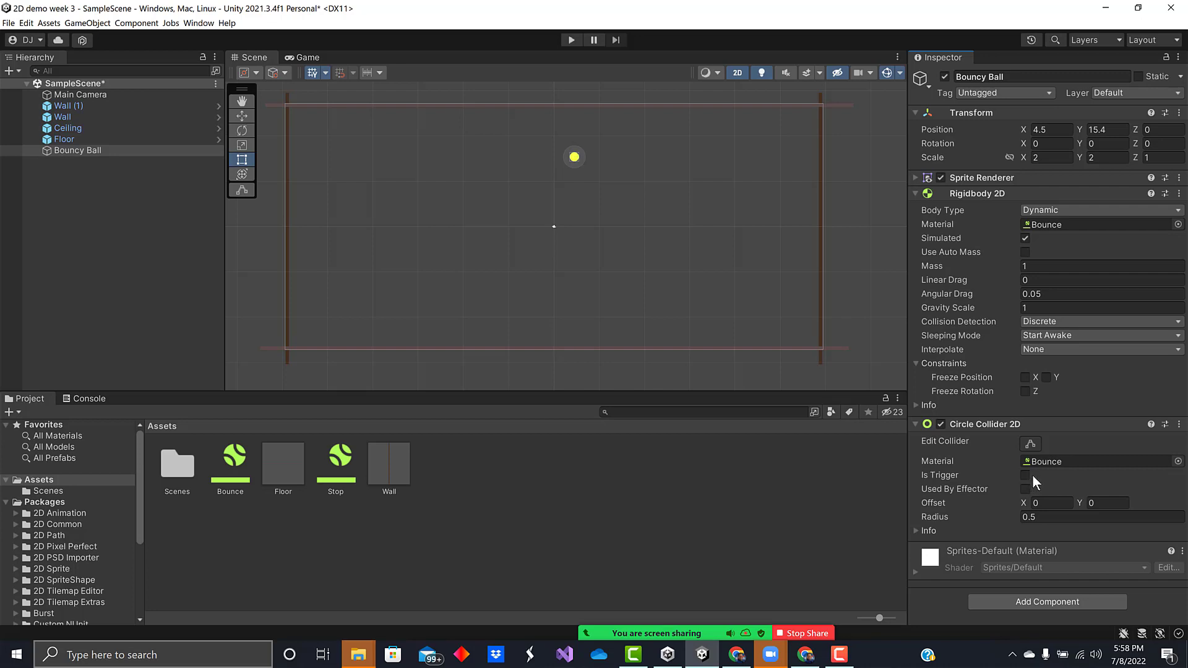
Run the scene to examine how the Bouncy Ball bounces with the Bounce material, and end the test
left_click(570, 40)
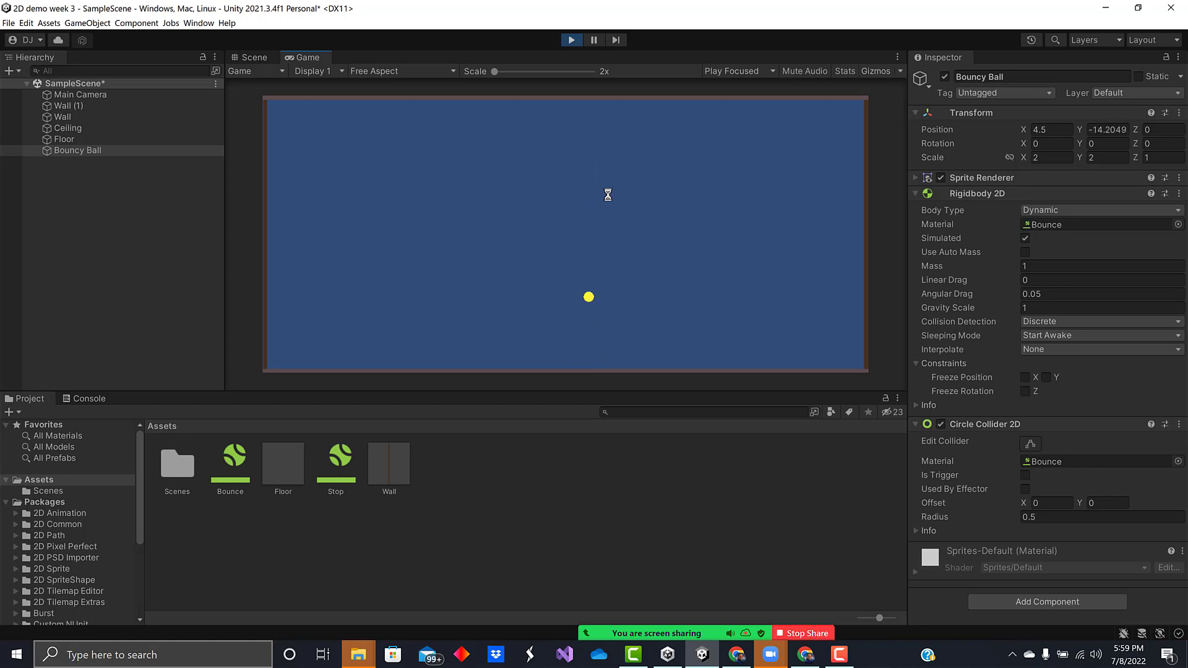
left_click(571, 40)
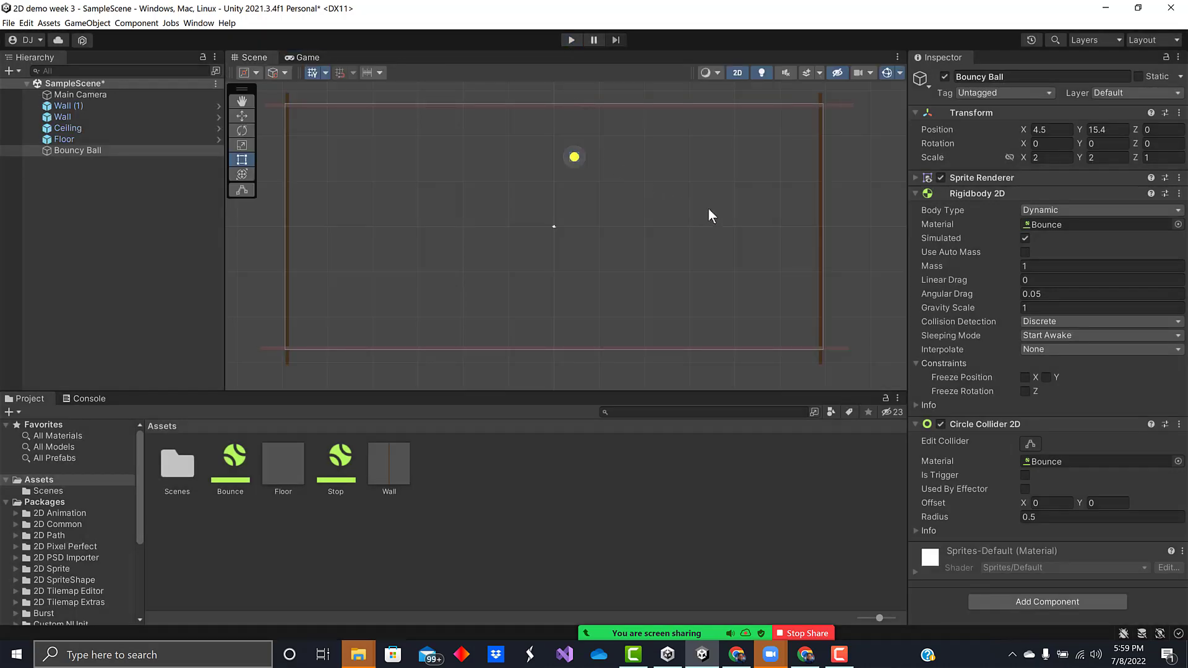
Set the Bouncy Ball's Rigidbody 2D mass to 5, save the scene and play-test the bounce
left_click(1039, 266)
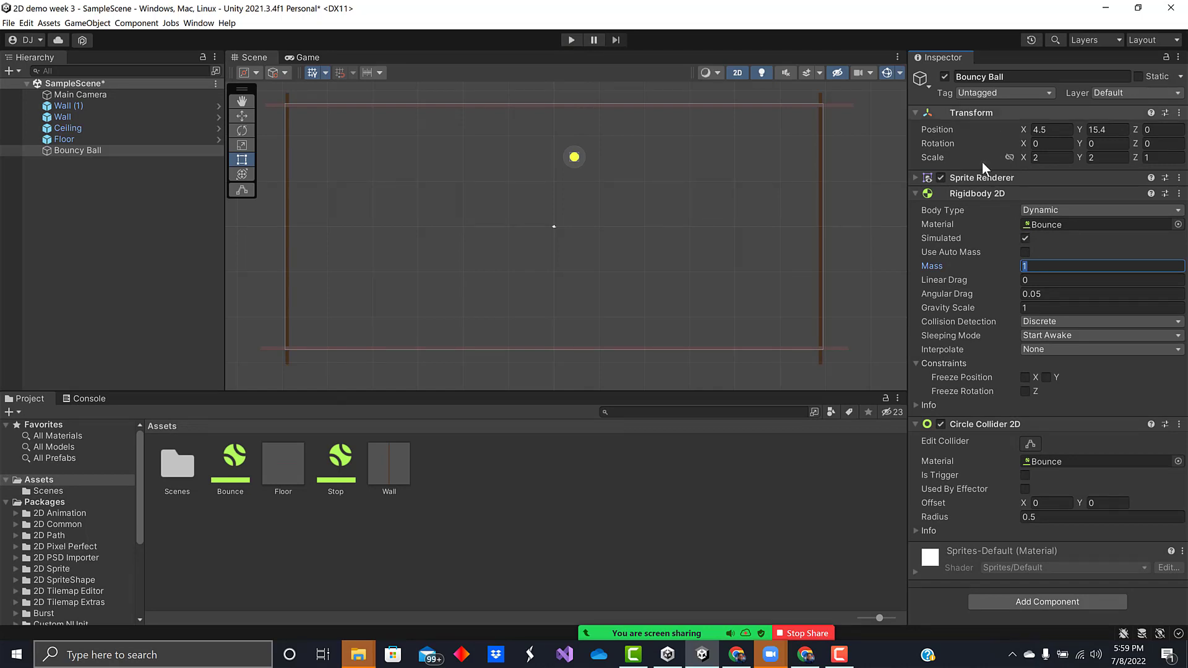
type("5")
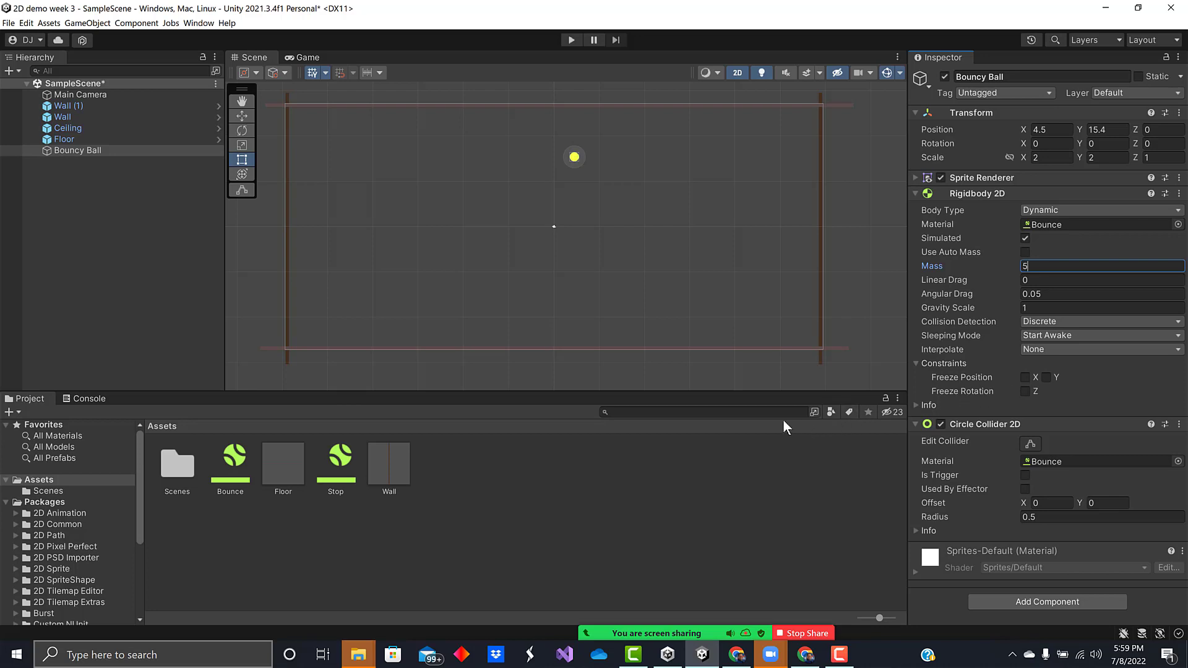
key("ctrl+s")
left_click(570, 40)
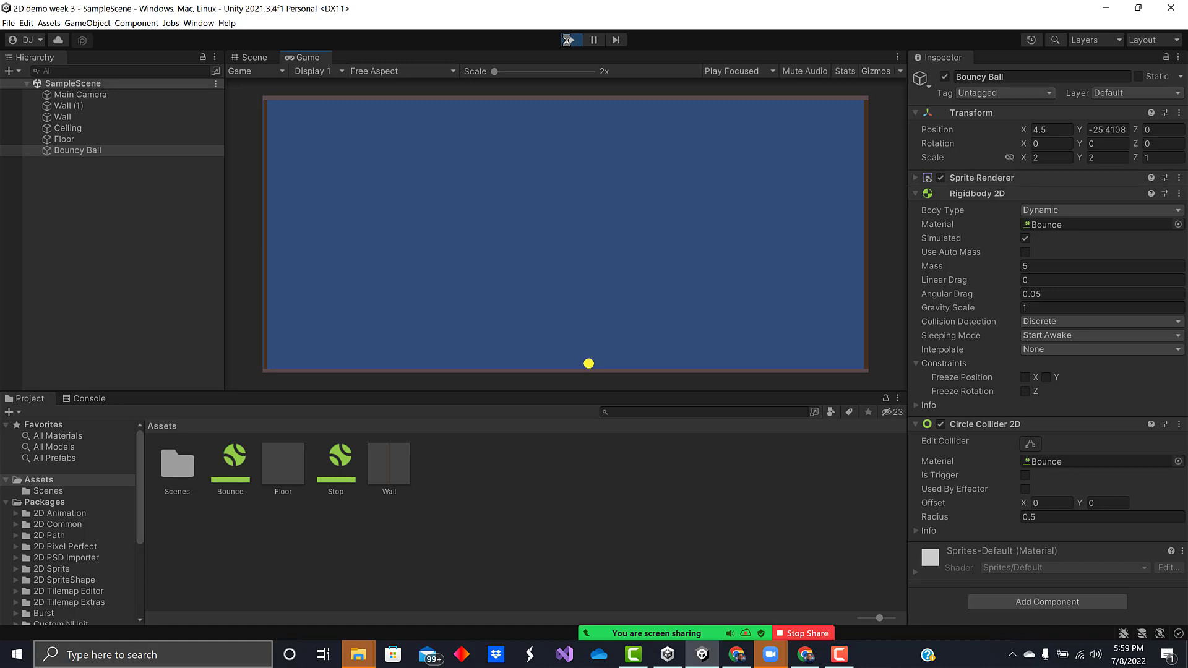
left_click(569, 40)
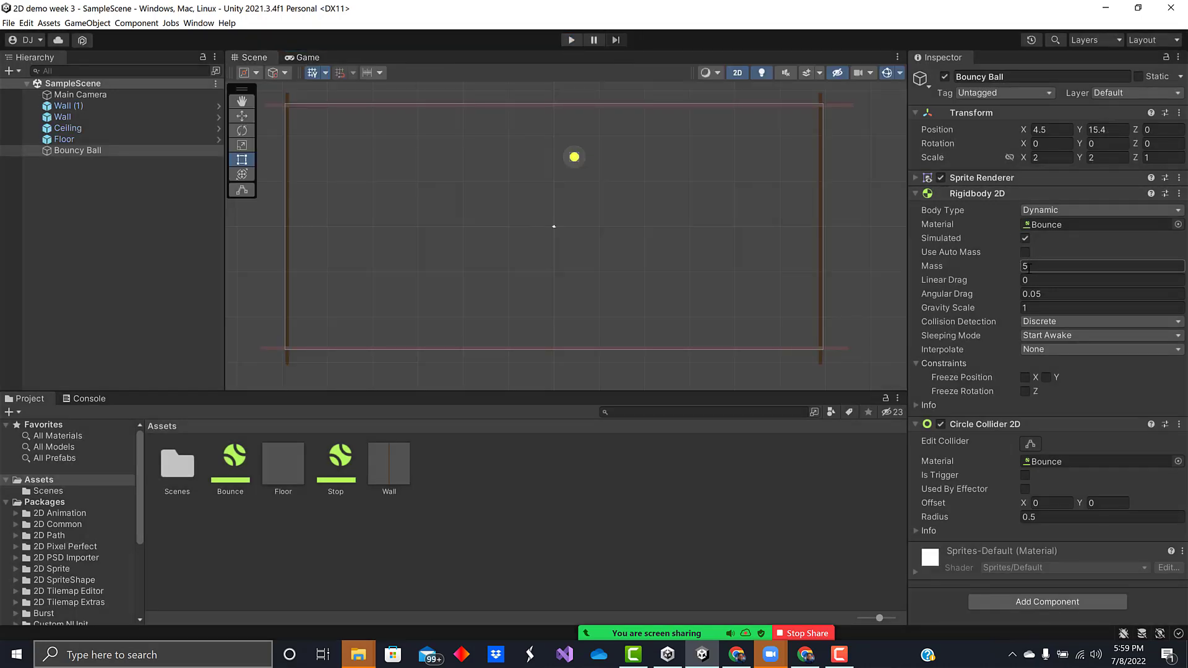
Set the Bouncy Ball's mass to 2 and move the ball to about X -21.2, Y 23.2
left_click(1026, 266)
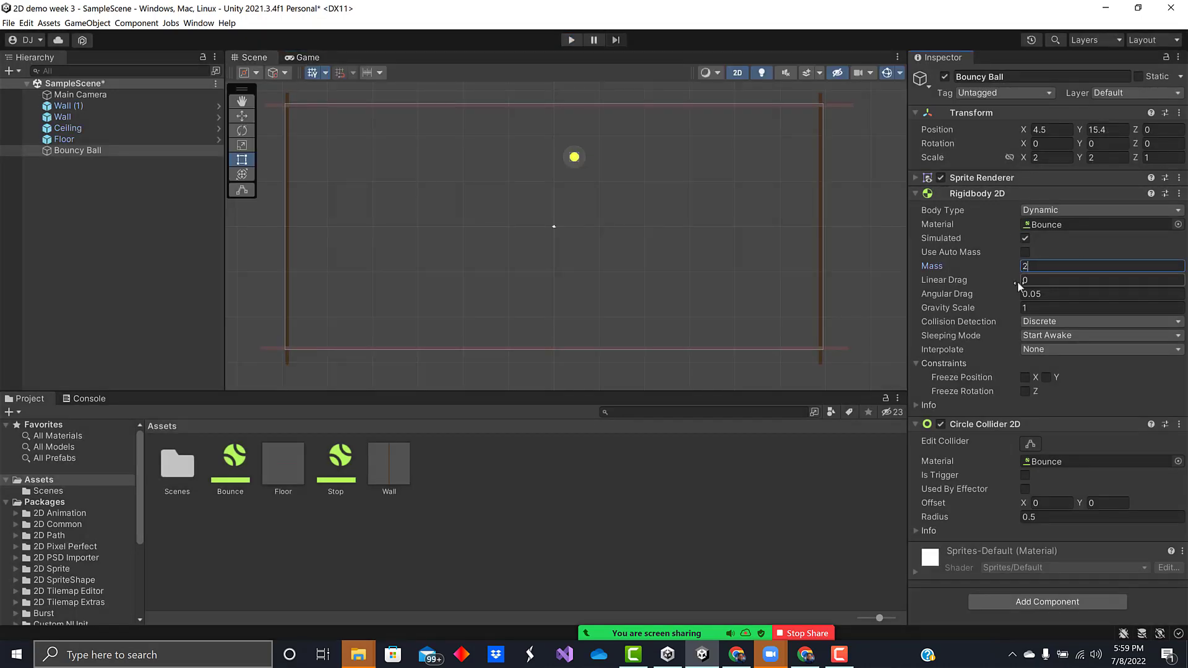
left_click(725, 487)
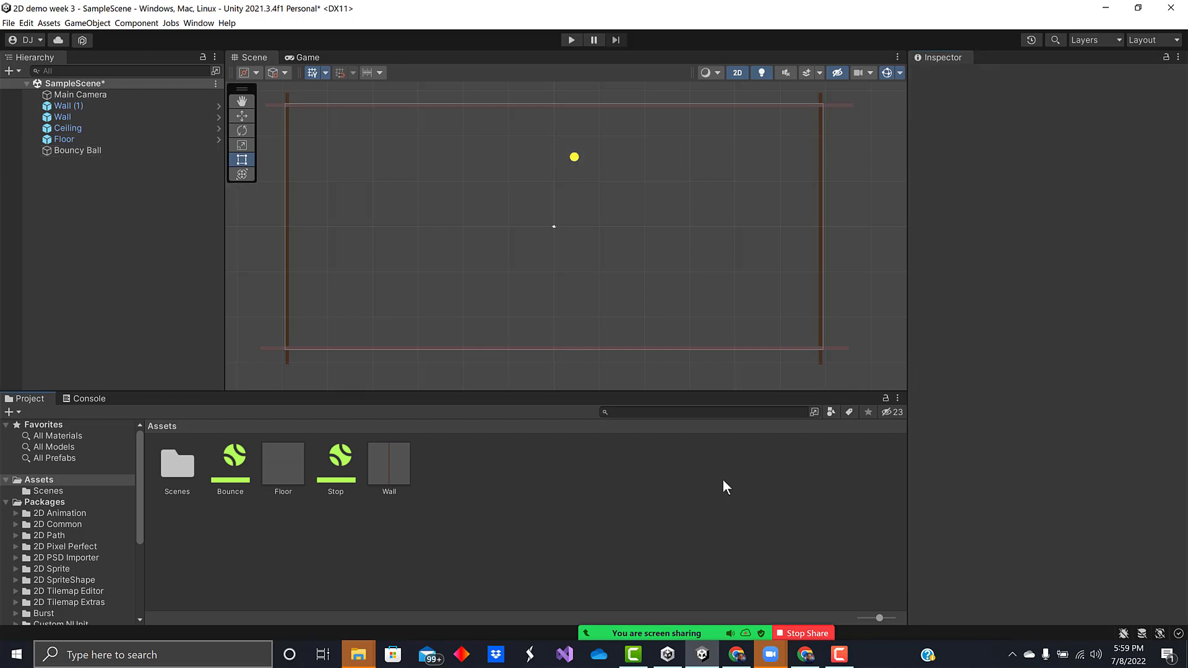
left_click(573, 158)
left_click_drag(573, 158, 458, 121)
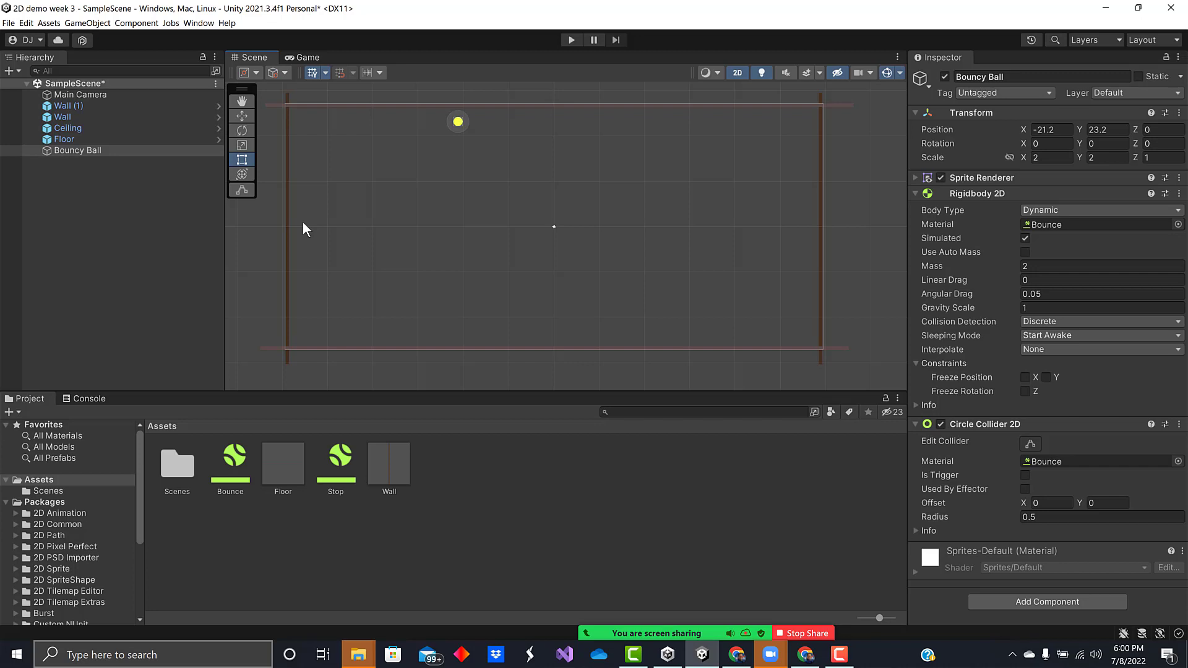
Create a 2D circle sprite object in the scene
left_click(123, 224)
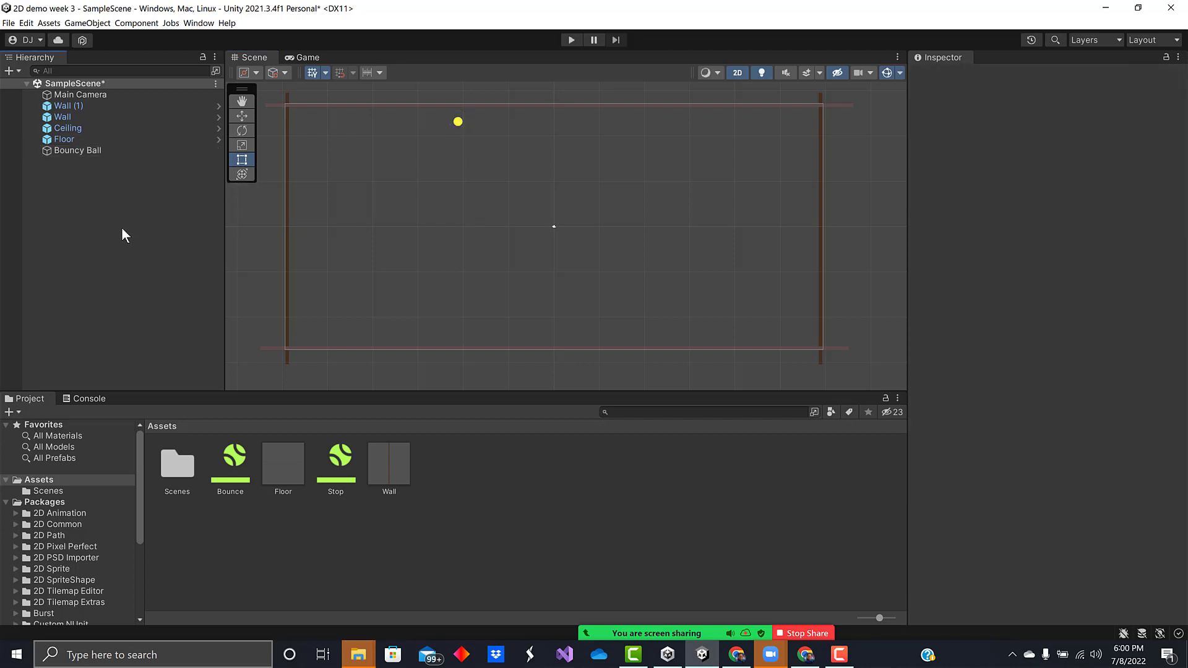
right_click(113, 238)
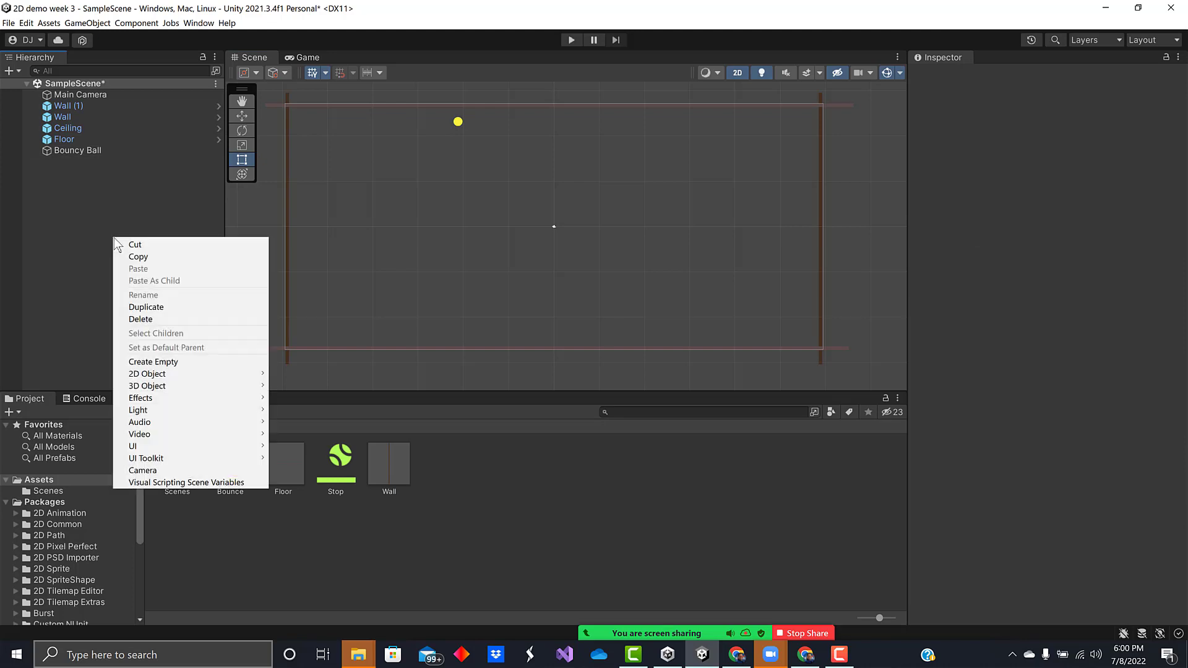
mouse_move(190, 373)
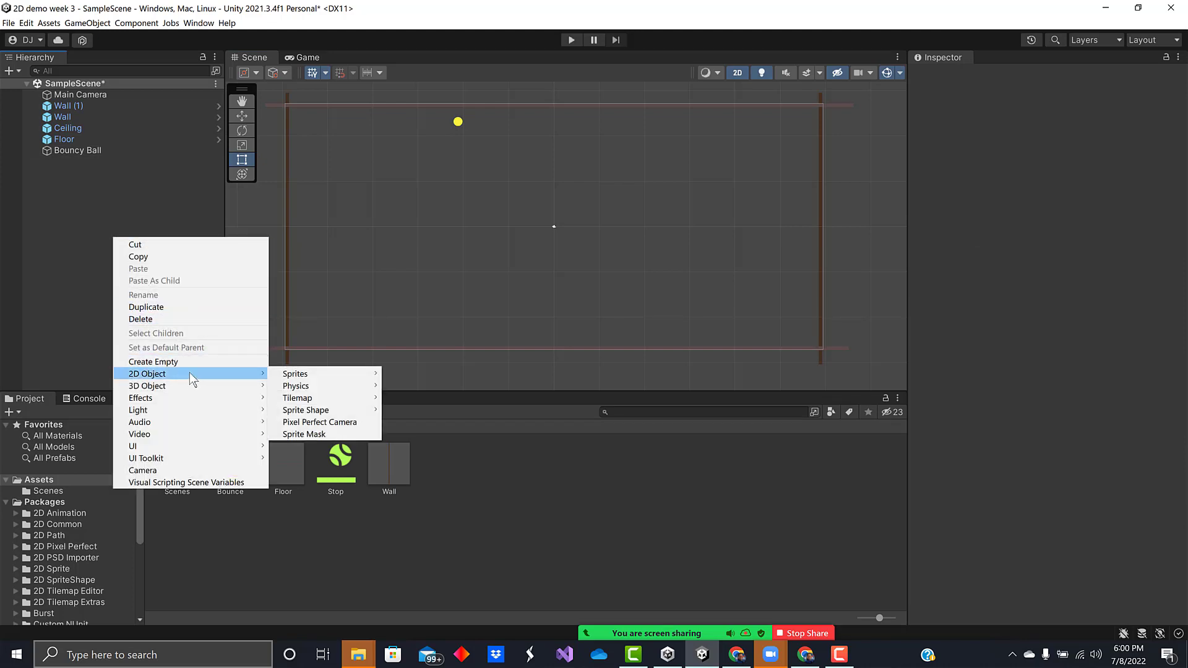
mouse_move(316, 372)
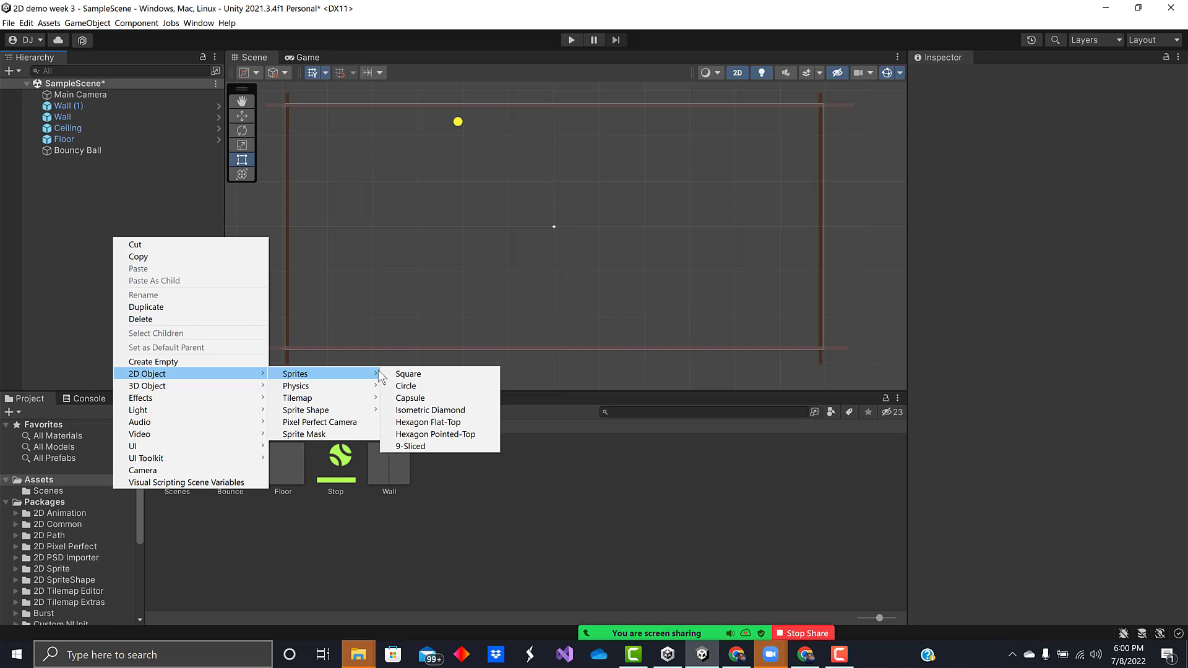
left_click(414, 387)
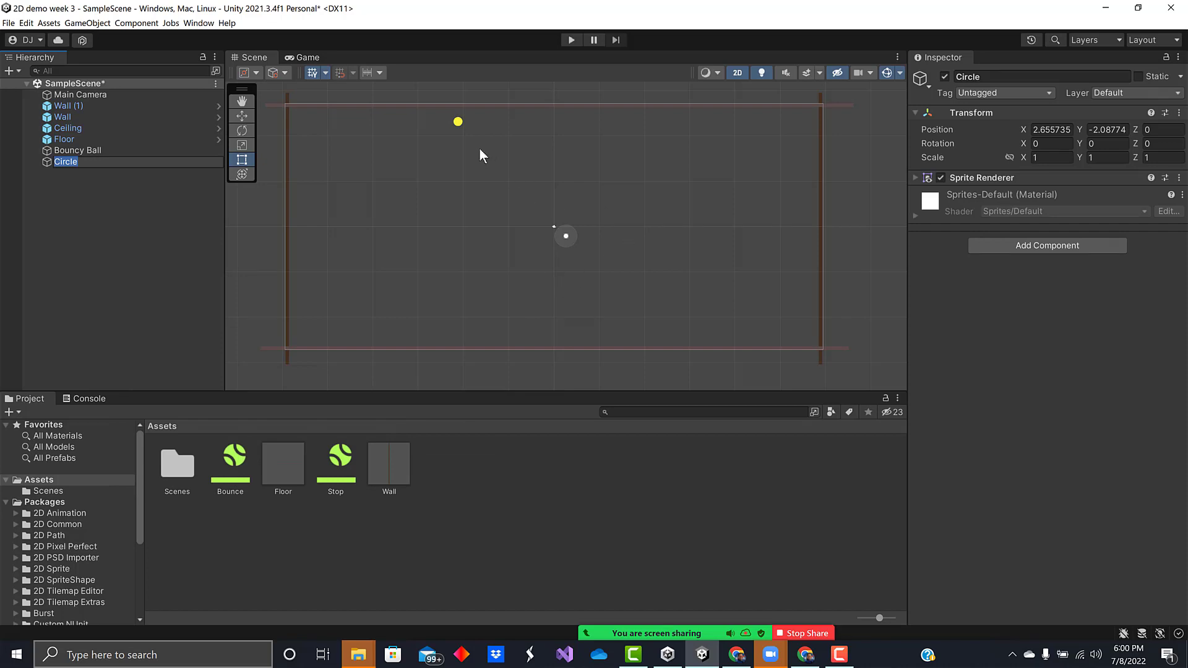
Set the new circle's X and Y scale to 3
left_click(1035, 157)
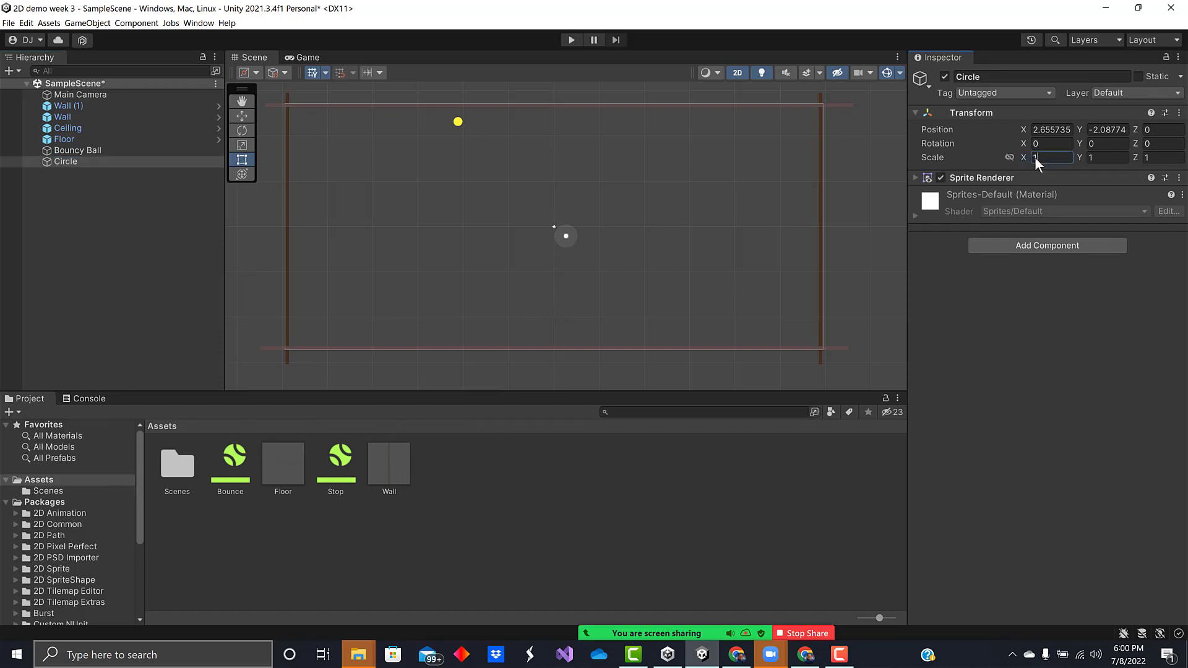
type("3")
key("Tab")
type("3")
left_click(994, 300)
Change the circle's Sprite Renderer color to light green, hex 74F858
left_click(915, 178)
left_click(1179, 210)
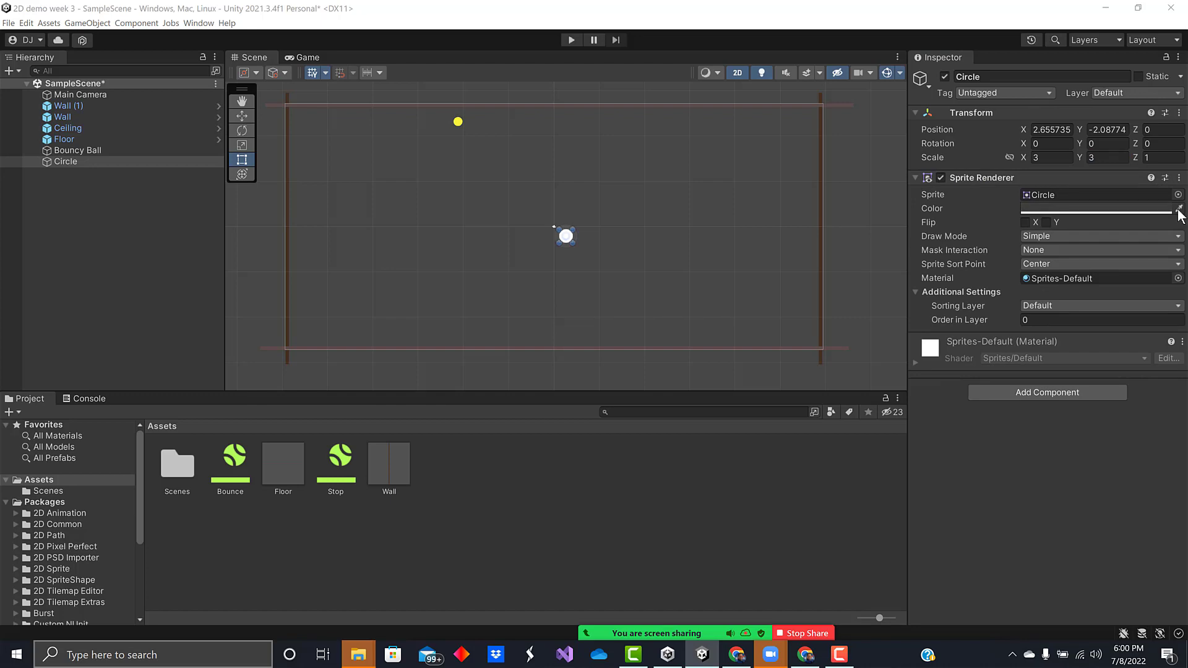
left_click(1169, 209)
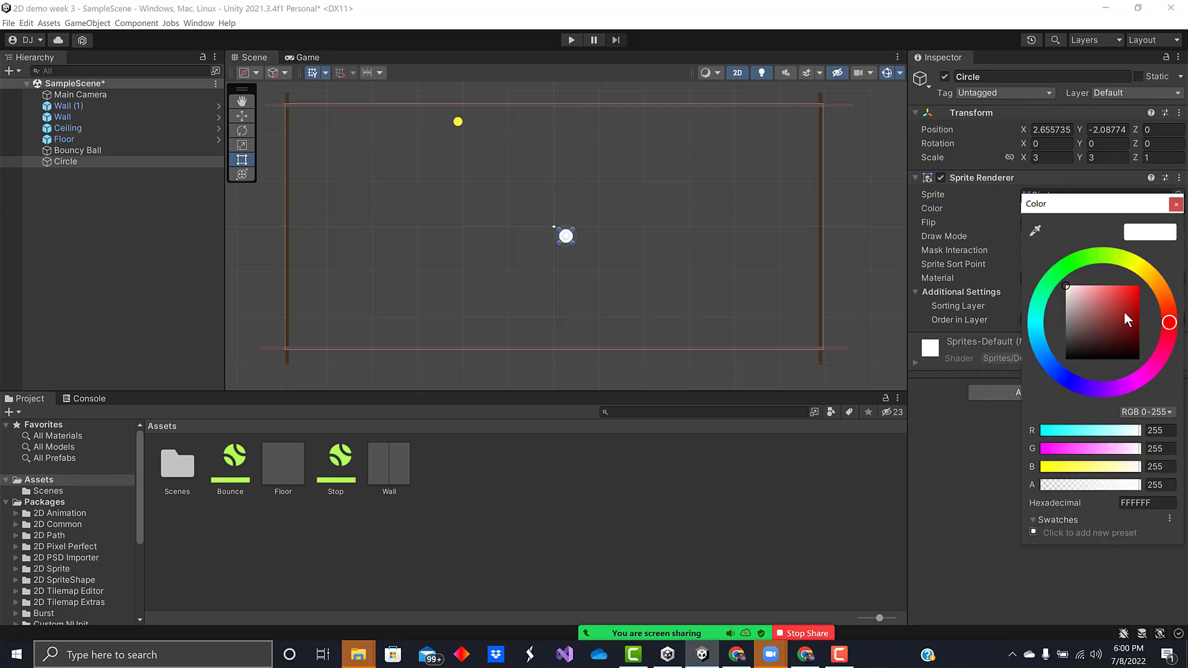
left_click(1079, 258)
left_click(1113, 288)
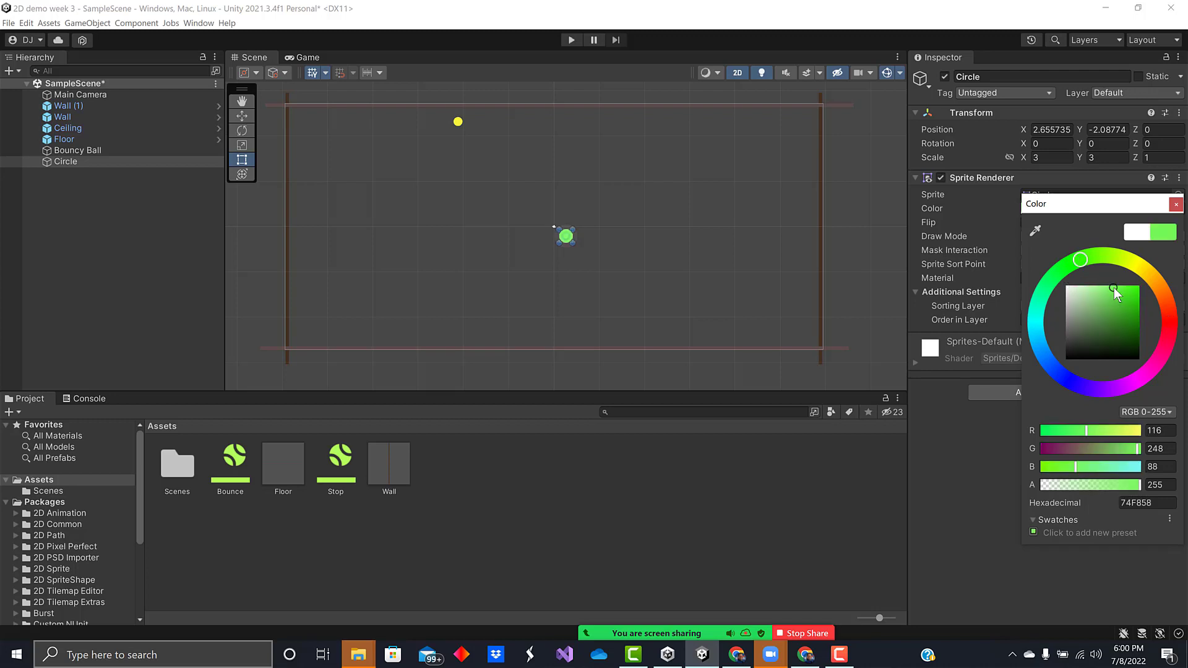
left_click(637, 312)
Move the green circle inside the walls to about X -22.6, Y -4.4 and store it as a prefab in the Assets folder
left_click_drag(565, 239, 509, 236)
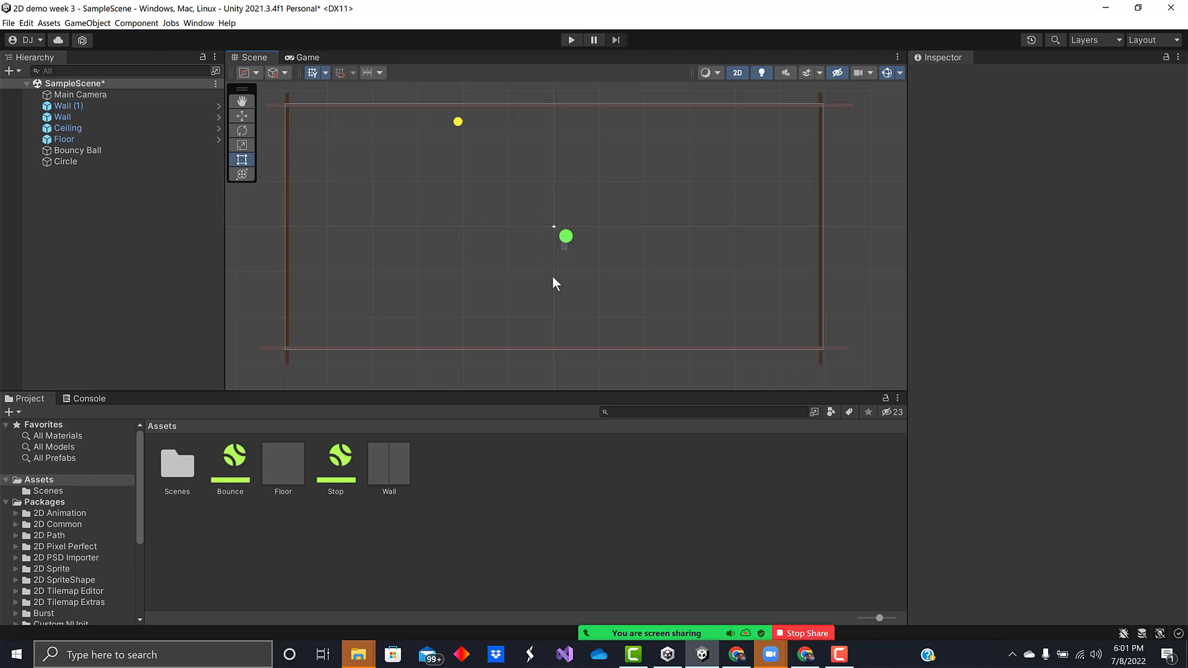
left_click_drag(552, 277, 530, 363)
left_click(65, 162)
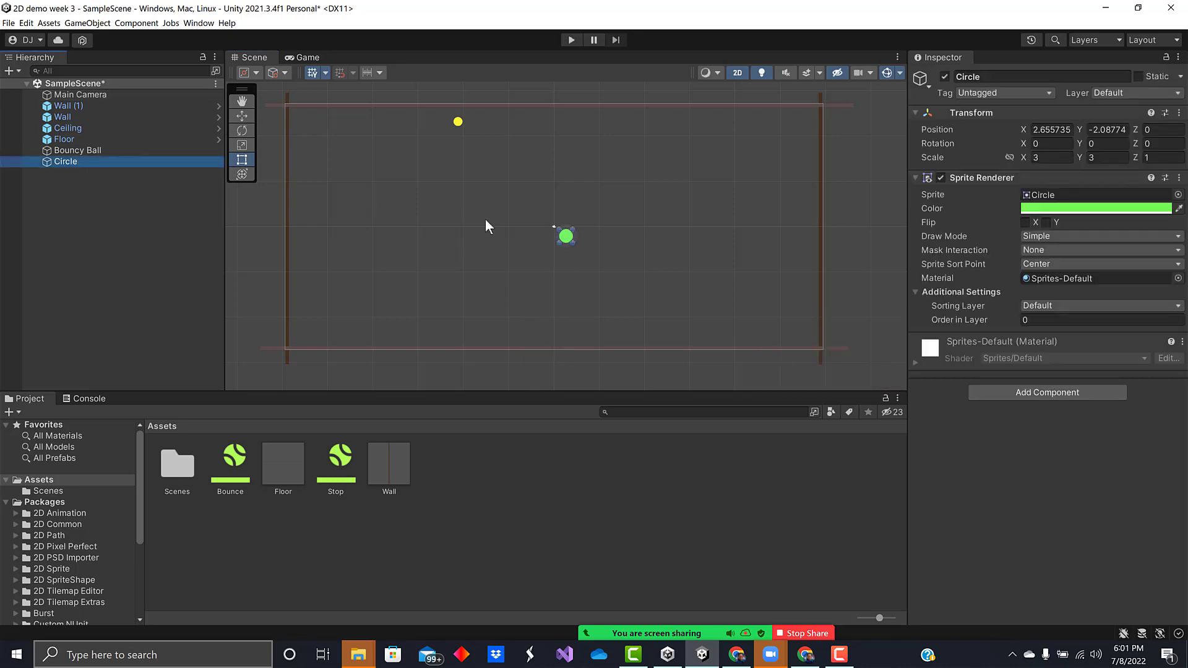
left_click_drag(569, 242, 454, 465)
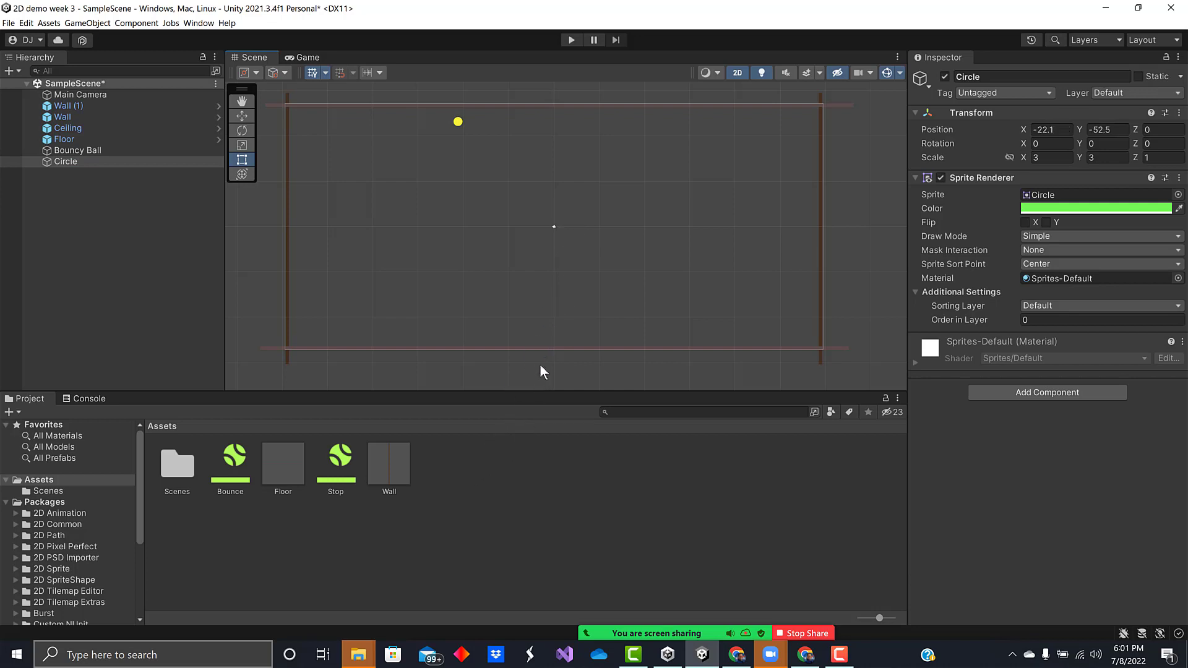
left_click(69, 162)
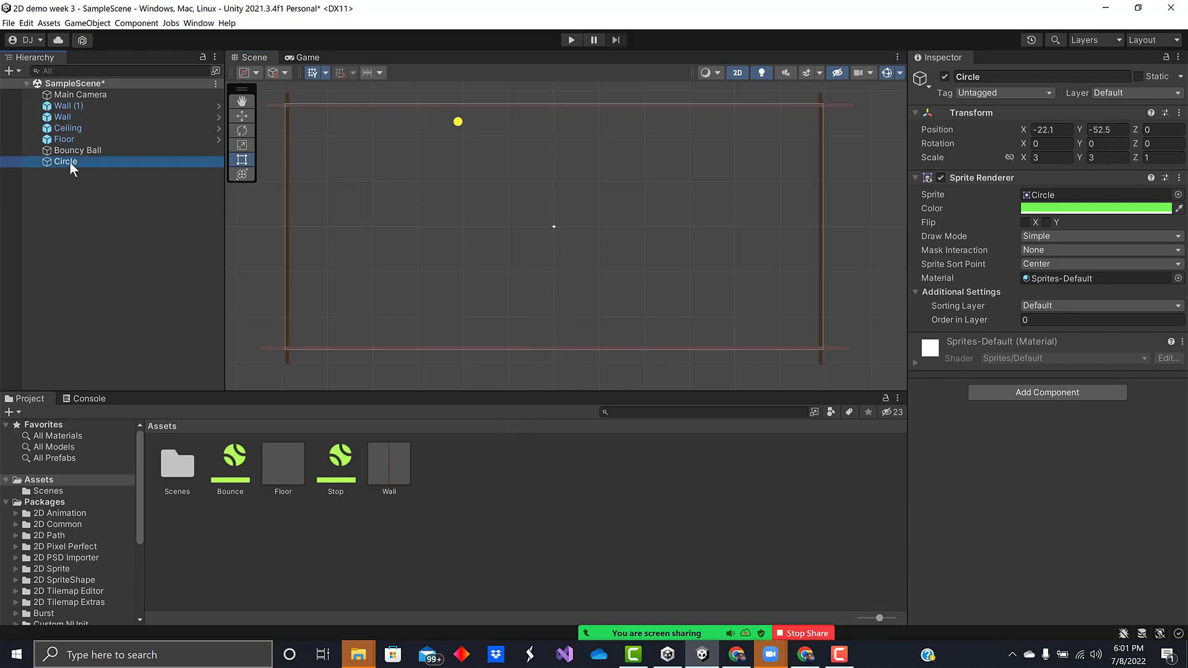
scroll(483, 254, "down", 4)
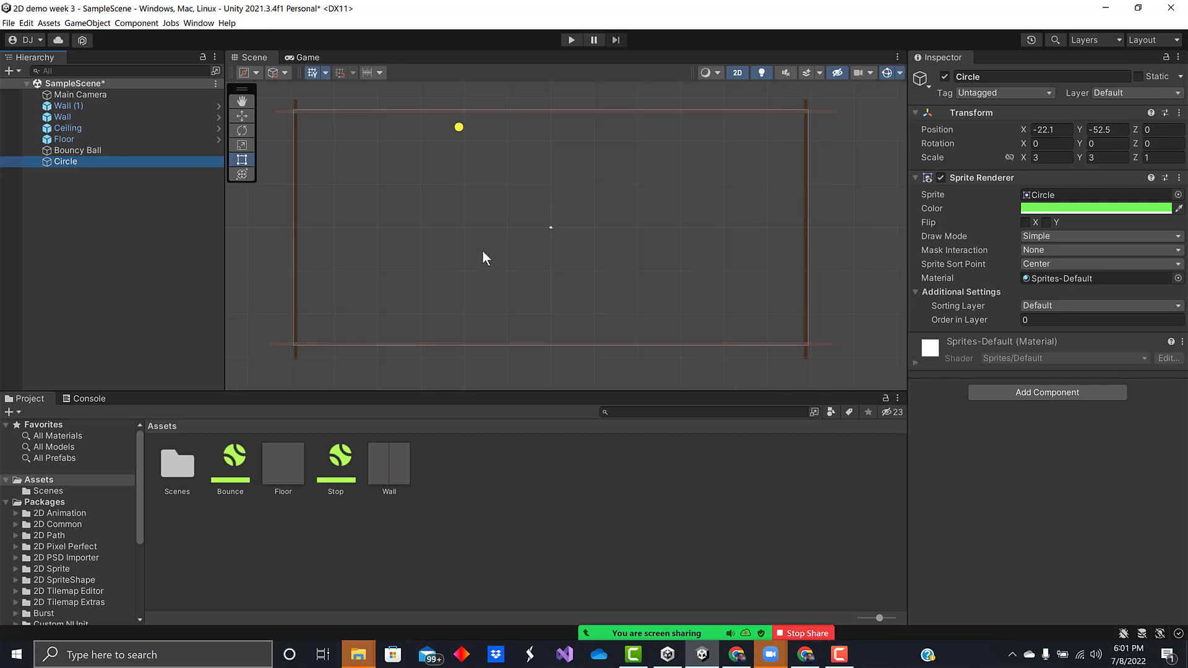
left_click_drag(469, 369, 465, 255)
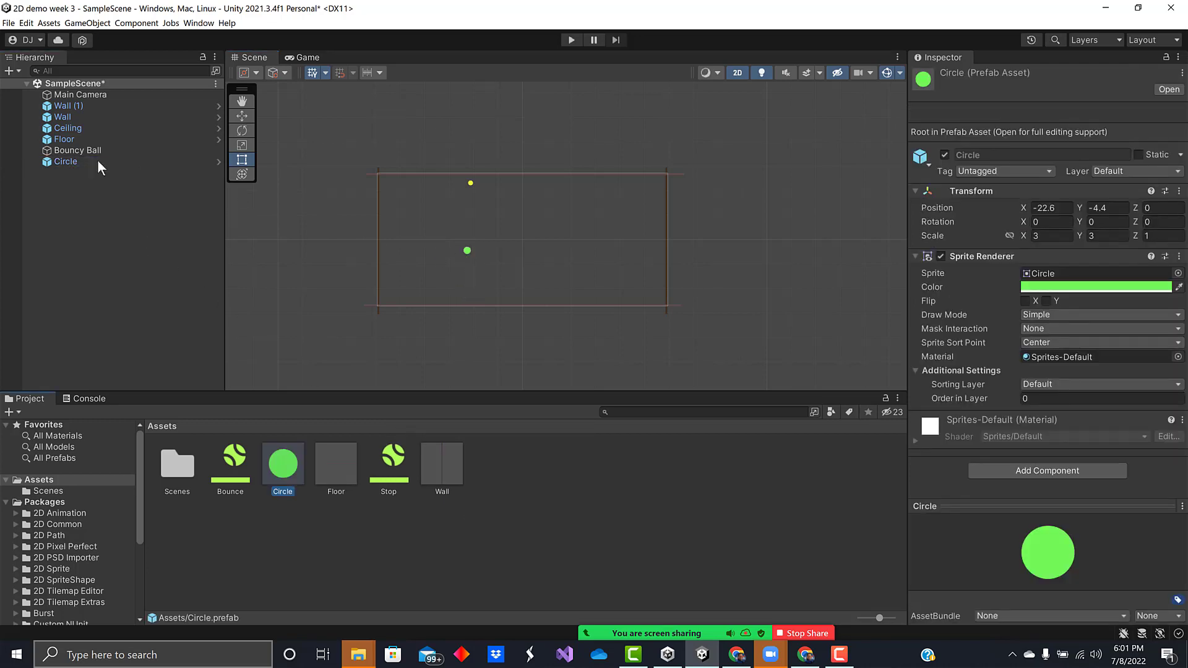
Delete the green Circle instance from the scene, keeping its prefab
left_click(65, 161)
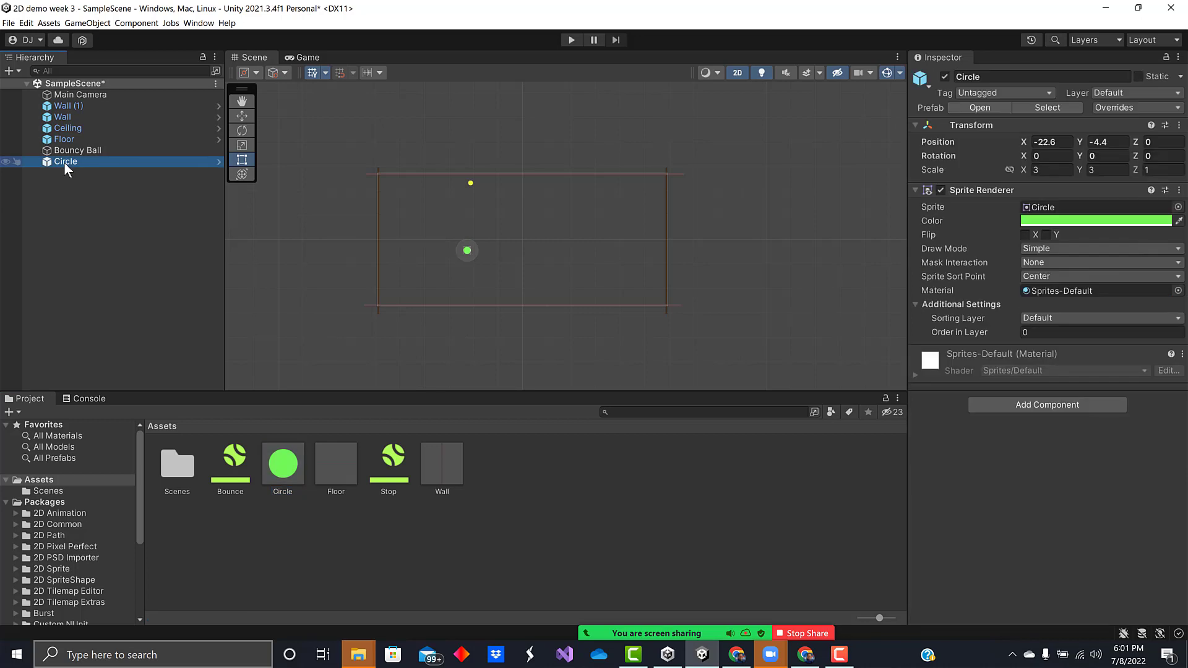
key("Delete")
scroll(313, 228, "up", 5)
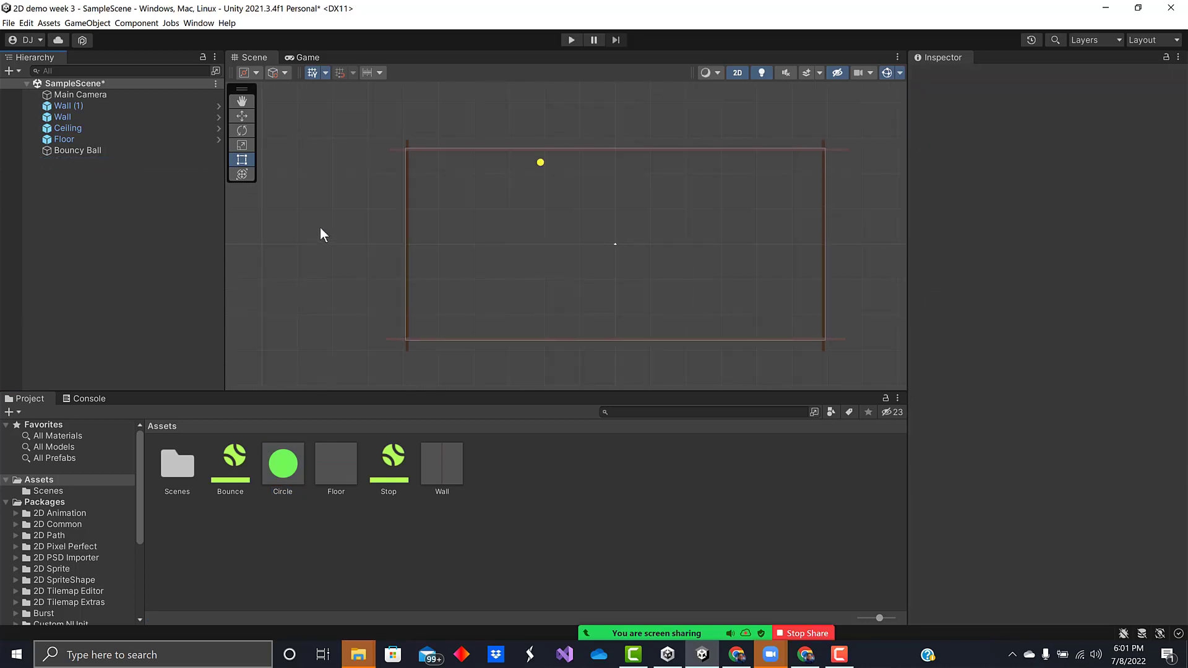
middle_click_drag(527, 250, 427, 226)
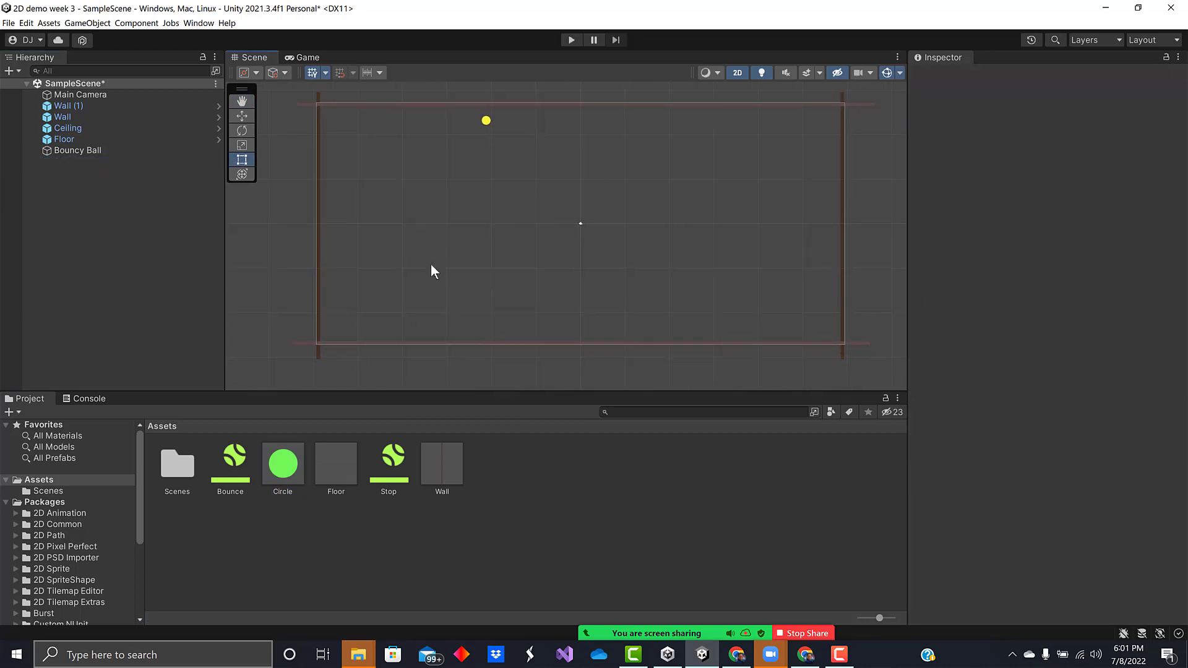
Add a Circle Collider 2D to the Circle prefab and assign the Bounce physics material to it
left_click(283, 467)
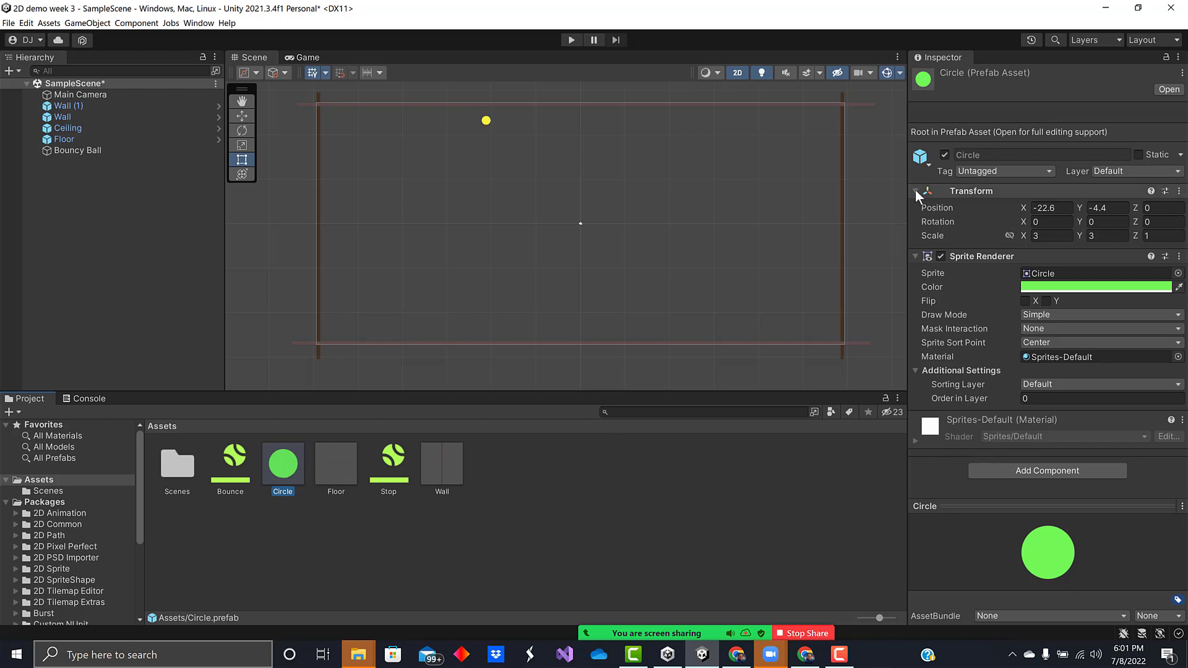
left_click(914, 255)
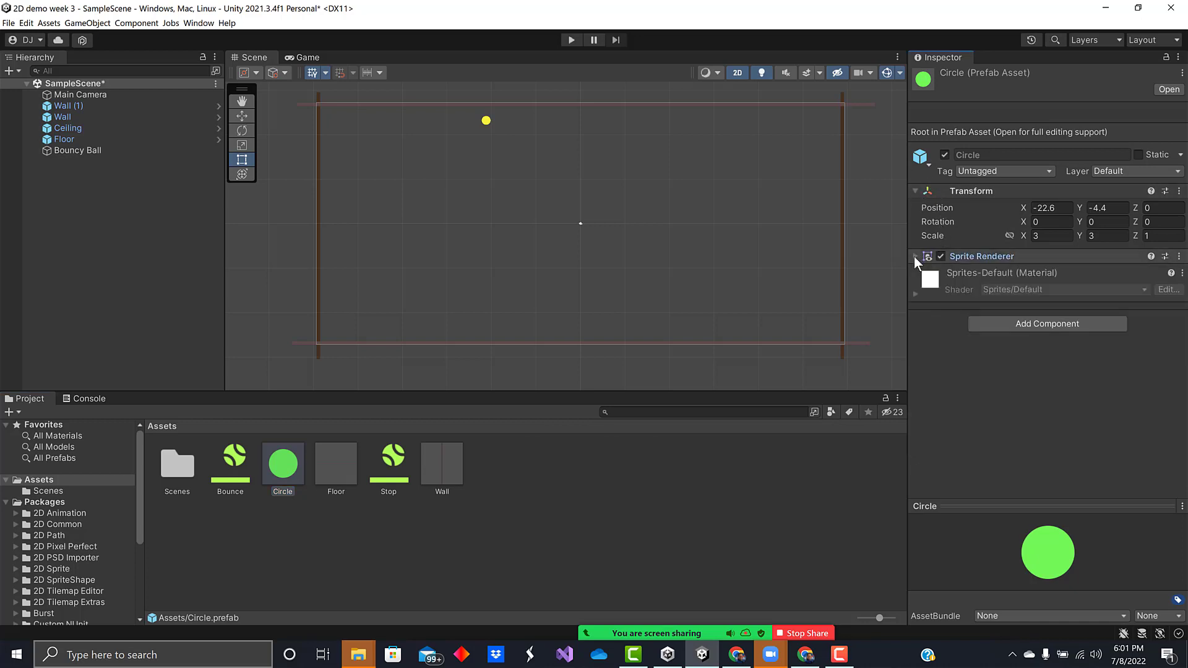
left_click(1041, 323)
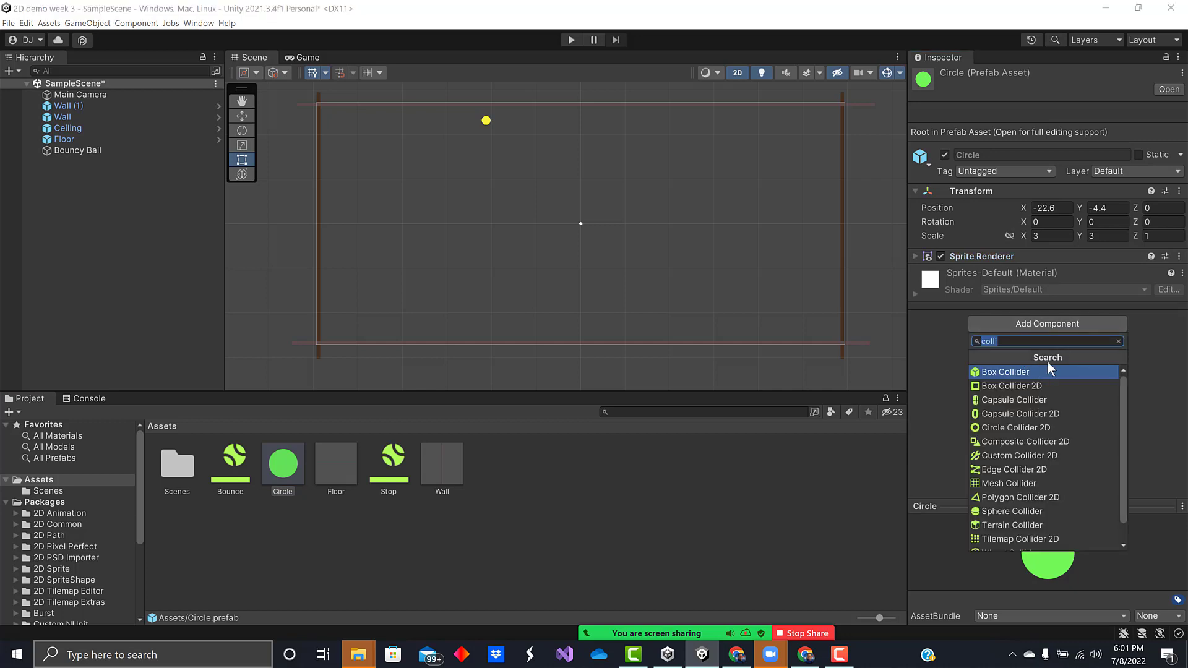
left_click(1019, 428)
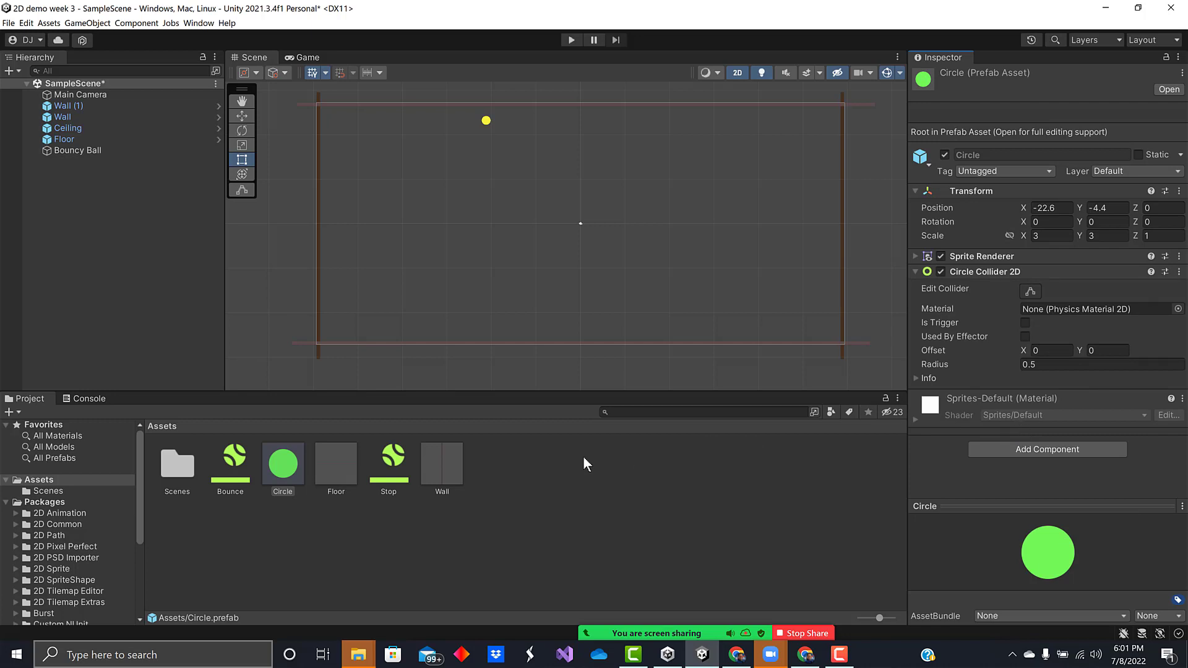
left_click_drag(234, 458, 1053, 311)
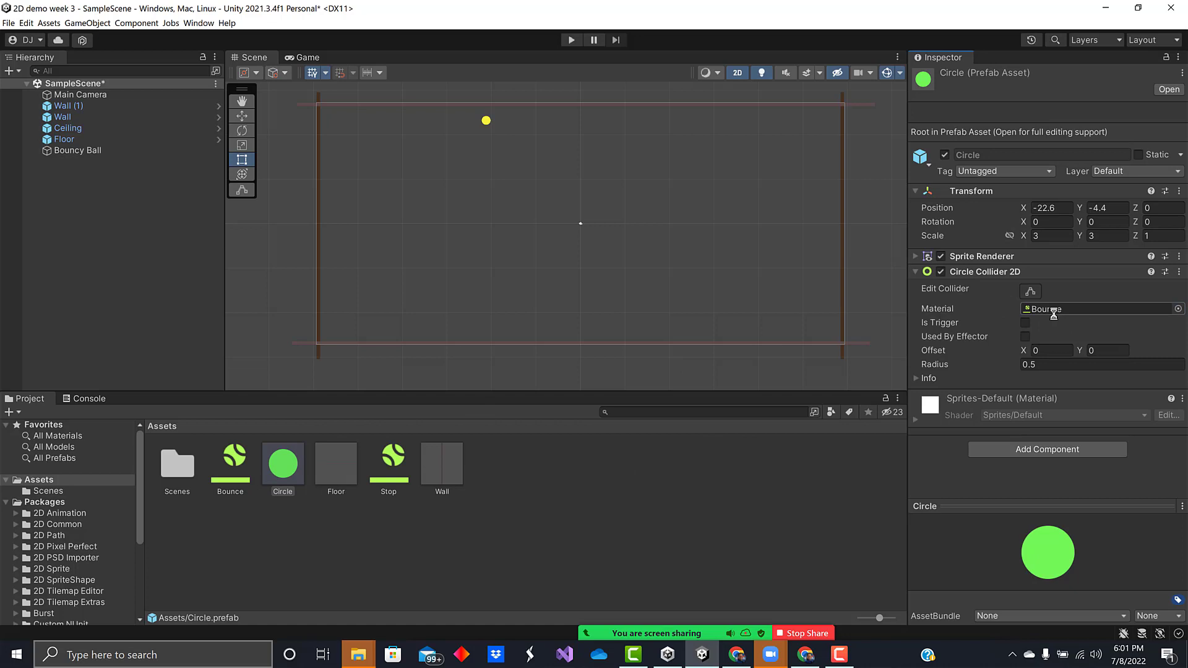
Add a Rigidbody 2D component to the Circle prefab
left_click(1044, 452)
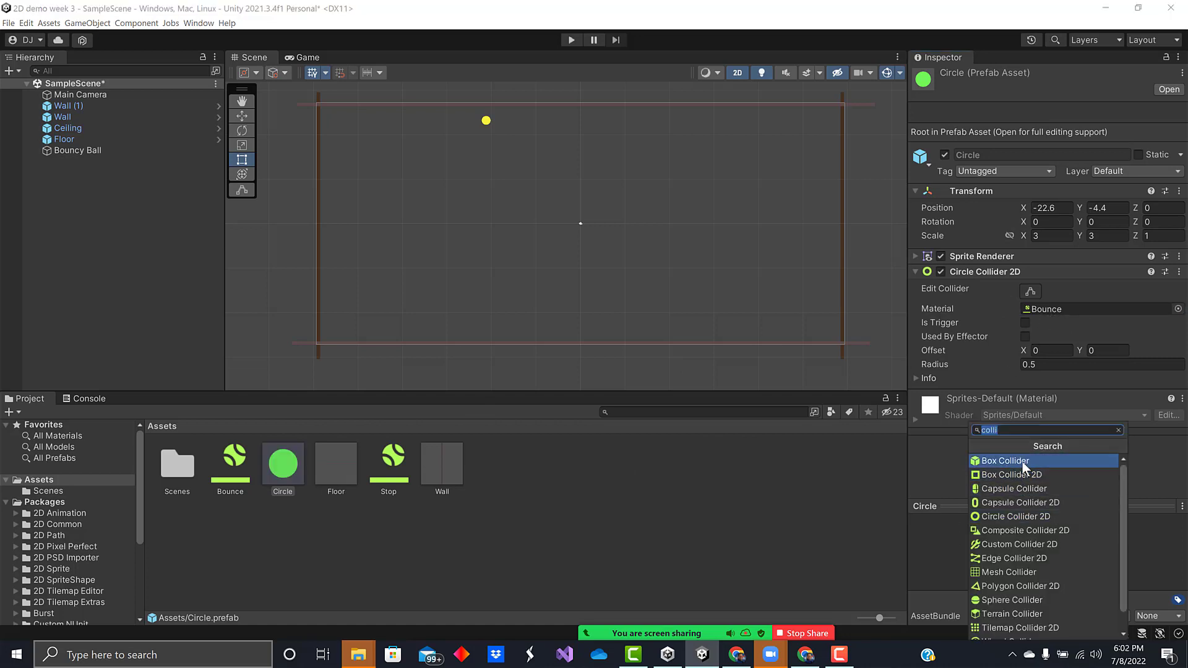
type("rigid")
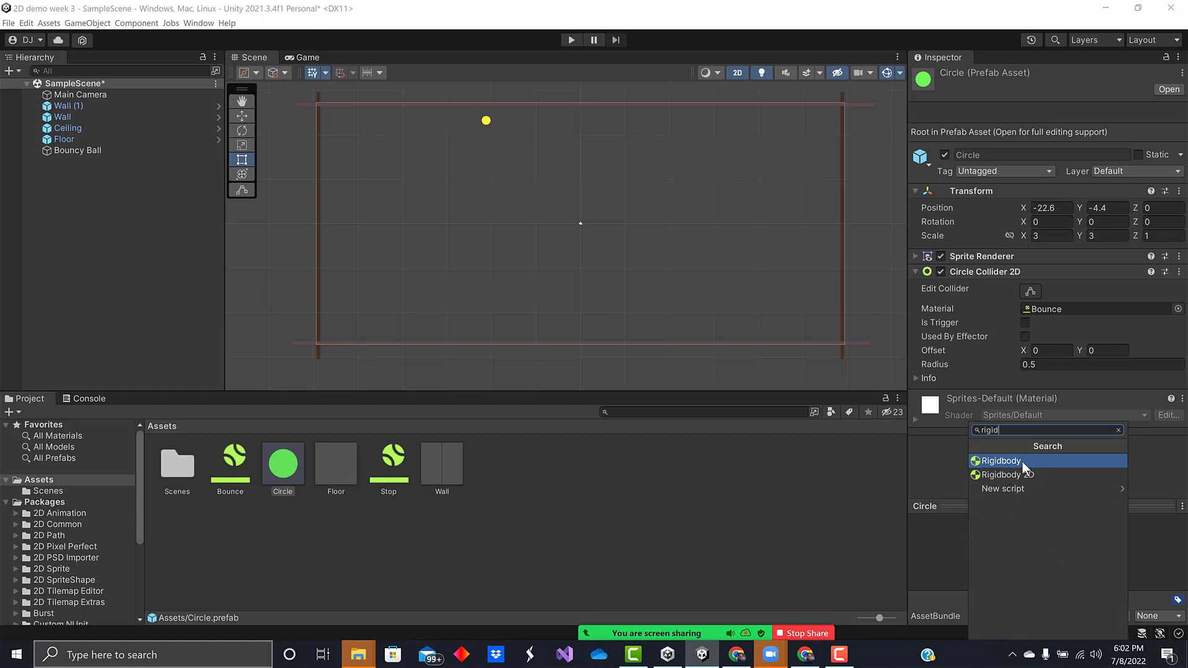
left_click(1023, 472)
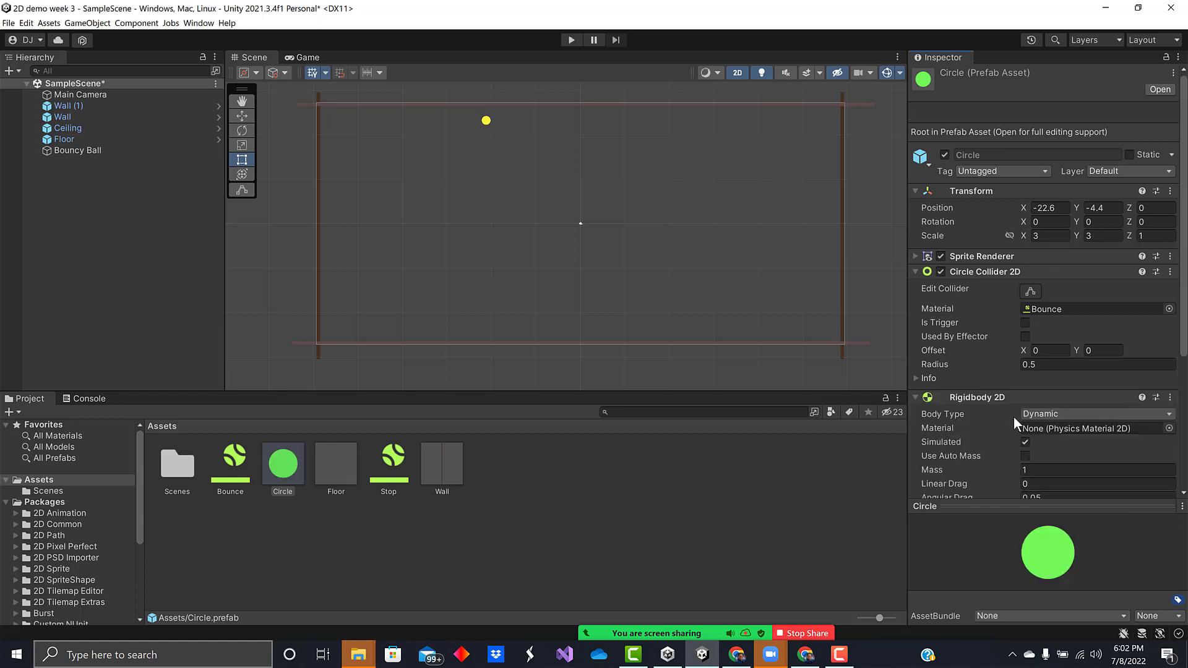
Freeze the Circle prefab's X and Y position and Z rotation, and assign the Bounce material to its Rigidbody 2D
scroll(1013, 417, "down", 5)
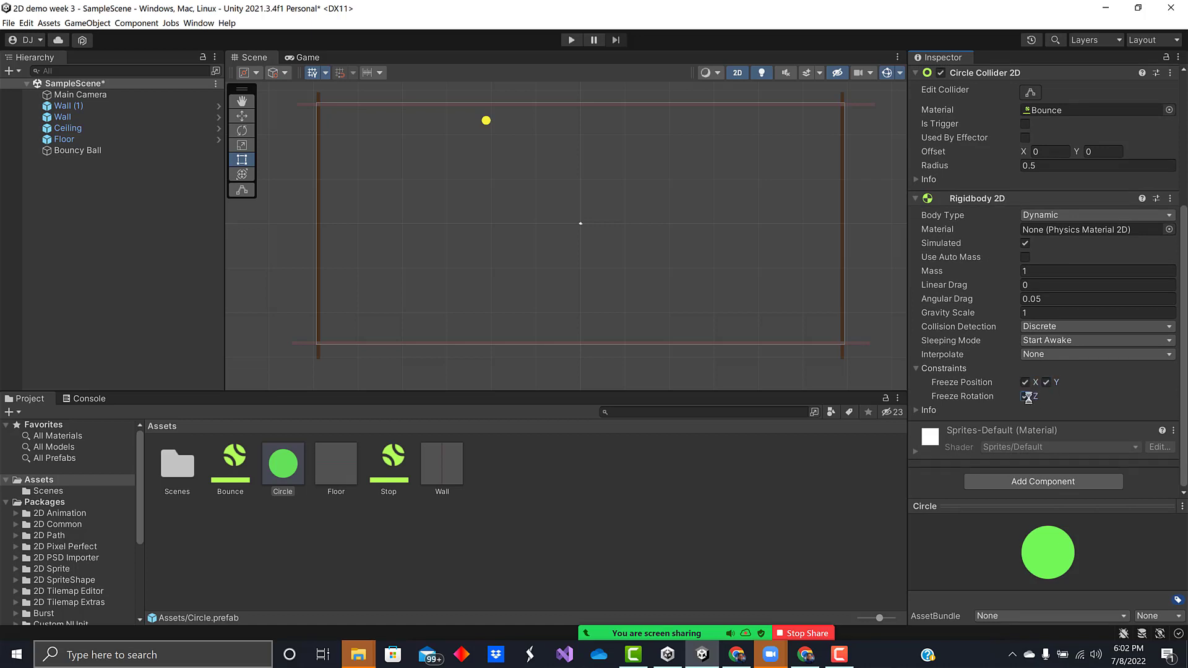
left_click_drag(240, 468, 1064, 232)
Place a Circle prefab instance below the yellow ball at about X -21.3, Y 12.6 and play-test the scene
left_click_drag(290, 469, 487, 172)
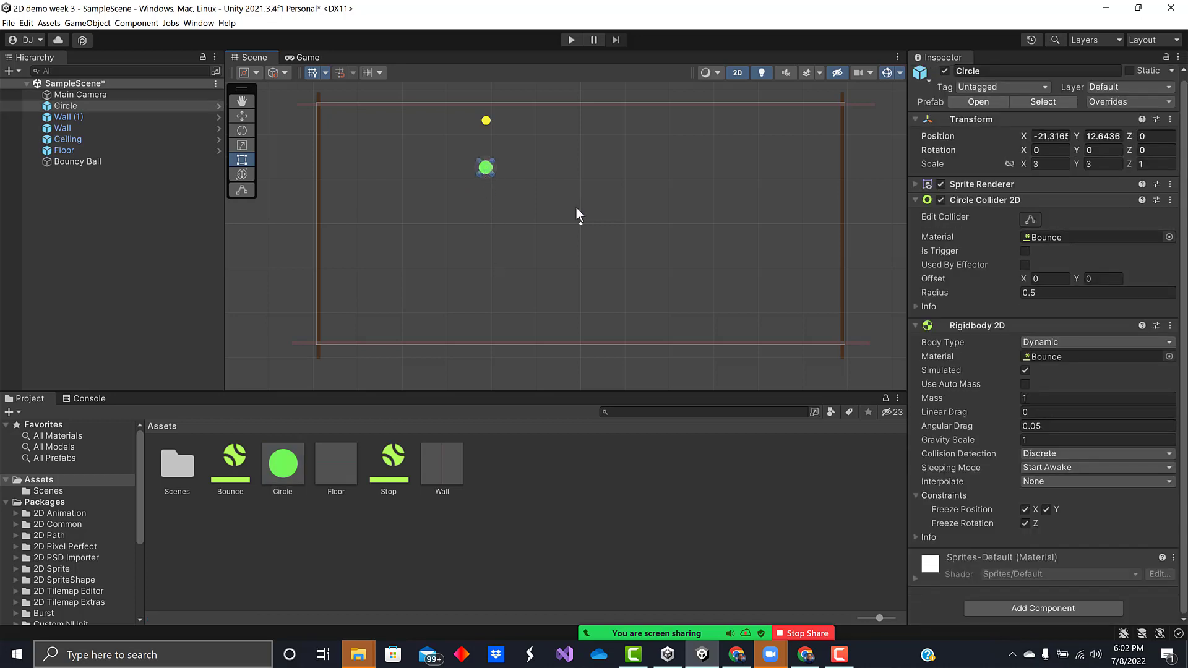
left_click(571, 40)
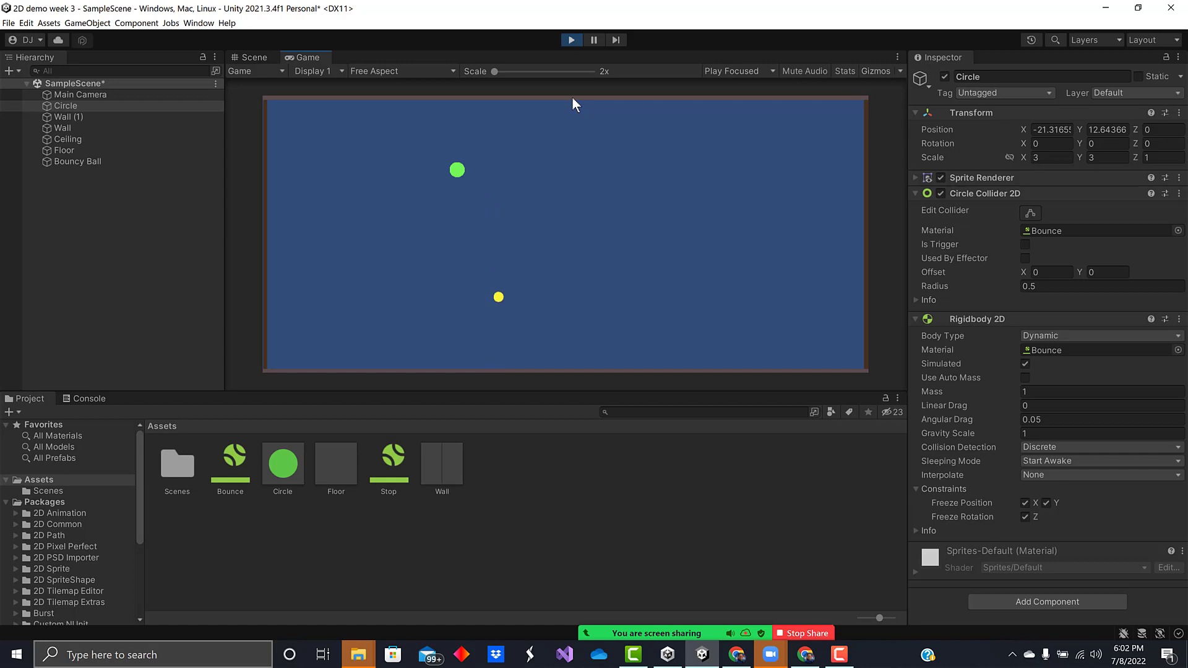
left_click(569, 41)
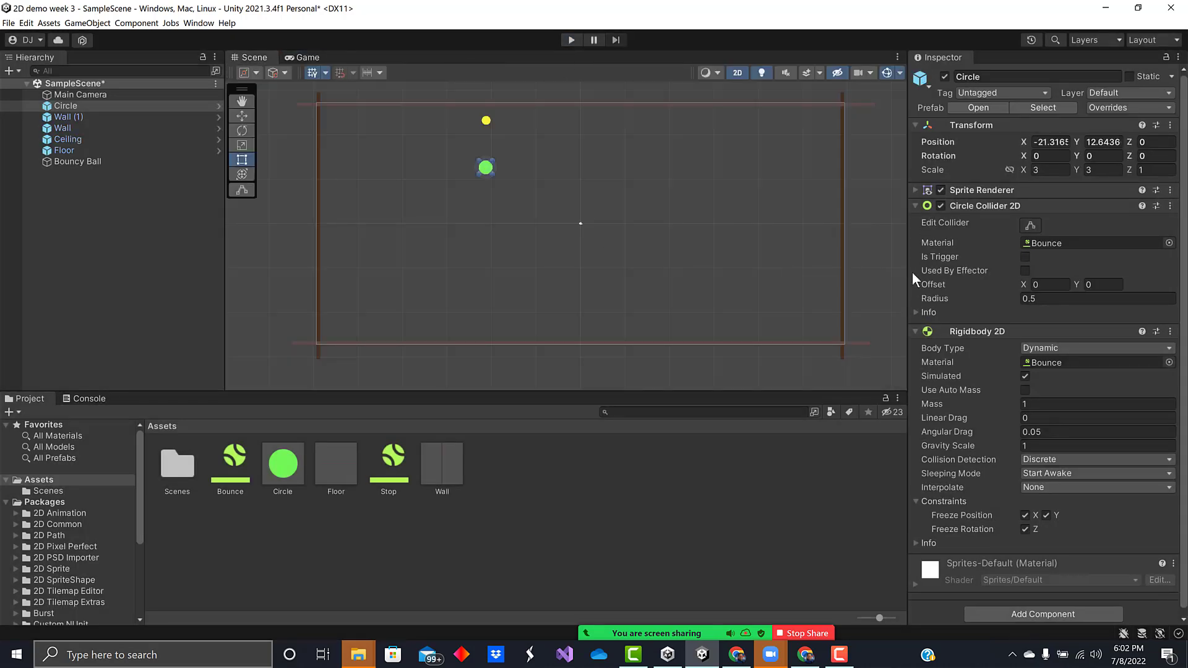
Set the Rigidbody 2D mass of the Bouncy Ball to 3.5
left_click(485, 121)
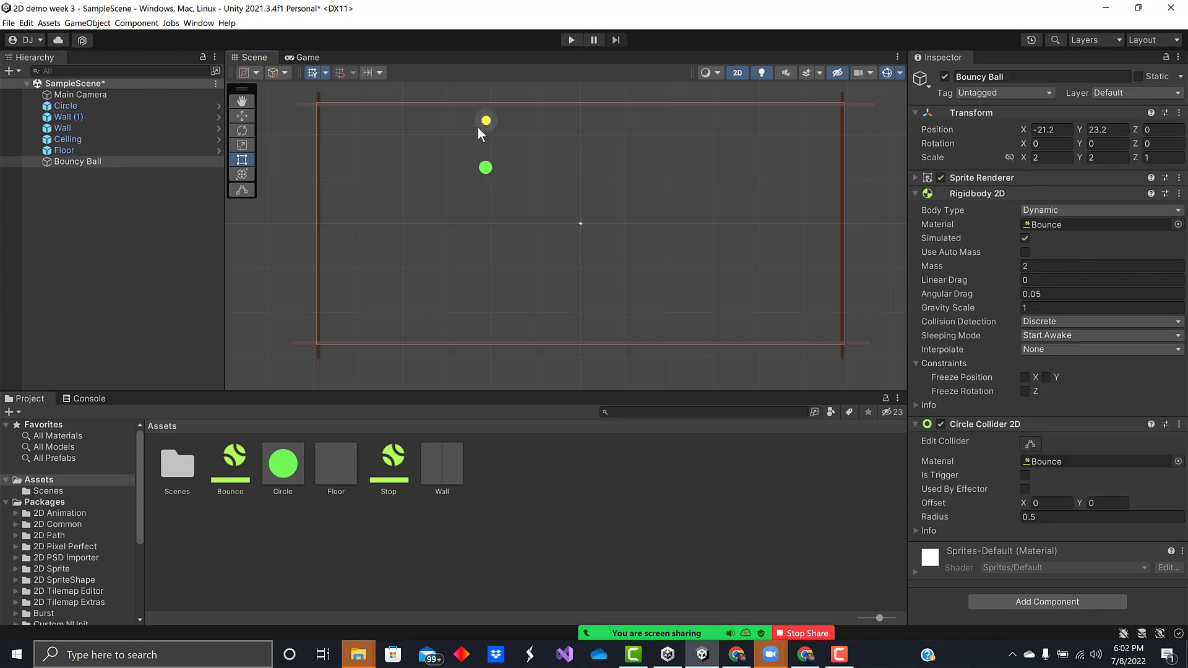
left_click(1039, 265)
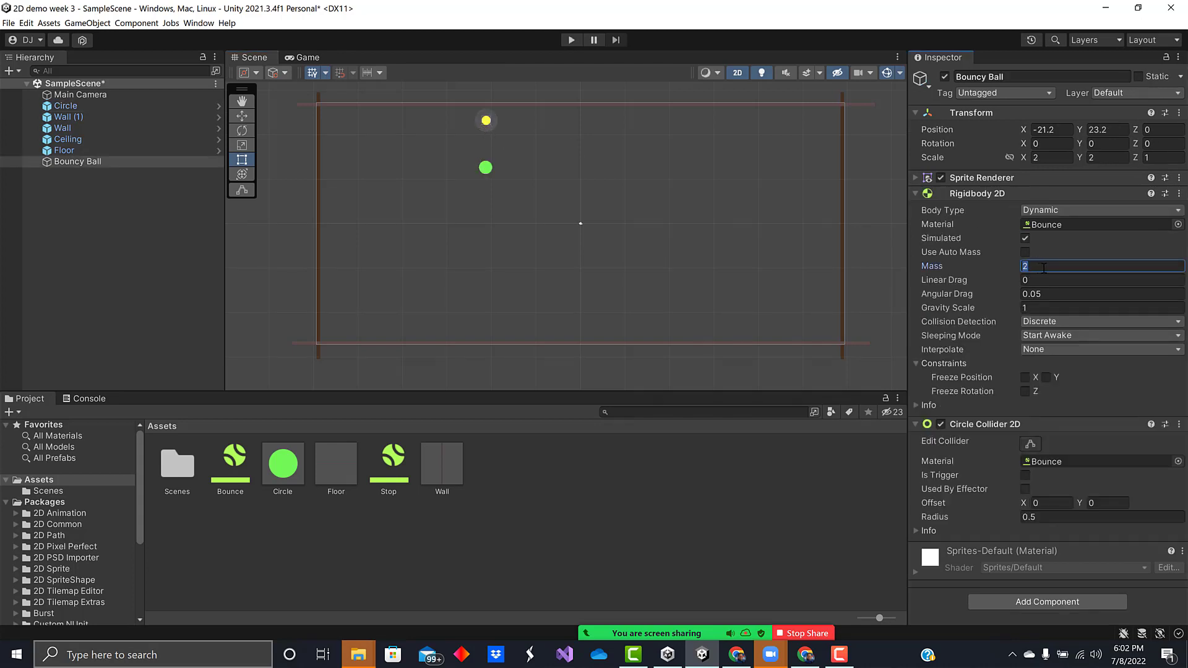
type("3.5")
key("Return")
left_click(731, 305)
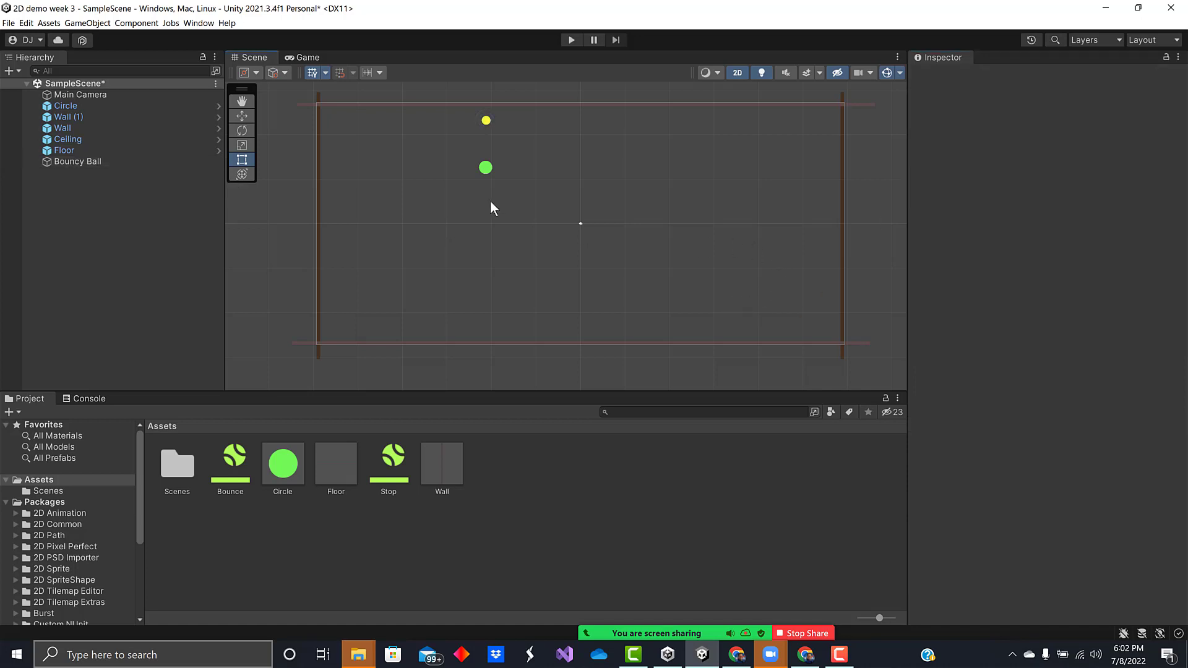
Move the green Circle beside the left wall to about X -55.9, Y 10 and duplicate it once
left_click(487, 171)
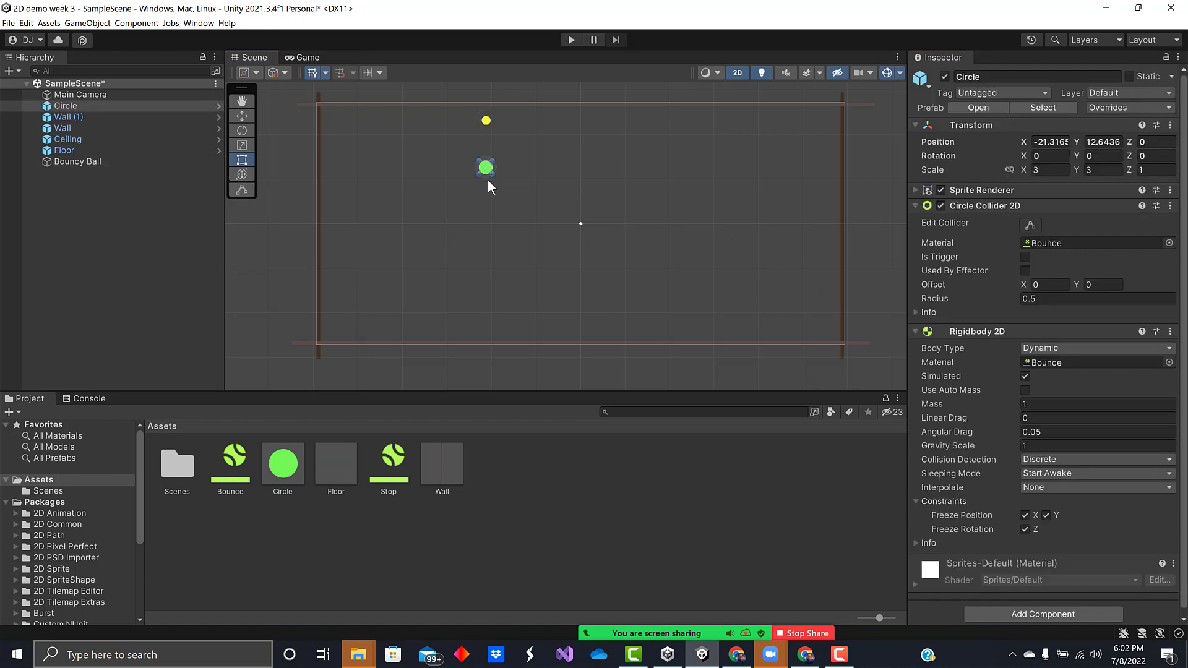
left_click_drag(488, 180, 331, 180)
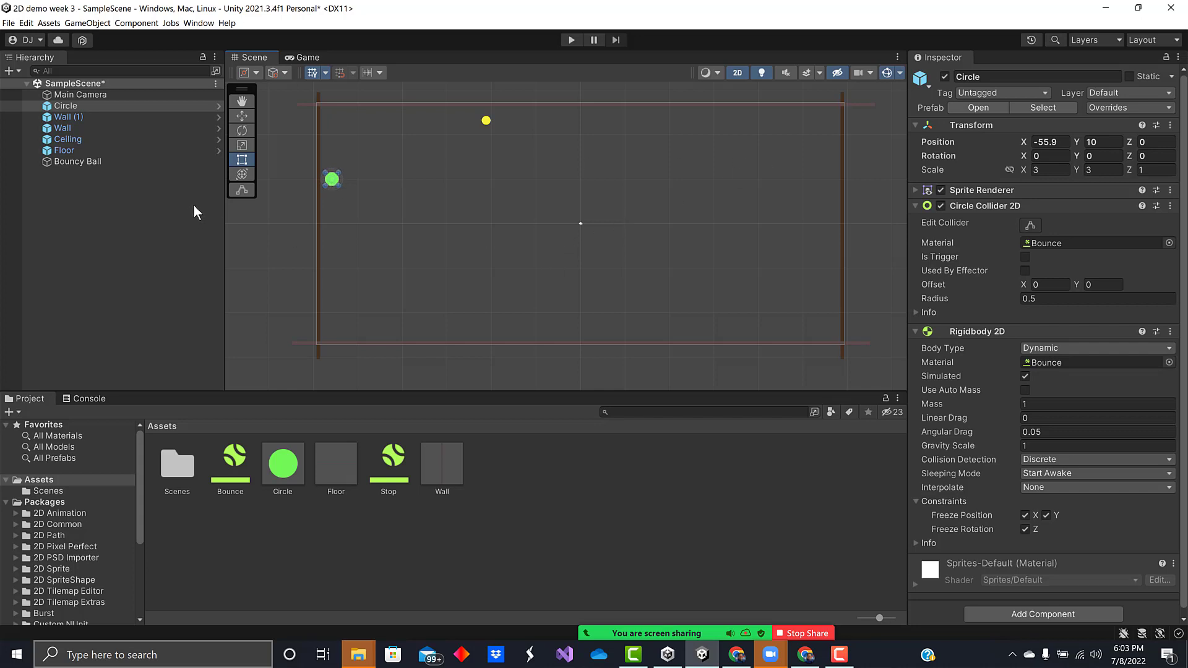
right_click(65, 105)
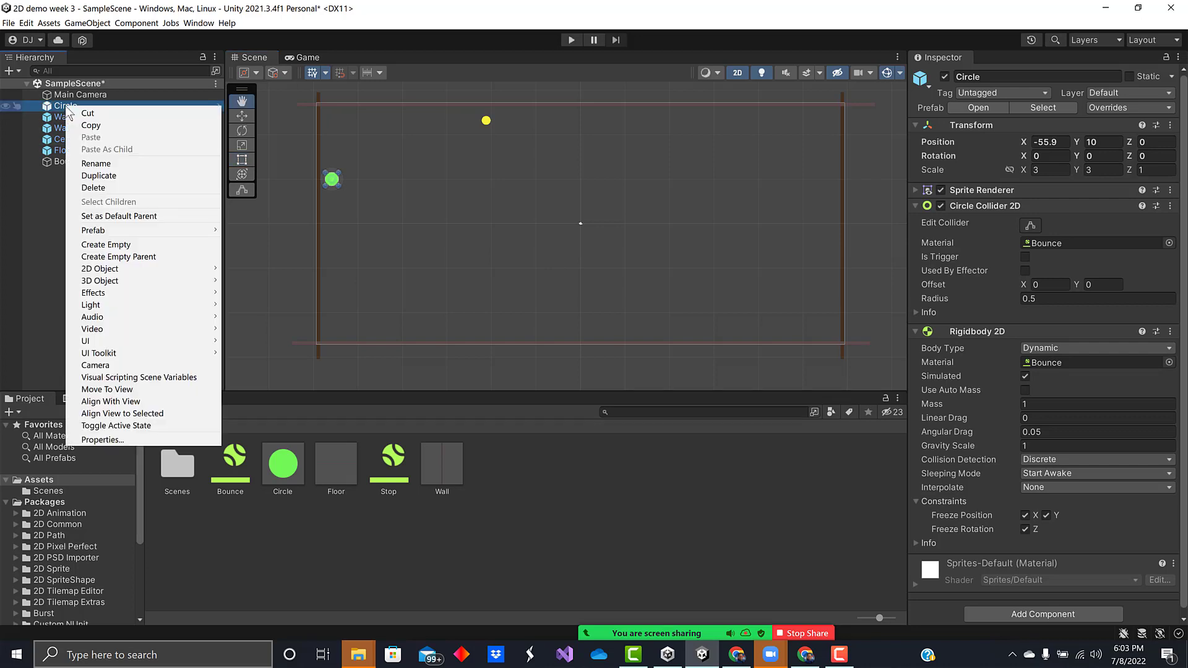
left_click(99, 176)
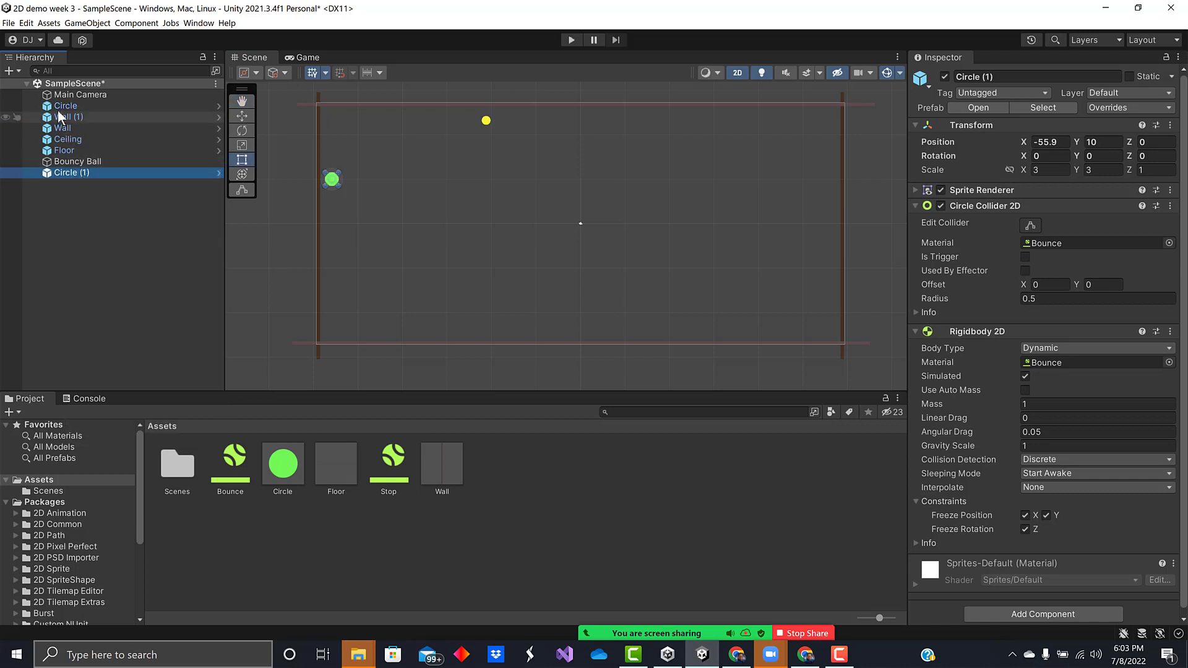
Create ten more duplicates of the Circle, up to Circle (11)
left_click(63, 107)
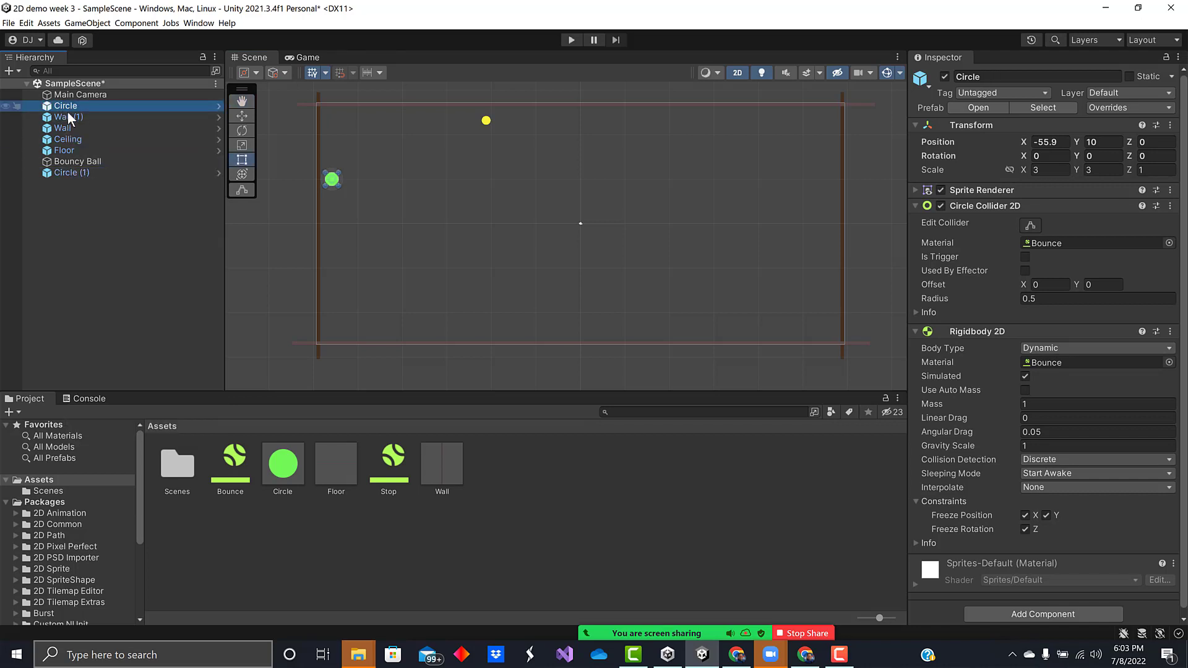
key("ctrl+d")
key("ctrl+d")
key("ctrl+d")
key("ctrl+d")
key("ctrl+d")
key("ctrl+d")
key("ctrl+d")
key("ctrl+d")
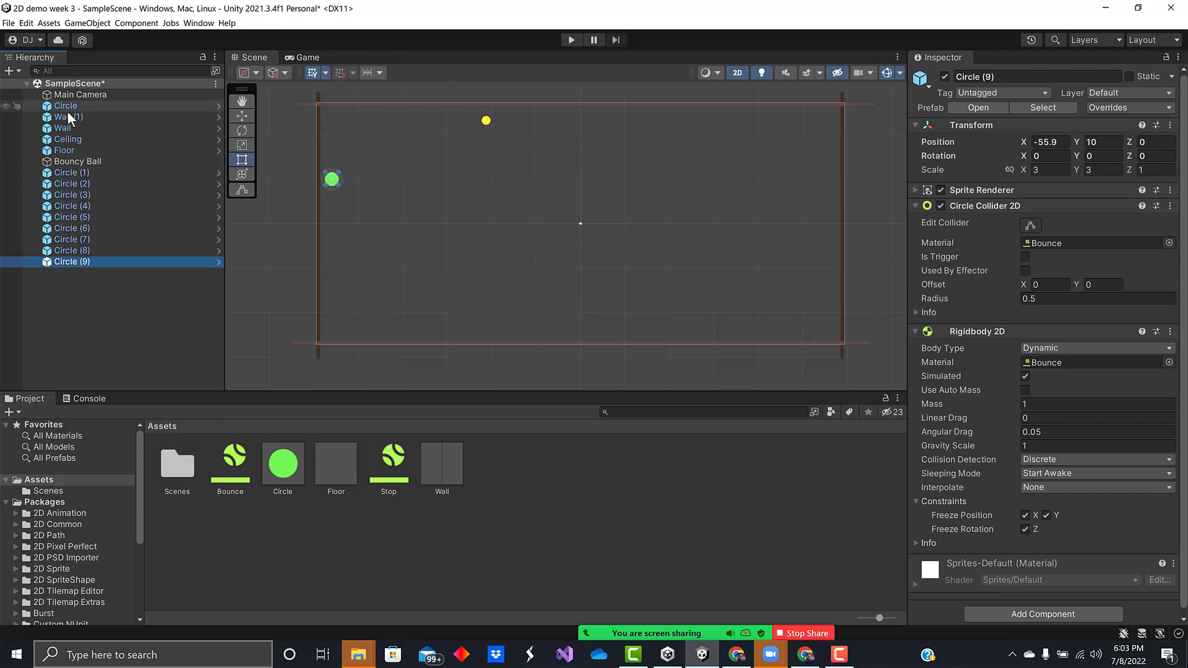
key("ctrl+d")
key("ctrl+d")
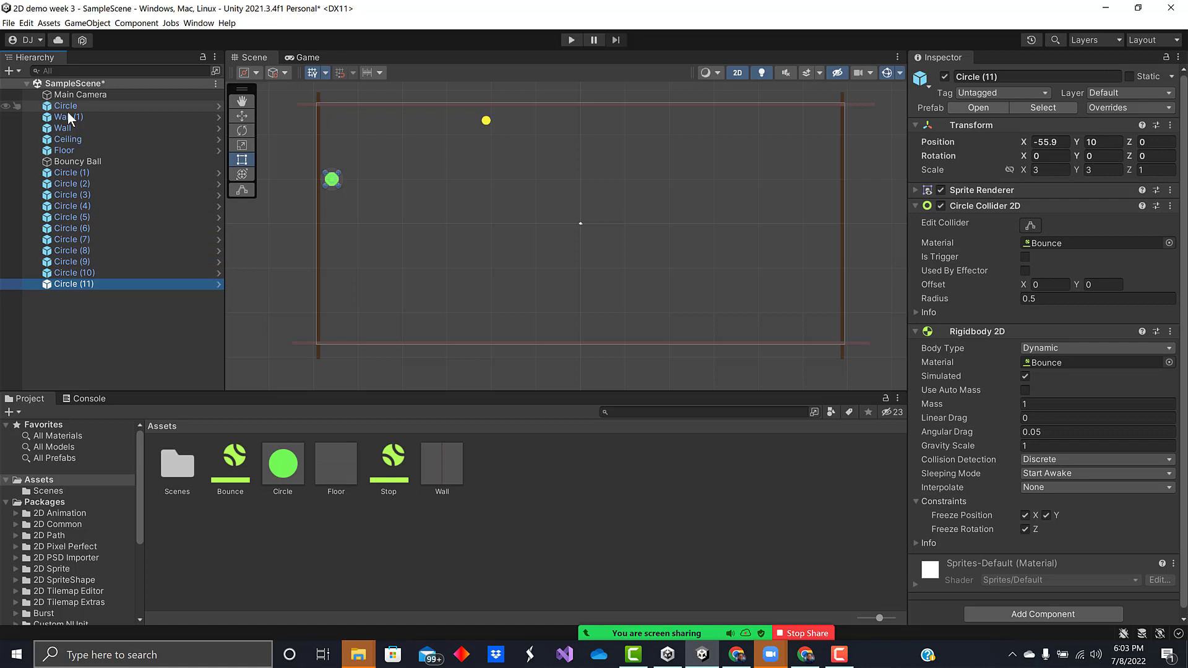
Set the X position of the original Circle to -55
left_click(91, 173)
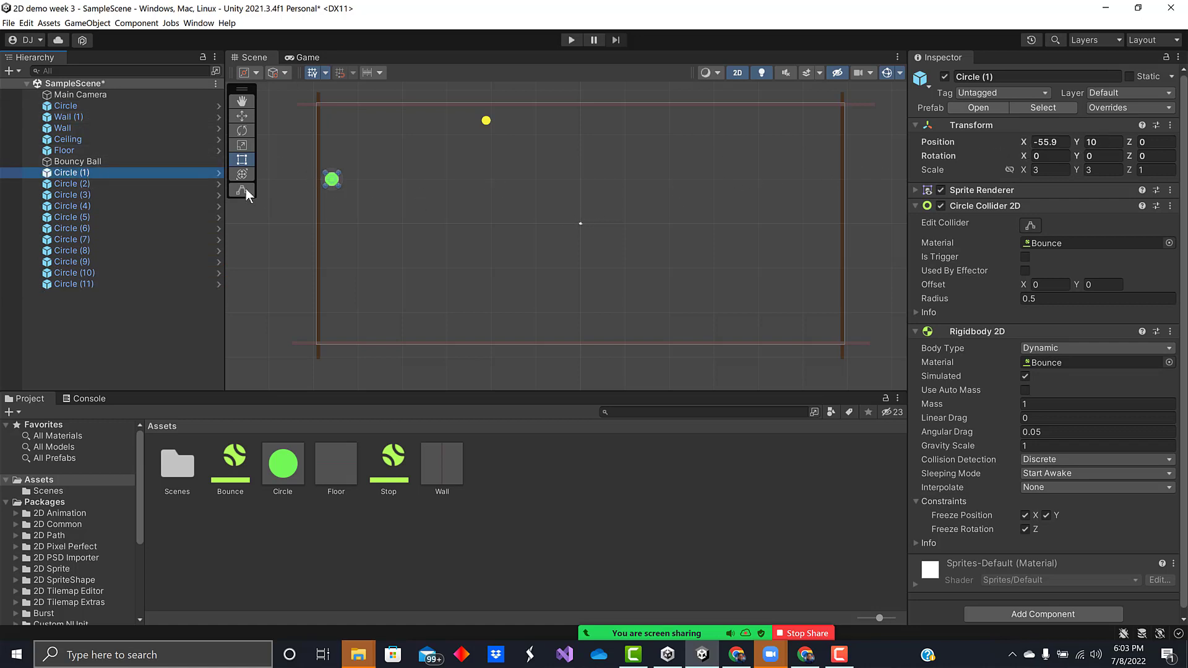
left_click(71, 107)
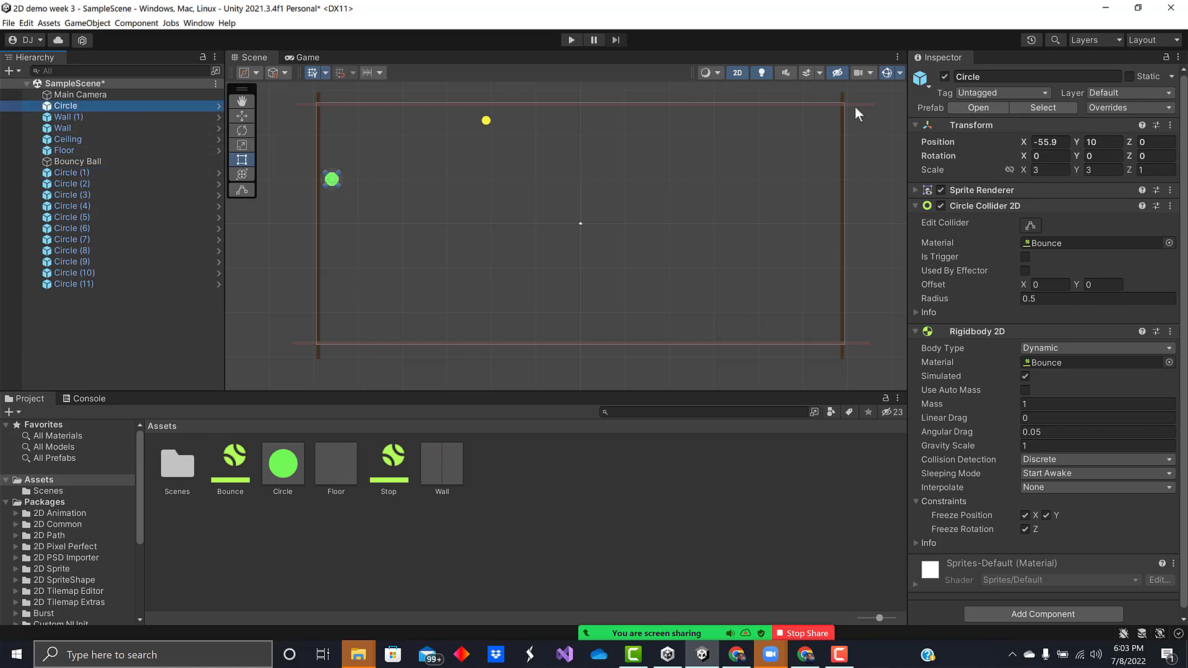
left_click(1051, 143)
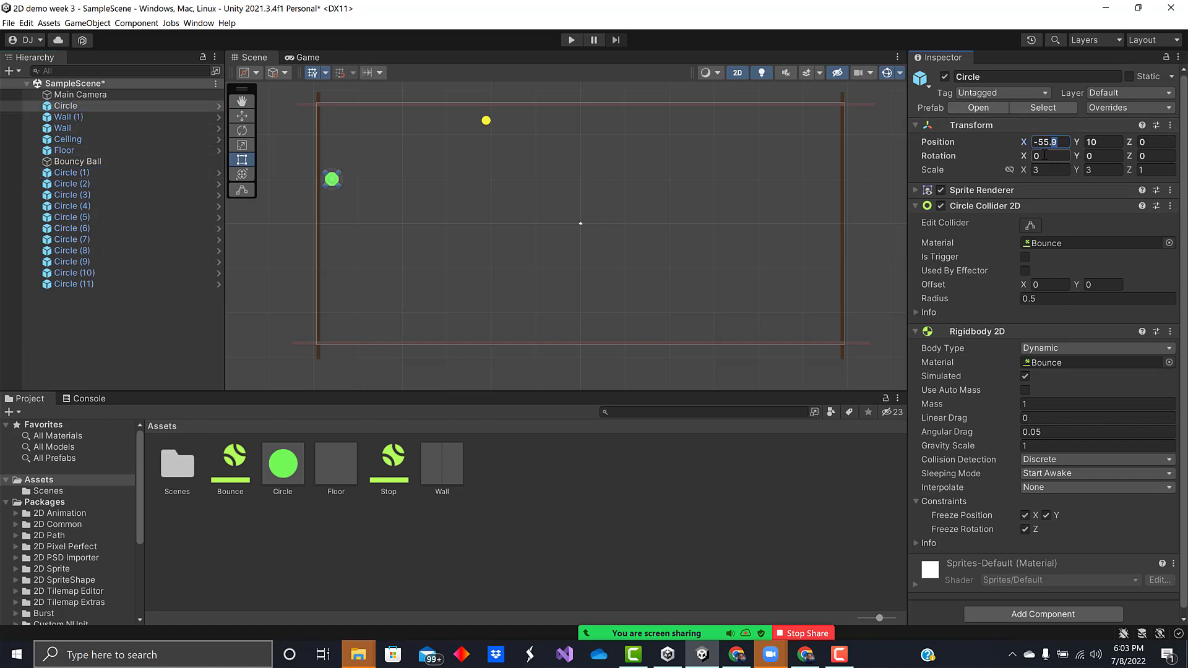
key("BackSpace")
key("BackSpace")
left_click(272, 240)
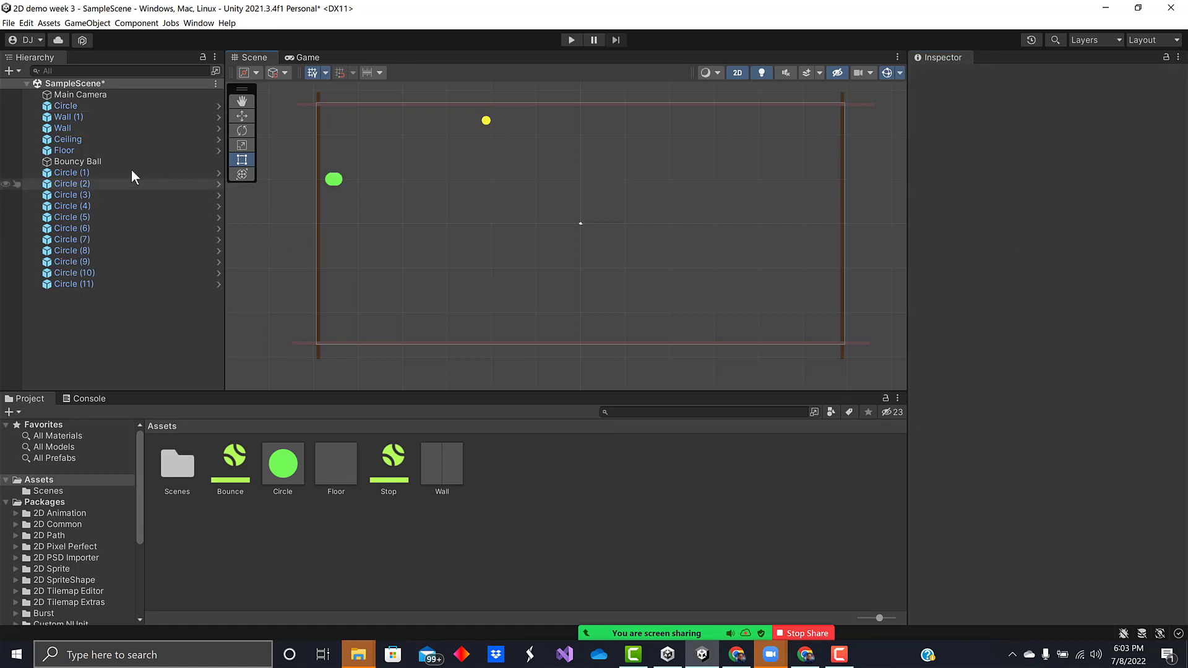
Set the X position of Circle (1) to -50
left_click(83, 172)
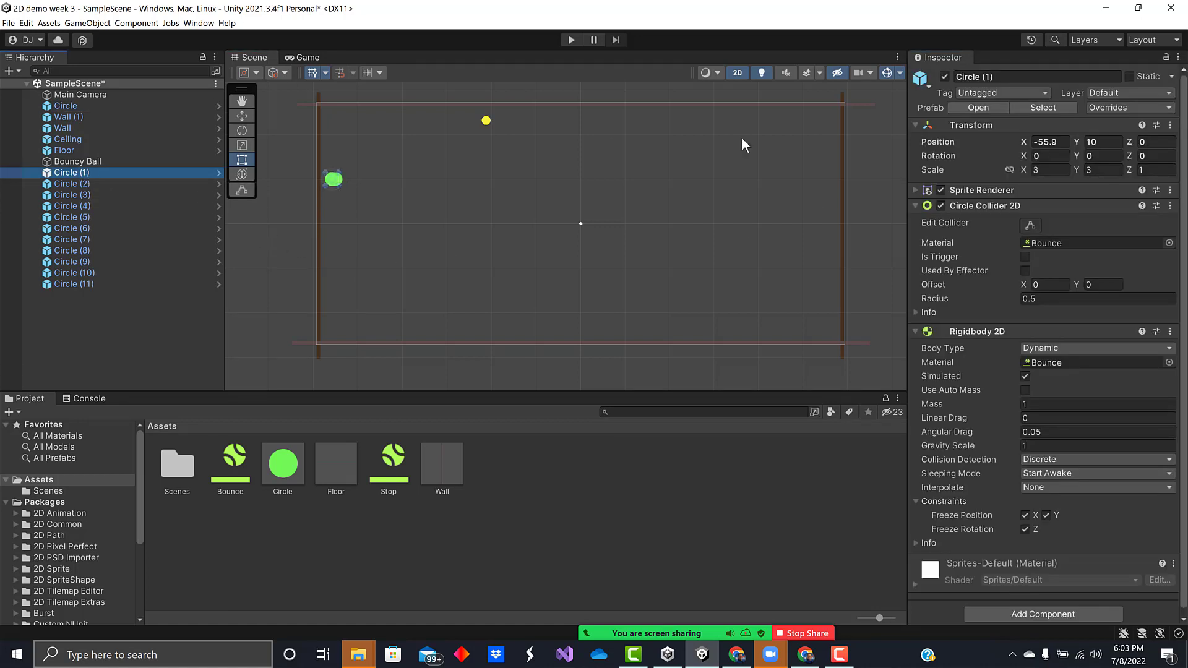
left_click(1046, 142)
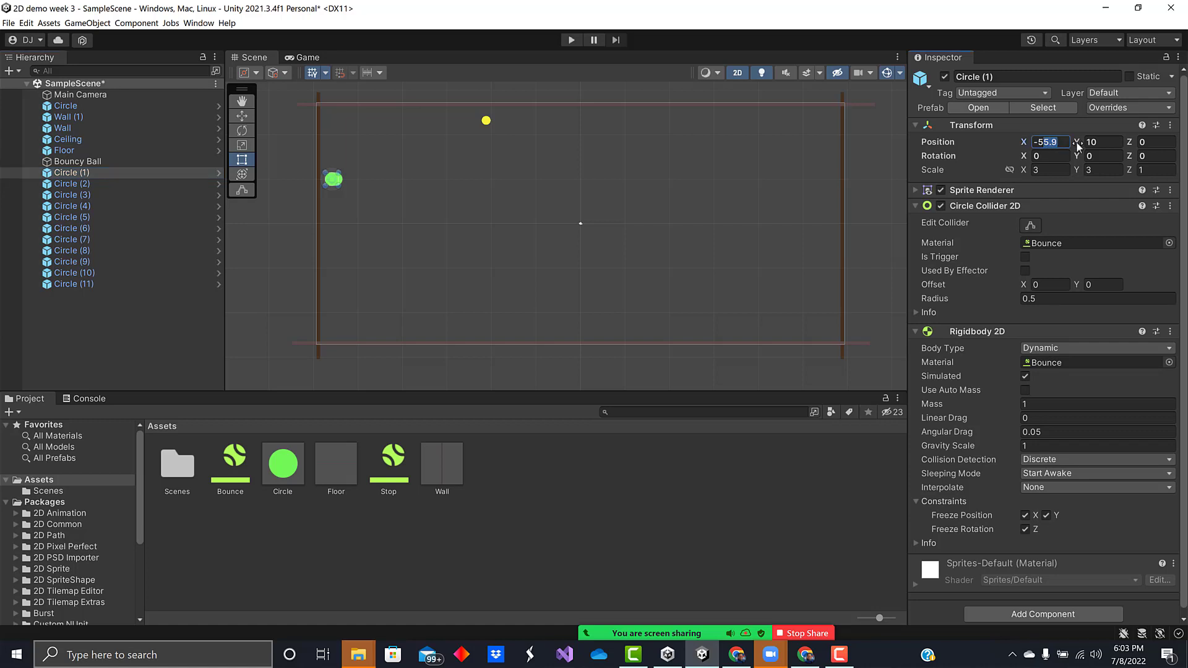
type("-50")
Set the position of Circle (2) to X -45, Y 10
left_click(69, 183)
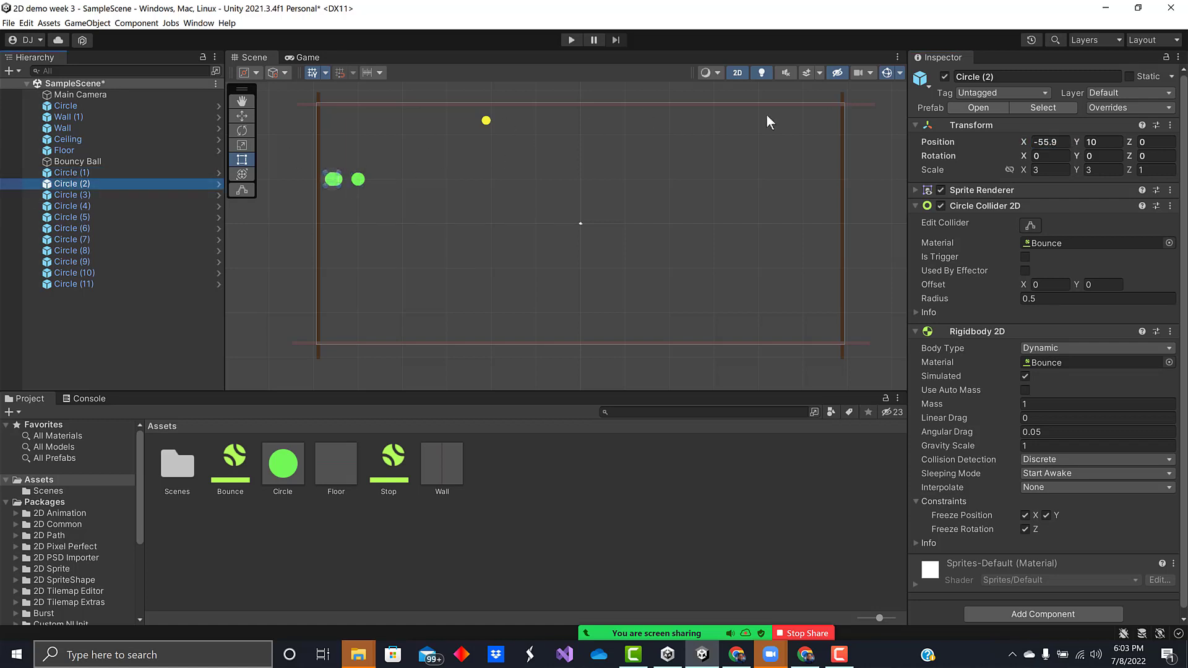
left_click(1060, 142)
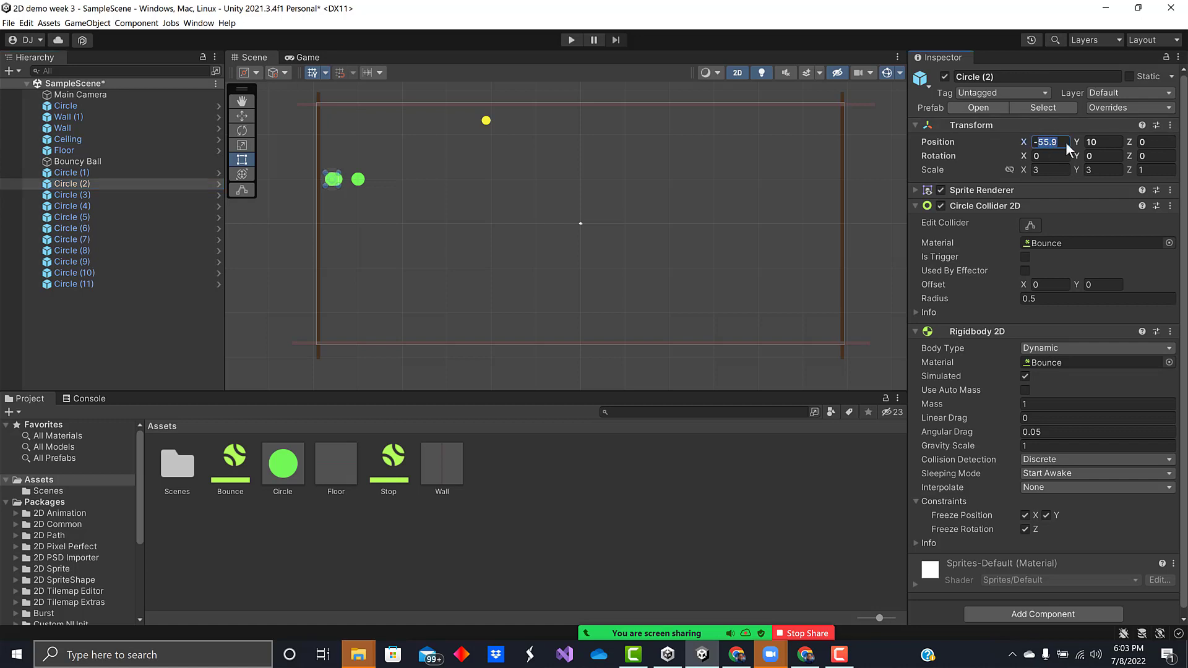
type("-")
key("Tab")
type("45")
key("BackSpace")
key("BackSpace")
type("10")
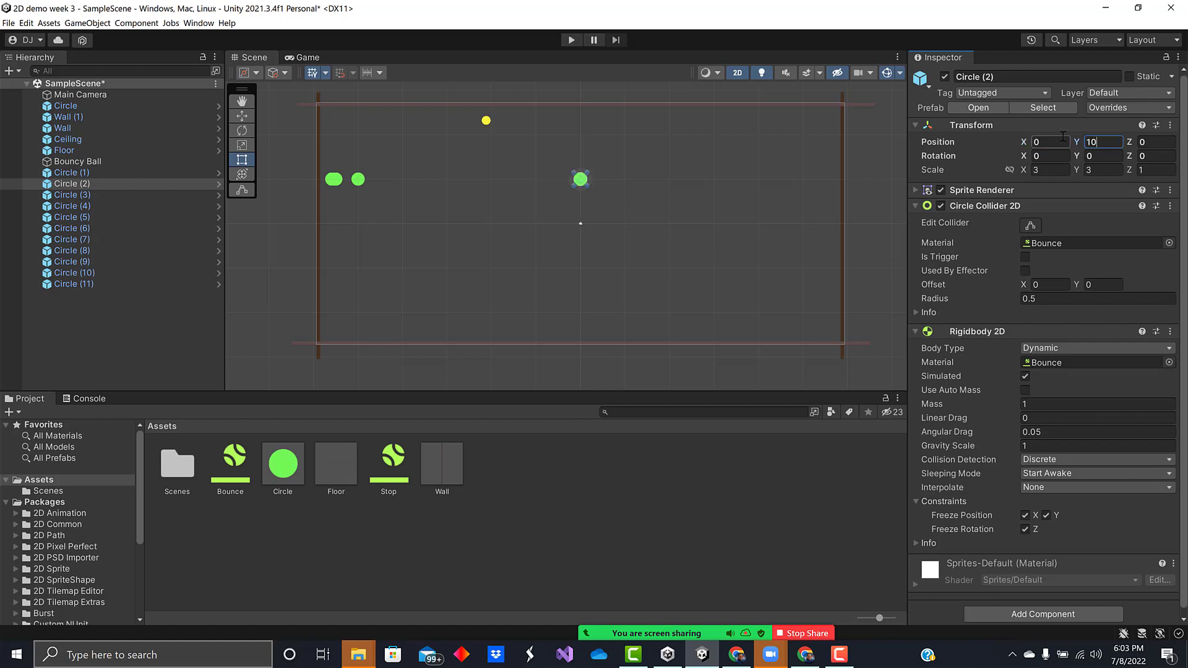
left_click(1046, 141)
type("-45")
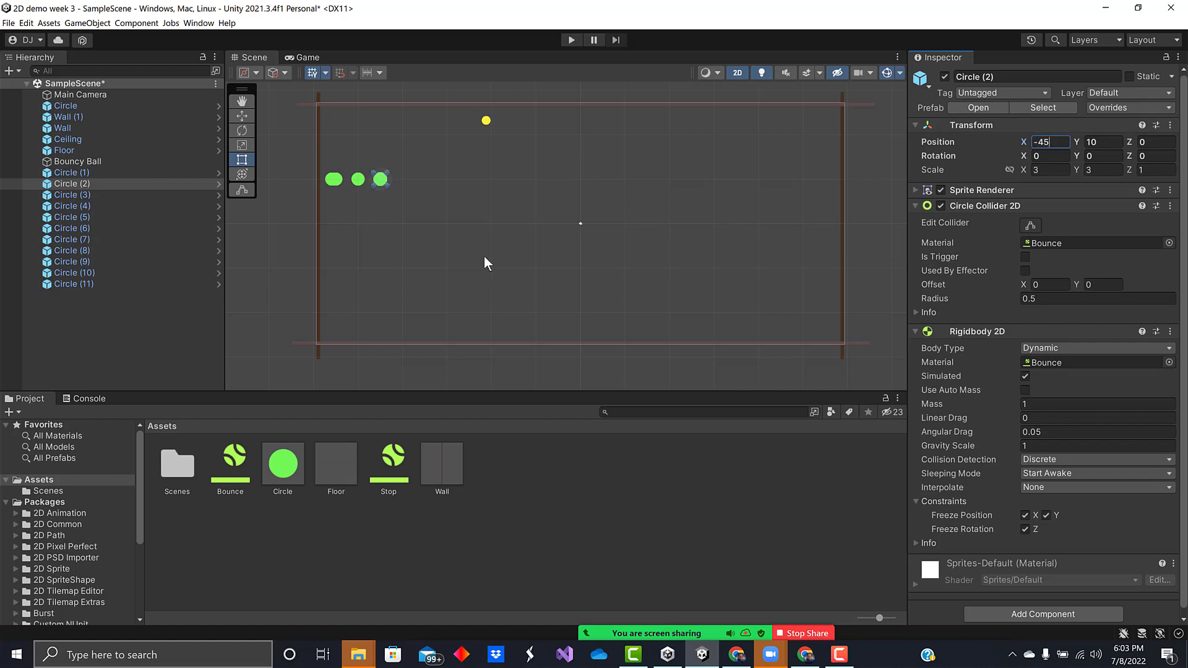
left_click(377, 193)
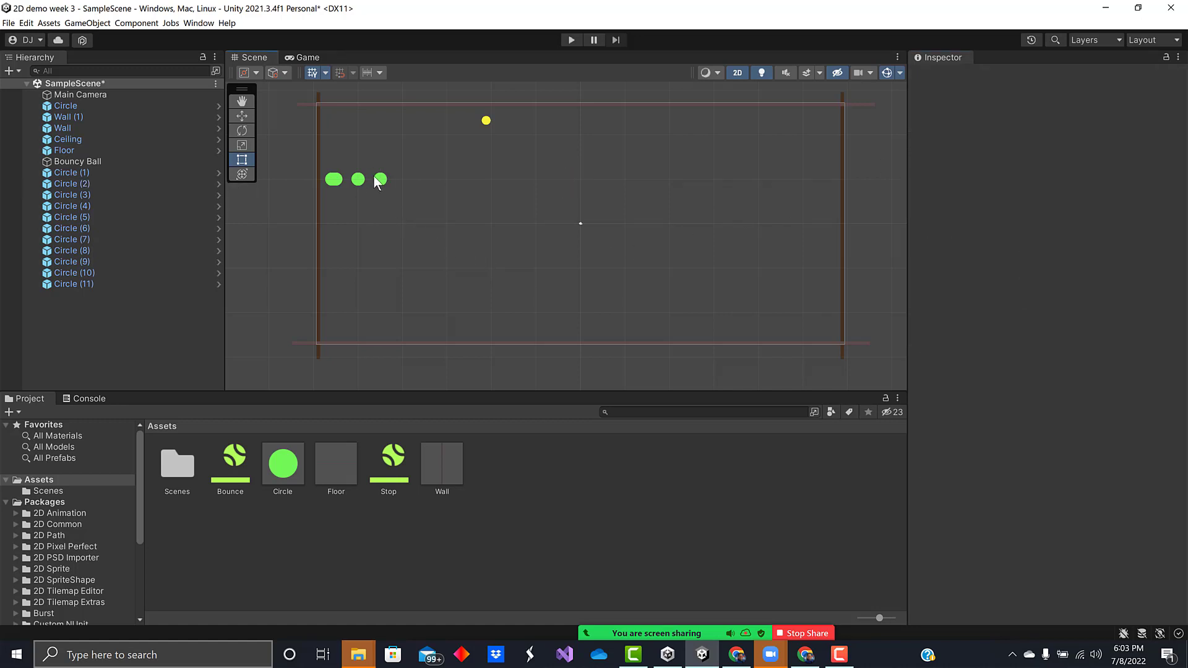
left_click(379, 182)
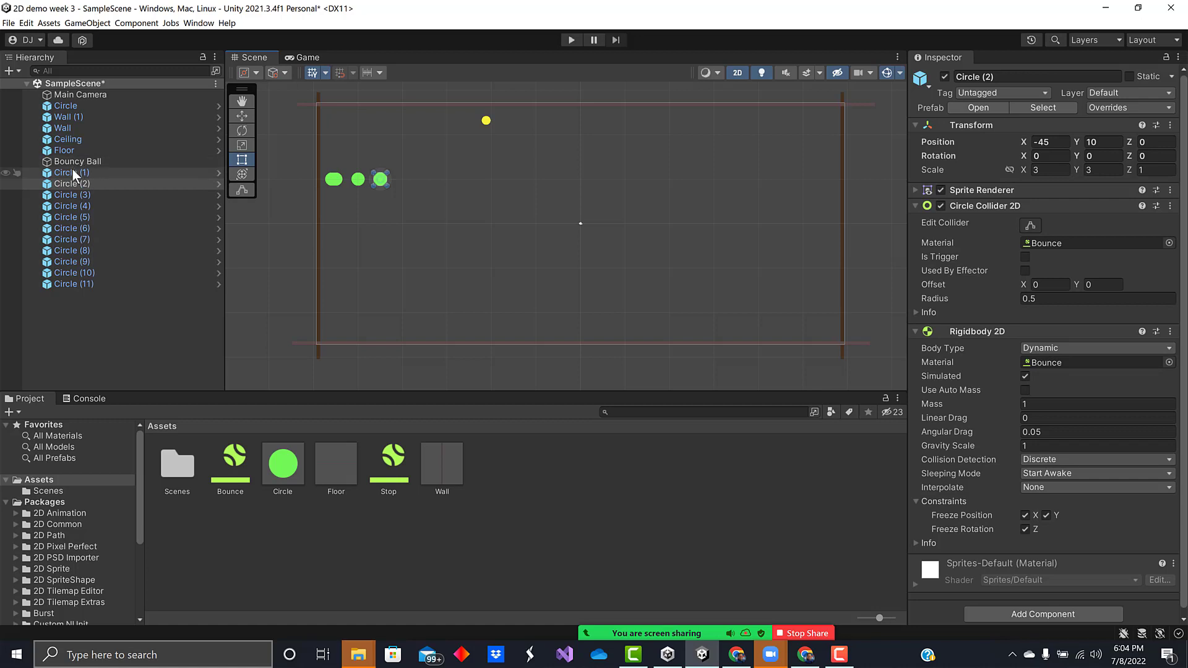
Space Circle (1) 10 units from the original Circle by setting its X position to -45
left_click(69, 105)
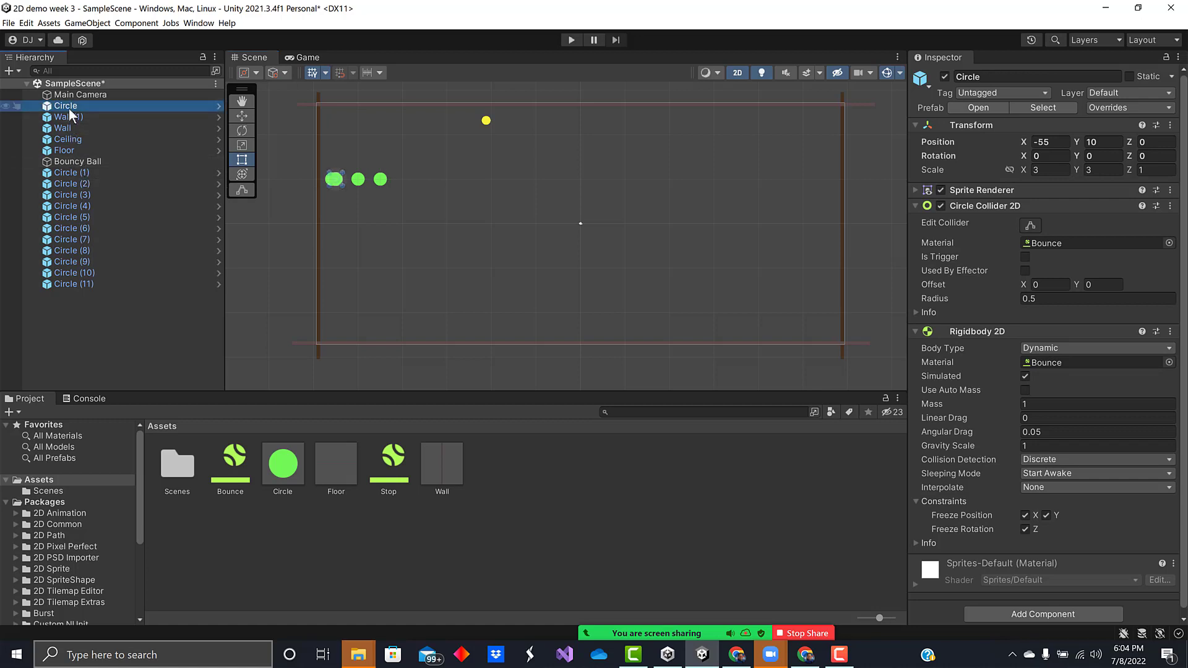
left_click(77, 173)
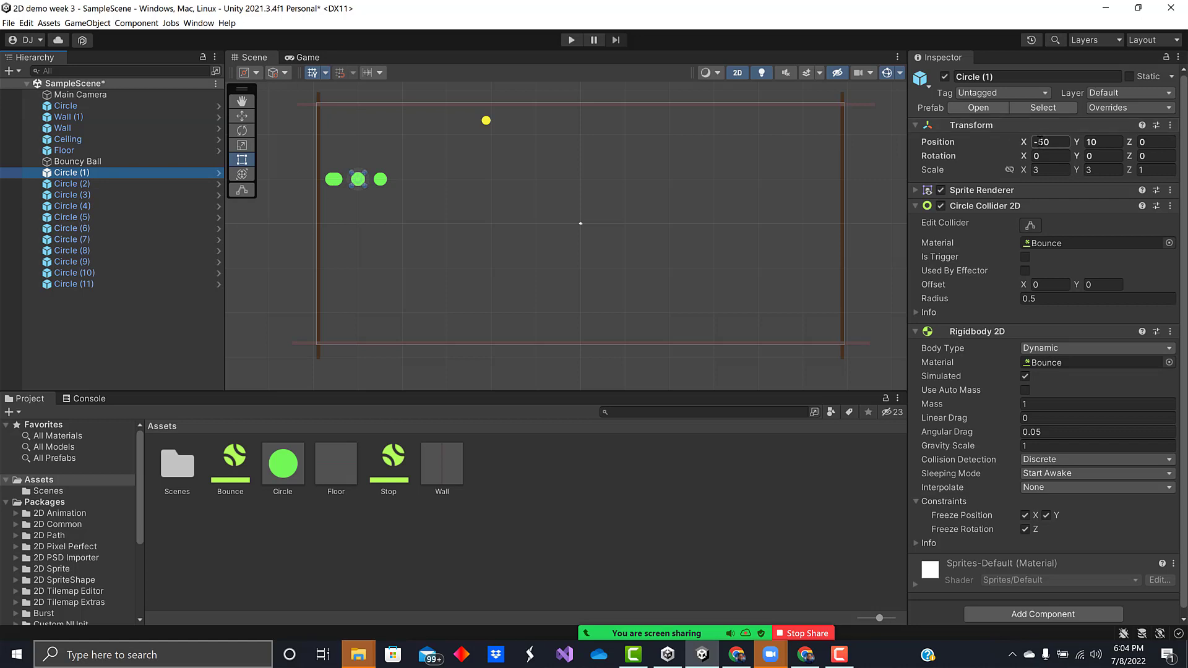
left_click(1051, 141)
type("-45")
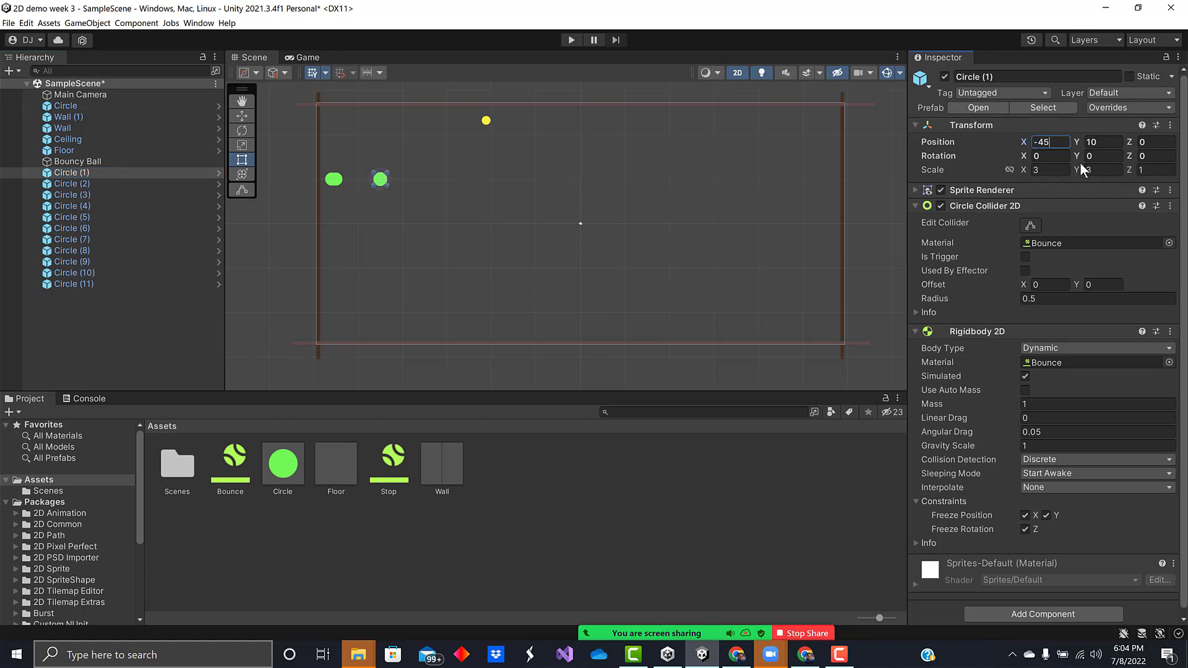
Set the X position of Circle (2) to -35
left_click(85, 185)
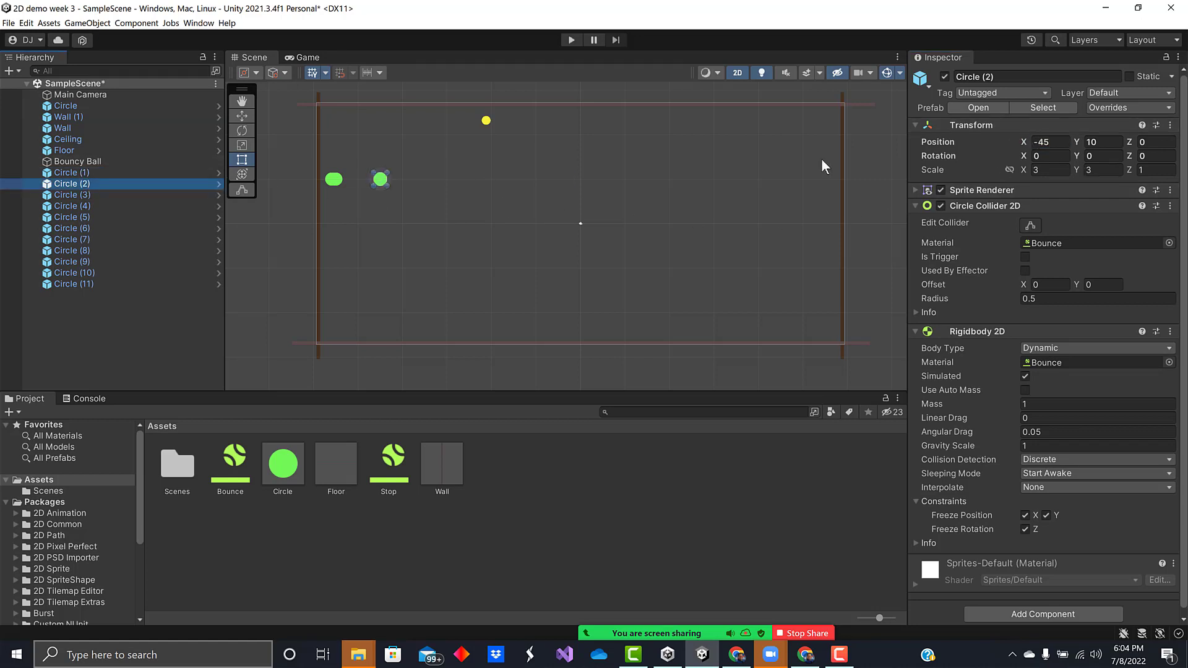
left_click(1050, 142)
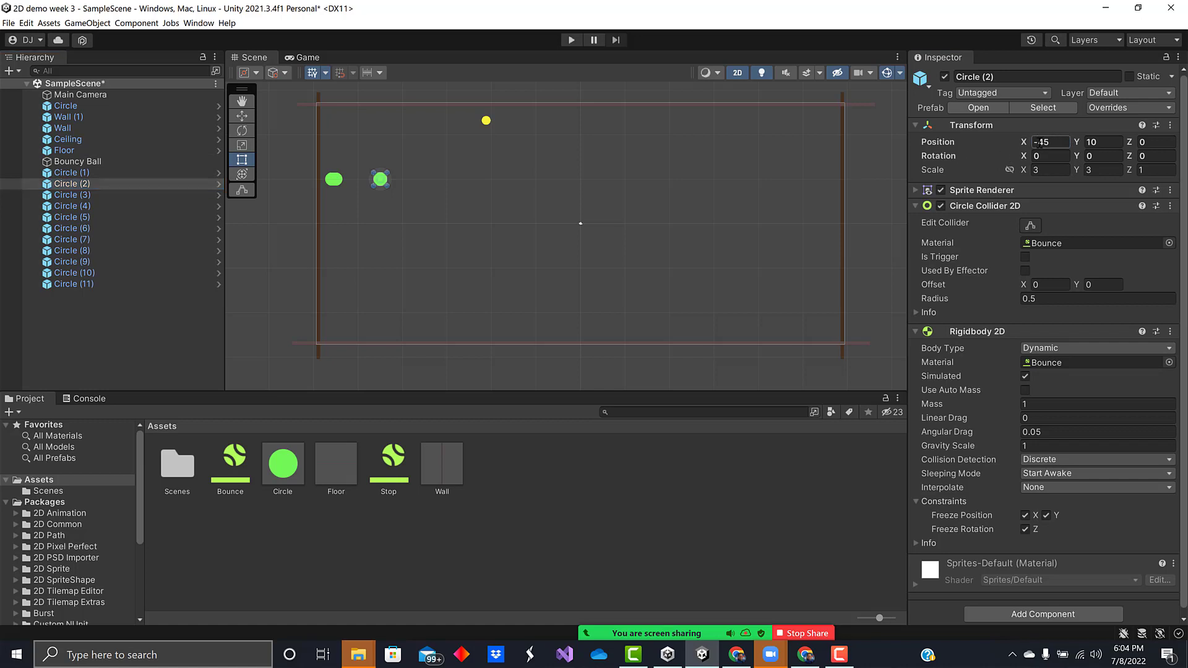
type("-35")
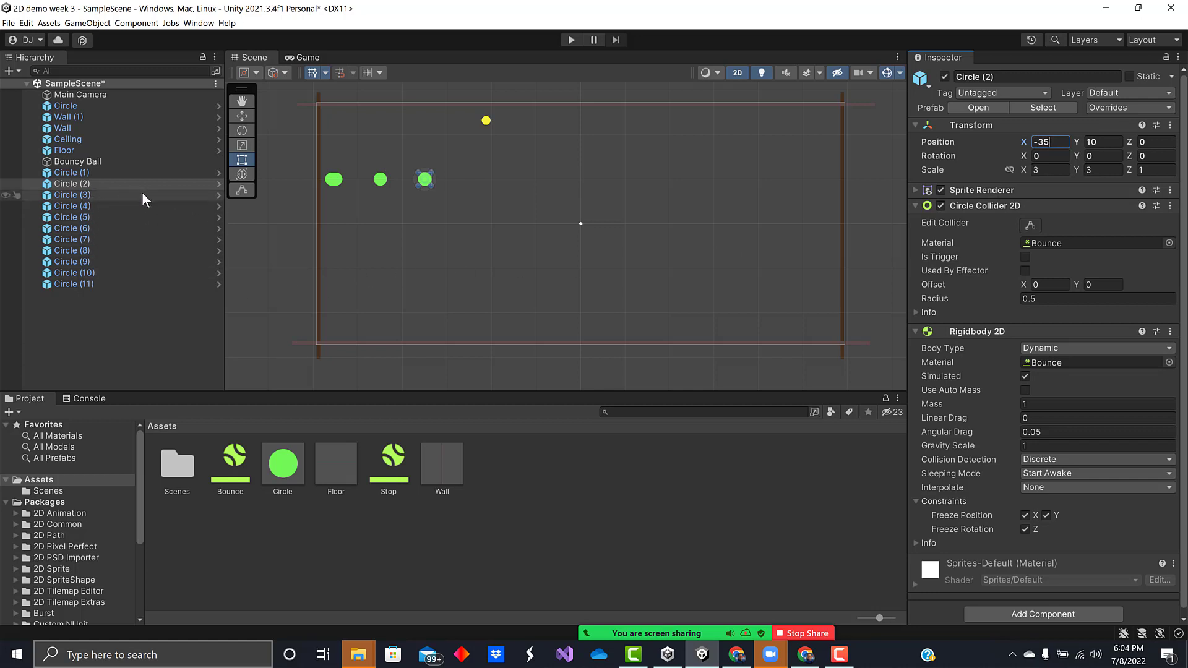
Set the X position of Circle (3) to -25 and select Circle (4)
left_click(84, 196)
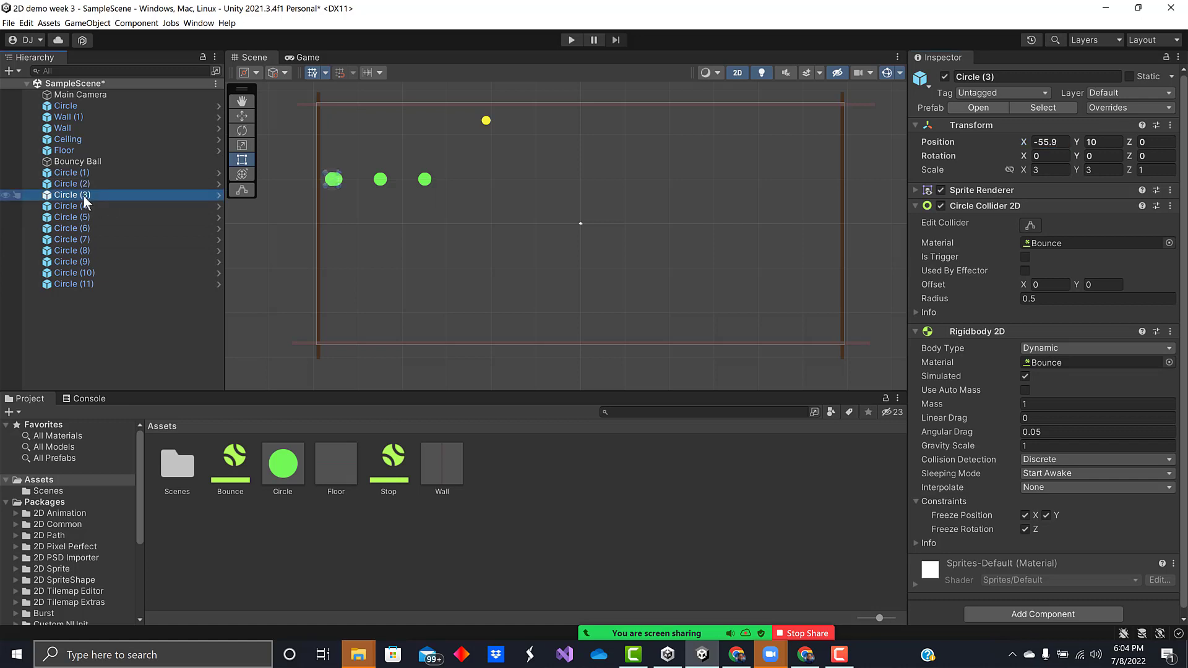
left_click(1039, 141)
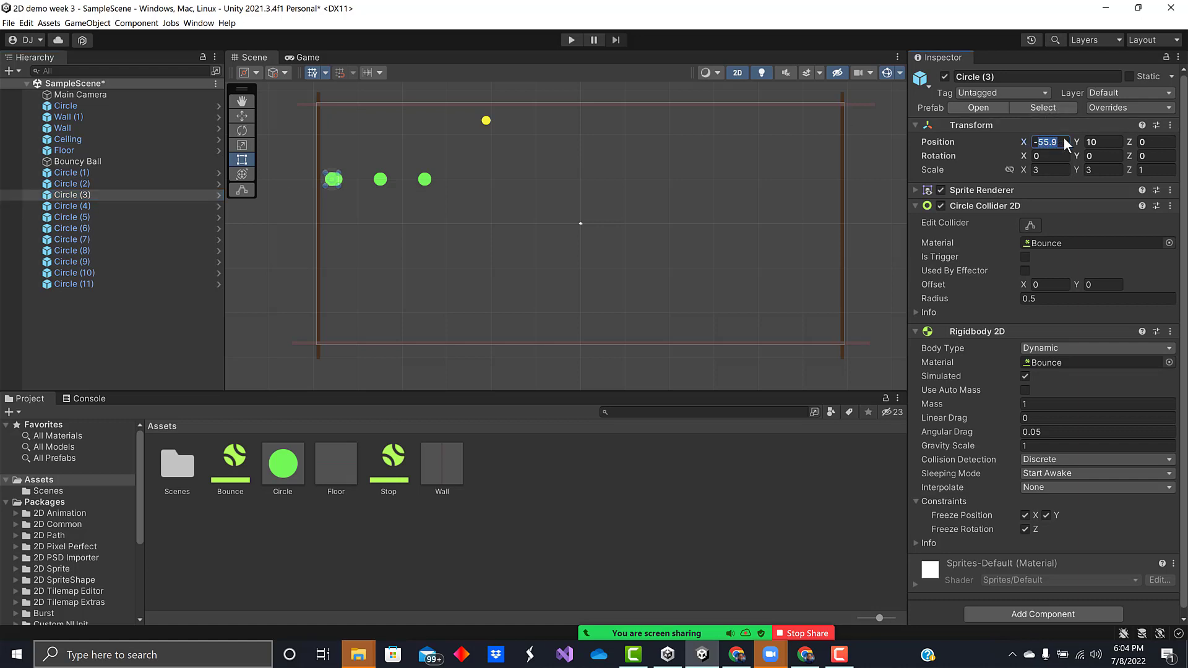
type("-25")
left_click(81, 207)
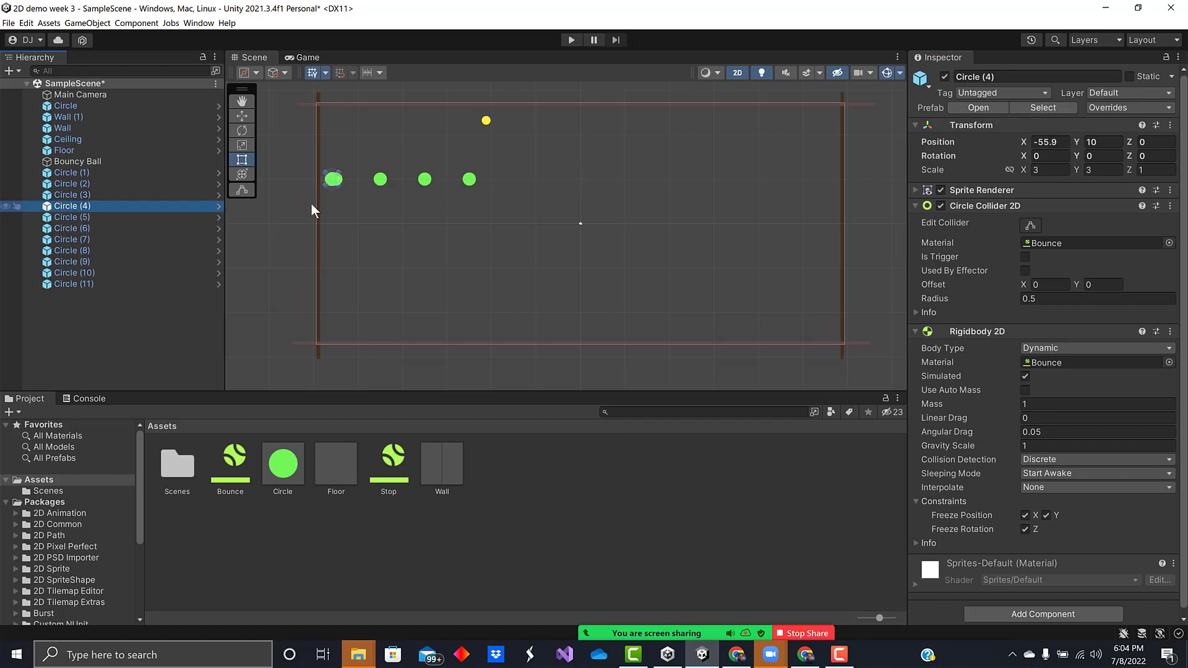
Set the X position of Circle (4) to -15 and of Circle (5) to -5
left_click(1049, 142)
type("-15")
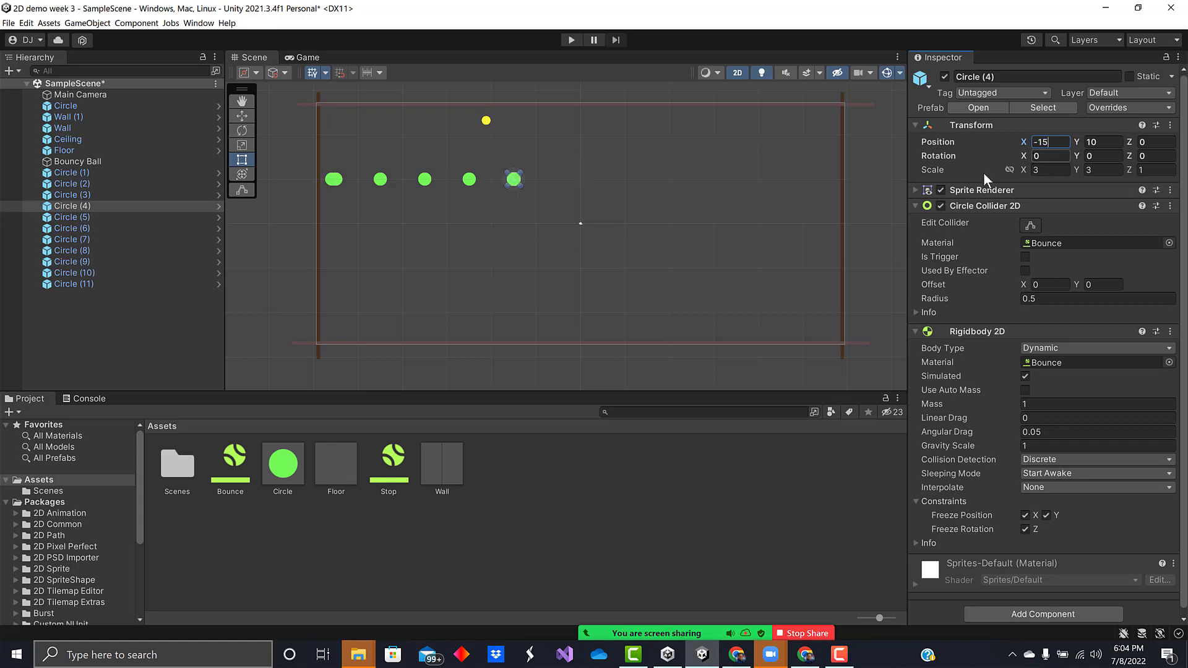
left_click(80, 218)
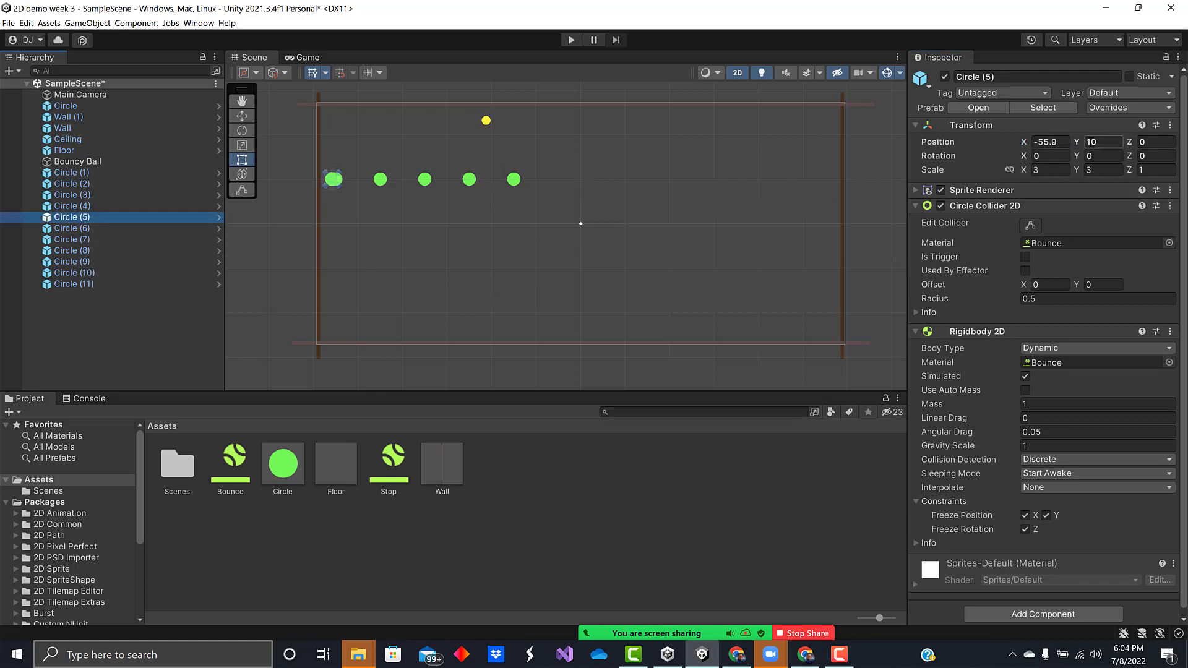
left_click(1064, 141)
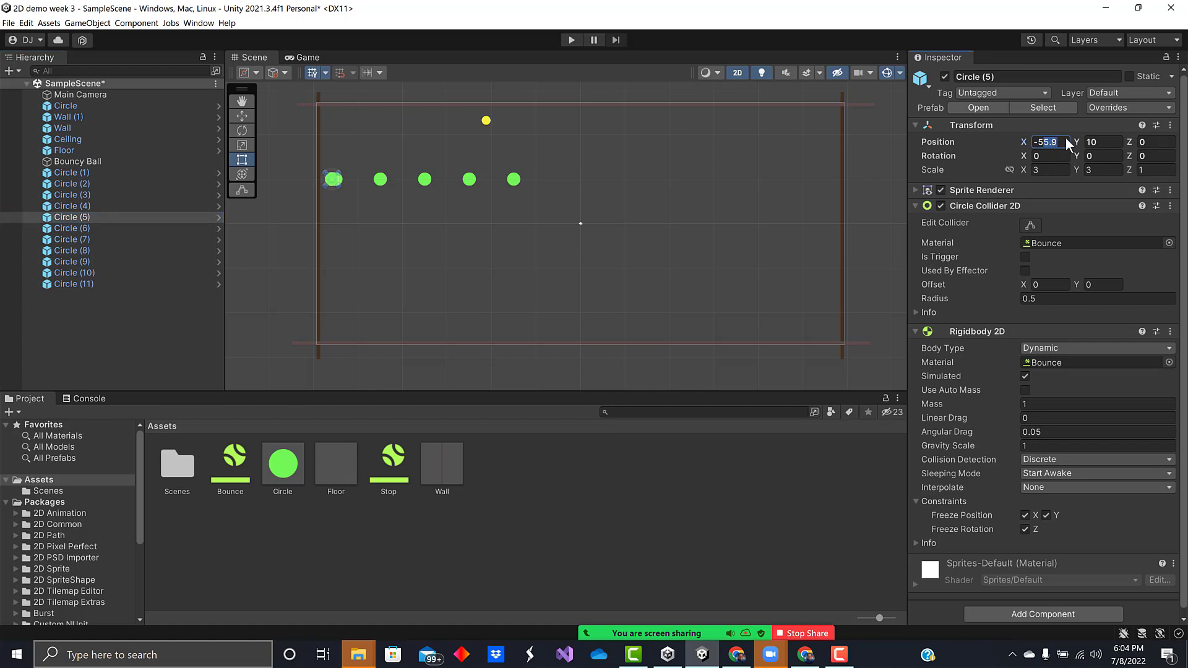
type("-5")
Set the X position of Circle (6) to 5 and of Circle (7) to 15
left_click(63, 228)
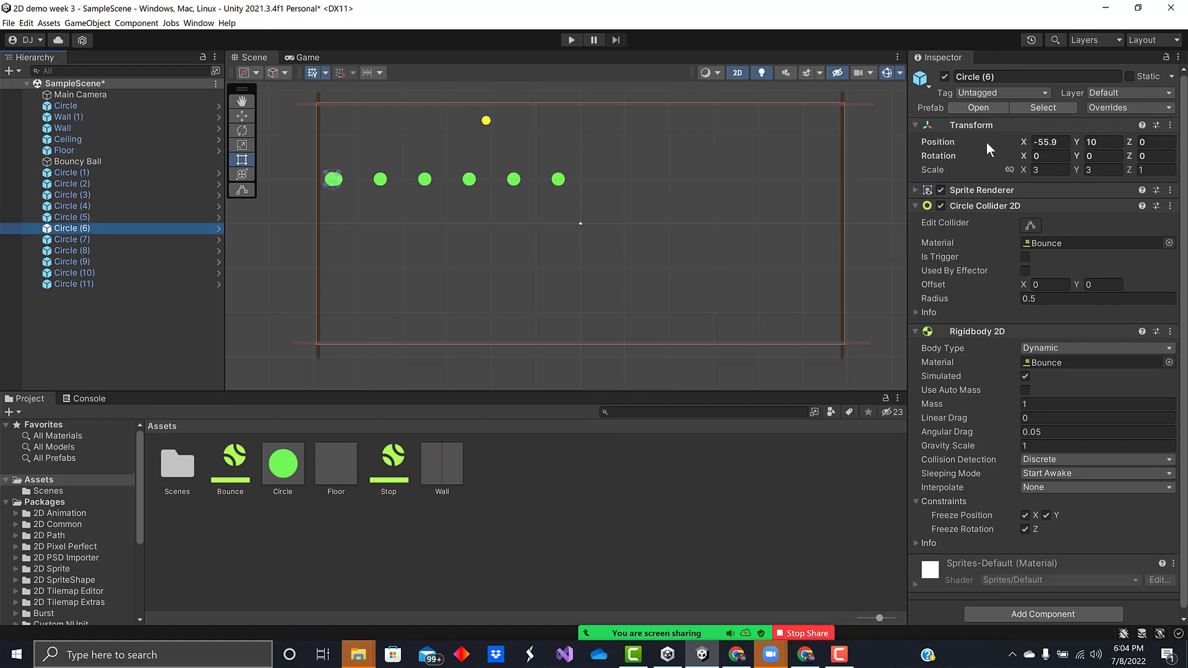
left_click(1058, 142)
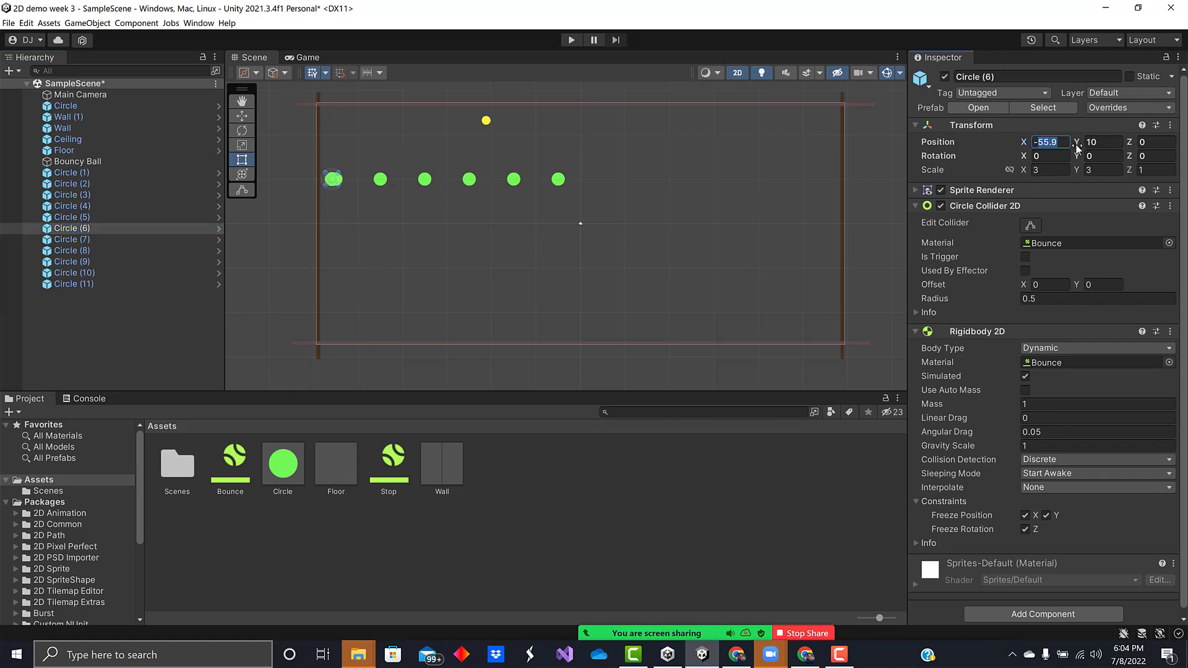
type("-")
key("BackSpace")
type("5")
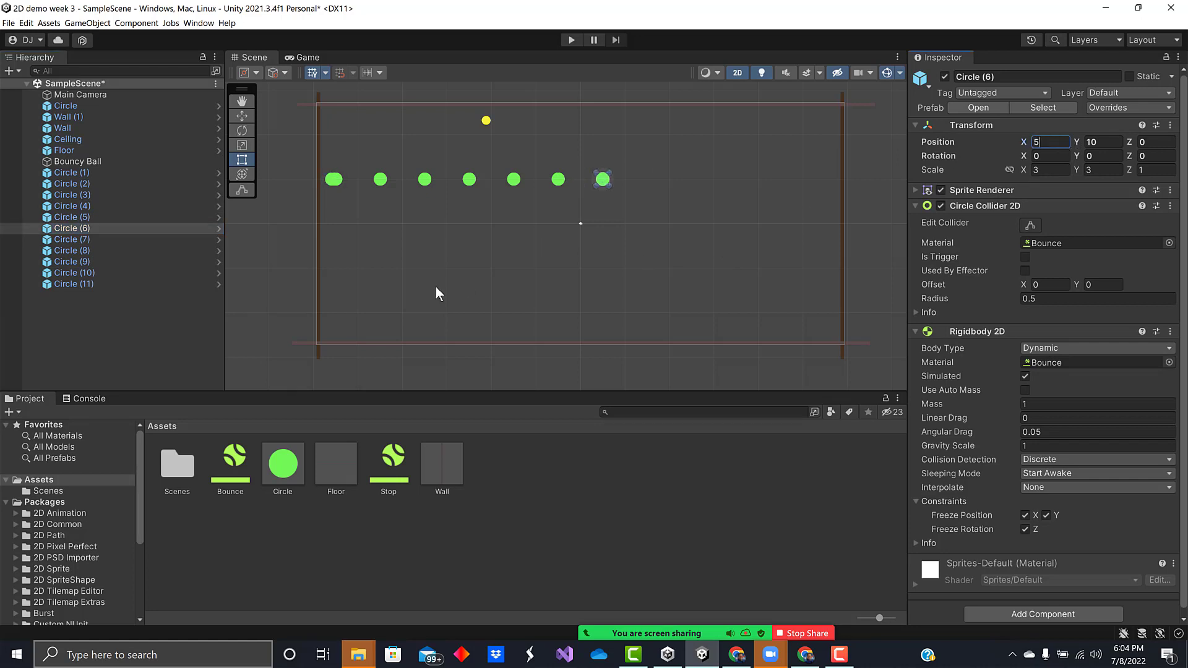
left_click(88, 239)
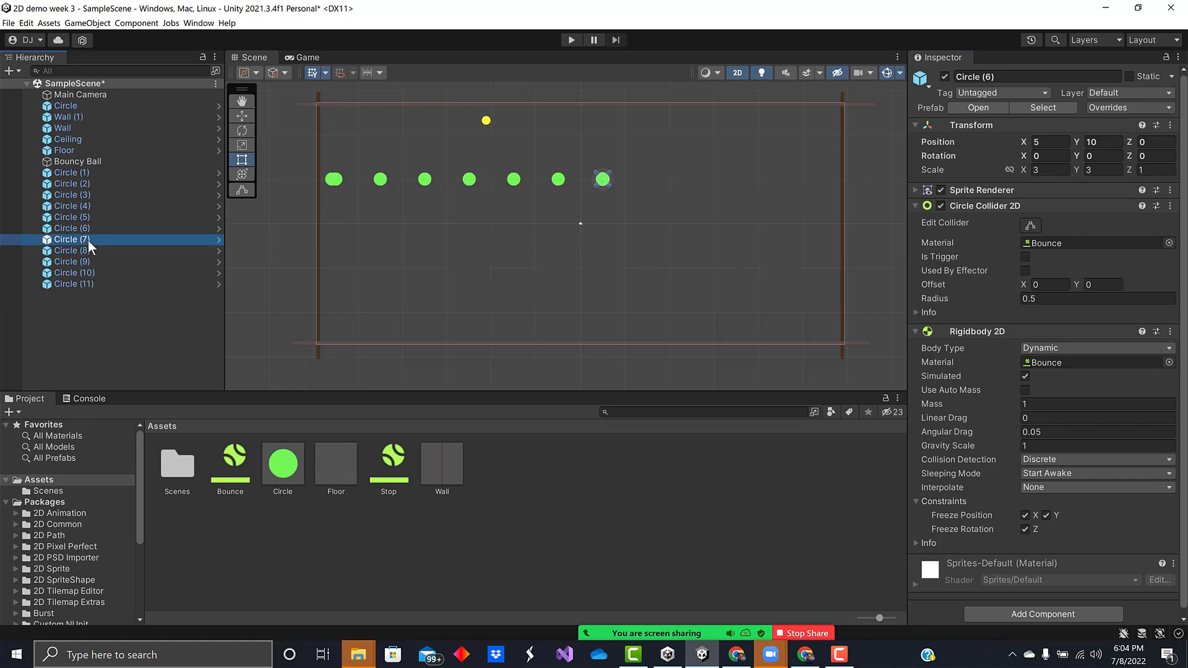
left_click(1051, 141)
left_click_drag(1024, 150, 1022, 149)
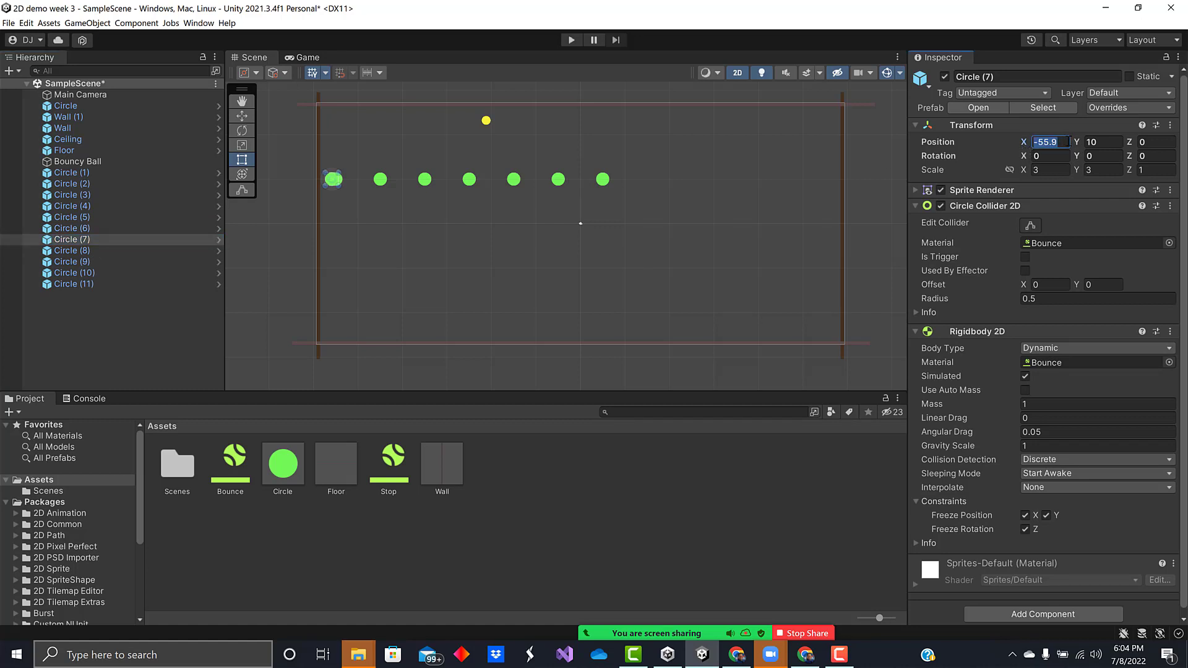
type("15")
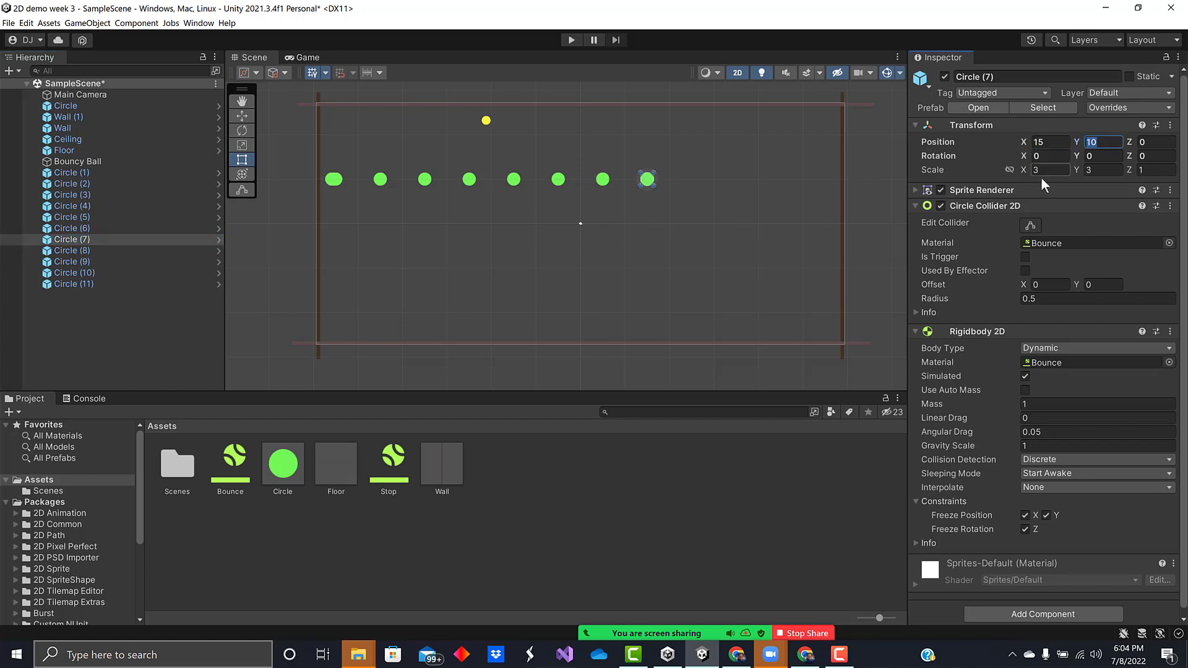
Set the X position of Circle (8) to 25 and of Circle (9) to 35
left_click(79, 251)
key("Tab")
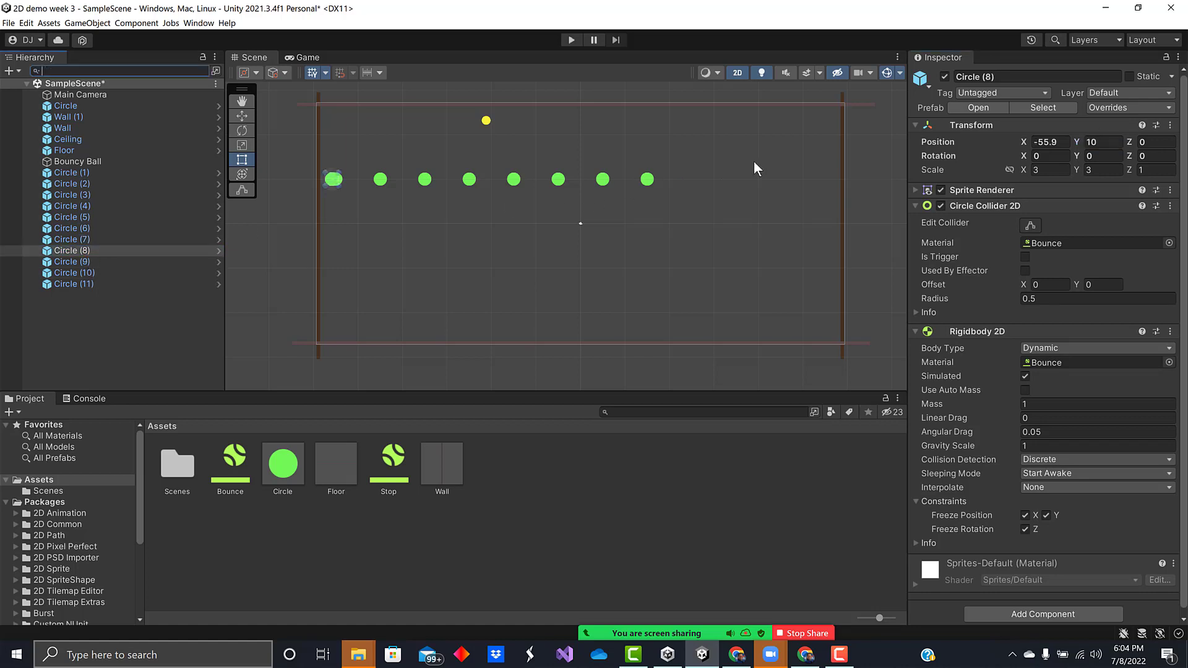
left_click(1045, 141)
type("25")
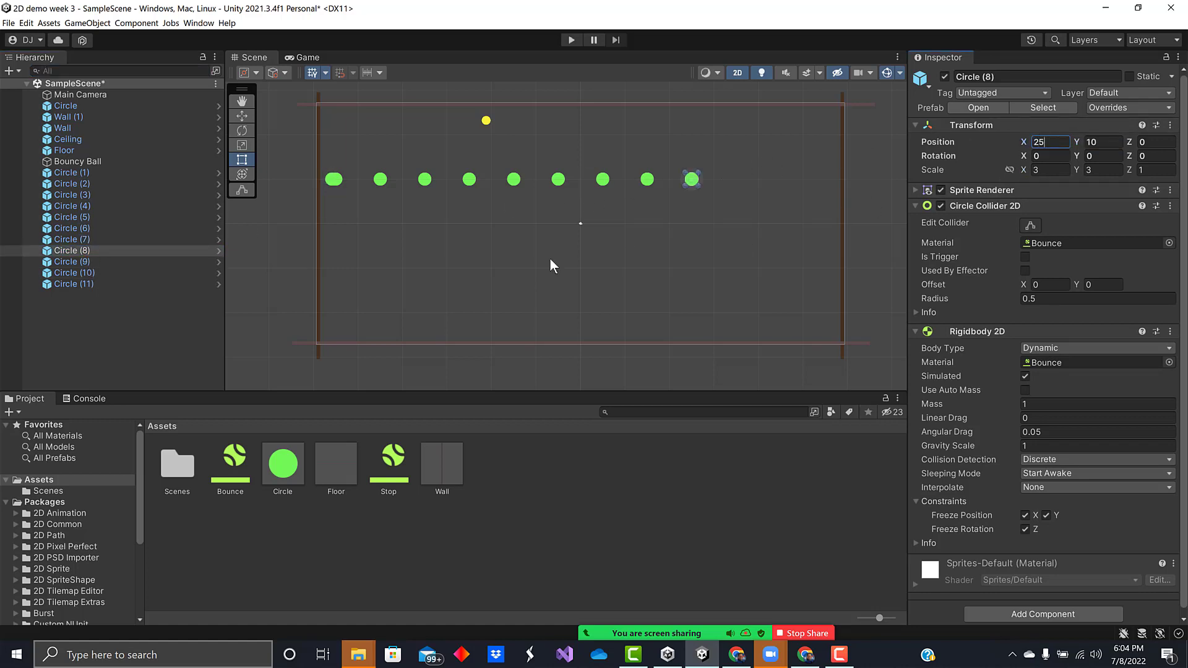
left_click(73, 262)
left_click(1046, 141)
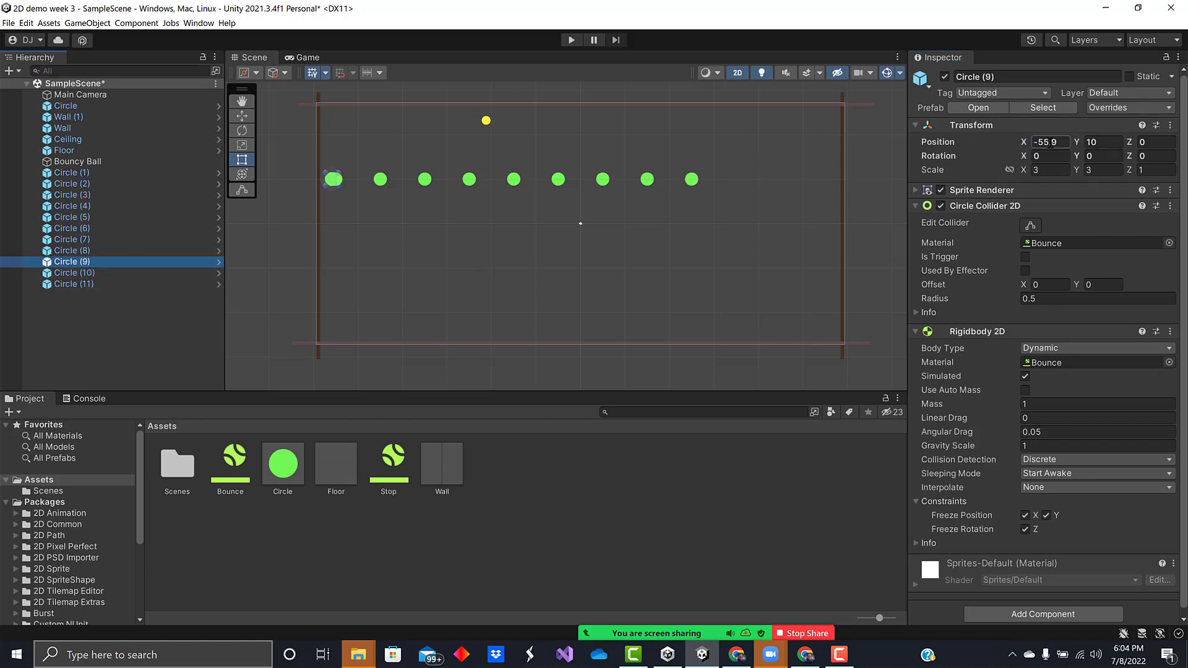
type("35")
Set the X position of Circle (10) to 45 and of Circle (11) to 55
left_click(91, 274)
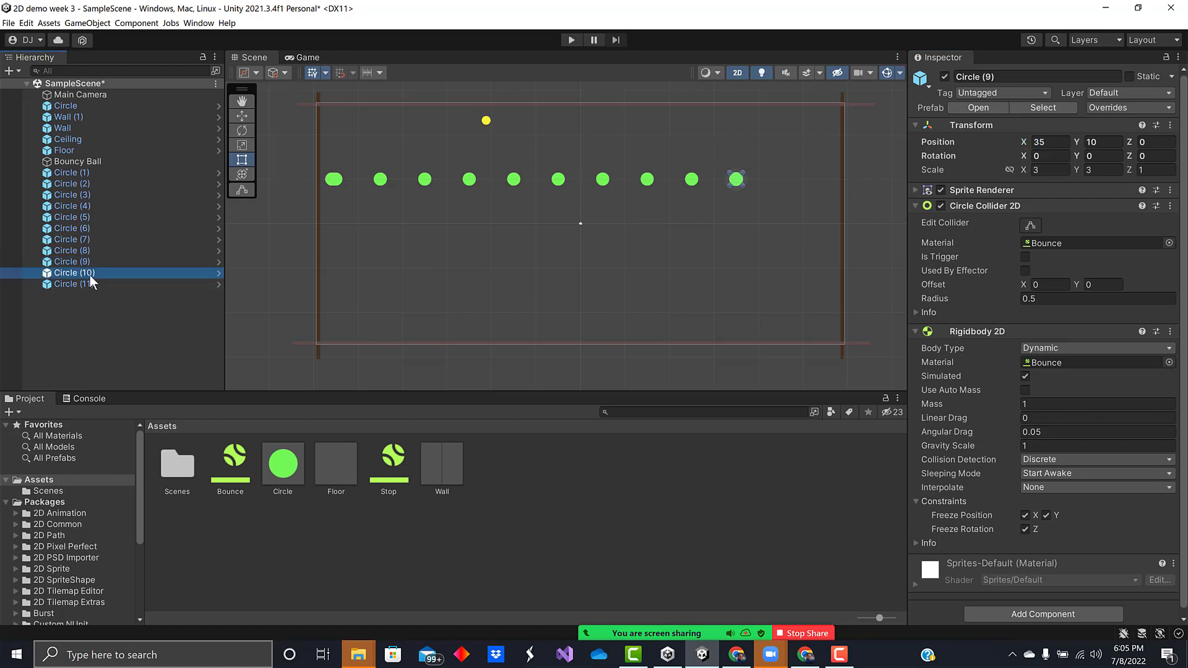
left_click(1065, 137)
type("45")
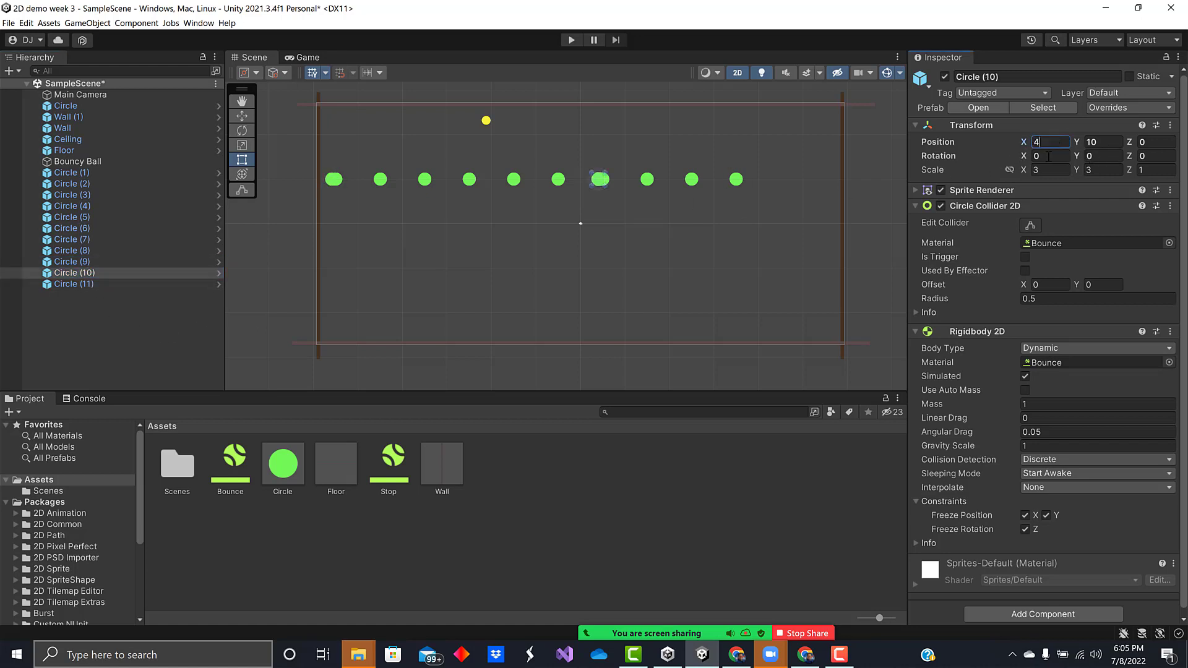
left_click(79, 285)
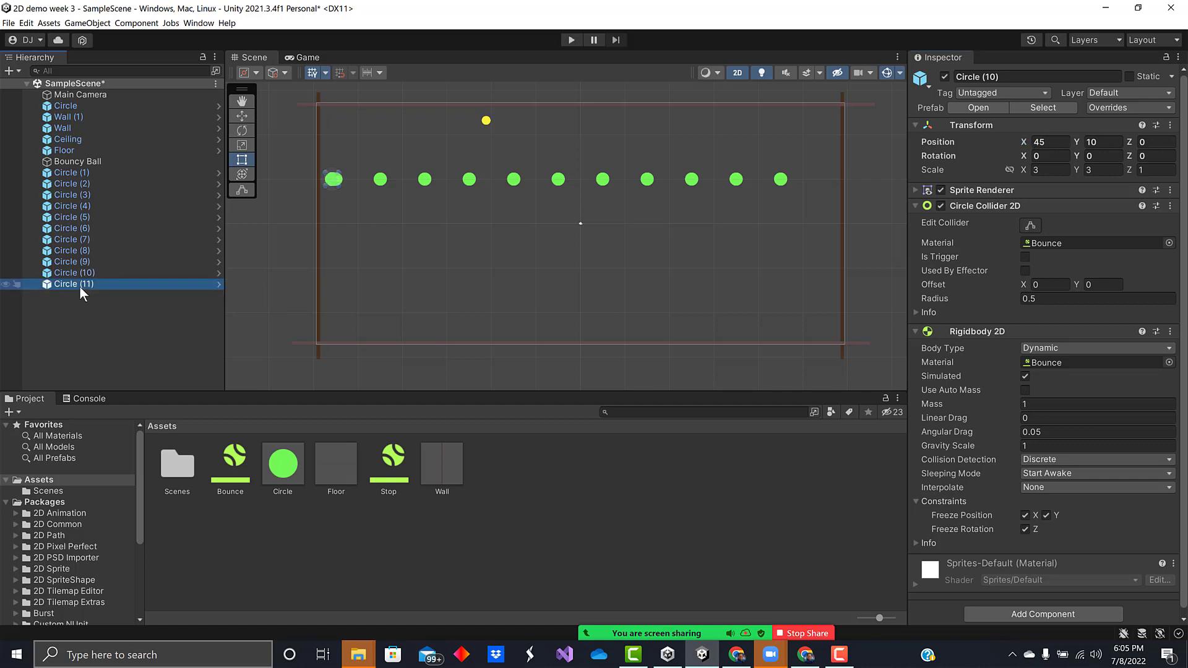
left_click(1055, 141)
type("55")
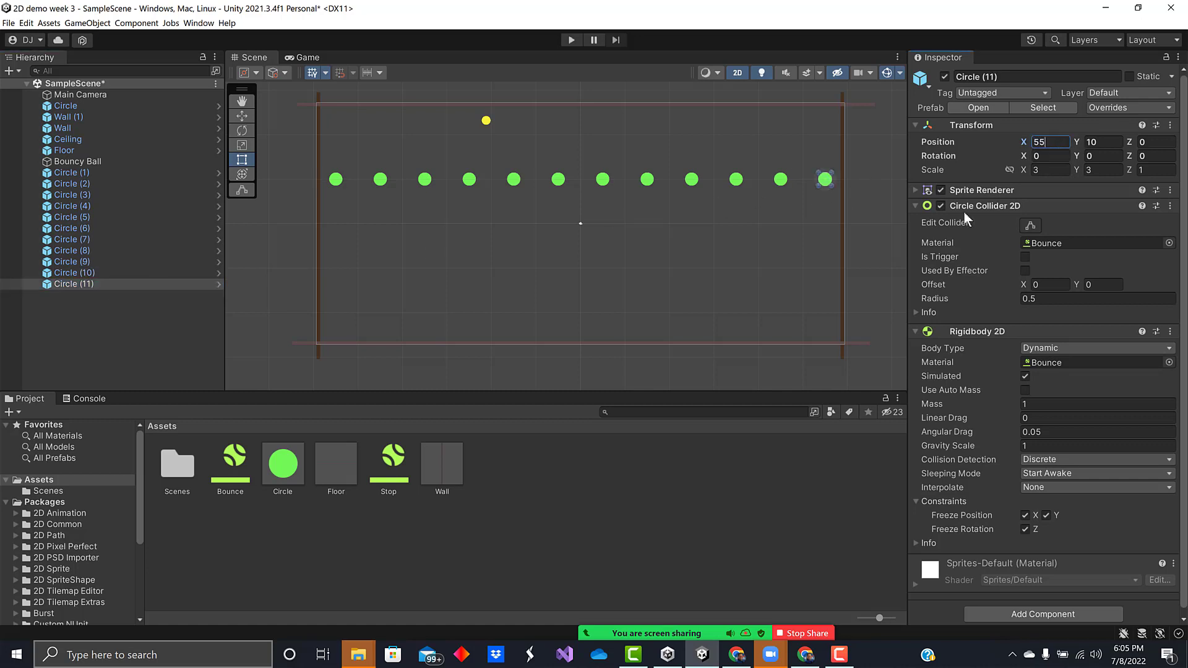
left_click(653, 290)
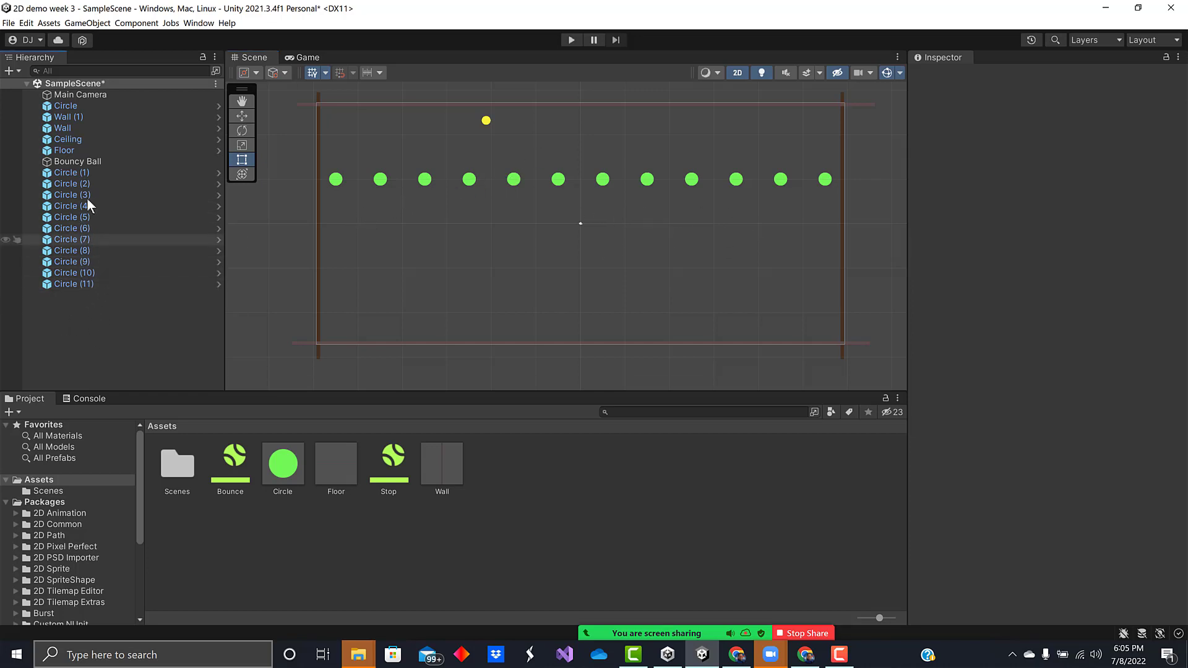
Make Circle (1) through Circle (11) children of the original Circle object
mouse_move(74, 173)
left_mouse_down()
mouse_move(93, 248)
mouse_move(69, 176)
left_mouse_up()
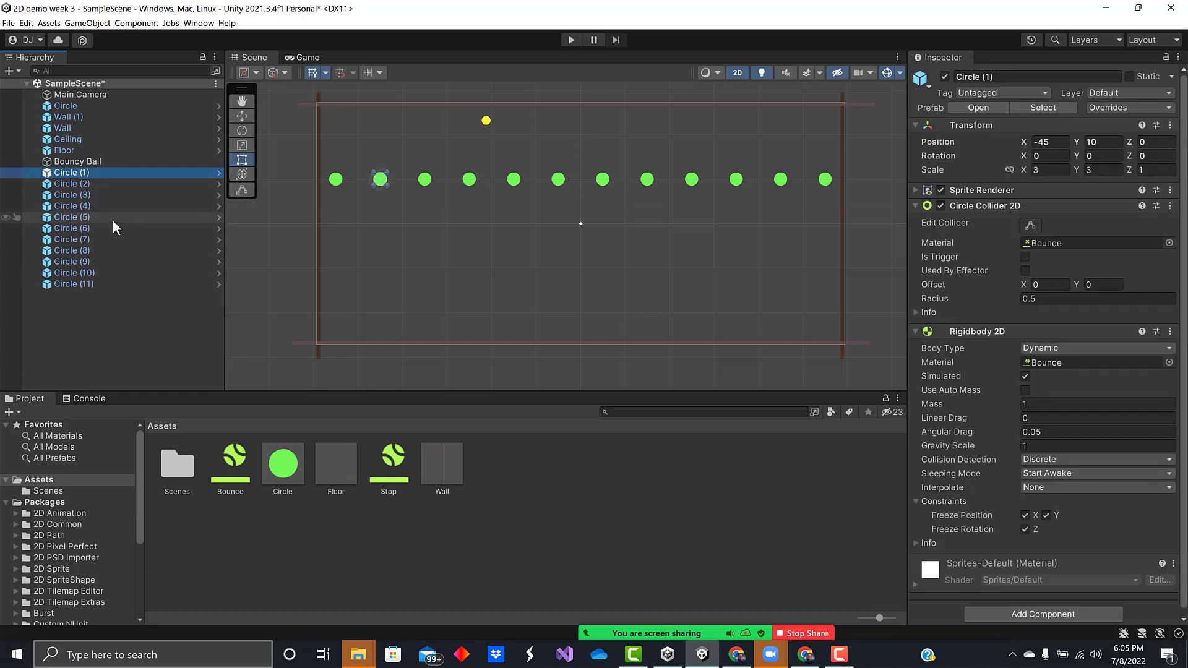
left_click(83, 283, "shift")
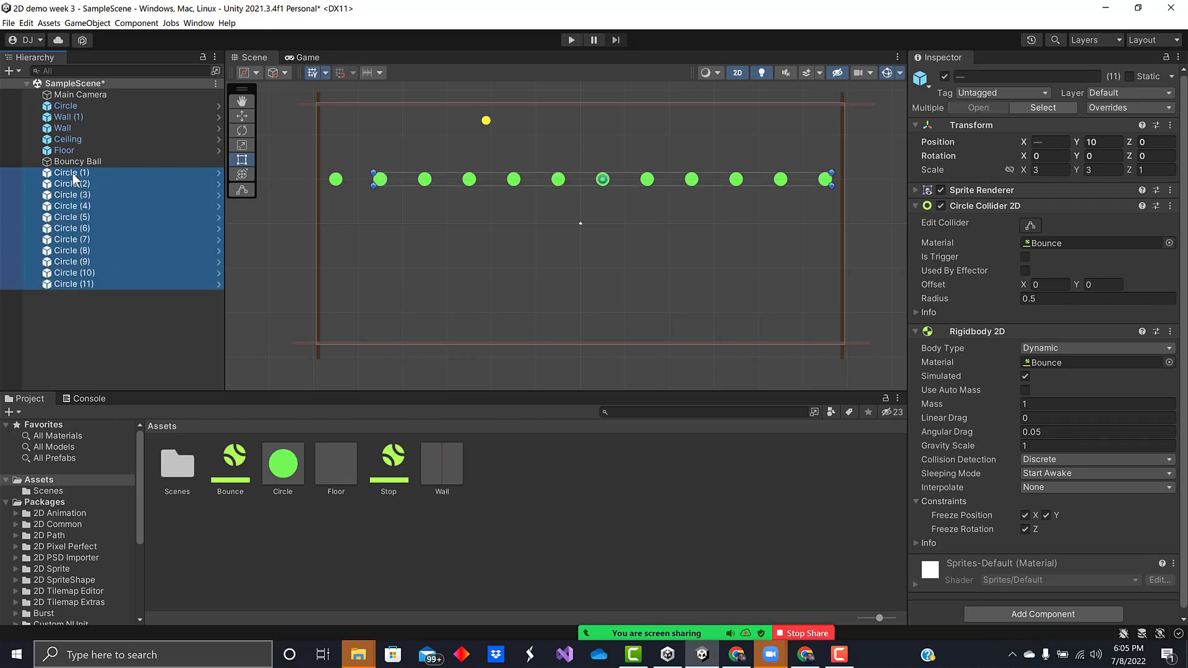
left_click_drag(73, 179, 66, 107)
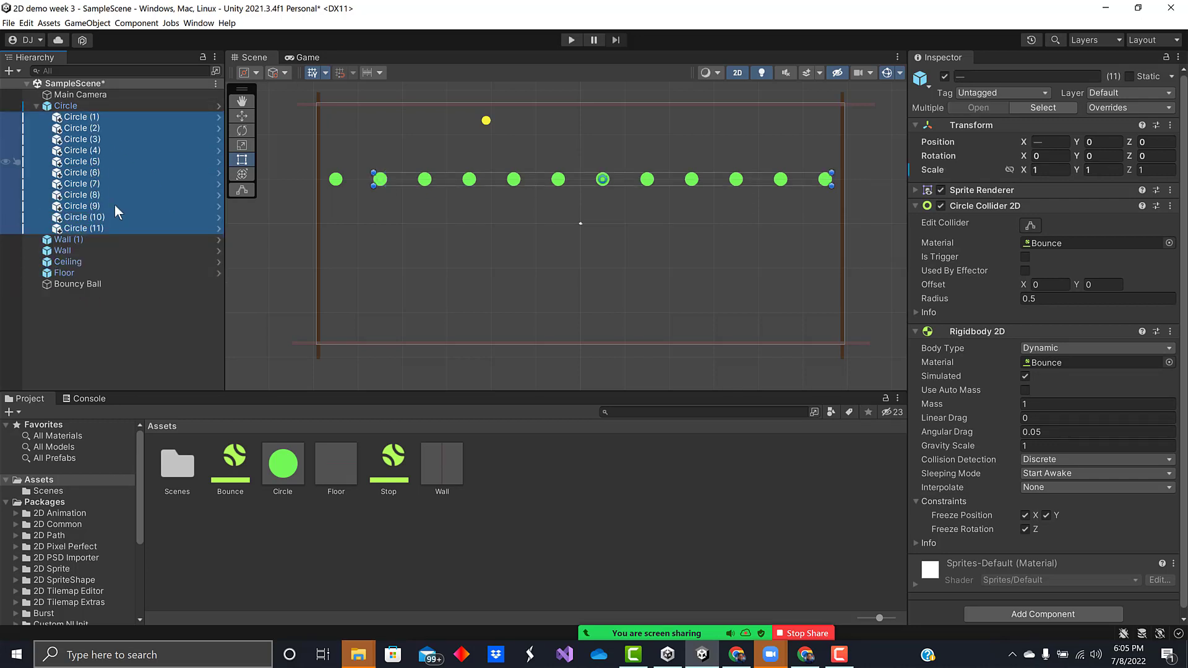
left_click(137, 330)
left_click(65, 105)
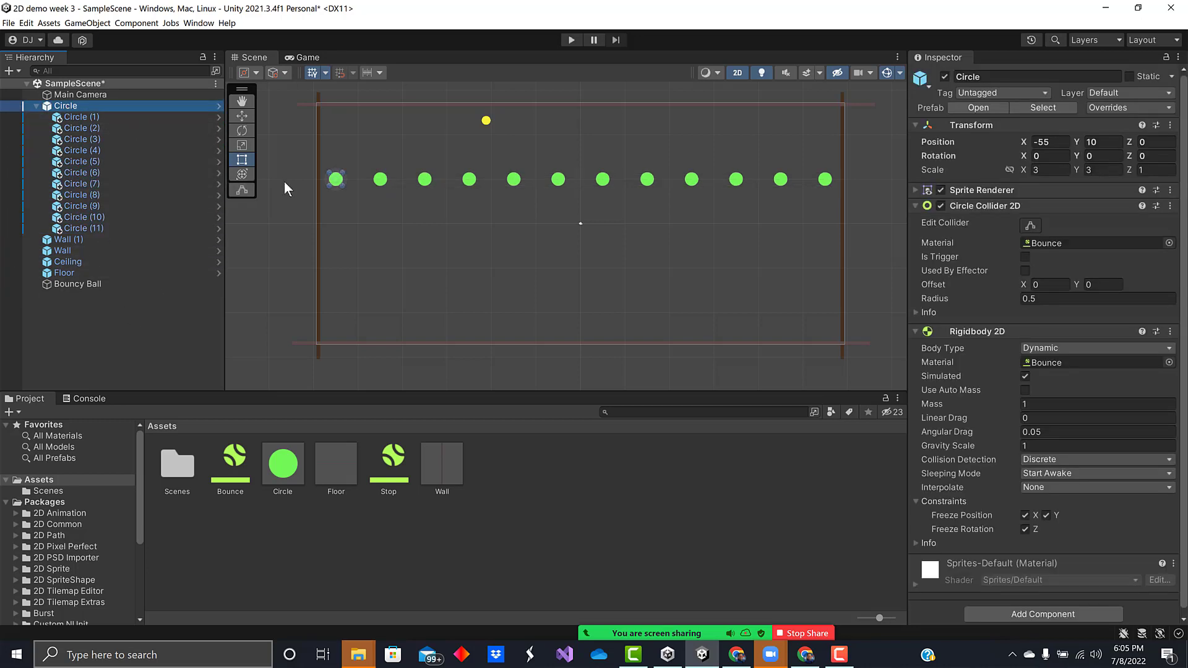
left_click(335, 195)
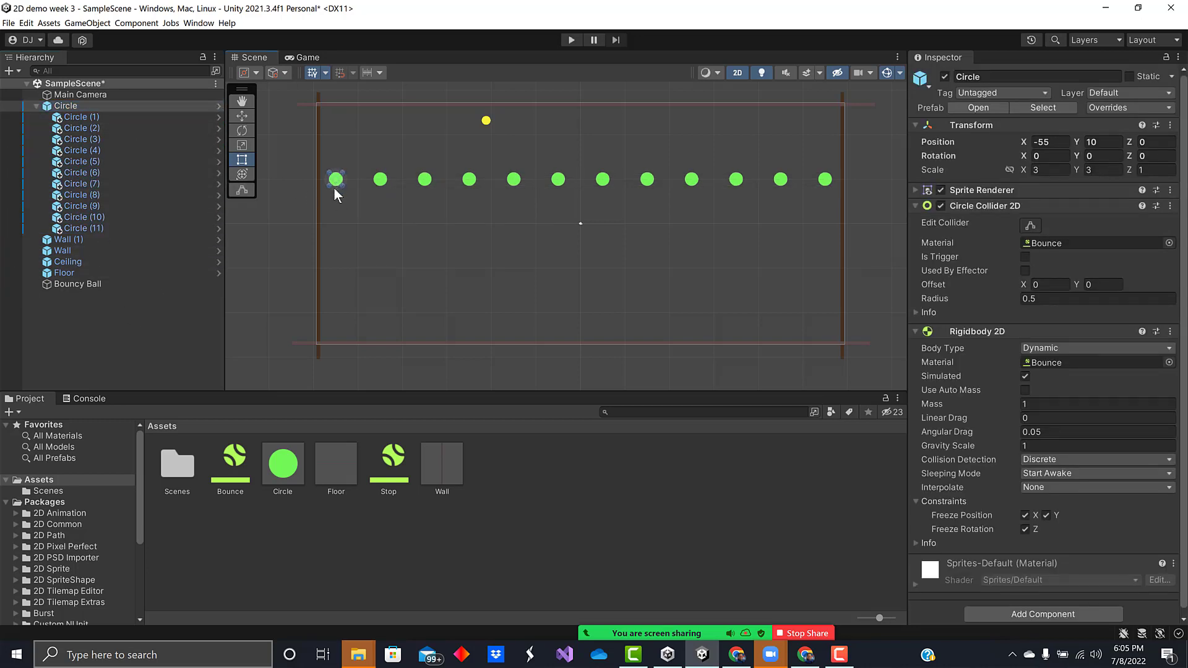
mouse_move(334, 189)
left_mouse_down()
mouse_move(334, 238)
mouse_move(335, 181)
left_mouse_up()
left_click(1053, 141)
key("BackSpace")
left_click(788, 267)
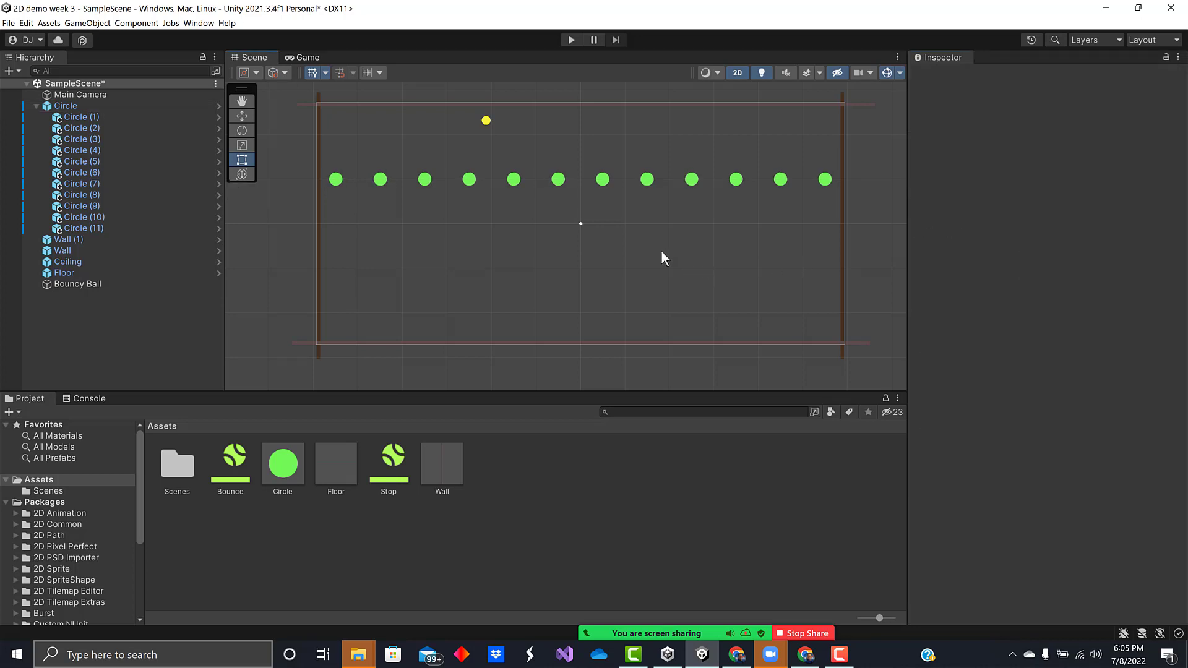
Duplicate the parent Circle with its whole row of pegs and position the copy at X -50, Y 0
left_click(36, 106)
right_click(67, 107)
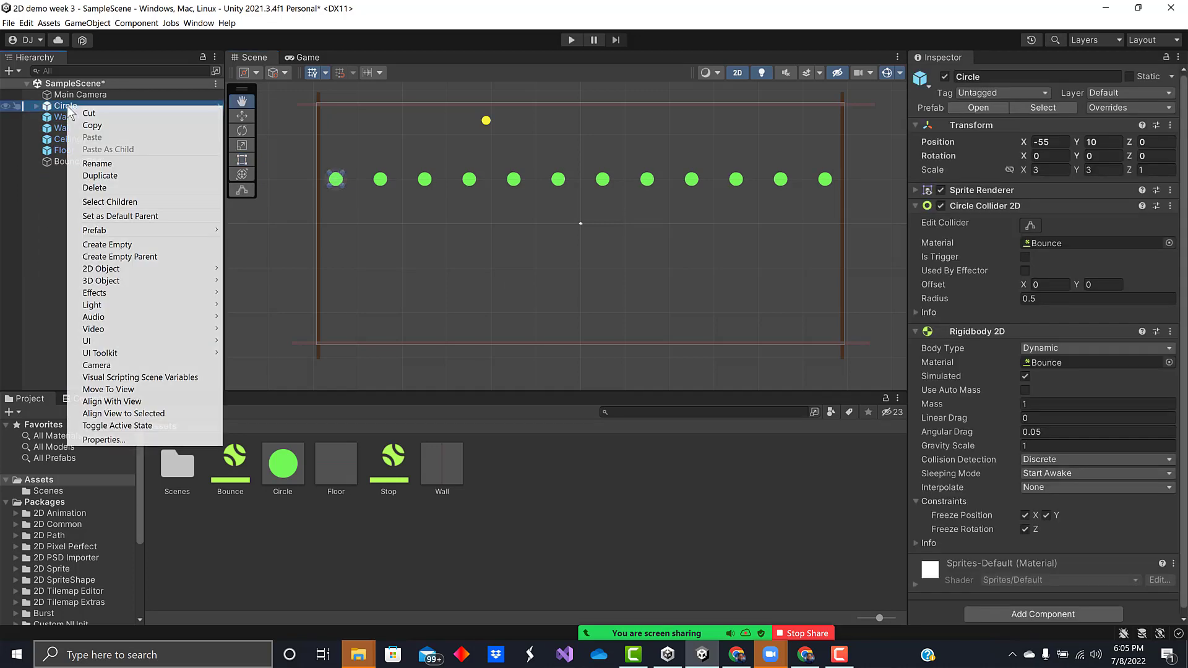
left_click(101, 177)
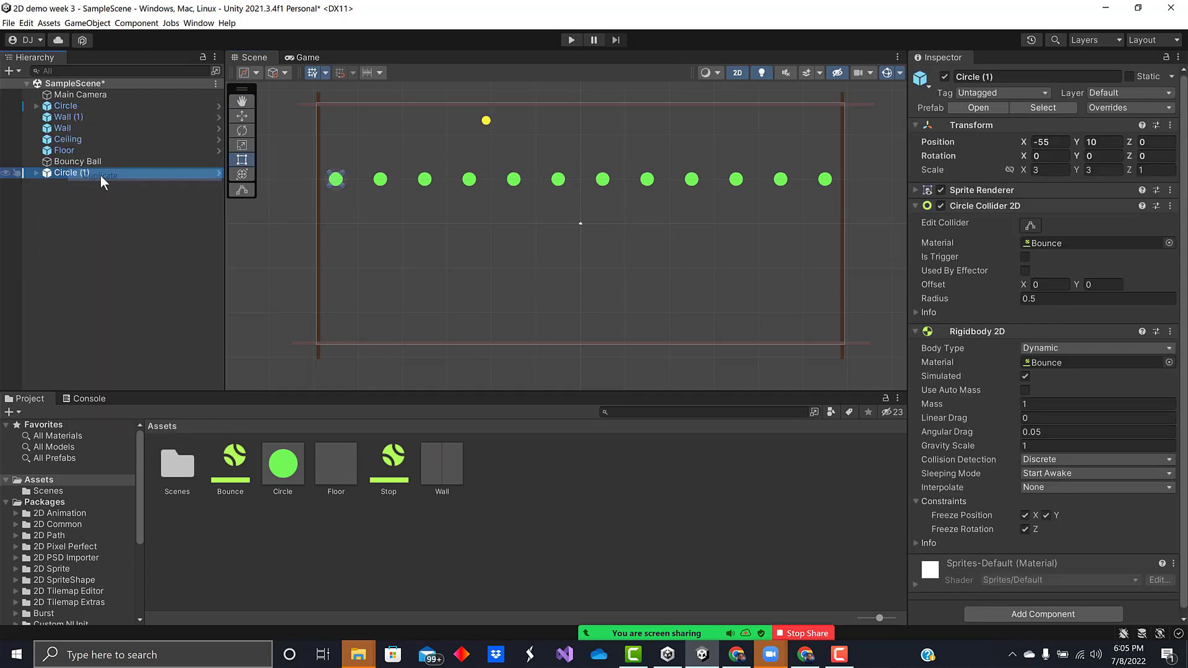
left_click(1089, 142)
type("0")
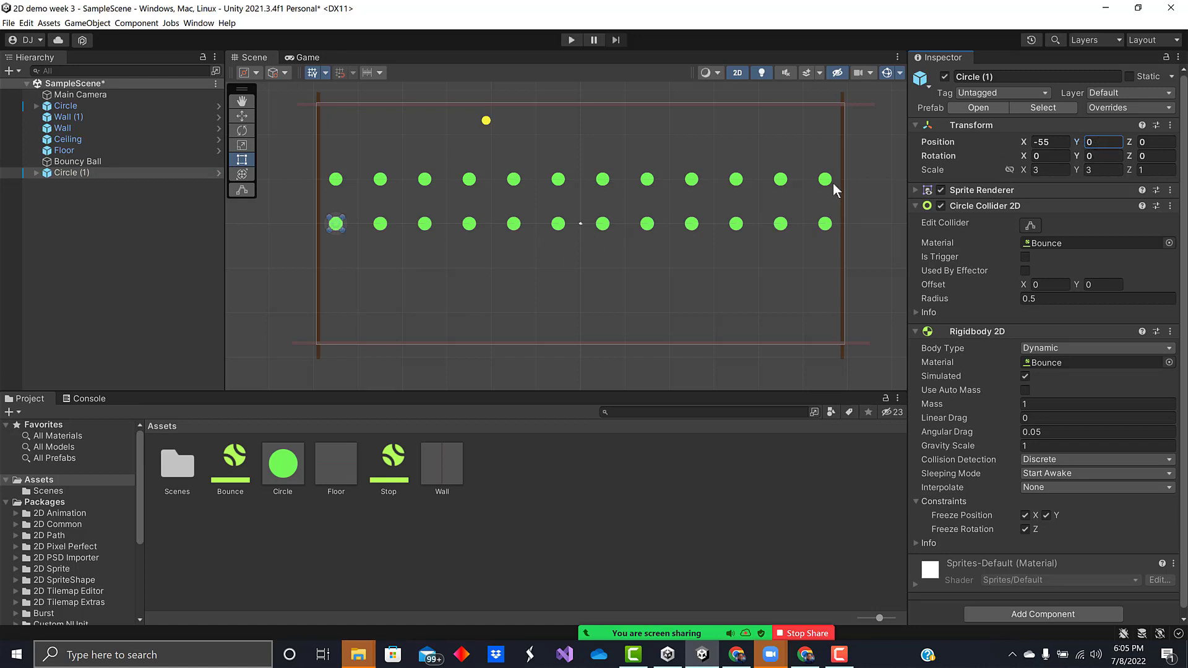
left_click(1044, 141)
type("0")
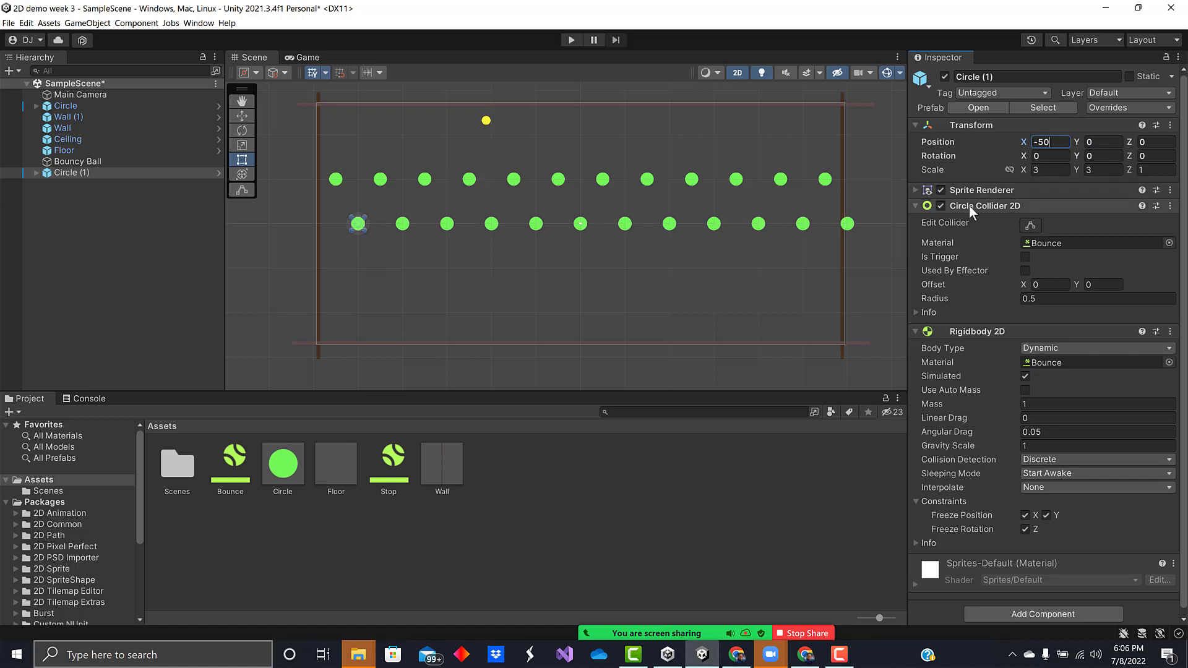
Delete the child peg Circle (11) that overlaps the wall from the duplicated row
left_click(37, 173)
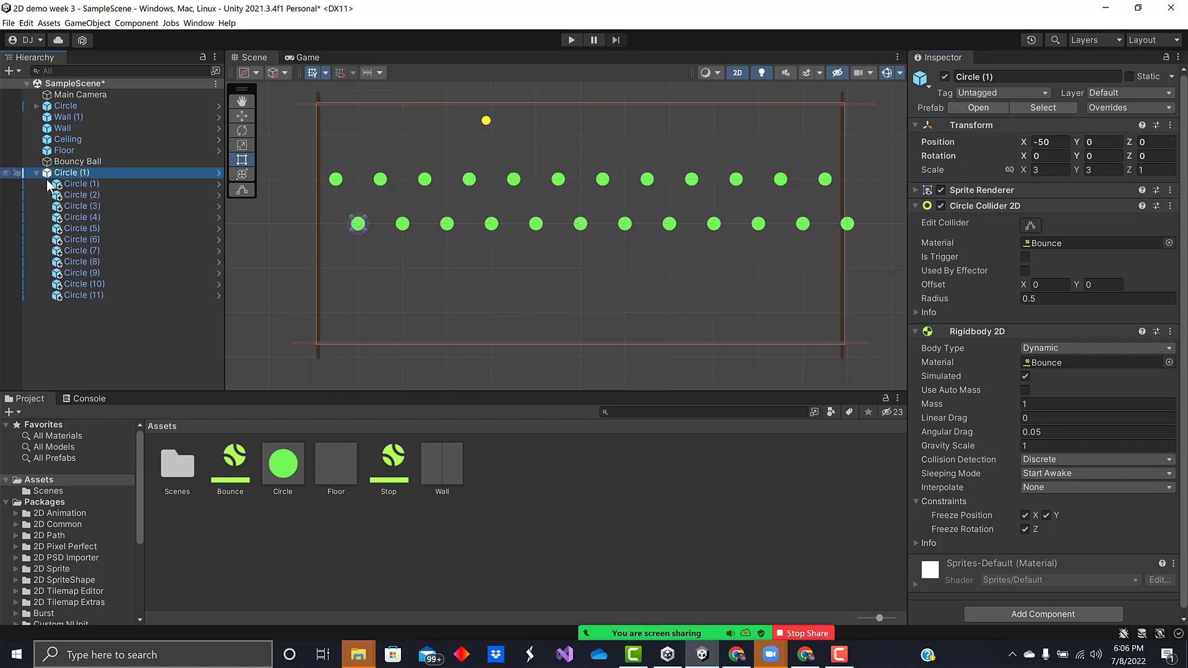
left_click(80, 294)
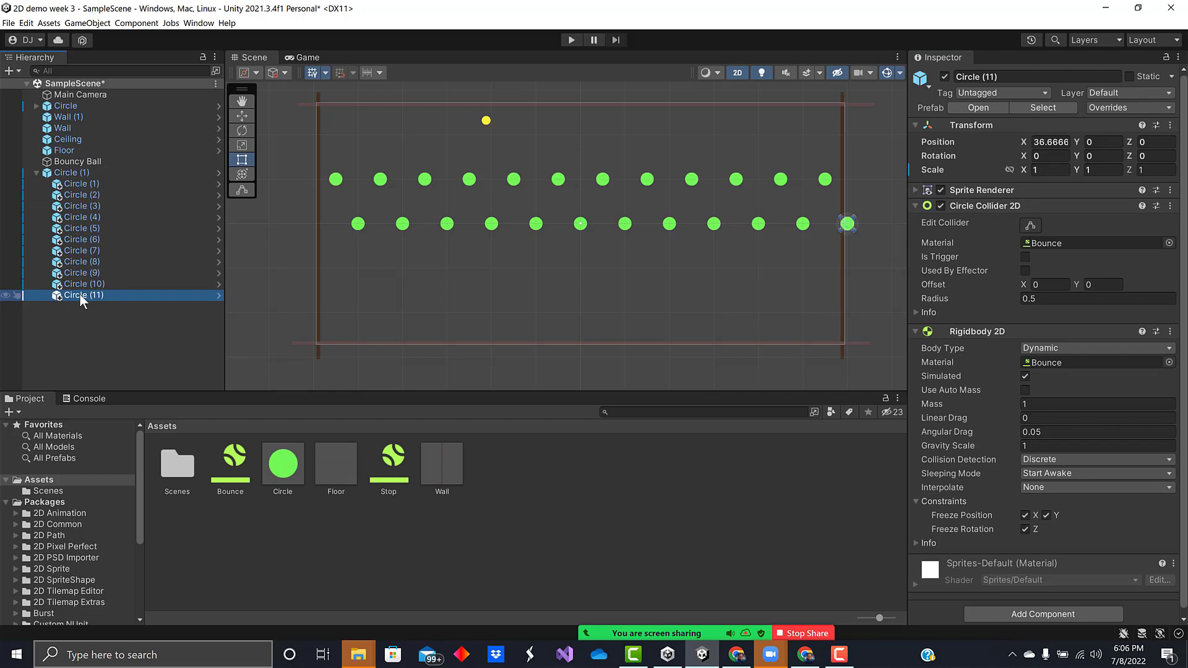
key("Delete")
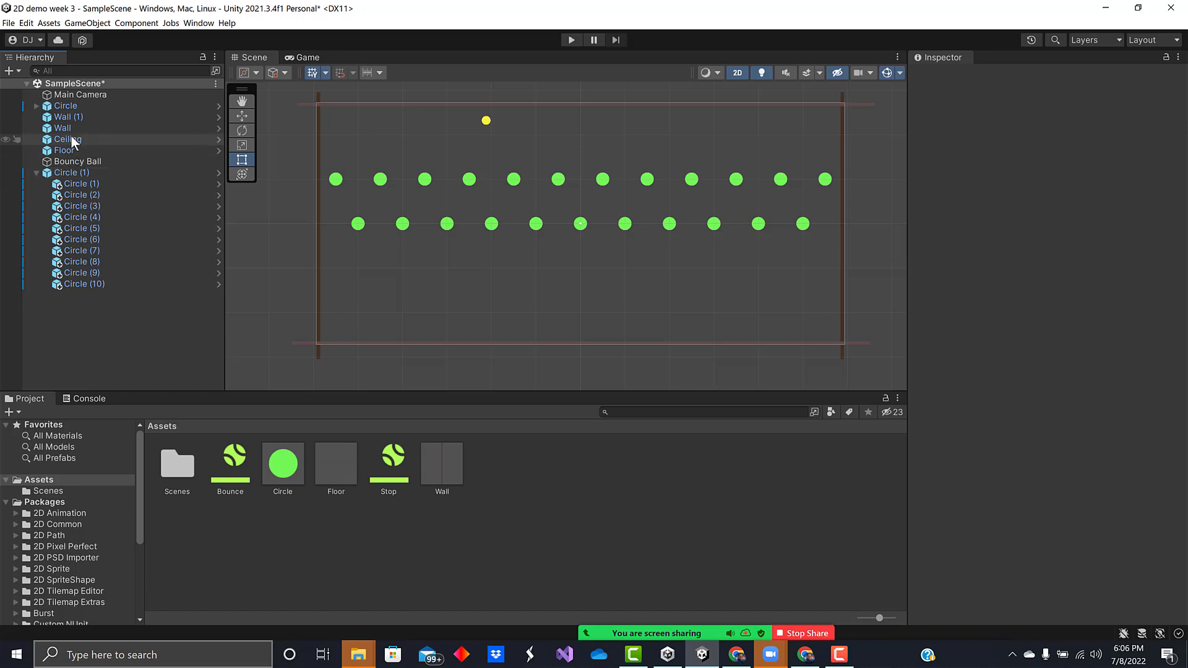
Rename the parent Circle of the upper peg row as Even Rows
left_click(69, 107)
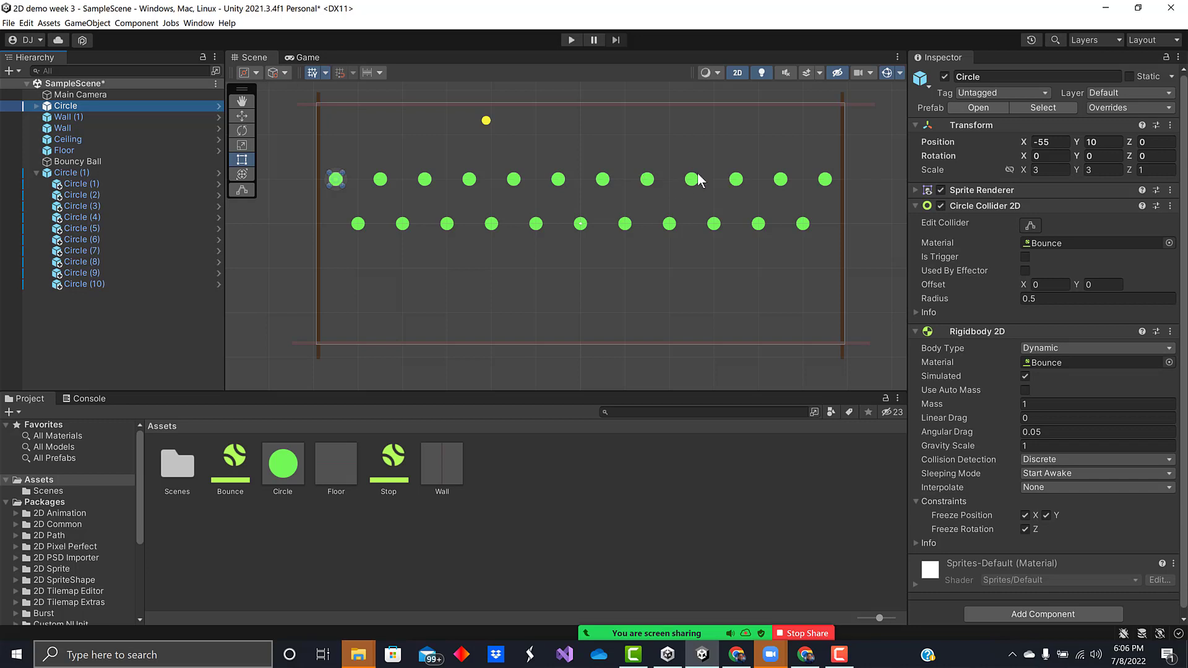
left_click(80, 105)
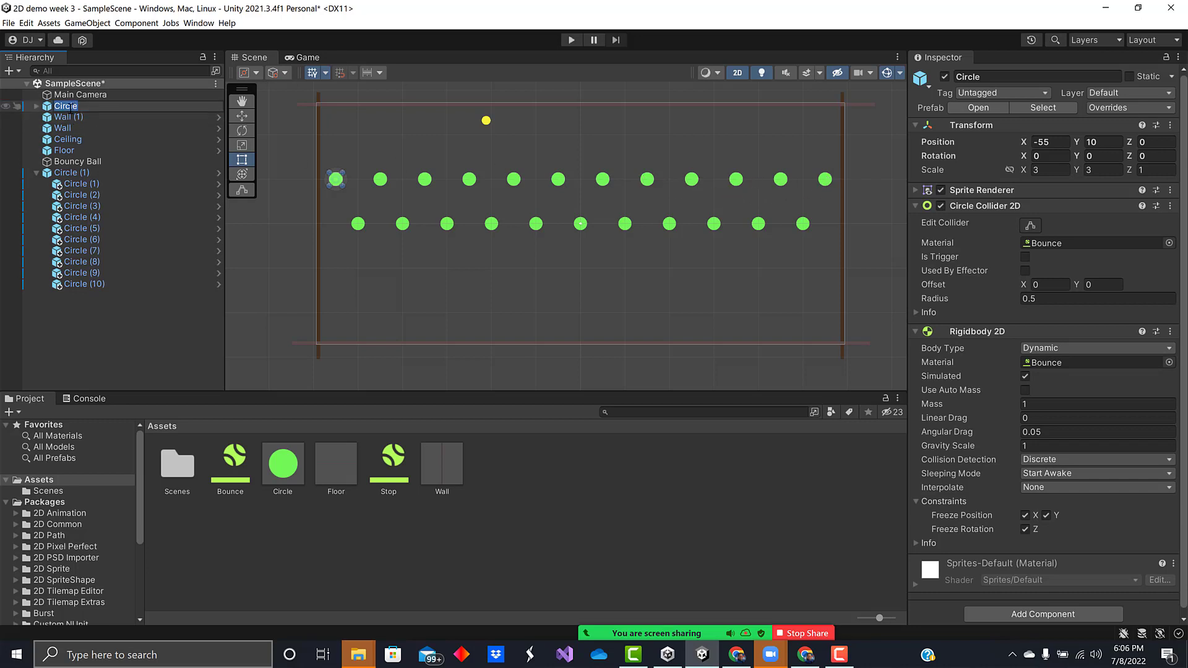
type("Even Ros")
type("s")
key("Return")
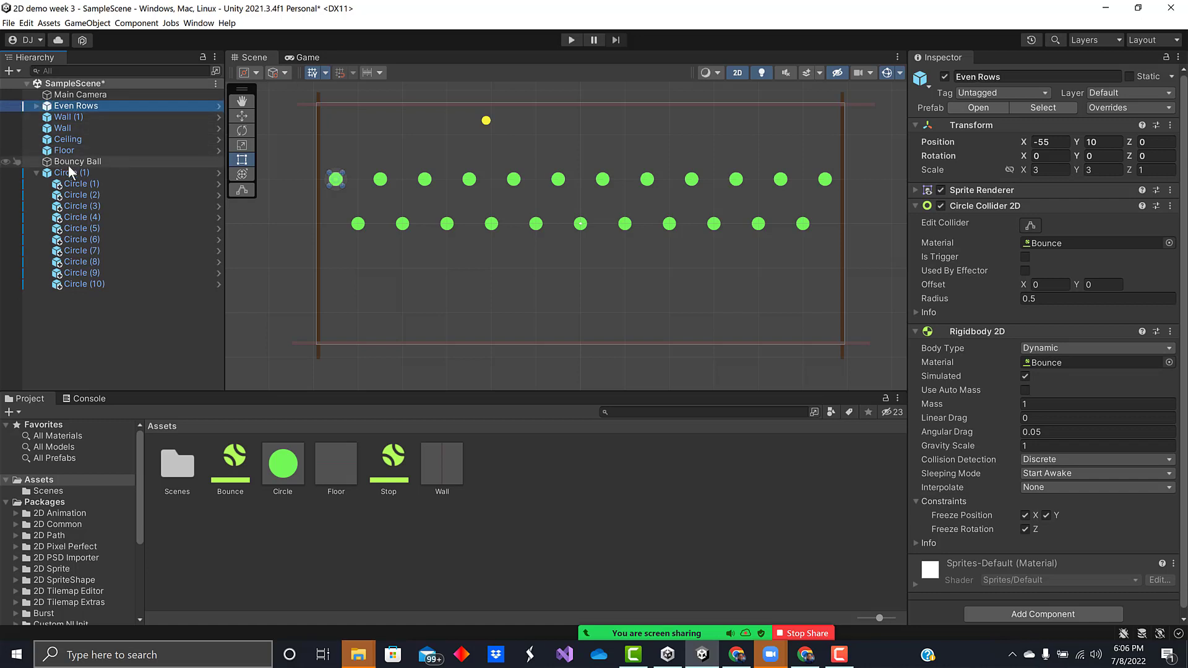
Rename the parent Circle (1) of the lower peg row as Odd Rows
left_click(68, 168)
left_click(72, 172)
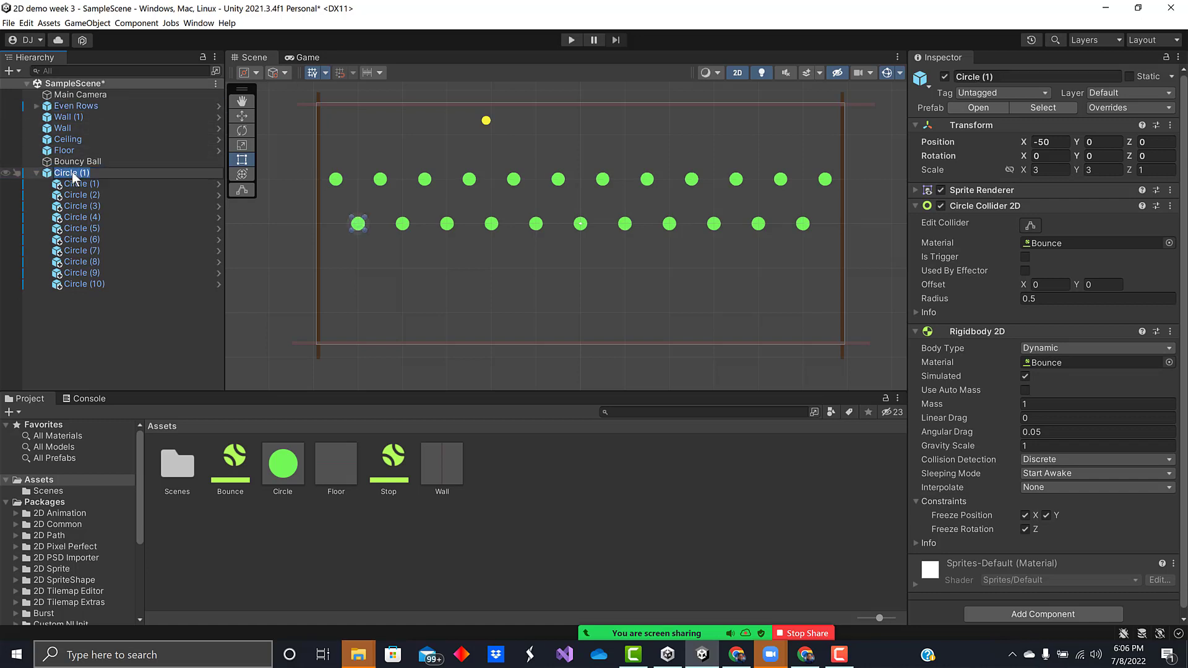
type("Odd Rows")
key("Return")
left_click(80, 336)
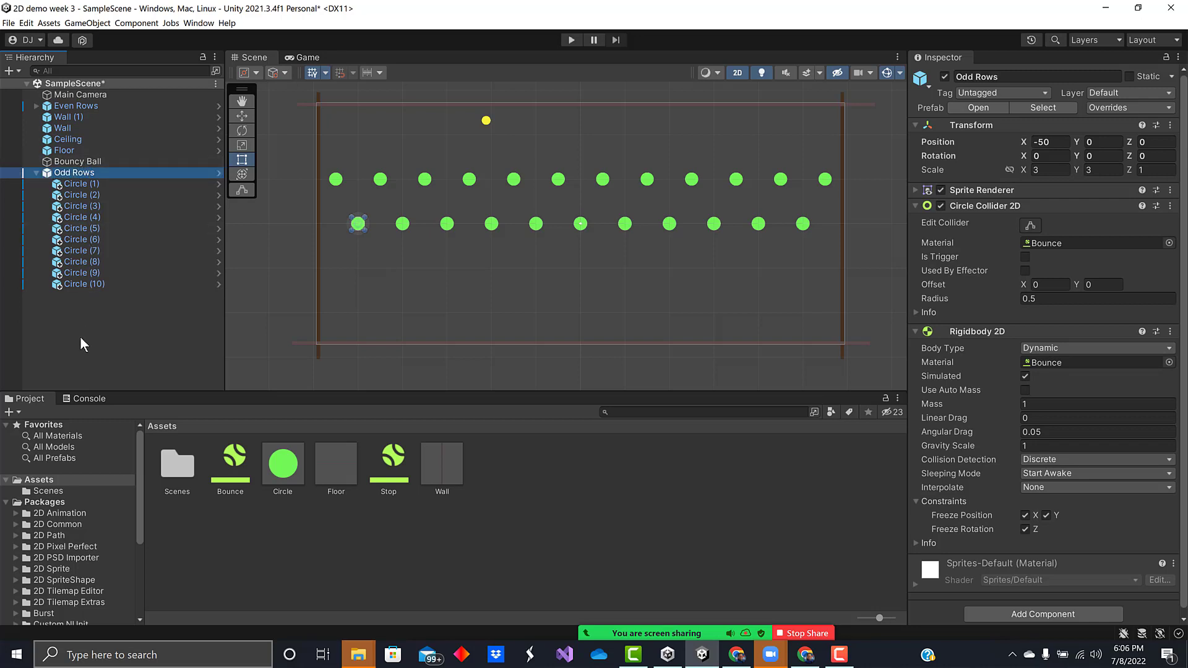
Move the Odd Rows peg row closer to the upper row by setting its Y position to 4
left_click(73, 173)
left_click(1090, 143)
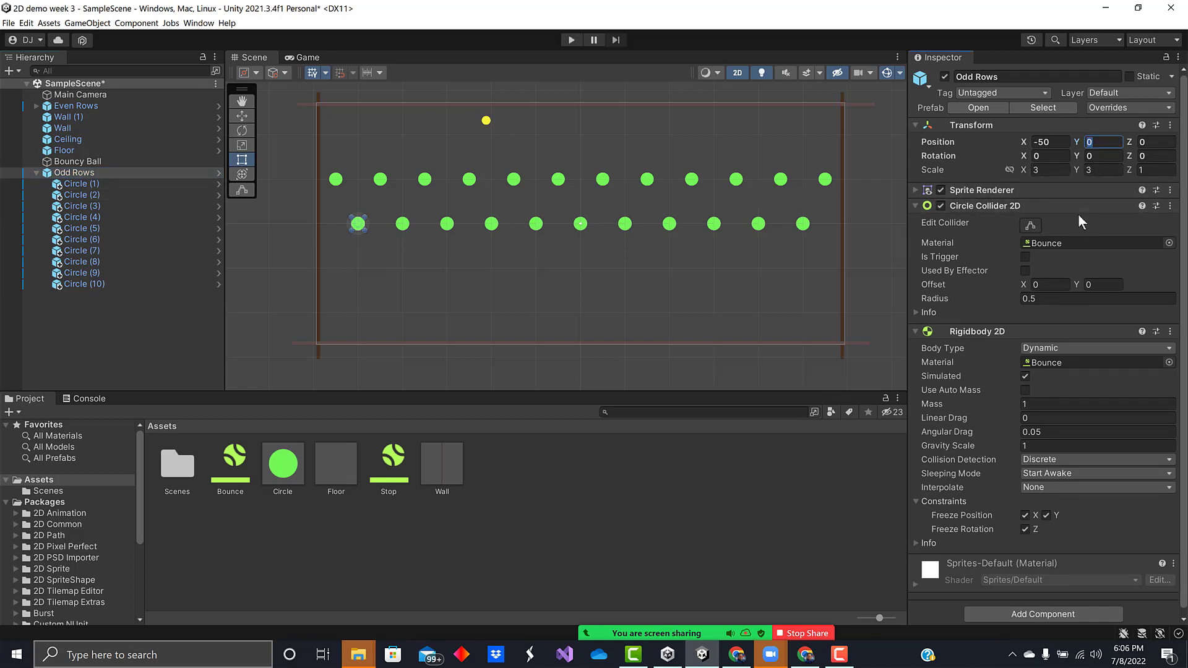
type("8")
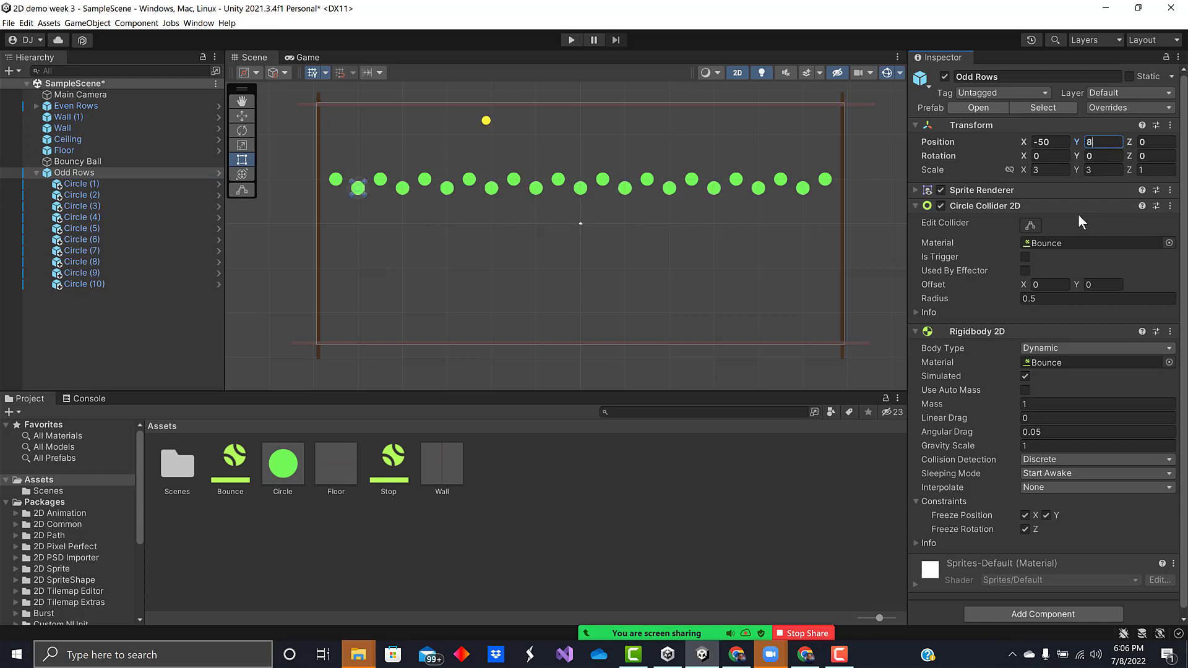
key("BackSpace")
type("2")
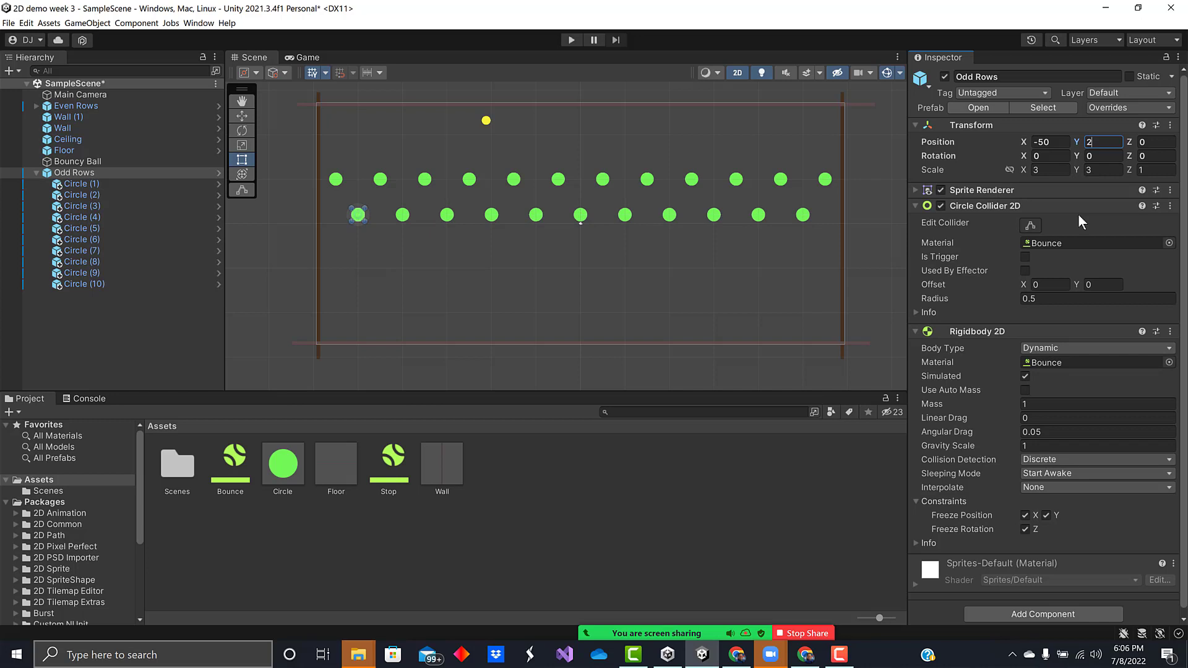
key("BackSpace")
type("4")
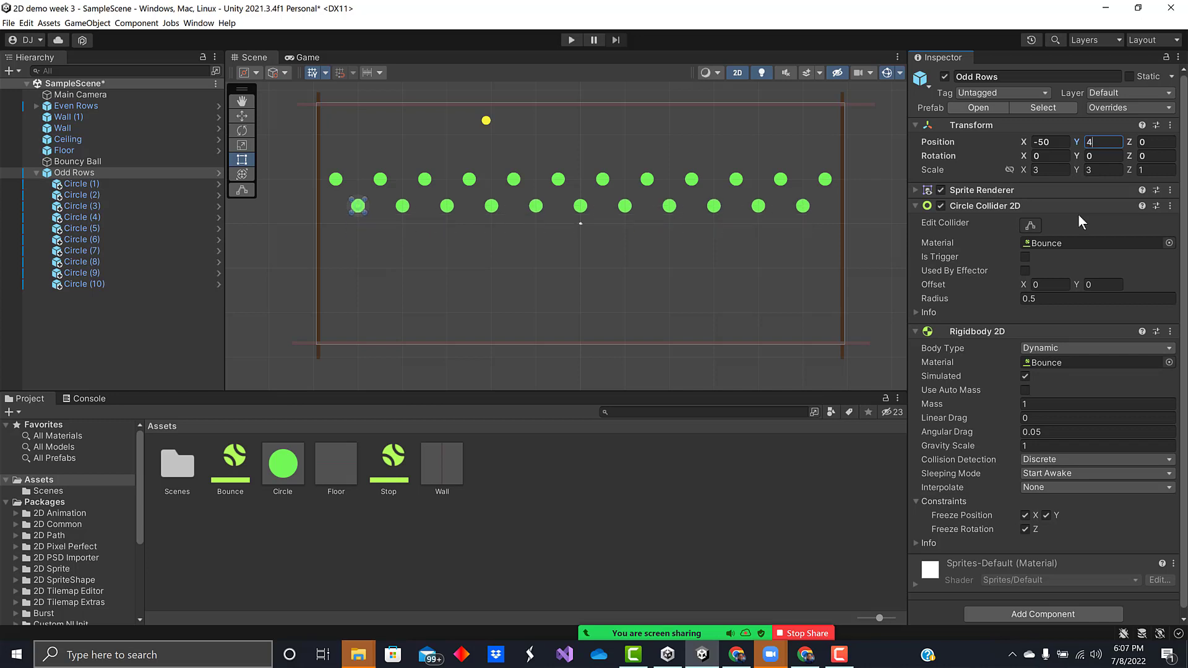
left_click(90, 353)
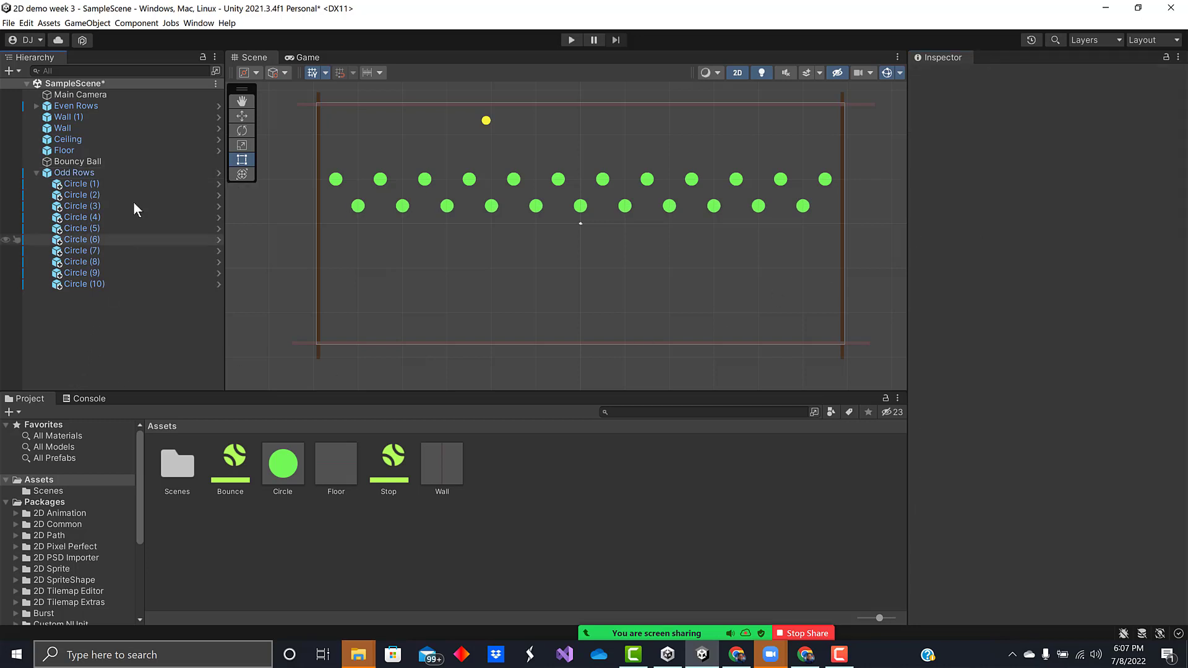
Duplicate the Even Rows peg row and set the copy's Y position to -2
left_click(74, 105)
right_click(76, 105)
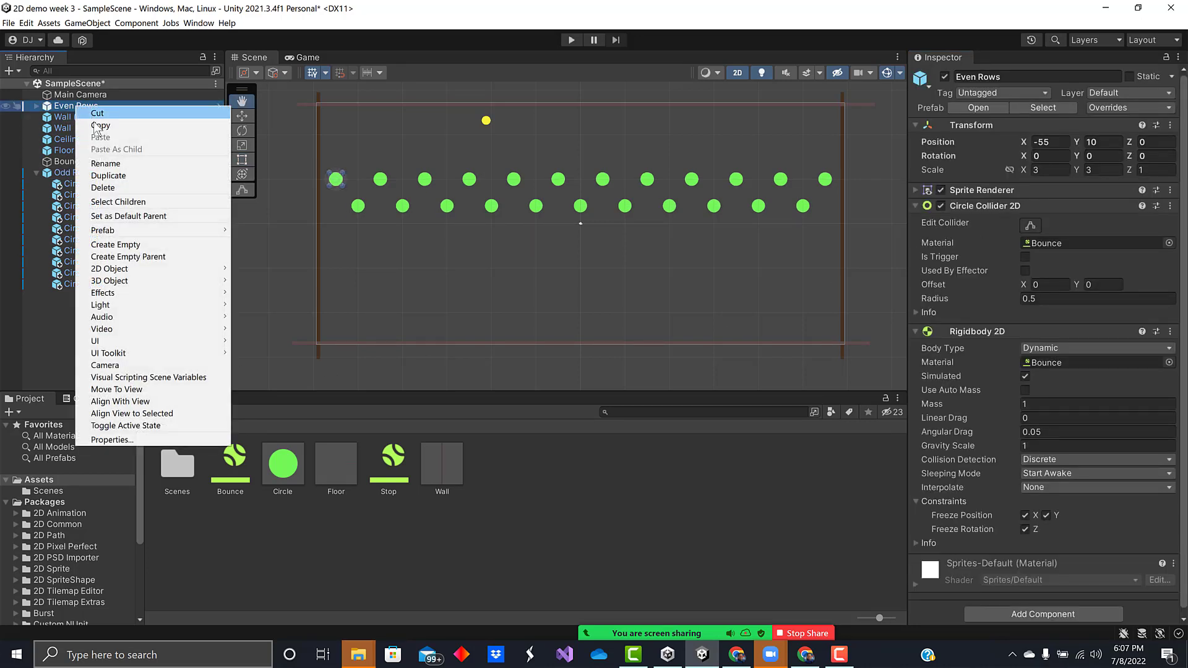
left_click(106, 177)
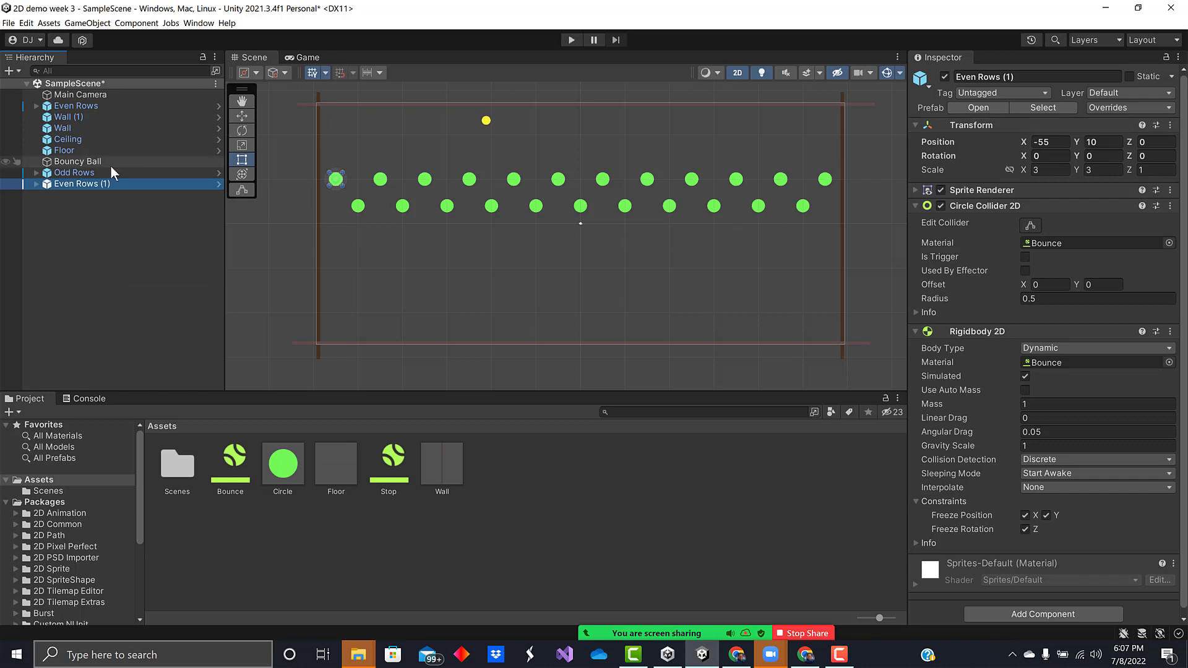
left_click(95, 174)
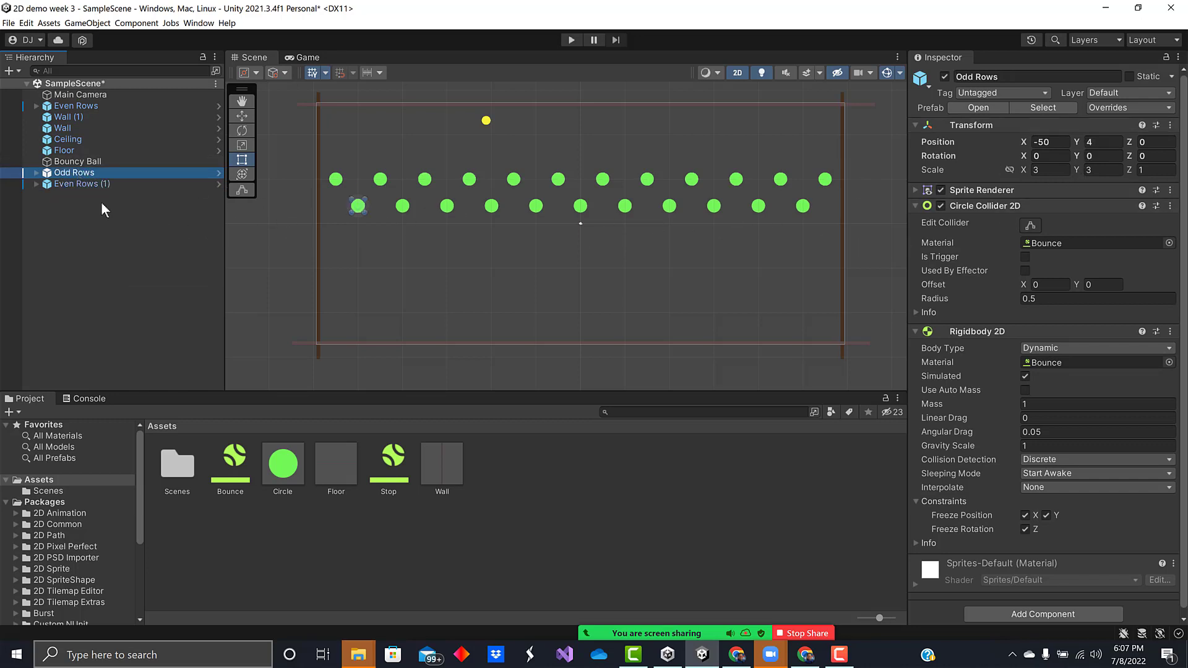
left_click(74, 184)
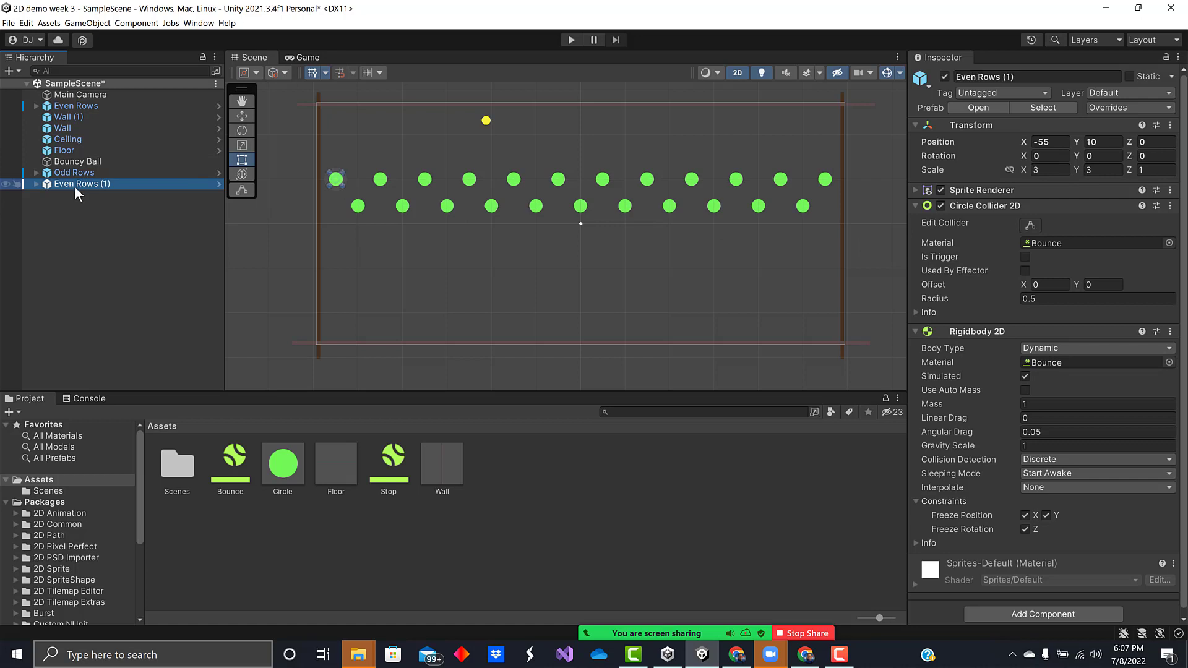
left_click(1091, 143)
type("-2")
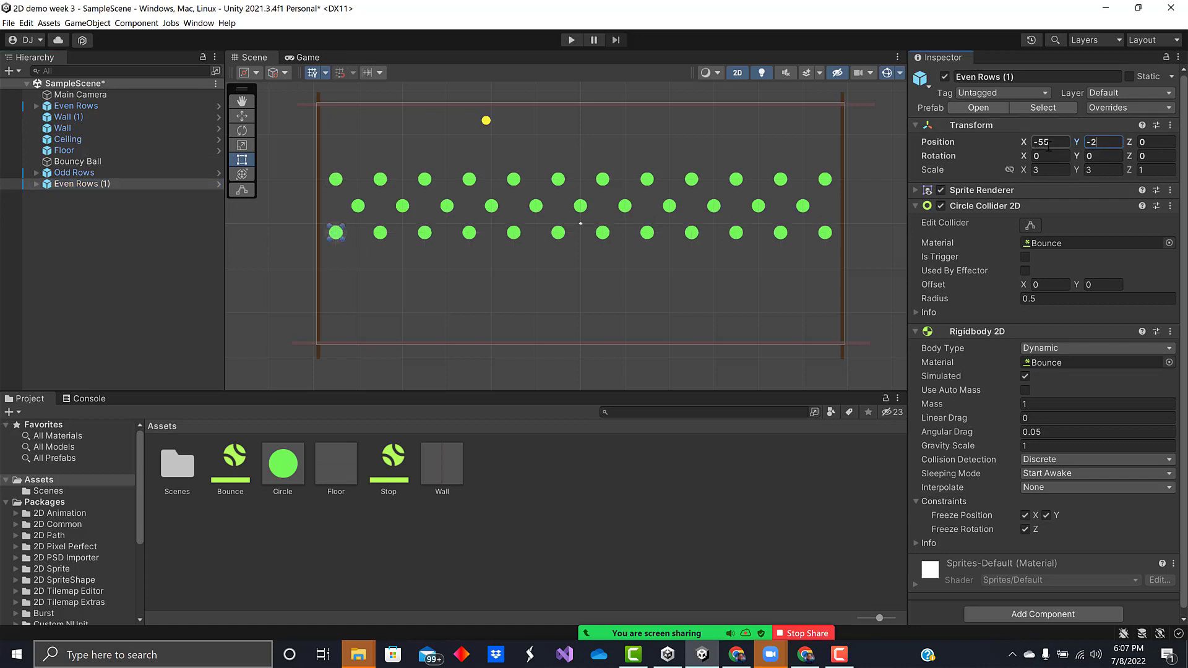
left_click(102, 287)
Duplicate the Even Rows (1) peg row and set the new copy's Y position to -14
left_click(83, 184)
right_click(81, 185)
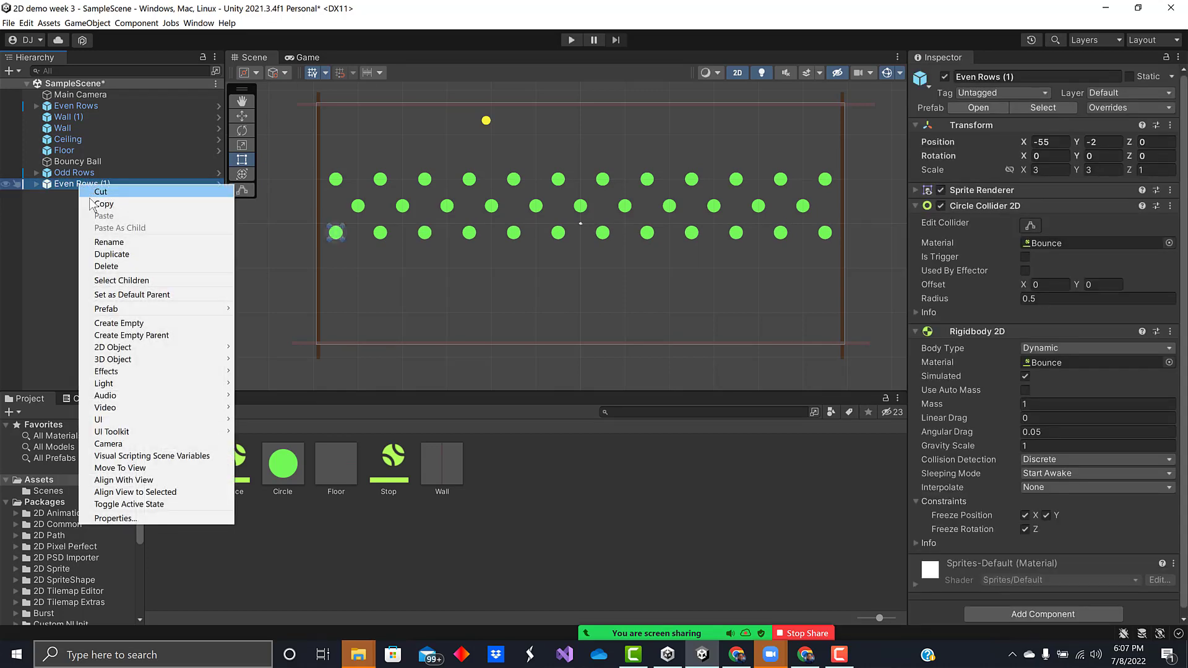
left_click(110, 256)
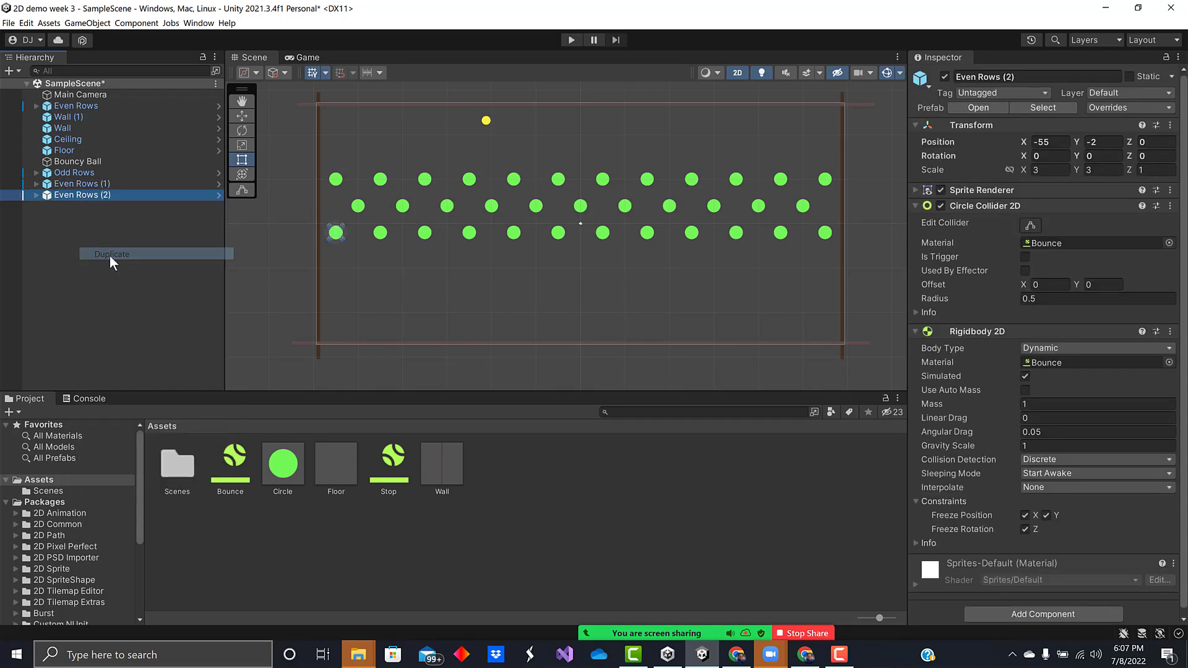
left_click(1094, 141)
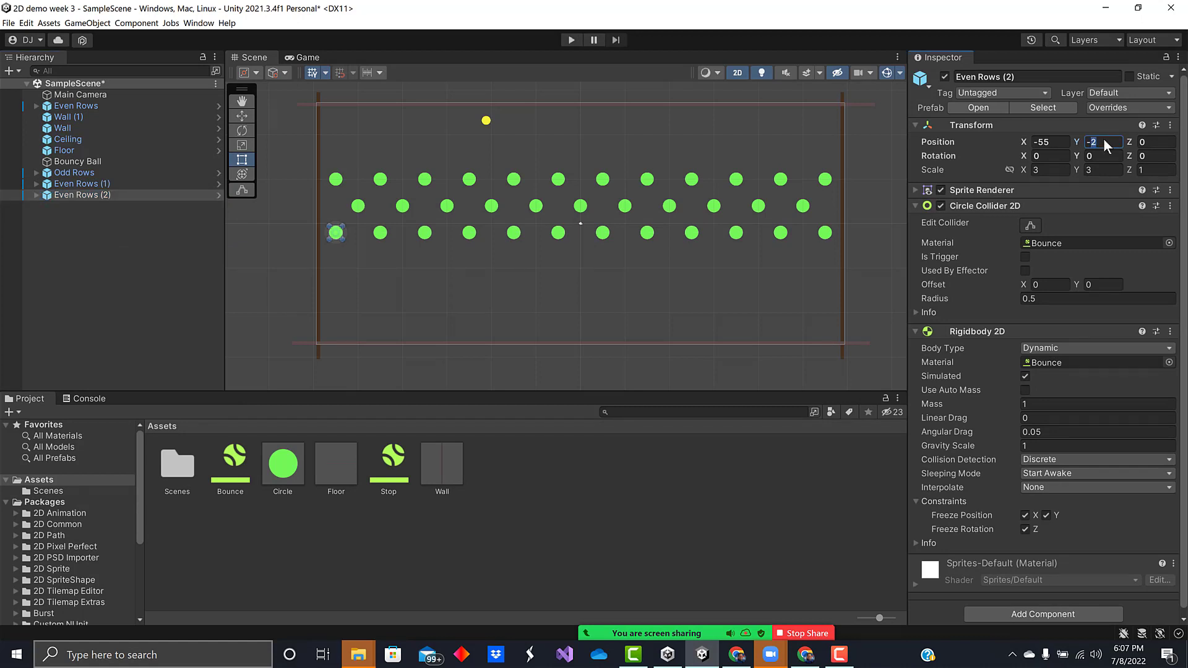
type("-14")
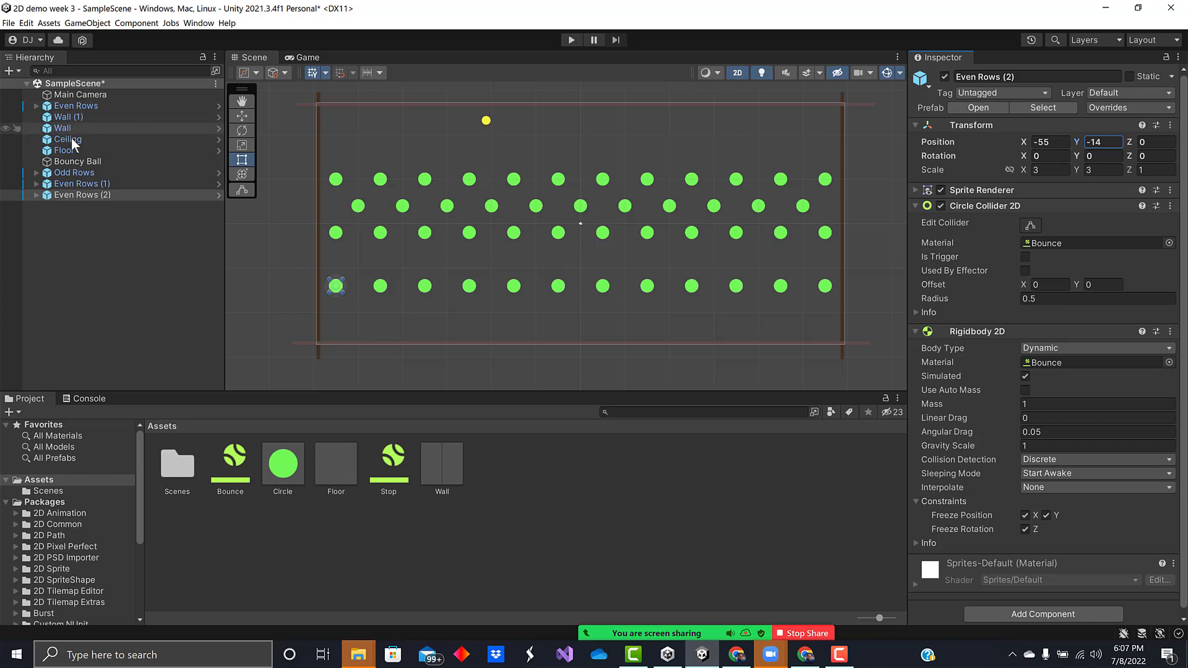
Duplicate the Odd Rows peg row and set the copy's Y position to -8, between the two lowest even rows
left_click(74, 173)
right_click(75, 174)
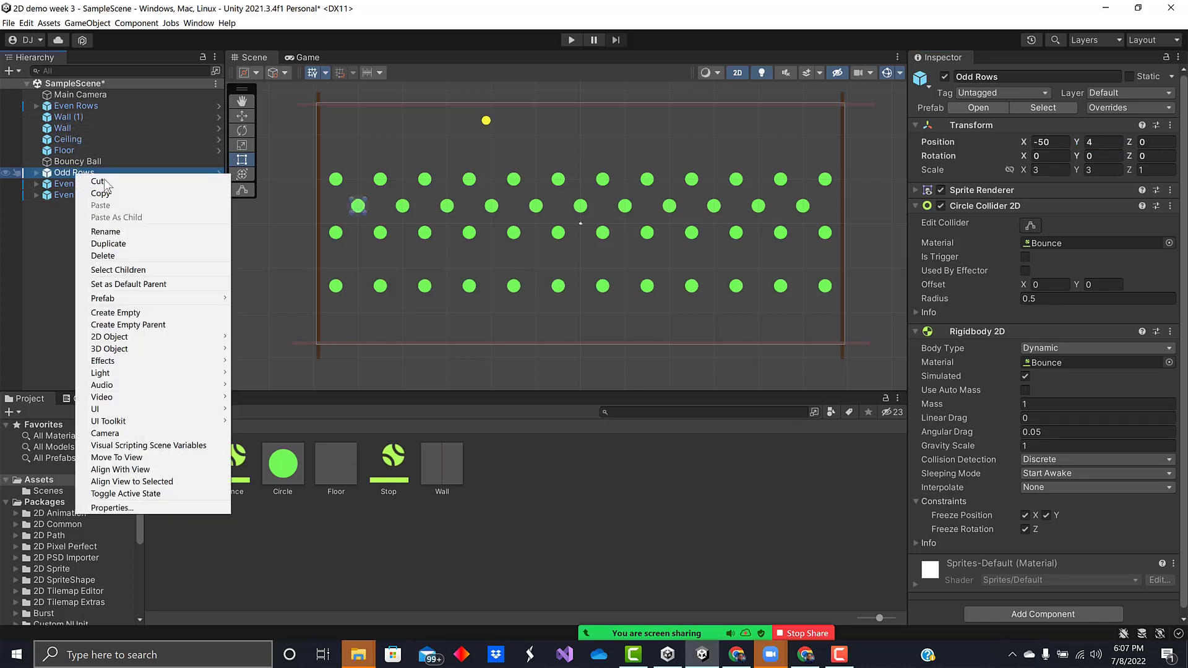
left_click(118, 245)
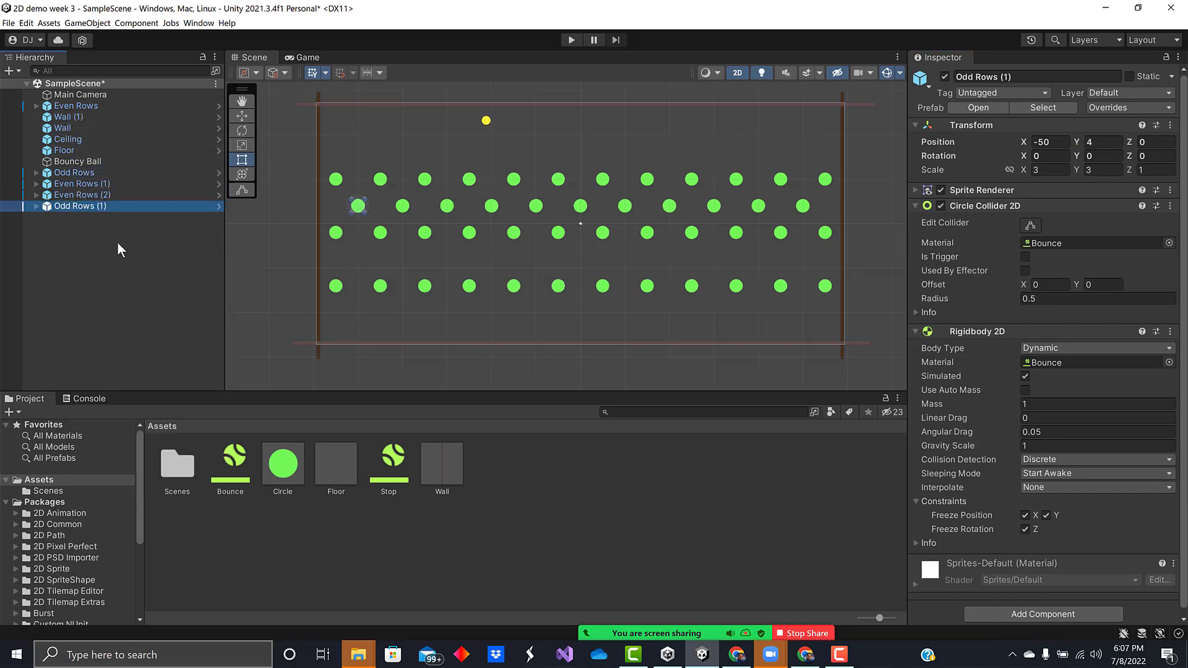
left_click(1096, 143)
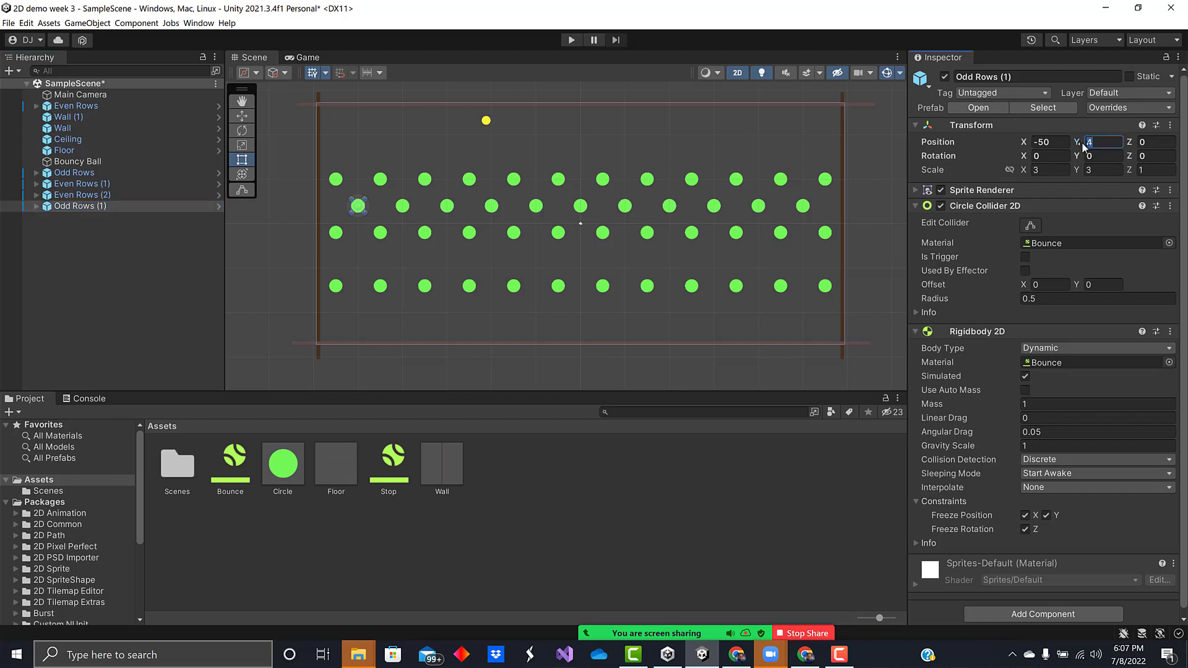
type("-9")
type("8")
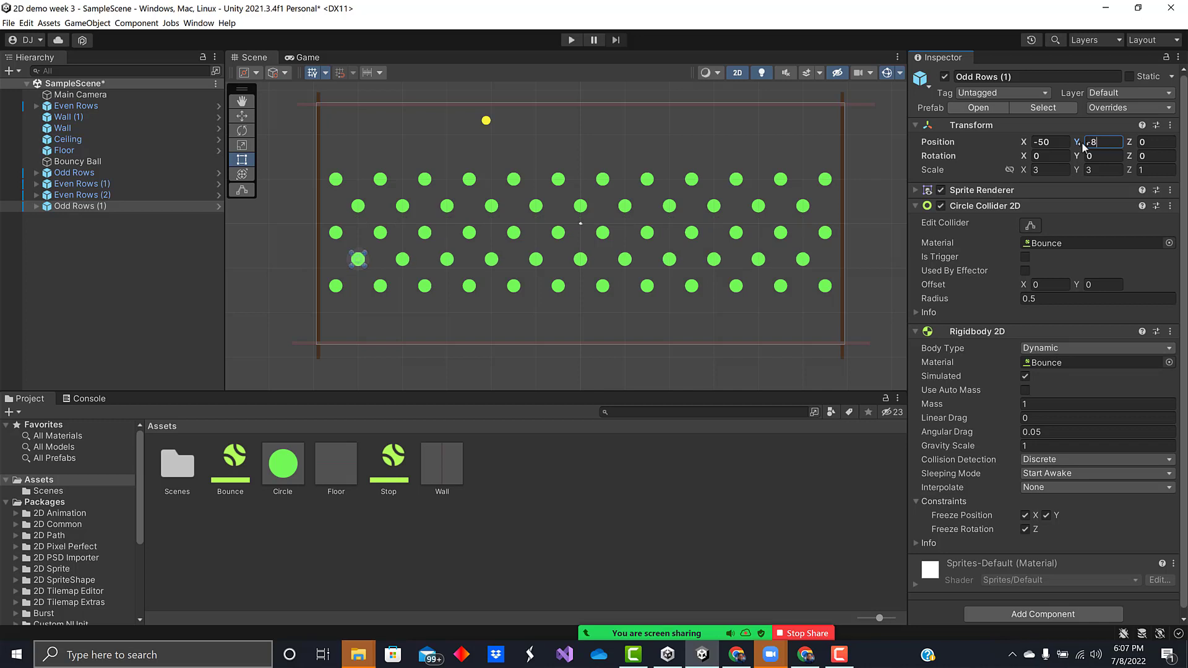
left_click(694, 142)
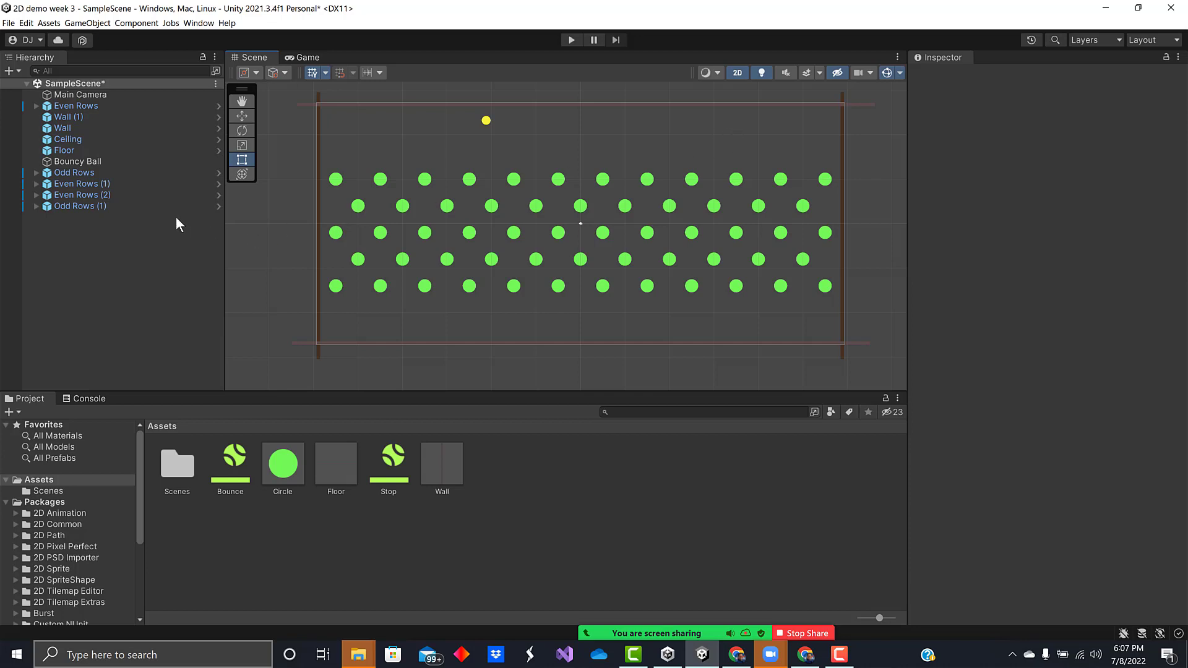
Play-test the scene with all five peg rows, stop it and inspect the Bouncy Ball's properties
left_click(570, 41)
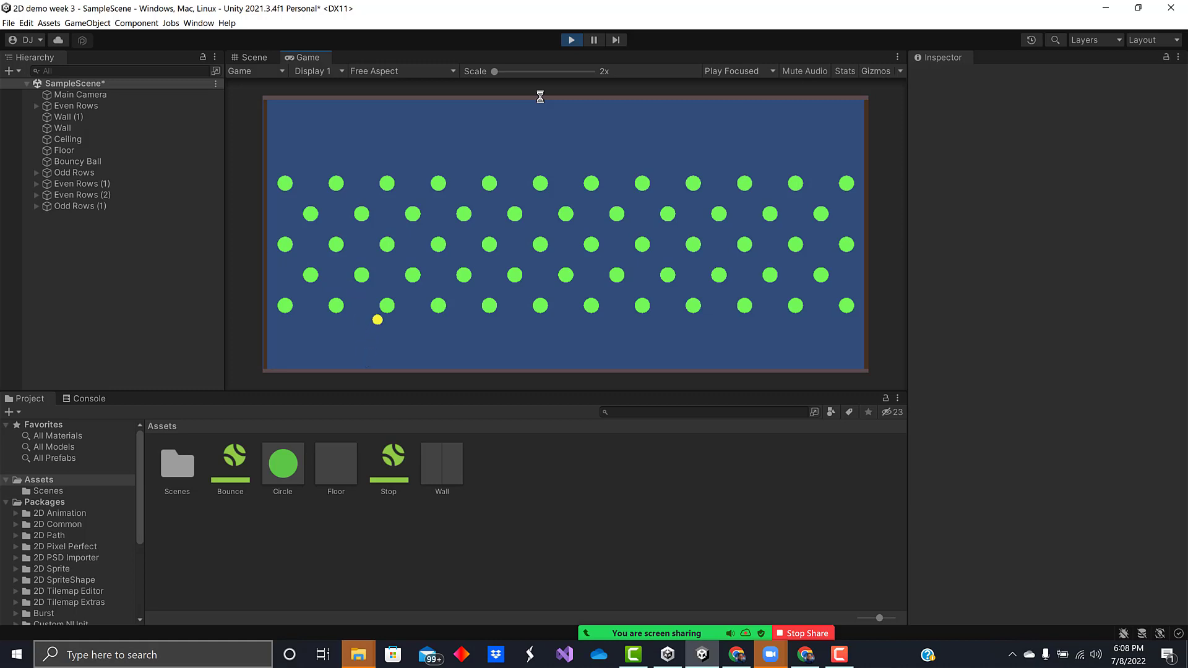
left_click(571, 41)
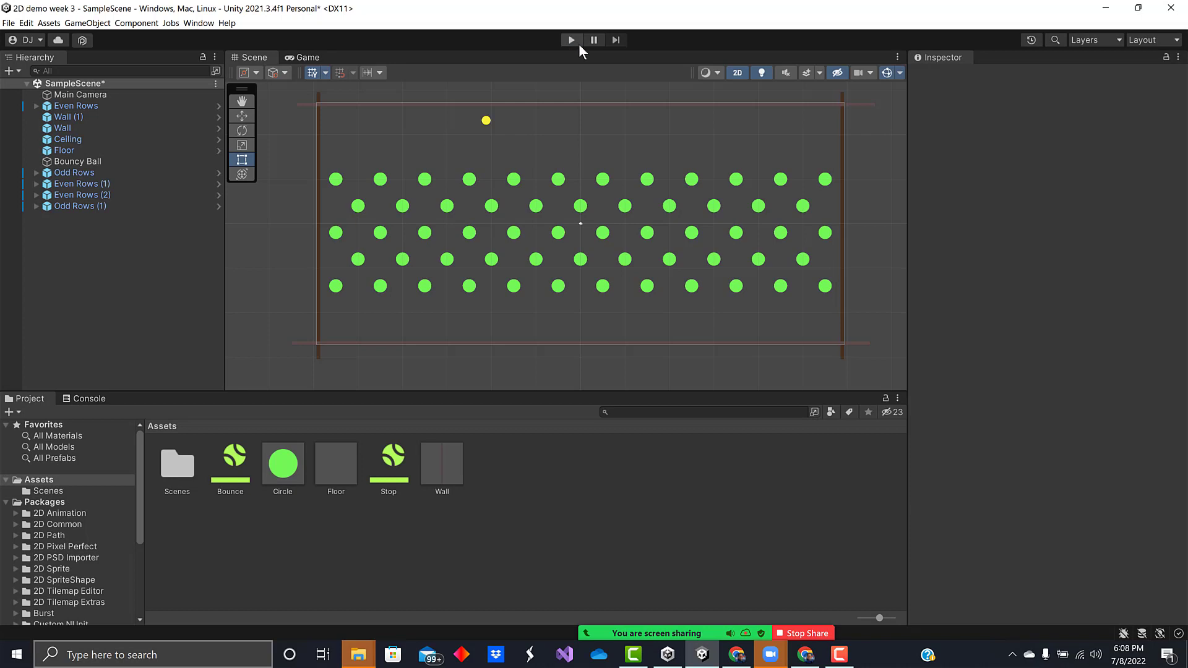
left_click(486, 121)
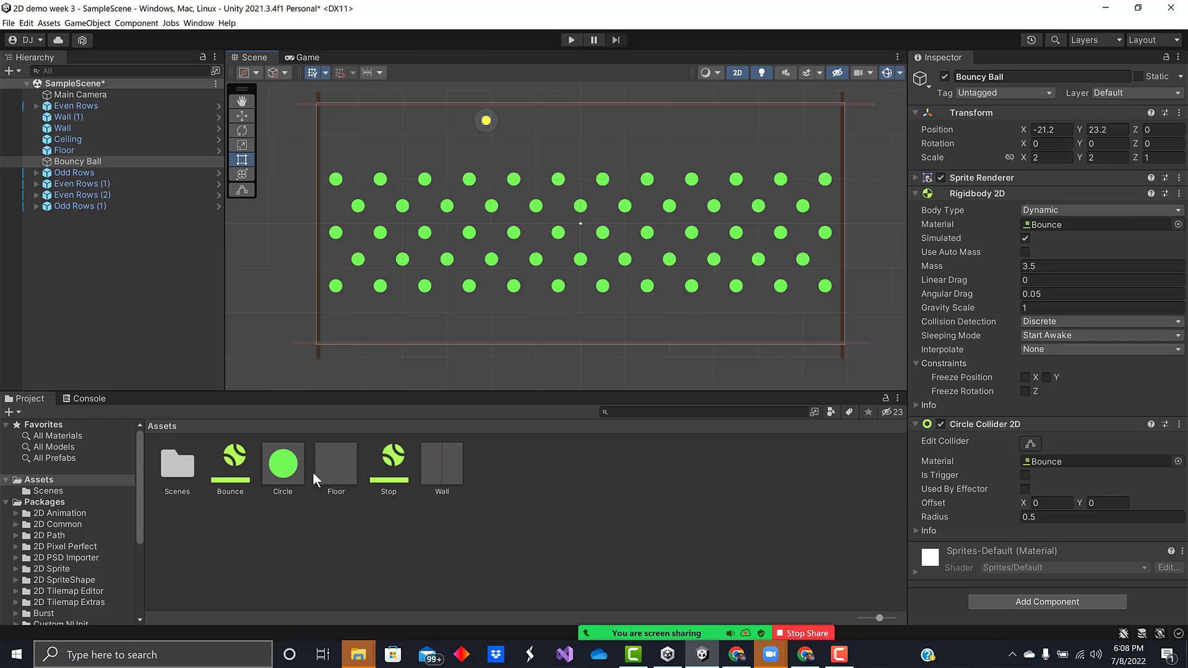
Set the Bounce physics material's bounciness to 5 and play-test the scene
left_click(239, 468)
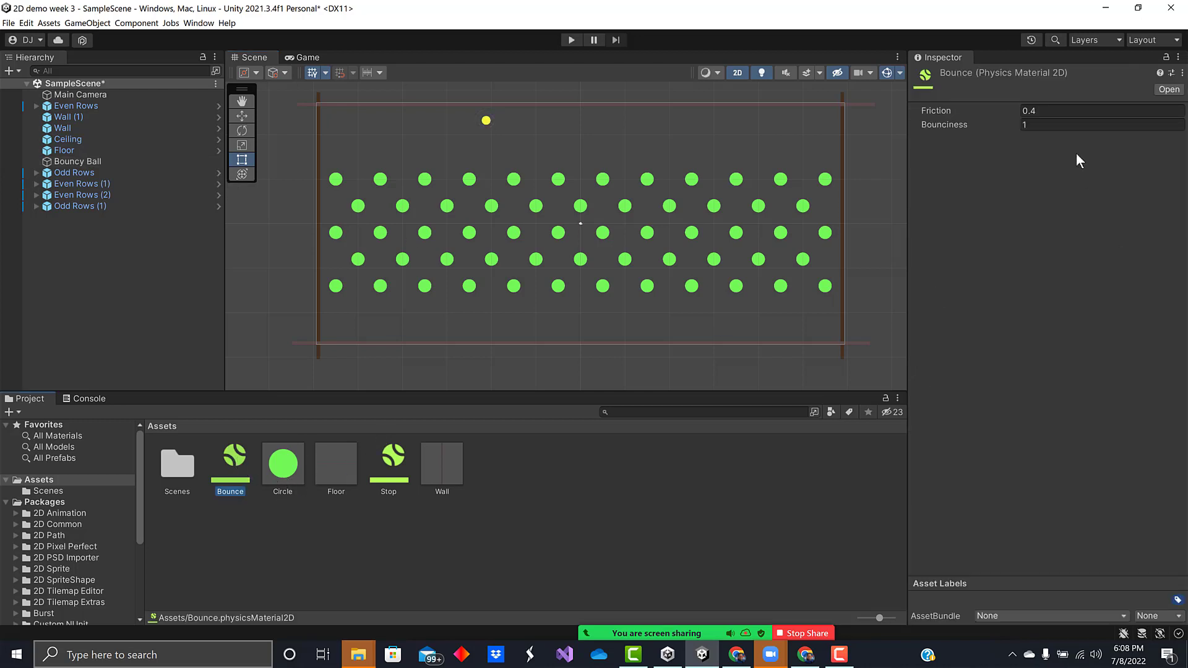
left_click(1037, 125)
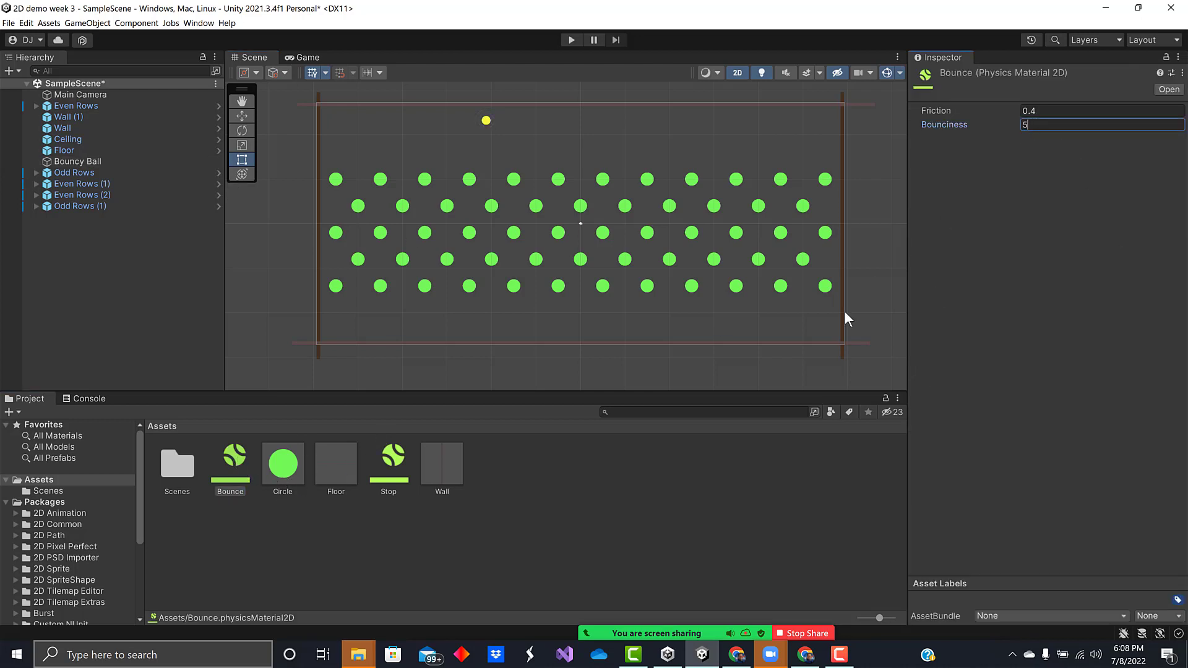
left_click(603, 489)
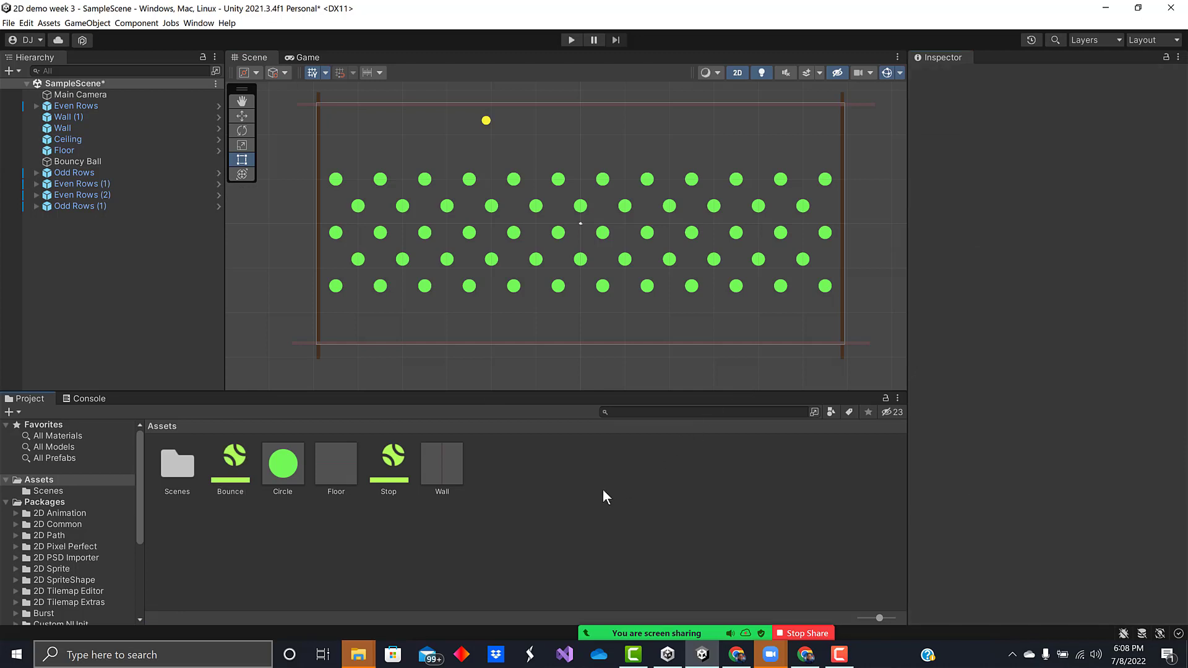
left_click(570, 40)
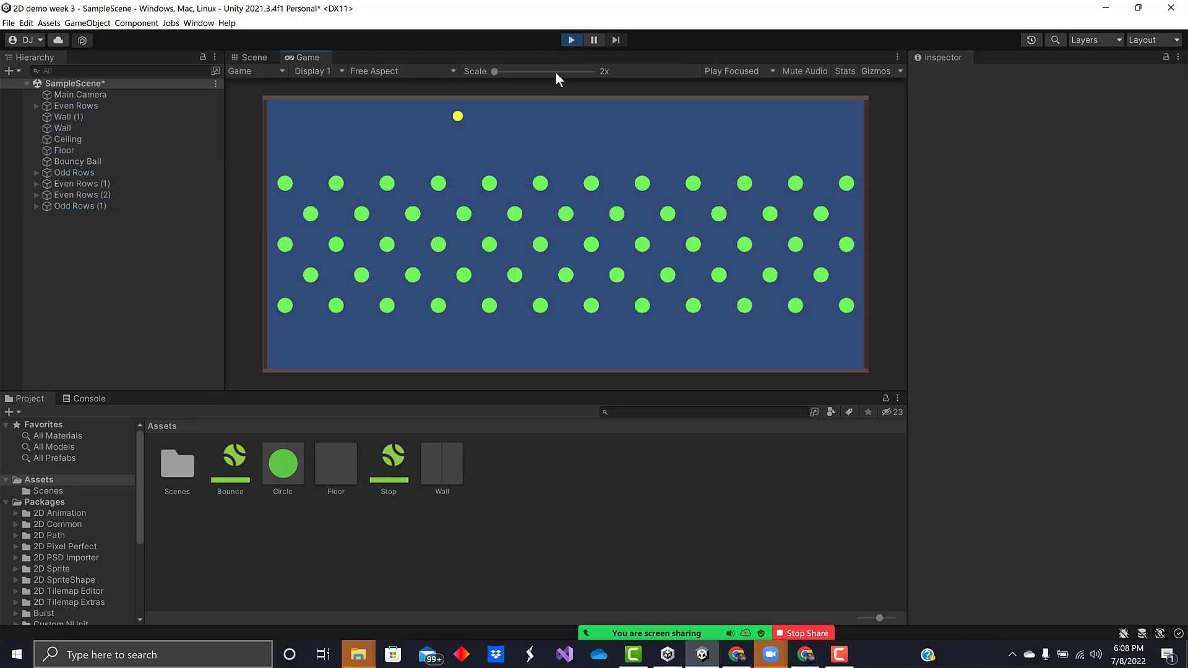
left_click(570, 41)
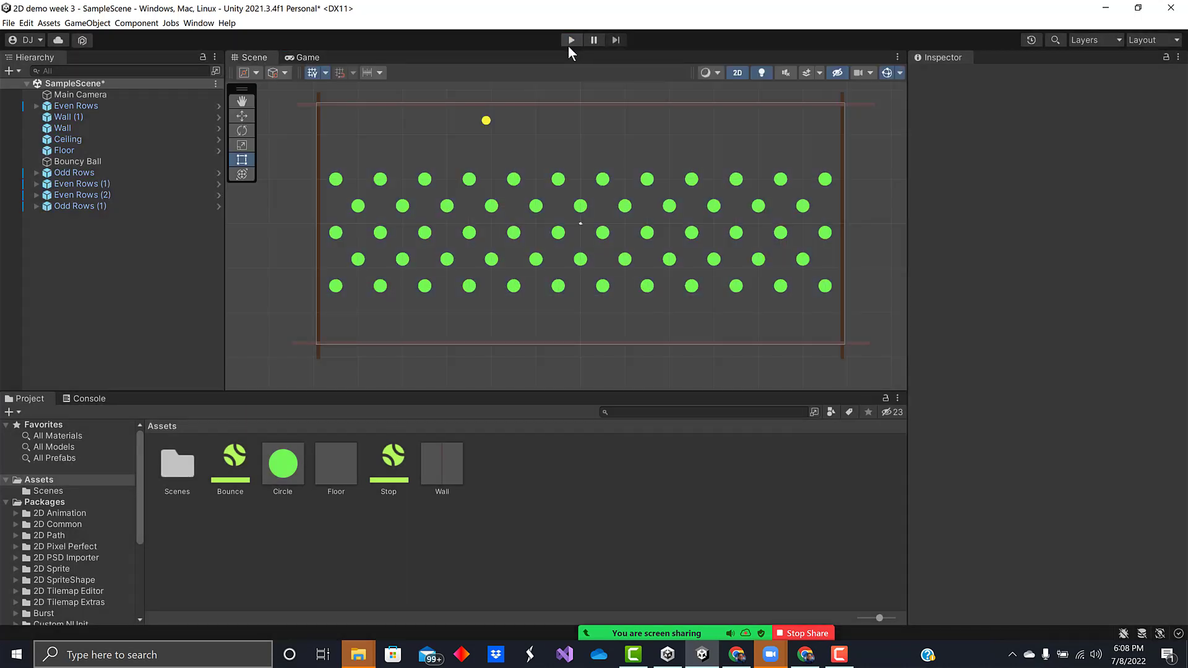
Save the scene and run another play test of the ball among the pegs
key("ctrl+s")
left_click(569, 39)
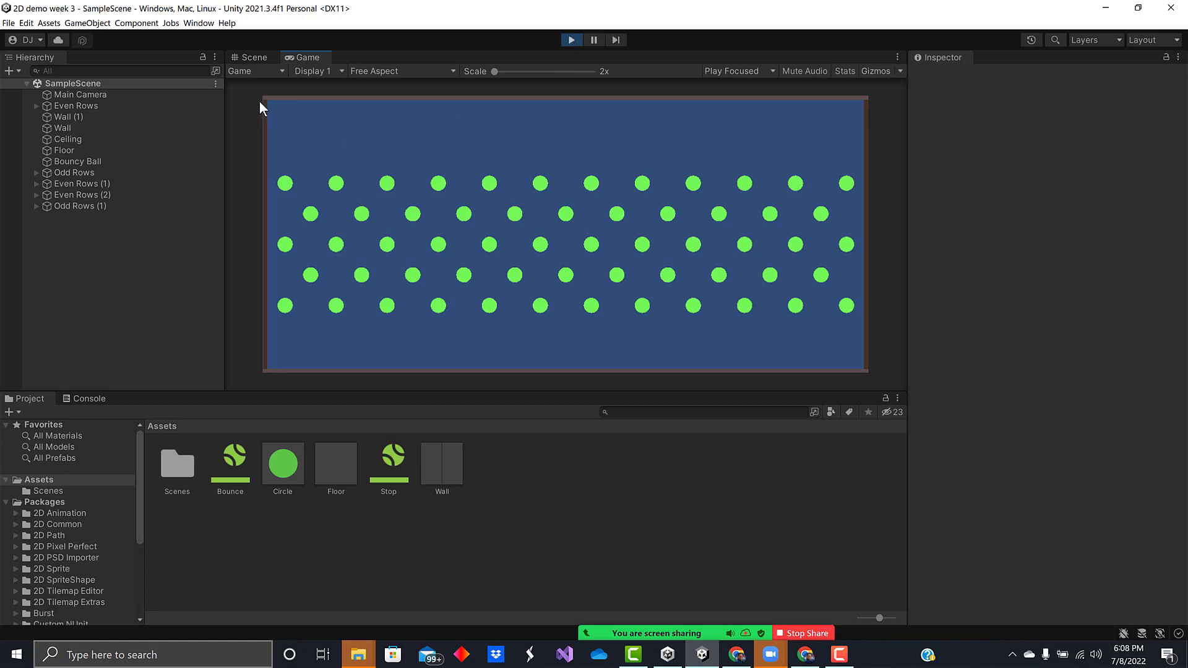
left_click(571, 40)
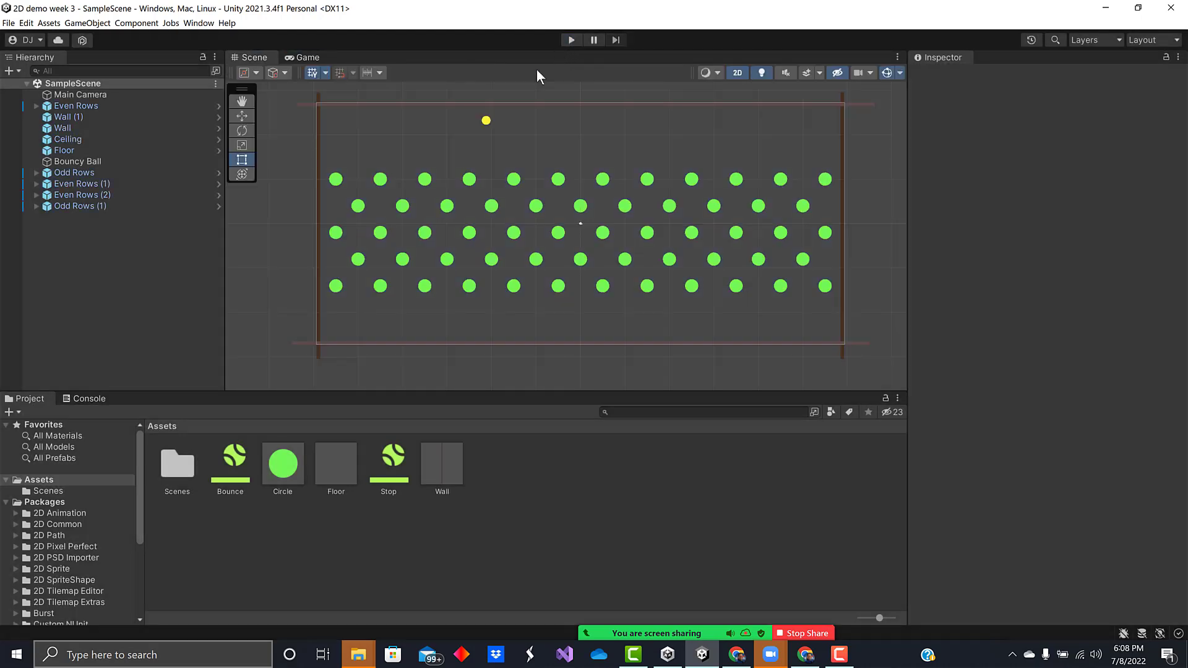
Set the Bounce physics material's bounciness to 1.5 and play-test the scene
left_click(247, 464)
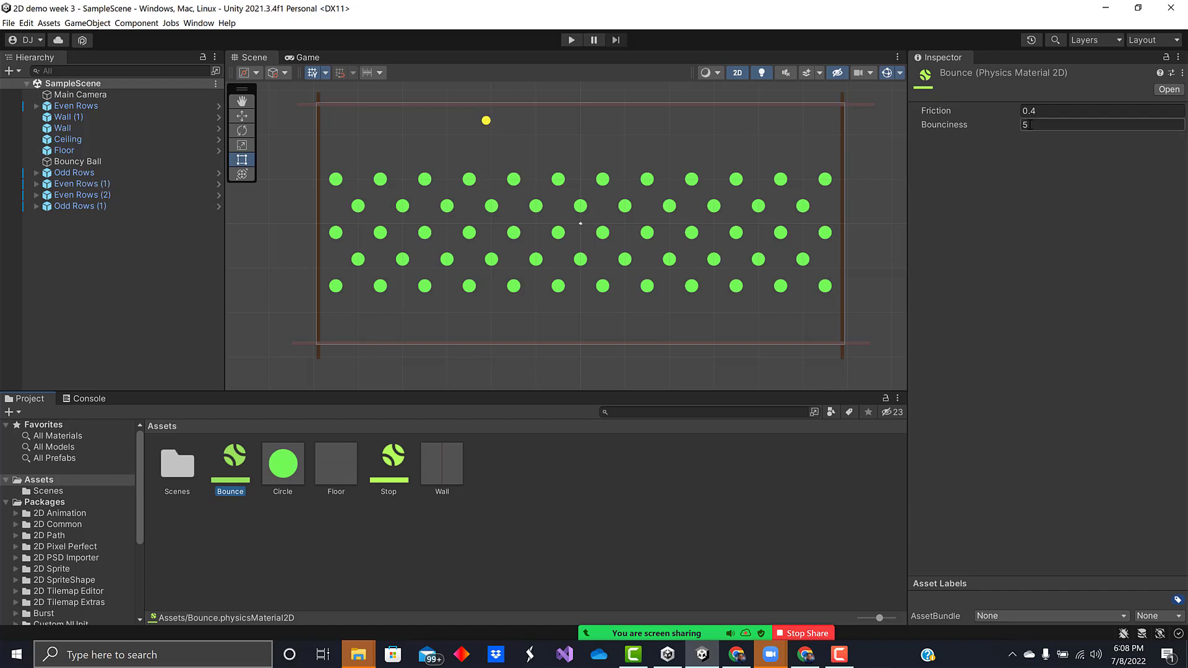
left_click(1022, 125)
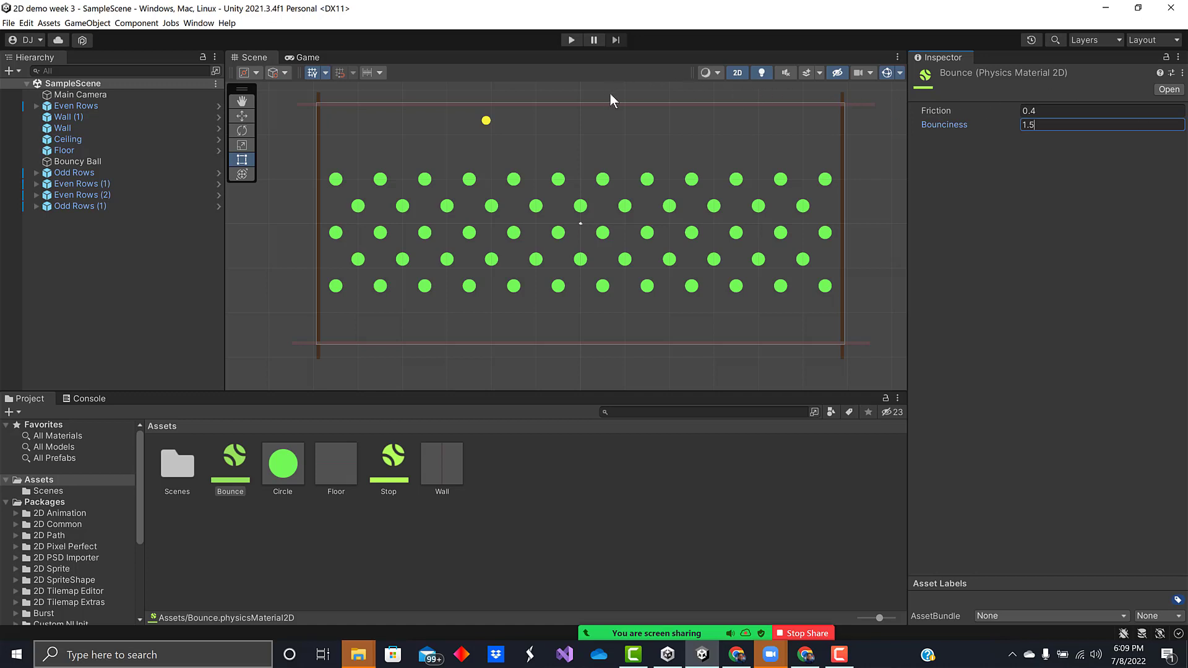
left_click(570, 40)
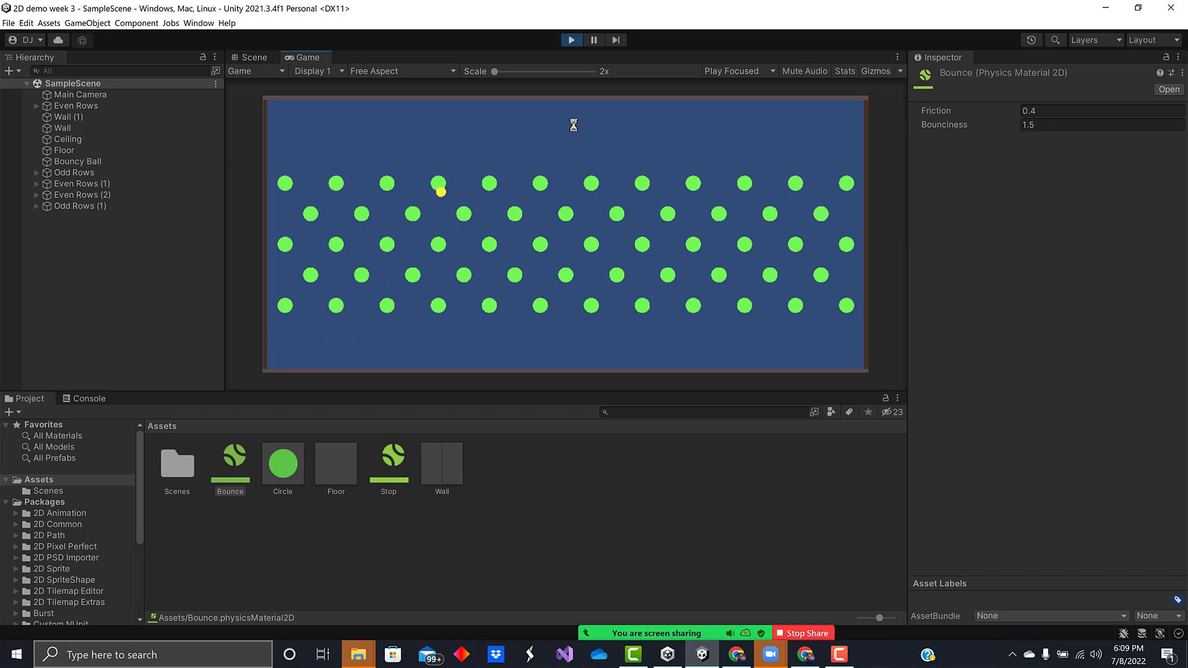
left_click(571, 39)
Set the Bounce physics material's bounciness to 1.1
left_click(1029, 125)
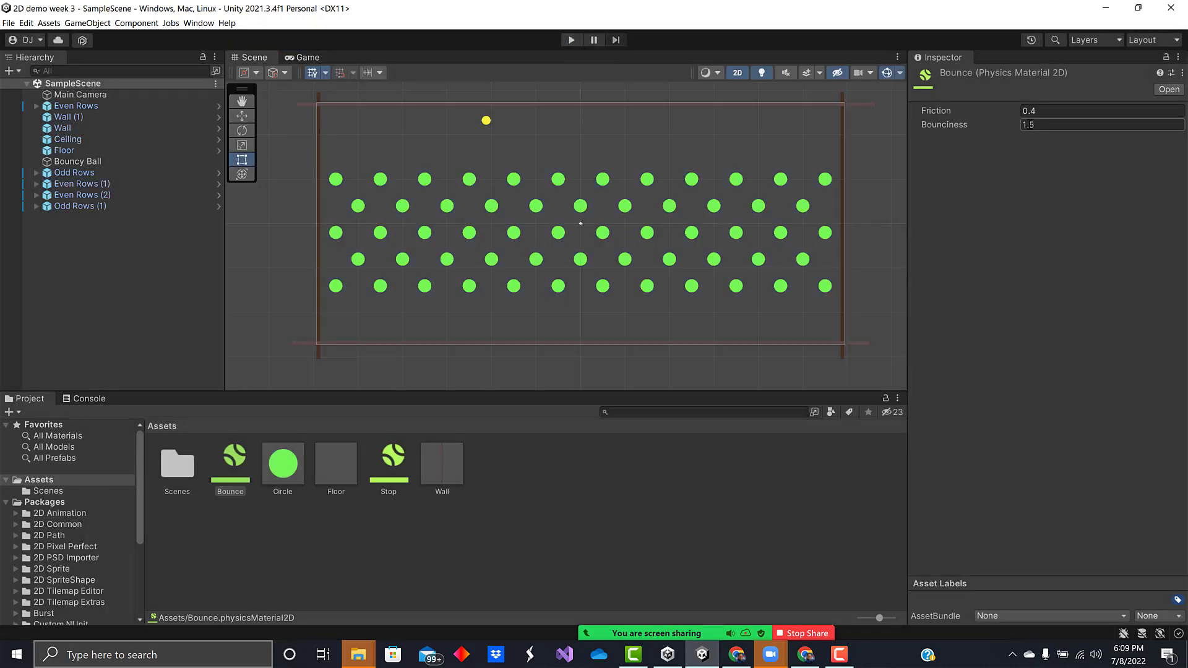
left_click(1031, 127)
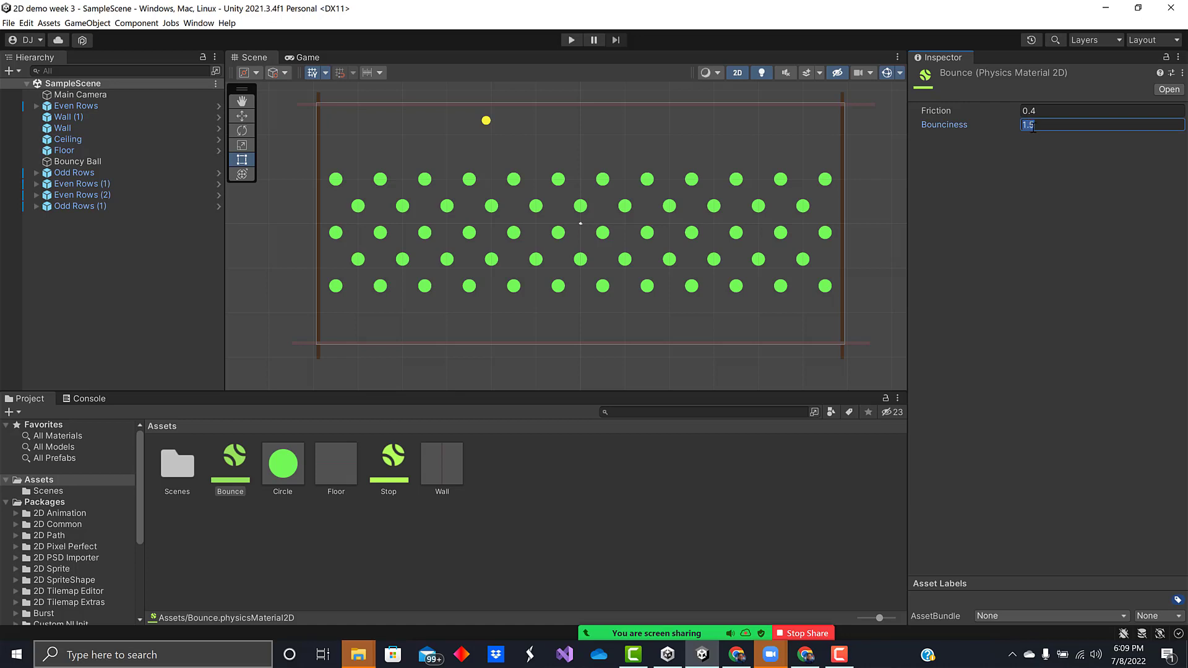
type("1")
left_click(1026, 176)
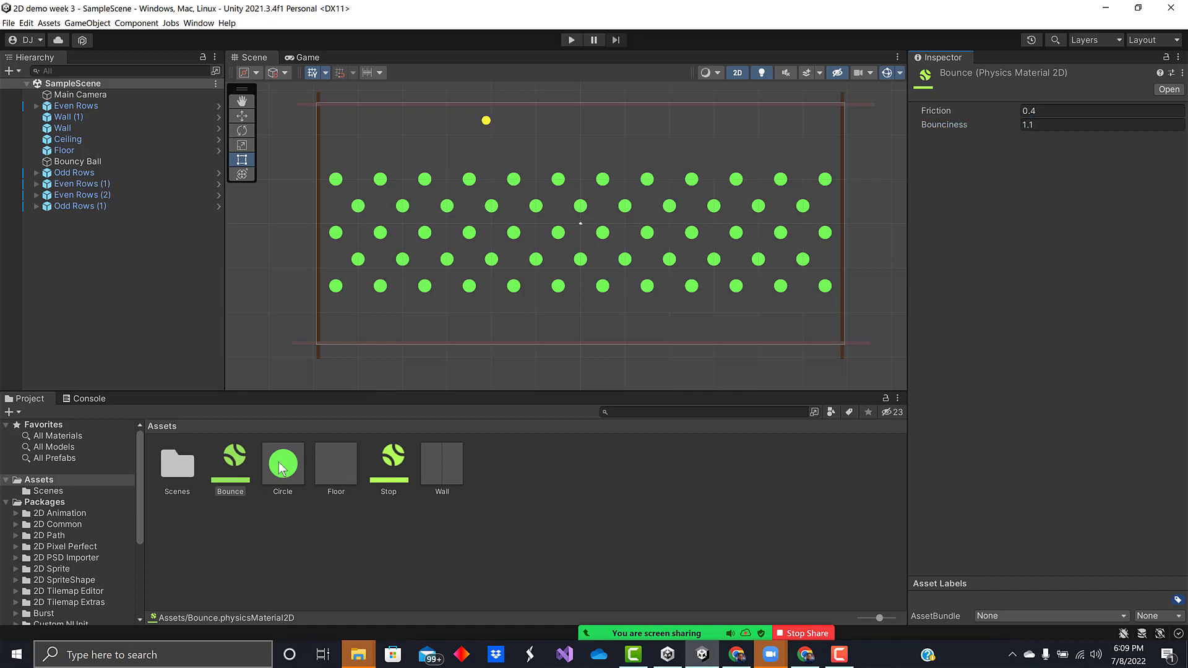
Set the Bouncy Ball's Rigidbody 2D mass to 2 and play-test the scene
left_click(77, 162)
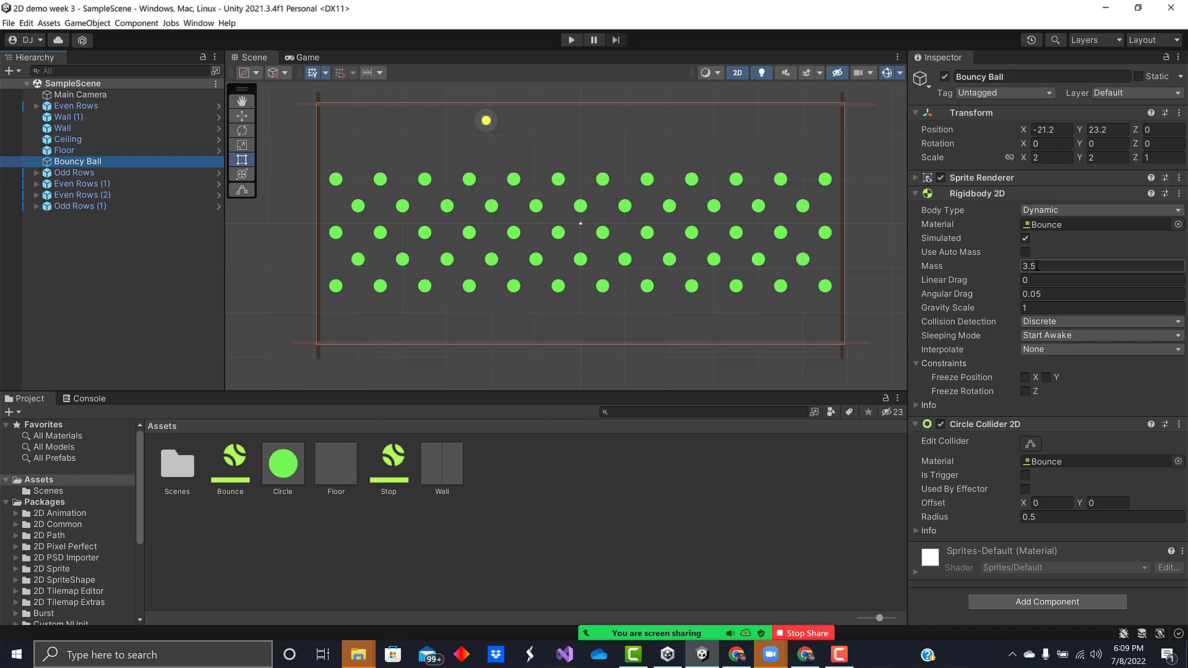
left_click(1037, 266)
type("2")
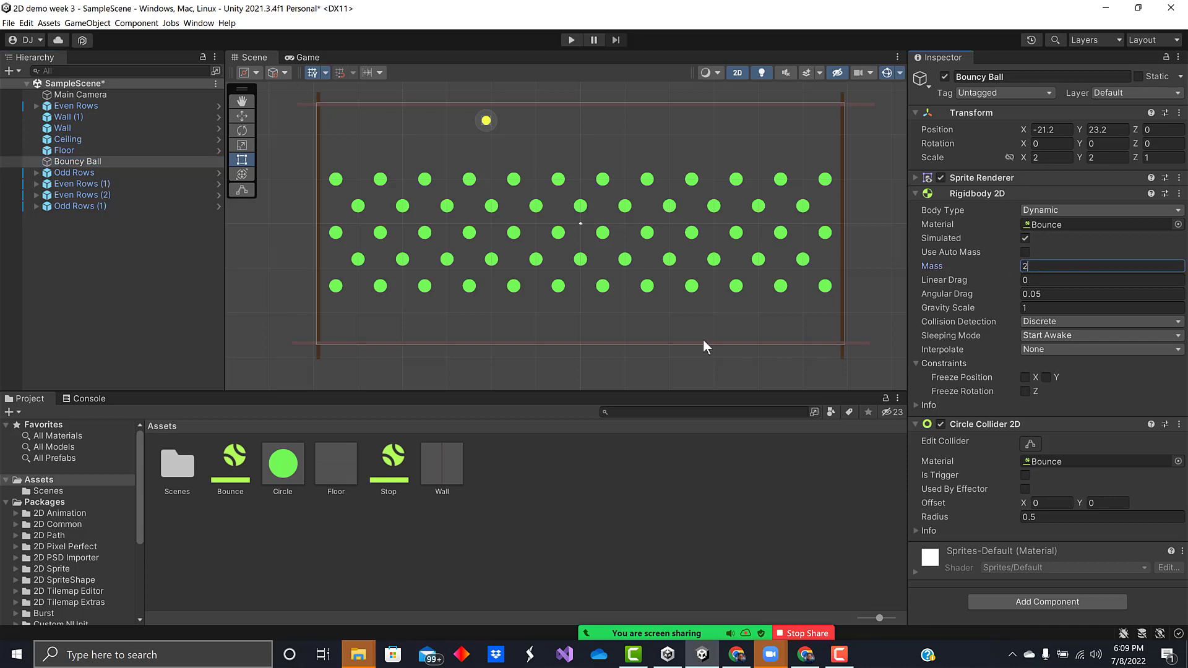
left_click(571, 40)
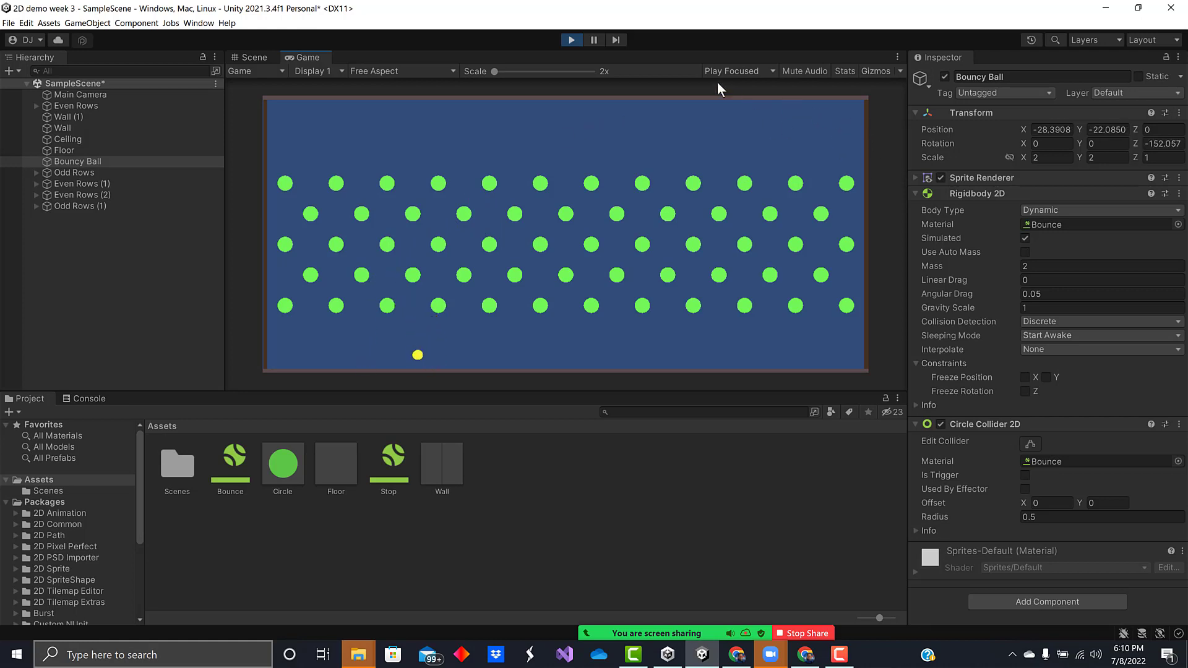
left_click(571, 39)
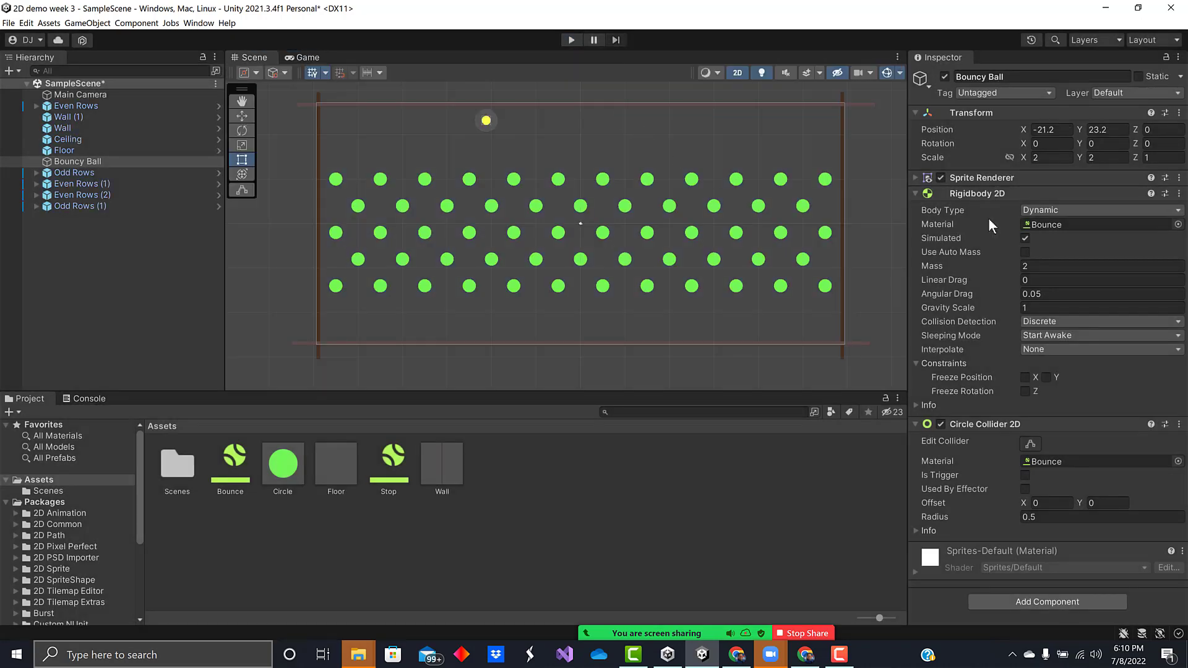
Set the Bouncy Ball's Rigidbody 2D mass to 4
left_click(1031, 267)
left_click_drag(1033, 266, 1020, 264)
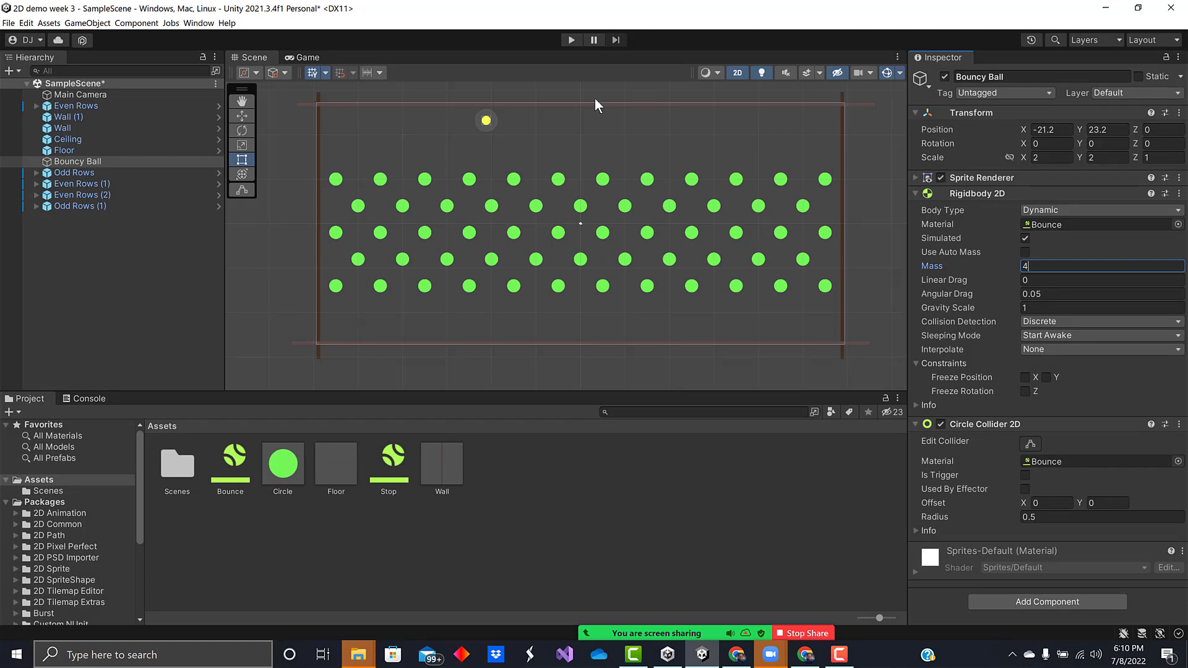
type("4")
Set the Bounce physics material's bounciness to 1.15 and play-test the scene
left_click(246, 461)
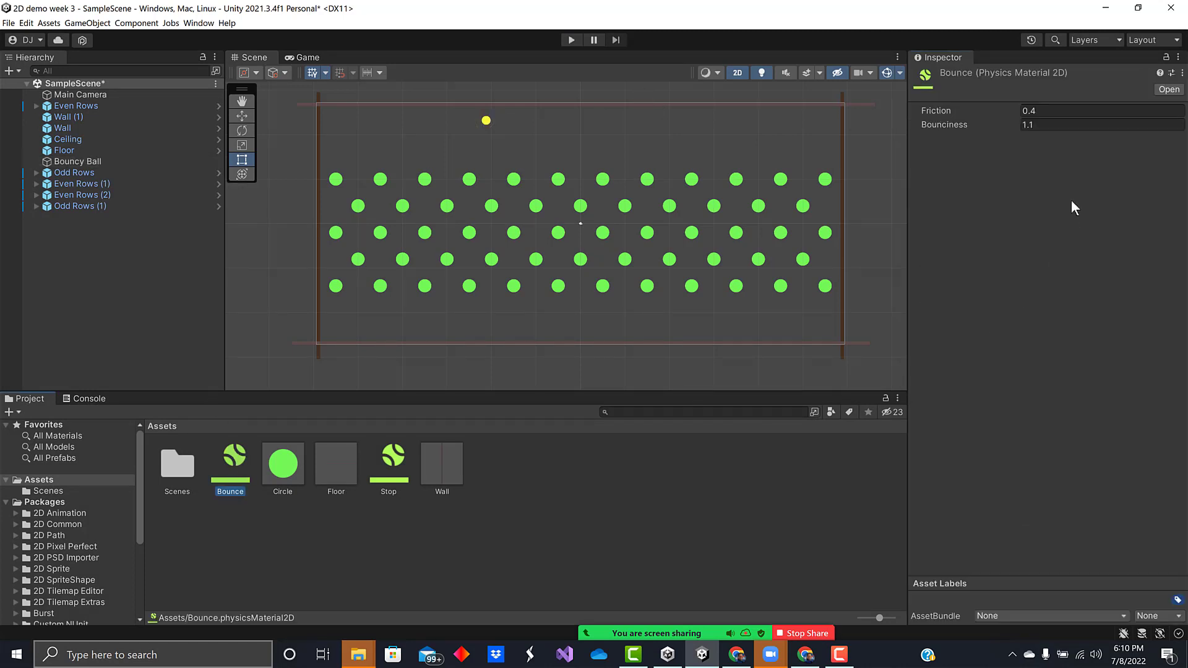
left_click(1031, 126)
left_click_drag(1027, 126, 1034, 128)
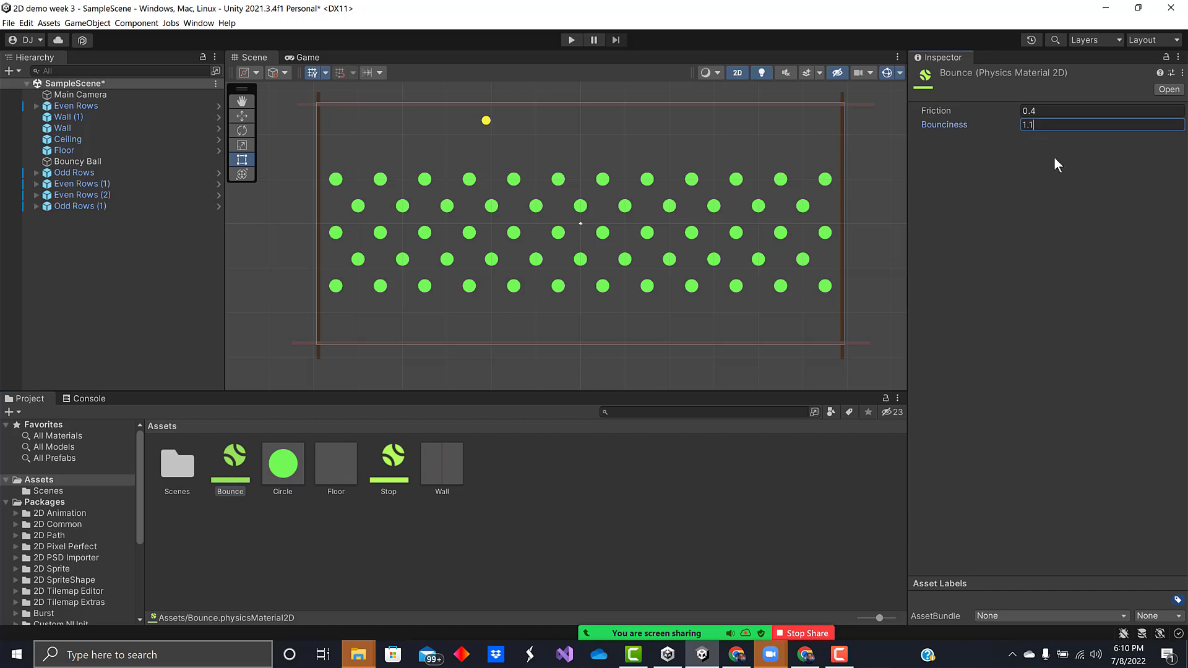
left_click(569, 39)
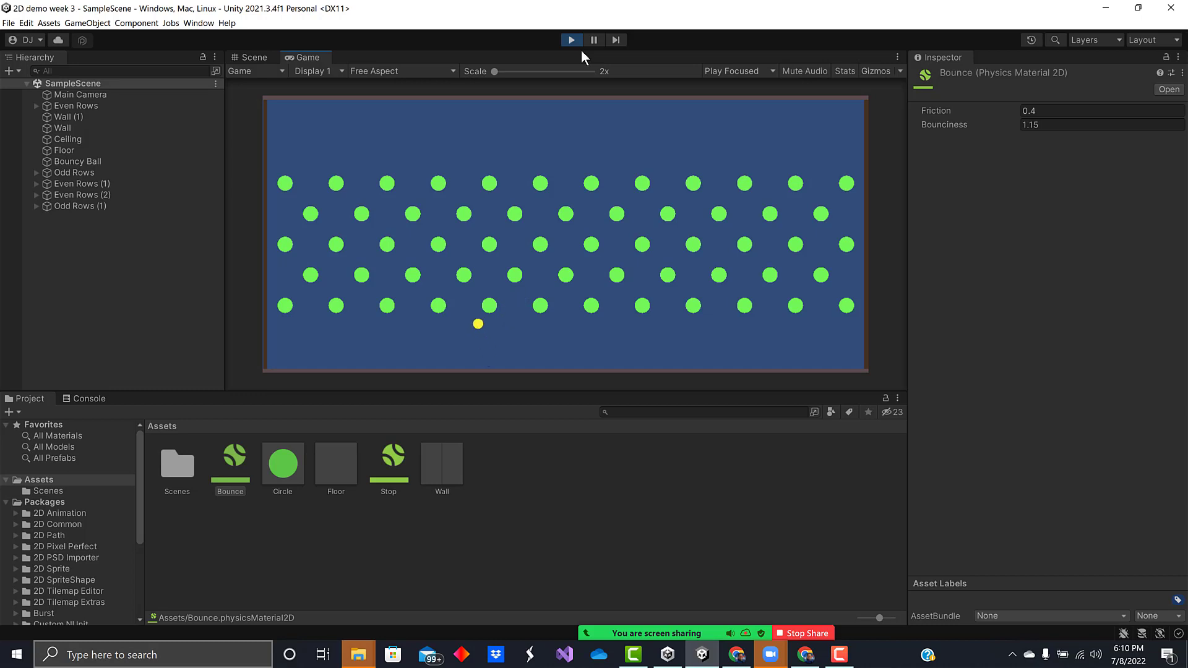
left_click(571, 40)
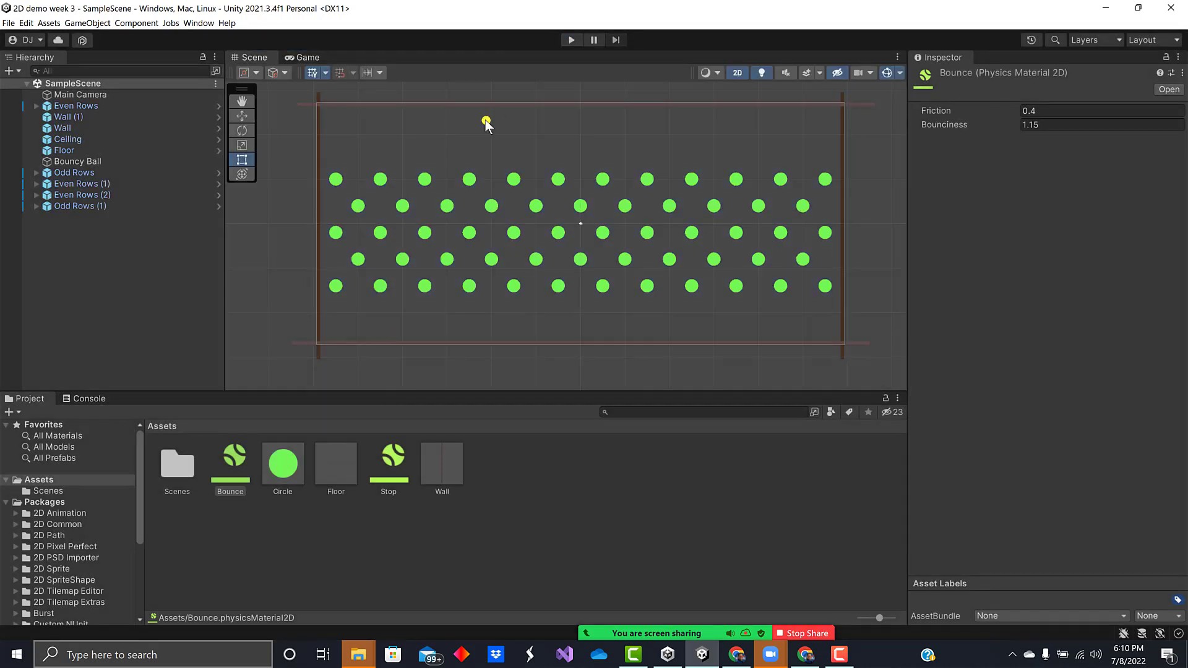
Move the Bouncy Ball to about X -15.9, Y 22.8 above the pegs and play-test the scene
left_click_drag(487, 122, 499, 125)
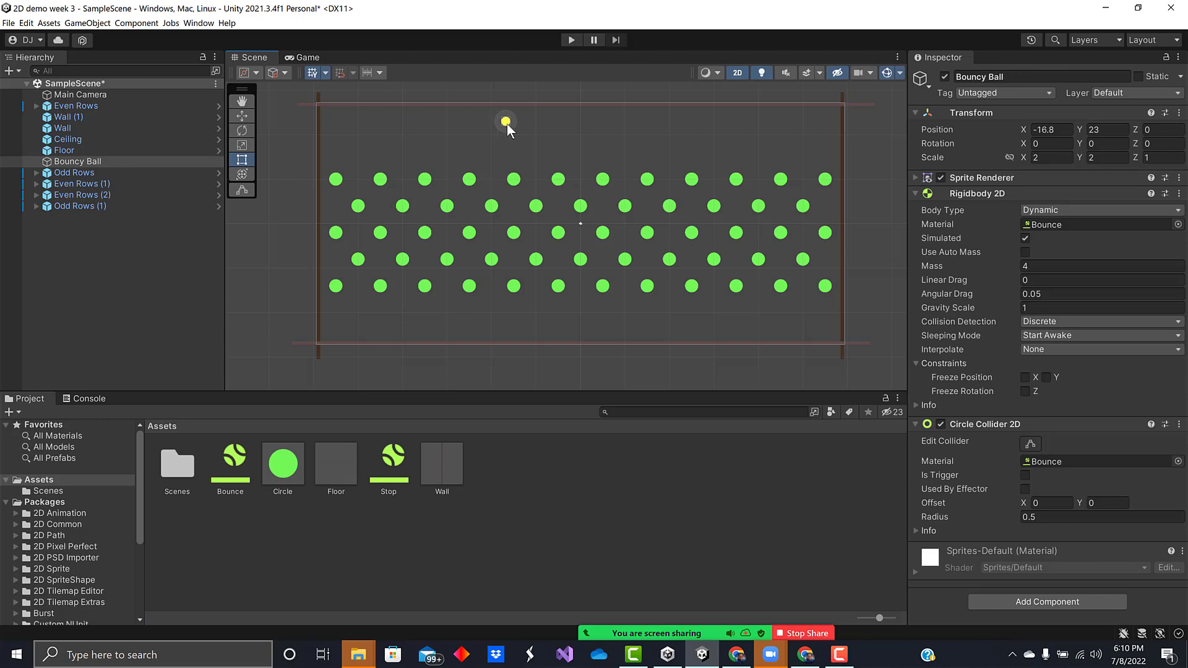
left_click_drag(502, 122, 508, 122)
left_click(570, 40)
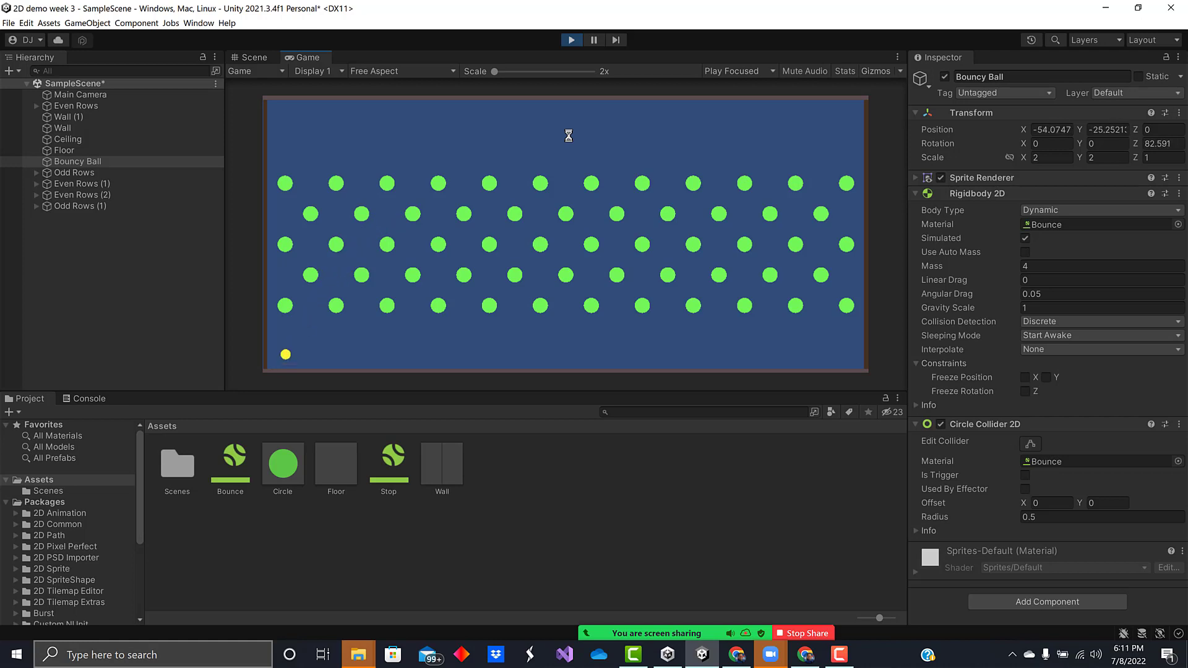
left_click(570, 39)
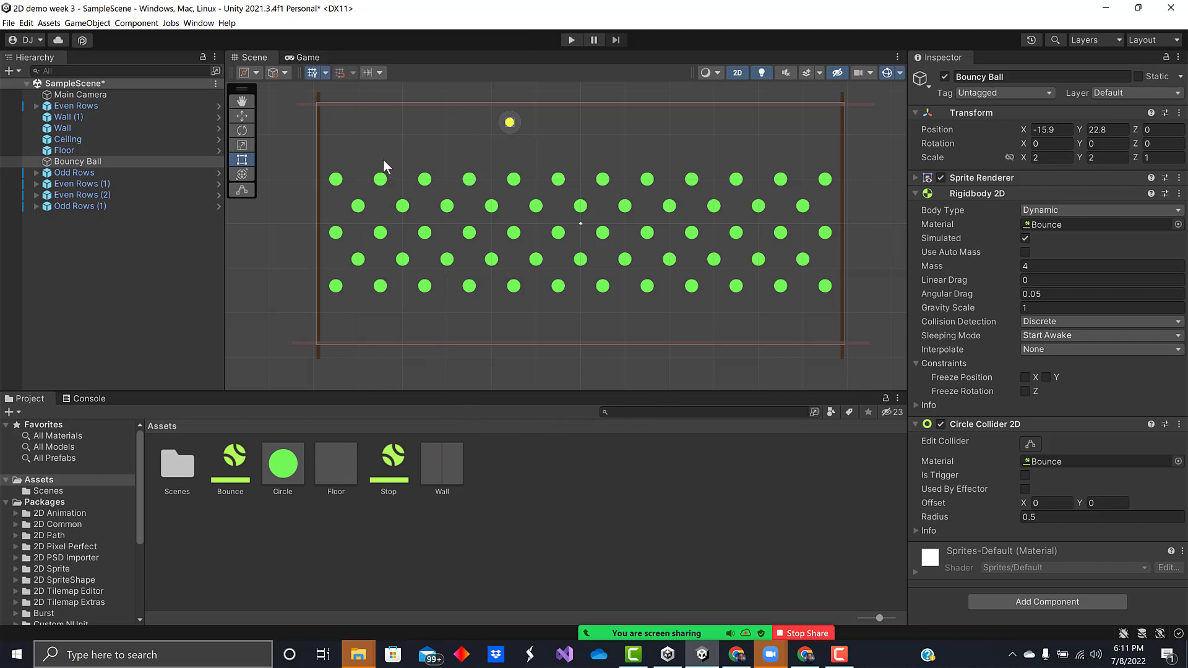
Add a 9-Sliced 2D sprite to the scene and inspect its shape up close
right_click(101, 270)
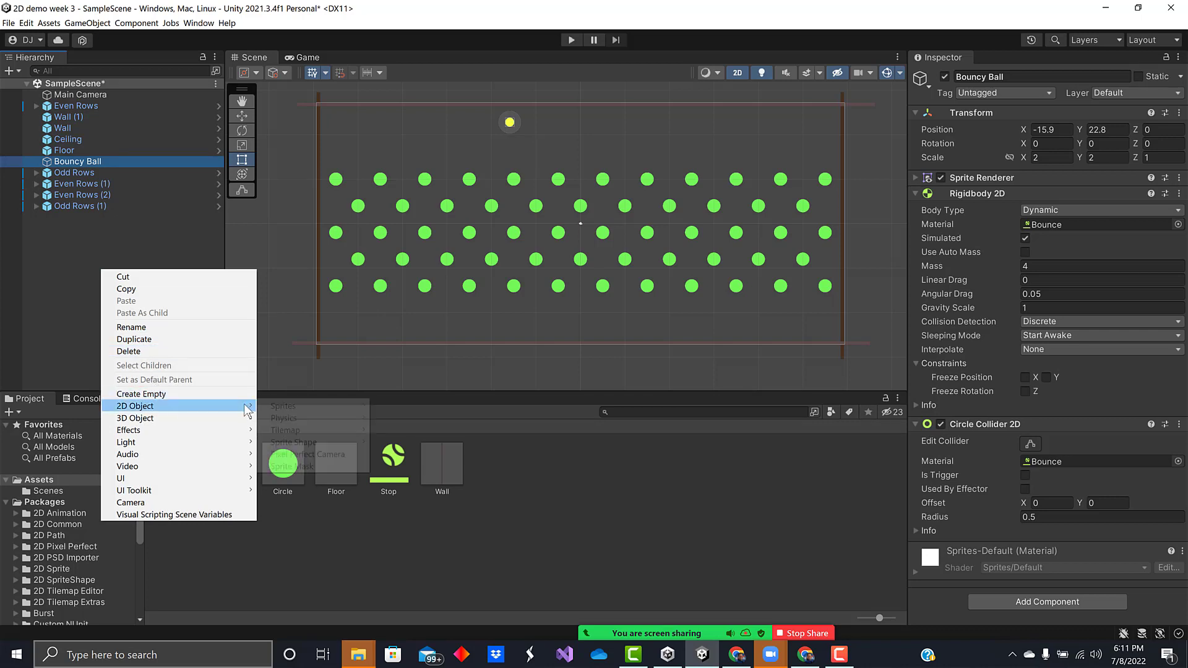
mouse_move(304, 405)
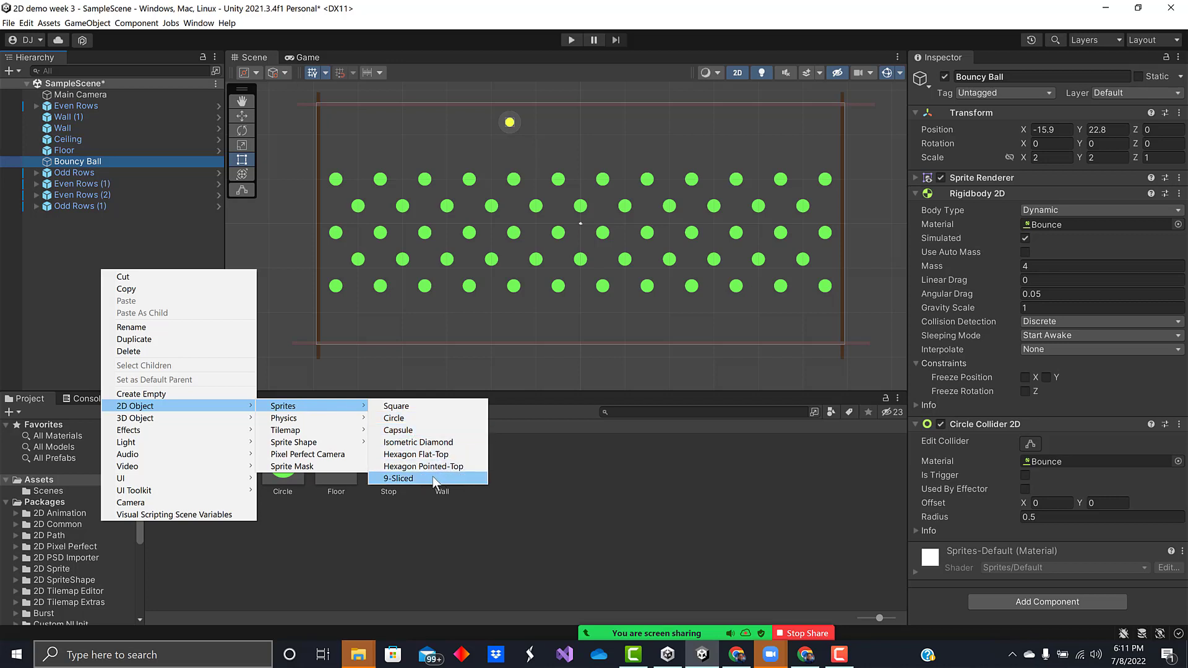
left_click(412, 479)
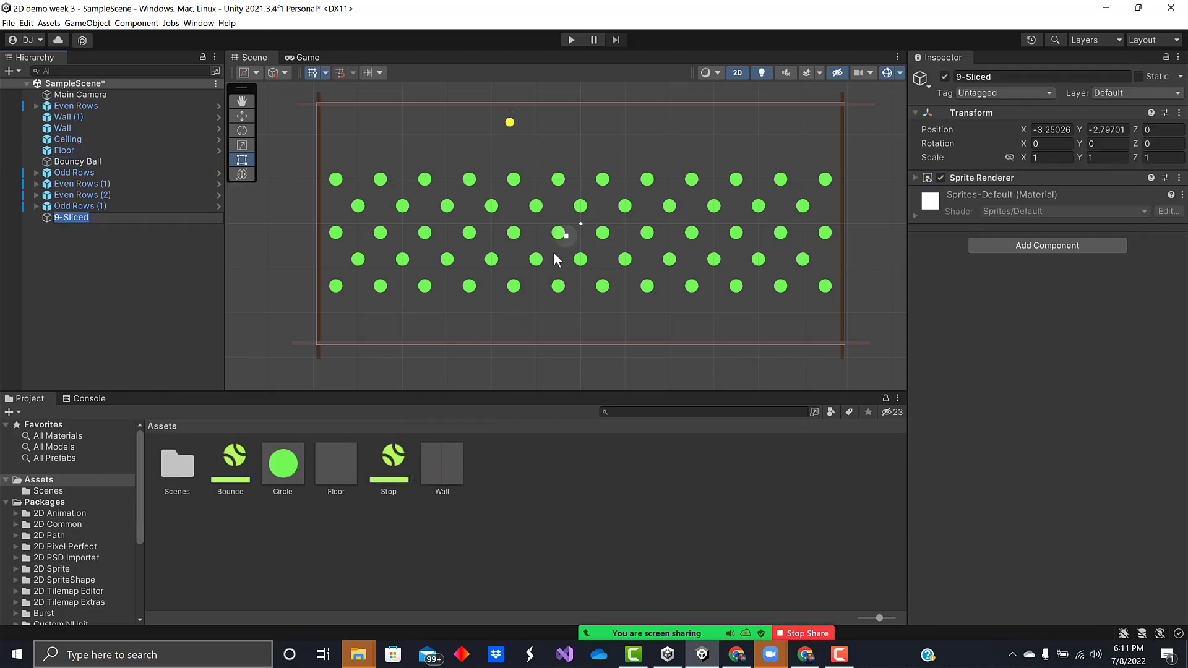
scroll(584, 234, "up", 10)
scroll(551, 244, "up", 8)
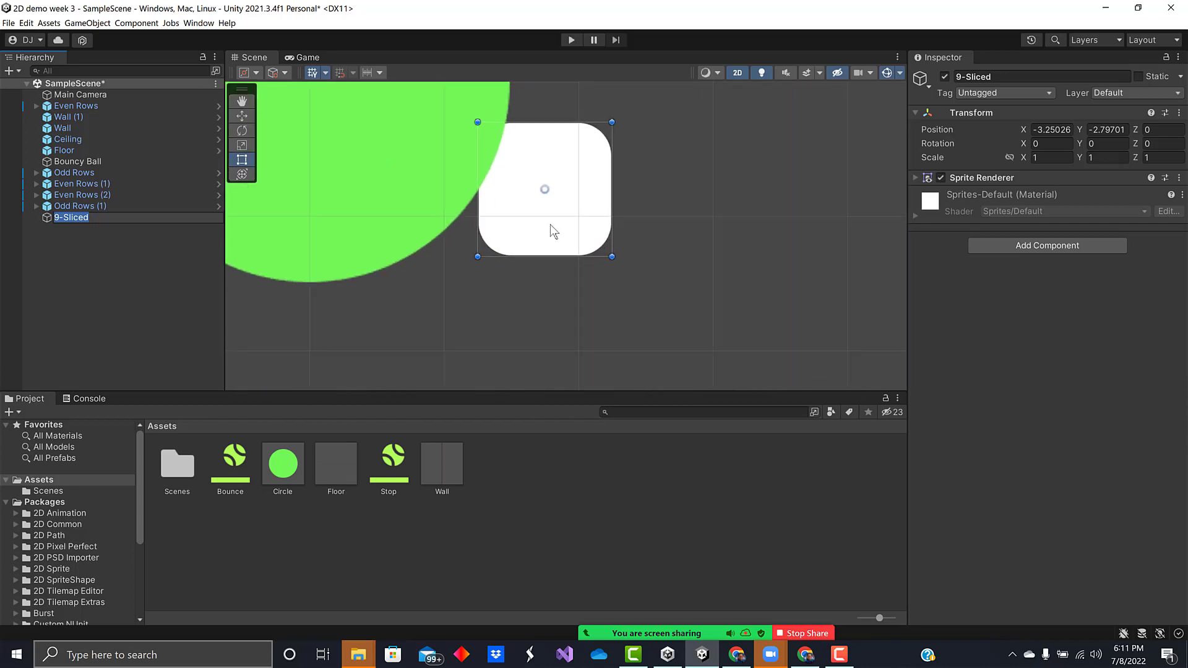
scroll(550, 224, "down", 12)
scroll(518, 270, "down", 8)
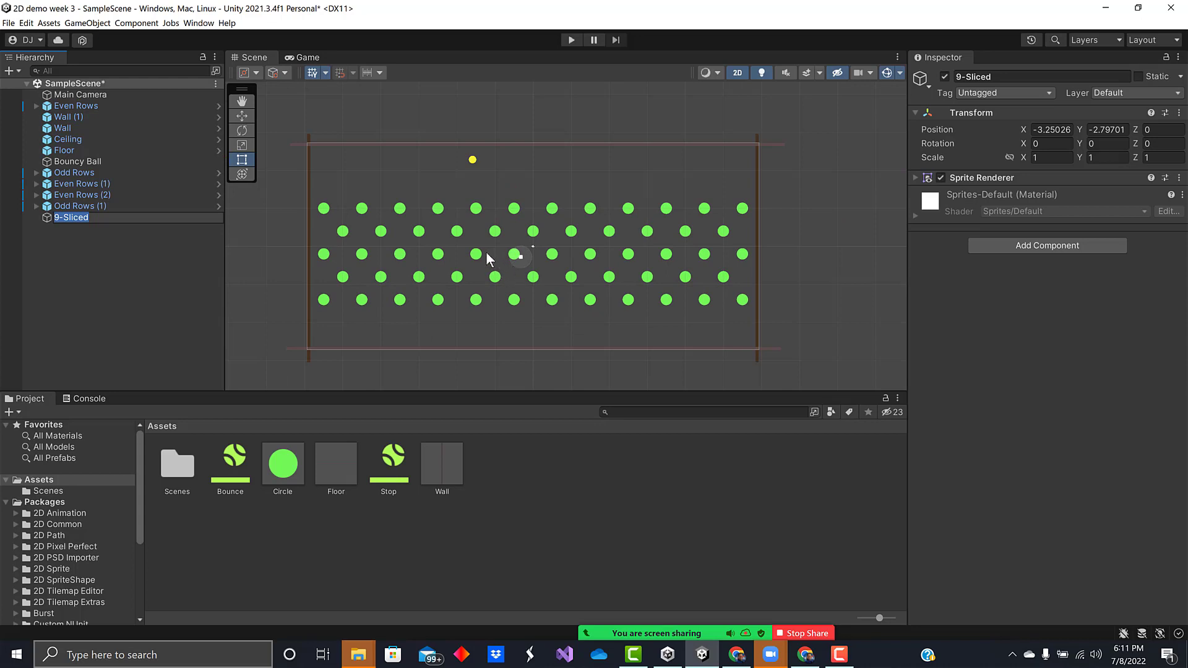
Delete the 9-Sliced sprite from the scene
key("BackSpace")
left_click(157, 293)
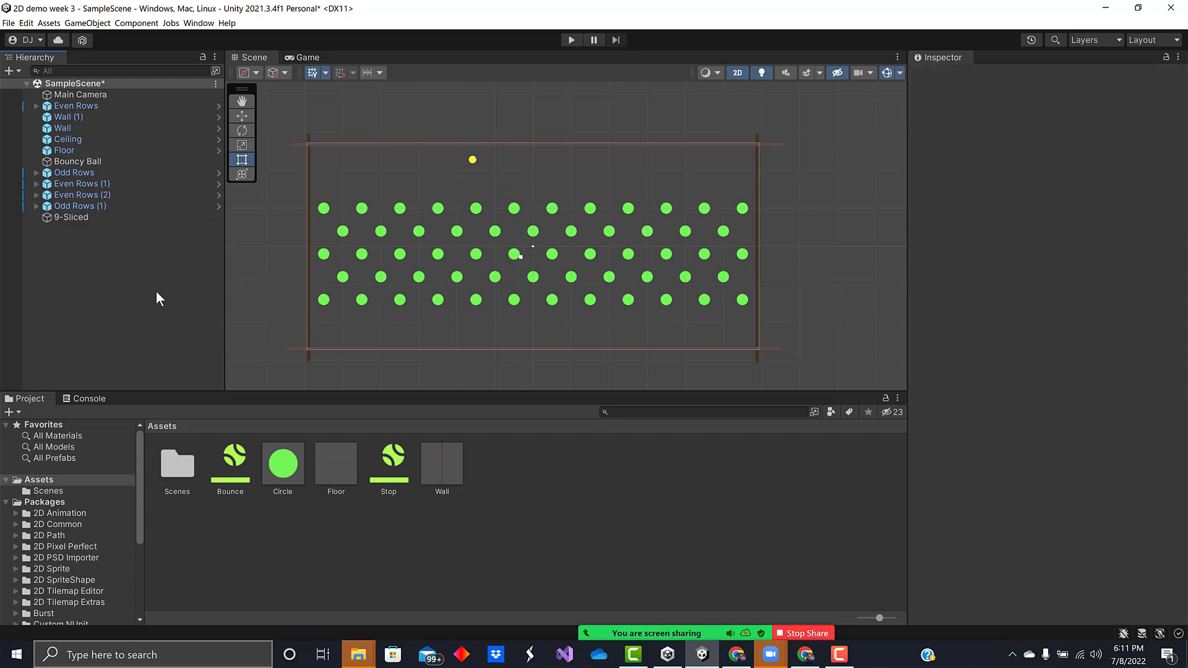
left_click(78, 220)
key("Delete")
Open the Package Manager, list the packages in My Assets and search them for "mega"
left_click(199, 23)
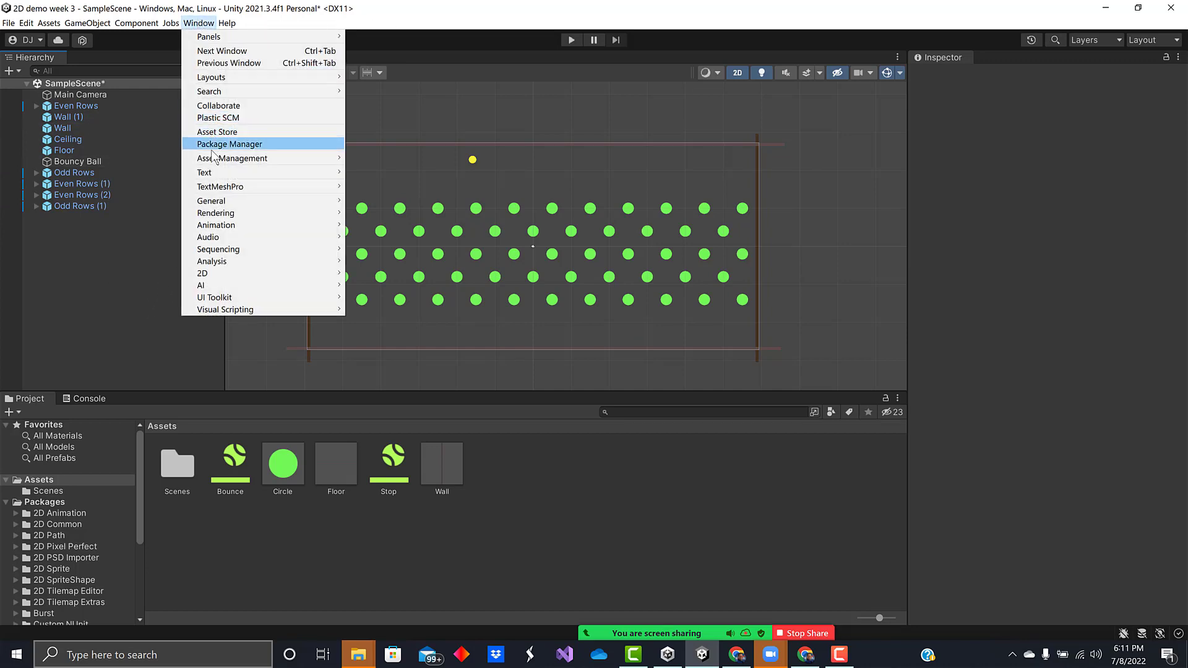
left_click(220, 144)
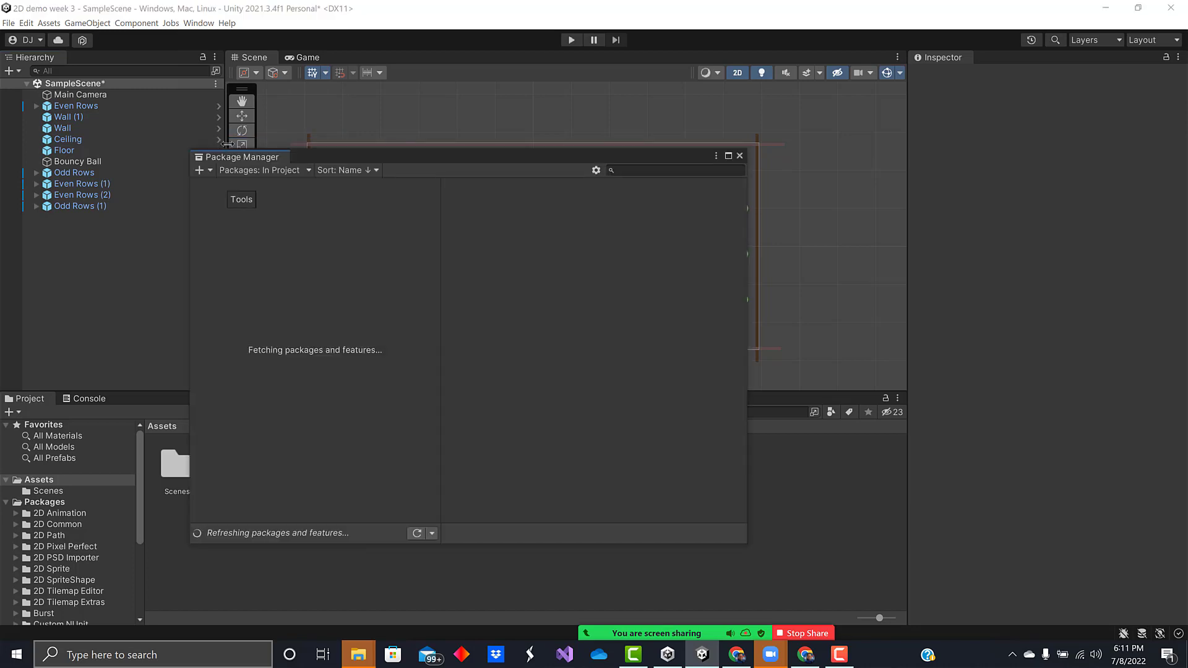
left_click(297, 172)
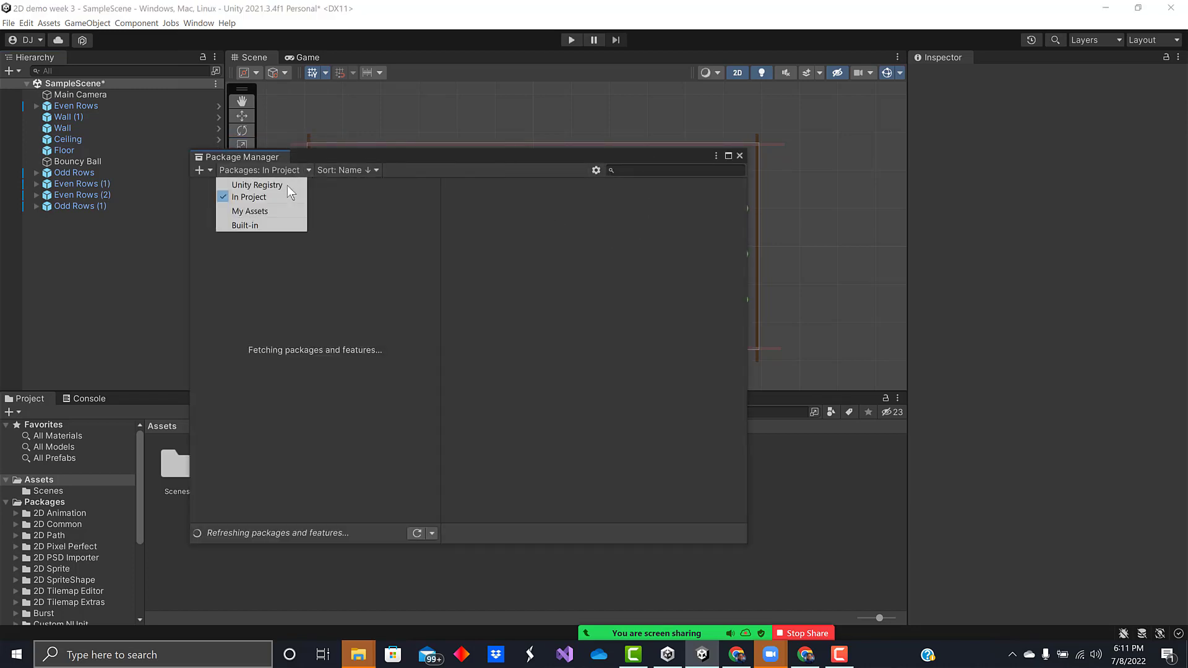
left_click(259, 210)
left_click(651, 171)
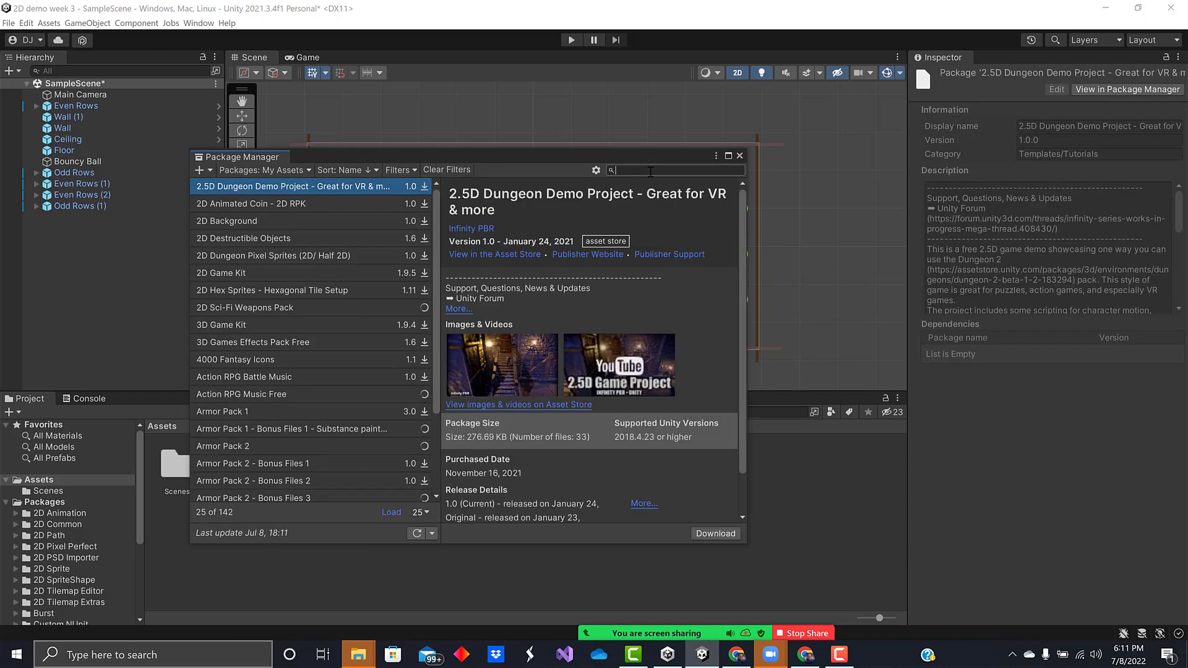
type("mega")
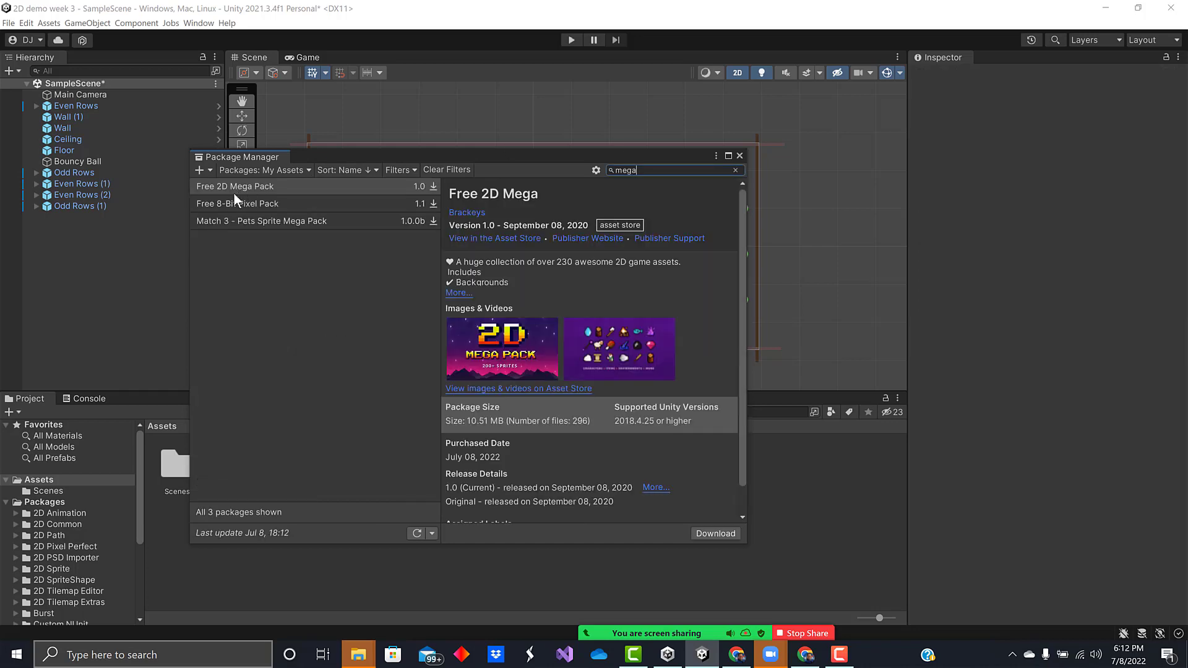
Download the Free 2D Mega Pack, import all of its files into the project and close the Package Manager
left_click(261, 186)
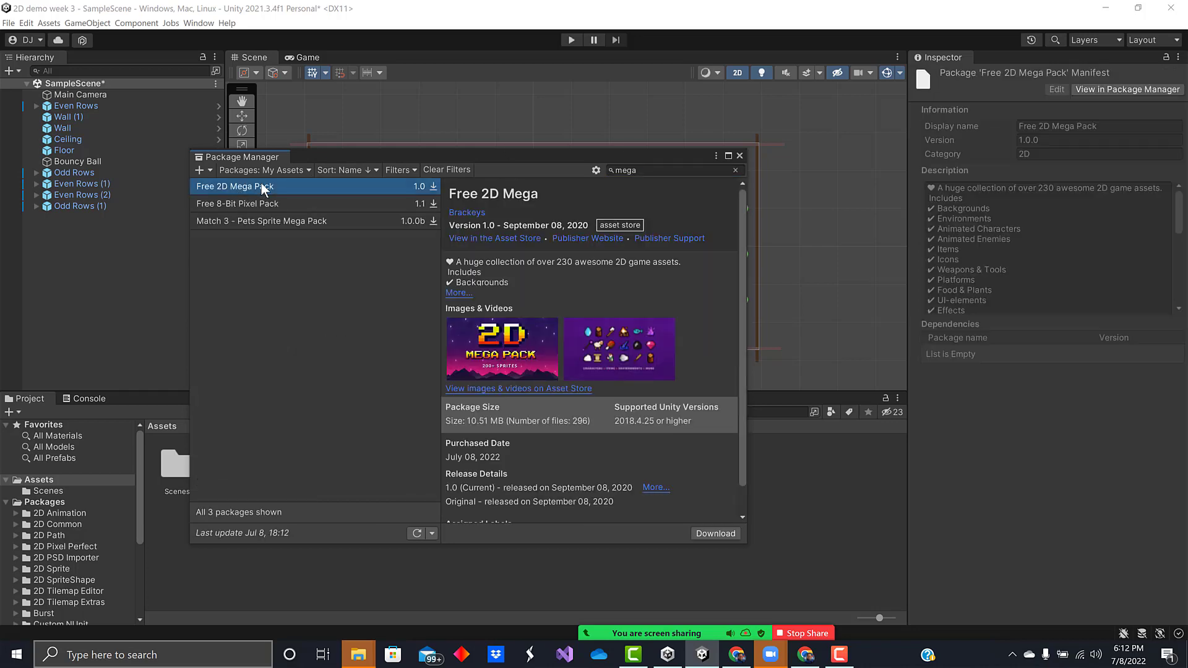
left_click(713, 532)
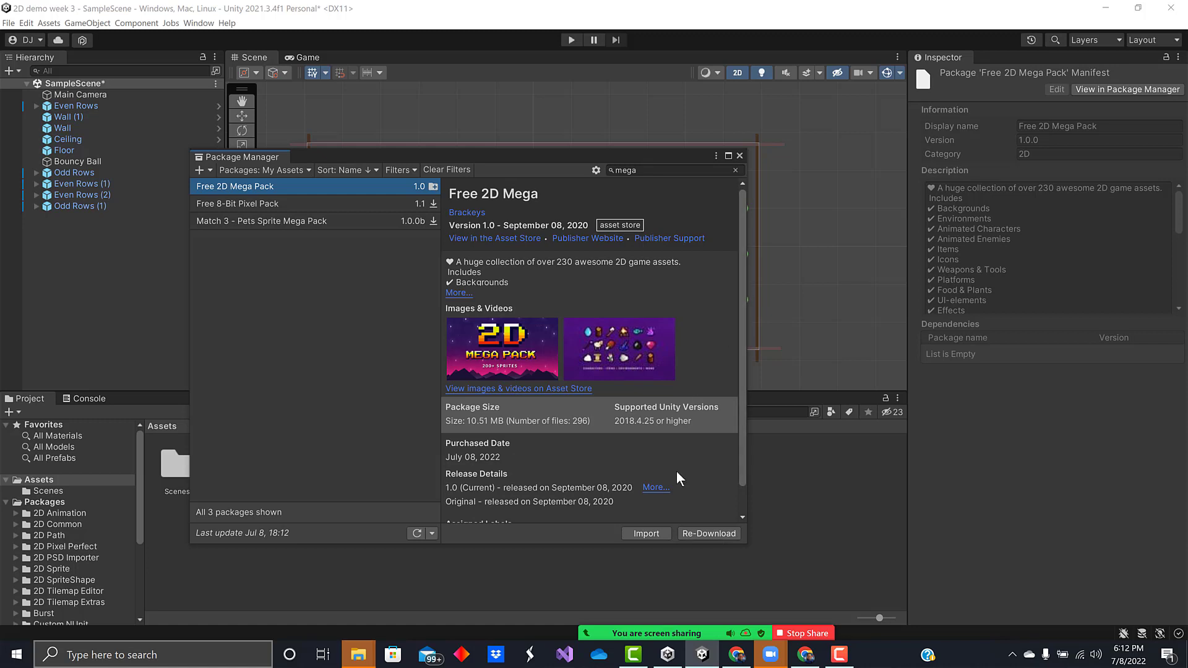
left_click(644, 535)
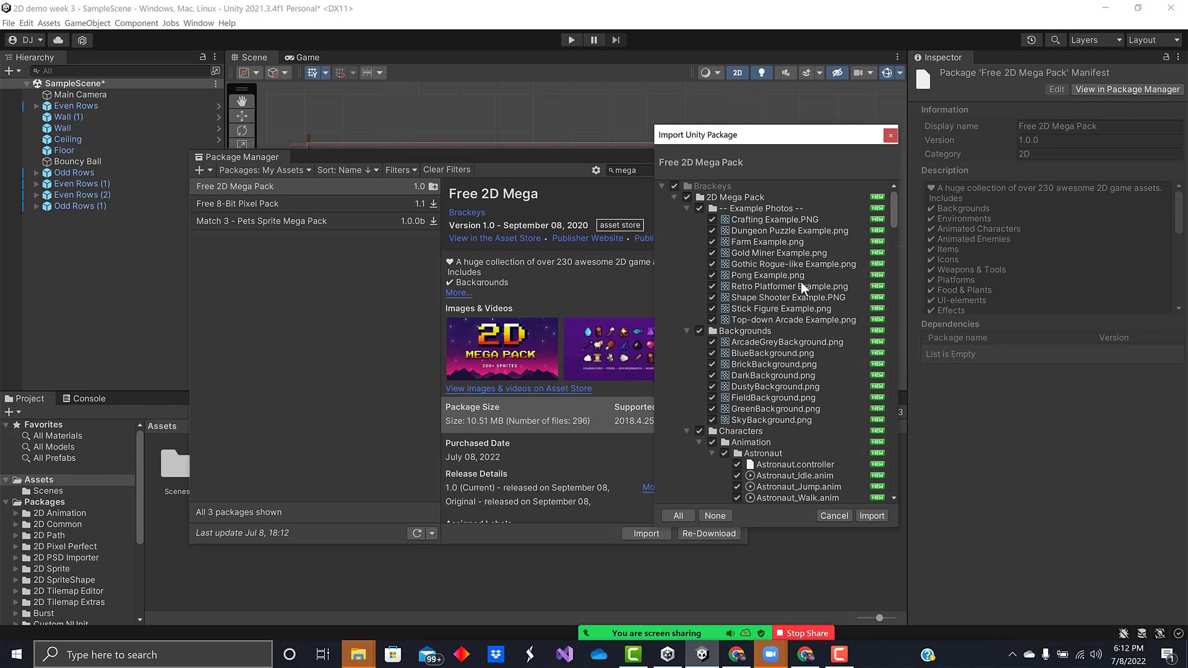
scroll(800, 343, "down", 10)
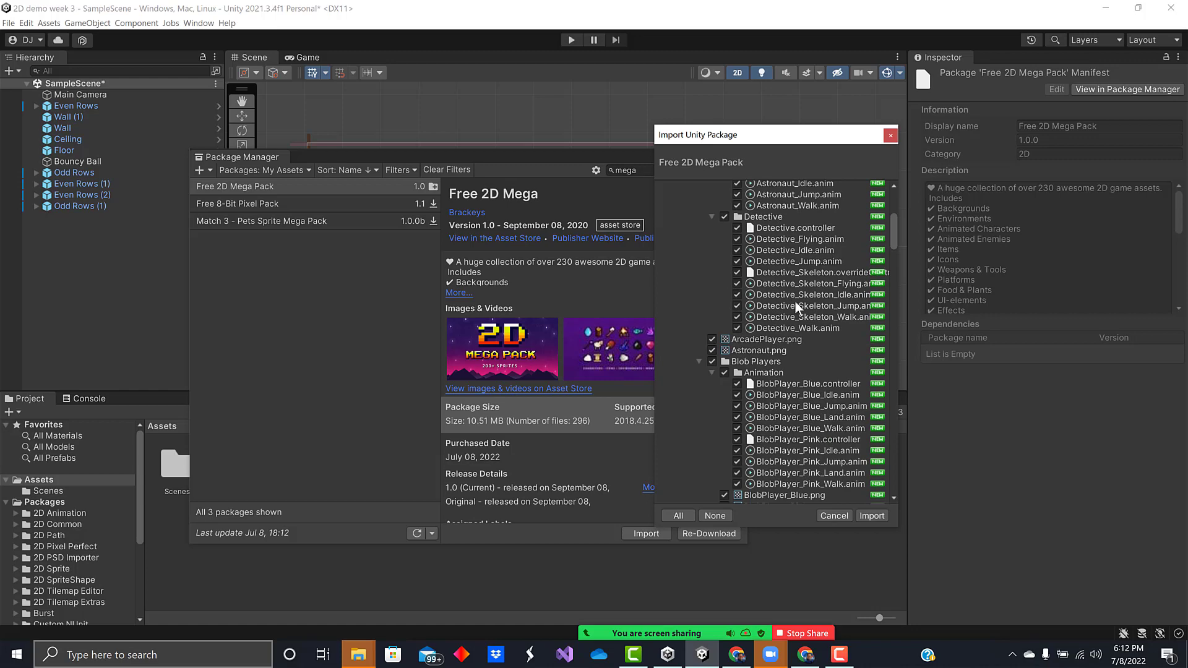
scroll(806, 411, "down", 3)
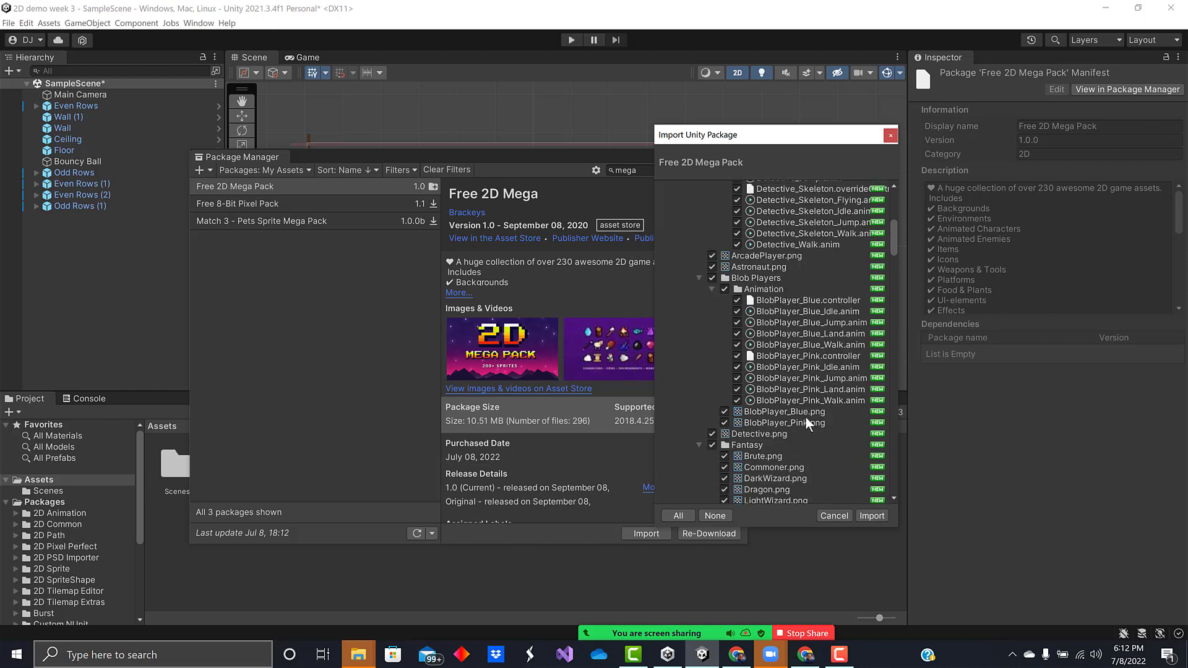
left_click(869, 515)
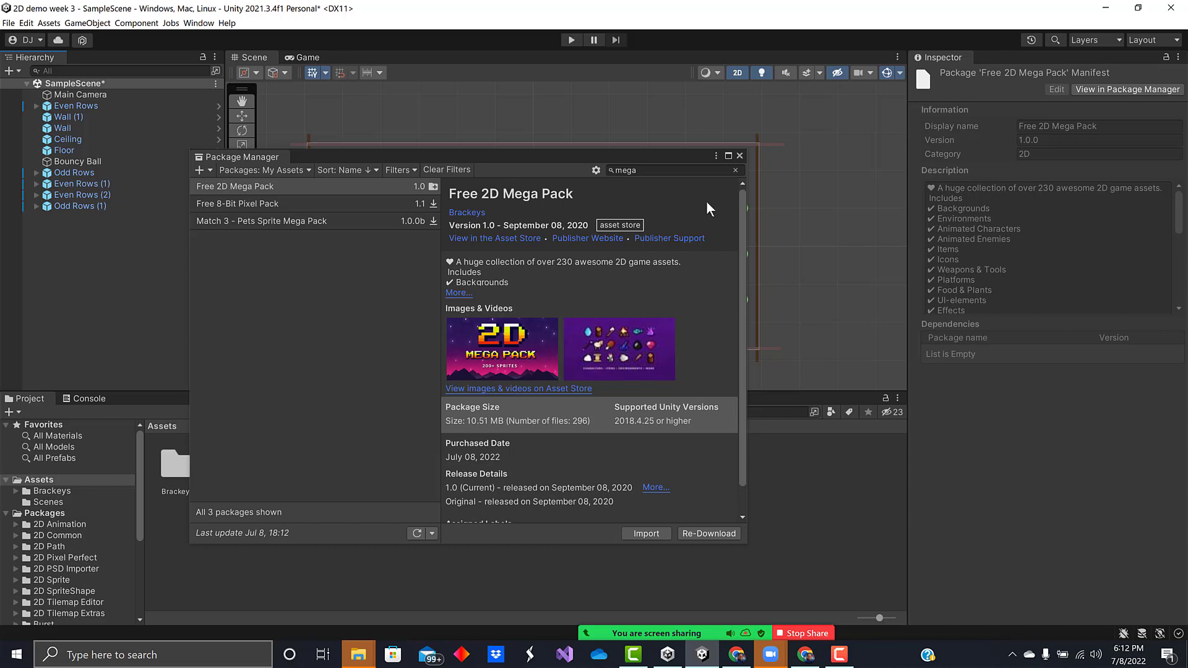
left_click(739, 156)
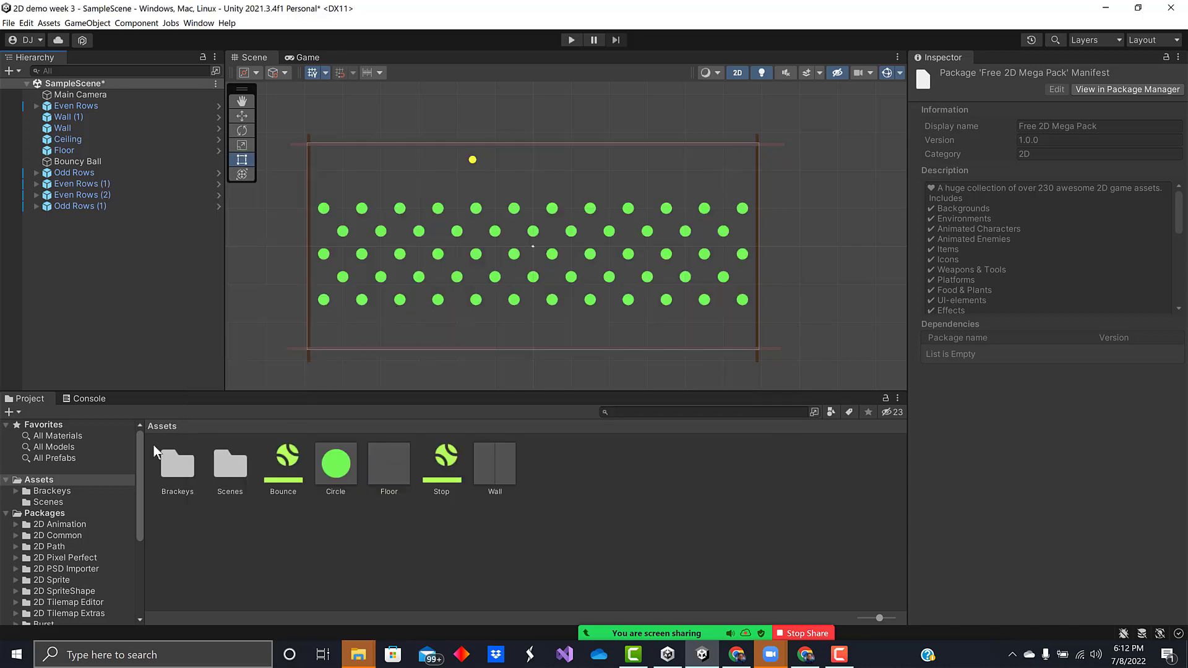
Expand the Brackeys folder and its 2D Mega Pack subfolder in the project assets to review the pack's categories
scroll(138, 446, "down", 3)
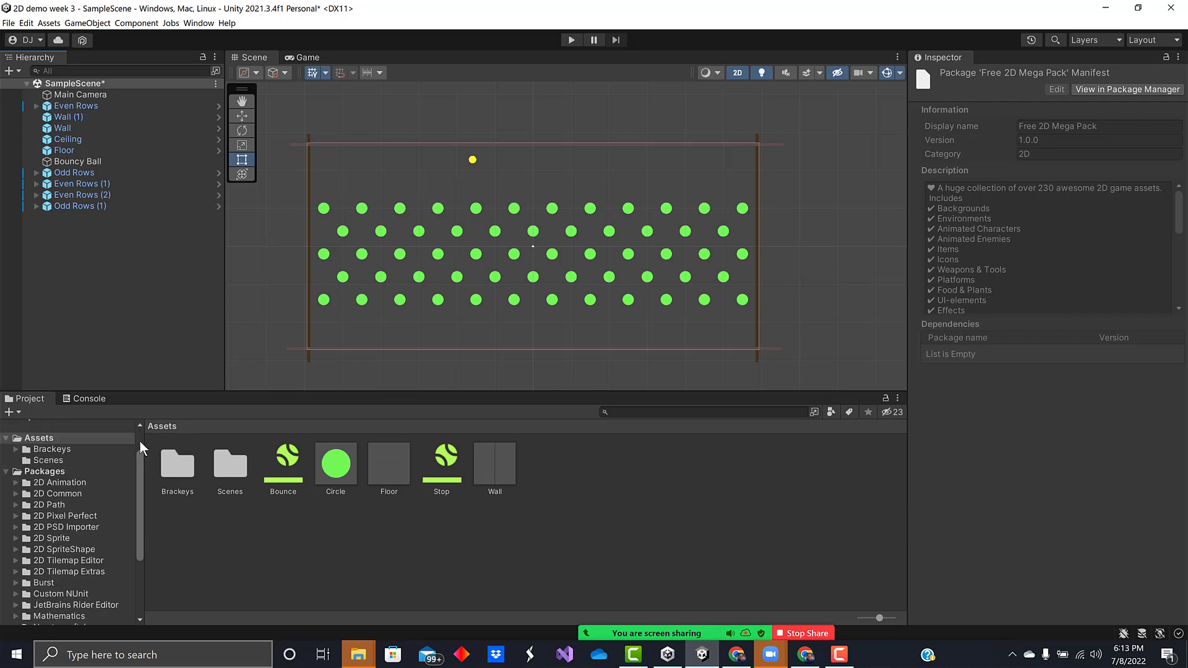
scroll(139, 440, "up", 3)
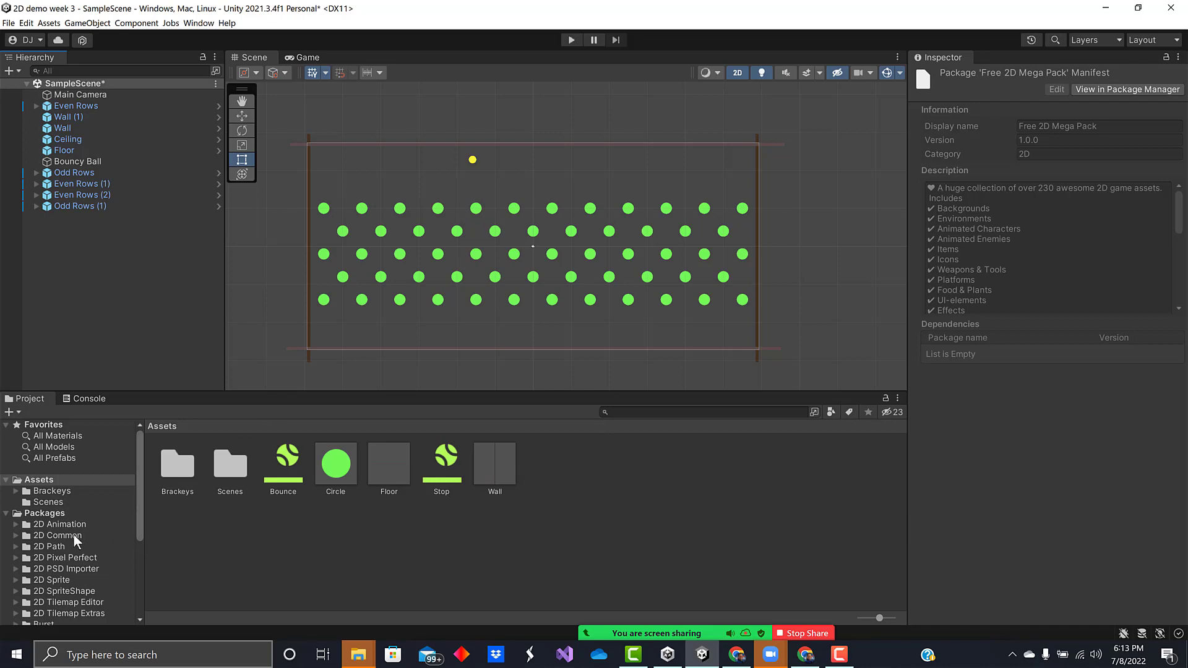
left_click(51, 491)
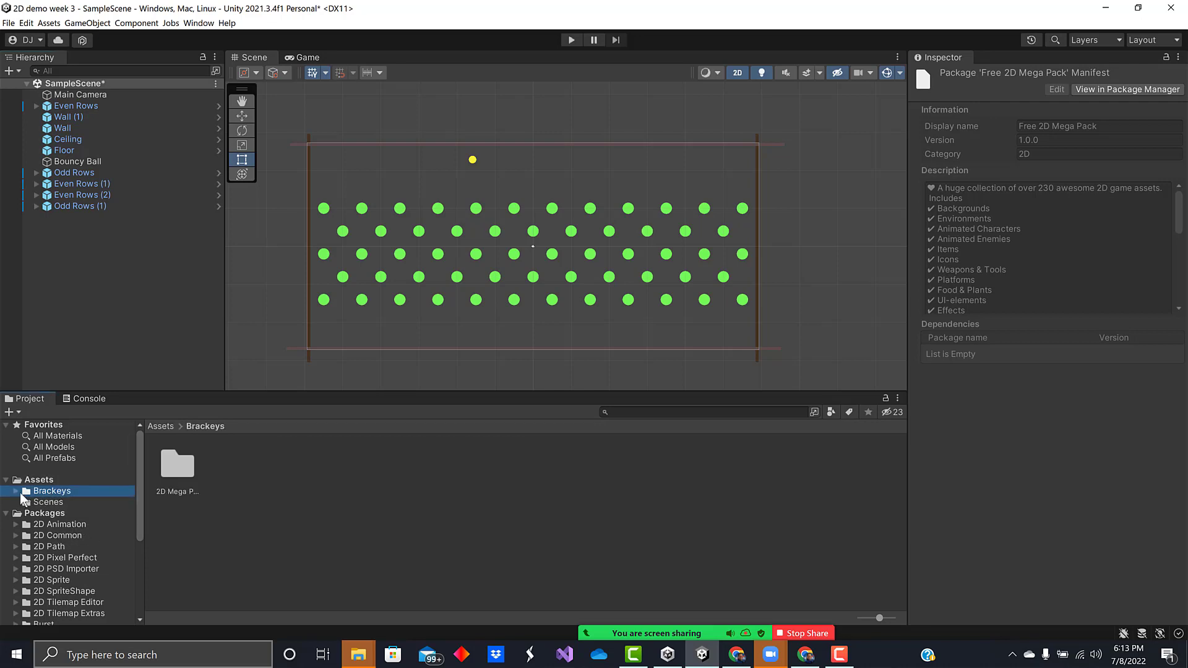
left_click(16, 491)
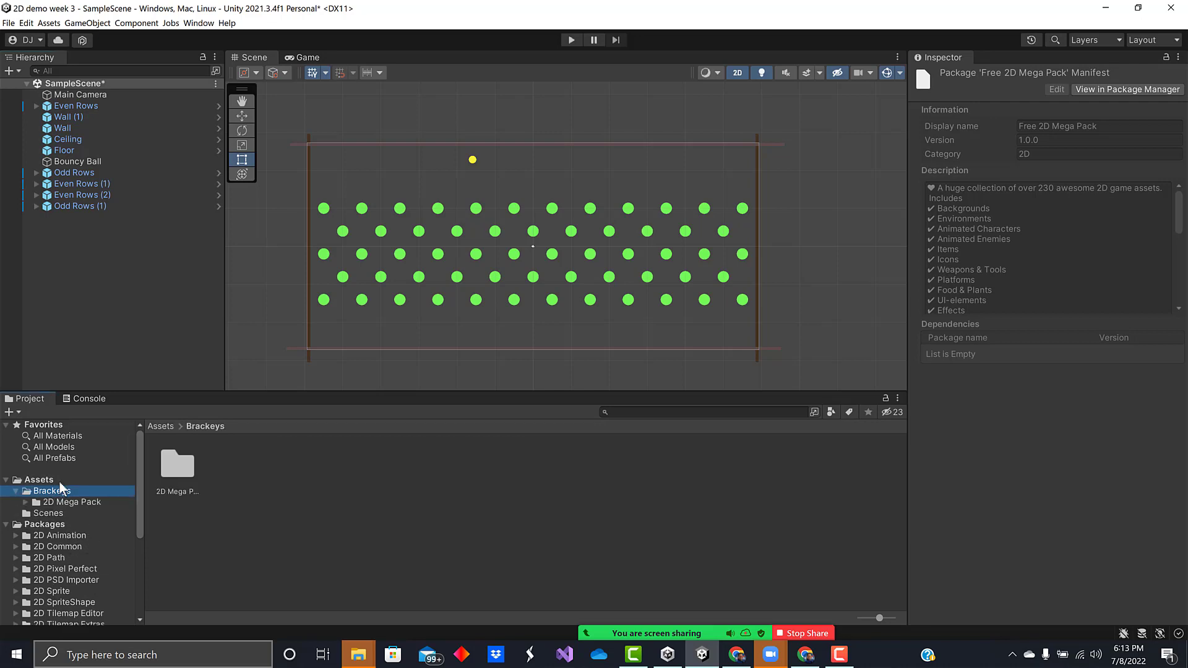
left_click(26, 501)
scroll(93, 487, "down", 2)
scroll(97, 492, "down", 3)
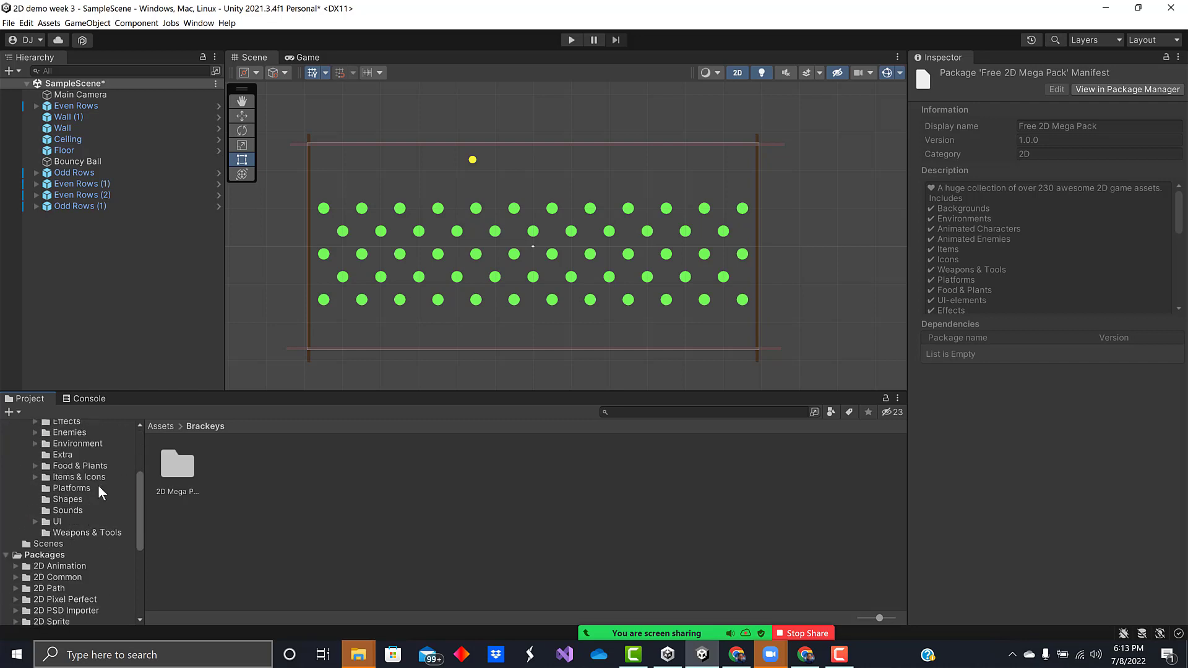
scroll(107, 484, "up", 2)
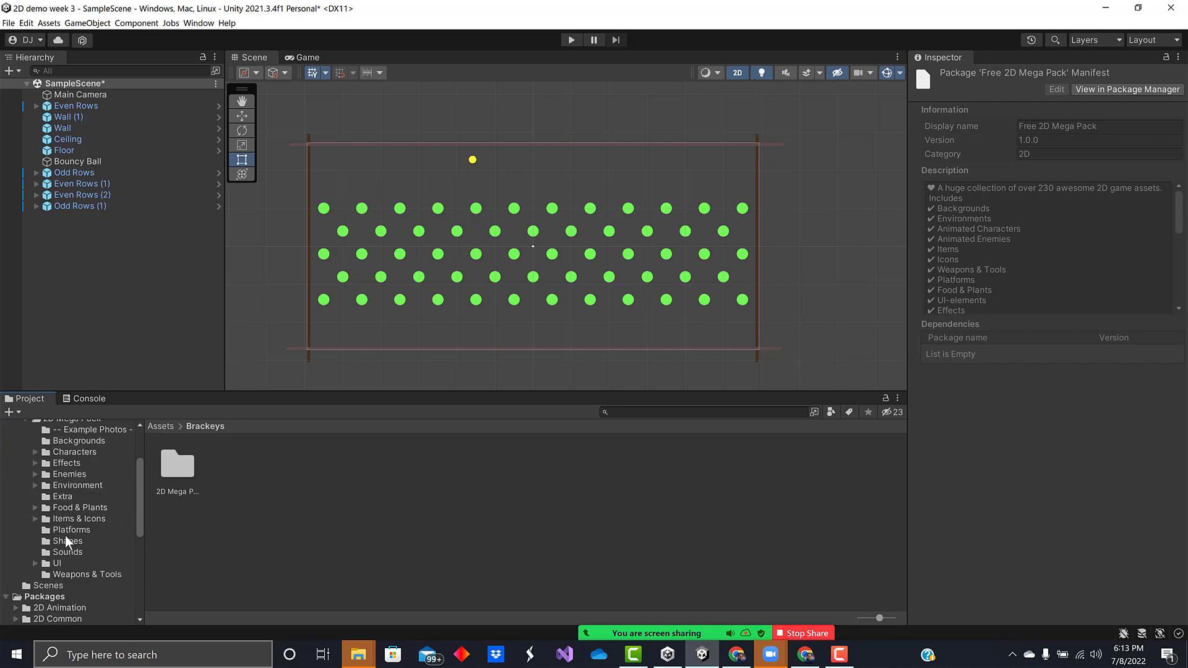
Browse the pack's Extra and Food & Plants folders and open the Crops folder to view its sprites
left_click(58, 496)
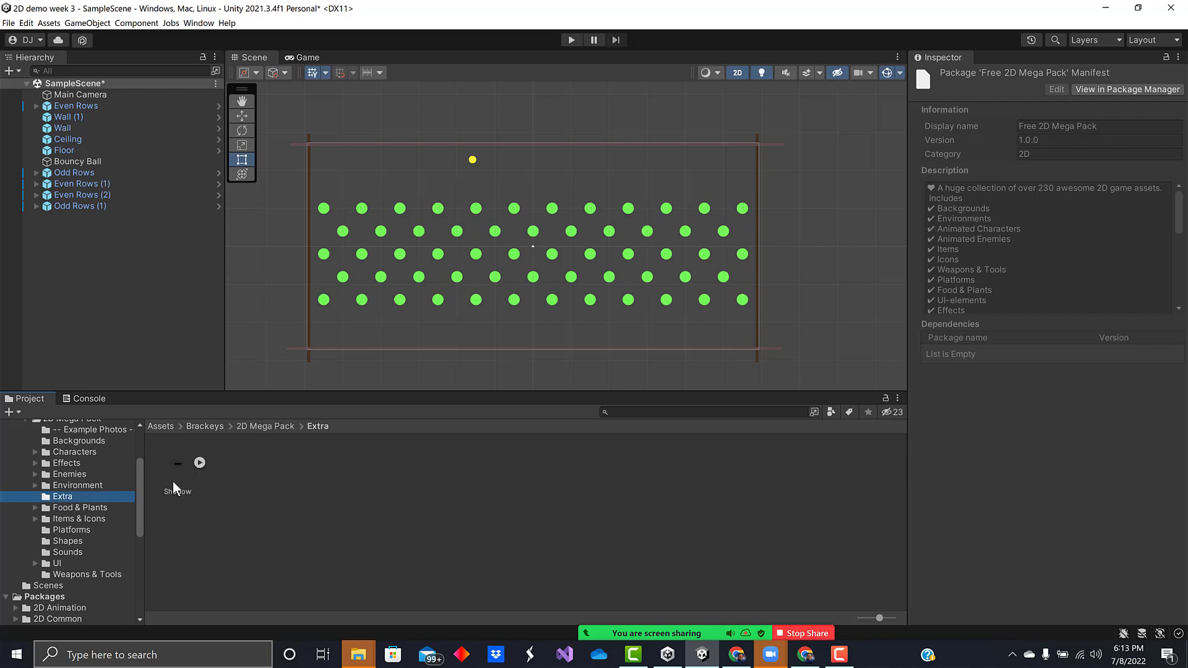
left_click(91, 507)
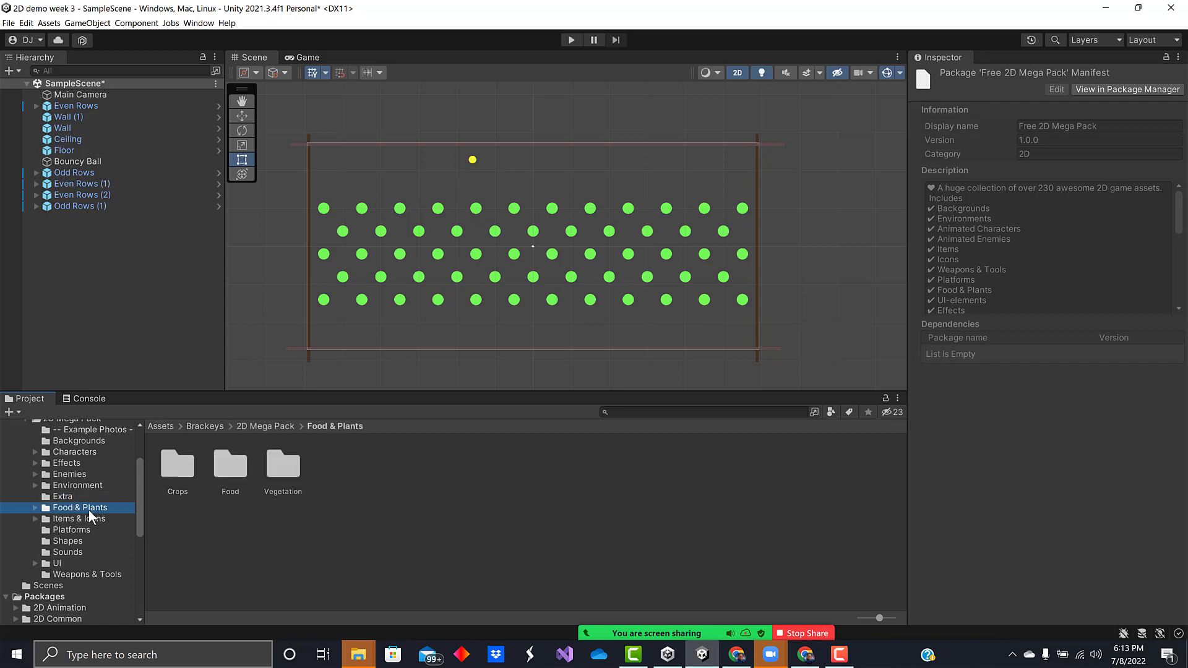
double_click(177, 473)
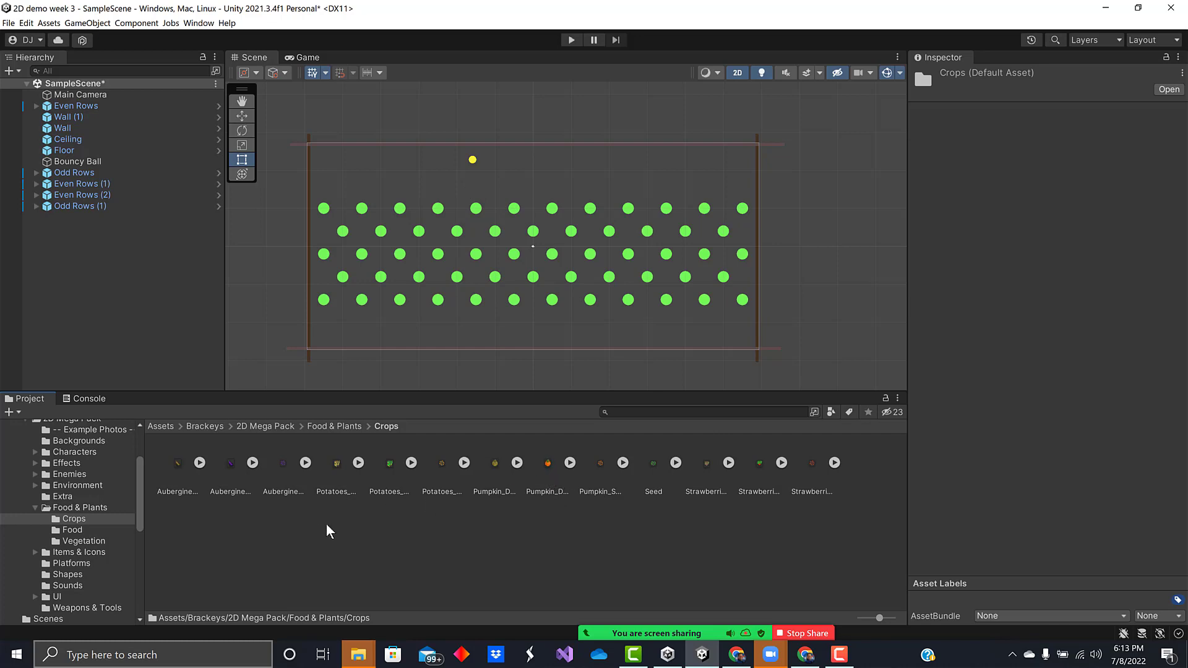
Add the Skull sprite from the Gothic folder of Items & Icons as a child of Bouncy Ball
left_click(98, 551)
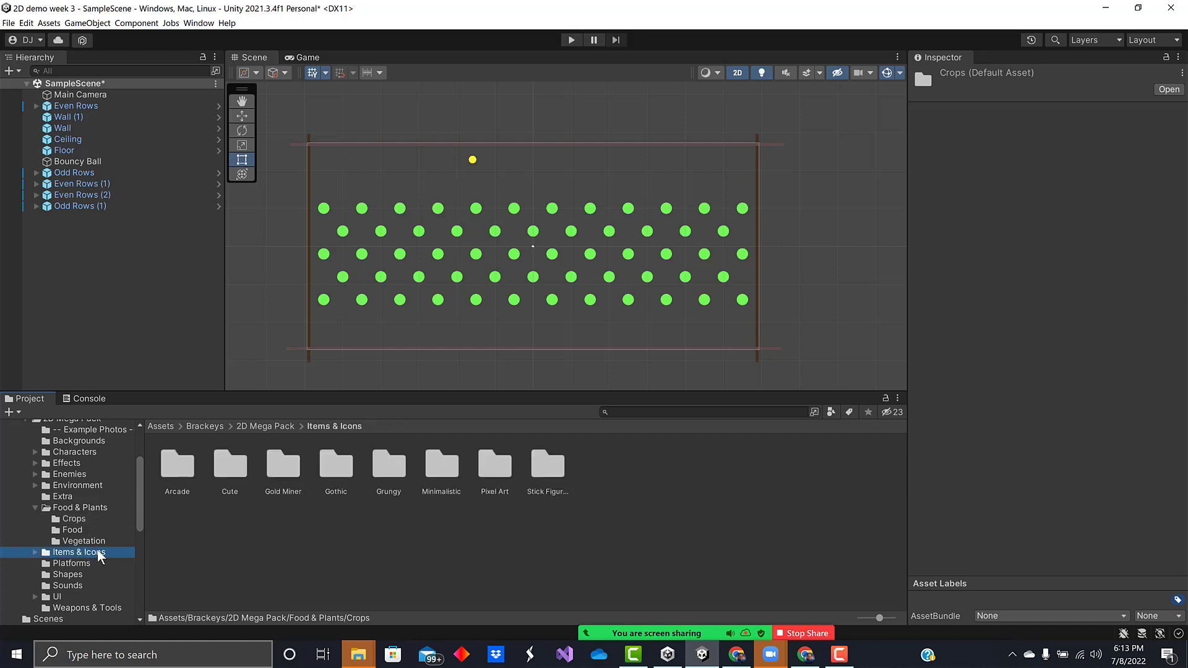
double_click(329, 473)
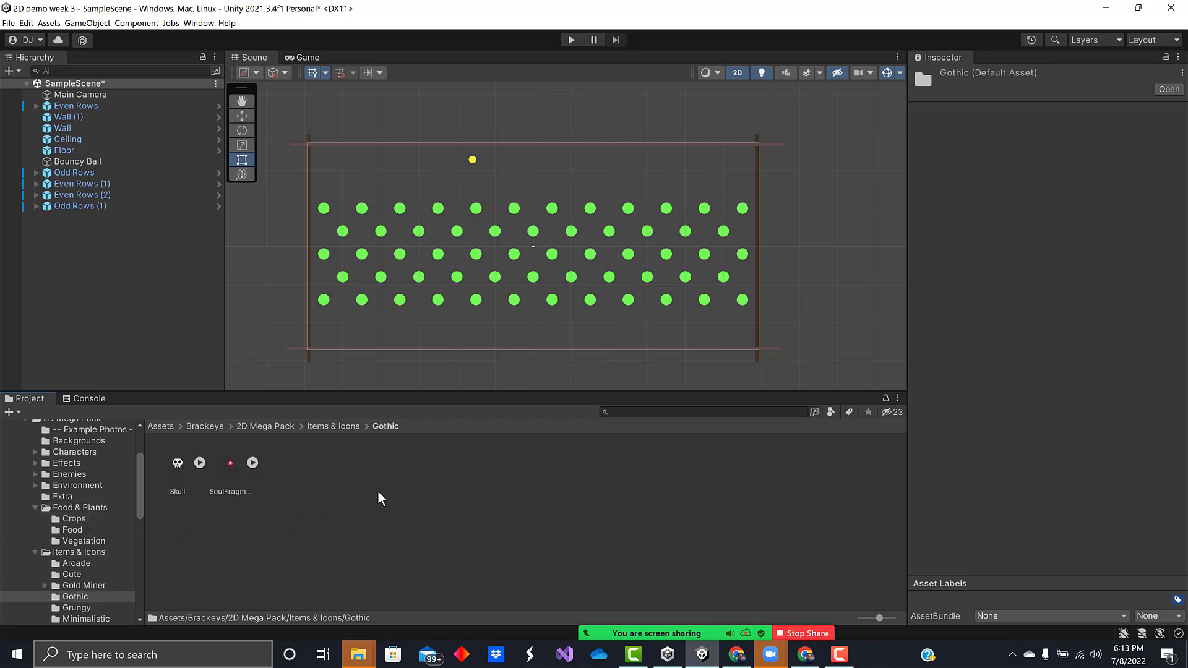
left_click(177, 470)
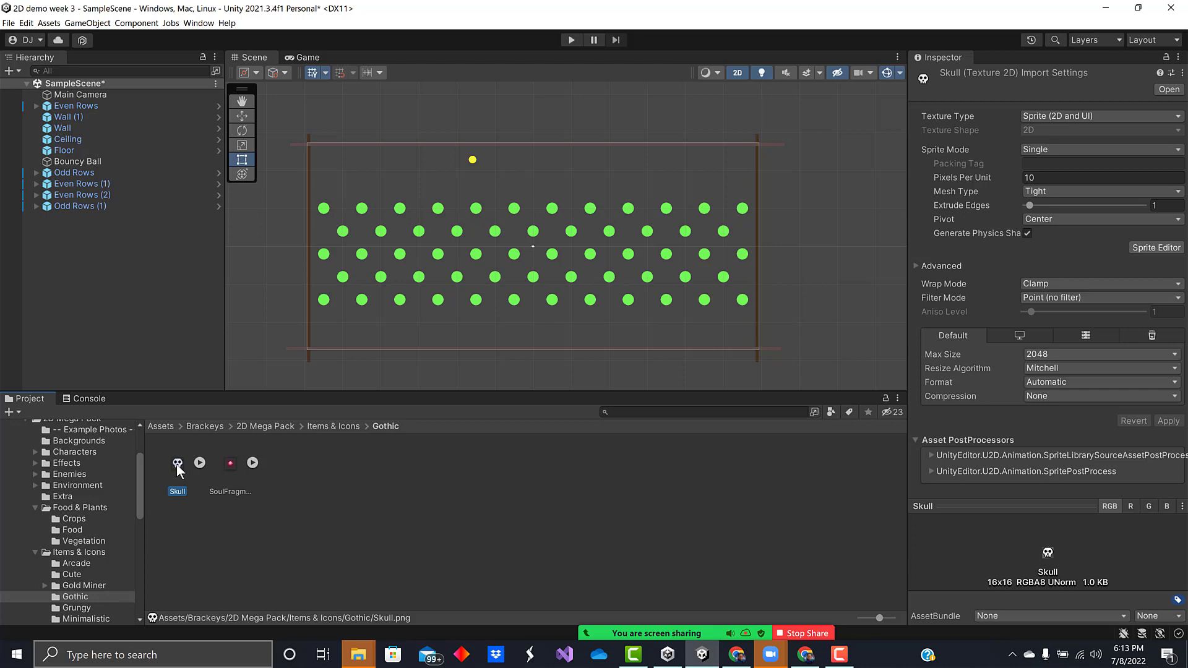
left_click_drag(178, 468, 80, 163)
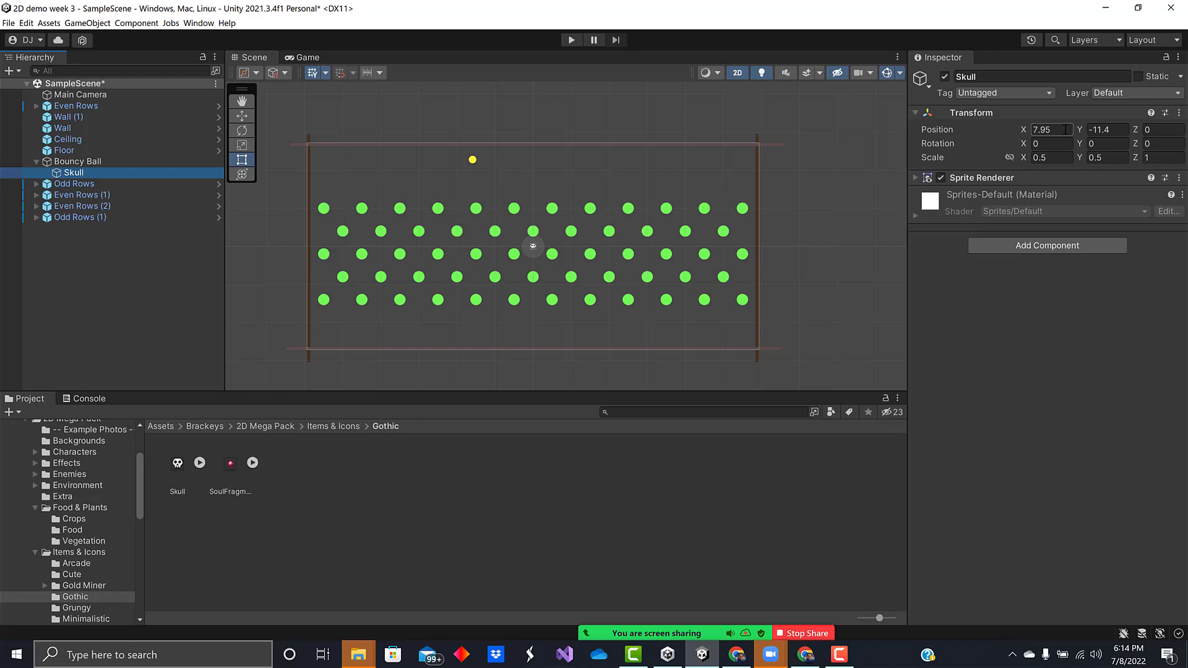
Set the skull's position to X 0 and Y 0 so it is centred on the ball
left_click(1045, 129)
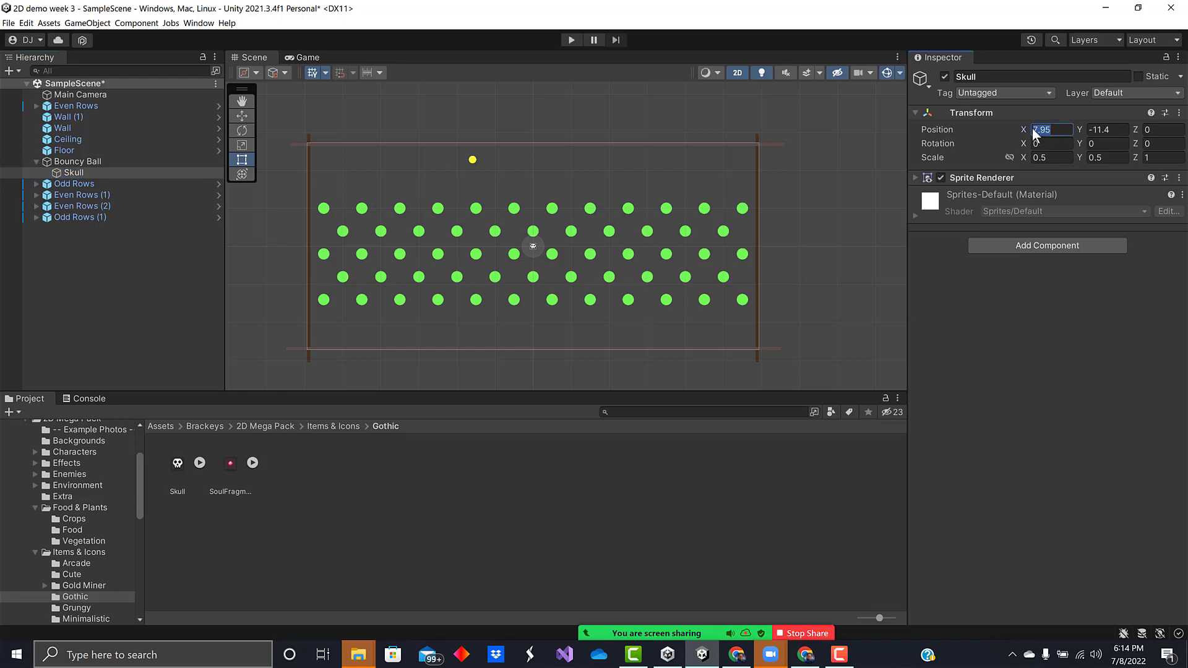
type("0")
left_click(1084, 128)
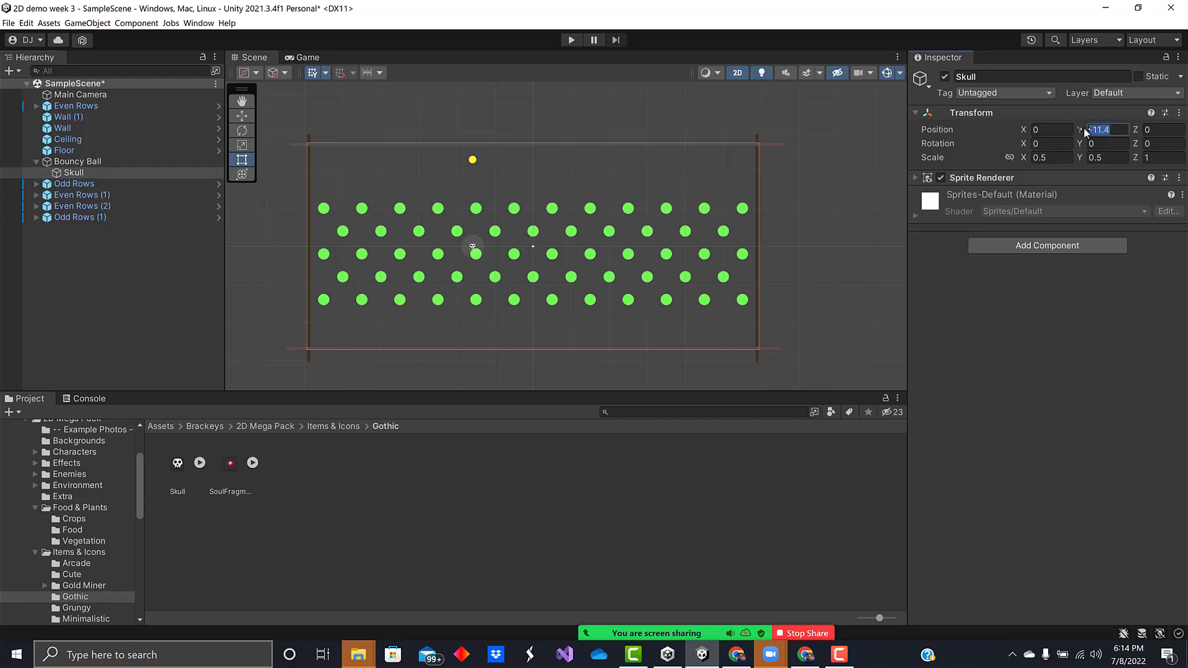
type("0")
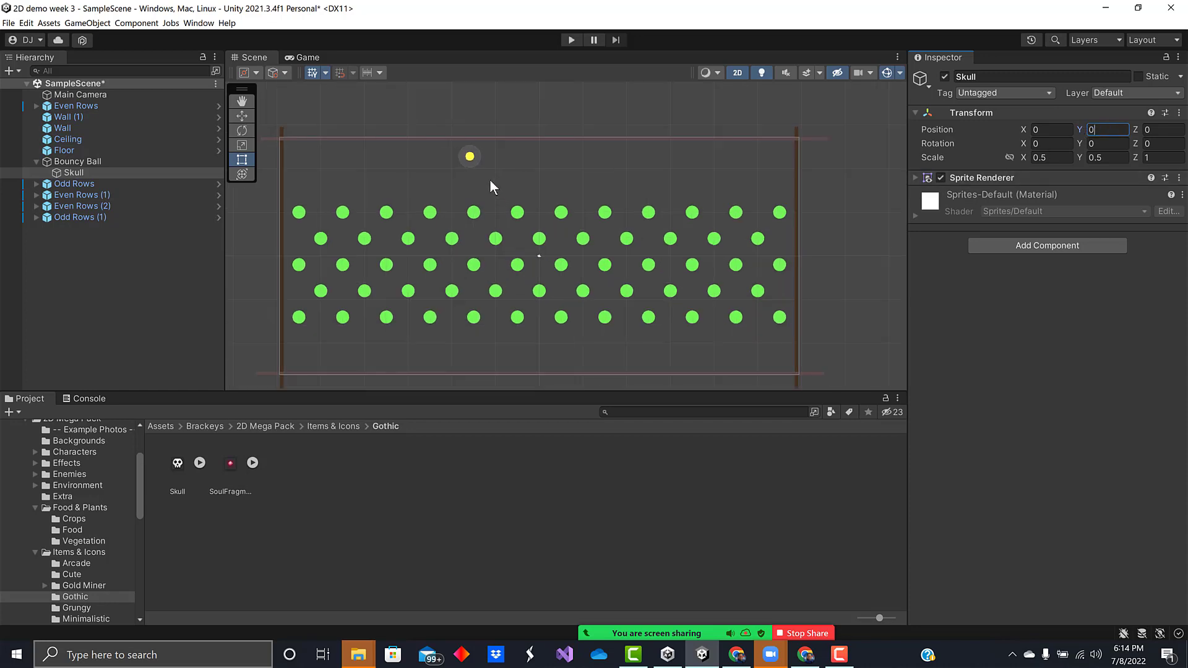
scroll(487, 181, "up", 4)
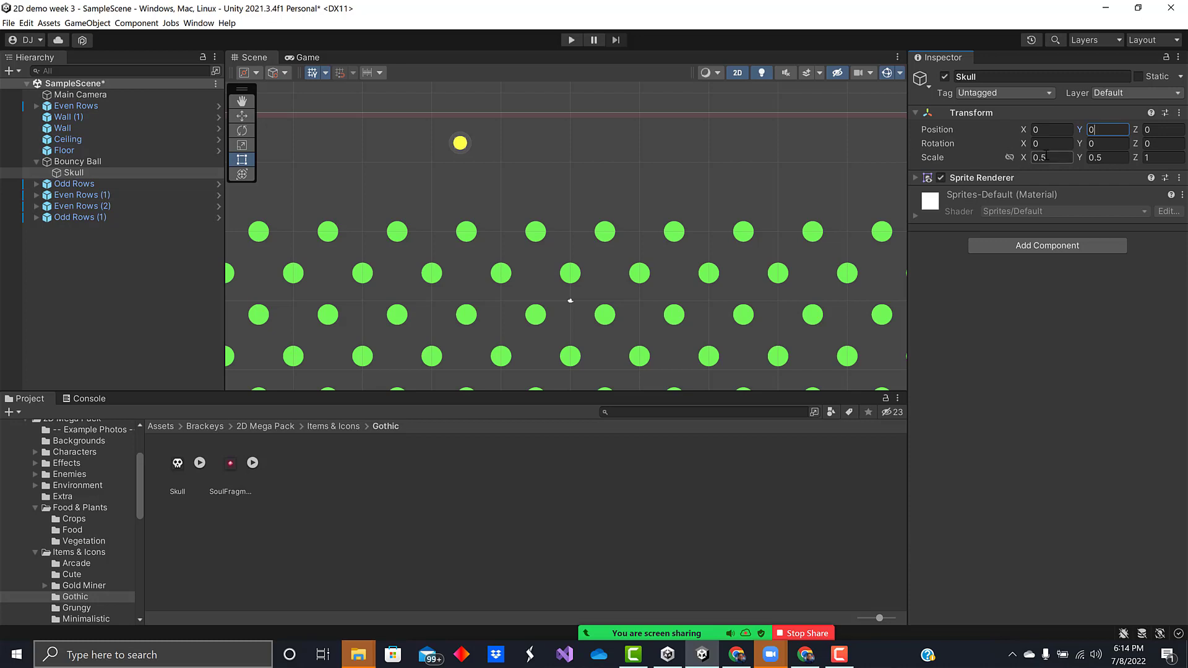
Try a Y position of -1 for the skull and restore it to 0
double_click(1091, 131)
type("-1")
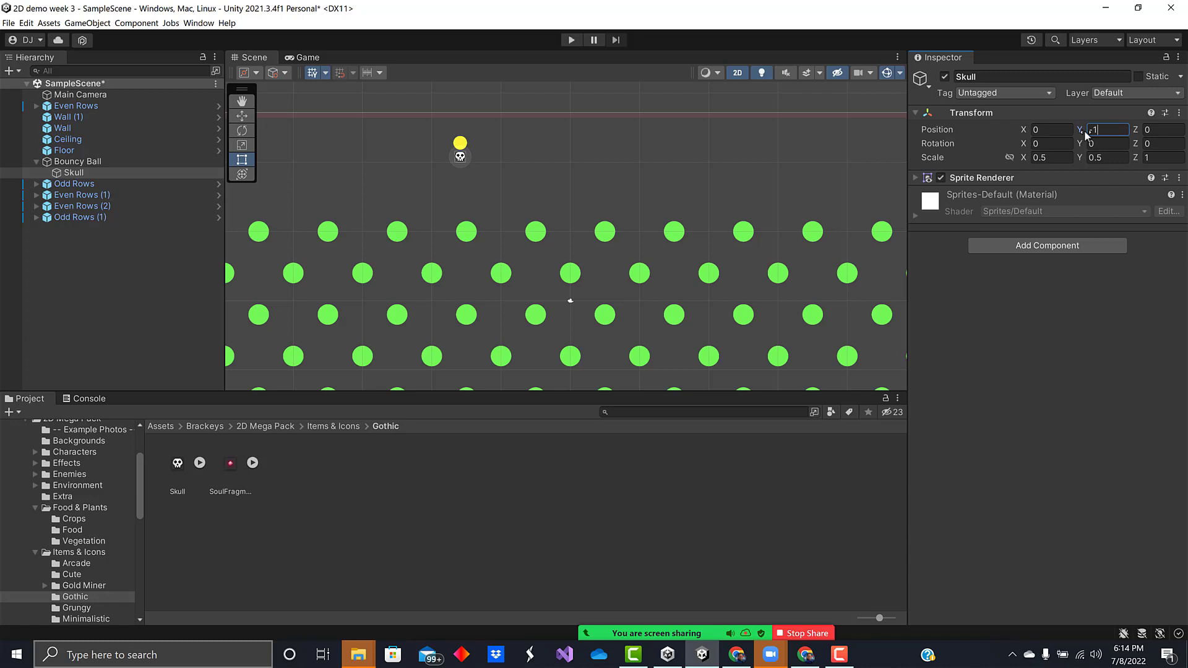
key("BackSpace")
key("BackSpace")
key("Tab")
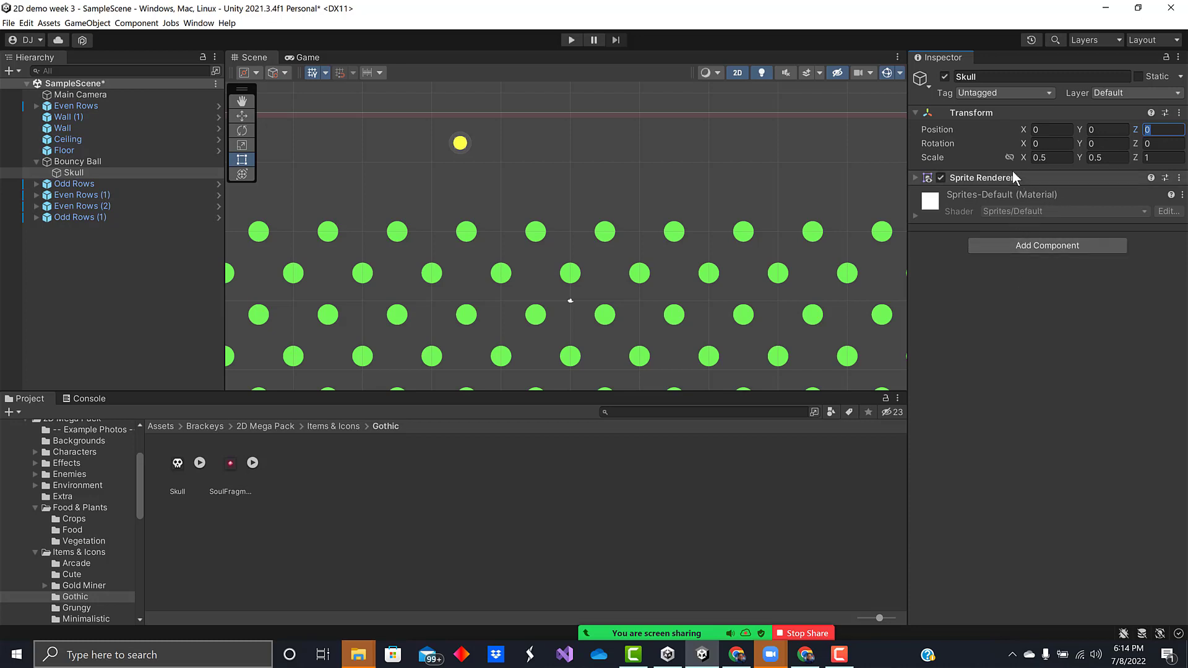
left_click(1119, 91)
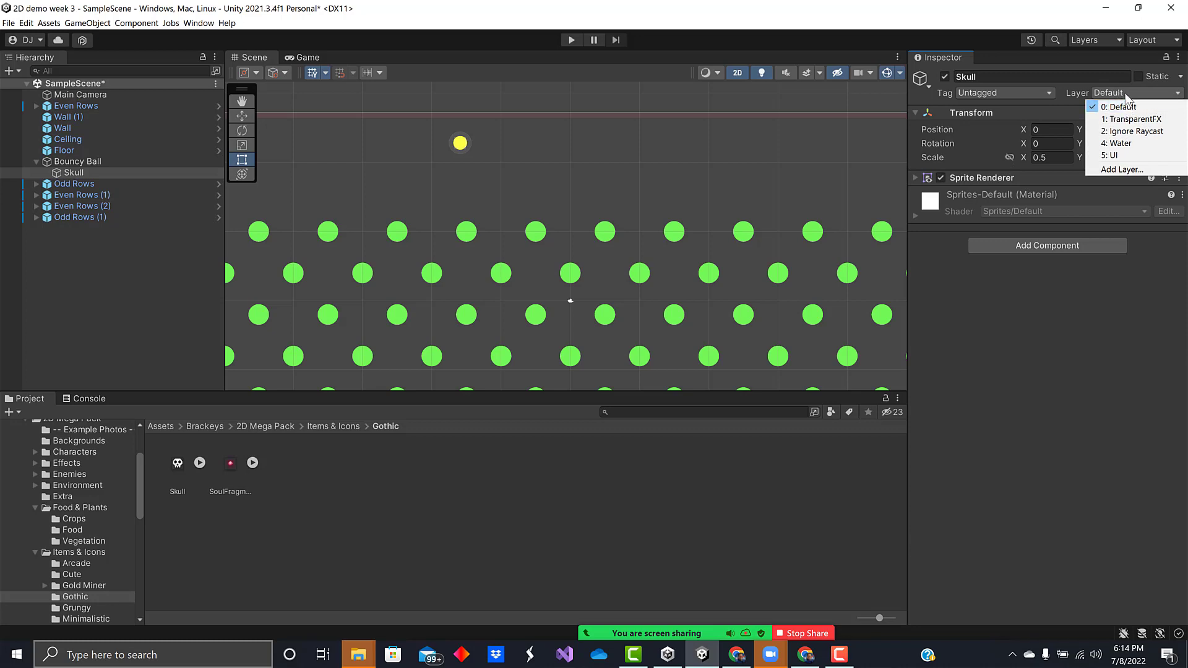
left_click(1125, 94)
left_click(986, 147)
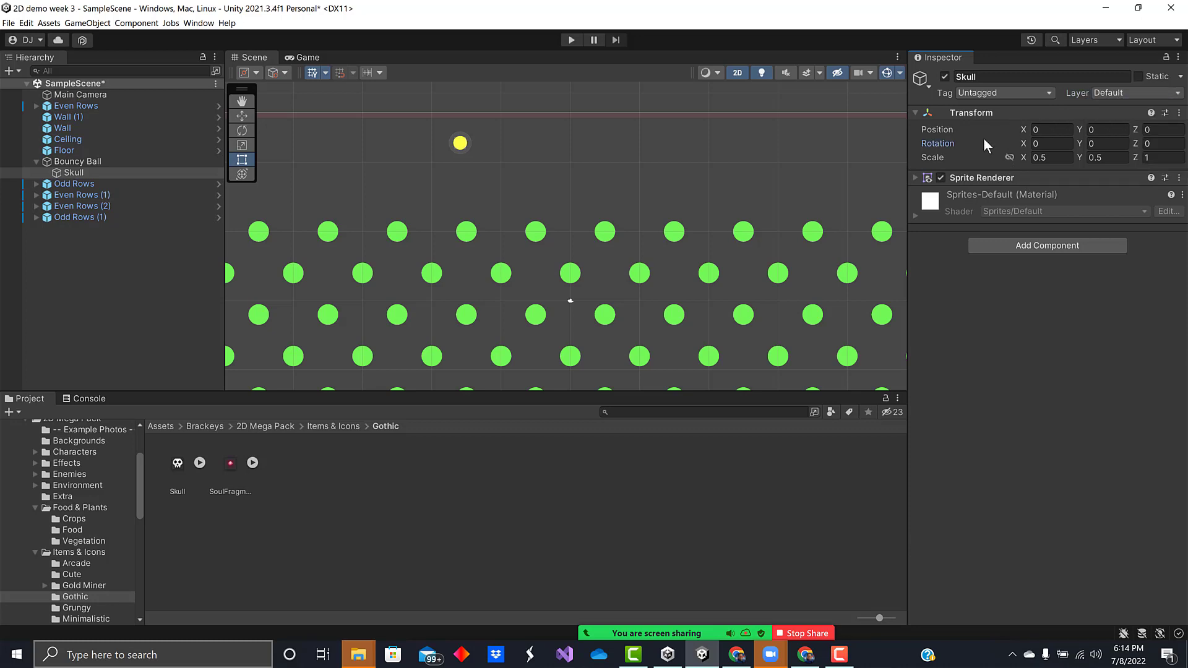
Set Bouncy Ball's layer to TransparentFX for this object only, leaving its child out
left_click(89, 162)
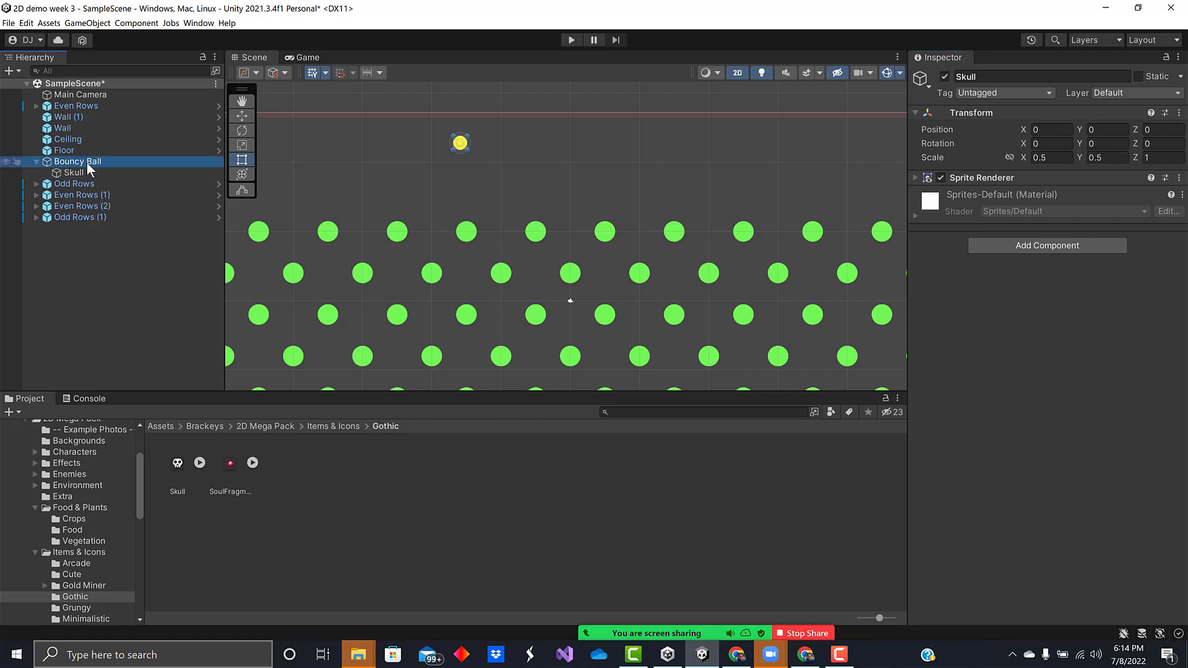
left_click(1123, 92)
left_click(1124, 119)
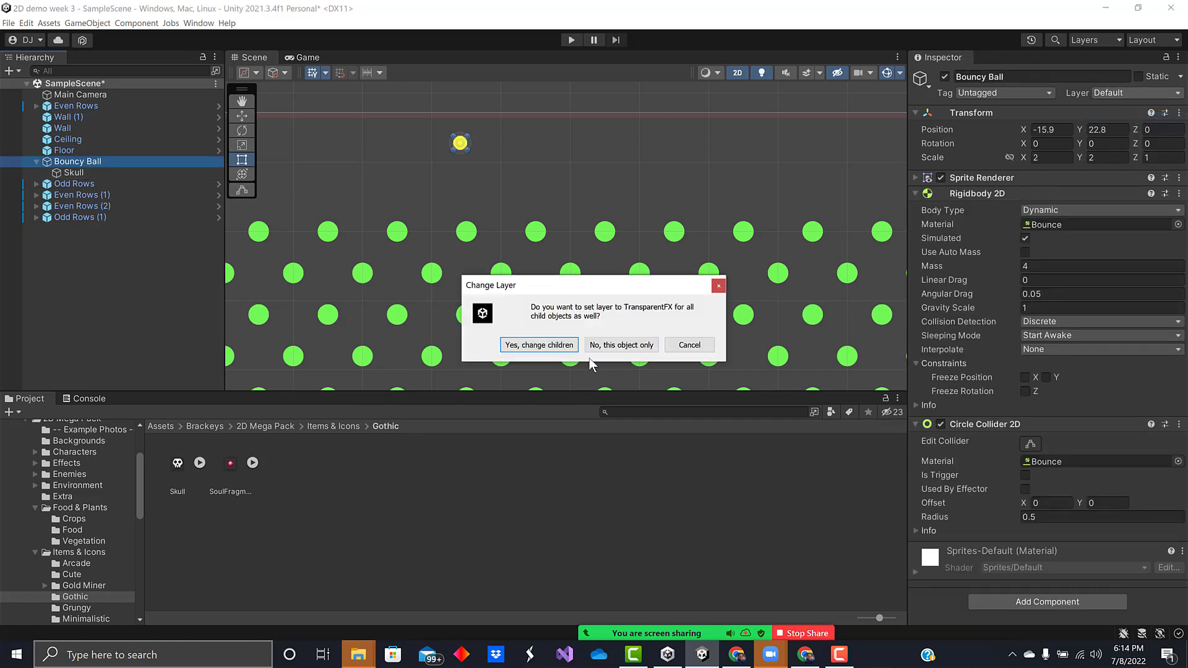
left_click(619, 346)
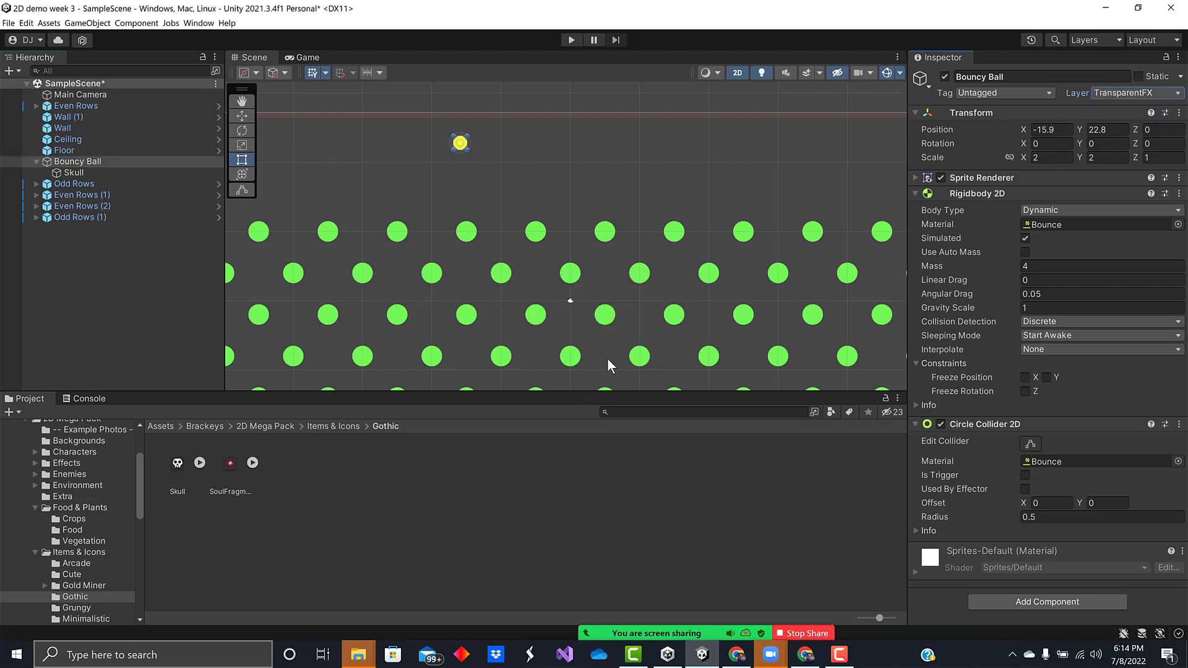
left_click(473, 183)
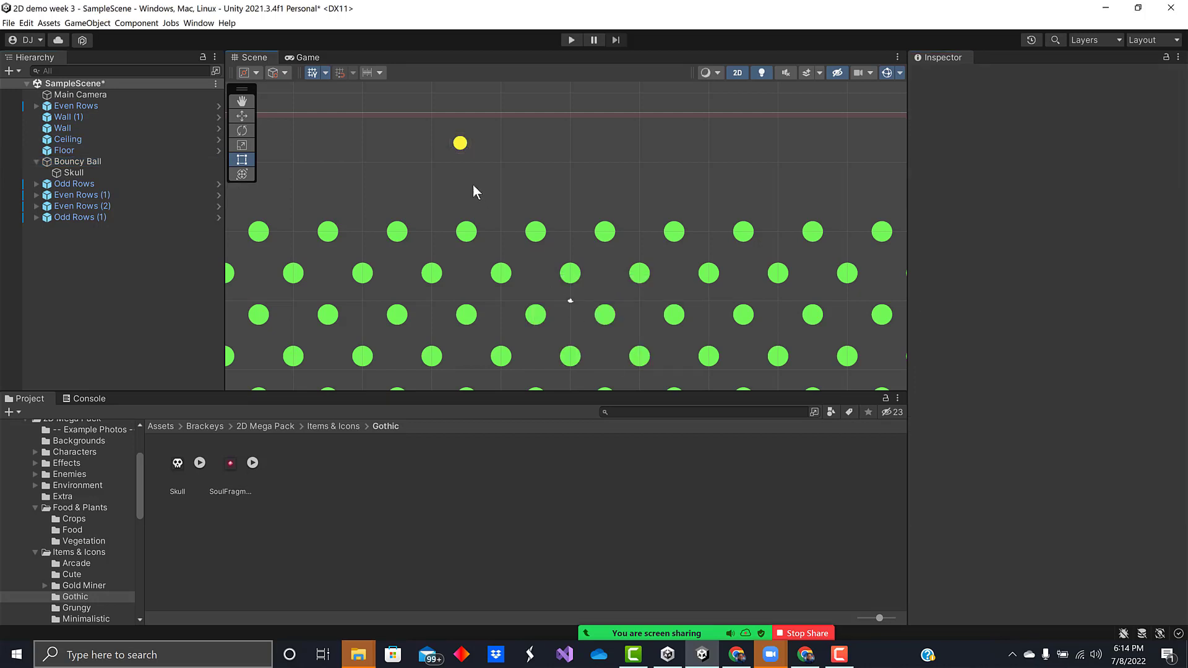
left_click(461, 144)
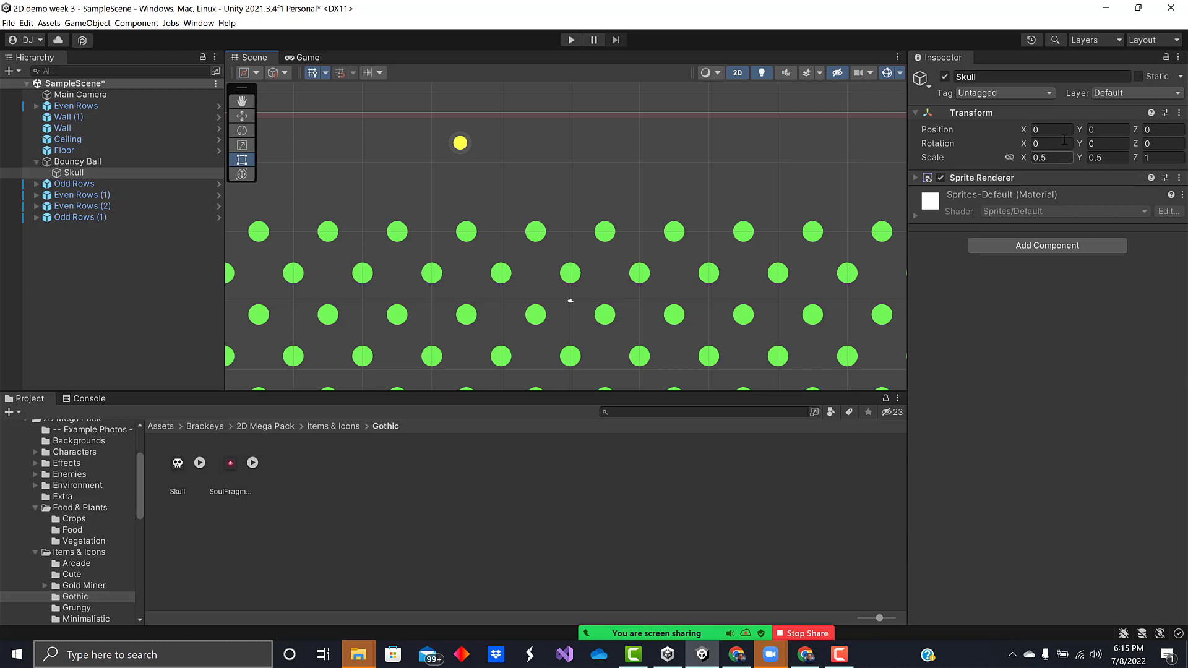
left_click(1096, 92)
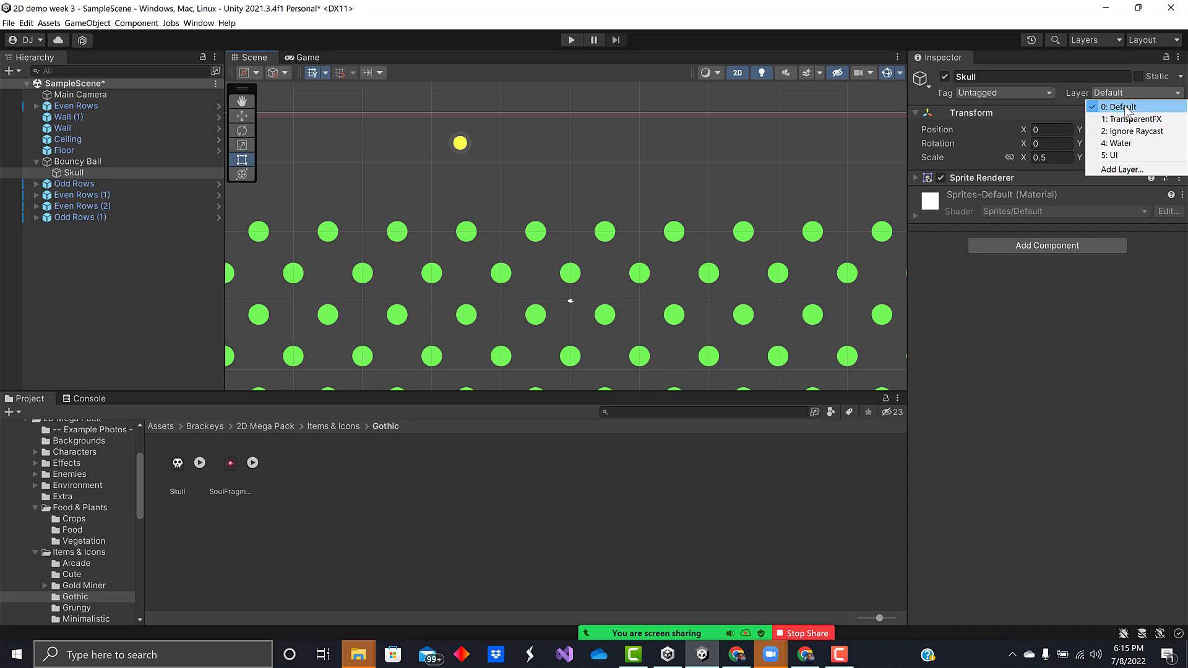
left_click(1126, 111)
Create a new layer named "below skull" as User Layer 3
left_click(82, 163)
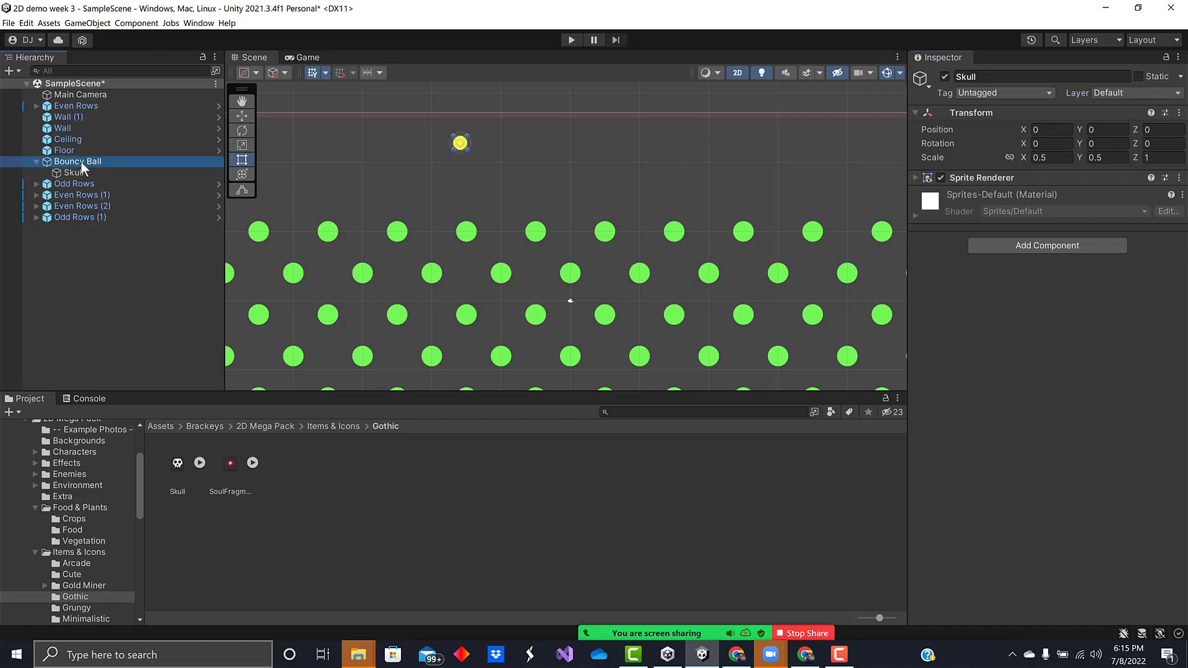
left_click(1153, 92)
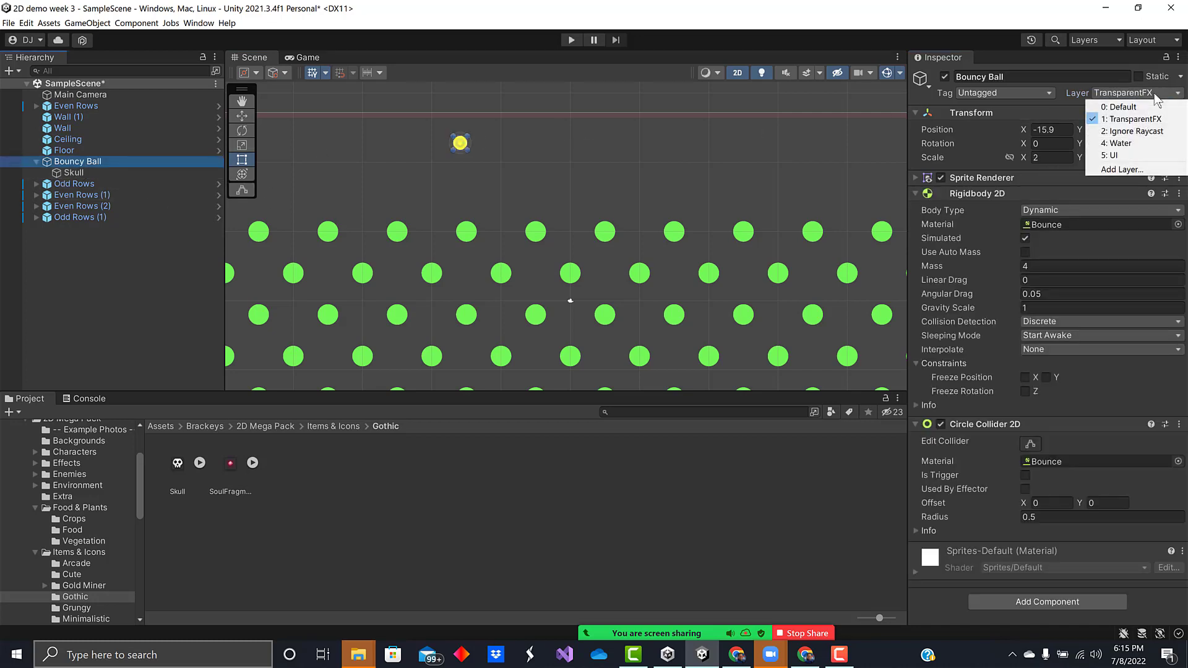
left_click(1121, 169)
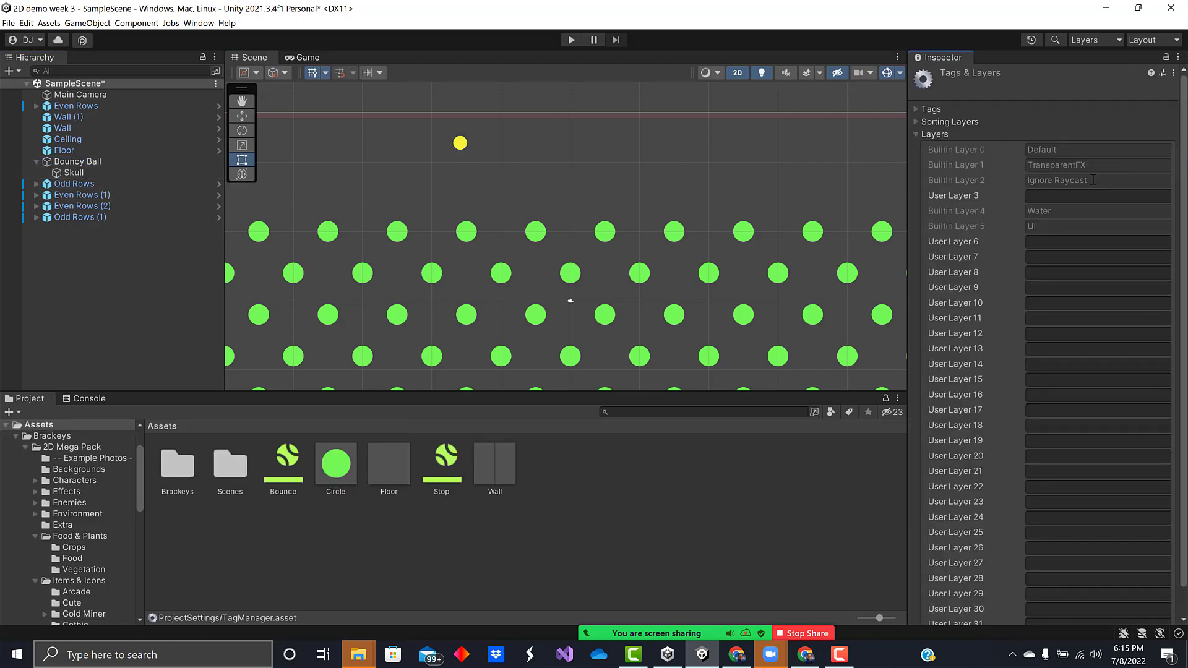
left_click(1043, 194)
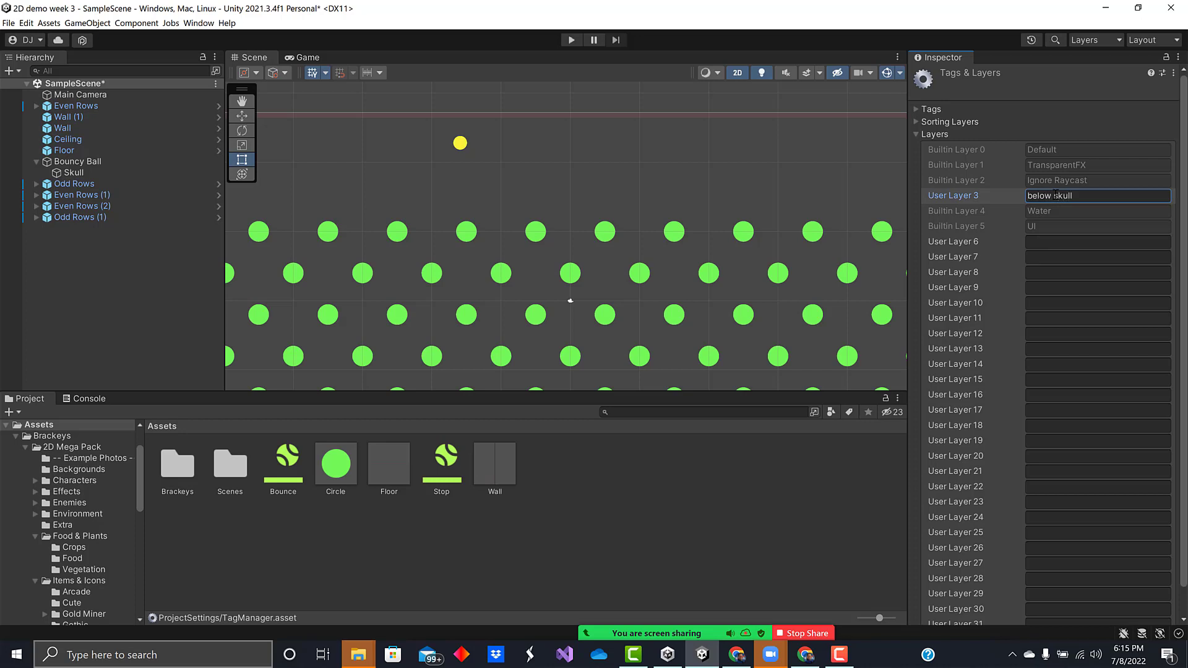
scroll(1093, 192, "down", 1)
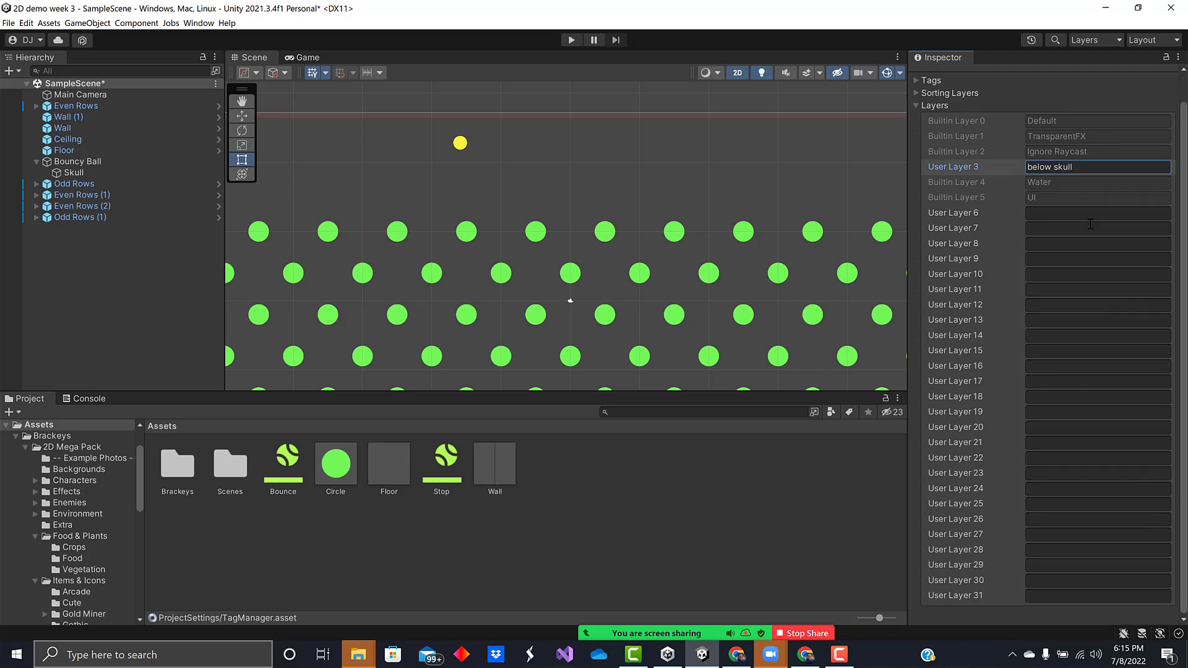
left_click(1050, 102)
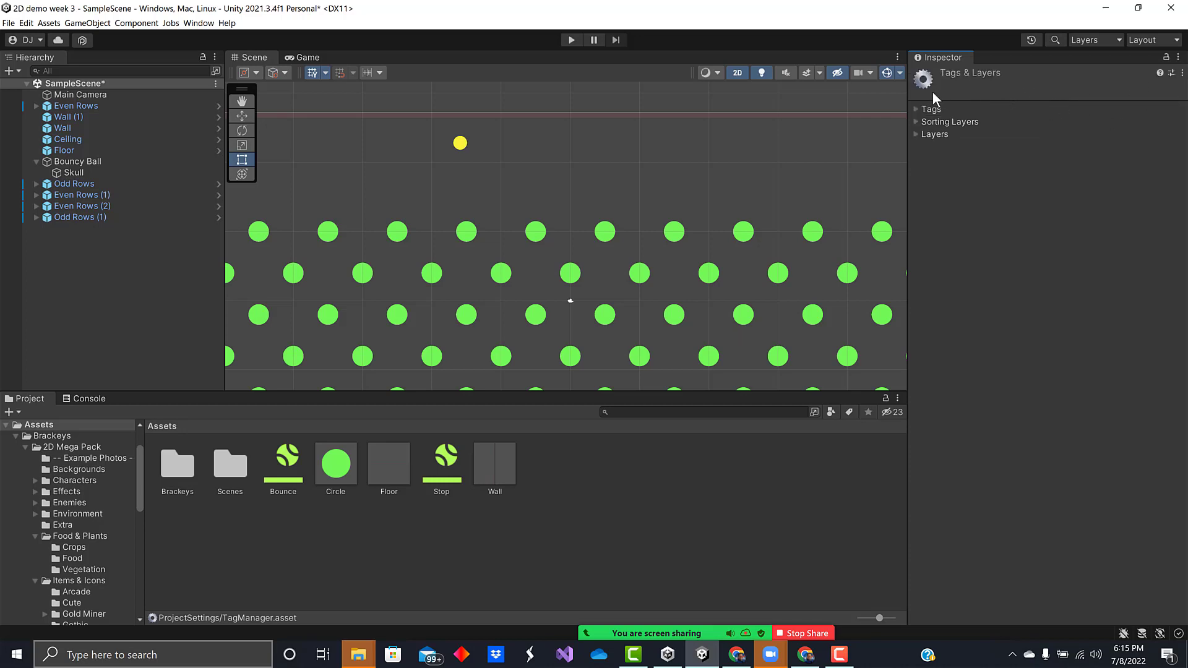
Assign Bouncy Ball to the "below skull" layer for this object only
left_click(69, 162)
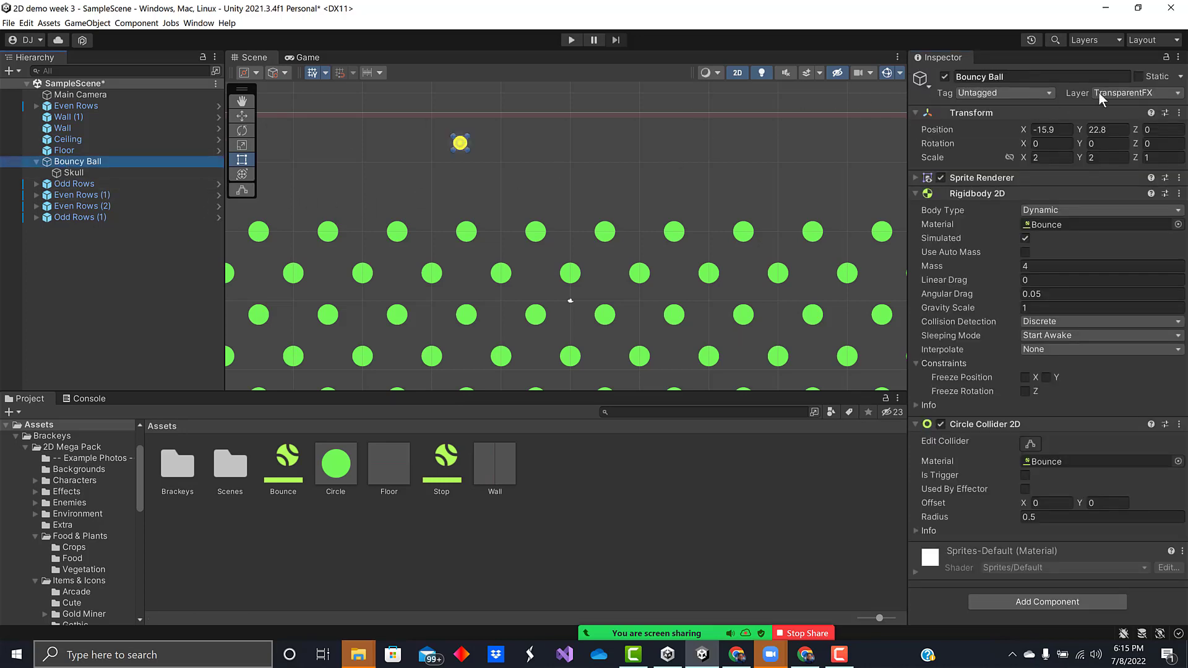
left_click(1140, 93)
left_click(1121, 142)
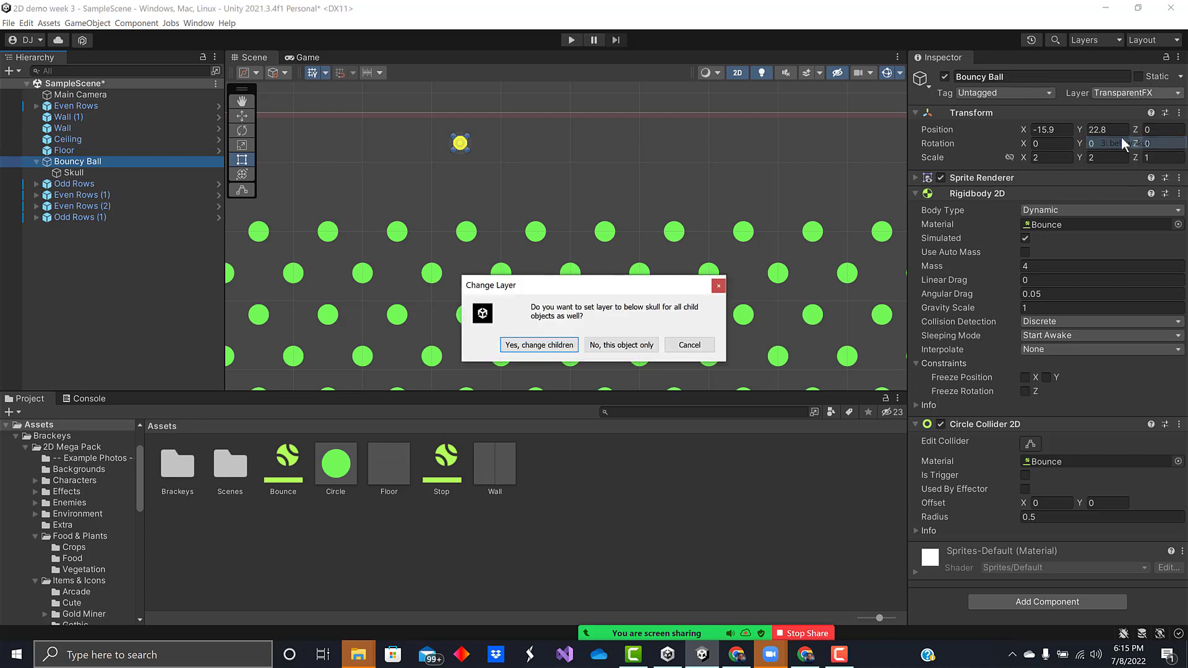
left_click(616, 345)
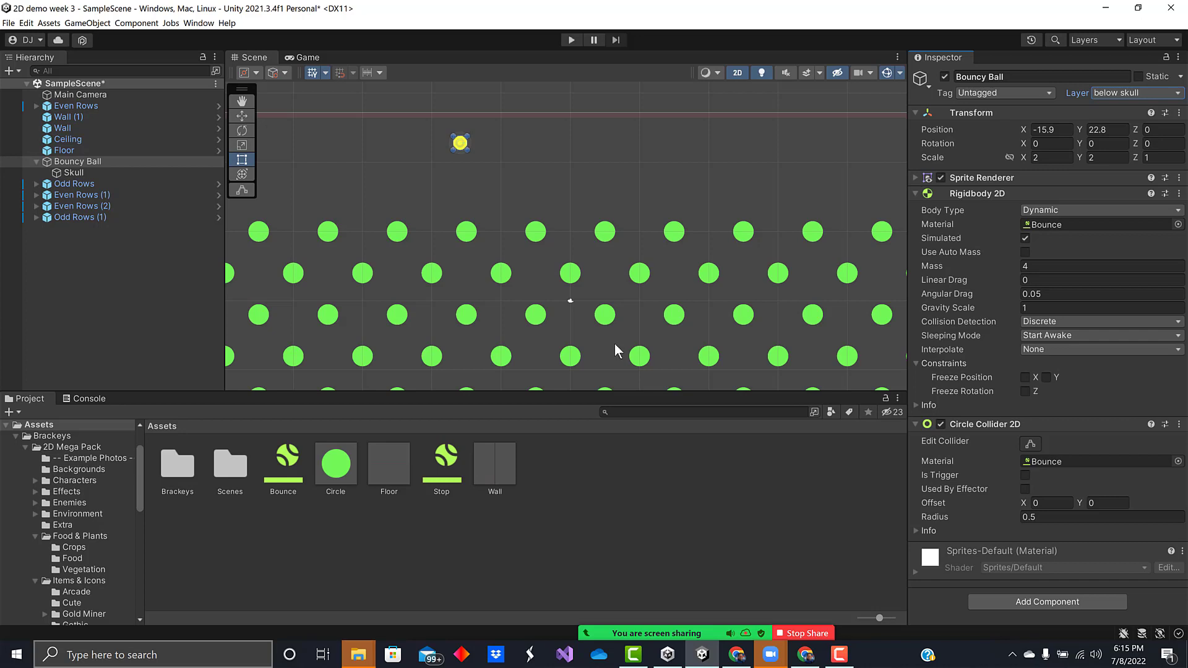
Set the layer of the skull under Bouncy Ball to TransparentFX
left_click(72, 173)
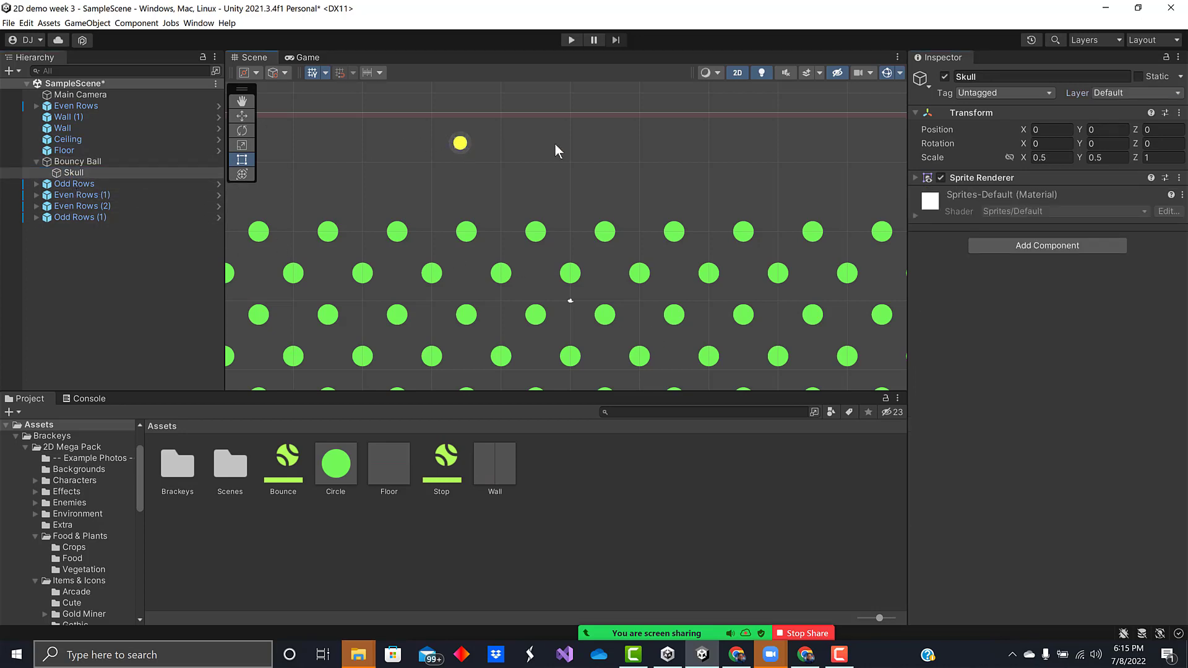
left_click(1129, 94)
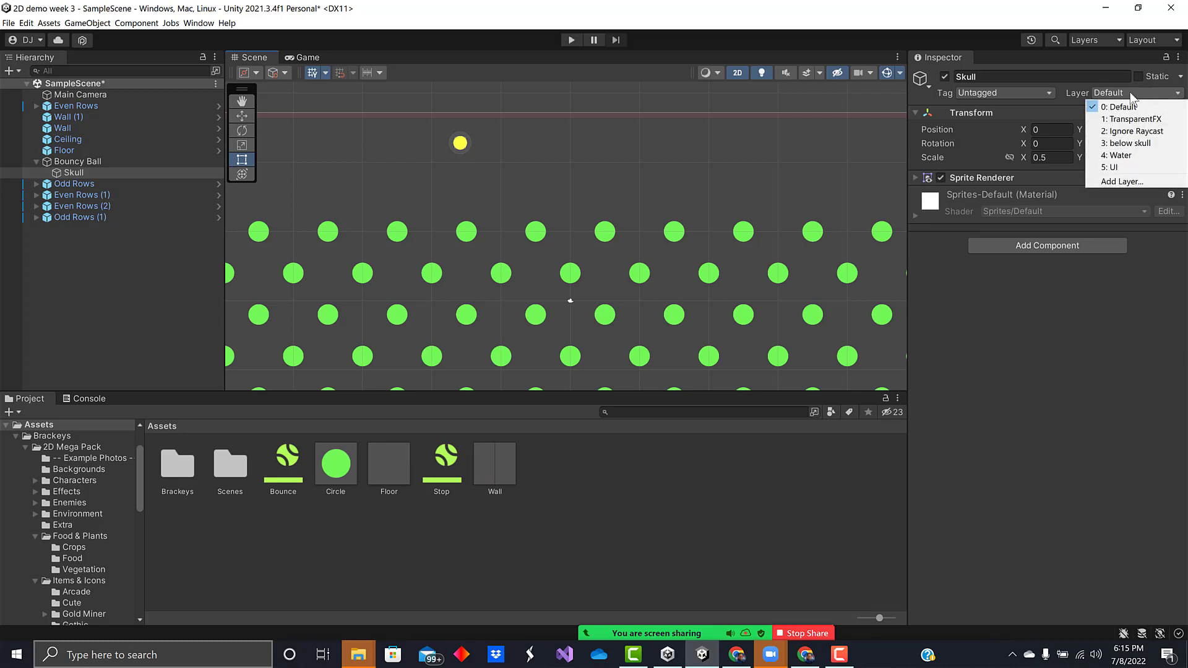
left_click(1123, 105)
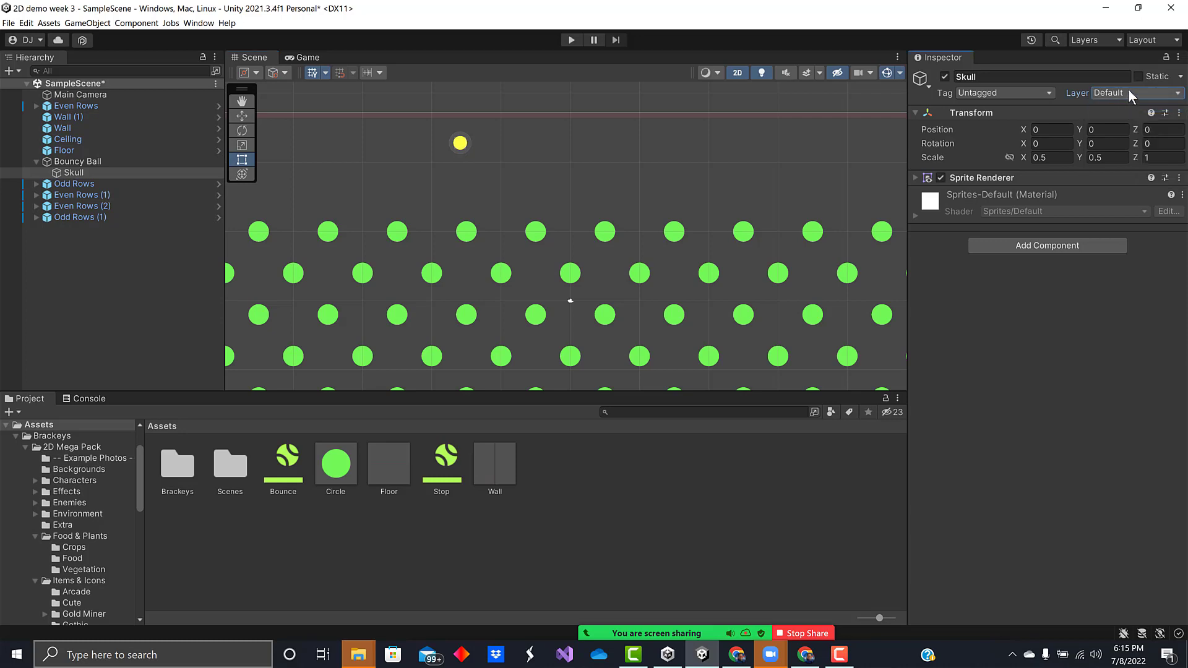
left_click(1127, 89)
left_click(1128, 117)
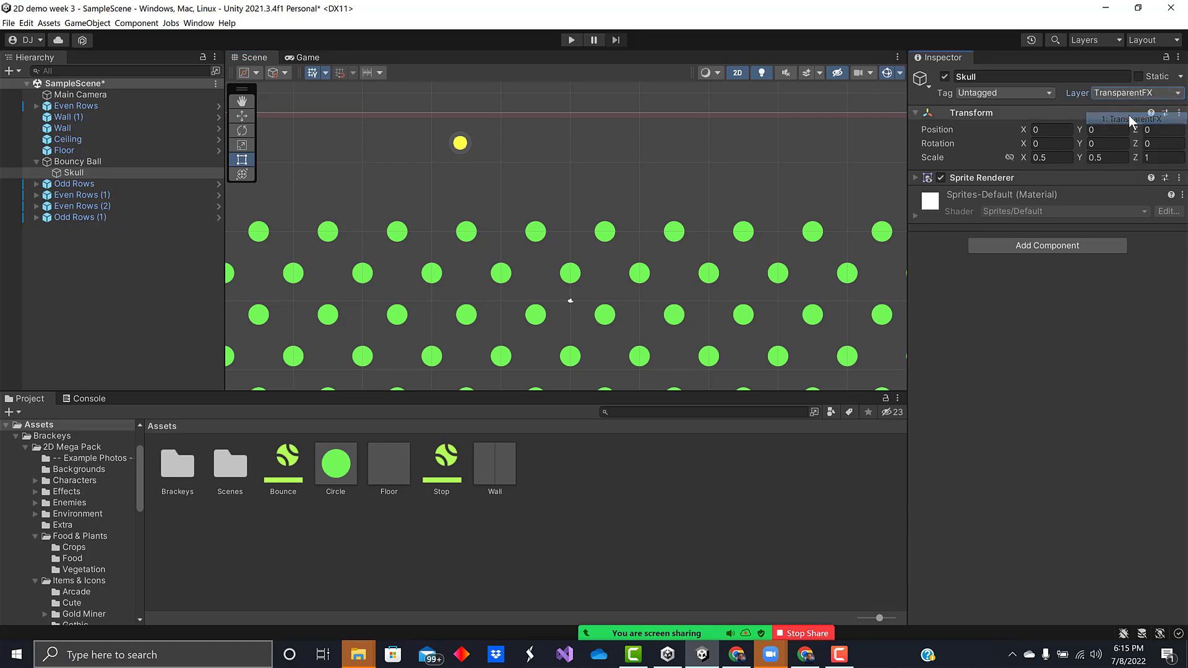
left_click(467, 177)
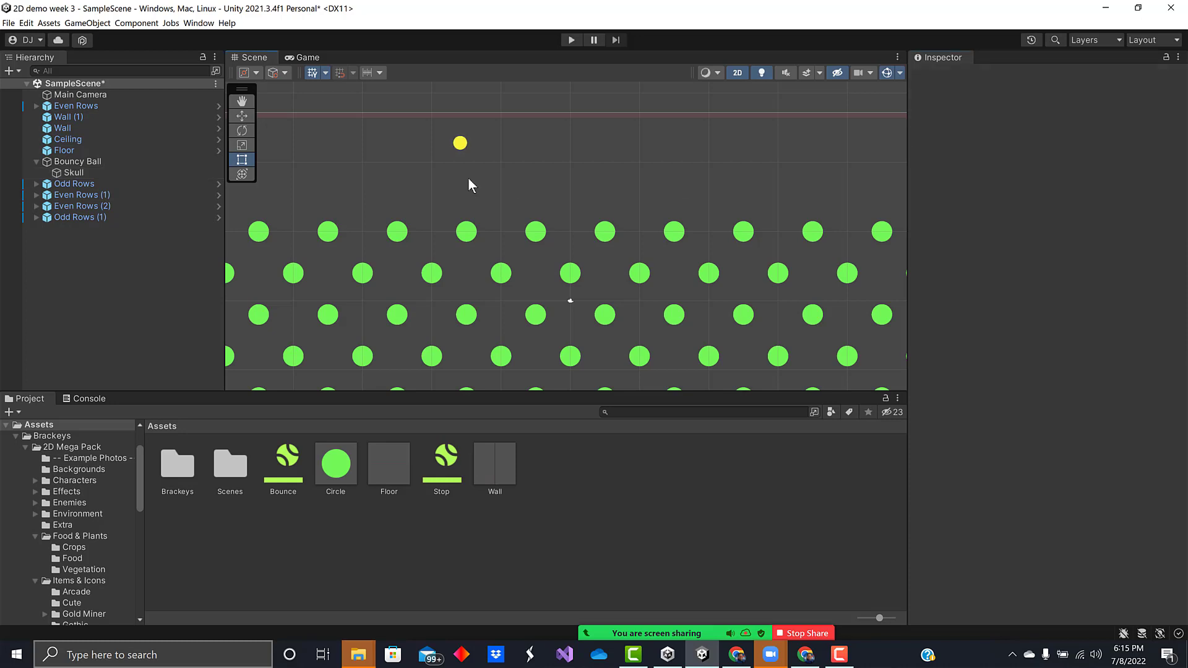
Set the skull's scale to 1 in both X and Y
left_click(72, 173)
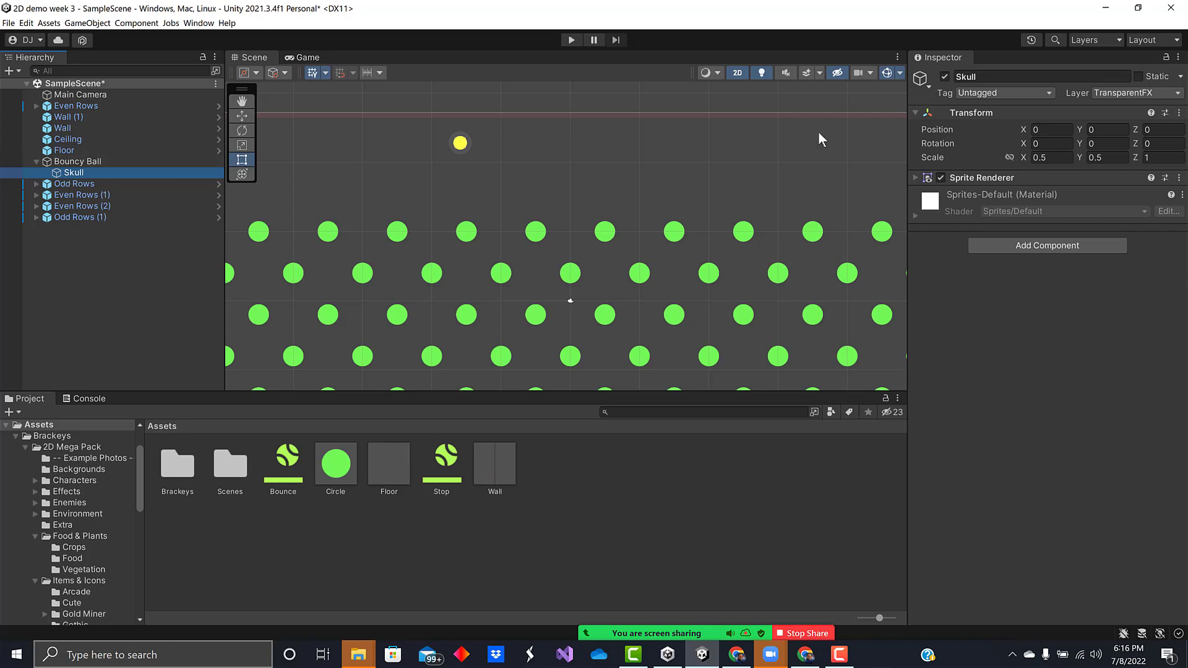
left_click(1033, 158)
type("1")
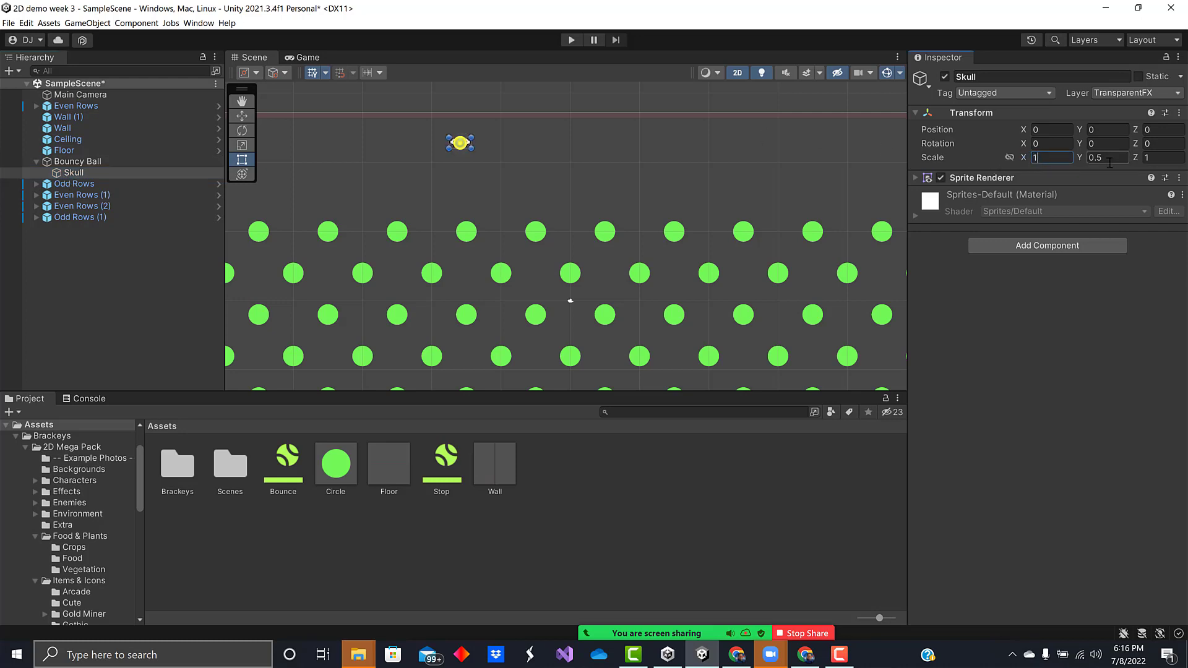
left_click(1088, 158)
type("1")
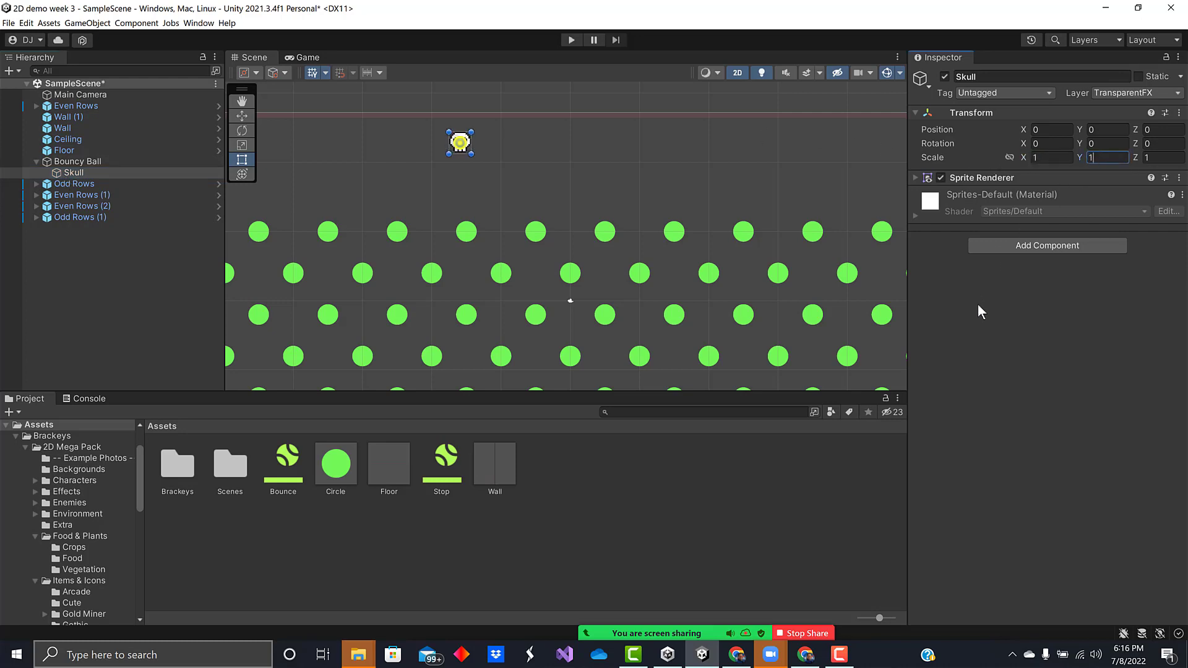
Turn Bouncy Ball's Sprite Renderer off and back on to compare the skull's size with the ball
key("Return")
scroll(459, 174, "up", 5)
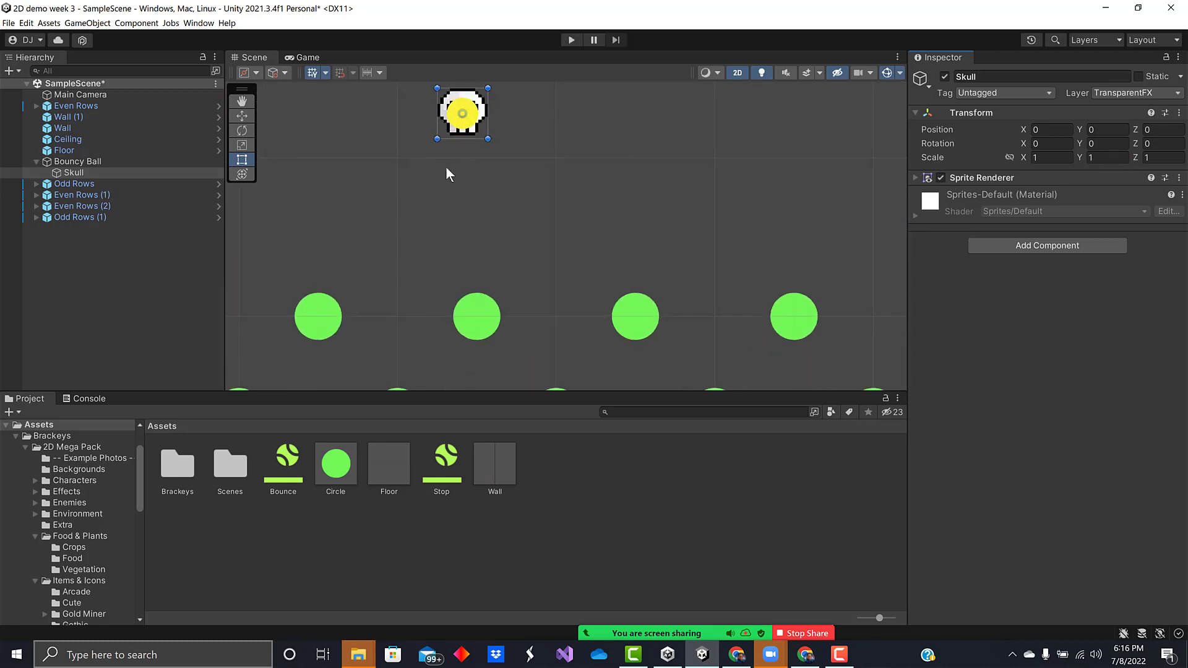
left_click(75, 161)
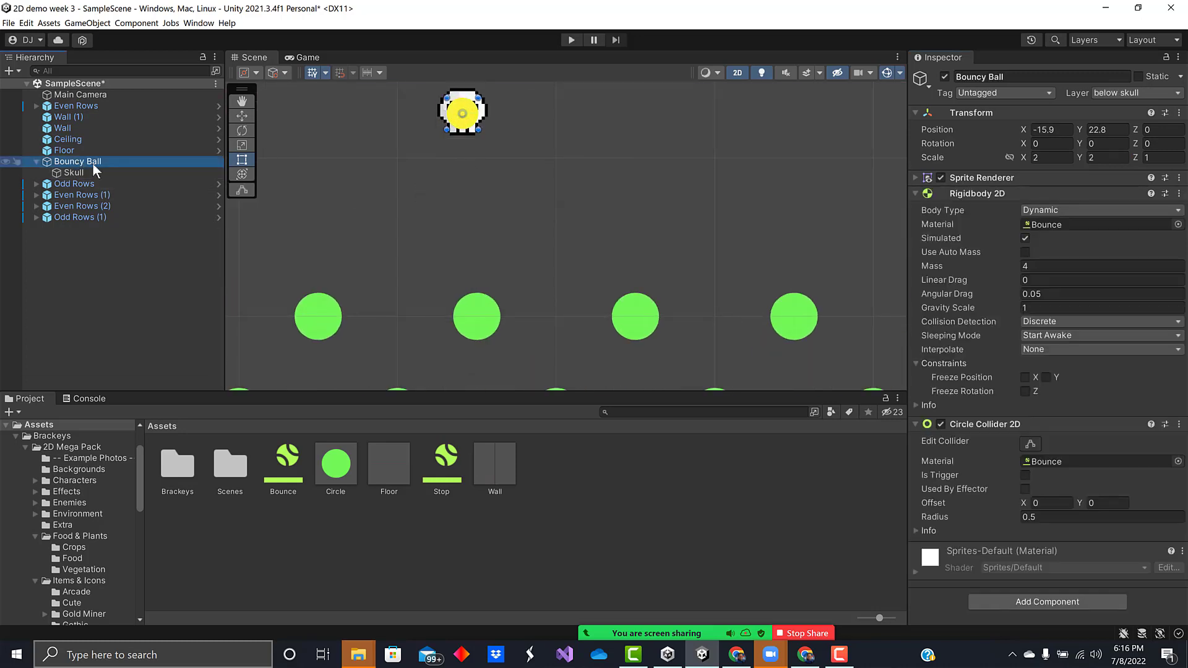
left_click(941, 178)
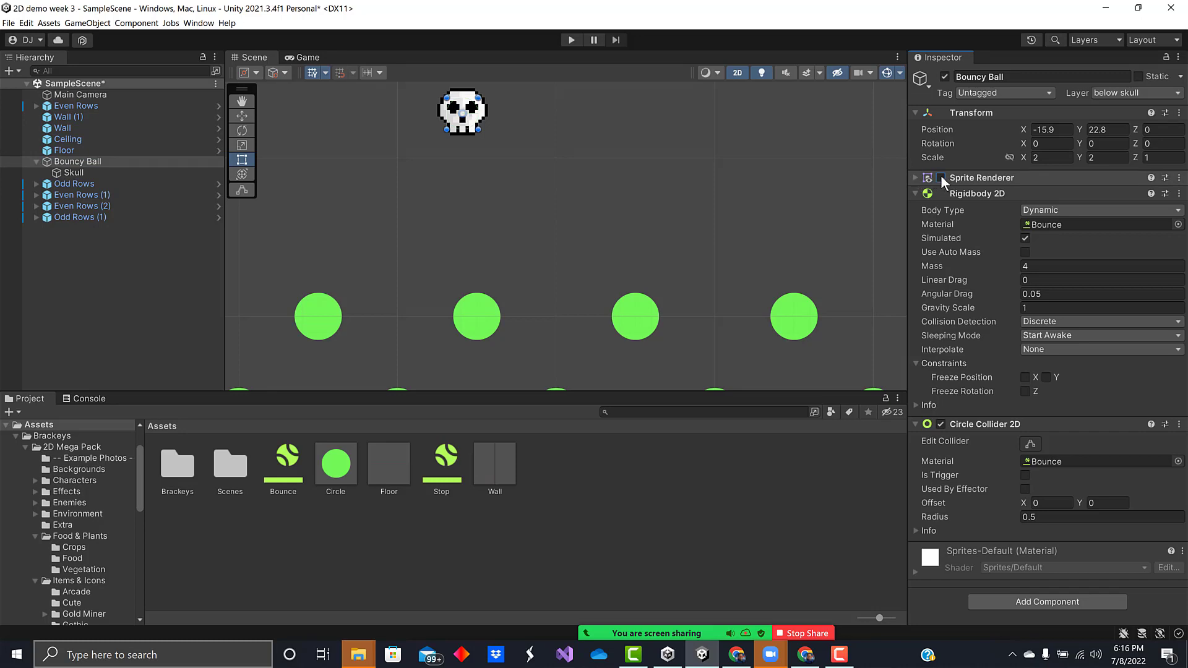
left_click(75, 173)
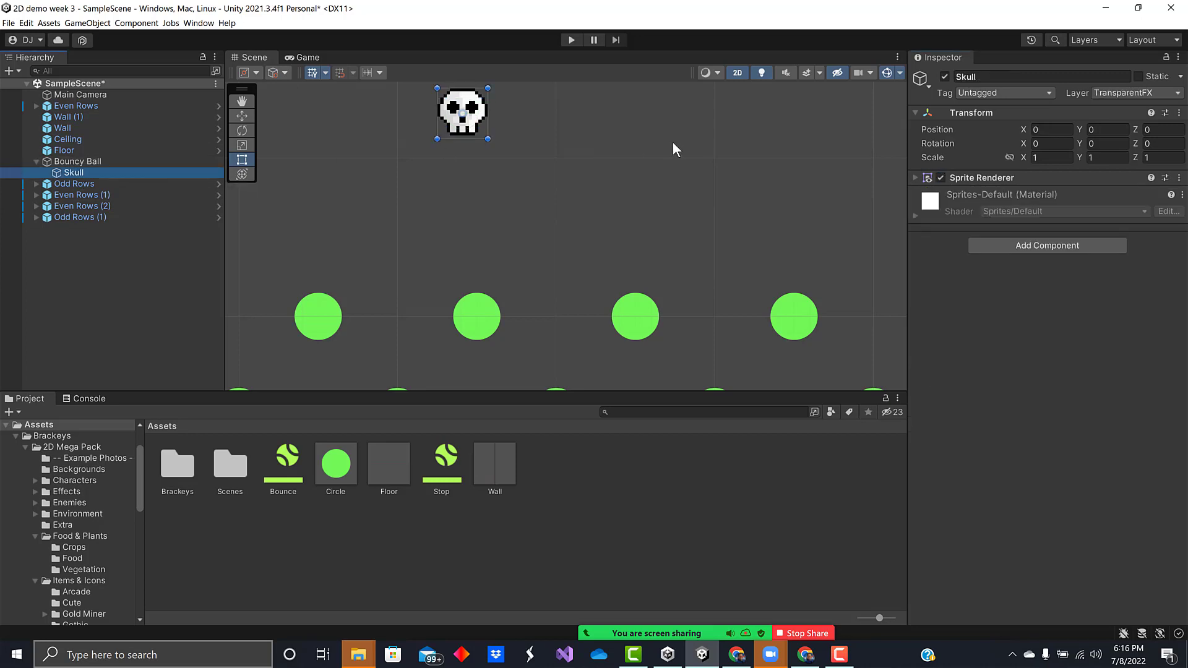
left_click(79, 162)
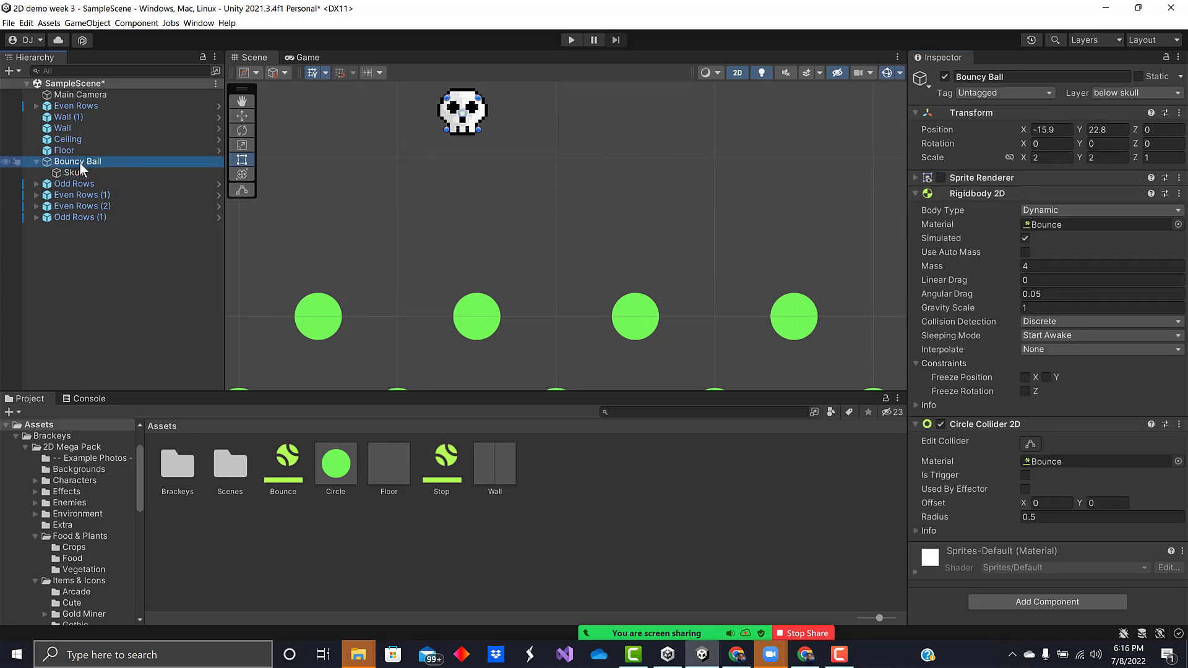
left_click(942, 177)
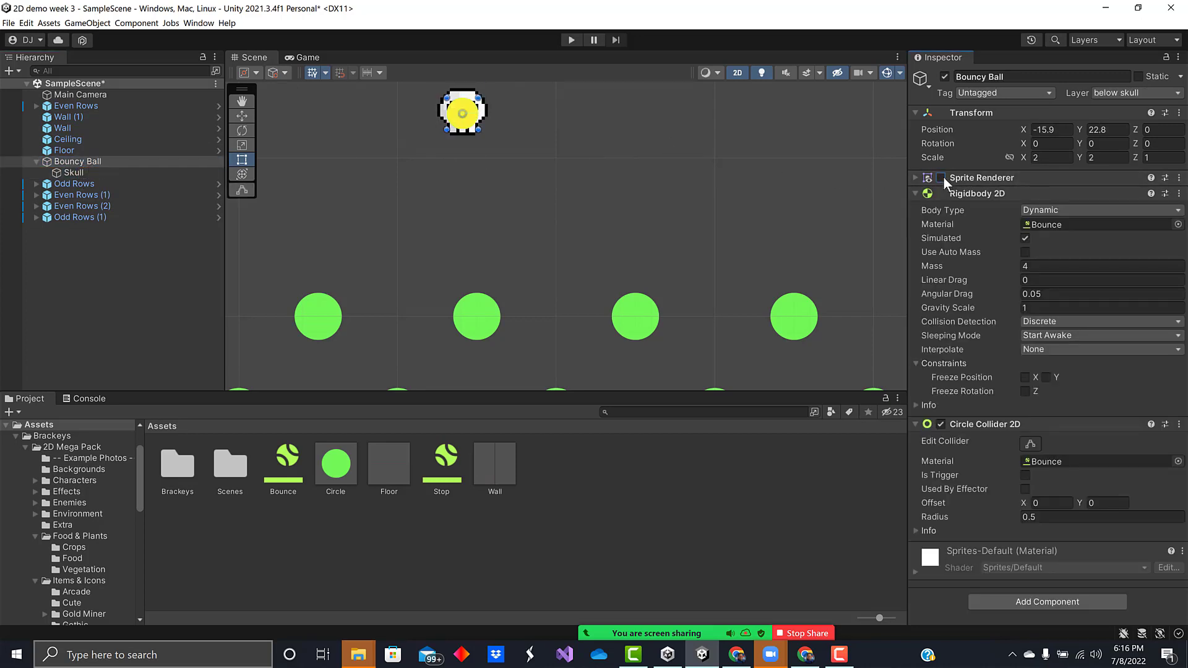
Set the skull's scale to 0.8 in both X and Y
left_click(74, 173)
left_click(1030, 157)
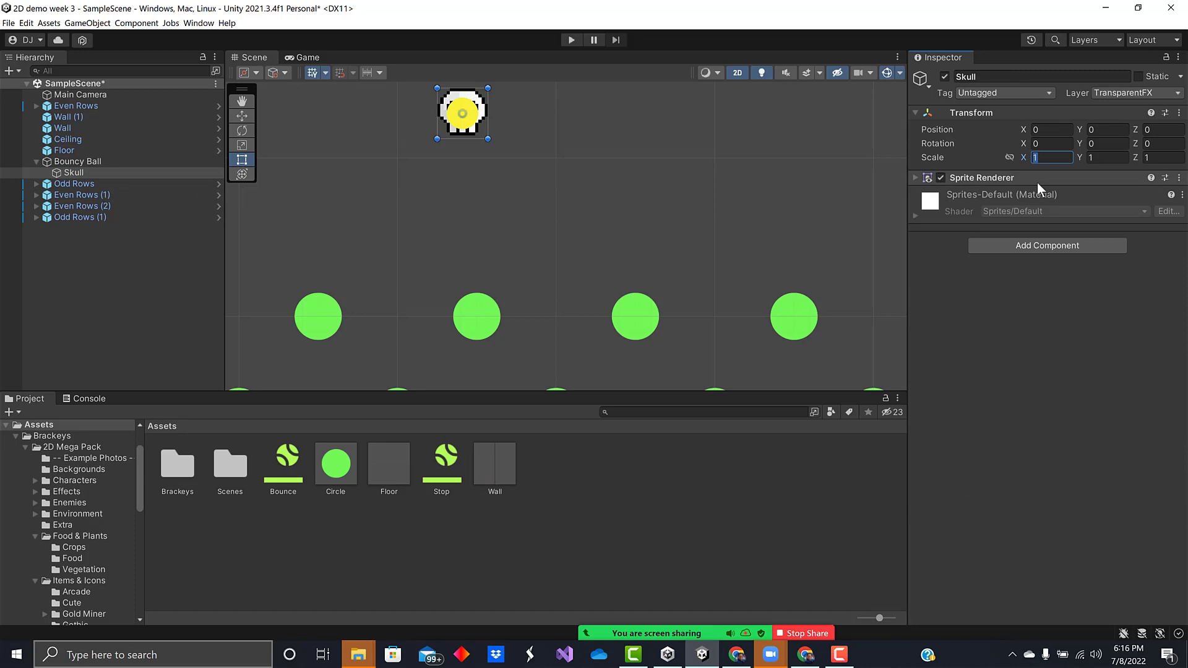
type(".8")
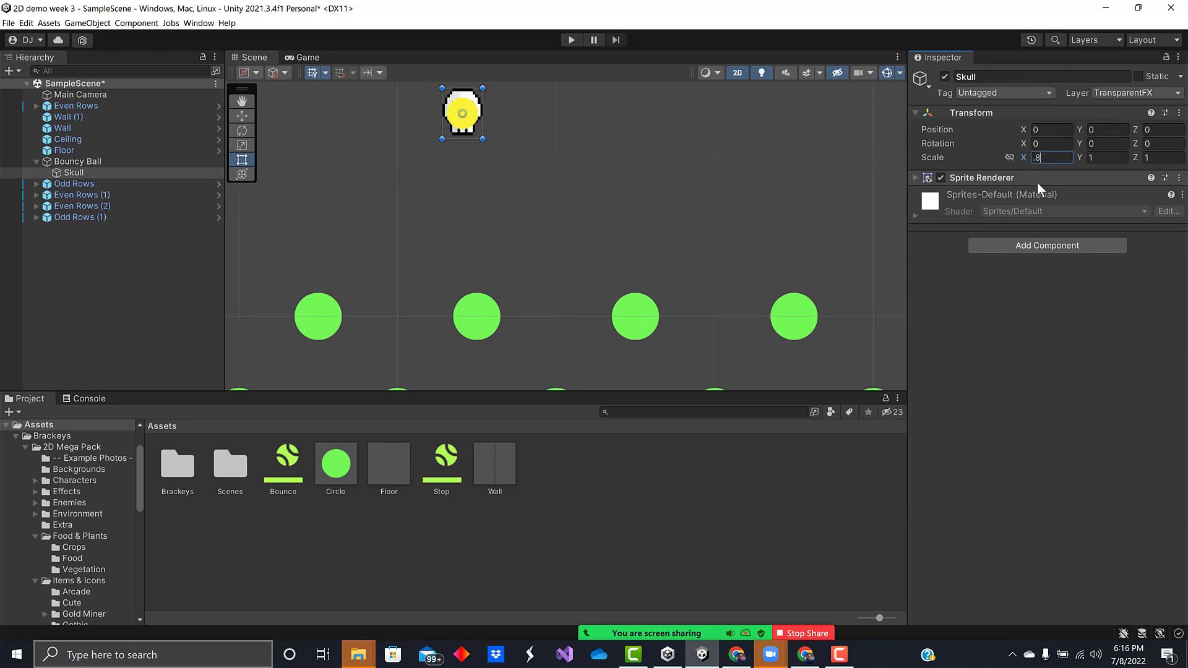
key("Tab")
type(".8")
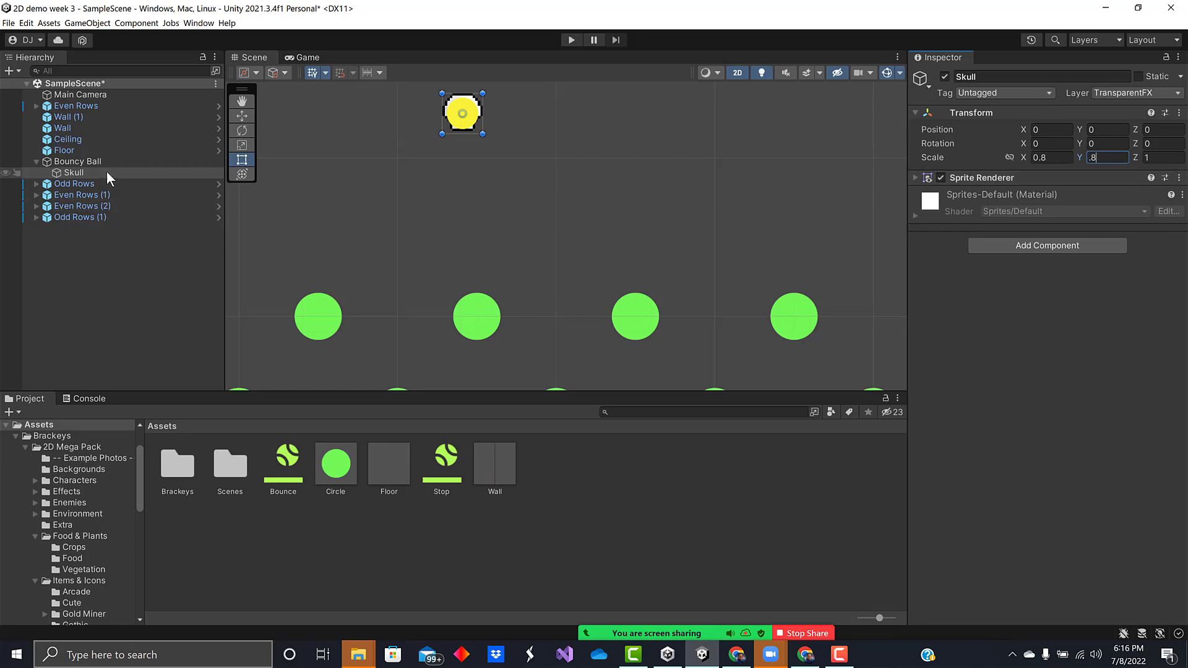
Disable Bouncy Ball's Sprite Renderer so that only the skull is drawn
left_click(89, 162)
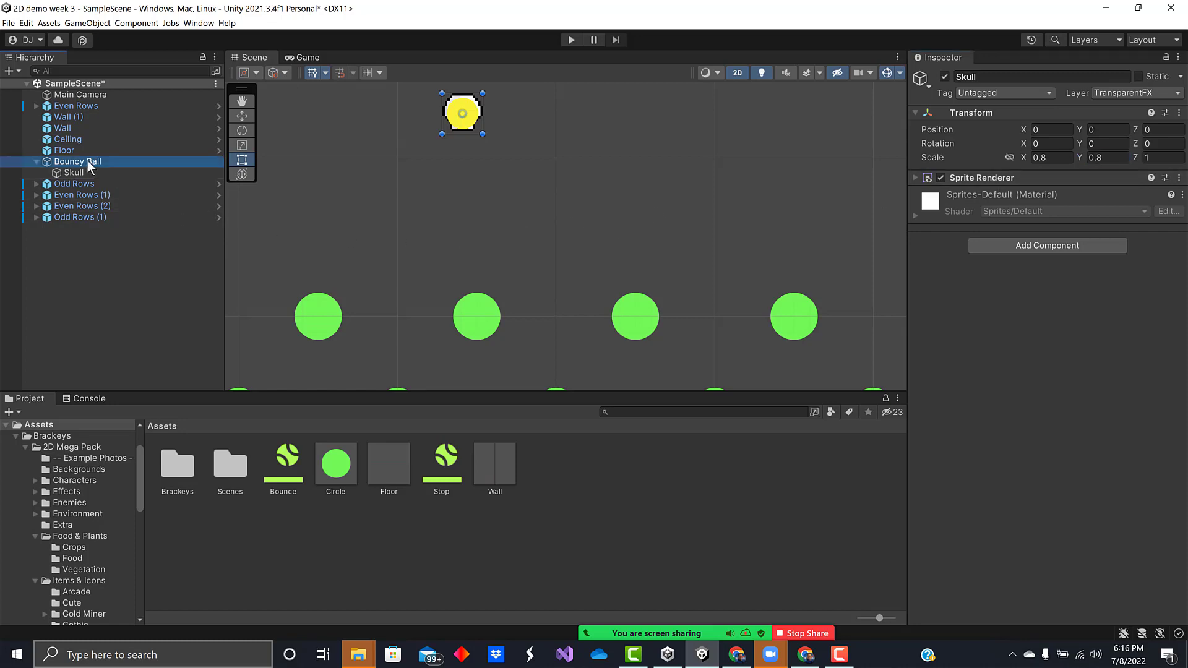
left_click(940, 178)
scroll(760, 206, "down", 6)
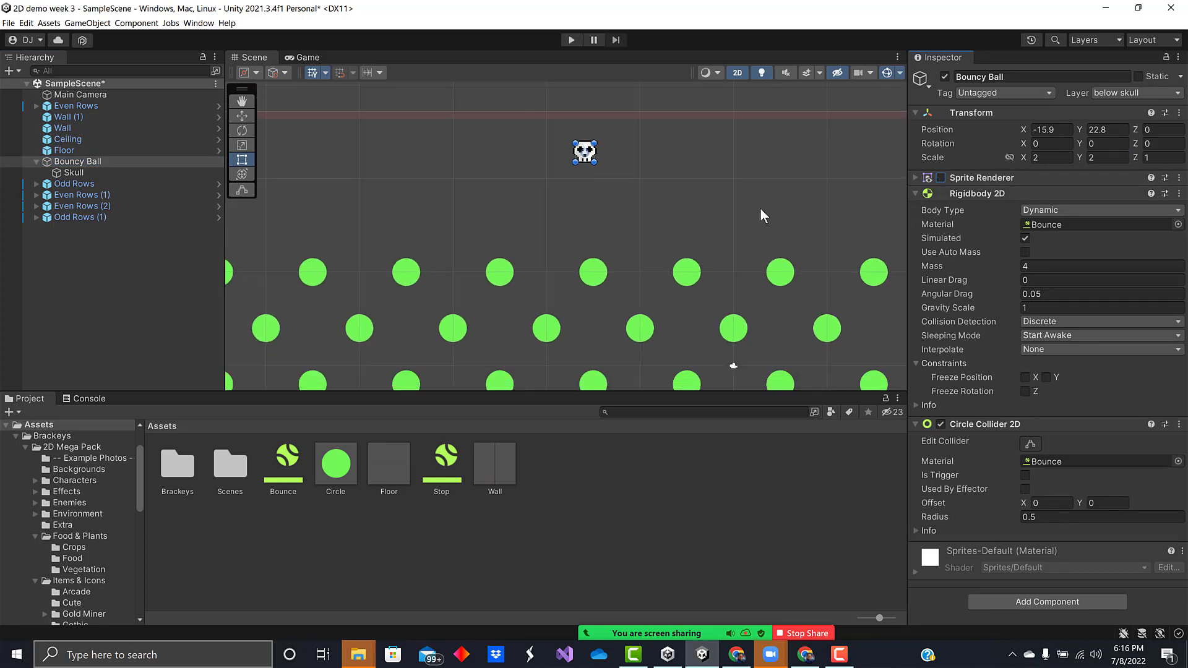
scroll(761, 207, "down", 3)
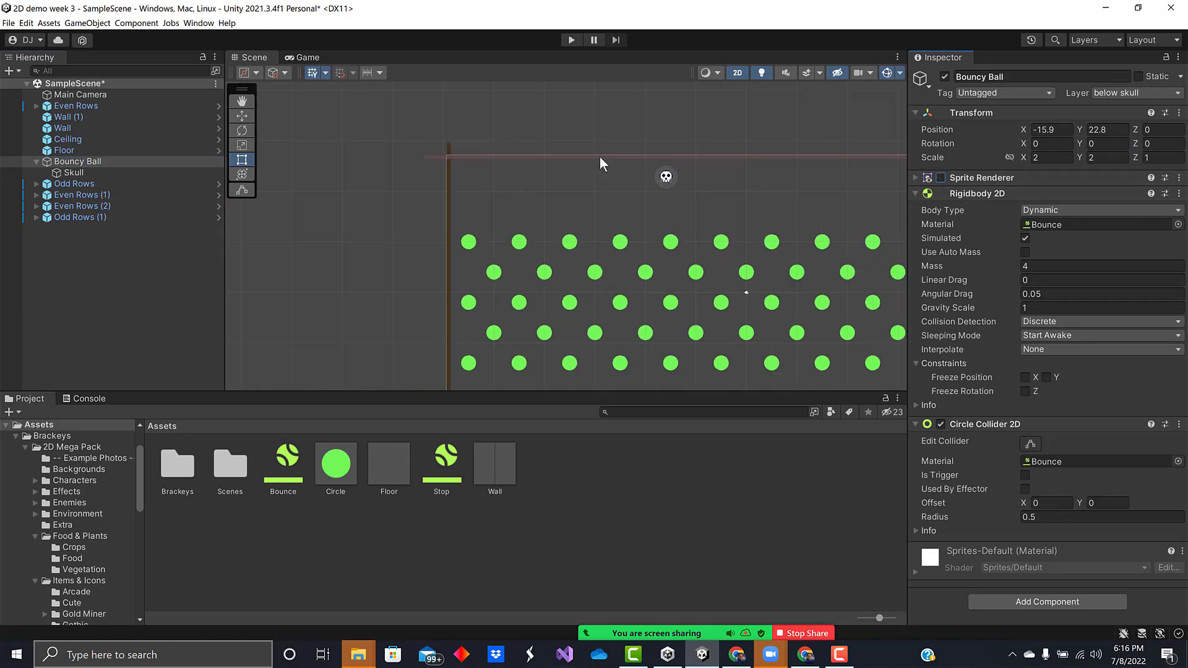
Play-test the scene to watch the skull ball bounce through the pegs, and stop play mode
left_click(571, 40)
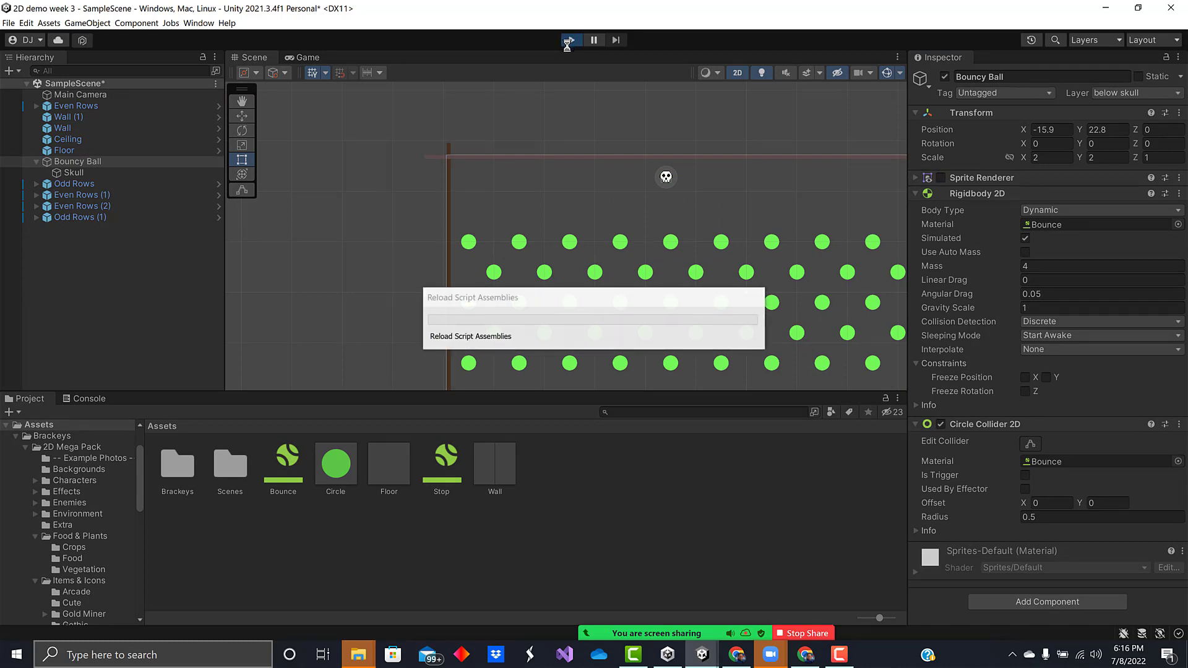
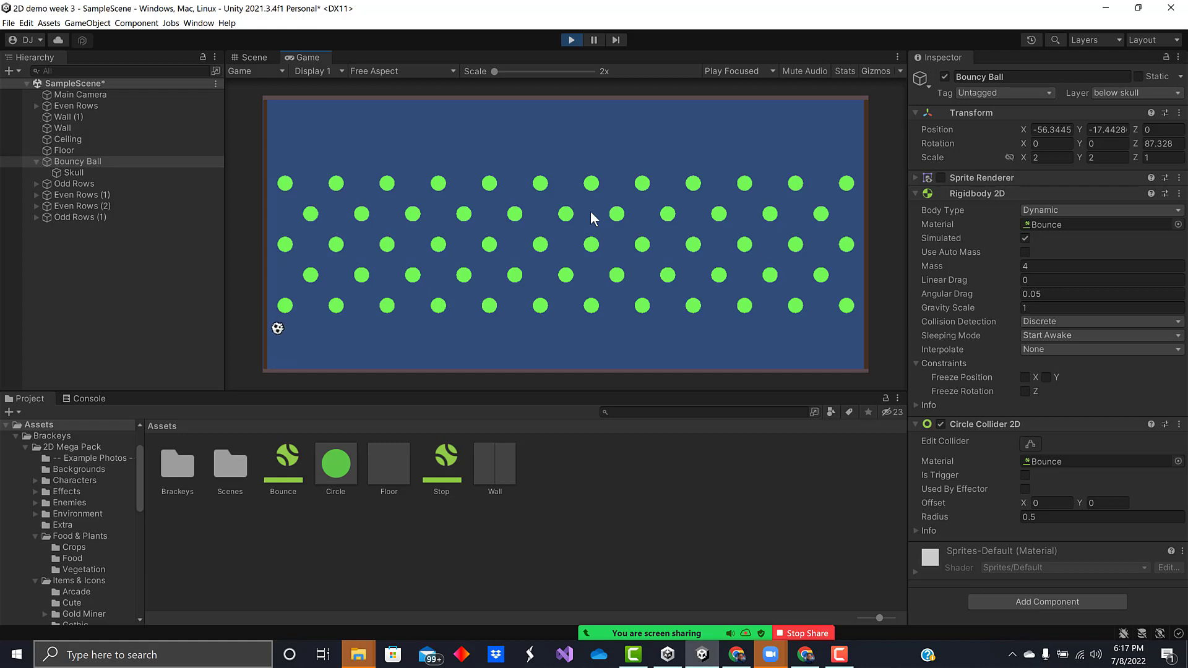
left_click(570, 40)
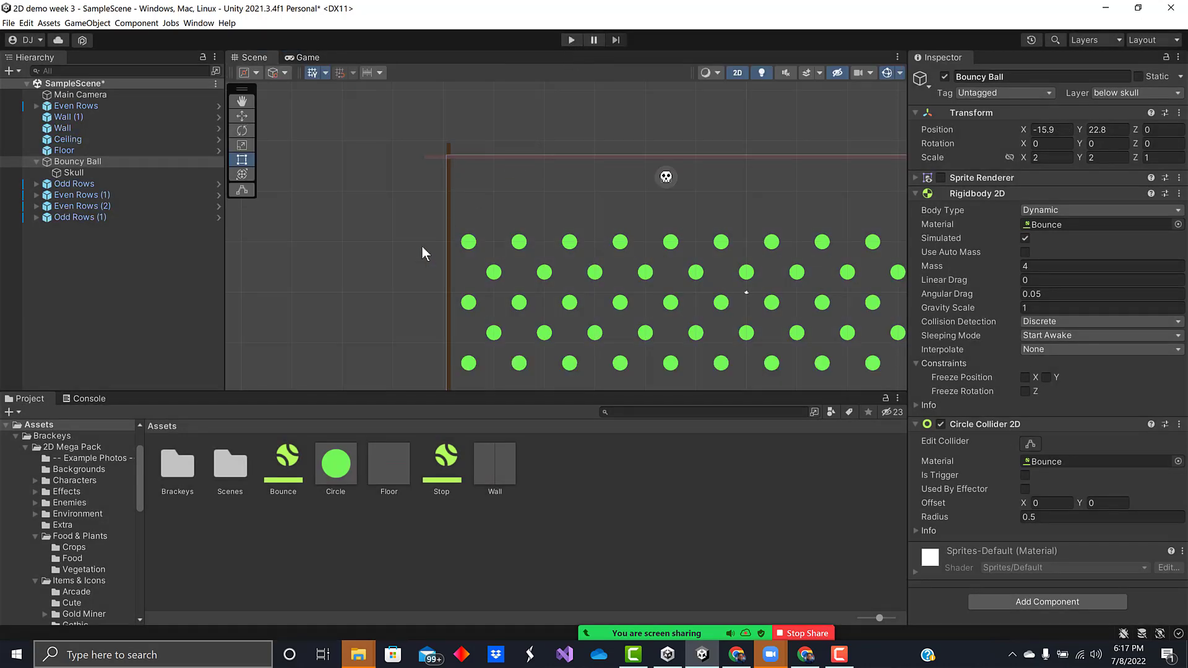
middle_click_drag(422, 247, 273, 181)
scroll(405, 221, "down", 2)
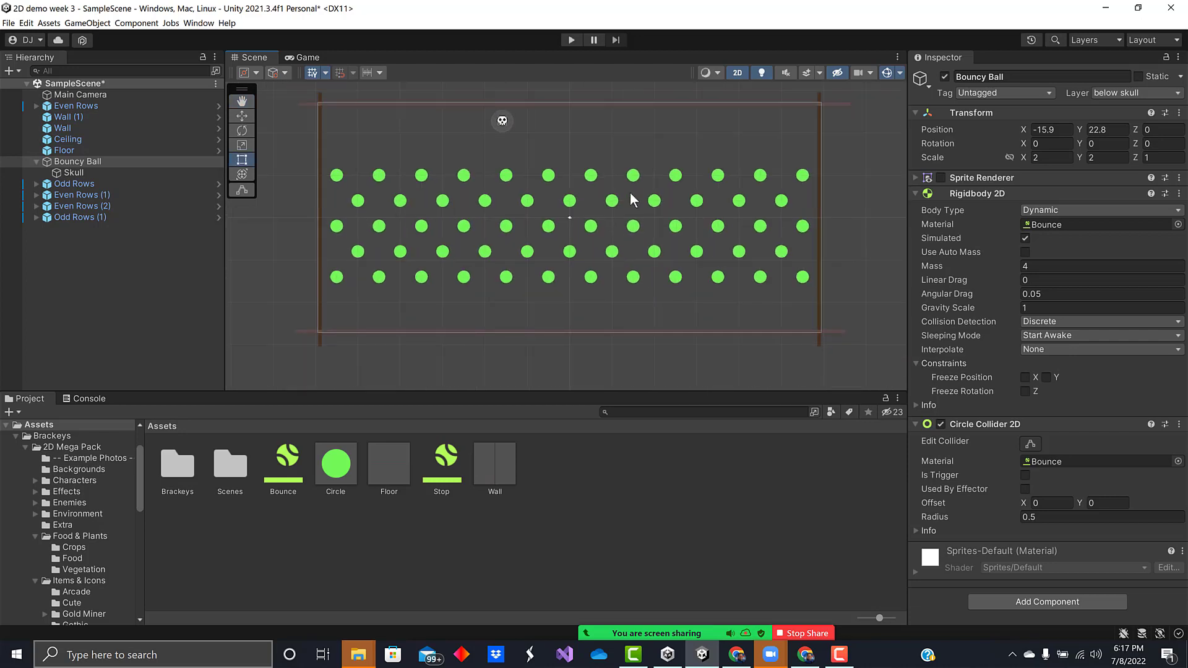
Browse the 2D Mega Pack's Environment subfolders, from Tiles to Arcade, for sprites suitable for the board
scroll(105, 515, "down", 3)
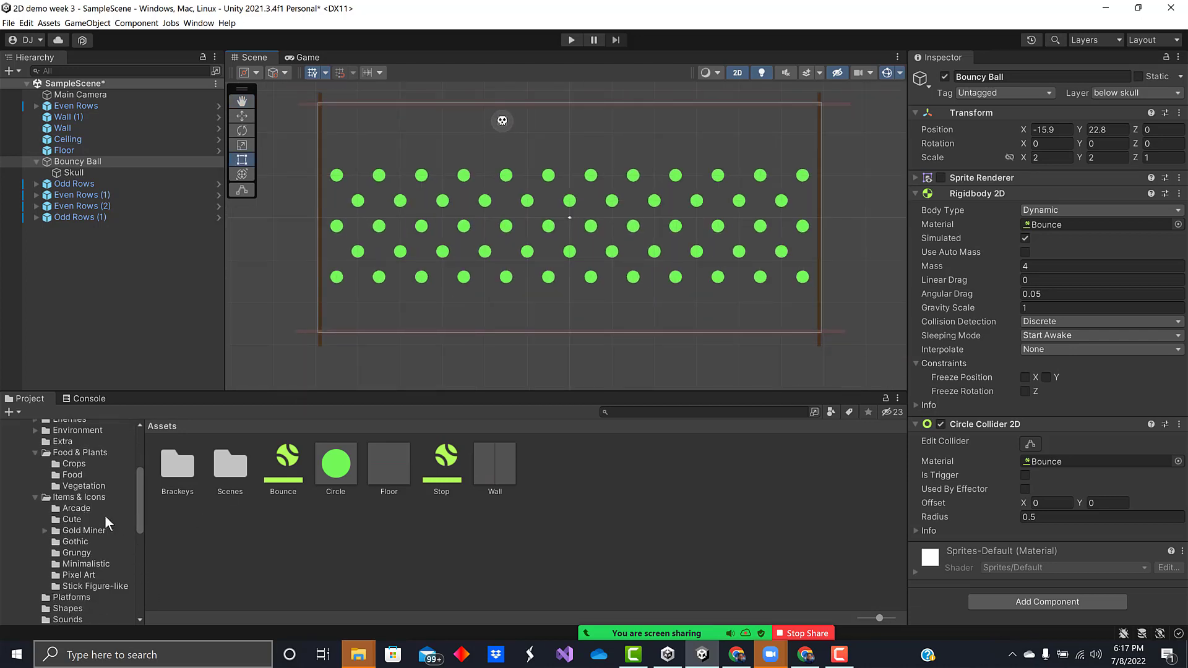
left_click(84, 473)
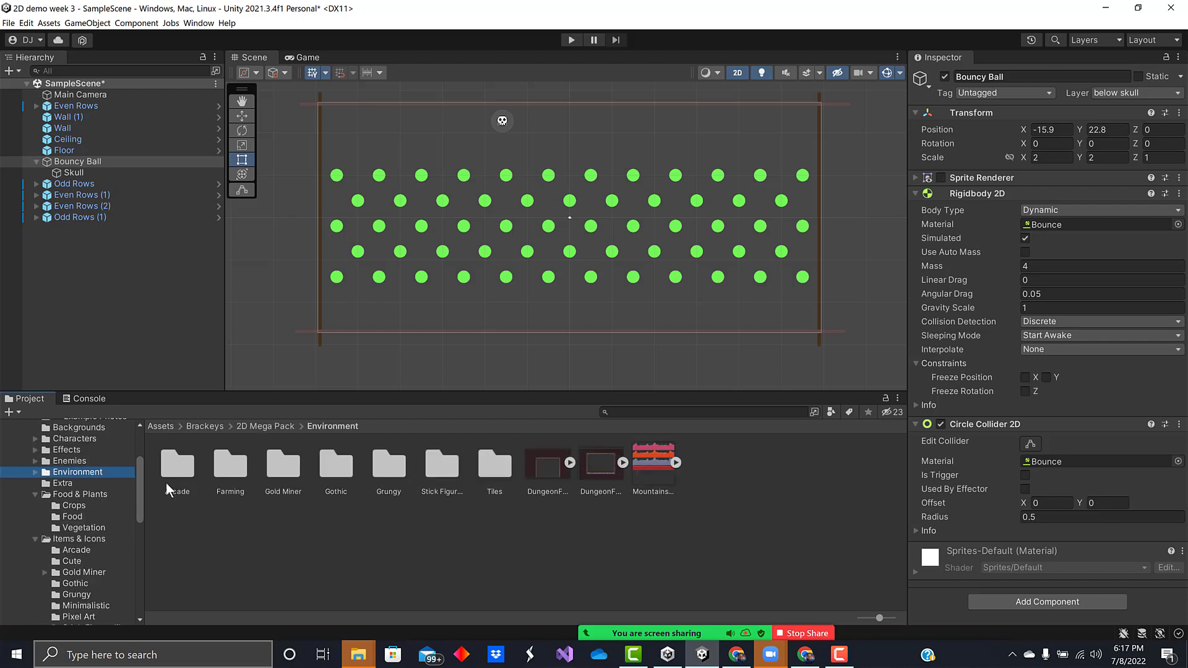
double_click(493, 467)
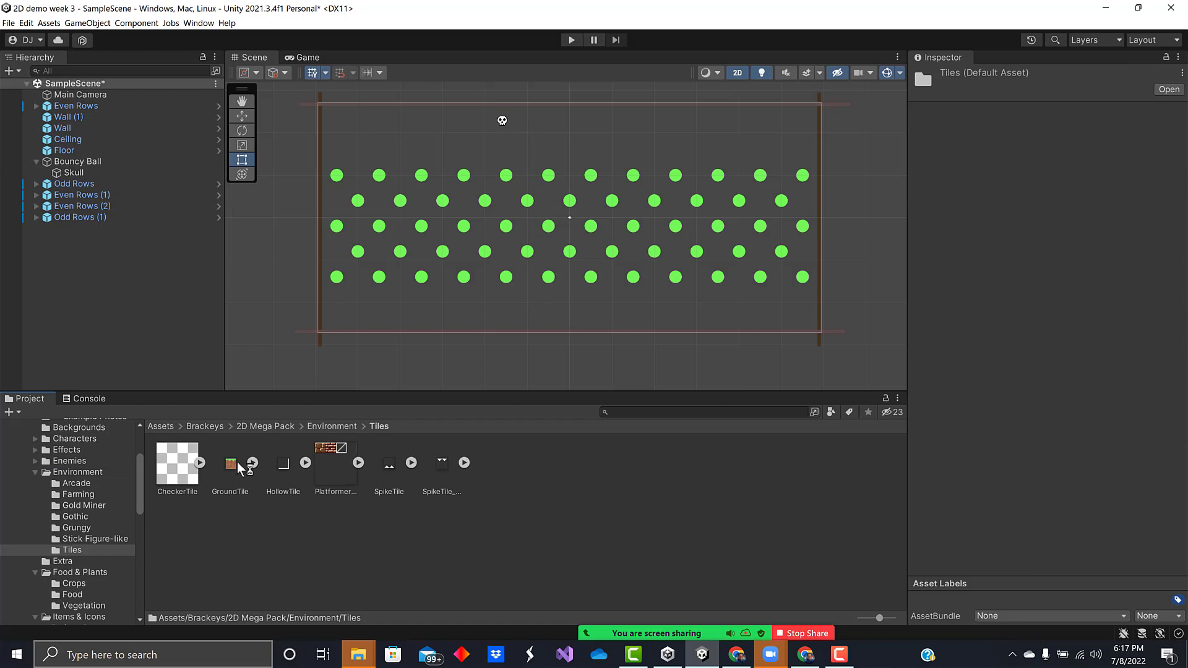
left_click(87, 539)
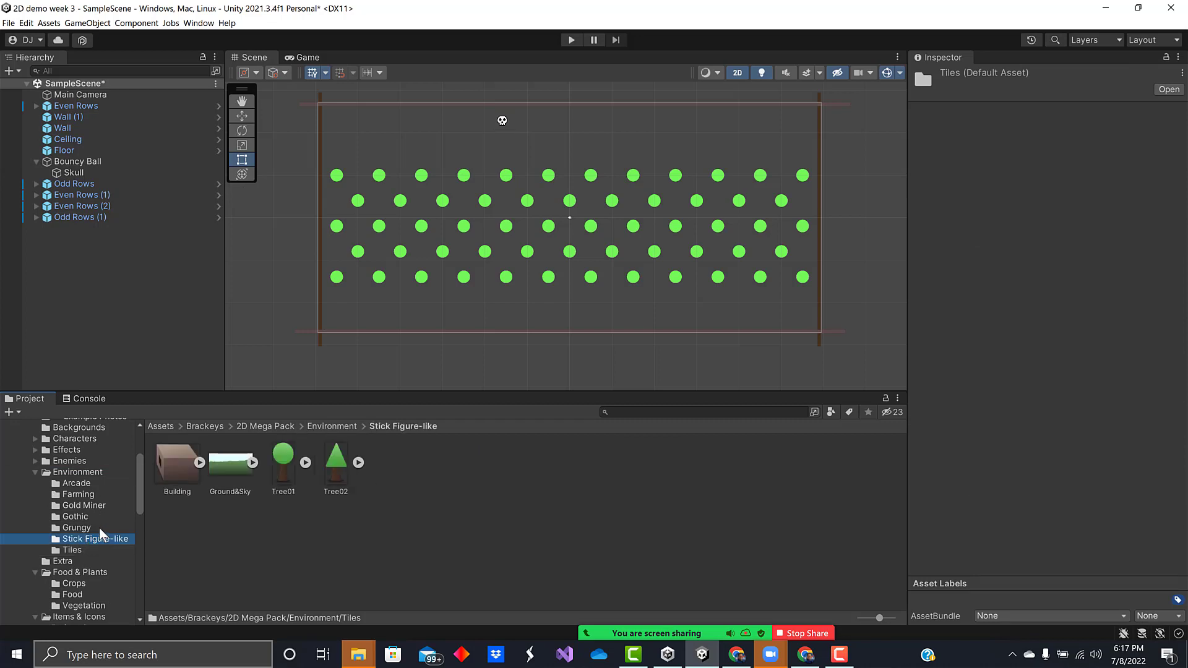
left_click(84, 528)
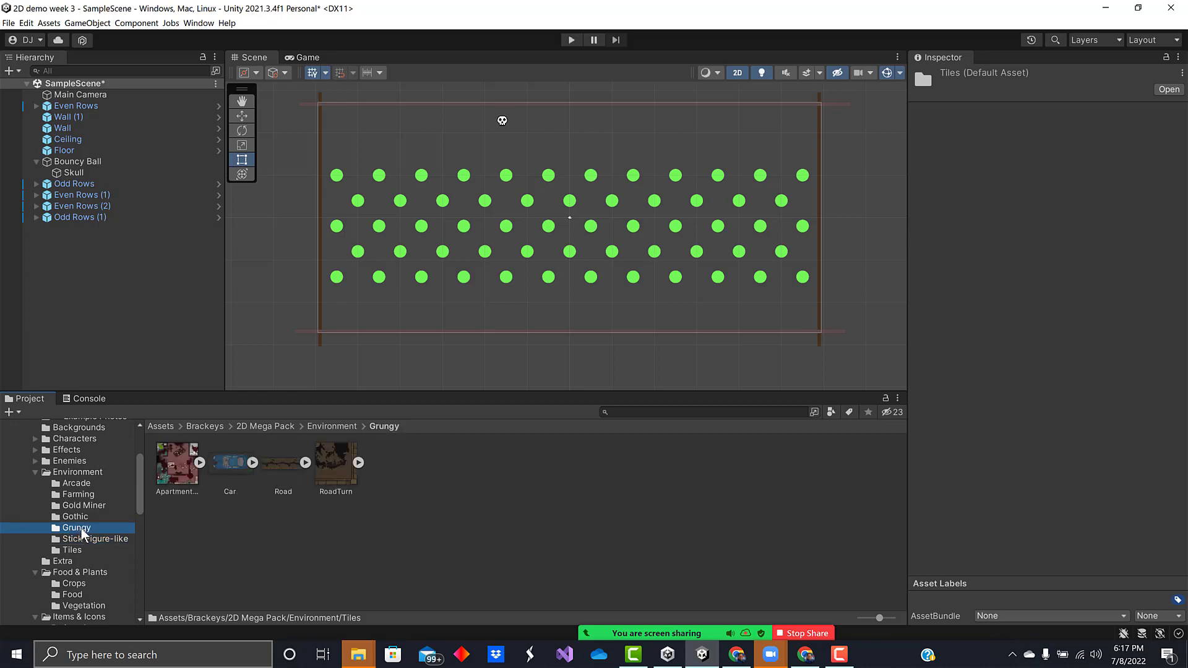
left_click(88, 515)
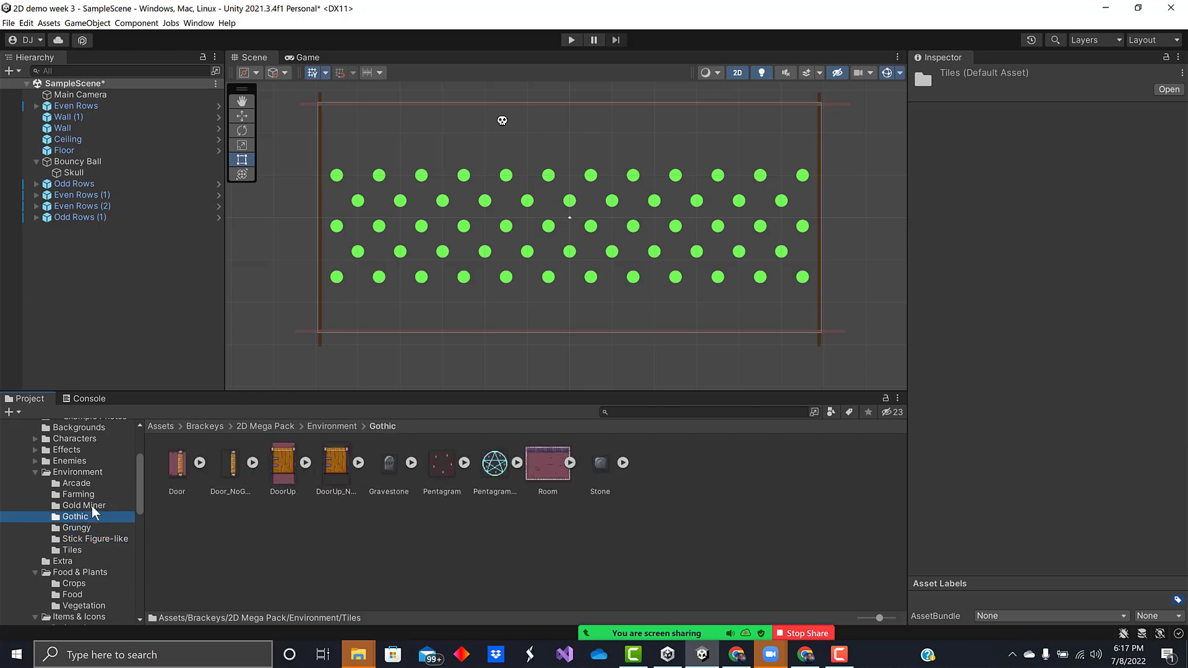
left_click(88, 505)
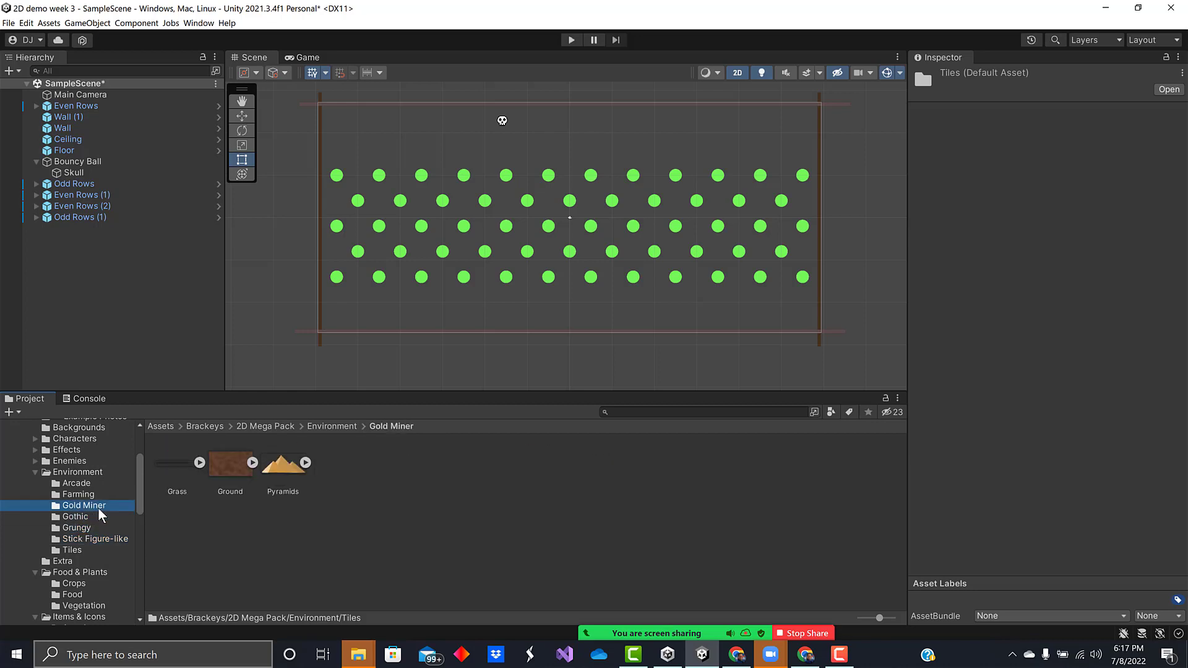
left_click(90, 494)
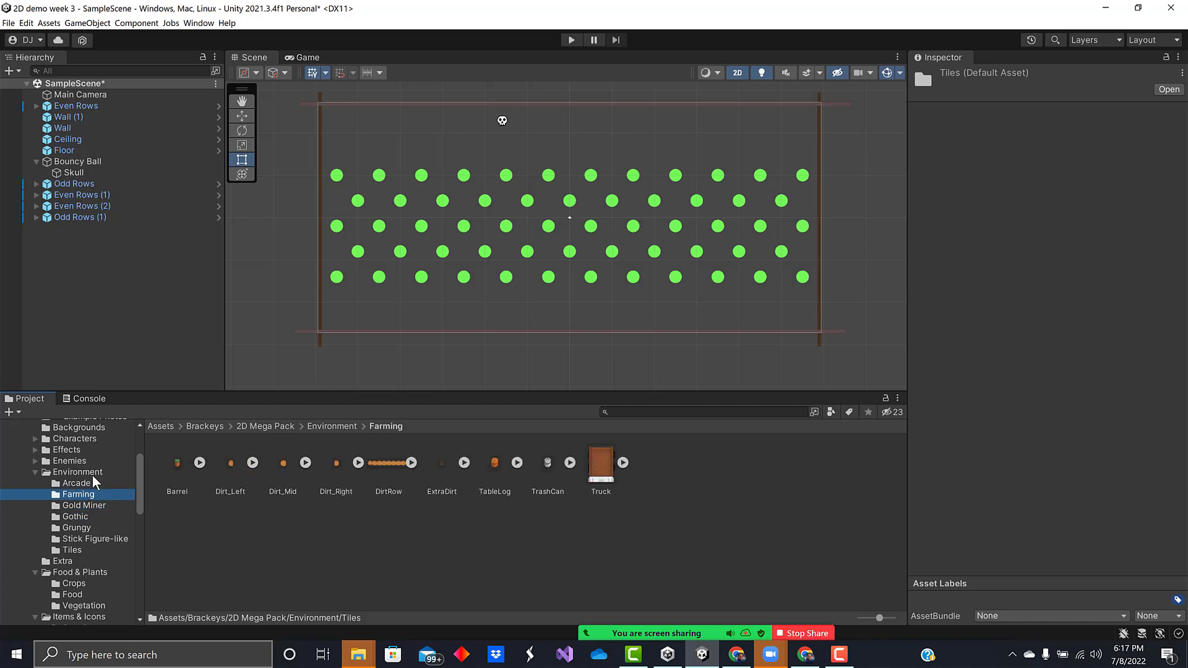
left_click(86, 484)
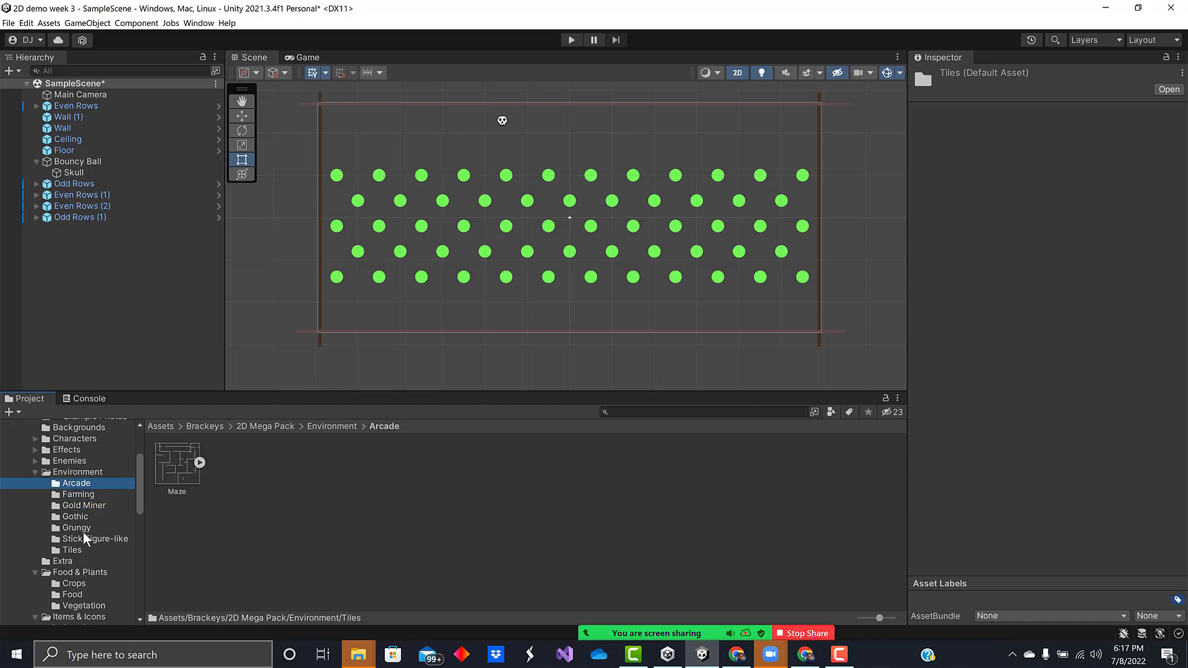
left_click(66, 472)
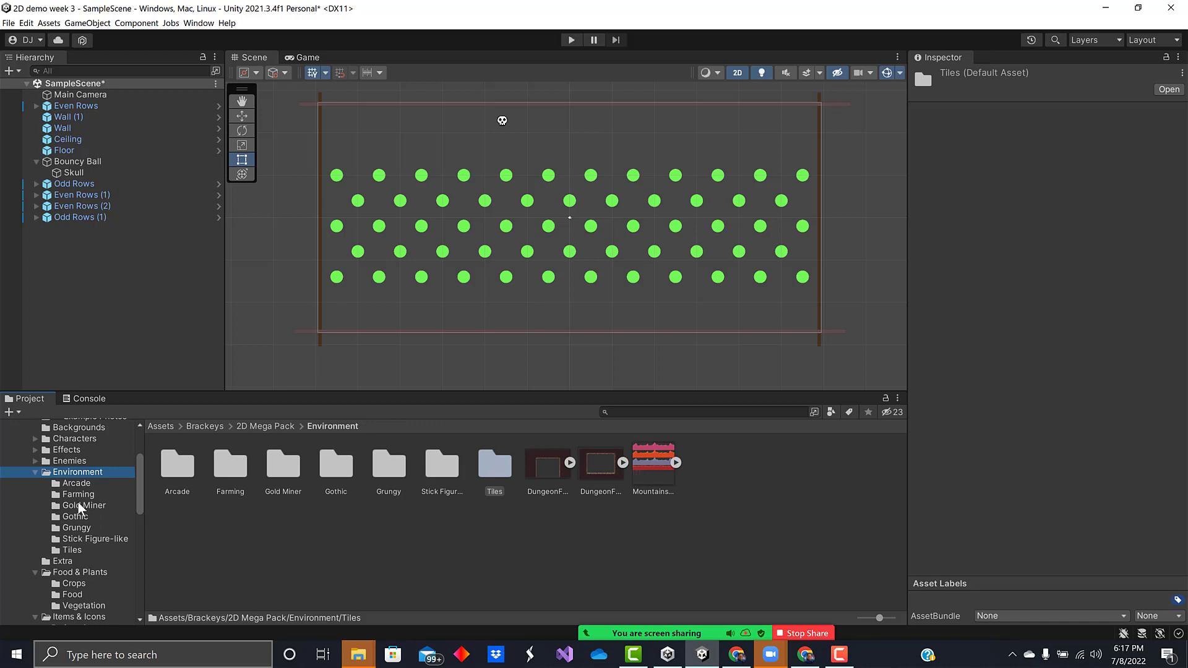
Place the Arrow sprite from the 2D Mega Pack's Shapes folder in the board's lower-left corner, and return to the main Assets folder
scroll(78, 502, "down", 4)
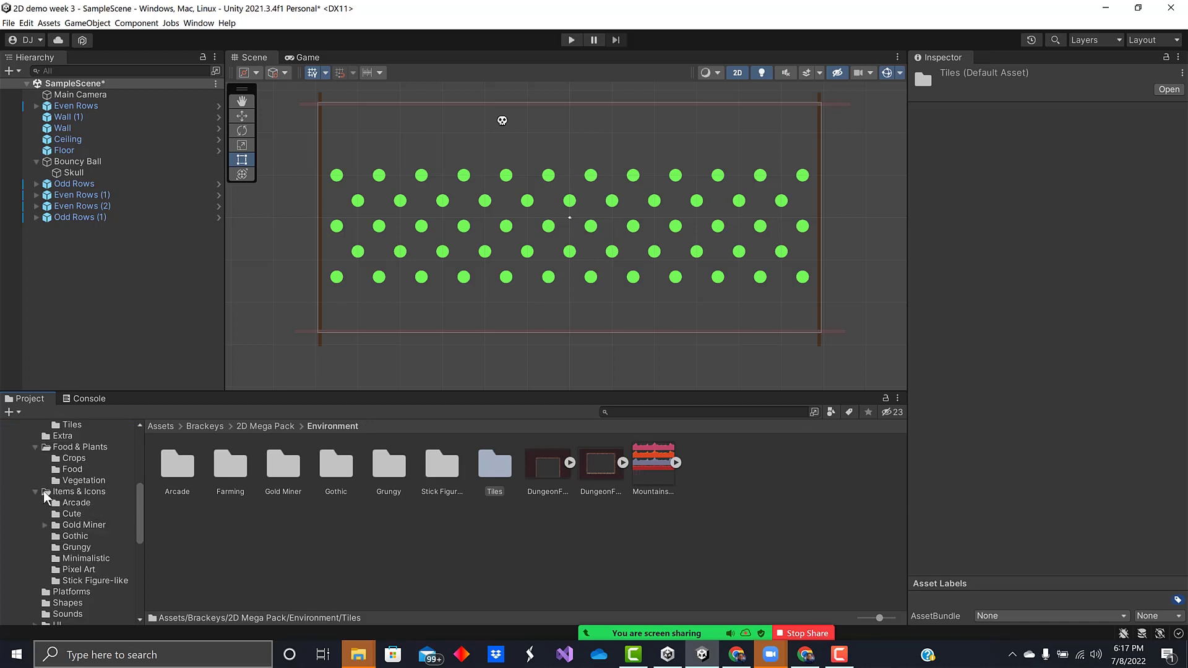
left_click(36, 446)
left_click(35, 457)
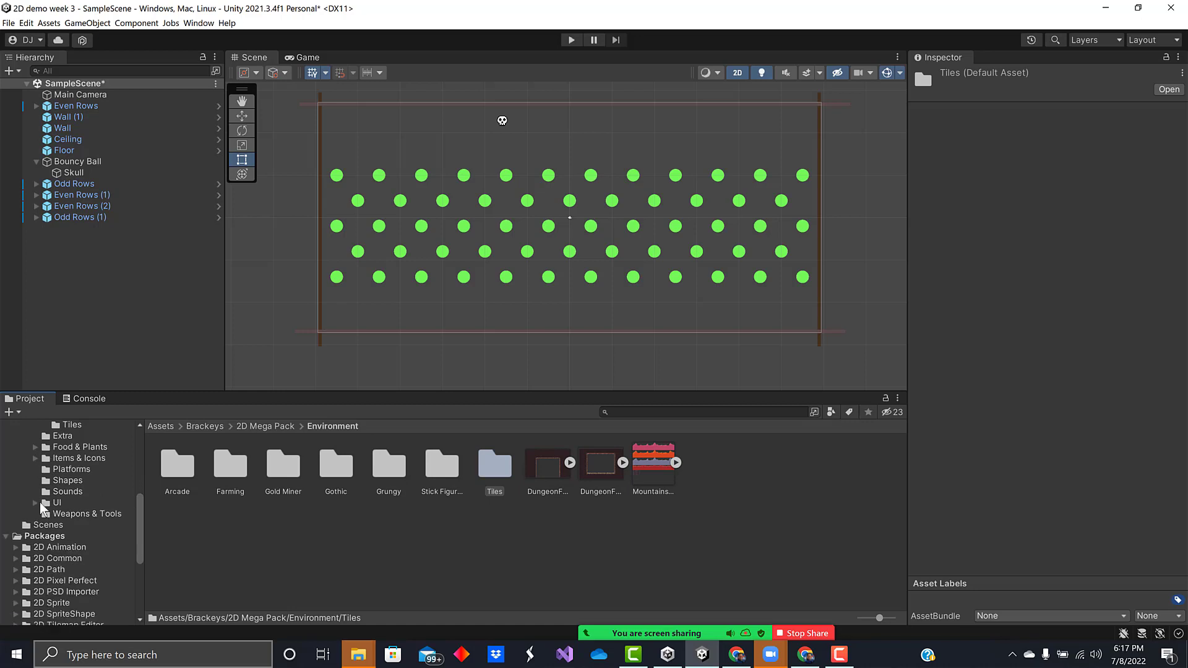
left_click(66, 480)
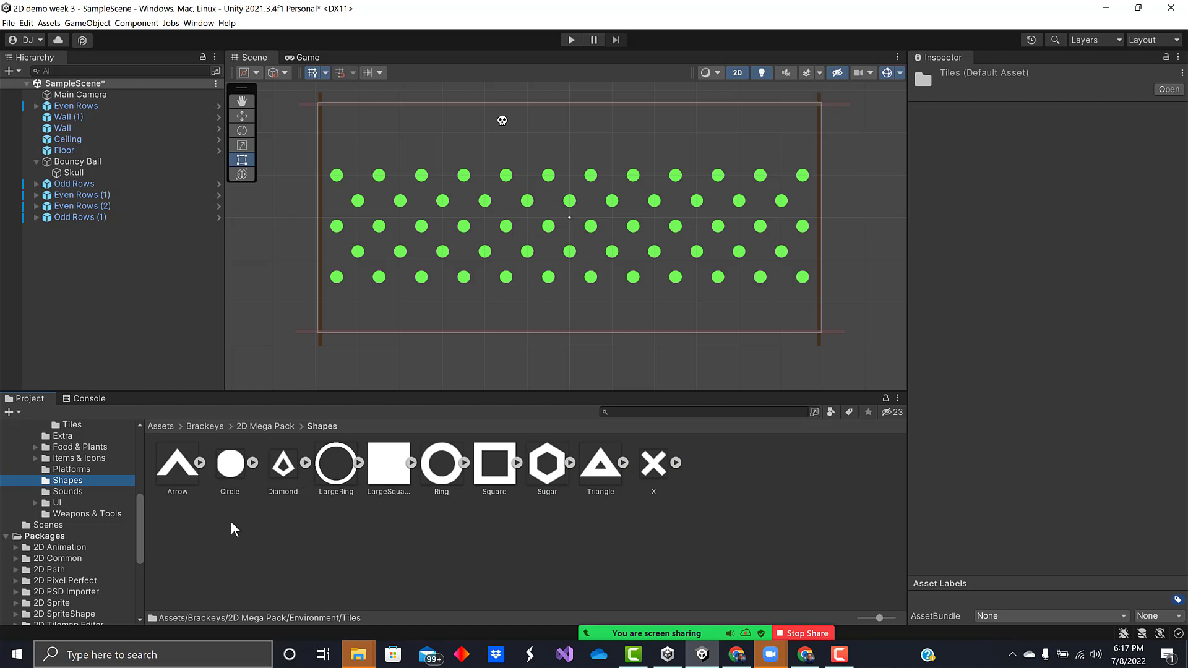
left_click(176, 470)
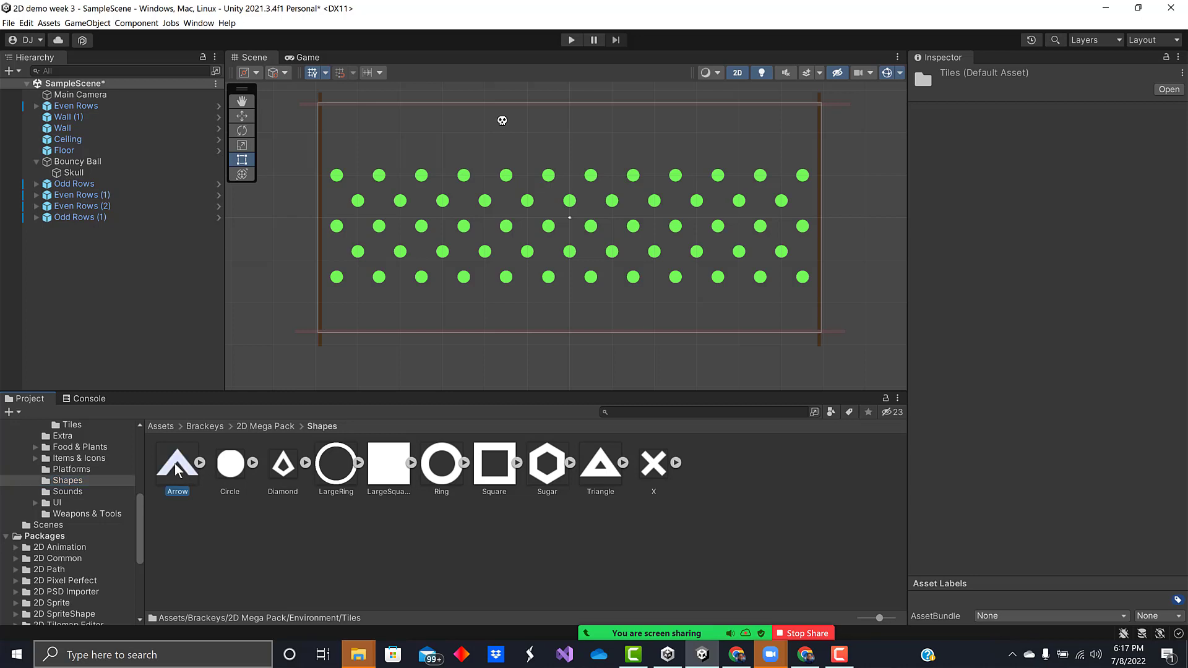
left_click_drag(181, 480, 338, 324)
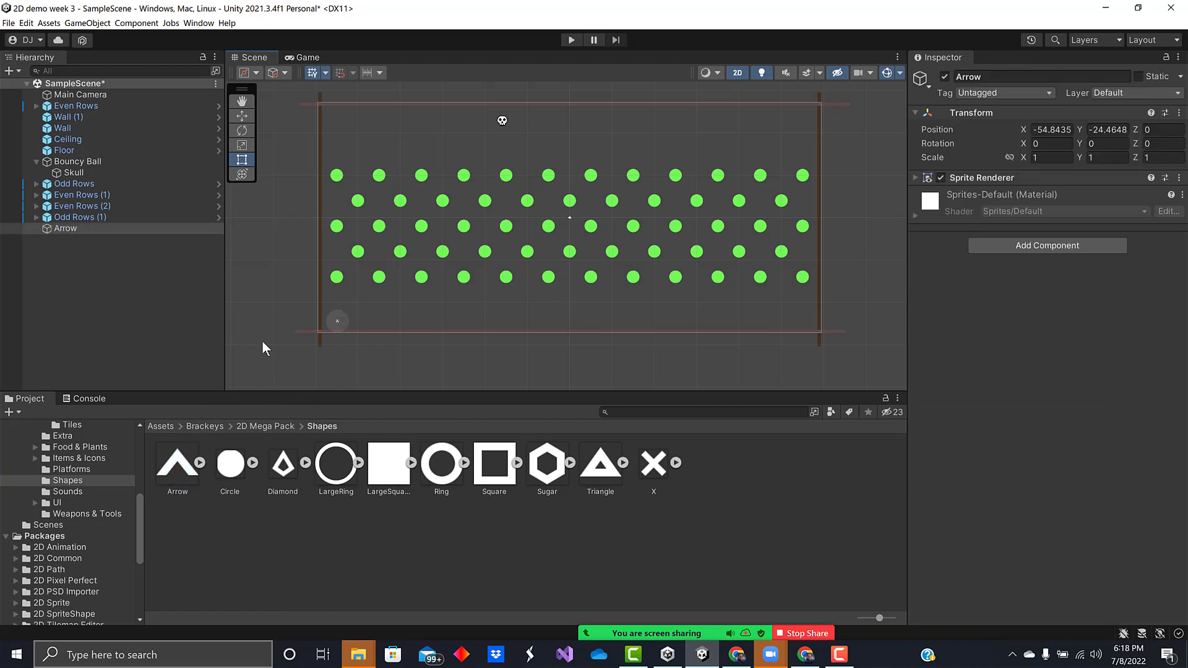
scroll(96, 460, "up", 10)
left_click(46, 480)
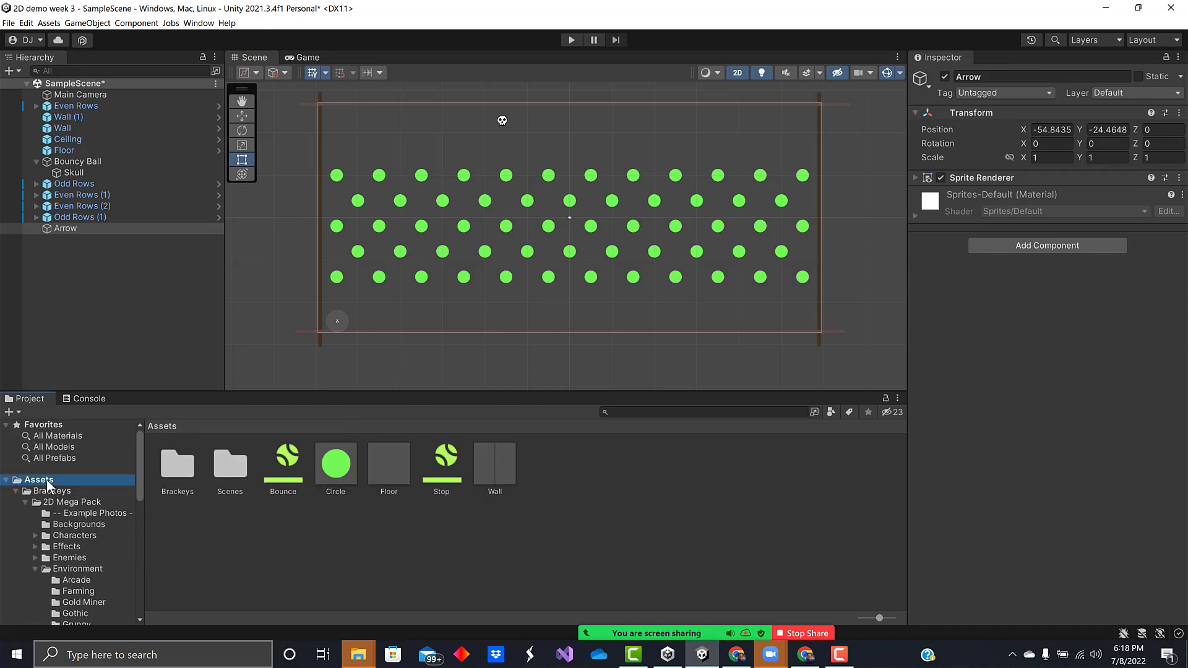
Set the Arrow's scale to 10 in X and 5 in Y
scroll(338, 326, "up", 5)
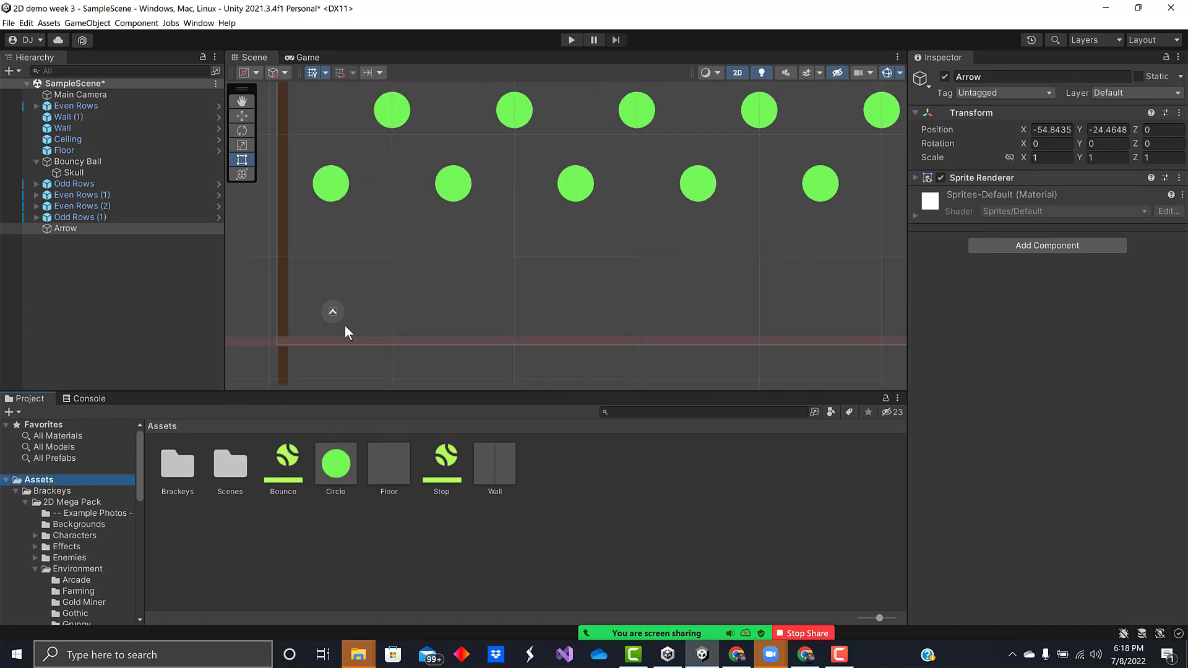
left_click(1045, 157)
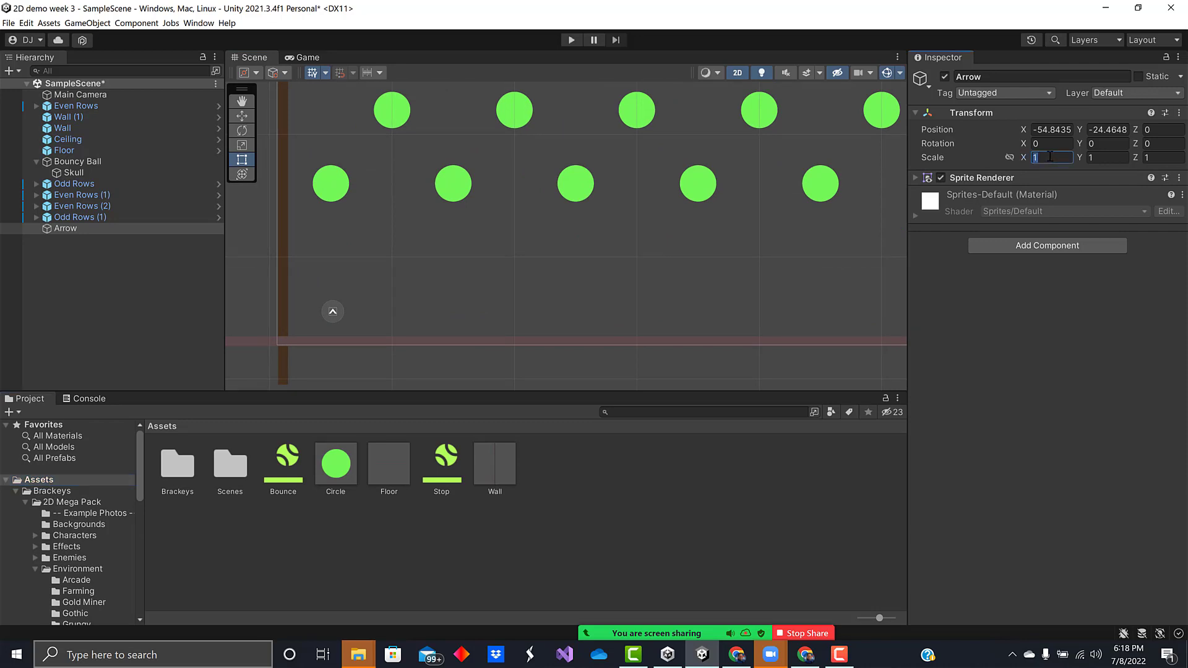
type("10")
key("Tab")
type("5")
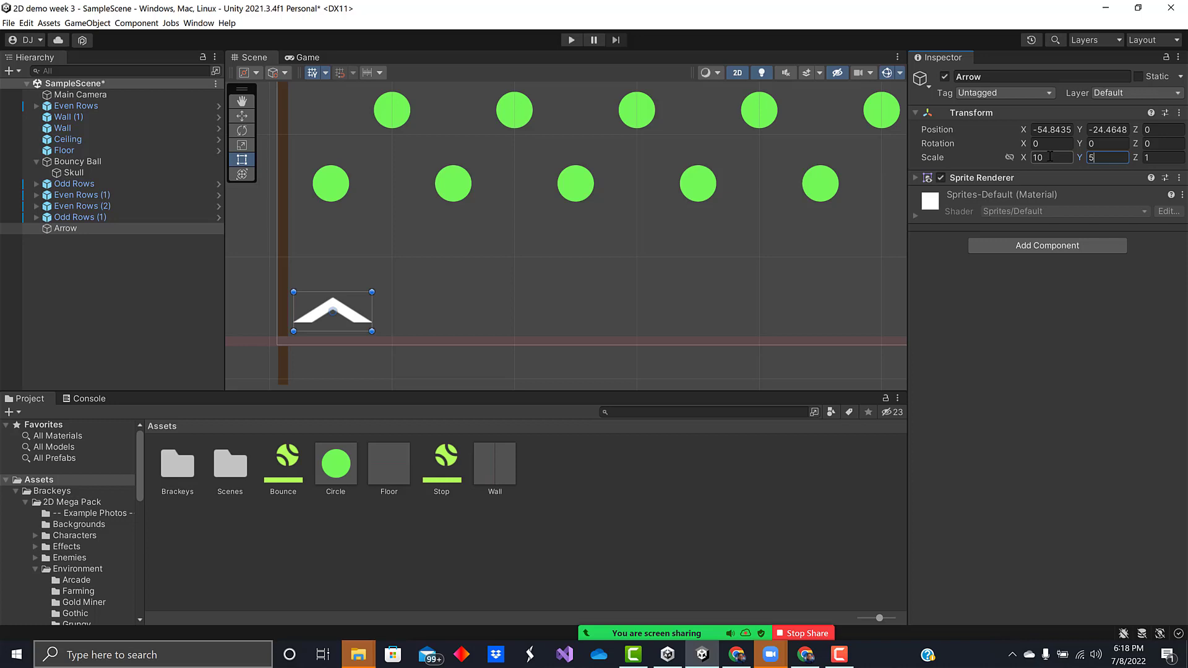
Set the Arrow's X scale to 20 and its Z rotation to 180, and deselect it
left_click(1049, 157)
type("20")
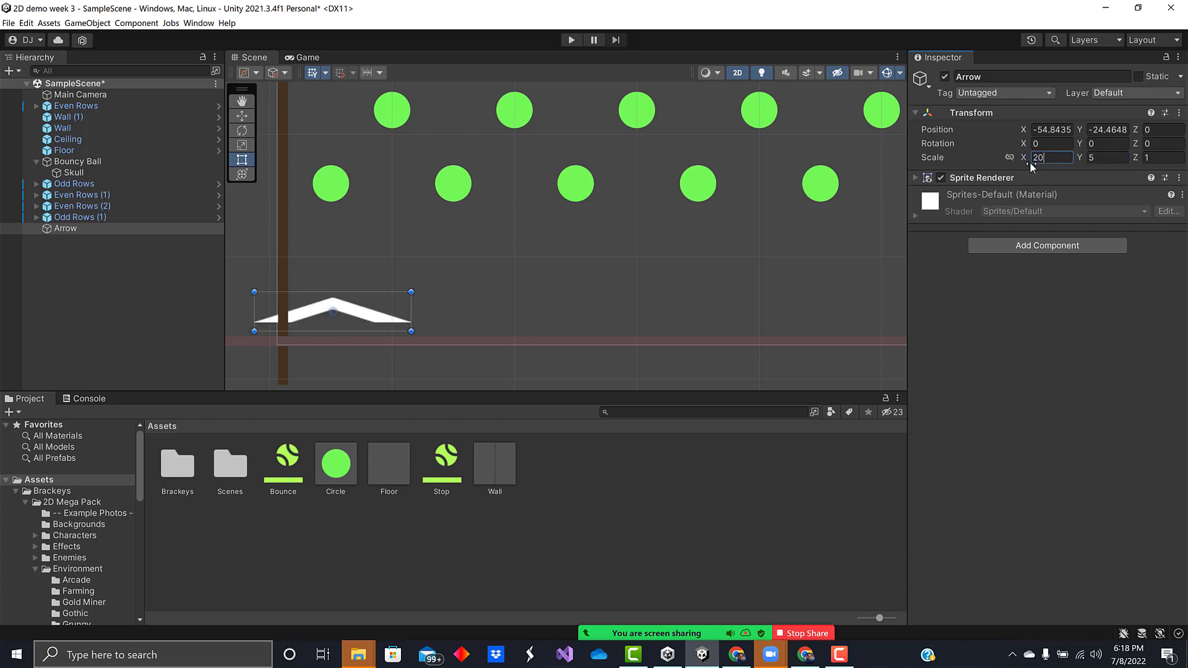
left_click(978, 161)
left_click(1154, 145)
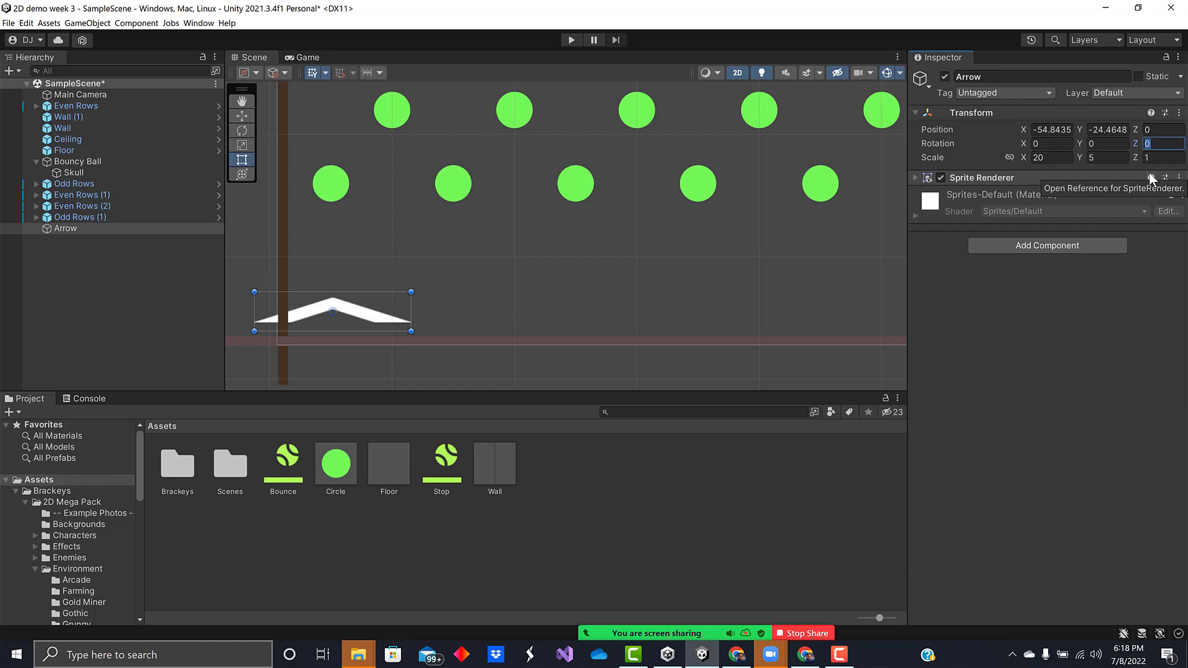
type("180")
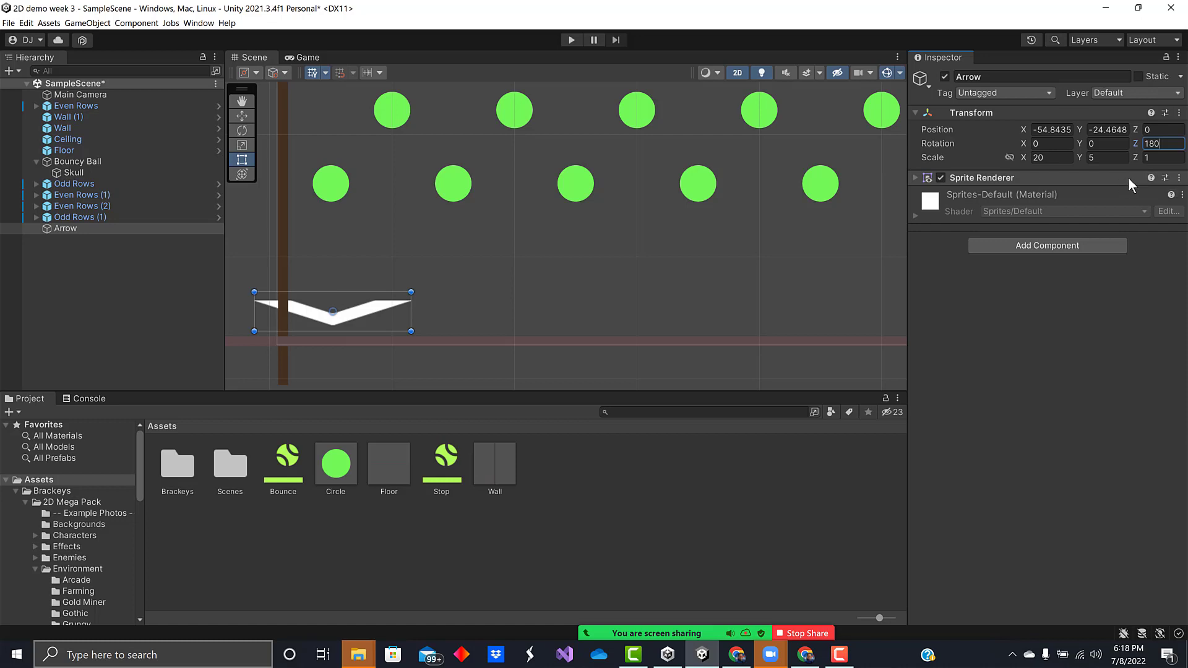
left_click(583, 380)
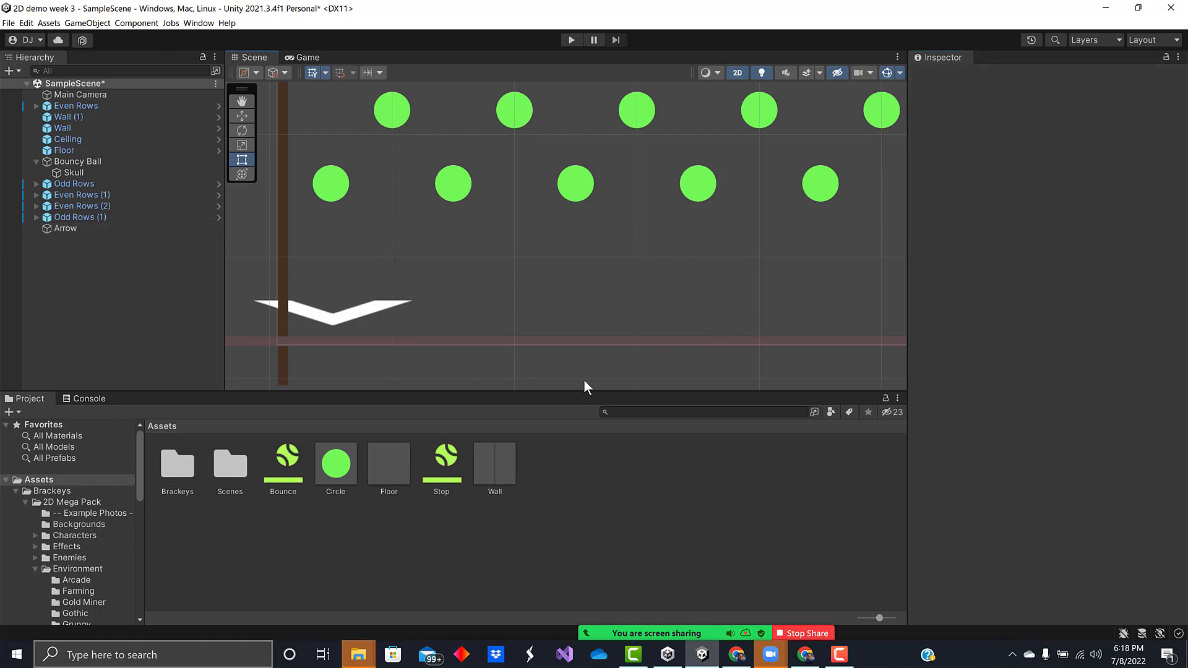
Move the Arrow inside the board's lower-left corner, against the wall, at about X -52.7 and Y -25
scroll(598, 371, "down", 3)
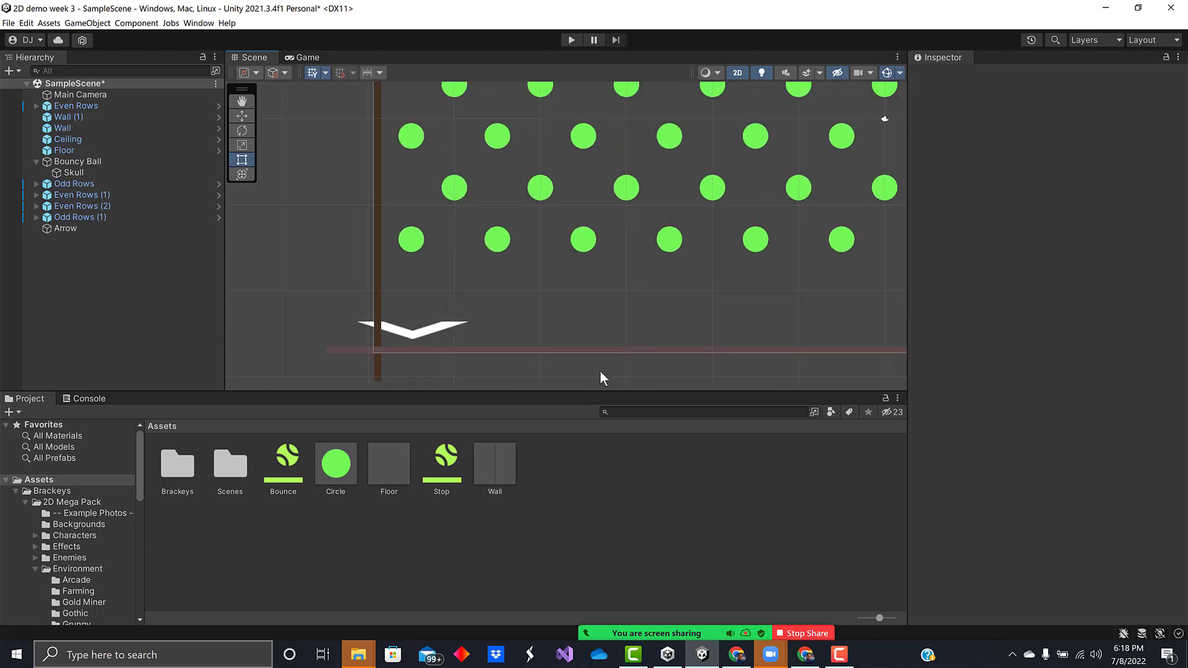
left_click_drag(343, 288, 296, 234)
scroll(259, 202, "down", 2)
scroll(334, 290, "down", 2)
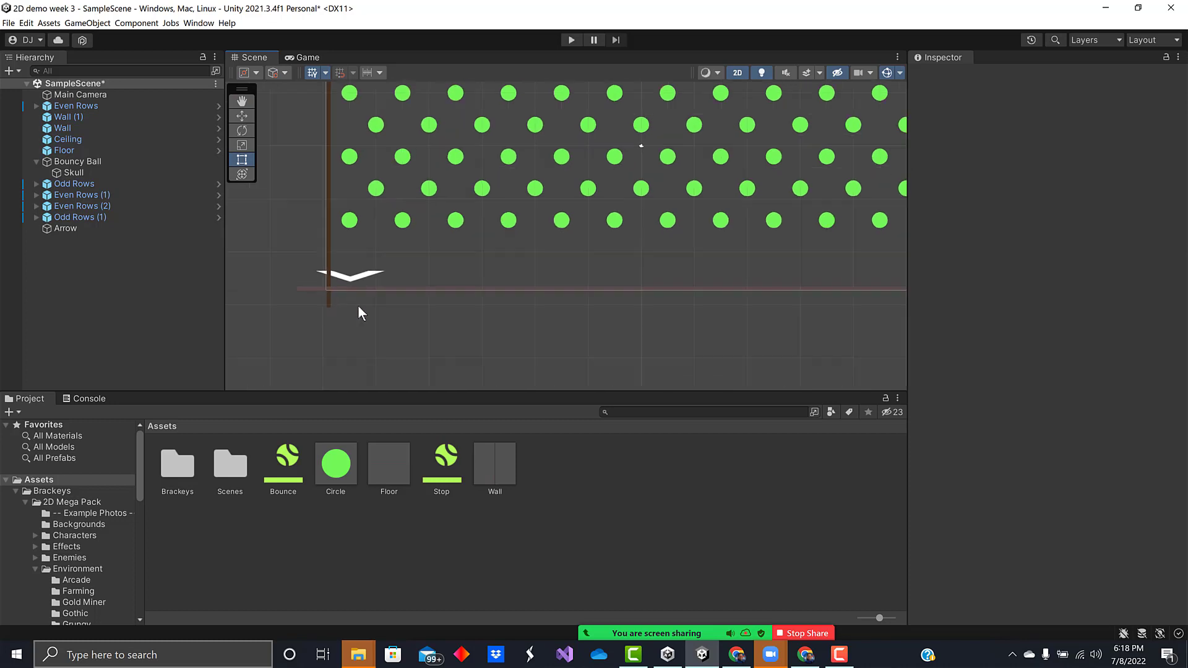
scroll(572, 344, "down", 2)
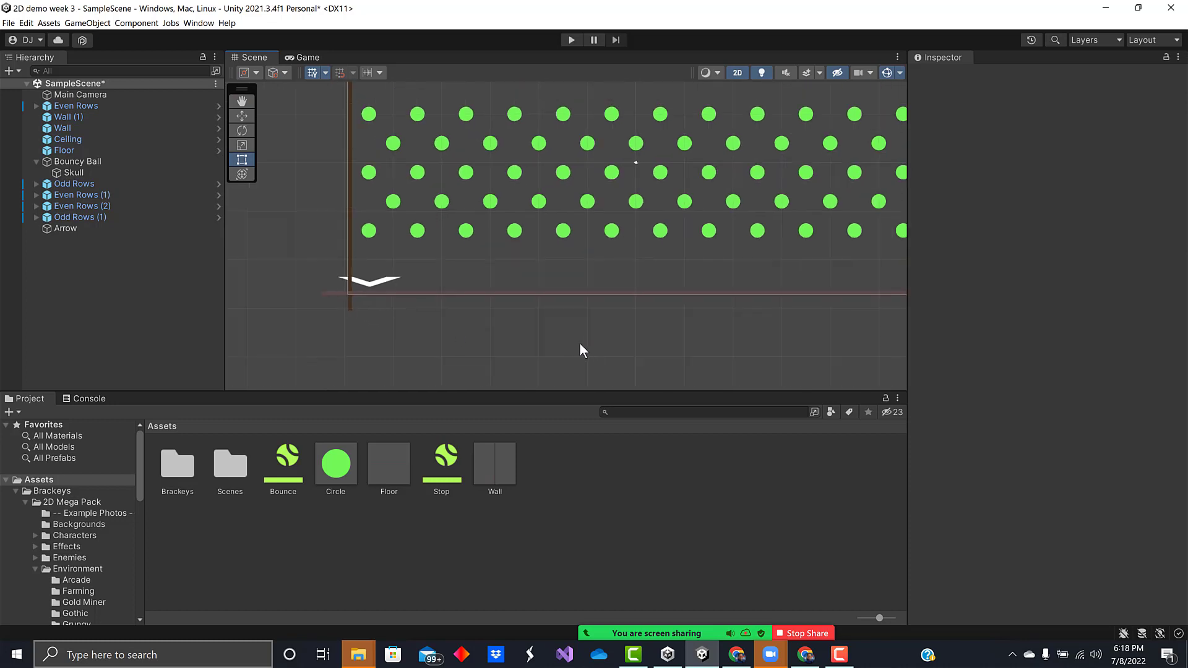
left_click(394, 288)
left_click_drag(396, 290, 409, 292)
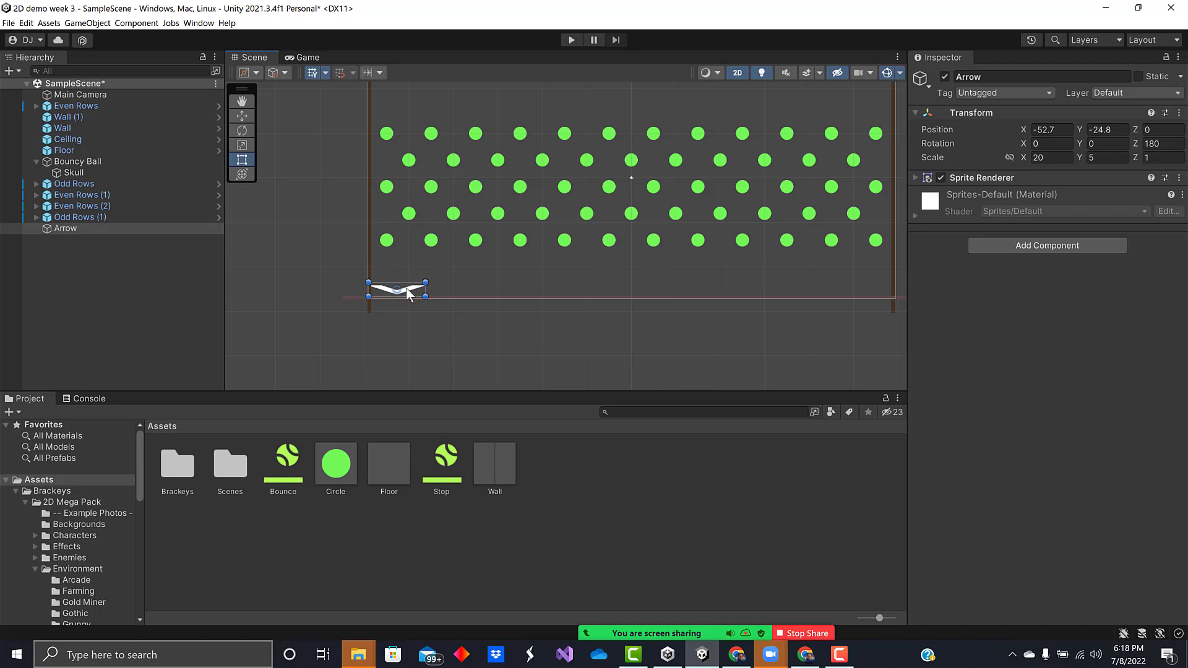
Set the Arrow's Y scale to 12 and deselect it
left_click(1099, 158)
type("10")
key("BackSpace")
type("5")
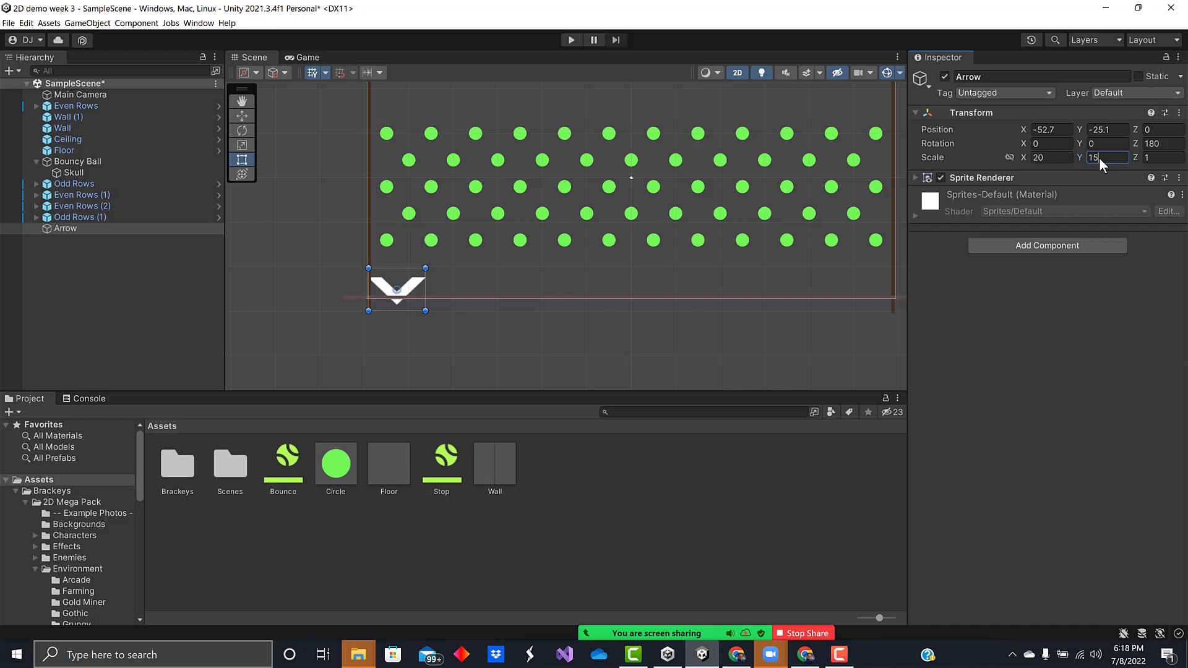
key("BackSpace")
type("2")
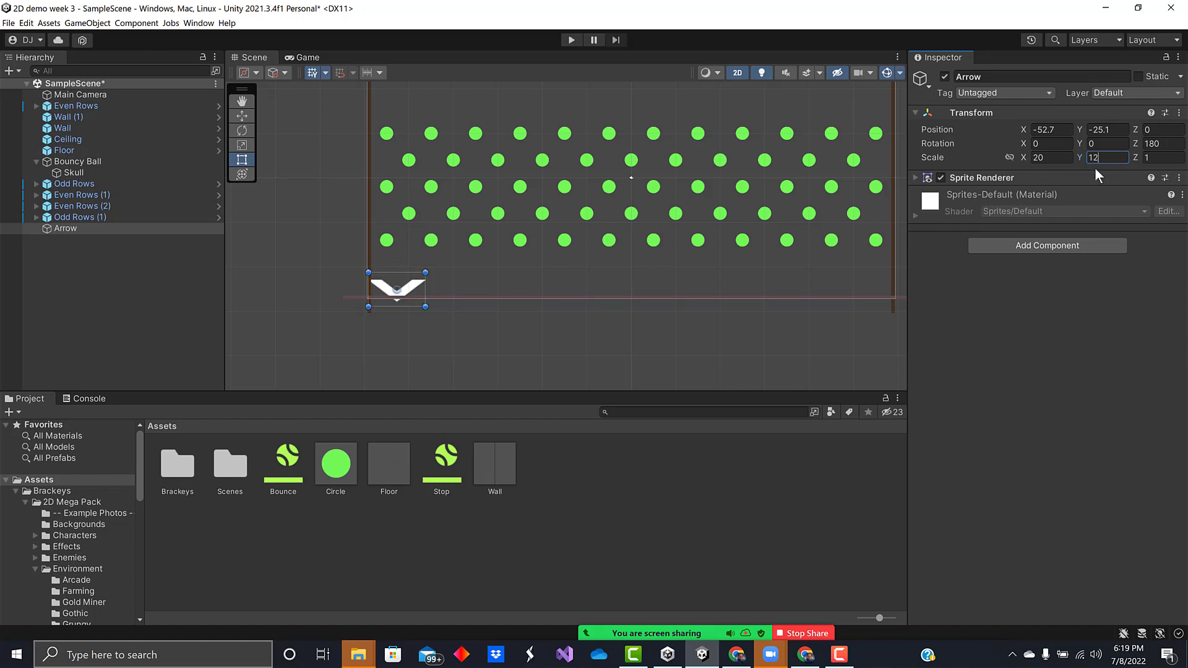
left_click(451, 311)
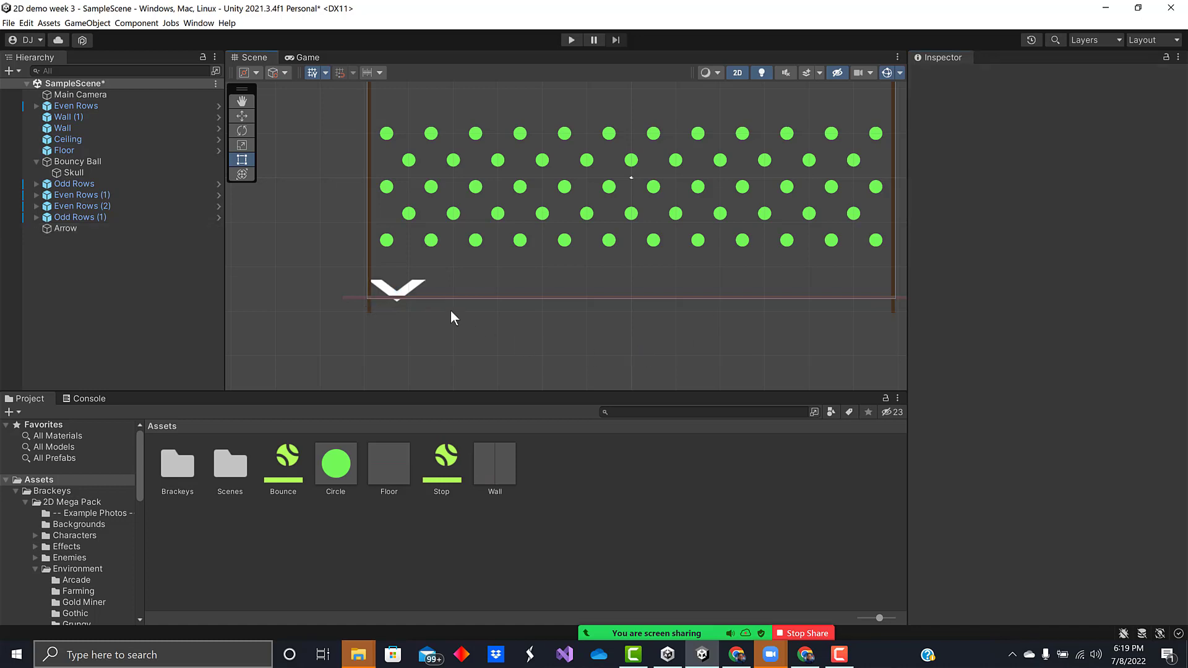
Move the Arrow below the board's floor to about X -39.2, Y -35.3
left_click(410, 285)
left_click_drag(402, 290, 477, 348)
middle_click_drag(552, 351, 565, 255)
scroll(568, 248, "up", 6)
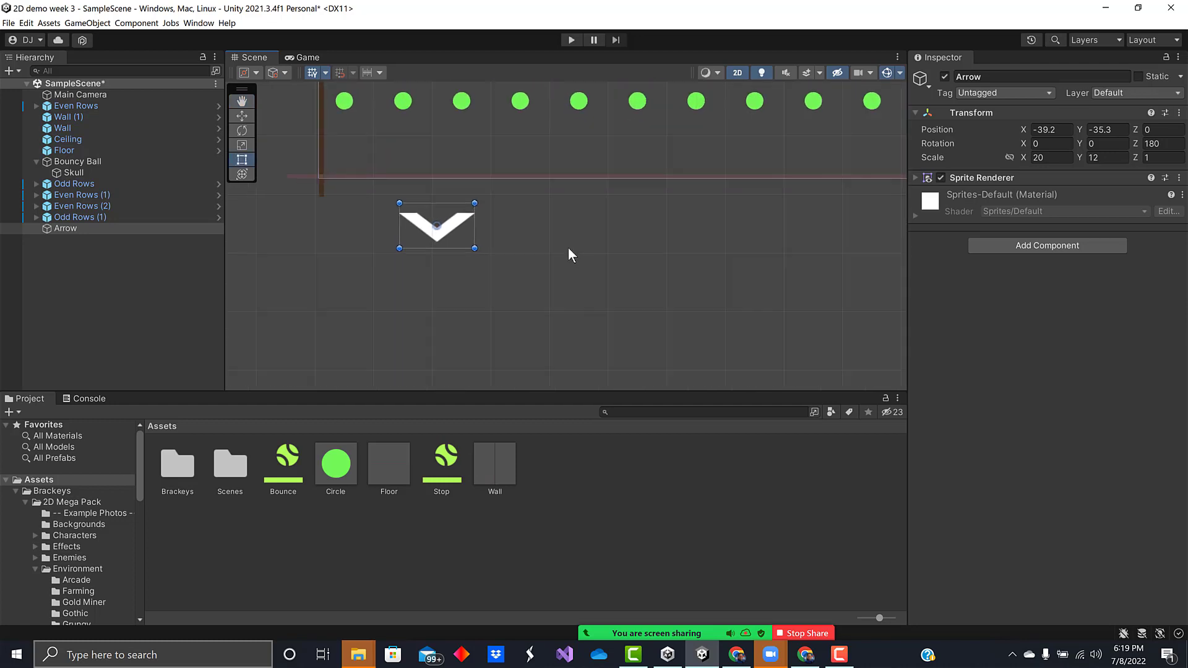
middle_click_drag(483, 238, 638, 261)
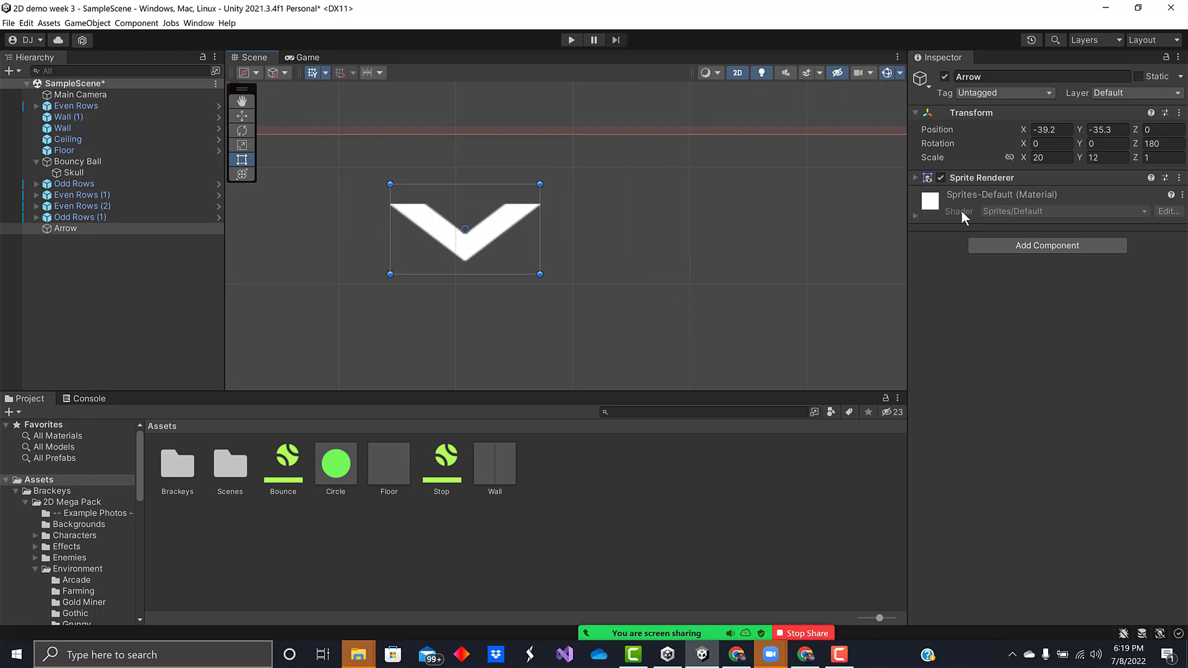
Add a Rigidbody 2D to the Arrow with the Stop physics material, freezing its X and Y position and Z rotation
left_click(1044, 243)
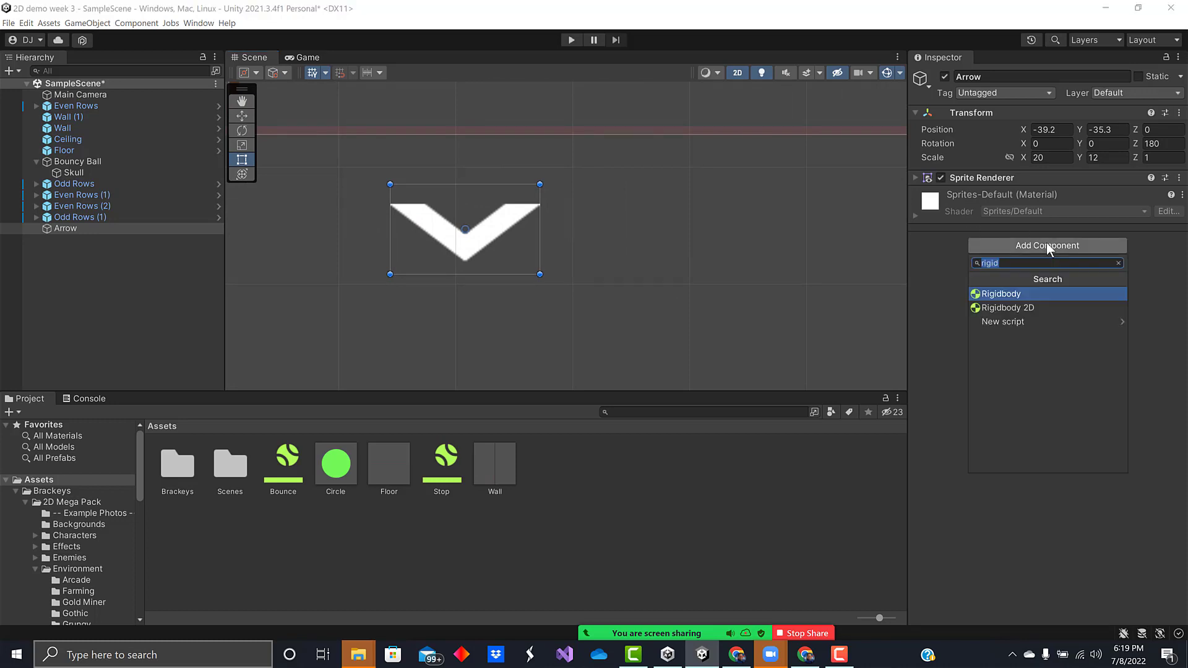
left_click(1012, 308)
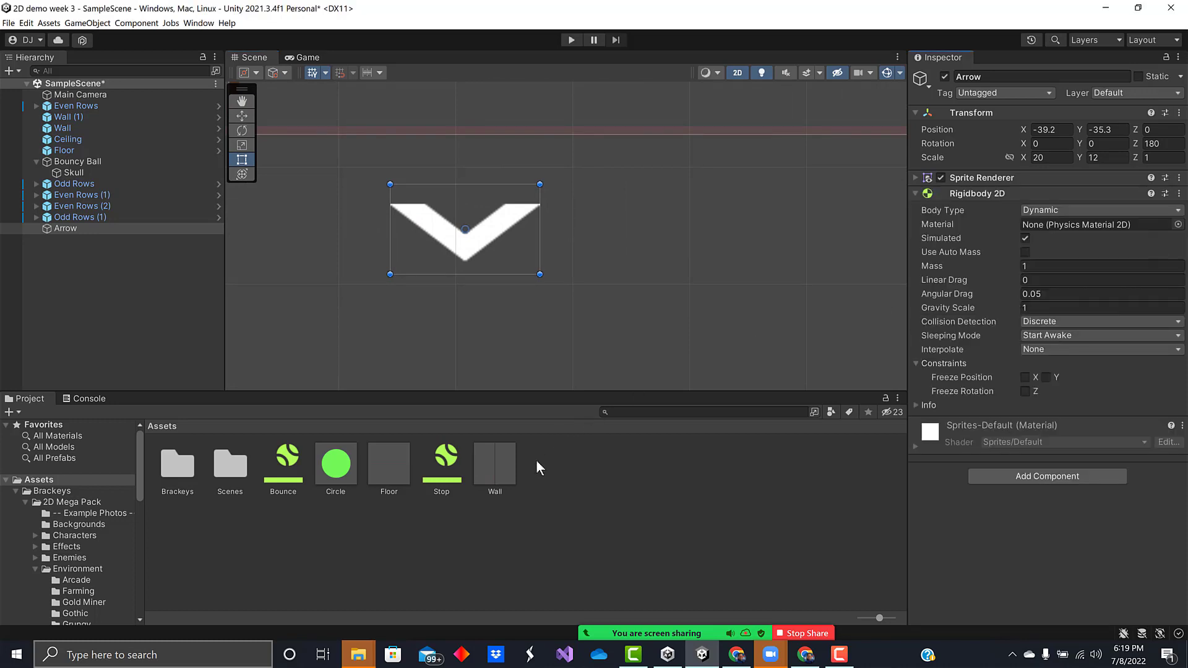
left_click(451, 463)
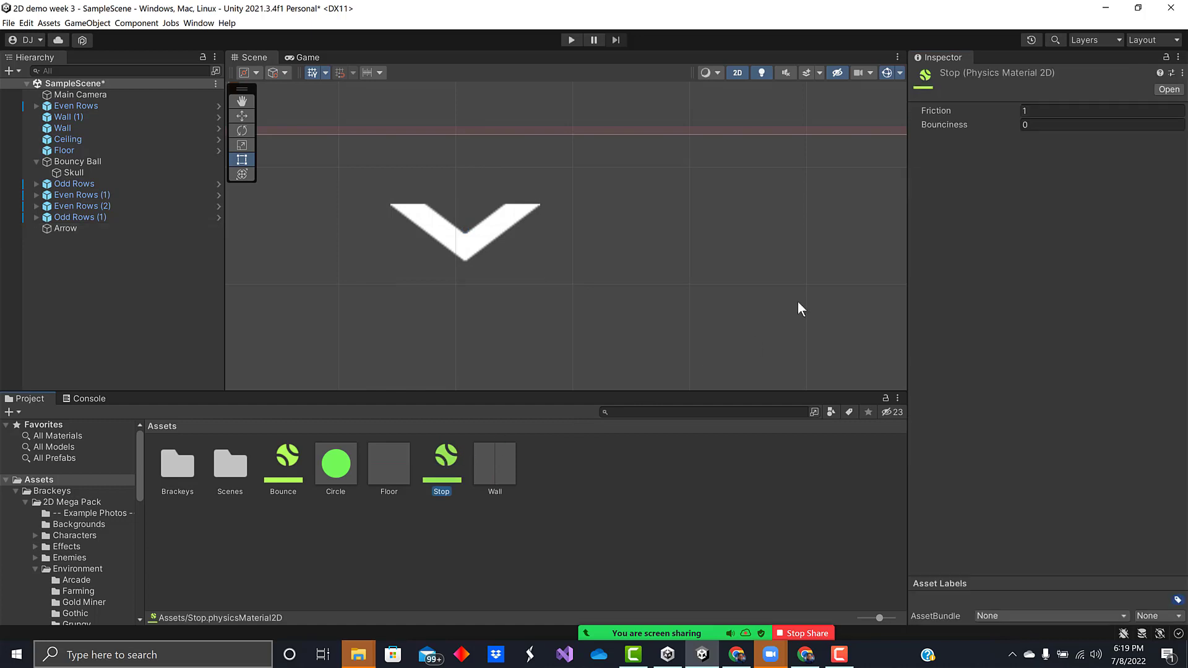
left_click(67, 228)
left_click_drag(445, 472, 1049, 225)
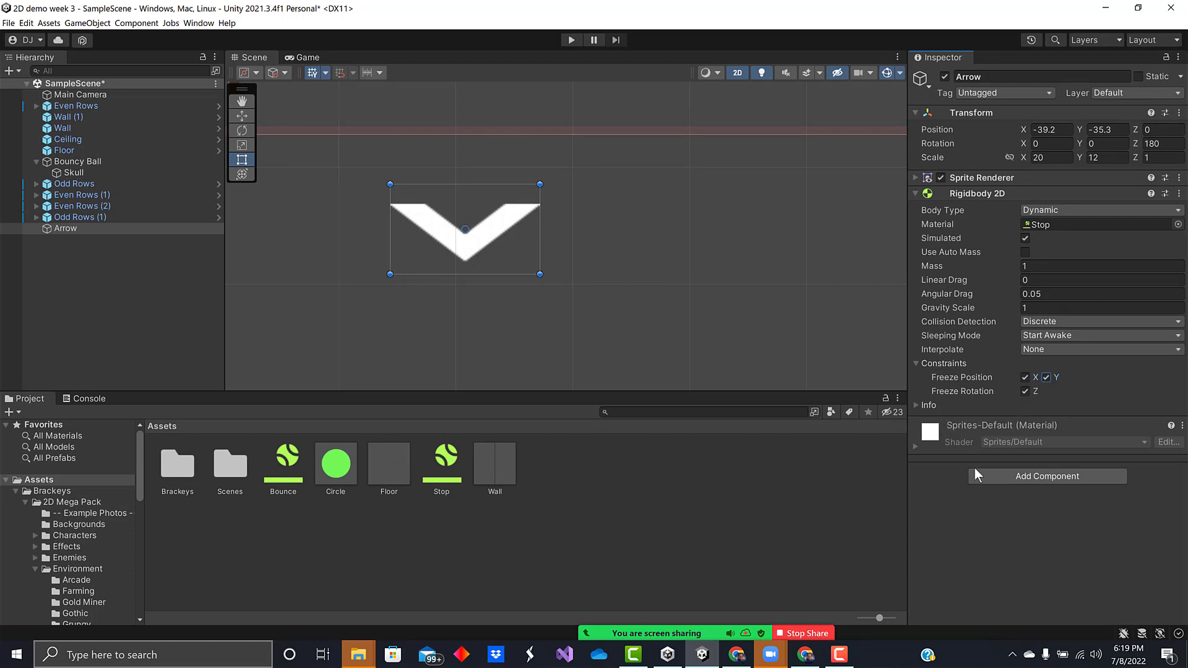
Add an Edge Collider 2D component to the Arrow
left_click(1020, 476)
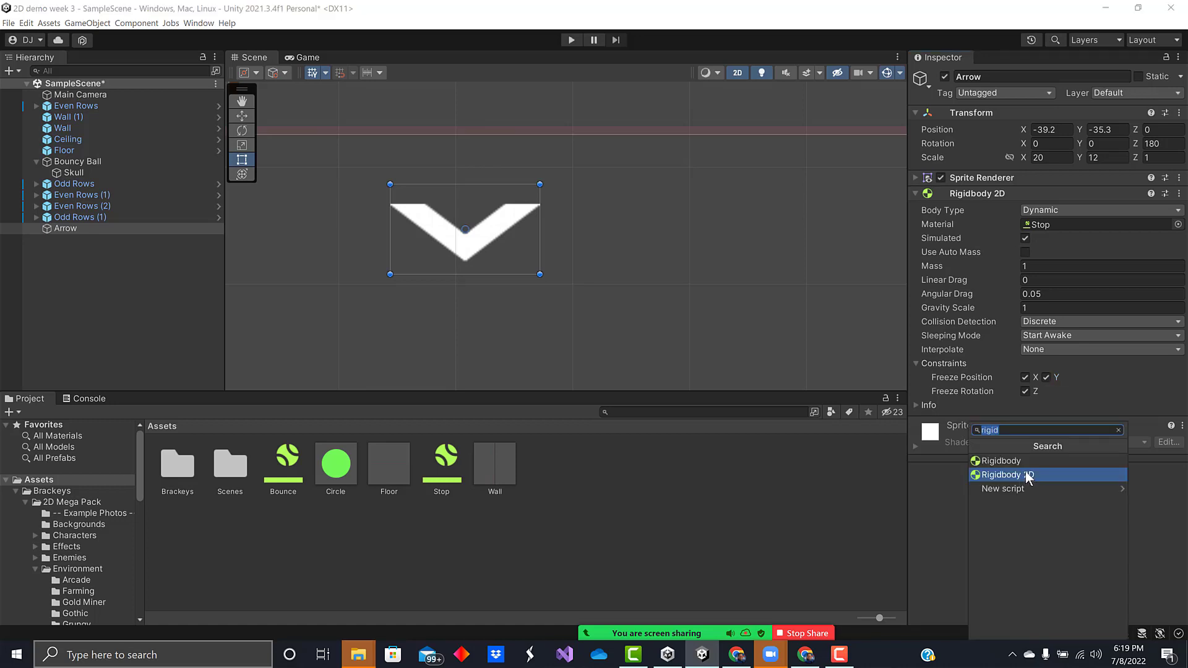
type("coll")
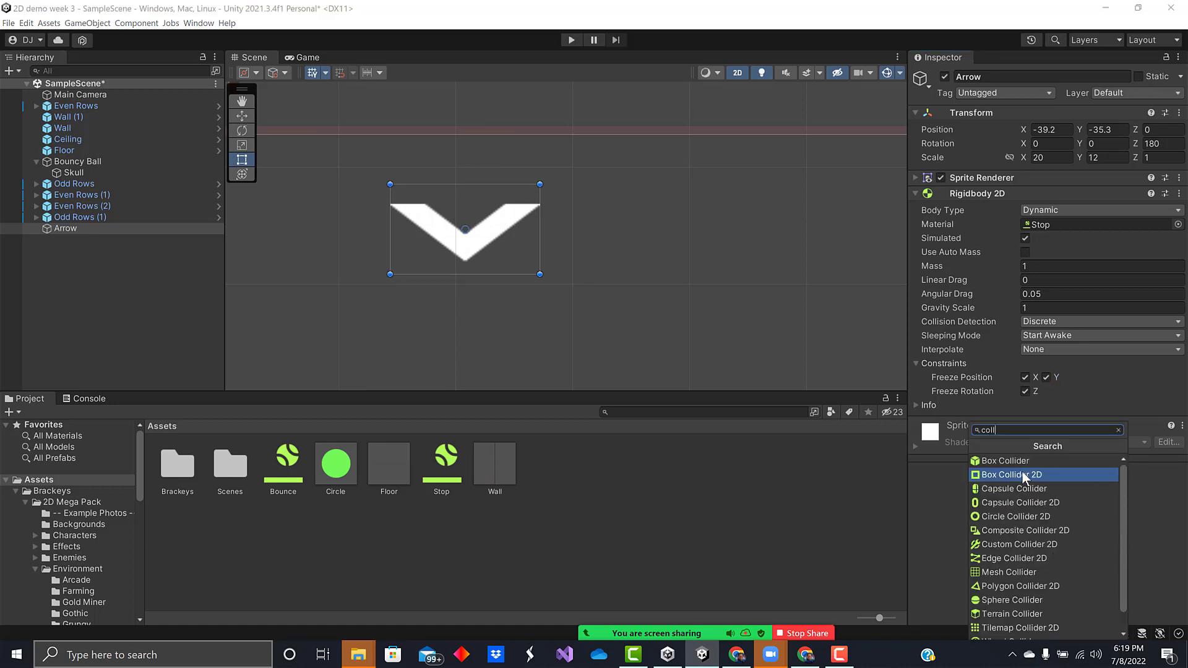
left_click(1010, 558)
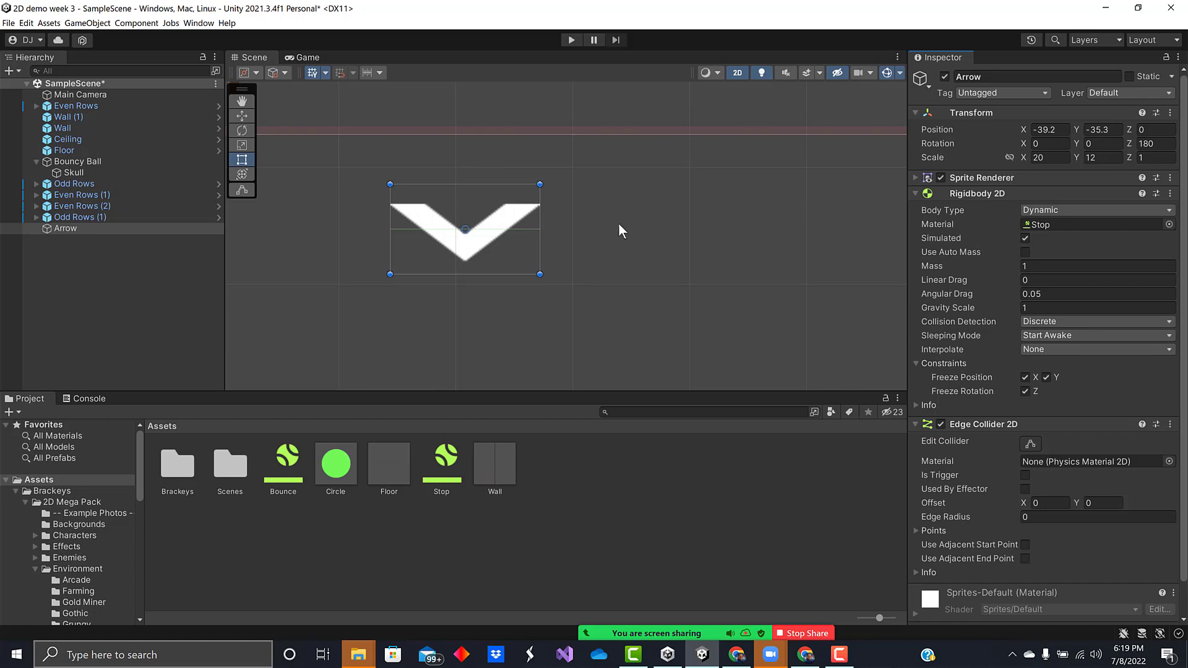
Edit the edge collider's points to trace the Arrow's upper outline from both outer tips down to the central notch
scroll(588, 233, "up", 5)
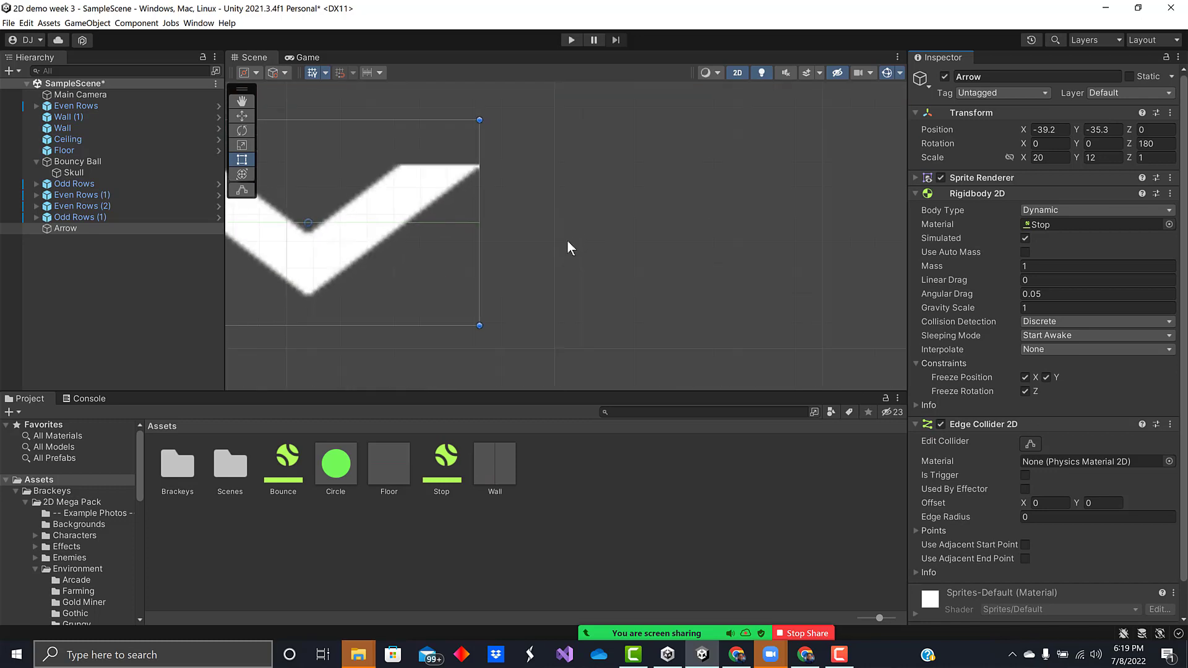
middle_click_drag(566, 240, 763, 252)
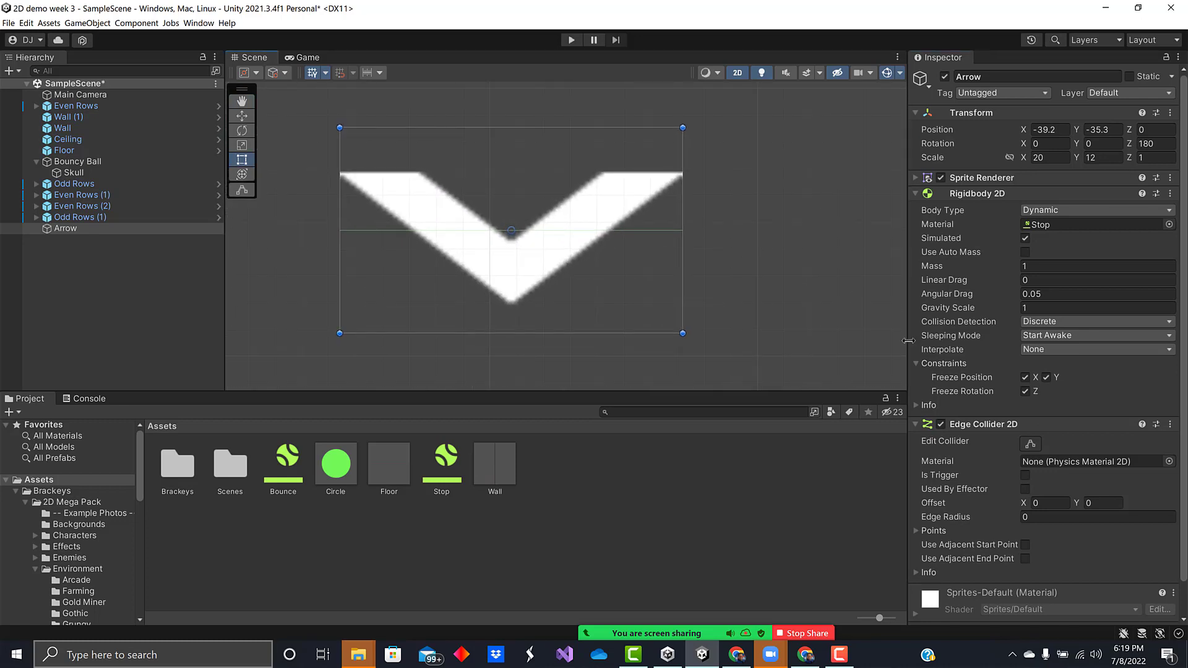
left_click(1030, 443)
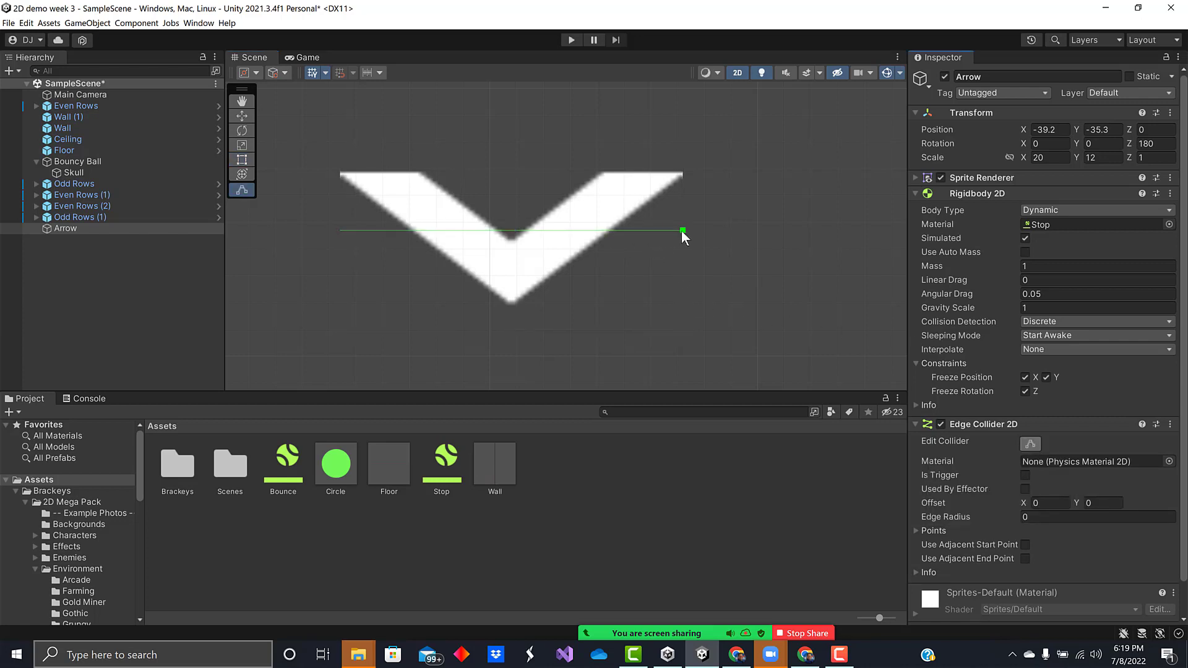
left_click_drag(682, 230, 683, 173)
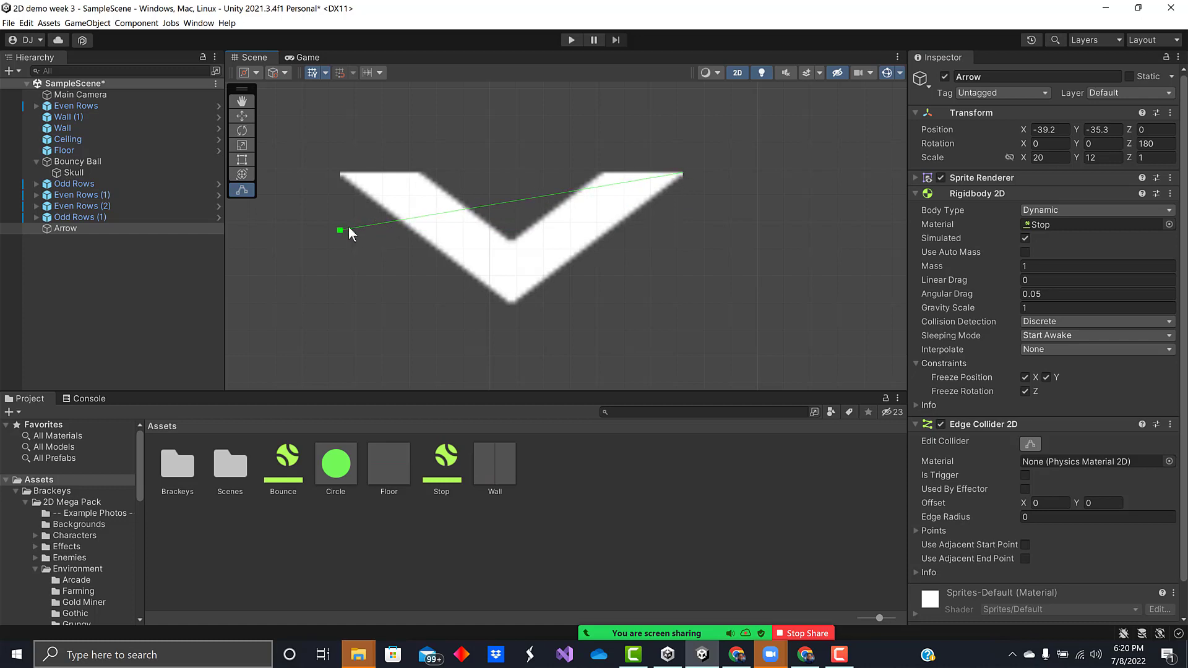
left_click_drag(341, 230, 341, 170)
left_click(512, 173)
left_click_drag(511, 173, 510, 239)
left_click(603, 173)
left_click_drag(604, 176, 574, 140)
left_click_drag(575, 142, 602, 177)
left_click_drag(562, 161, 583, 187)
Set the Arrow's Sprite Renderer color to red, hex EC2525, and close the color picker
scroll(643, 253, "down", 4)
scroll(650, 254, "down", 5)
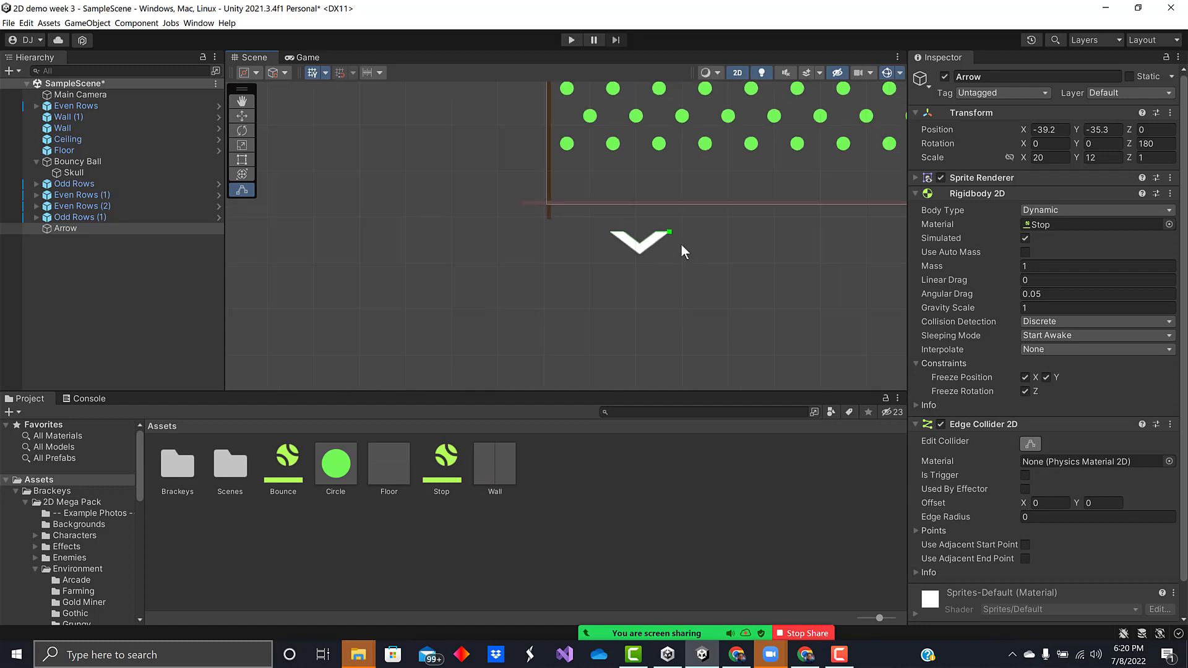
middle_click_drag(723, 254, 517, 351)
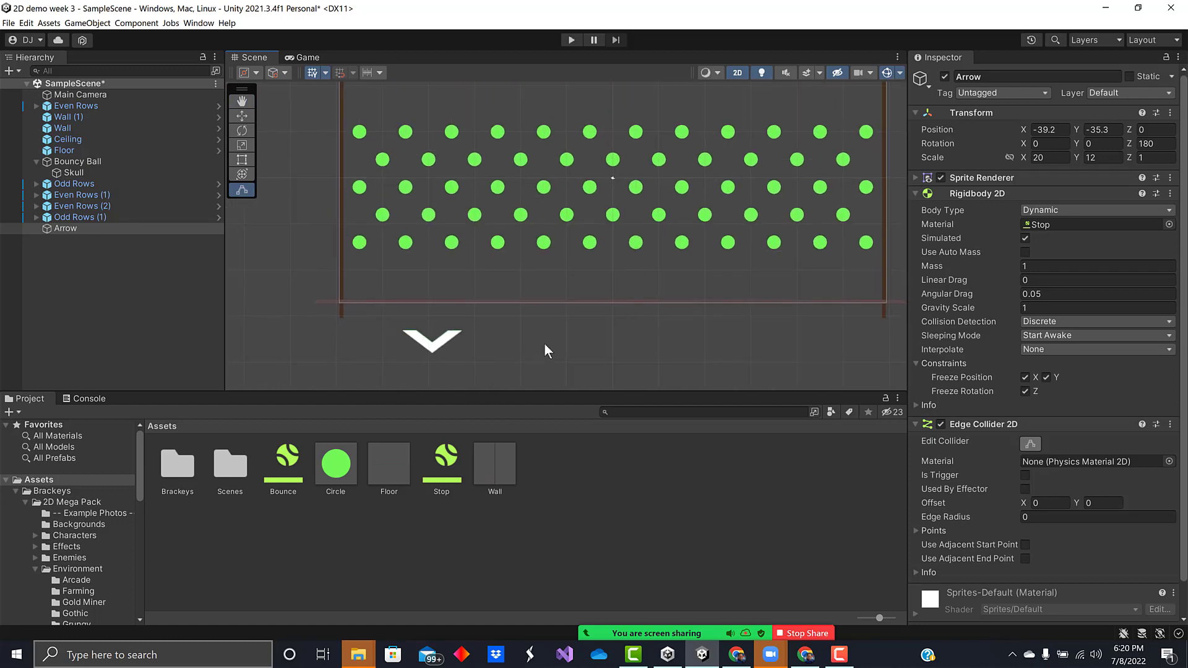
scroll(562, 338, "down", 5)
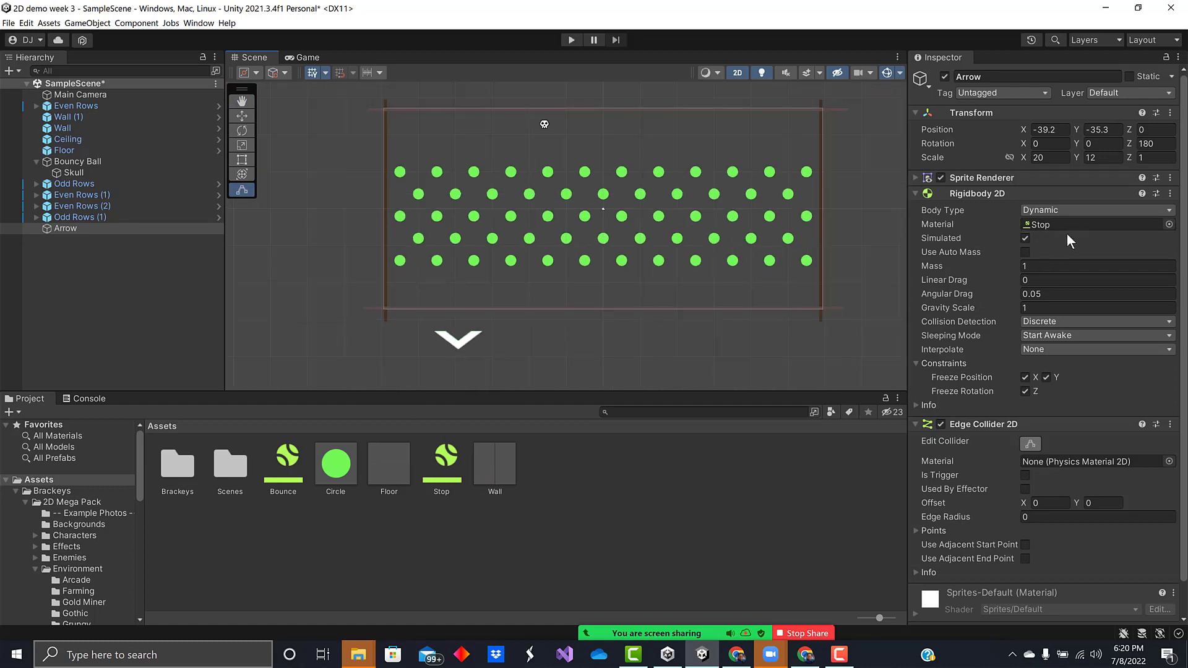
left_click(915, 178)
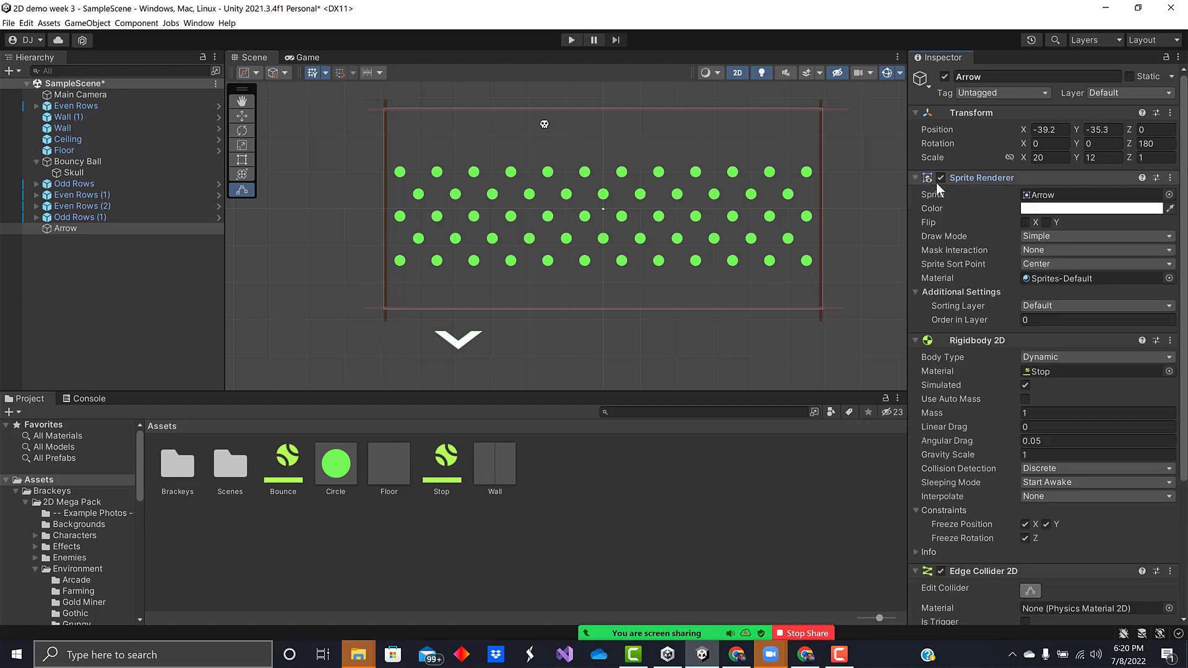
left_click(1161, 211)
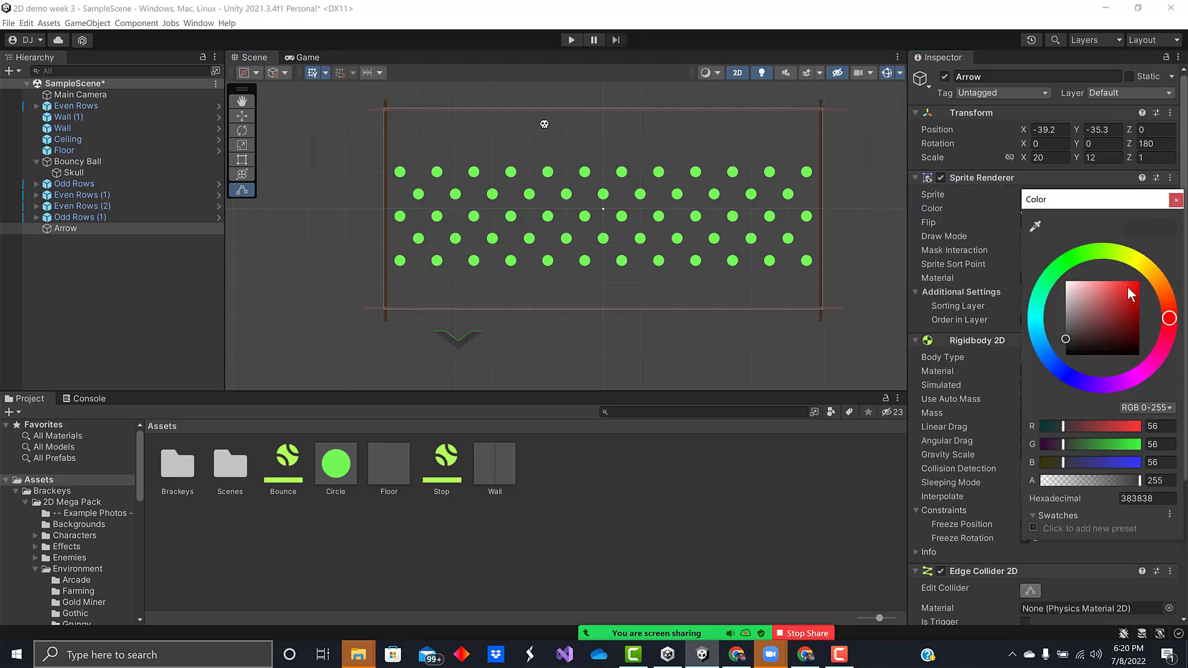
left_click(1128, 287)
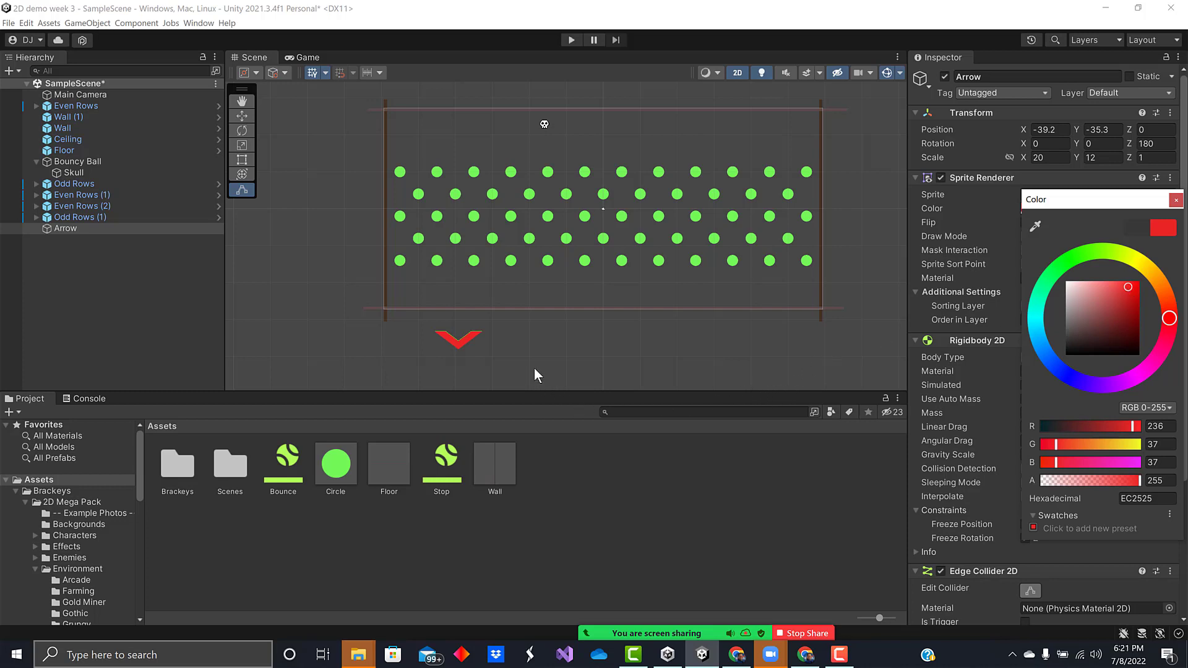
scroll(535, 368, "up", 3)
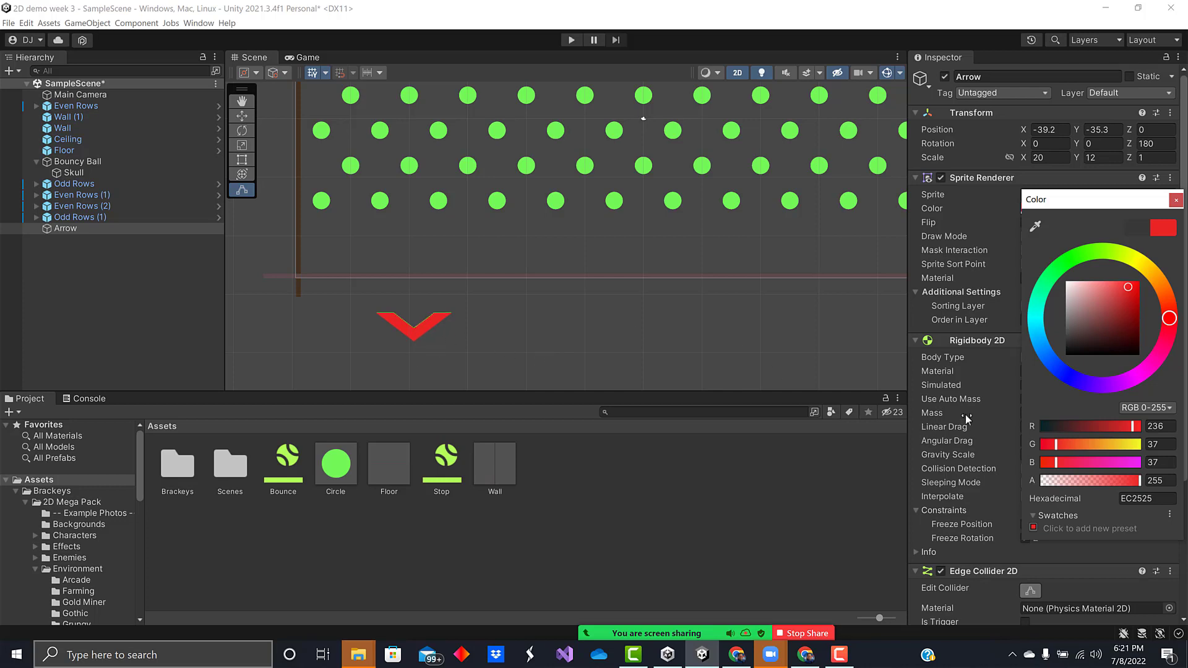
left_click(915, 176)
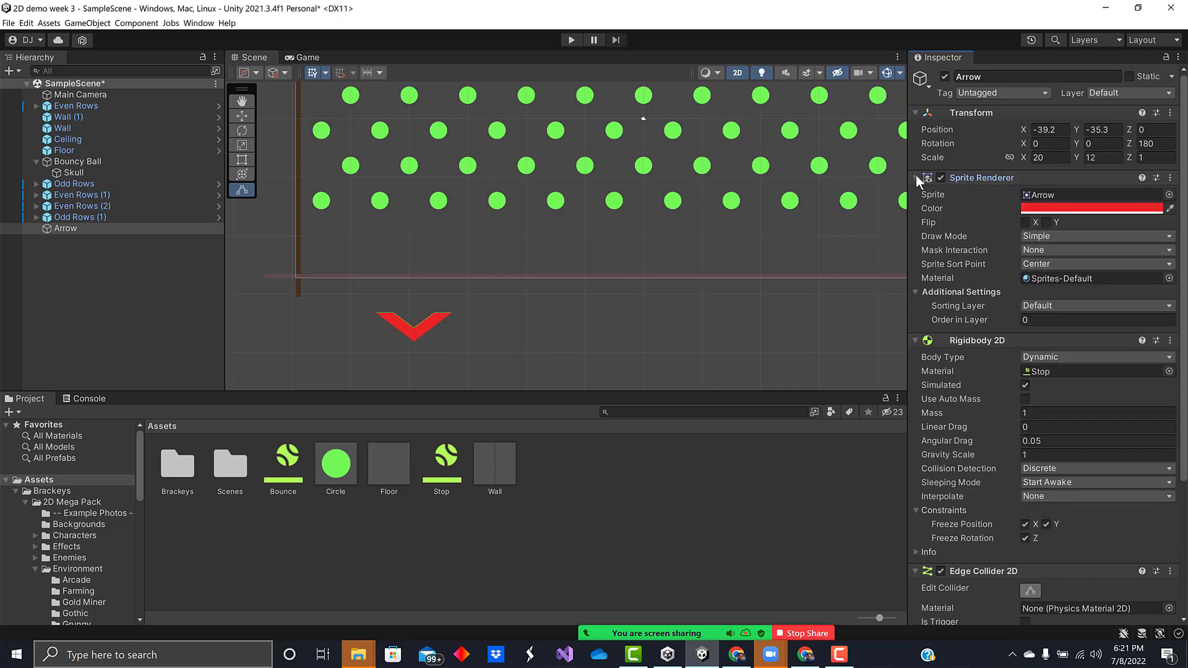
Collapse the Arrow's Sprite Renderer settings, finish editing its edge collider, and deselect the Arrow
left_click(915, 177)
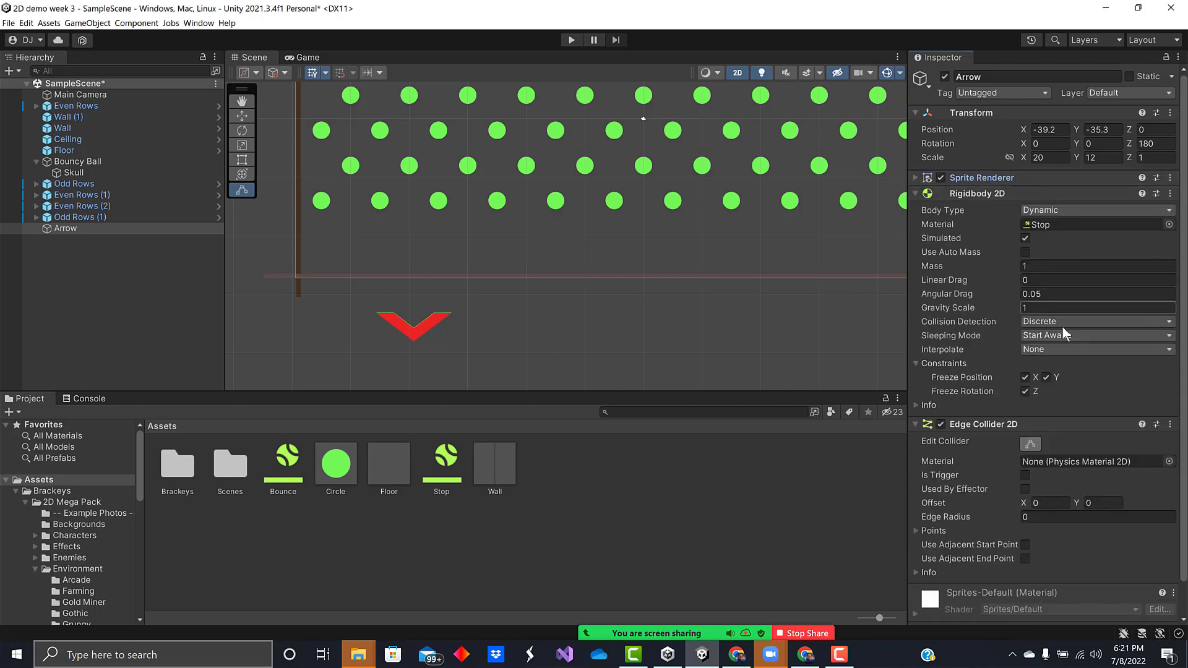
left_click(1030, 440)
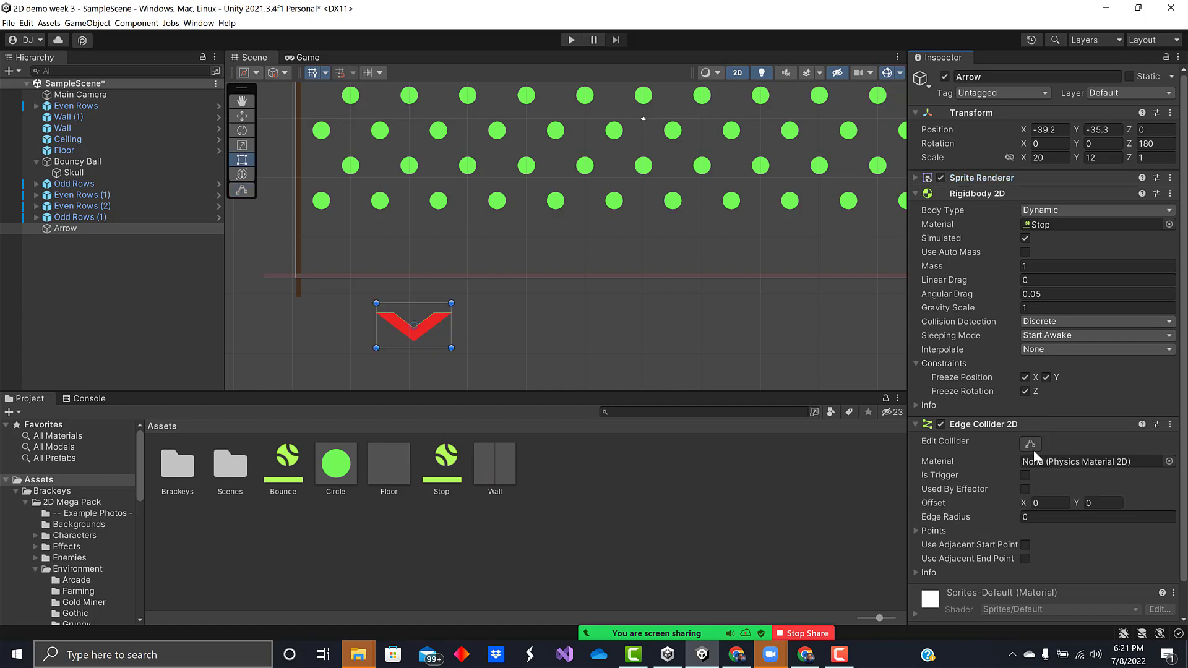
left_click(597, 553)
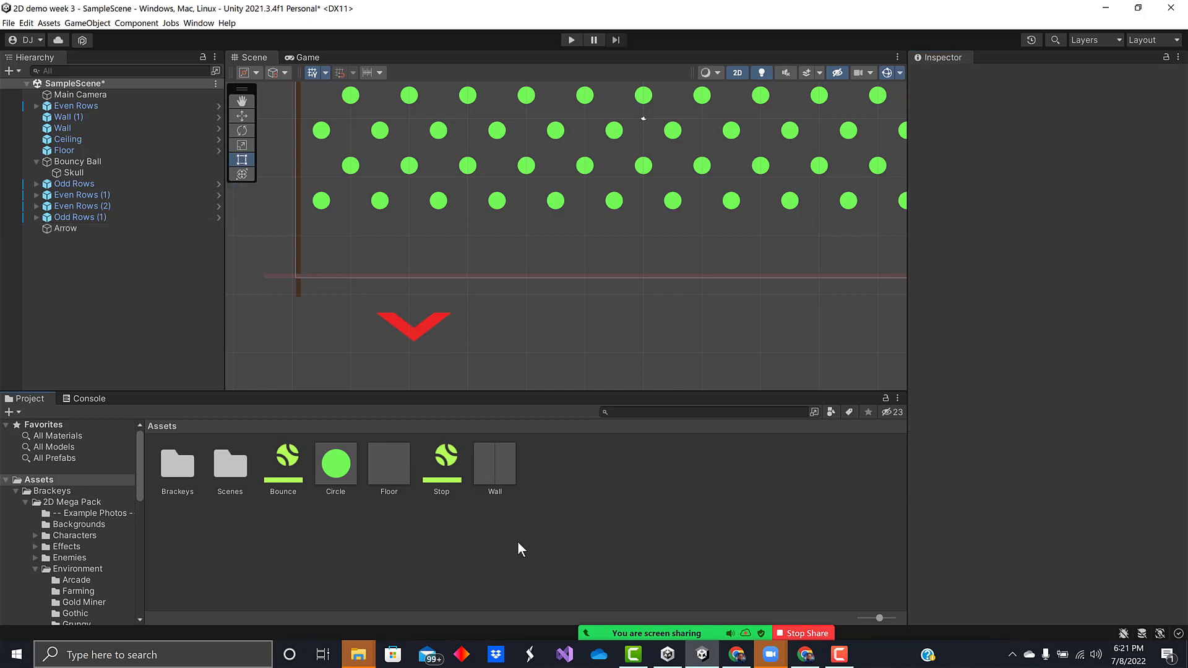
Assign the Stop physics material to the Arrow's Edge Collider 2D
left_click(72, 228)
left_click_drag(441, 463, 1079, 467)
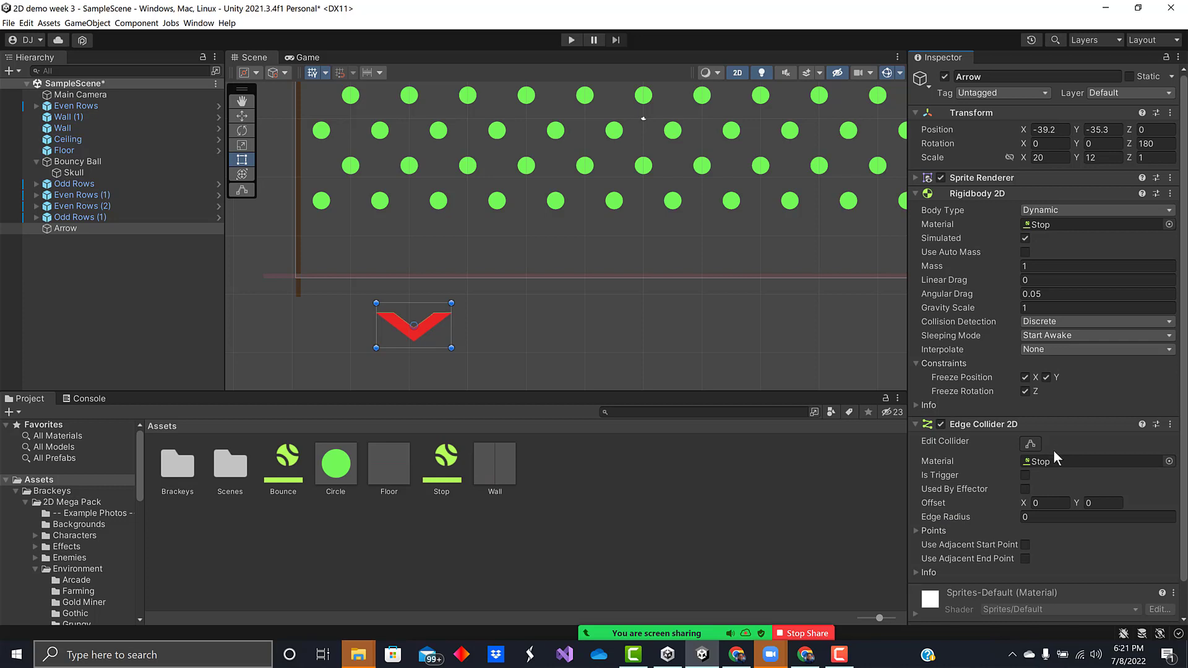
scroll(1056, 427, "down", 2)
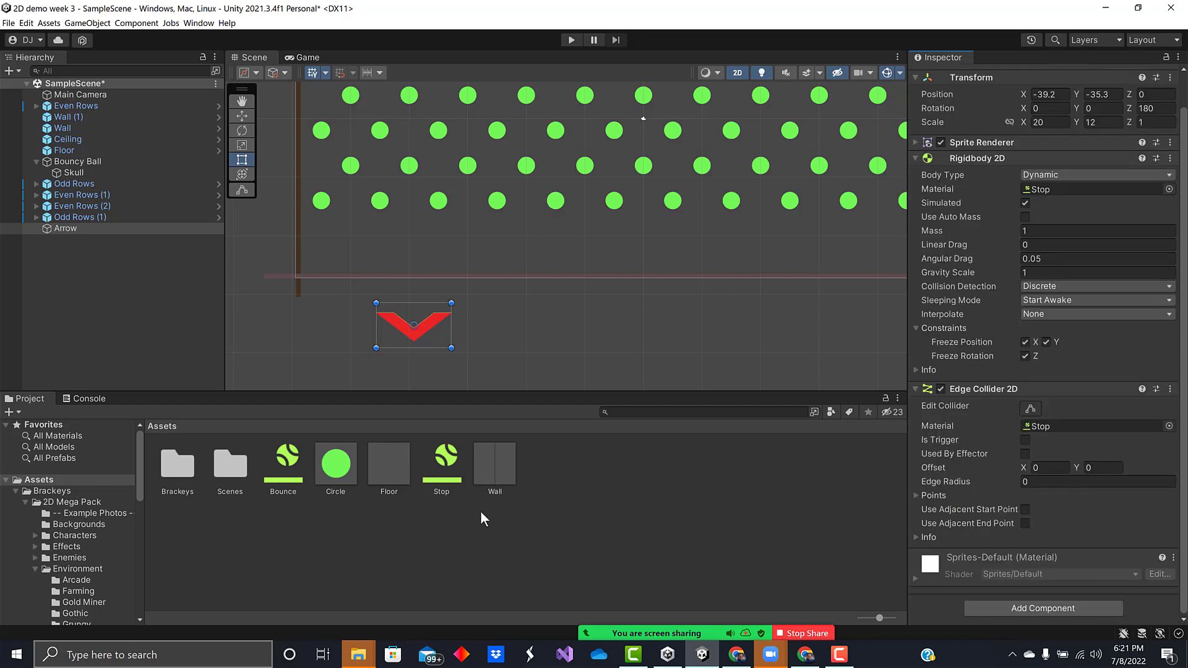
Save the Arrow as a prefab in the Assets folder and delete its original from the scene
left_click_drag(418, 332, 423, 327)
left_click_drag(68, 228, 554, 473)
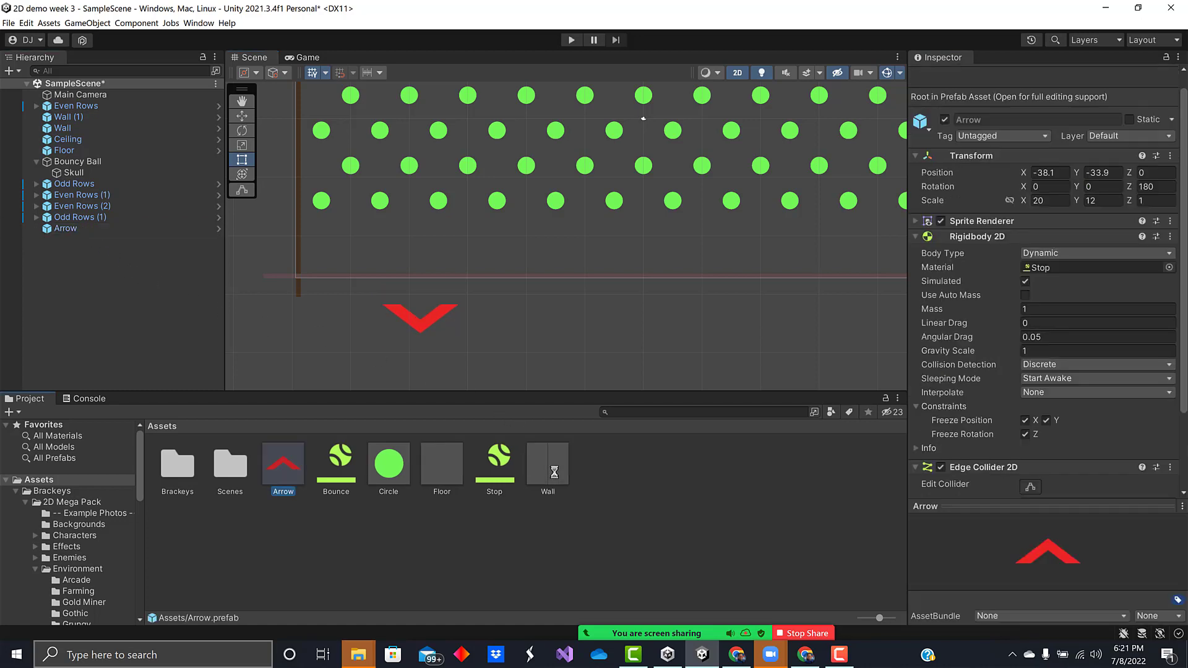
left_click(440, 314)
key("Delete")
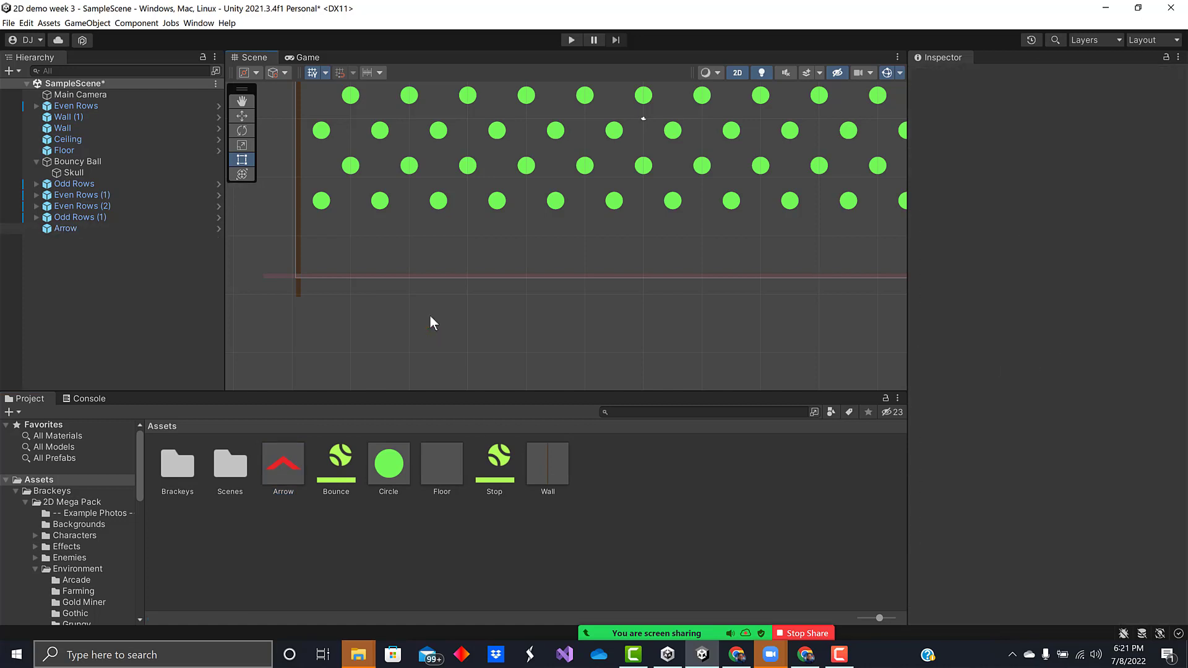
Place an Arrow prefab instance on the floor beside the left wall at about X -52.3, with its Y position set to -24
left_click(283, 472)
left_click_drag(284, 471, 338, 267)
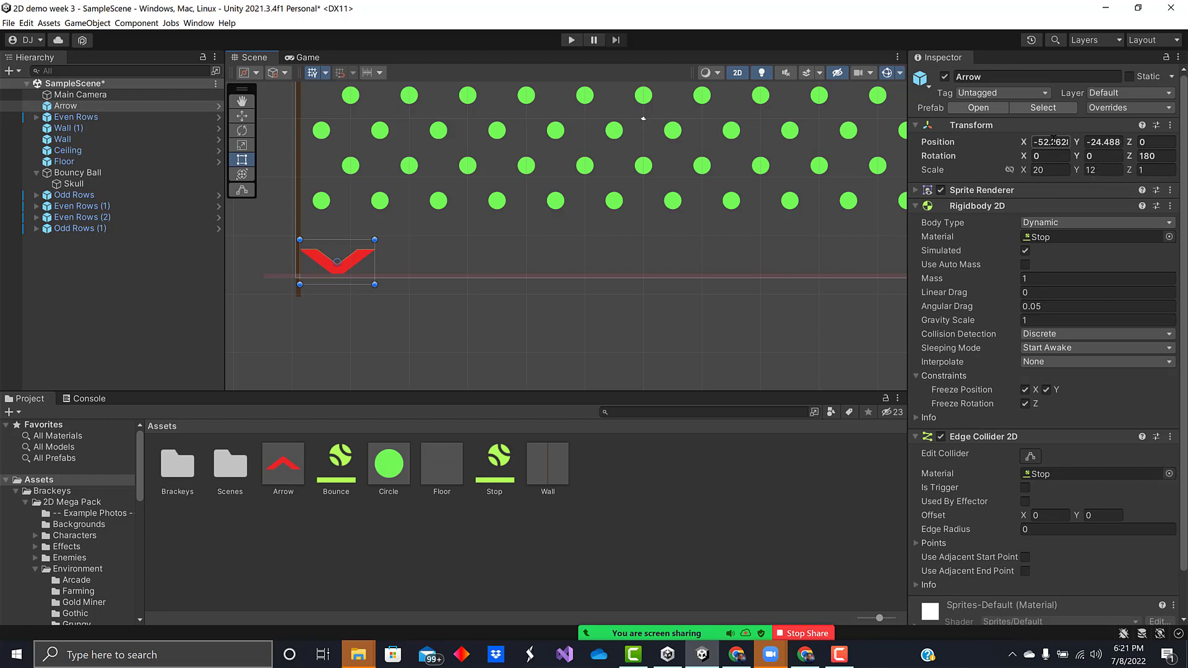
left_click(1101, 143)
left_click_drag(1102, 143, 1131, 147)
type("-24")
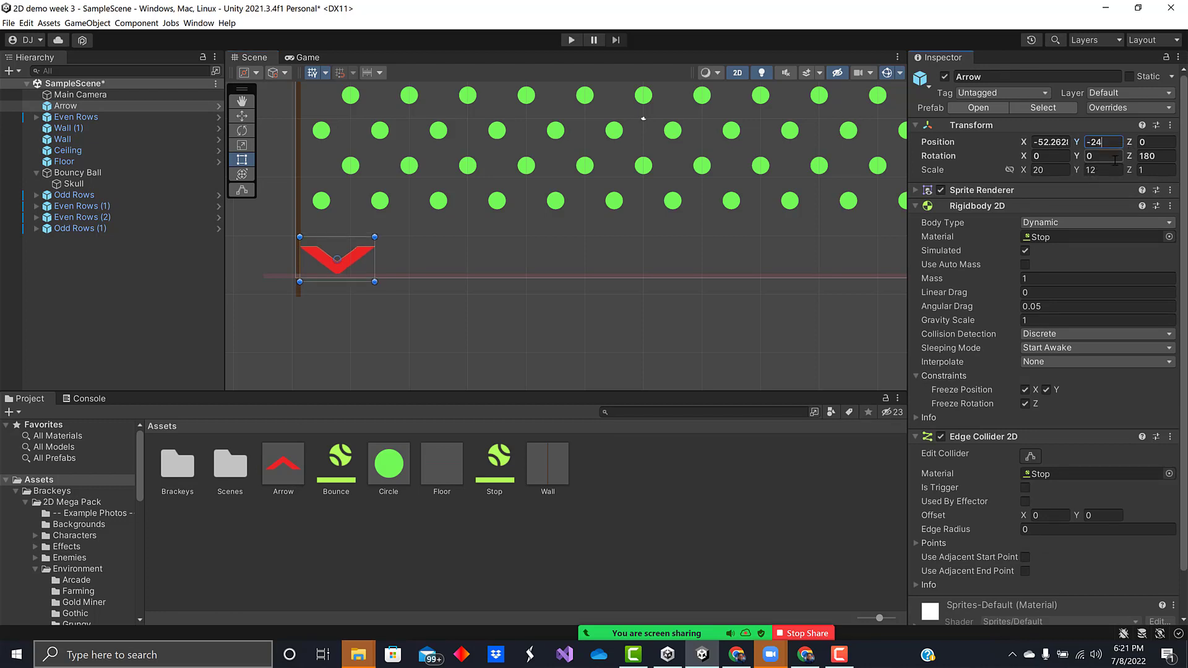
left_click(597, 349)
Add five more Arrow prefab instances side by side along the floor, ending at about X 10.7
left_click(283, 467)
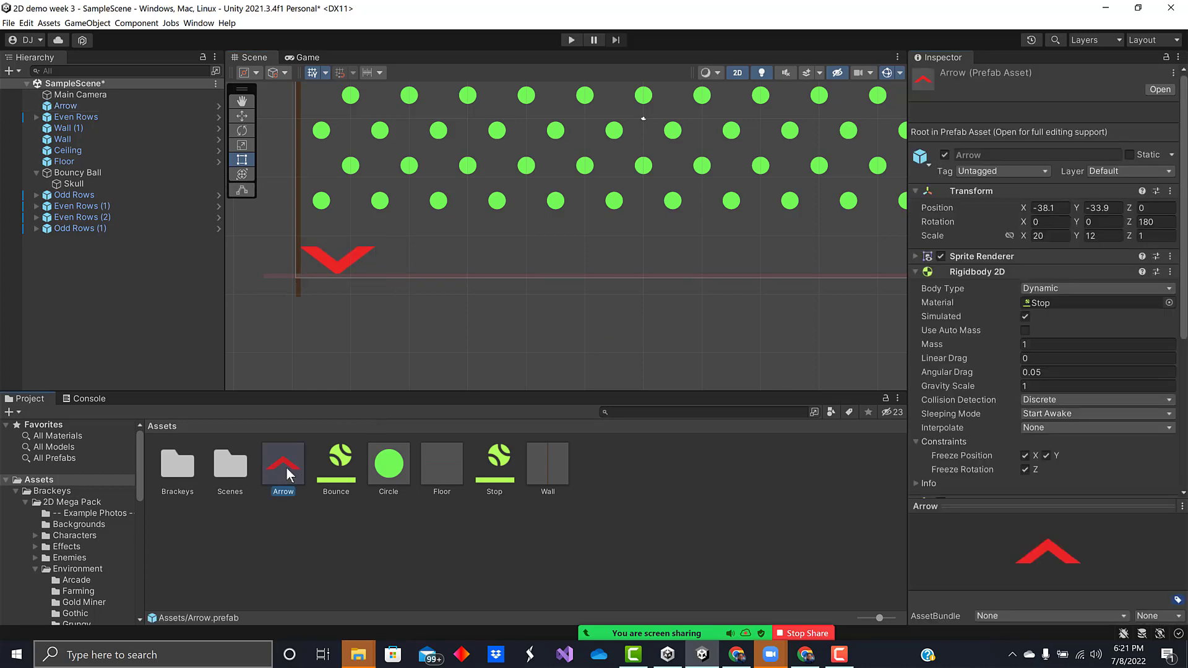
left_click_drag(287, 474, 412, 263)
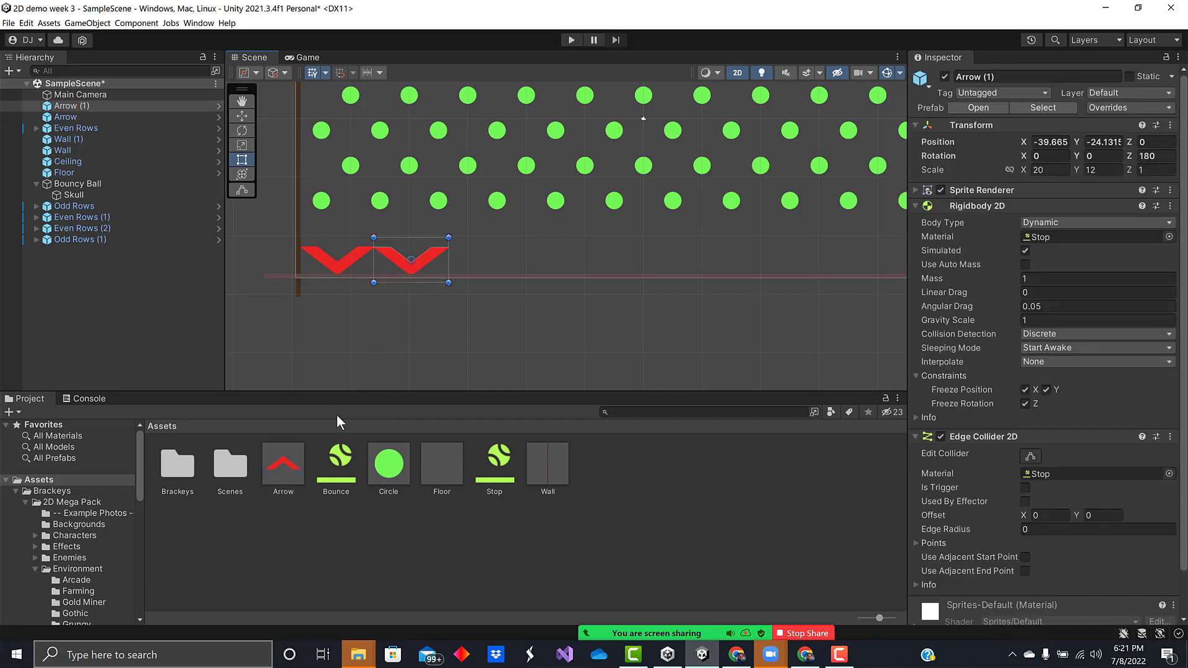
left_click_drag(292, 466, 486, 265)
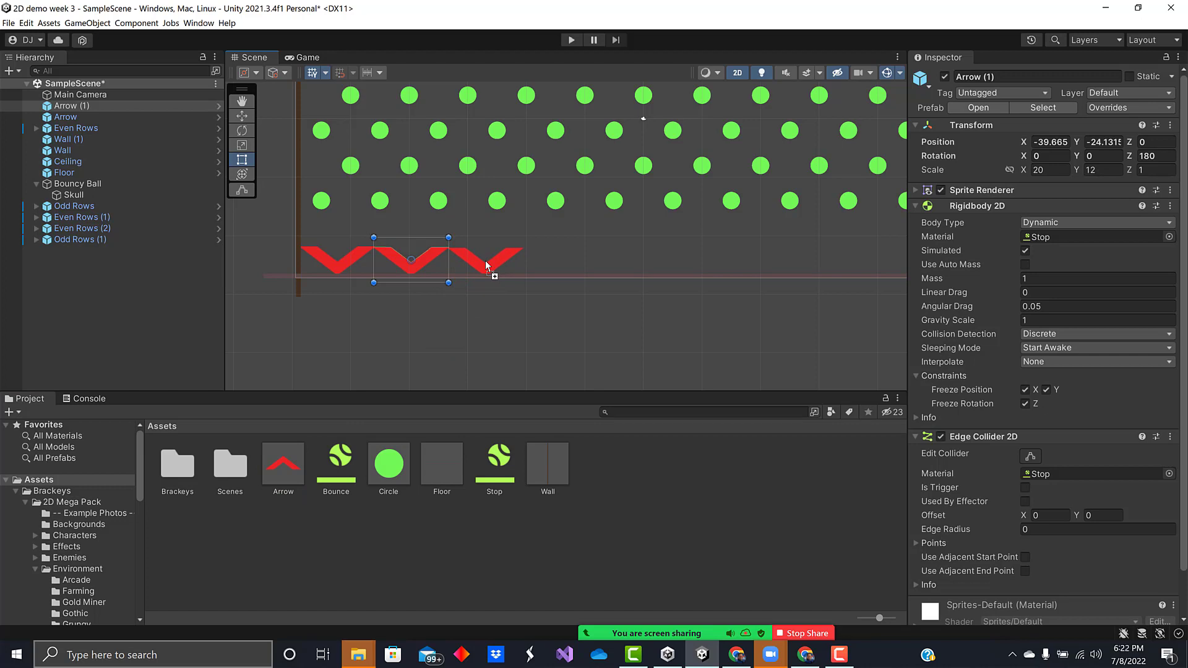
left_click_drag(486, 265, 486, 265)
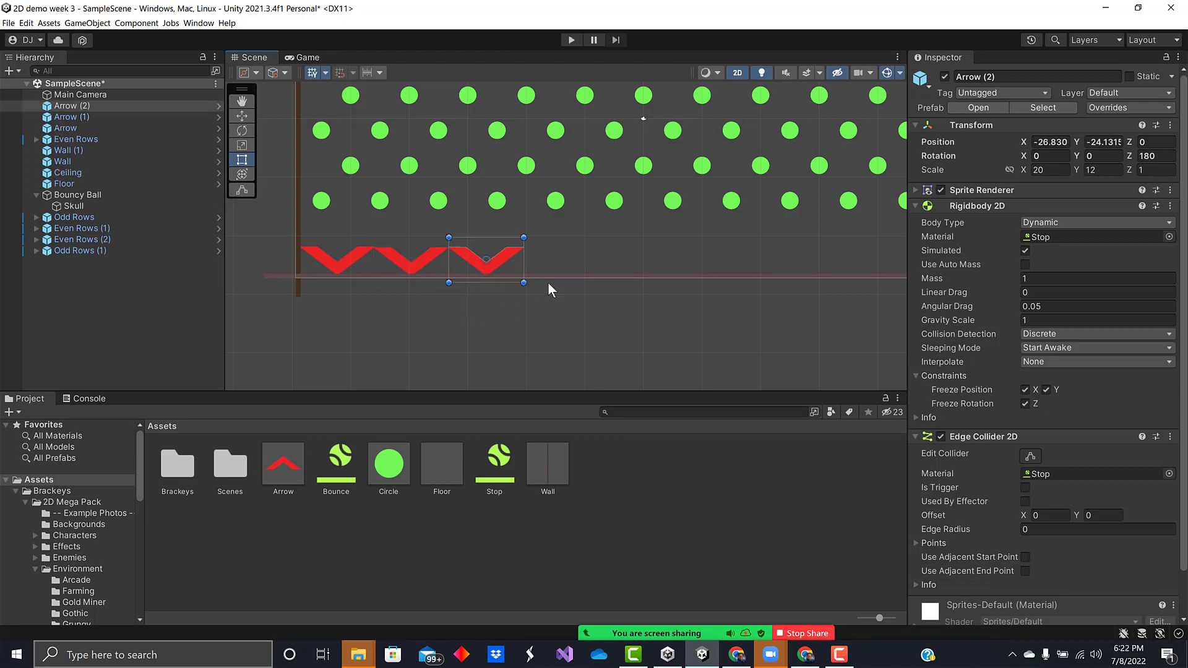
left_click_drag(287, 470, 563, 265)
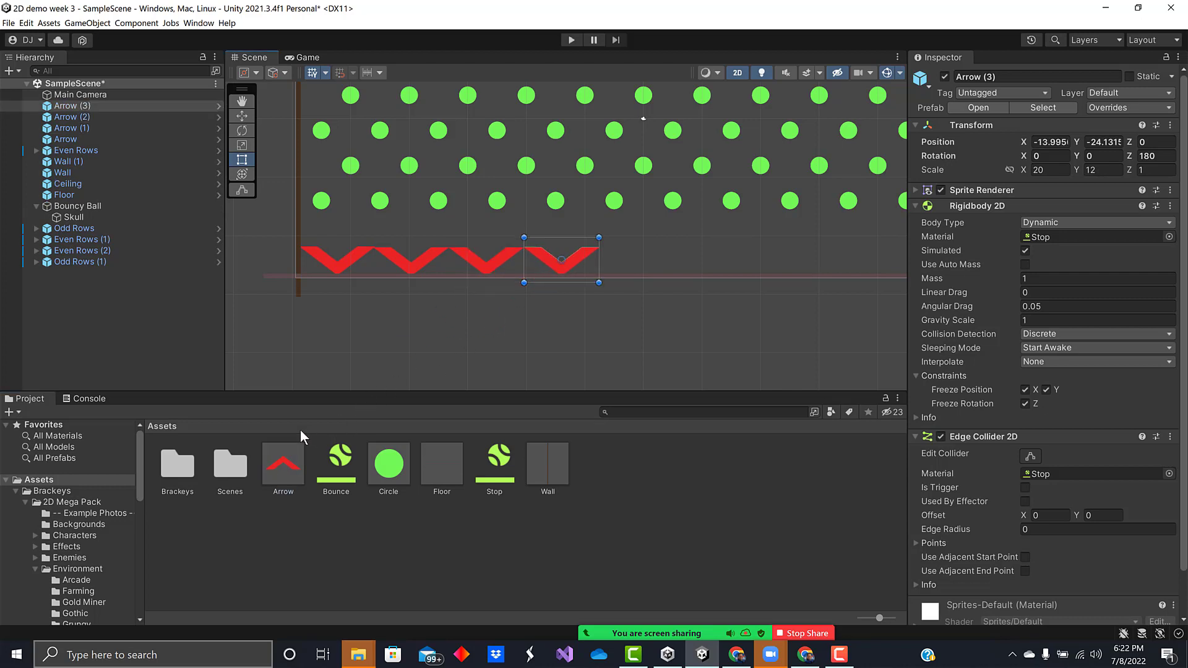
left_click_drag(285, 468, 643, 271)
middle_click_drag(725, 338, 643, 308)
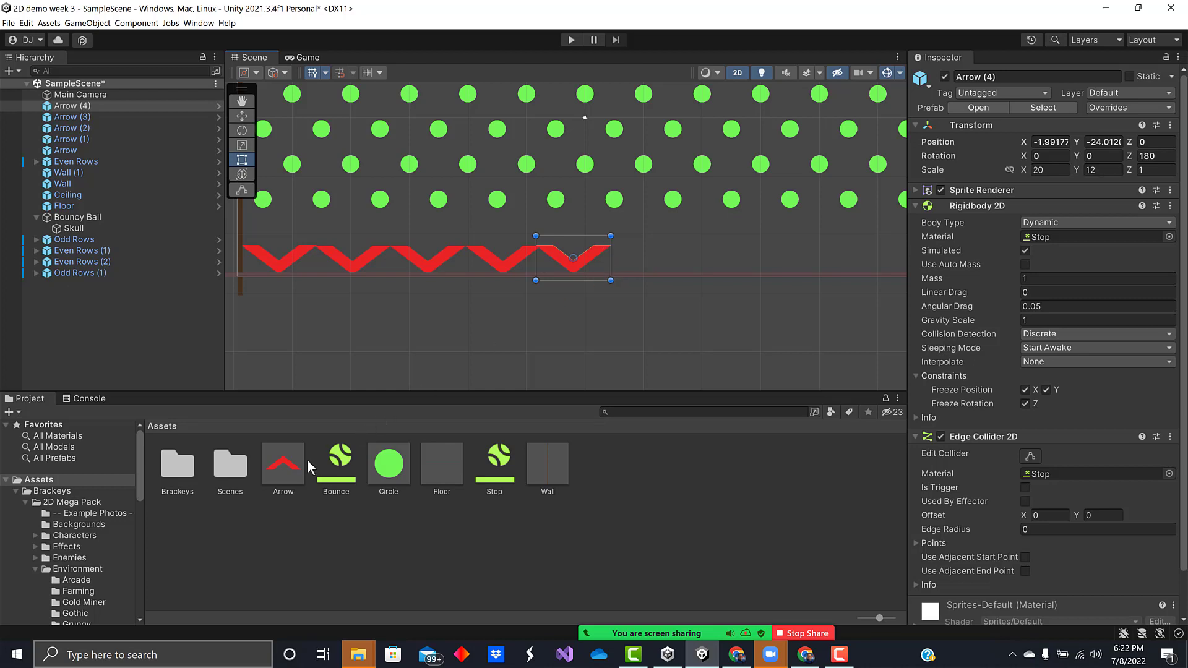
left_click_drag(288, 467, 649, 264)
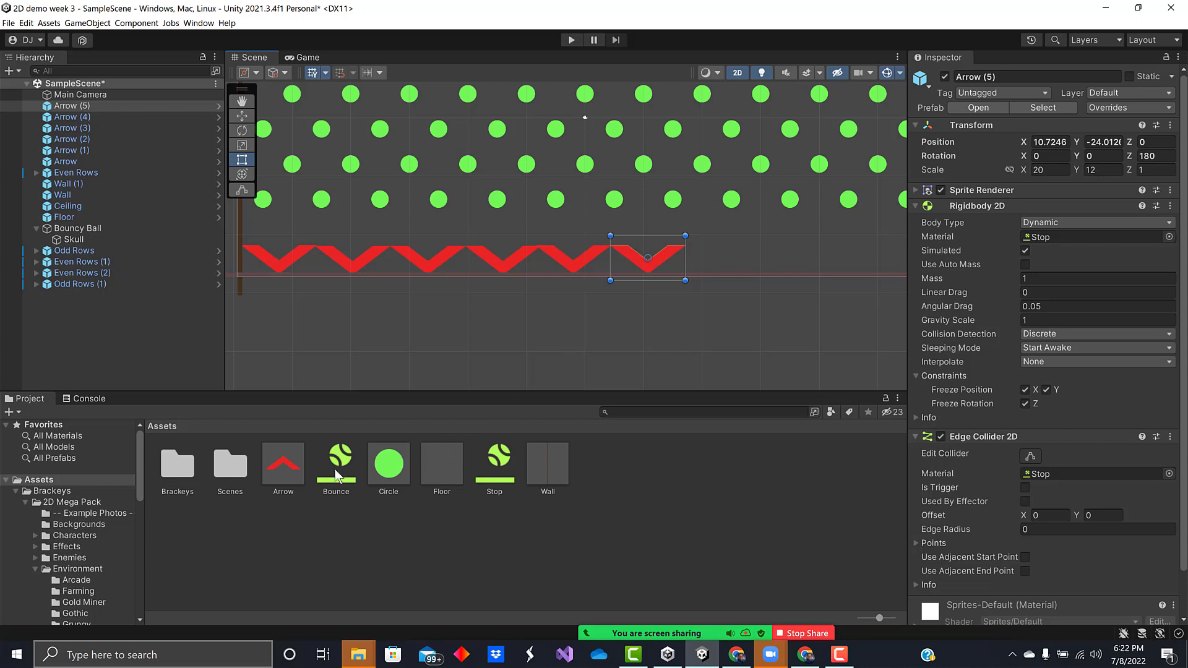
Set the Arrow prefab's X scale to 30
left_click(289, 470)
left_click(1090, 236)
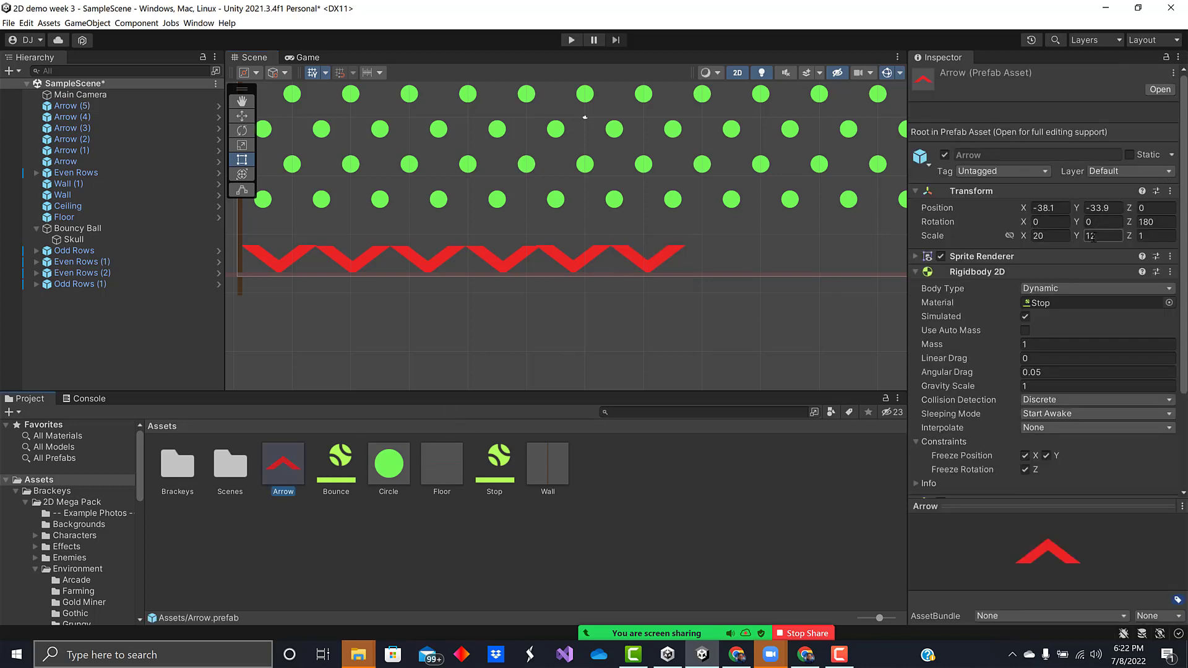
left_click(1046, 235)
left_click(846, 339)
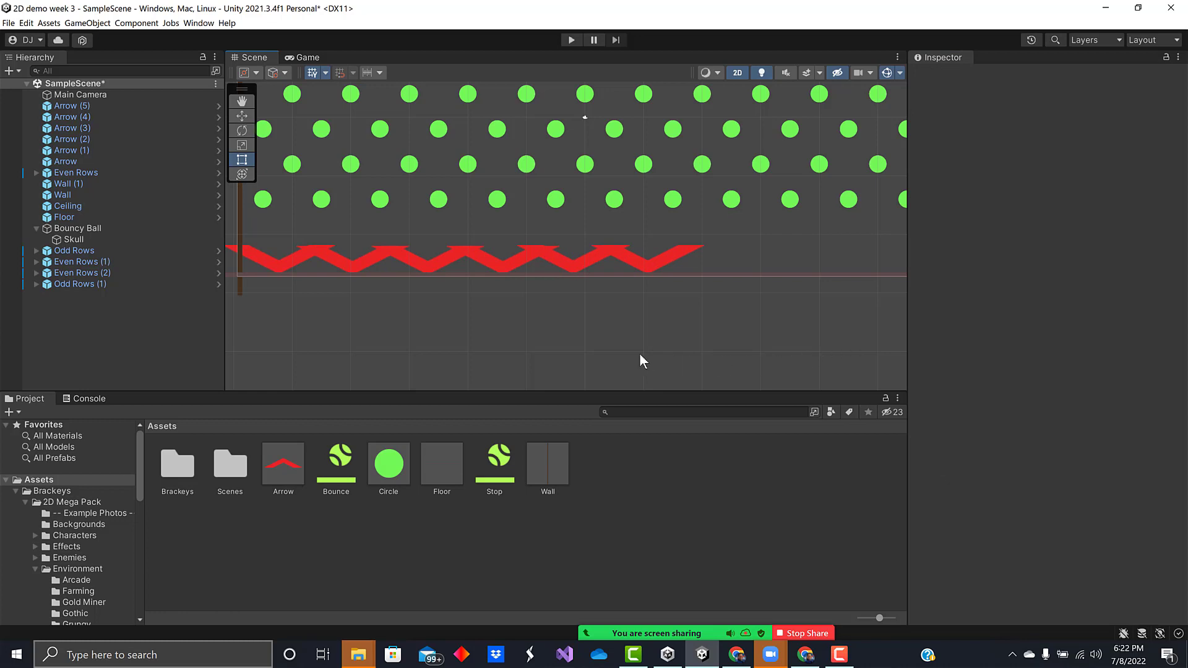
middle_click_drag(639, 361, 715, 357)
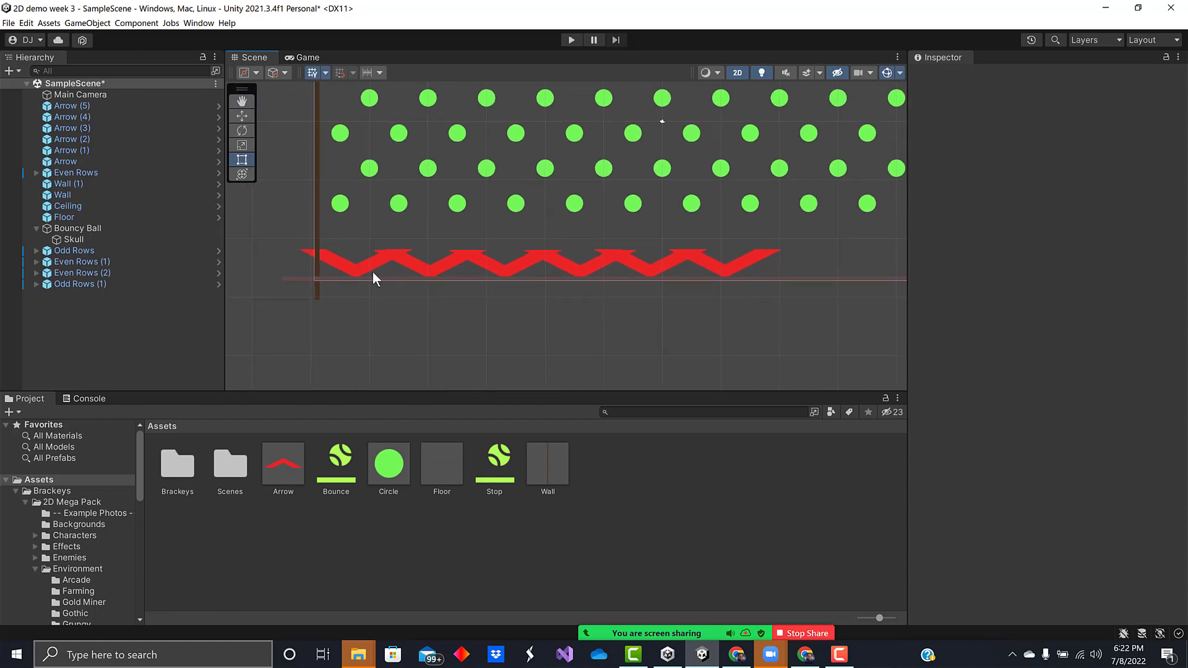
Line up Arrow and Arrow (1) edge to edge from the left wall at about X -49.2 and -30.4, and set both Y positions to -24
left_click_drag(365, 269, 491, 267)
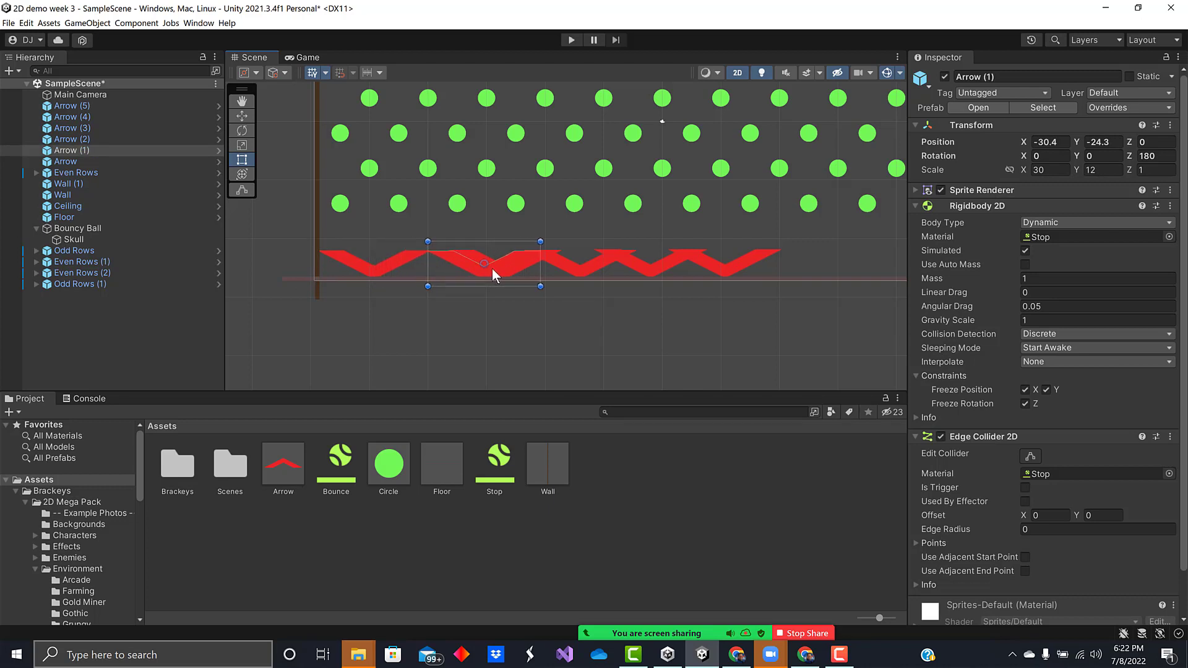
left_click(402, 263)
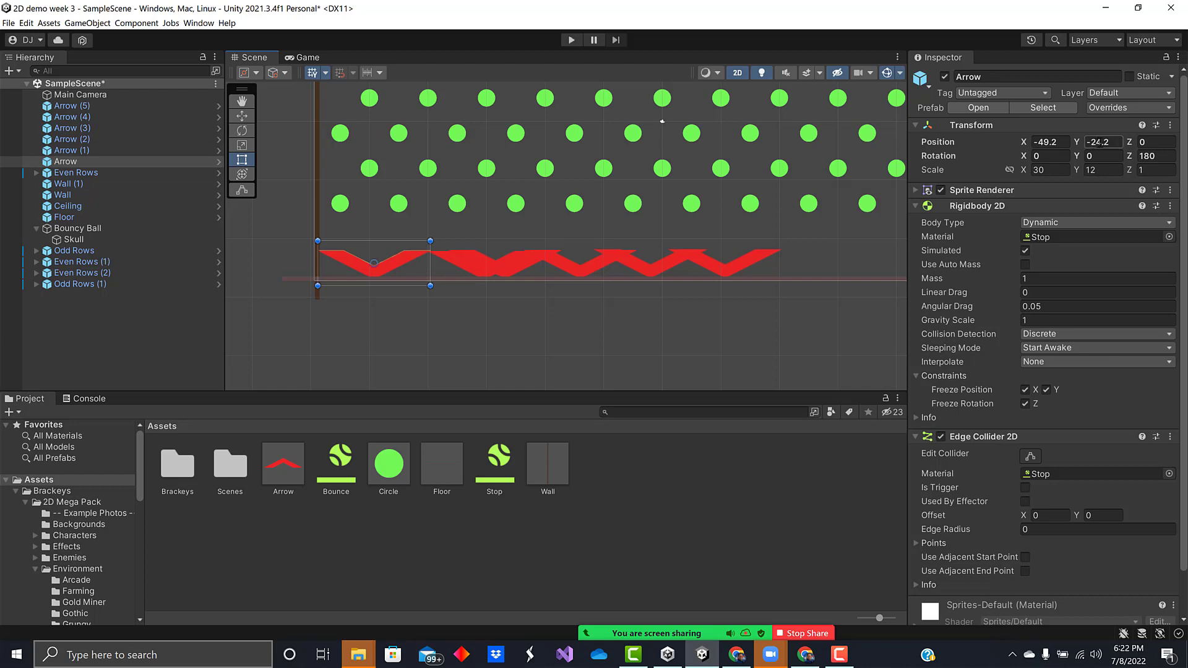
left_click_drag(1100, 142, 1120, 144)
key("BackSpace")
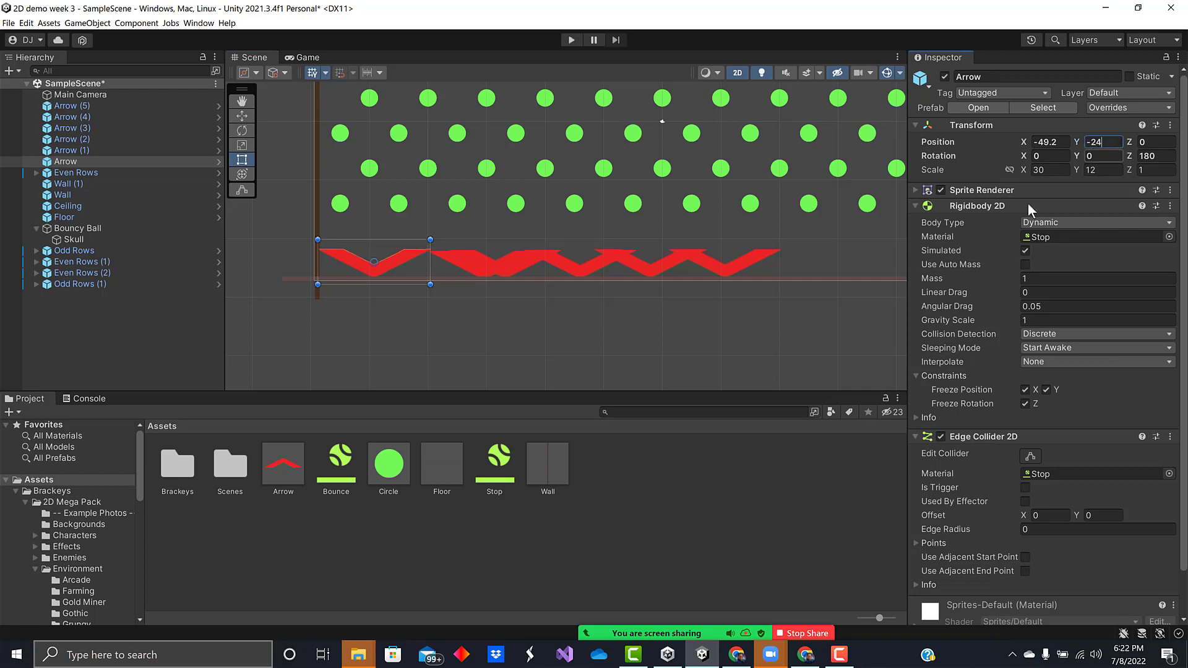
left_click(80, 151)
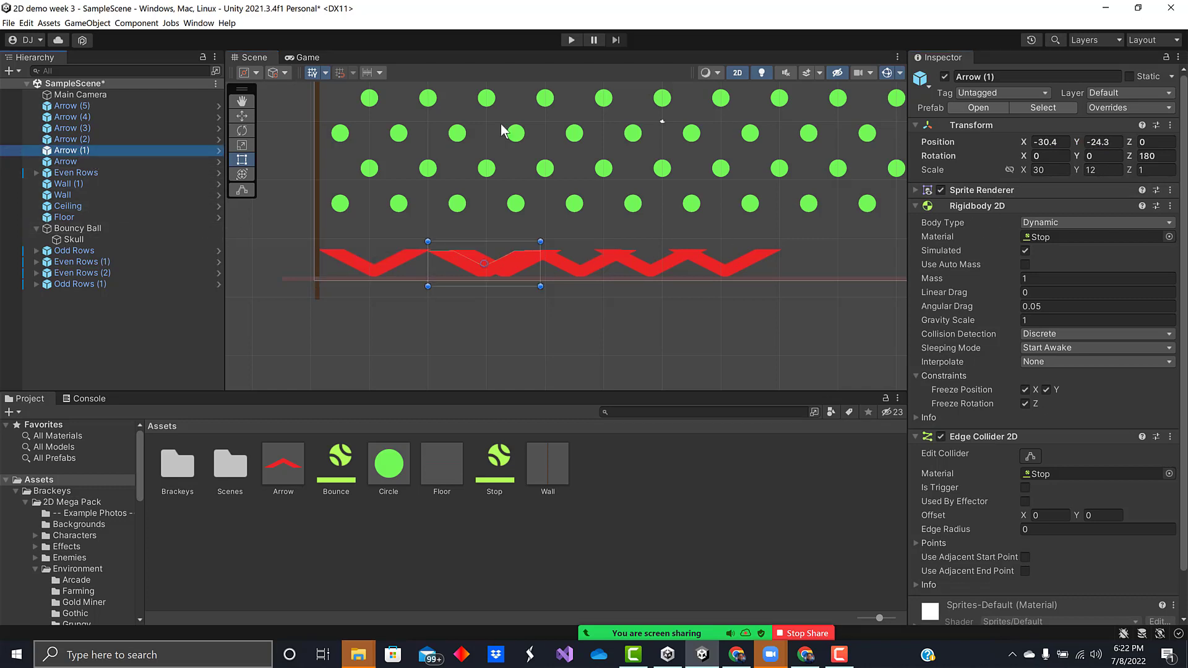
left_click(1115, 143)
key("BackSpace")
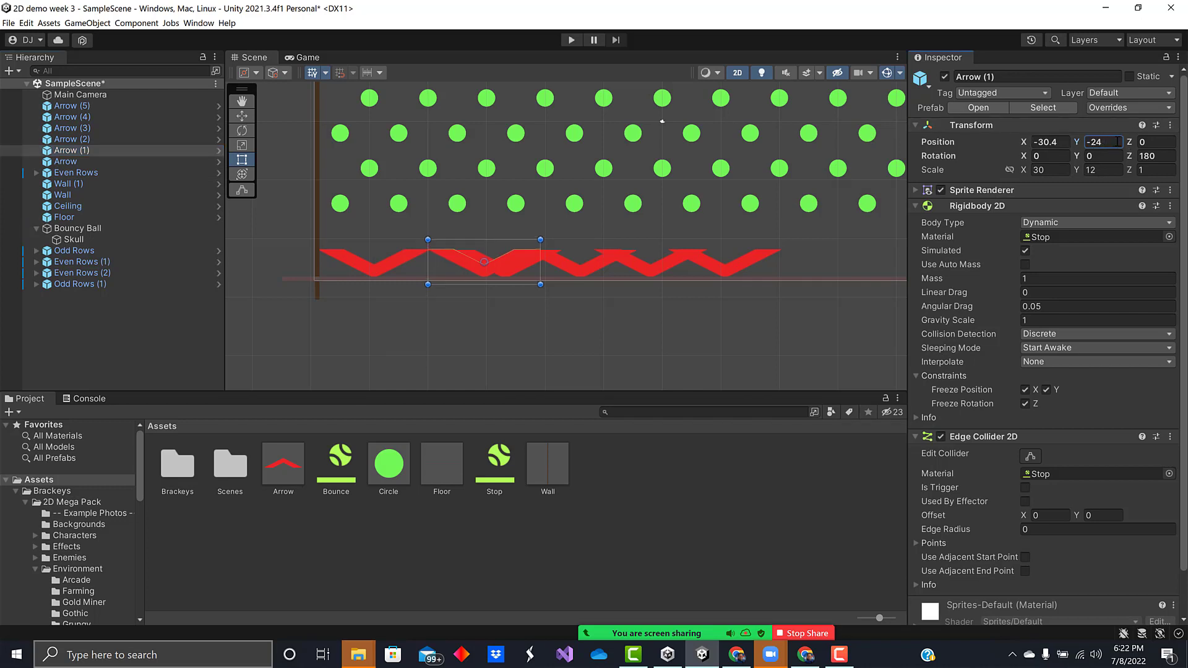
Set Arrow (2)'s Y position to -24 and deselect it
left_click(87, 137)
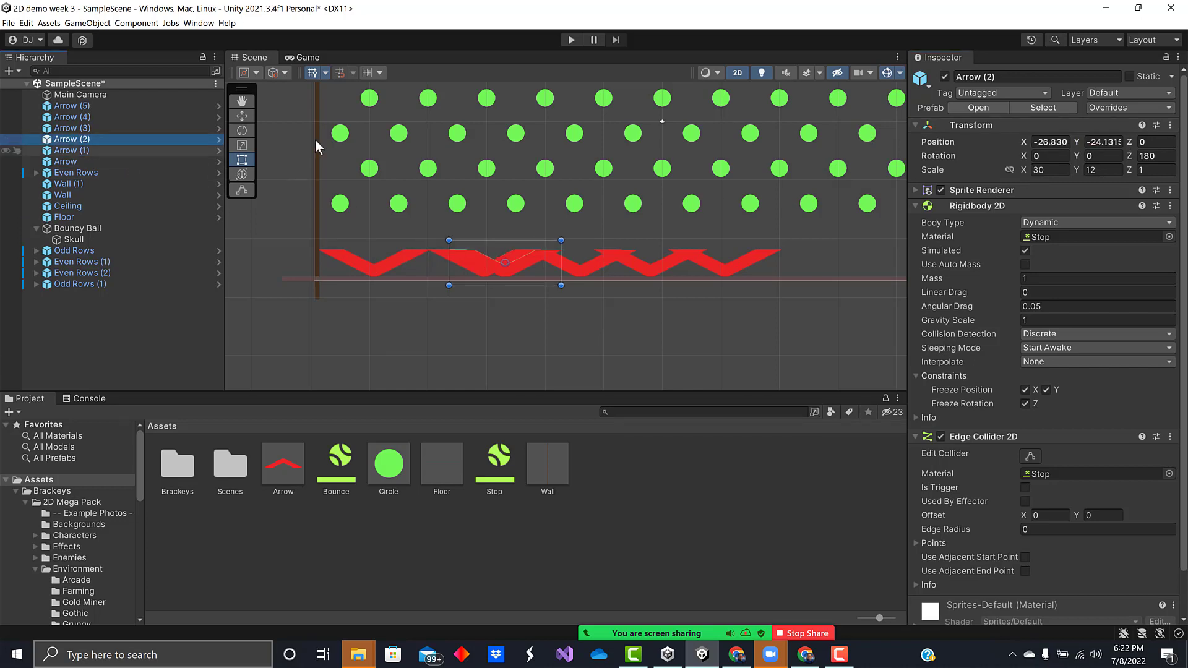
left_click(1100, 141)
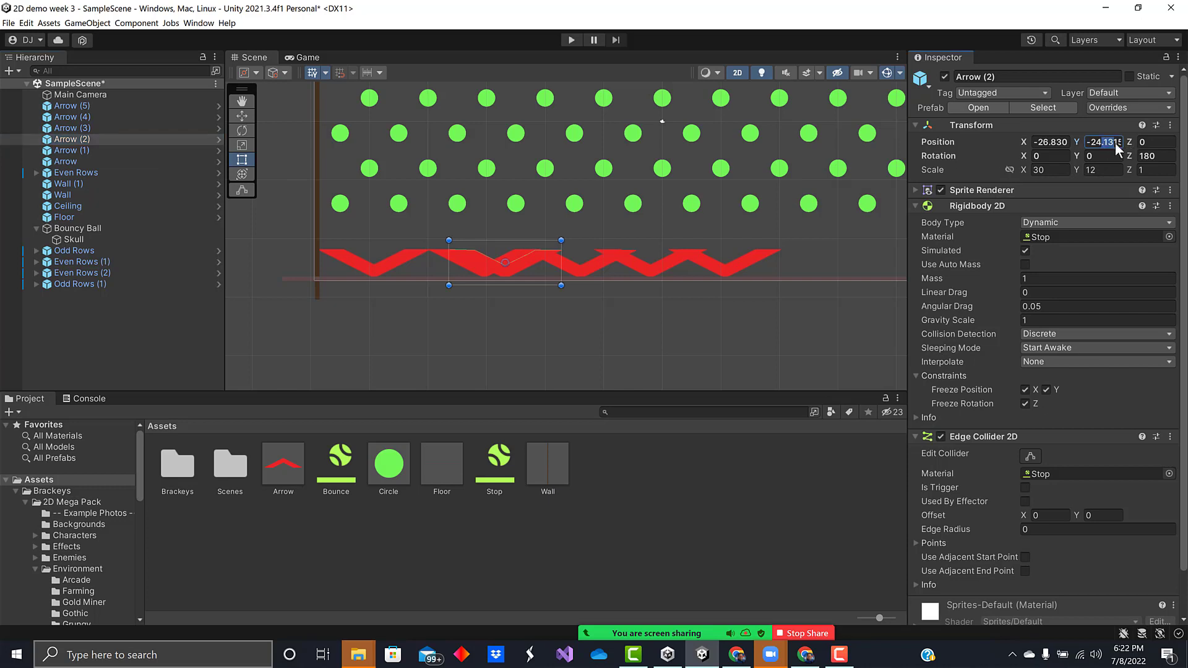
type("-24")
left_click(612, 328)
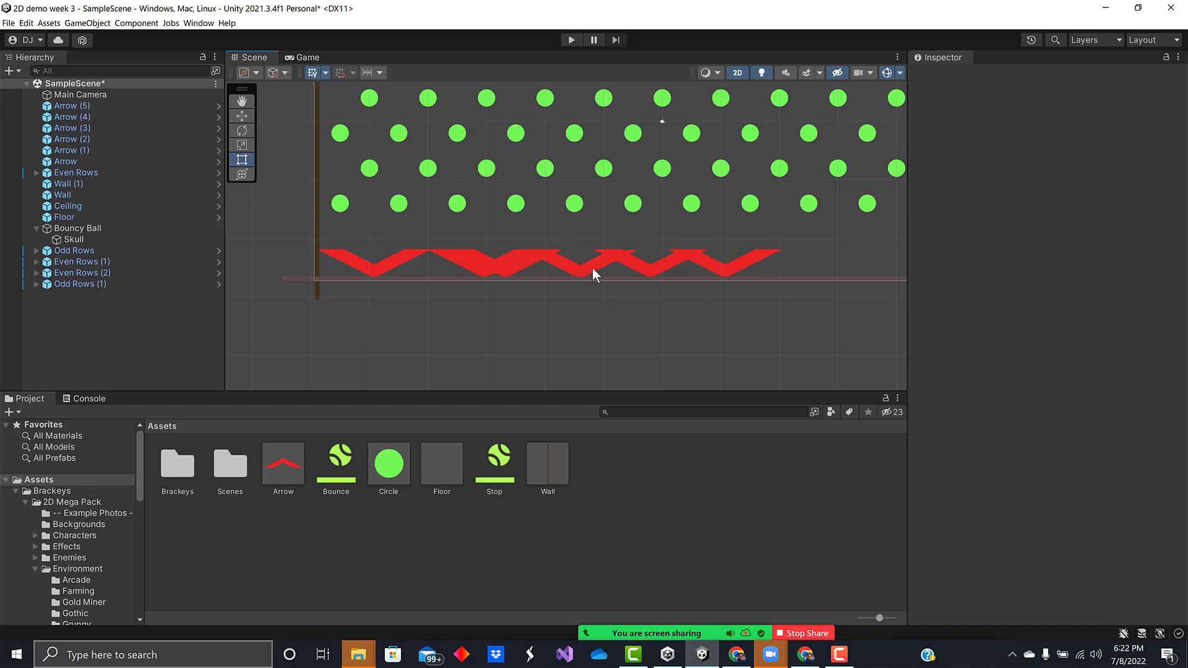
Move Arrow (3), Arrow (4) and Arrow (5) out of the overlapping row to the empty area below the floor
left_click_drag(591, 274, 654, 330)
left_click_drag(578, 279, 664, 363)
left_click_drag(652, 269, 792, 361)
left_click_drag(730, 265, 620, 328)
left_click(715, 268)
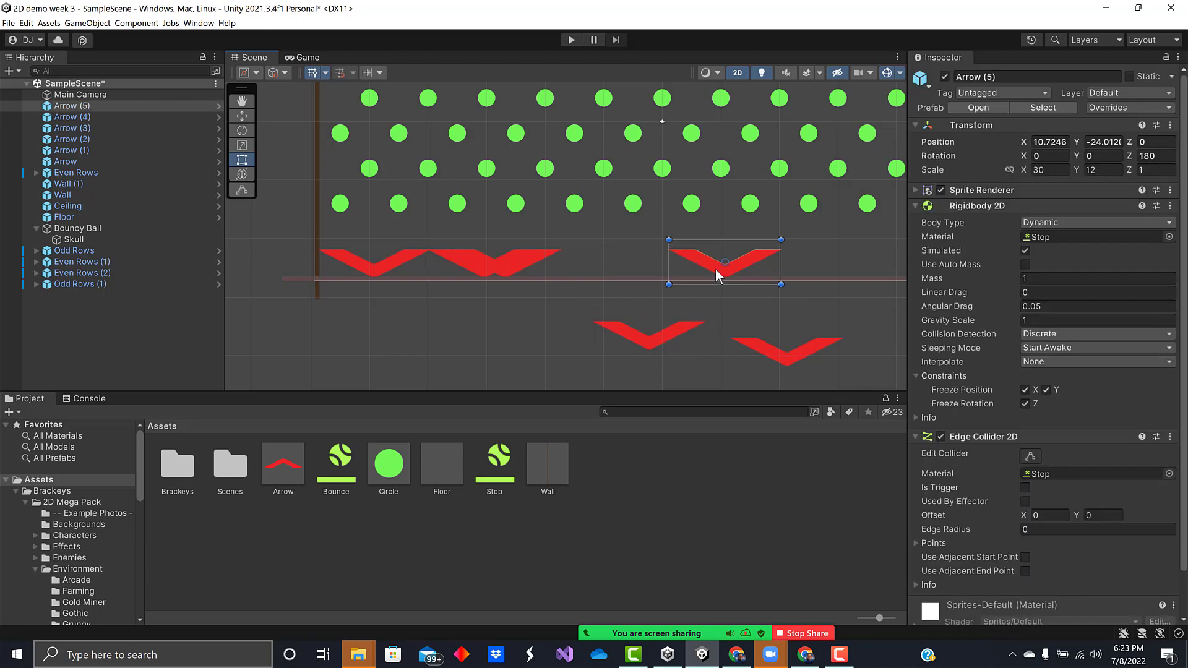
left_click_drag(715, 269, 547, 331)
Move Arrow (2) edge to edge with Arrow (1) at about X -11.3 and set its Y position to -24
left_click(518, 270)
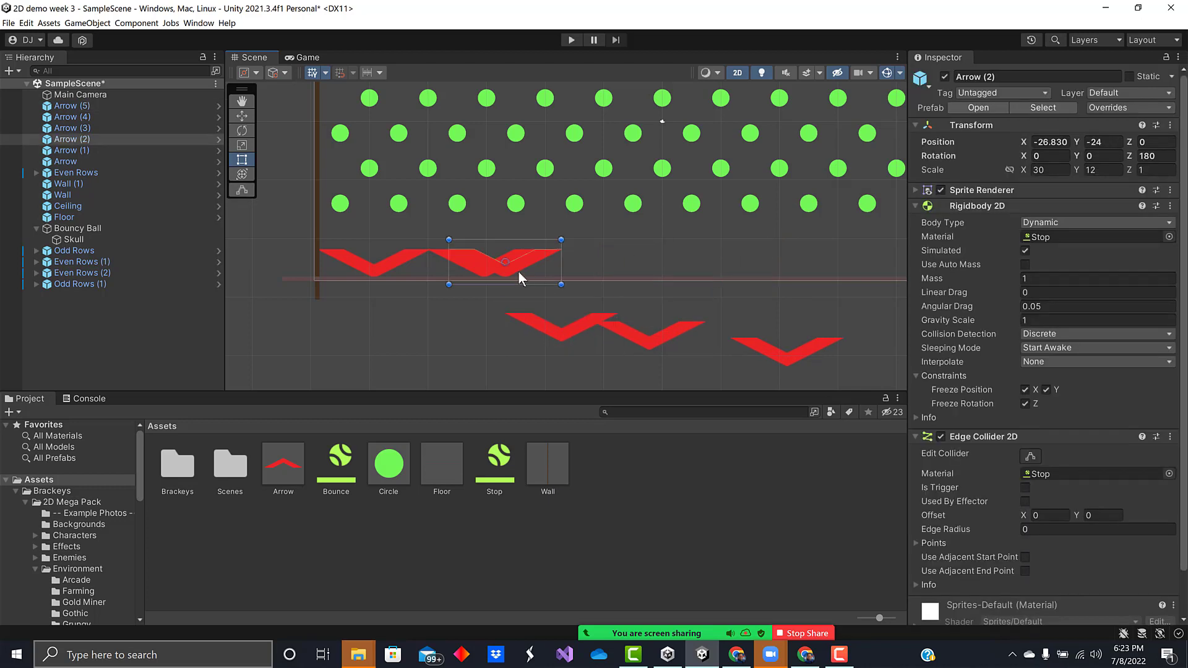
left_click_drag(518, 270, 611, 271)
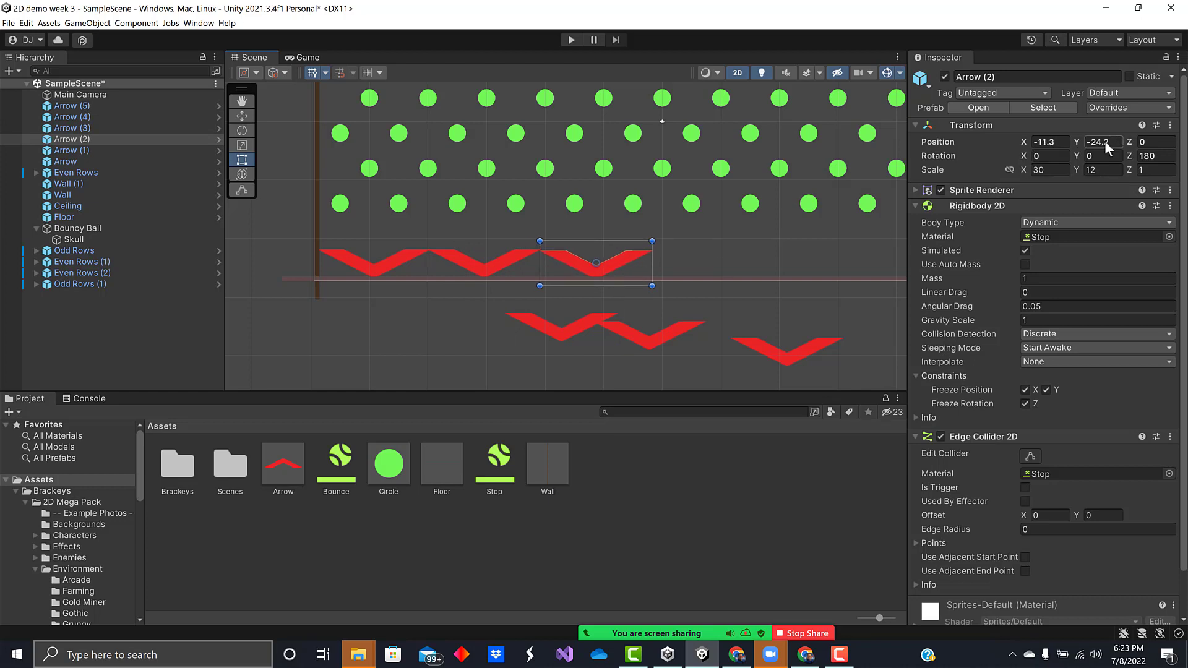
left_click_drag(1105, 141, 1119, 145)
key("BackSpace")
Move the three arrows below the floor into the row, with Arrow (5) at about X 7.6 and Arrow (4) at about X 47.4 by the right wall
middle_click_drag(748, 337, 489, 318)
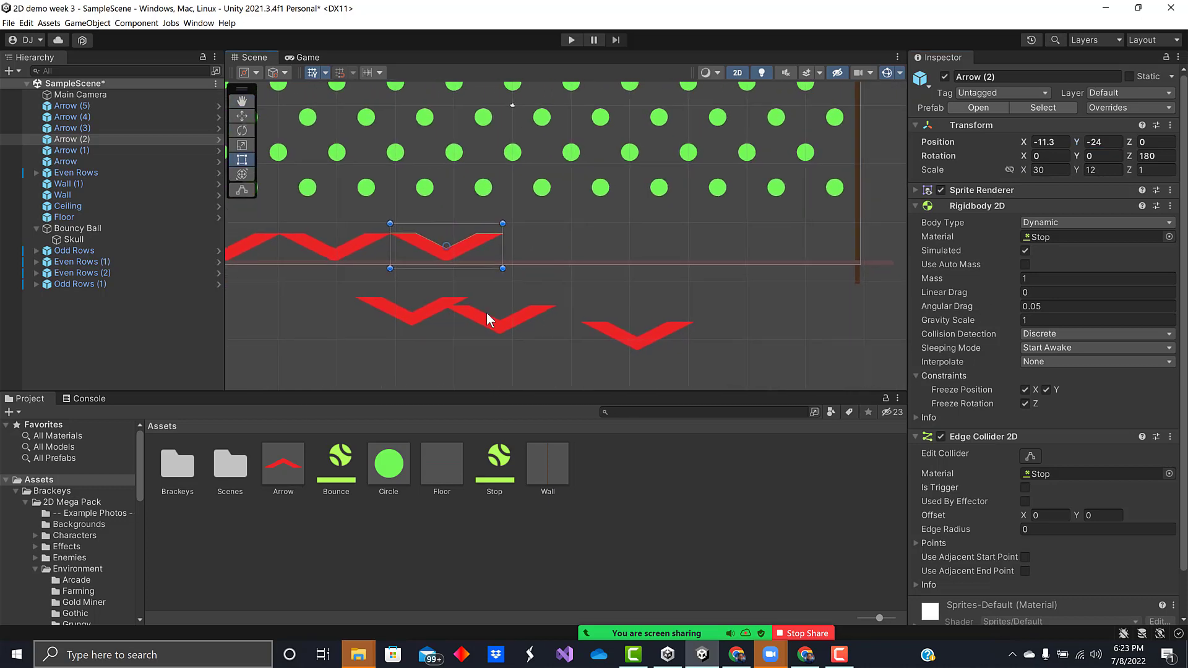
left_click_drag(422, 315, 566, 254)
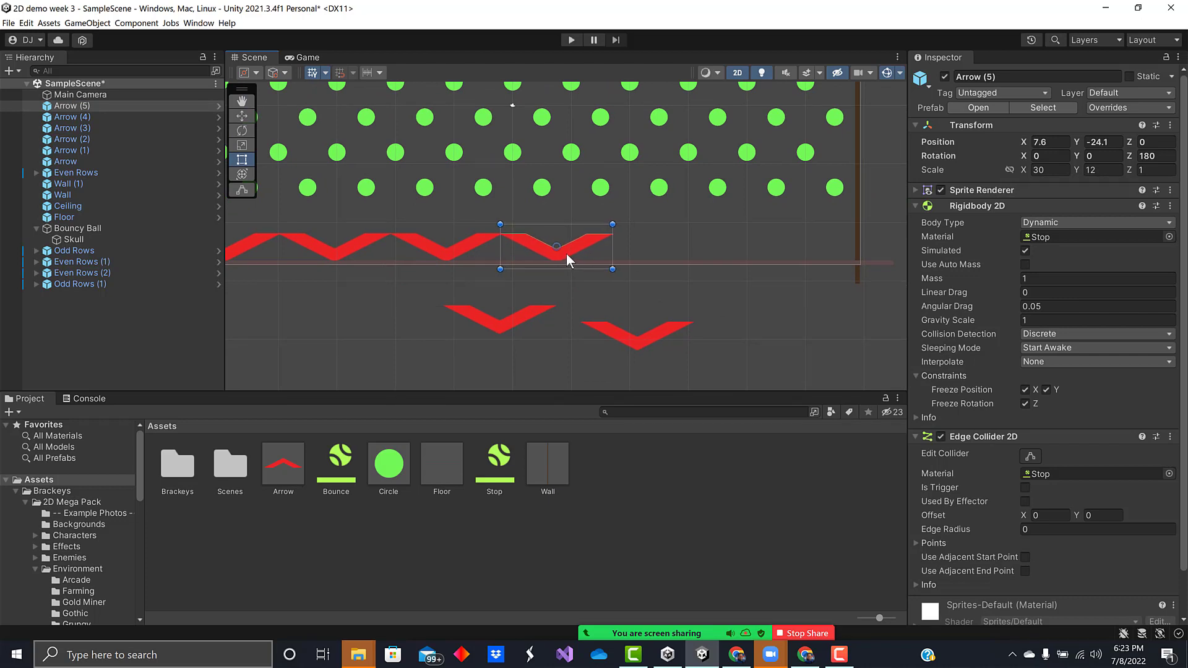
left_click_drag(520, 320, 671, 260)
left_click_drag(643, 345, 793, 257)
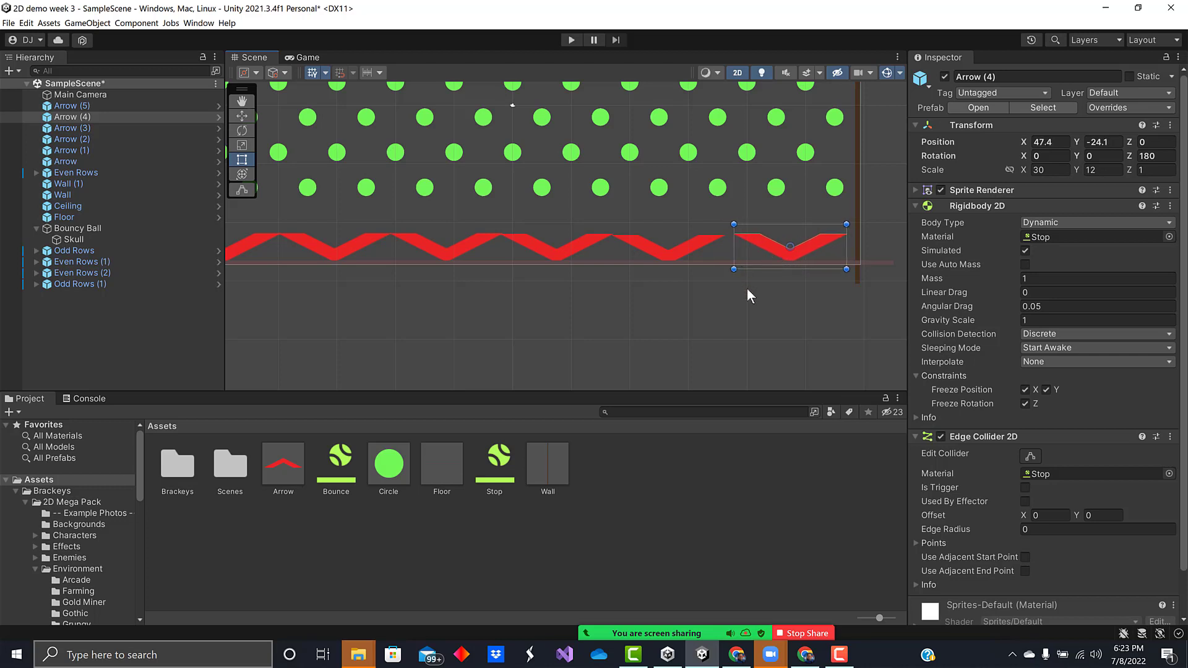
Set the Arrow prefab's X scale to 25
left_click(286, 464)
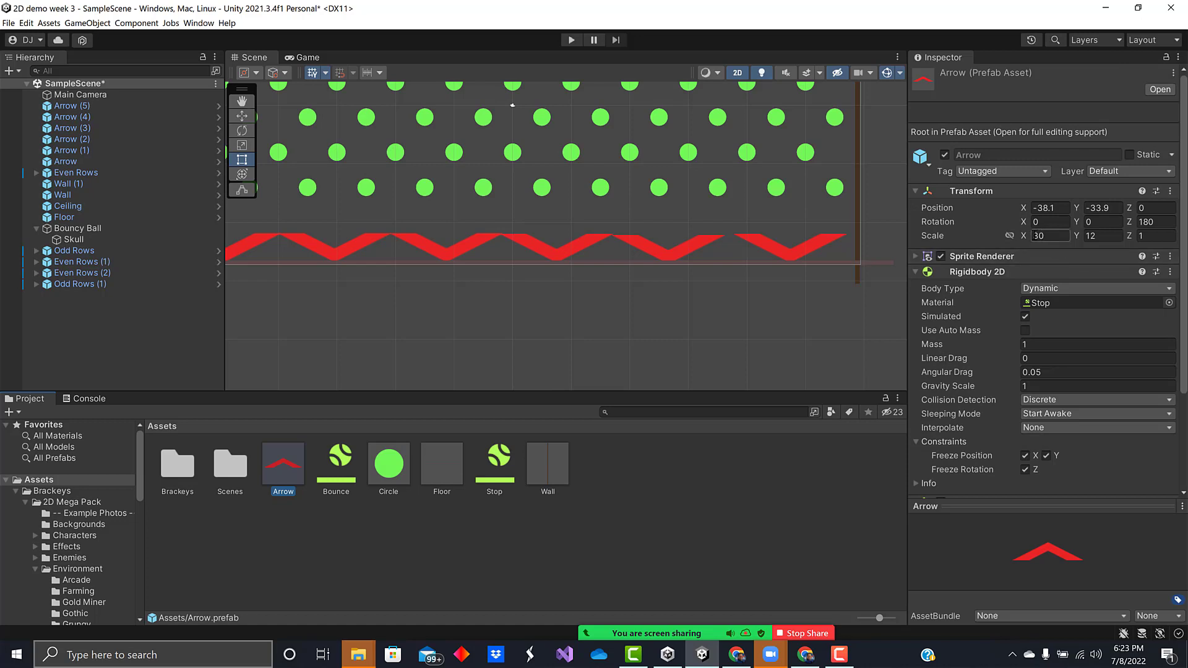
left_click(1048, 235)
type("1")
key("BackSpace")
type("25")
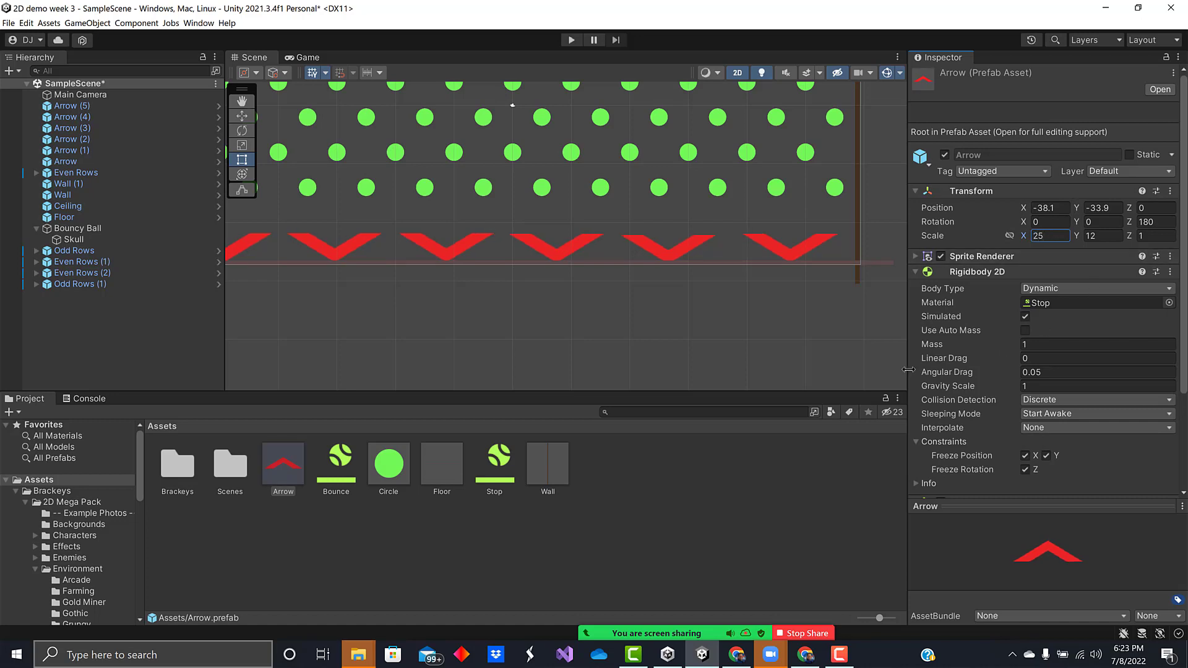
Move the first Arrow up against the left wall, at about X -50.5
middle_click_drag(732, 335, 819, 339)
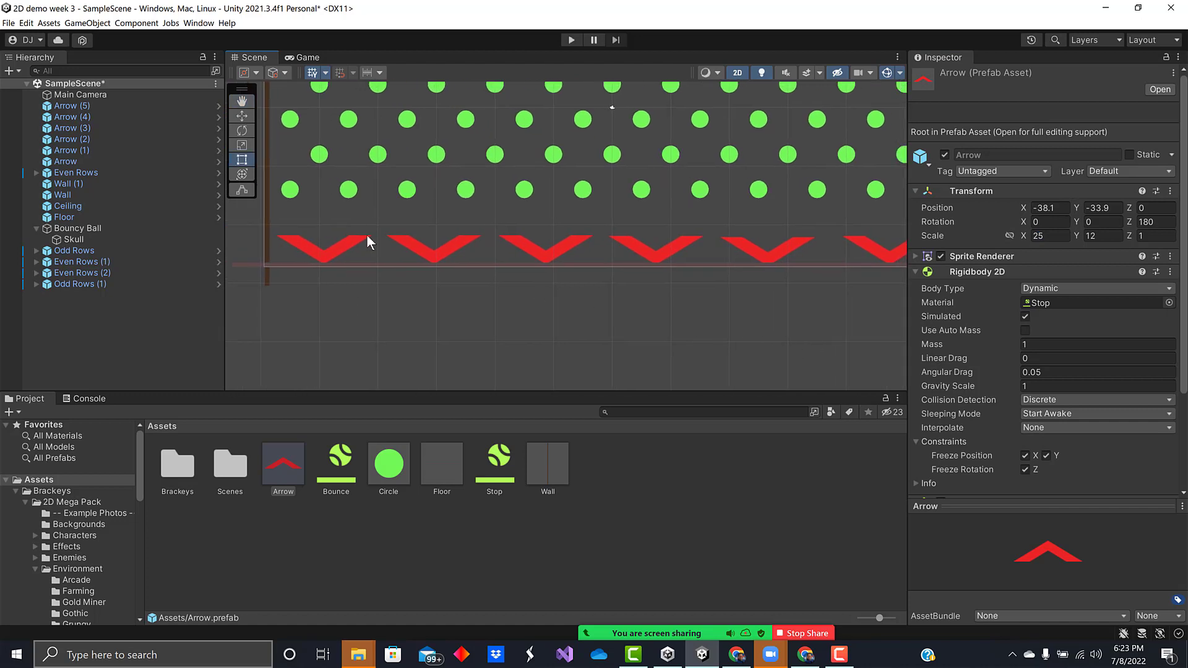
left_click(295, 242)
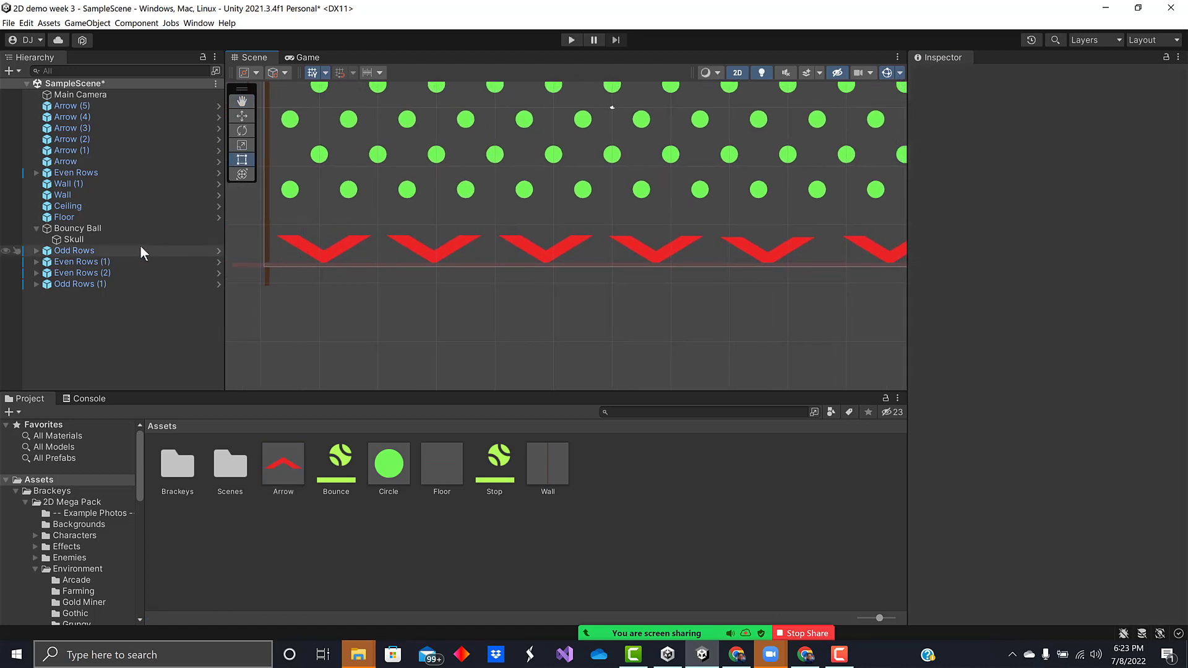
left_click(73, 163)
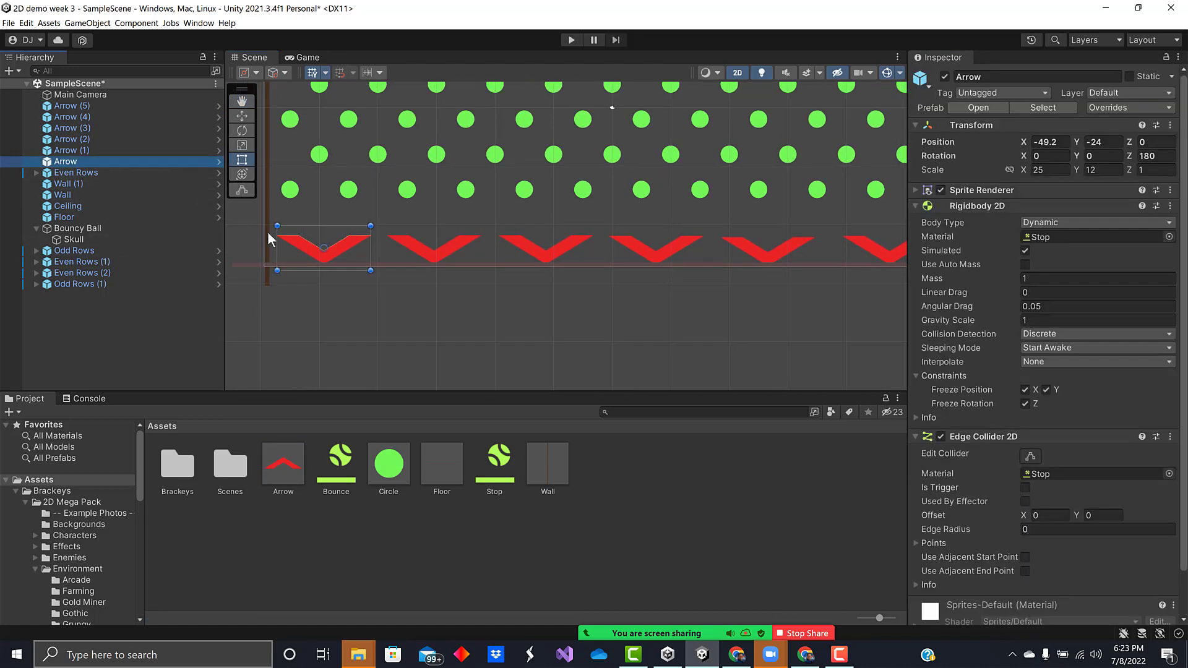
left_click_drag(322, 259, 312, 260)
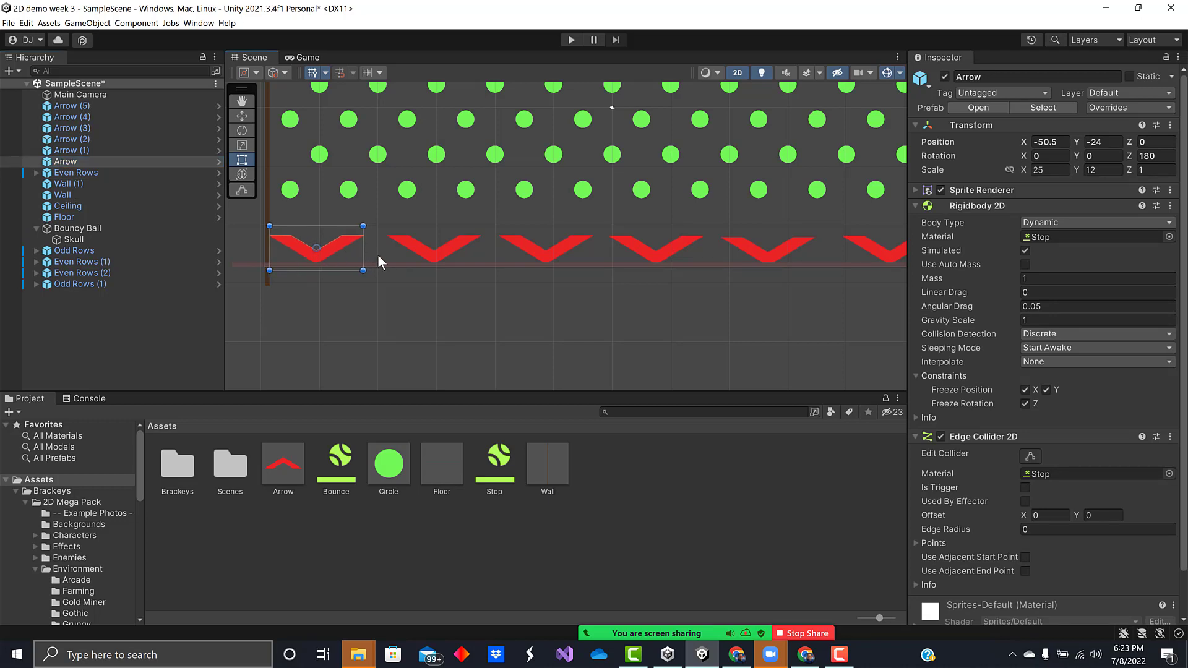
Close the gaps by moving Arrow (1) to about X -34.8 and Arrow (2) to about X -19.5, edge to edge, using the Move tool
left_click(243, 118)
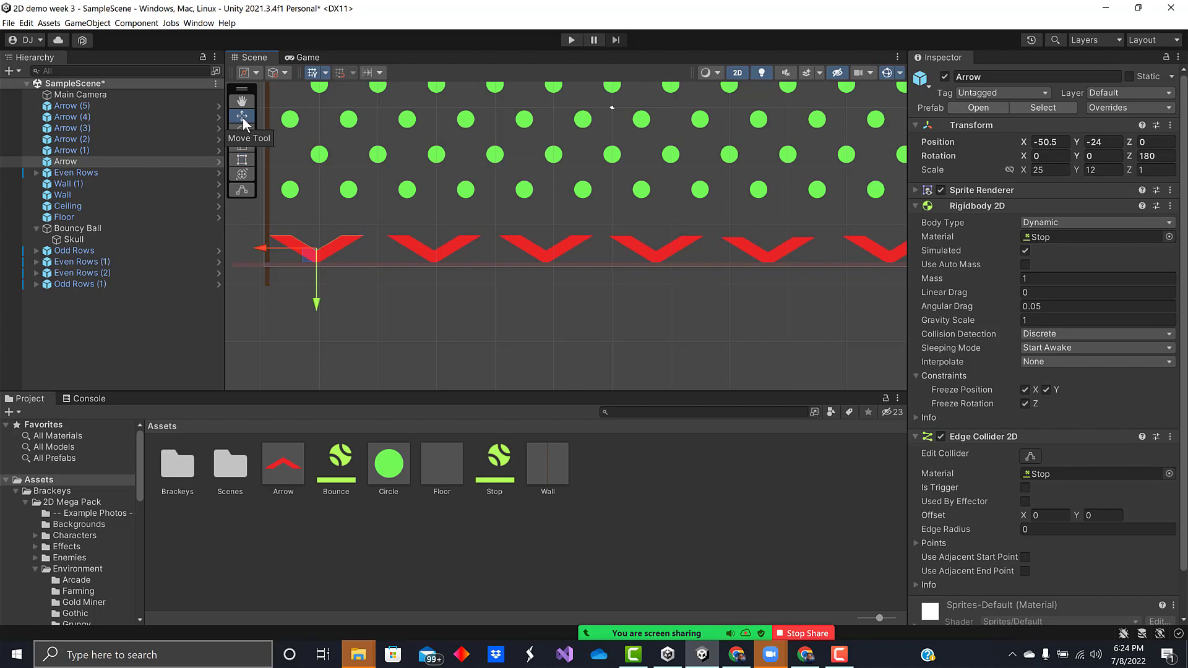
left_click(422, 258)
left_click_drag(405, 256, 379, 256)
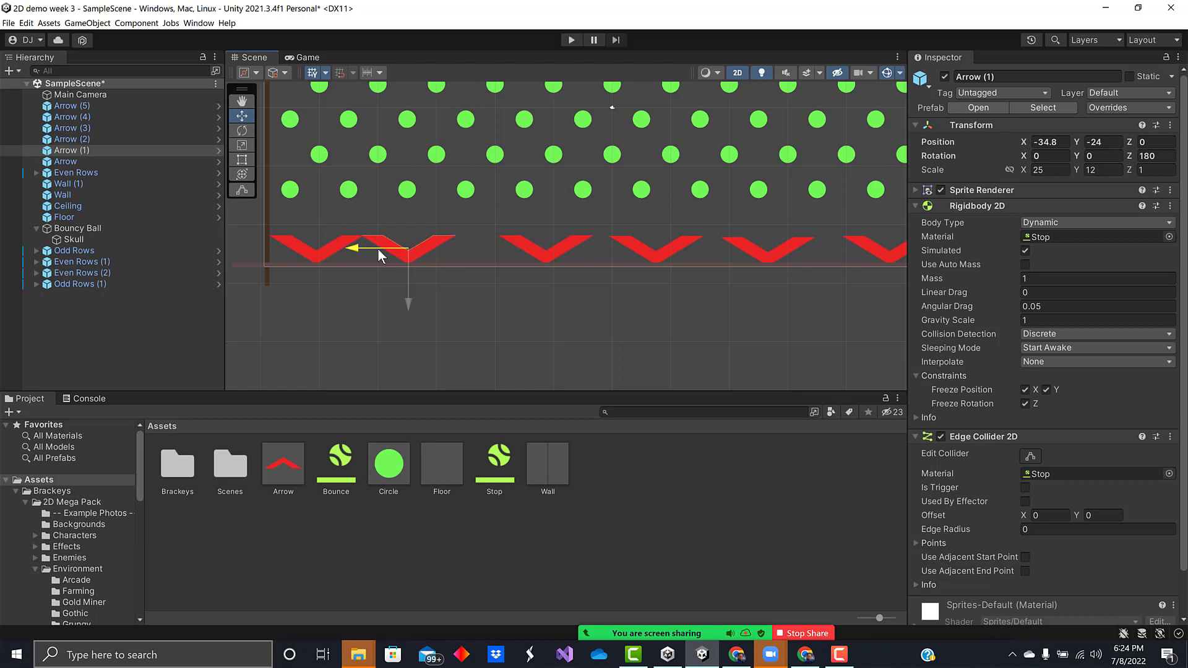
left_click(520, 247)
left_click_drag(490, 251, 443, 251)
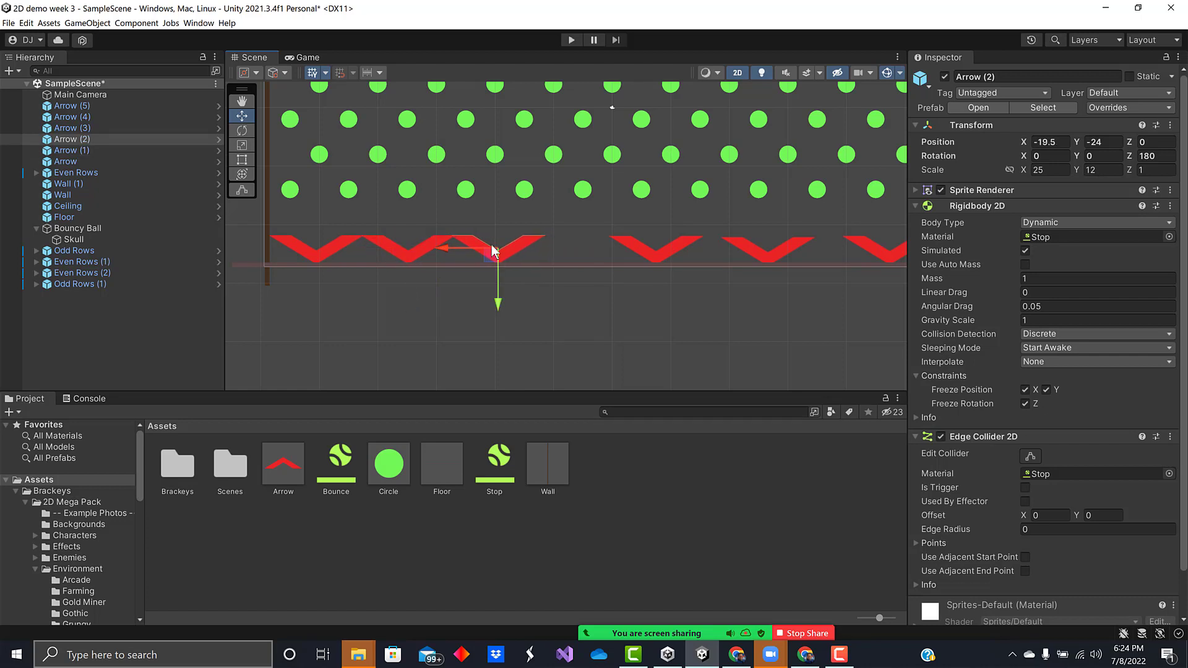
Move Arrow (5) against Arrow (2) at about X -3.8 and Arrow (3) beside it at about X 12
left_click(638, 258)
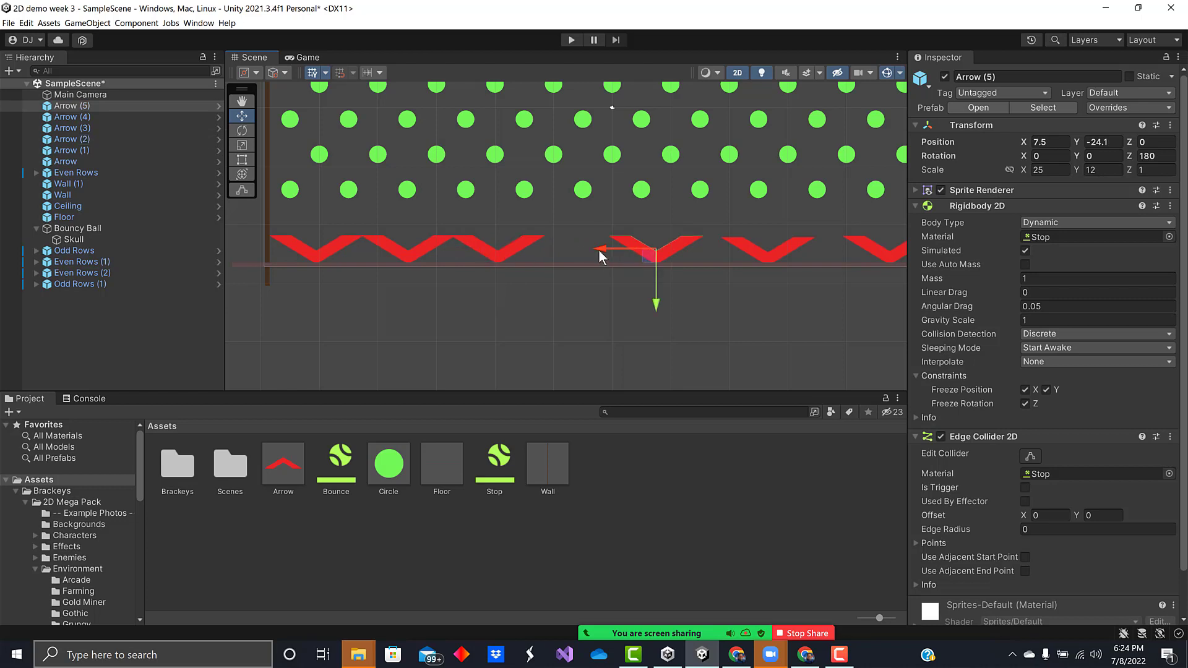
left_click_drag(600, 256, 536, 251)
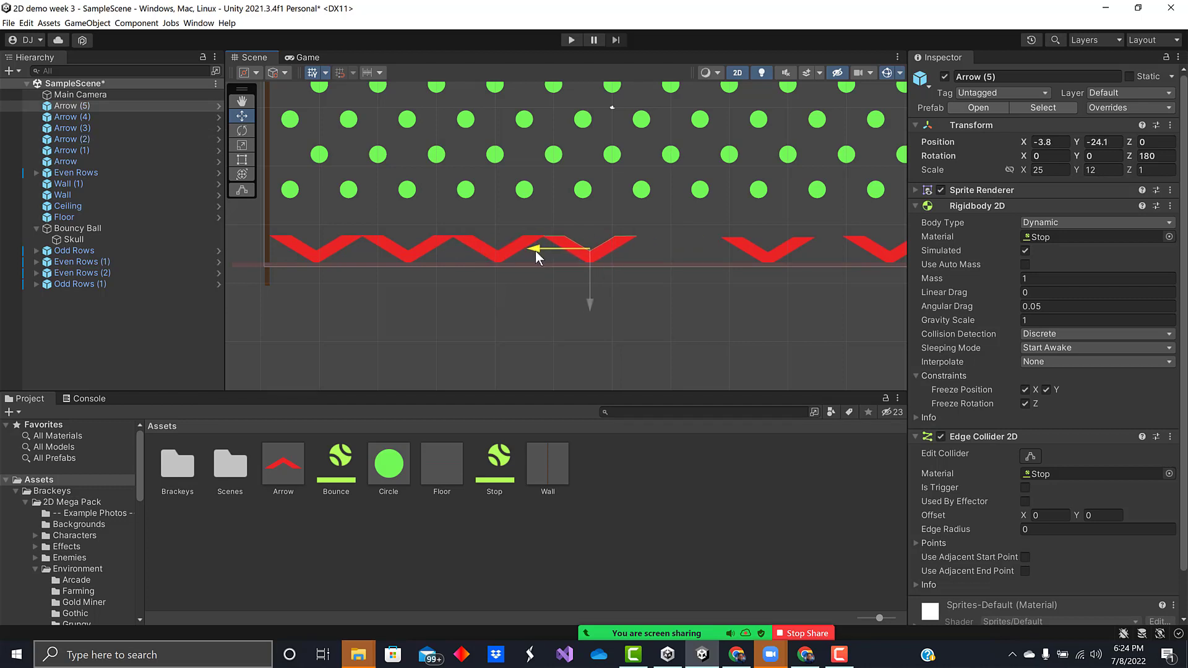
left_click(754, 248)
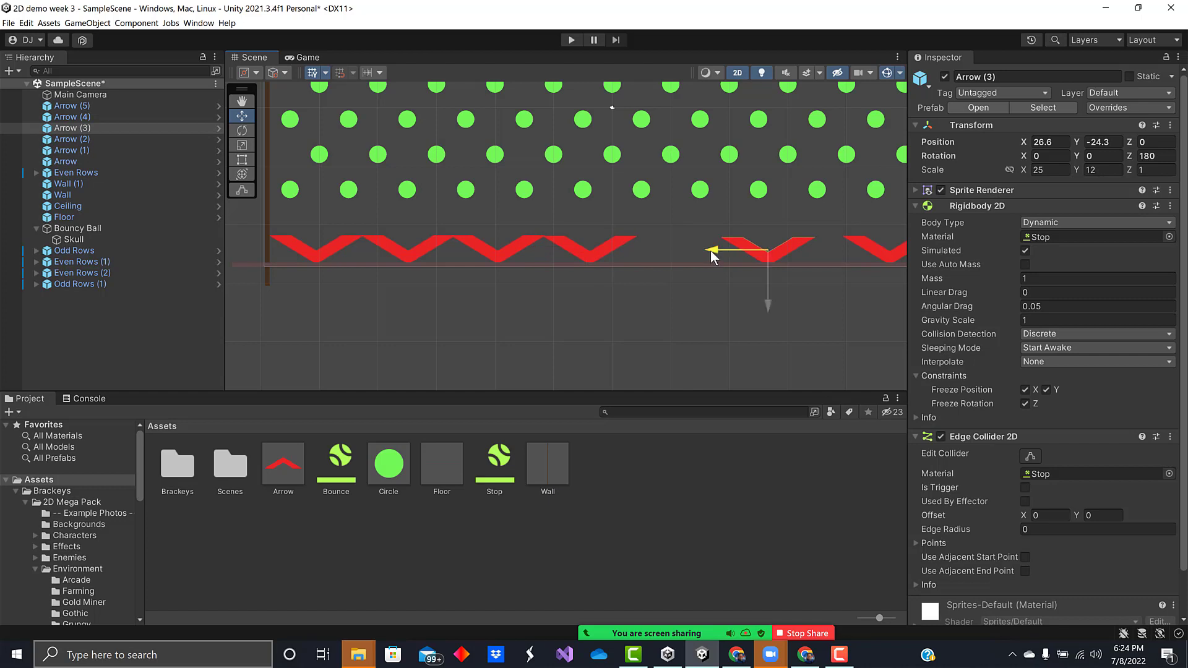
left_click_drag(710, 250, 628, 252)
Move Arrow (4) edge to edge with Arrow (3), at about X 27.7
middle_click_drag(812, 311, 730, 285)
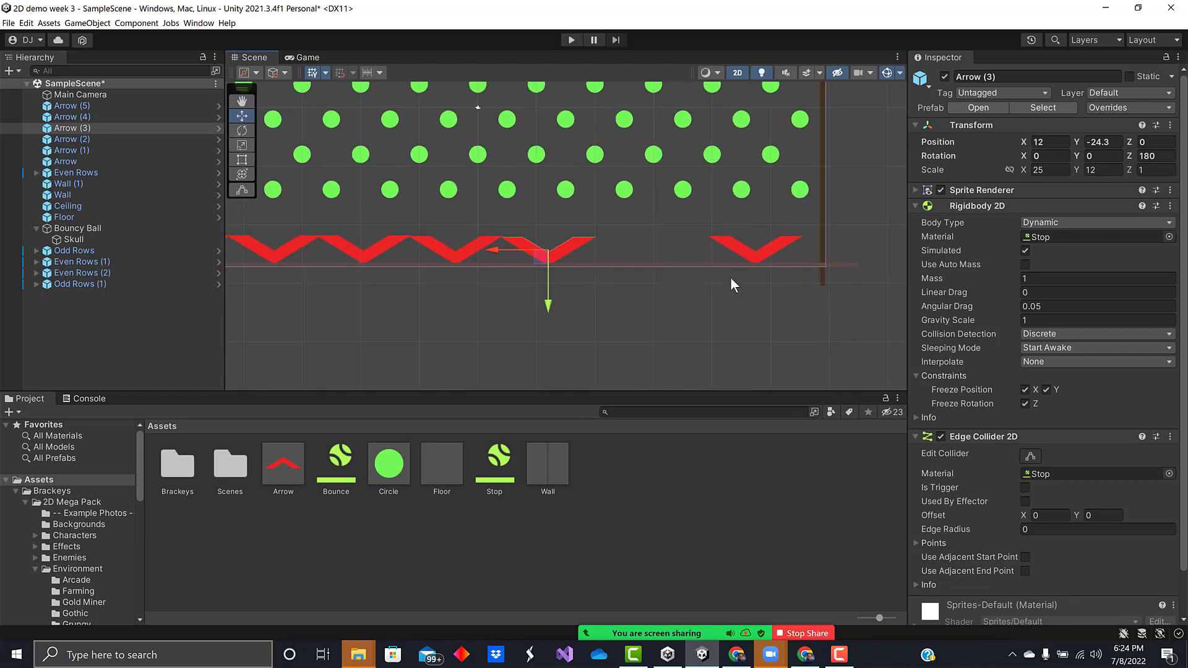
left_click(748, 248)
left_click_drag(703, 251, 588, 255)
left_click_drag(584, 255, 582, 257)
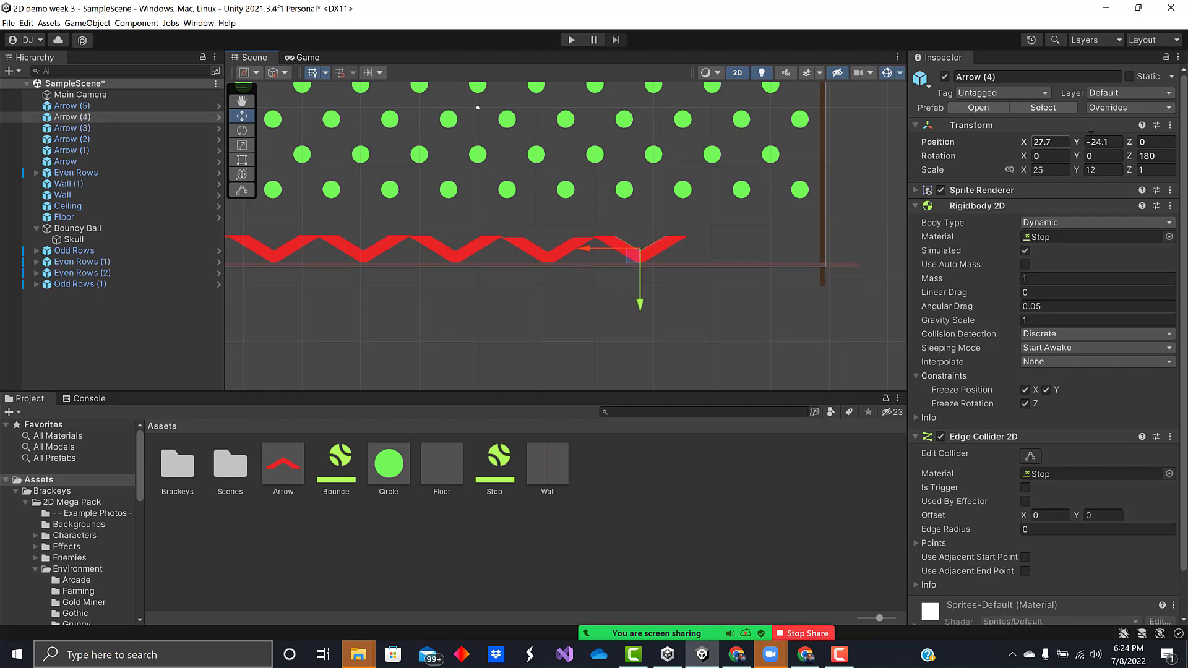
Set the Y position of Arrow (4) to -24
left_click(1116, 142)
key("BackSpace")
key("BackSpace")
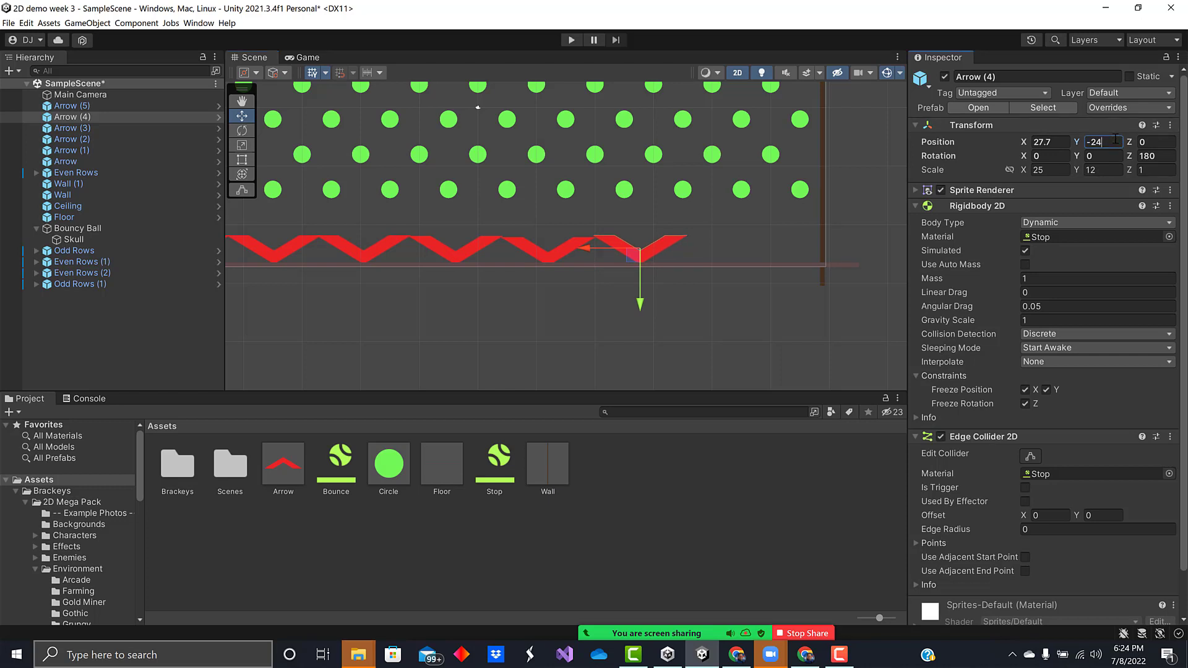
left_click(830, 331)
left_click(643, 258)
left_click(1111, 141)
type("-24")
left_click(600, 311)
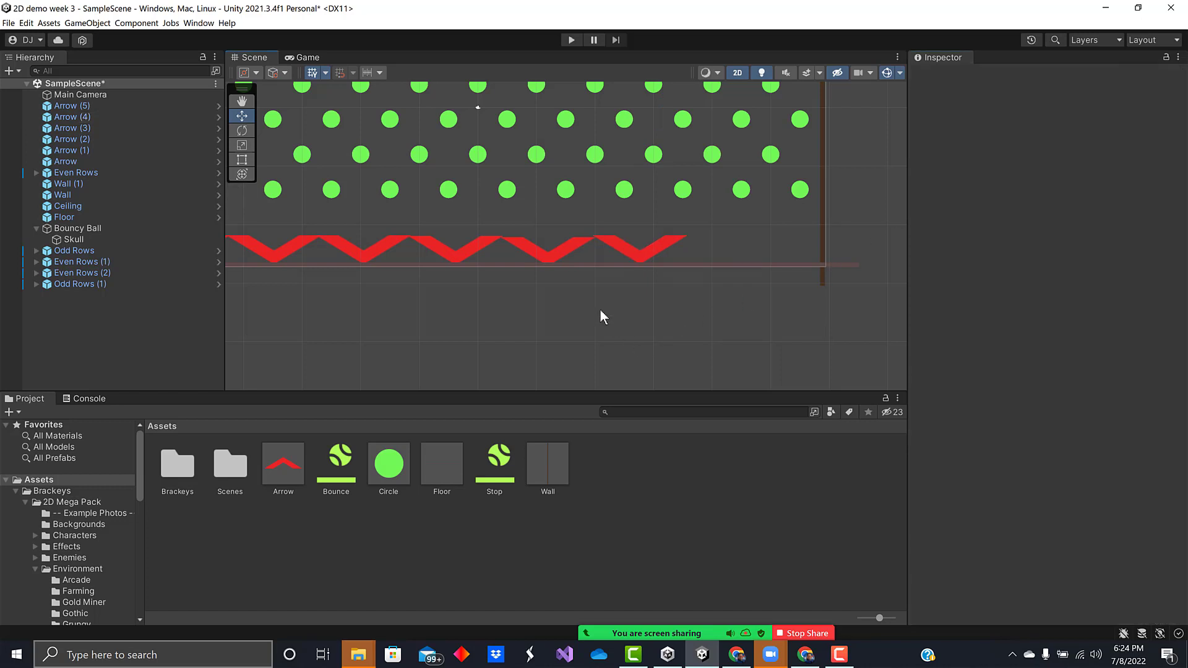
Align Arrow (3) and Arrow (5) with the row by setting their Y positions to -24
left_click(561, 260)
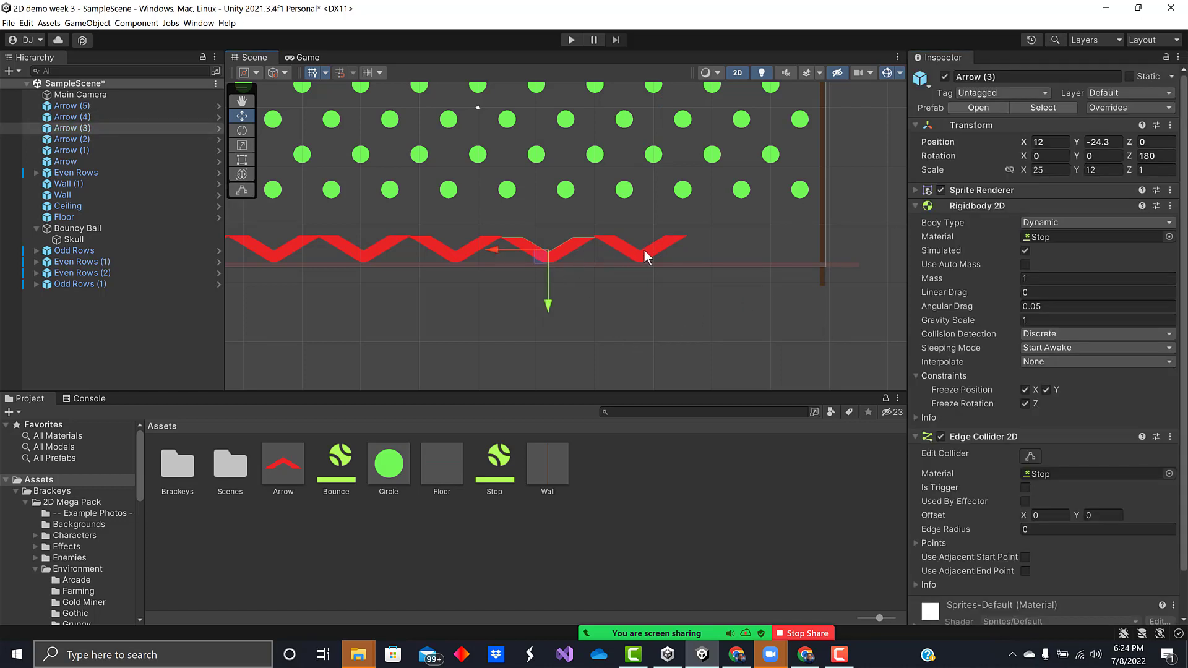
left_click(1114, 145)
type("-24")
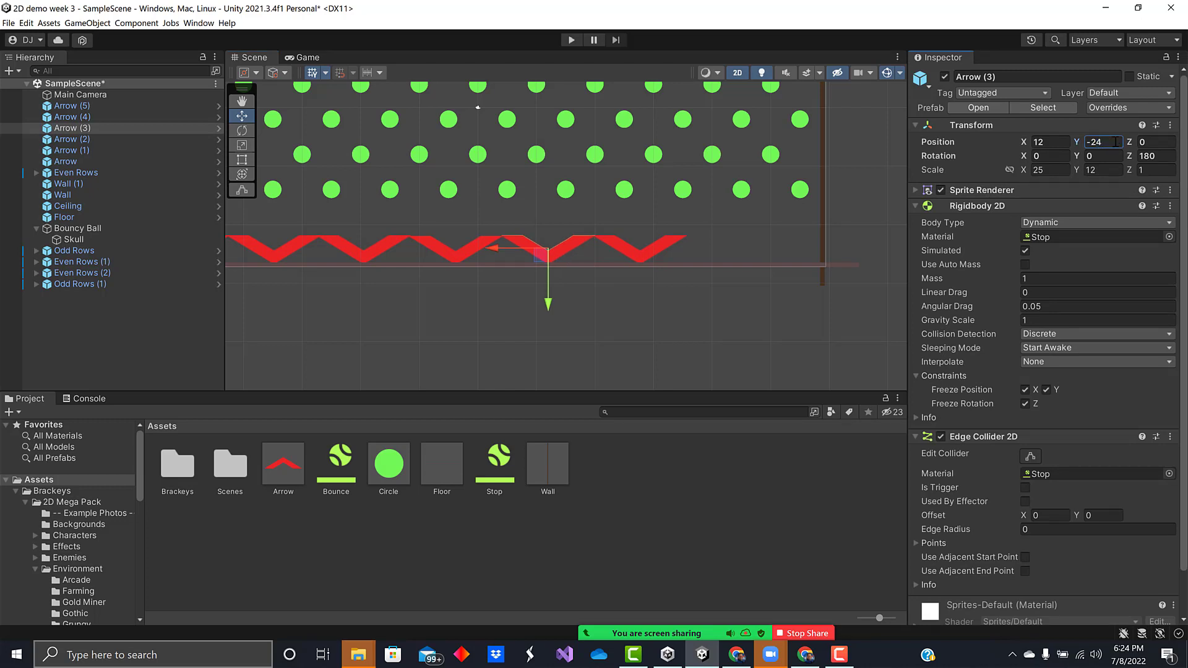
left_click(468, 251)
left_click(1117, 144)
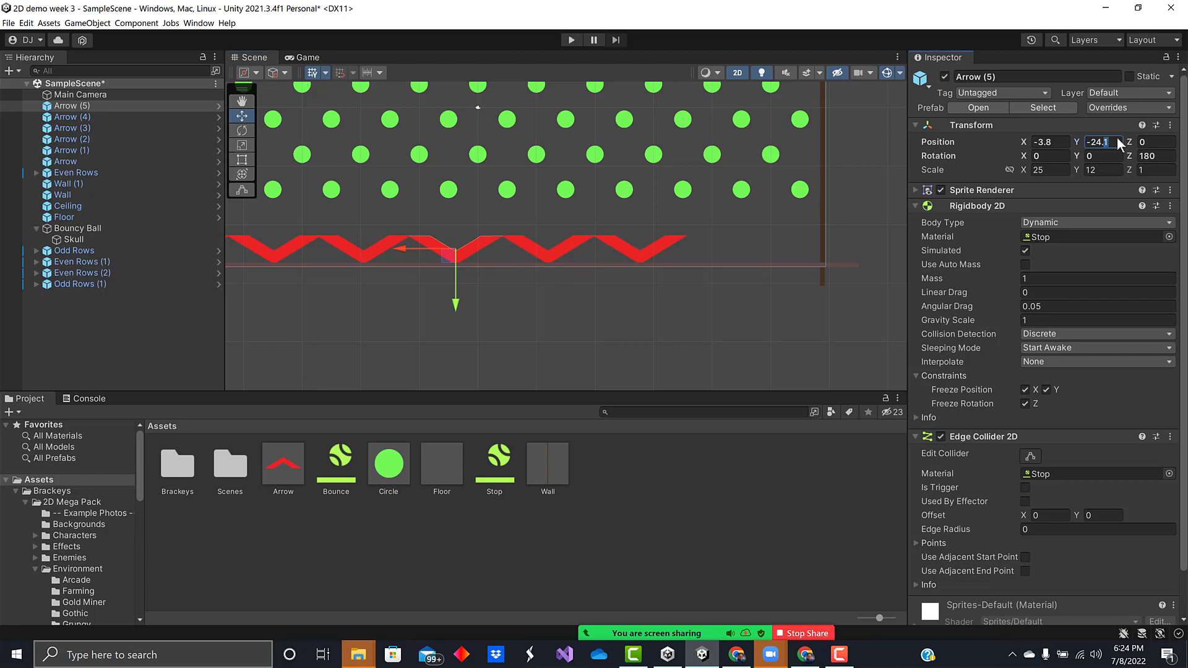
type("-24")
left_click(375, 250)
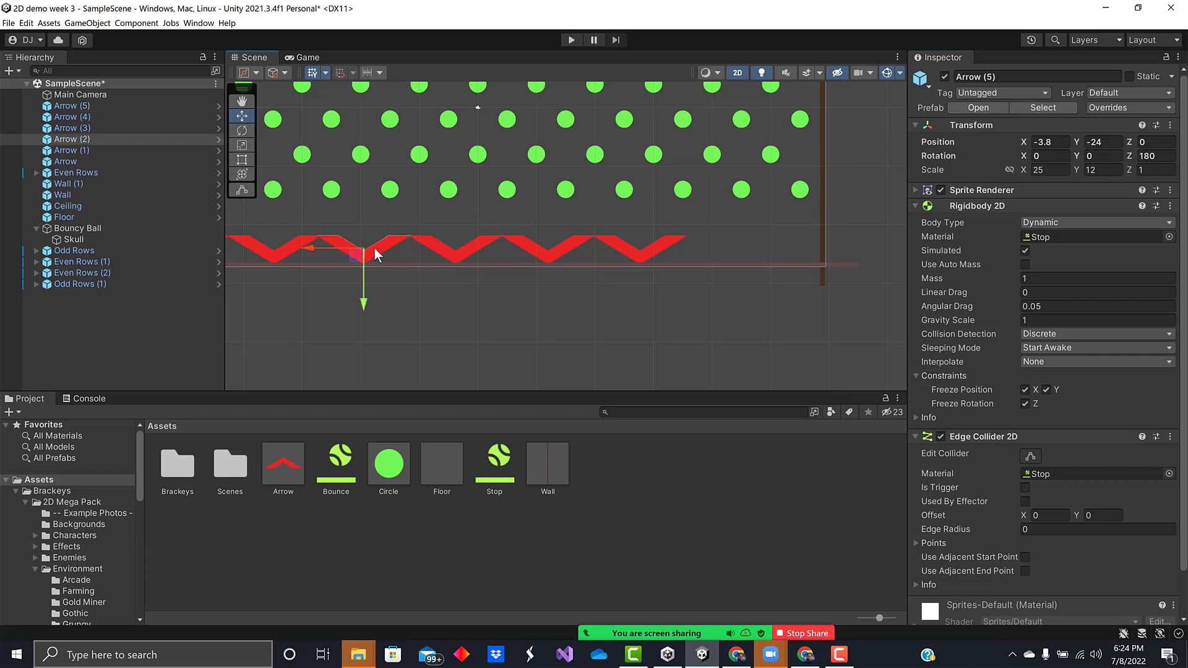
Extend the row toward the right wall with two duplicates of Arrow (4), placed at about X 43.1 and X 55.2
left_click(632, 263)
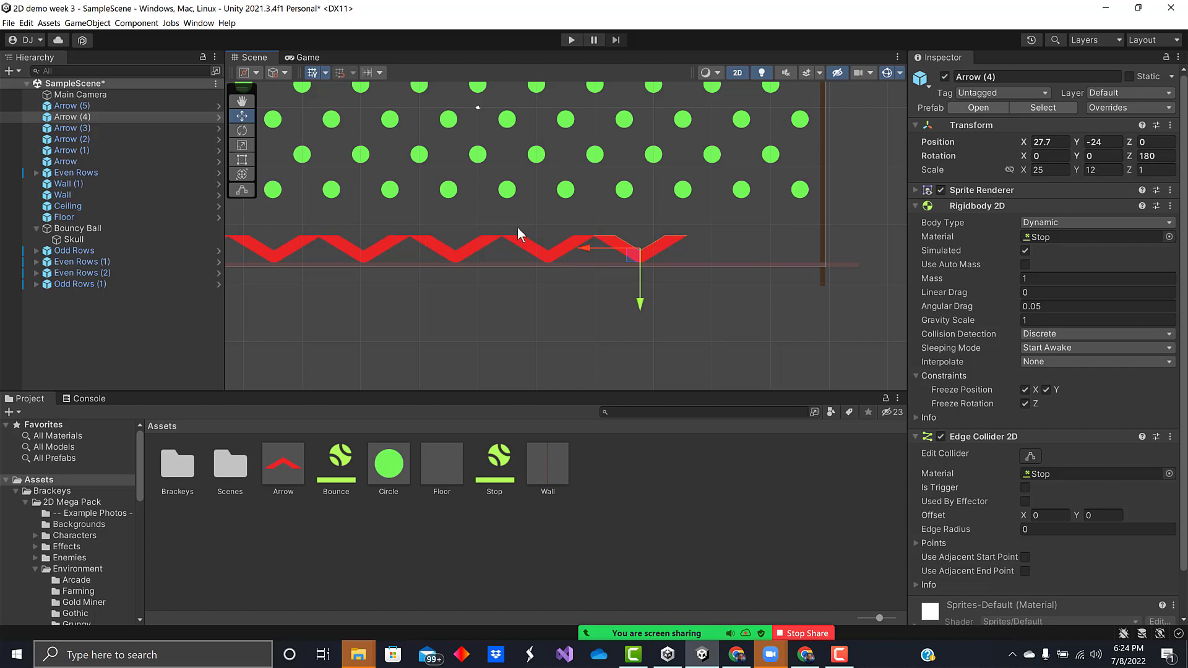
key("ctrl+d")
left_click_drag(586, 249, 673, 259)
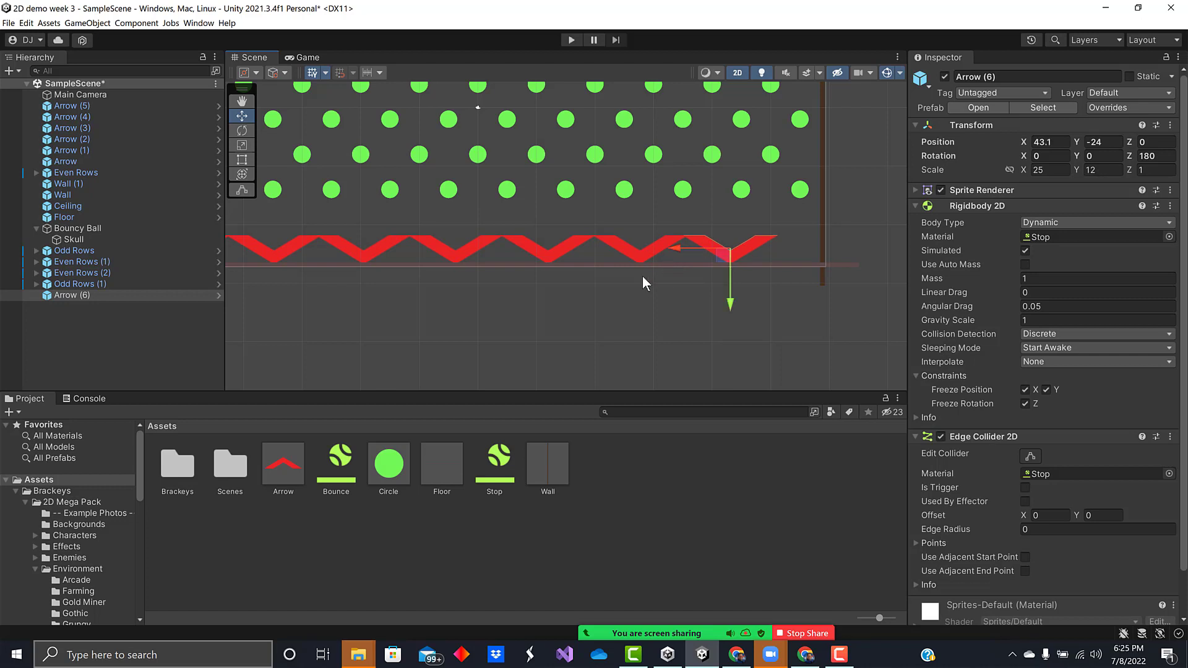
key("ctrl+d")
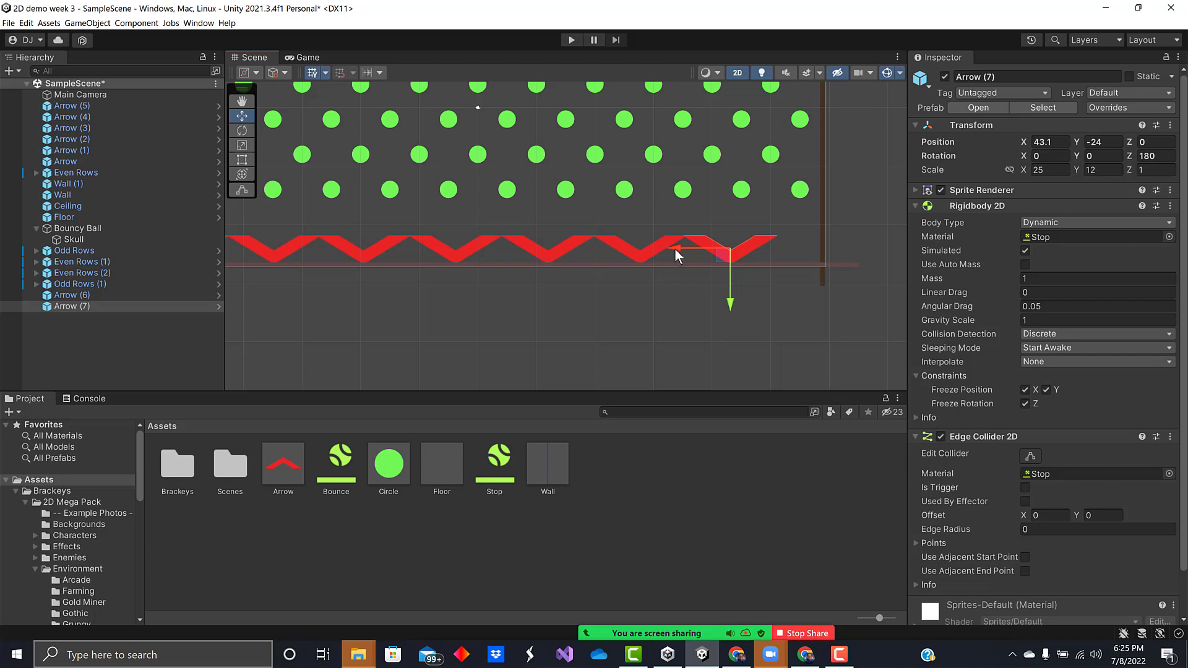
left_click_drag(676, 255, 747, 255)
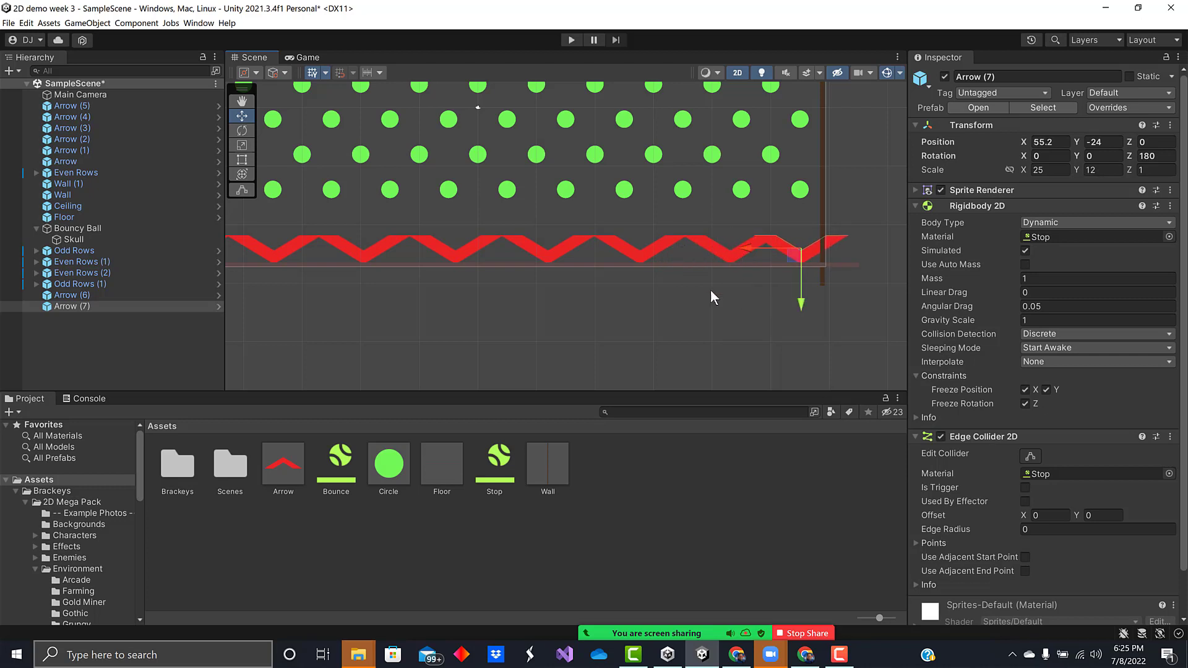
Shift the first Arrow into the left wall at about X -53.8 and Arrow (1) against it at about X -38.6
middle_click_drag(559, 299, 676, 293)
left_click(299, 253)
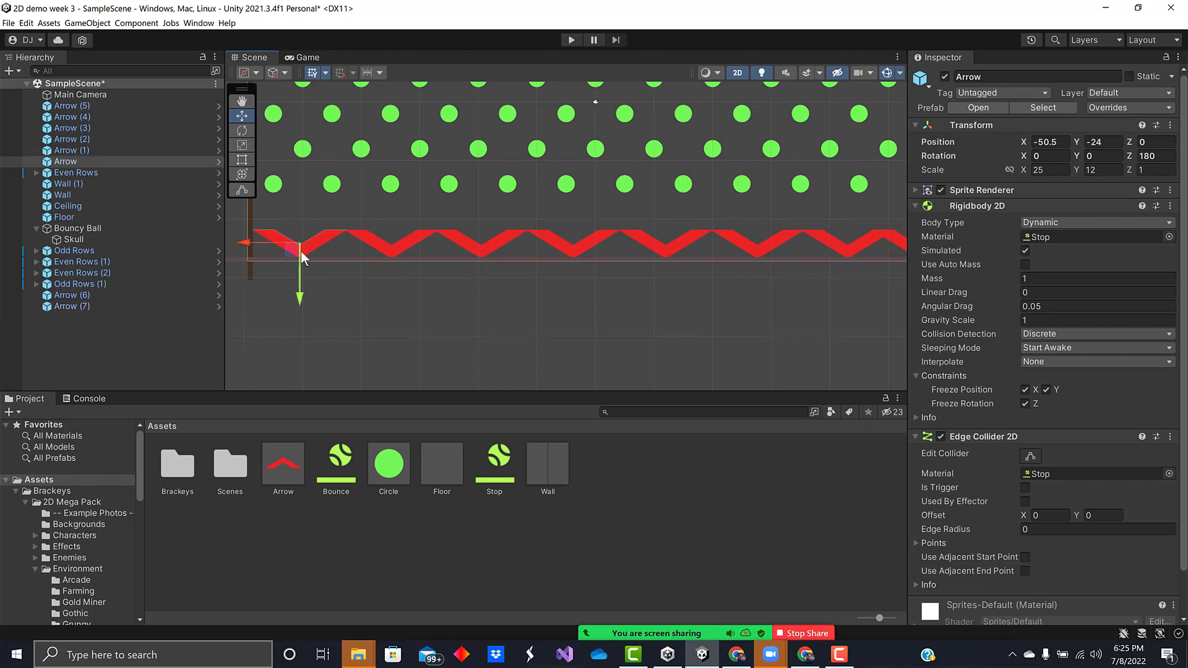
left_click_drag(271, 247, 253, 252)
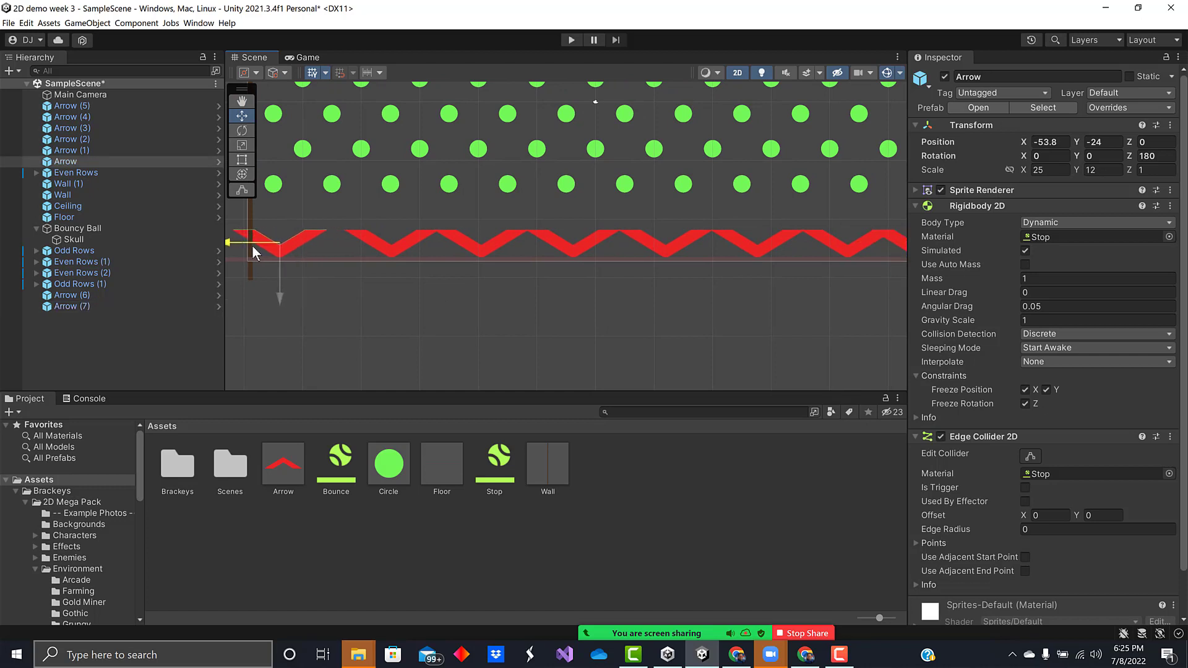
left_click(380, 247)
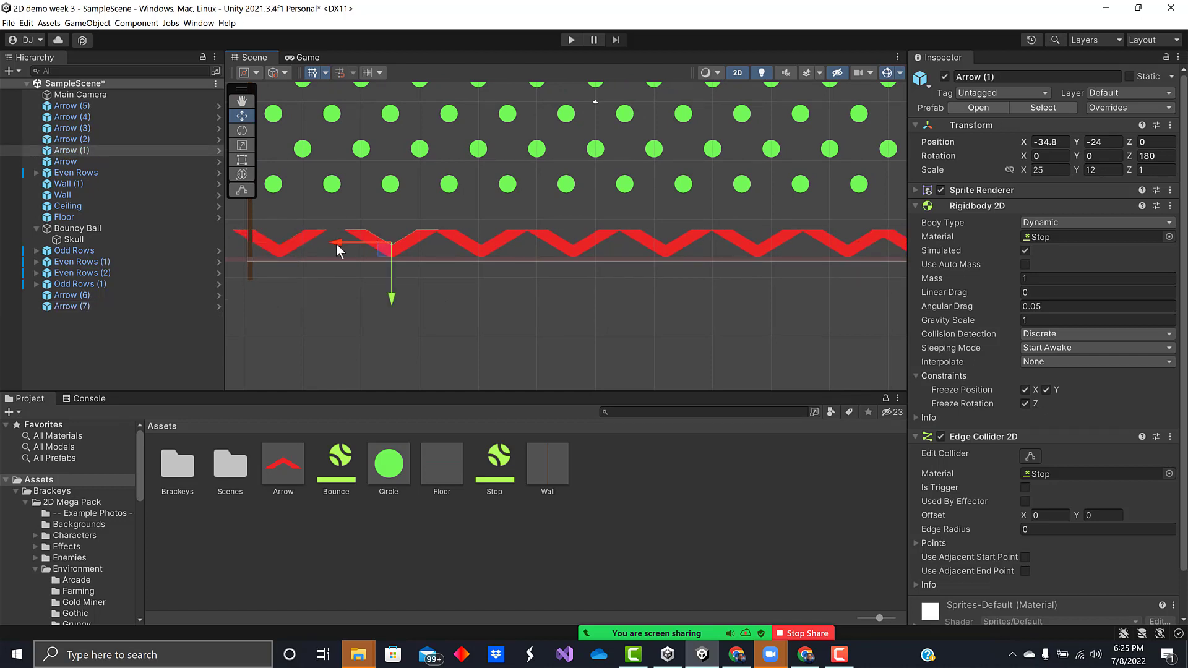
left_click_drag(337, 249, 315, 250)
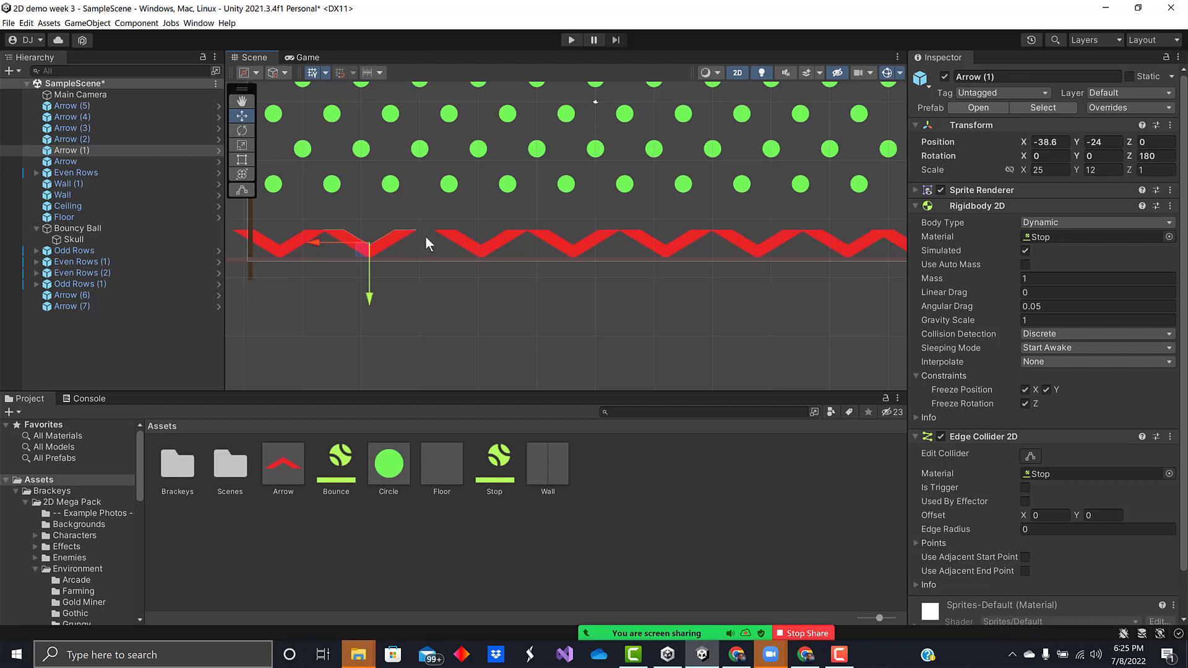
Shift Arrow (2) against Arrow (1) and Arrow (5) against Arrow (2), with Arrow (5) at about X -7.7
left_click(461, 248)
left_click_drag(424, 245, 405, 250)
left_click(549, 248)
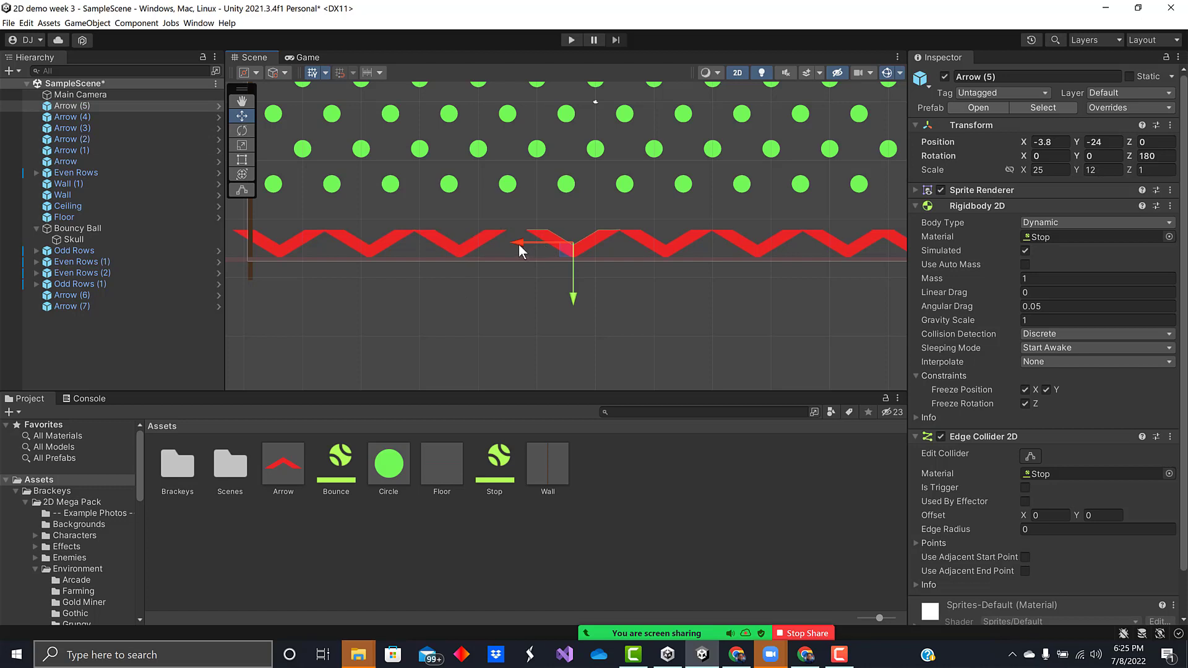
left_click_drag(519, 246, 504, 252)
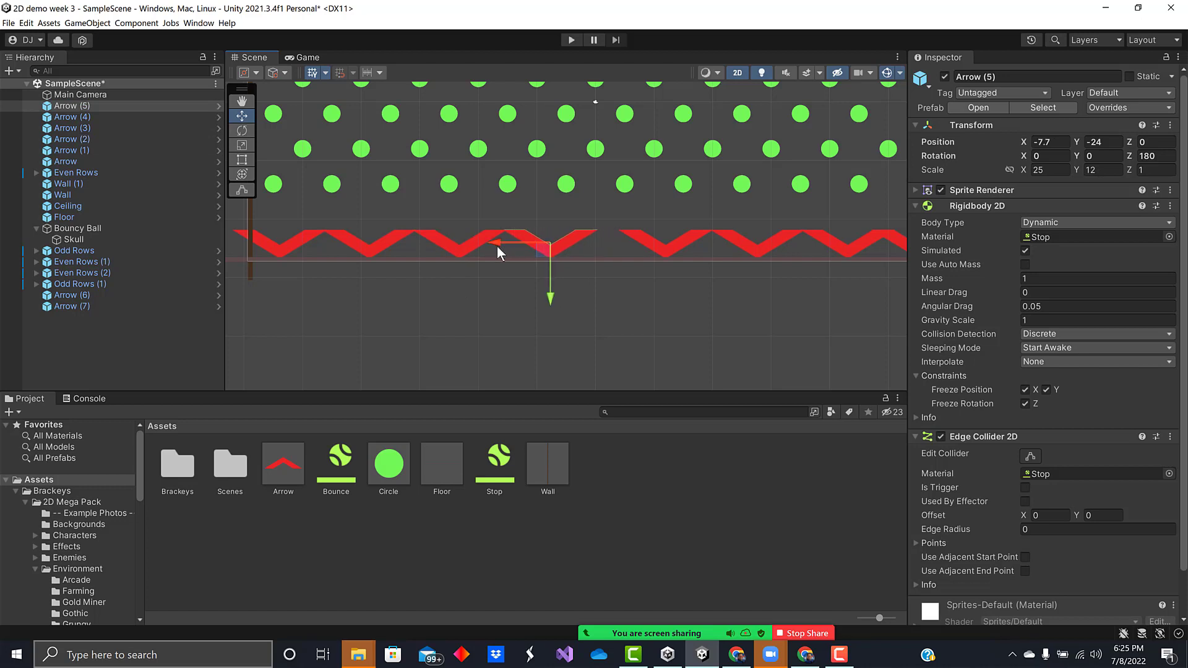
Shift Arrow (3) against Arrow (5) and Arrow (4) against Arrow (3), with Arrow (4) at about X 23.1
left_click(637, 245)
left_click_drag(616, 245, 588, 250)
left_click(731, 244)
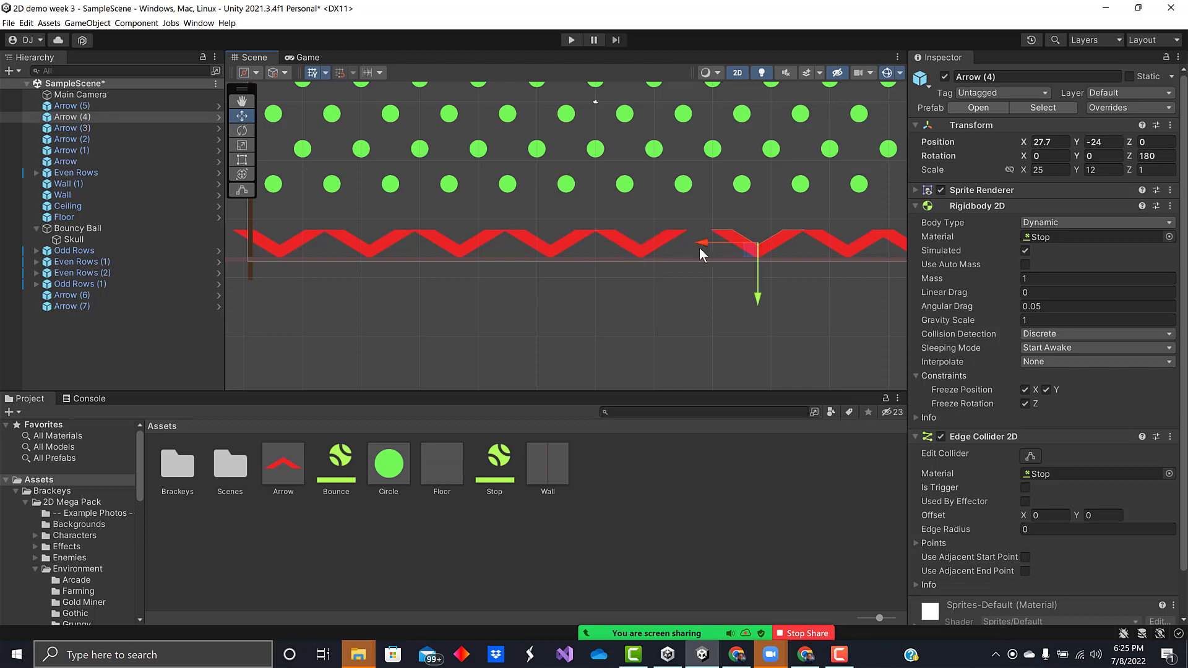
left_click_drag(701, 245, 676, 247)
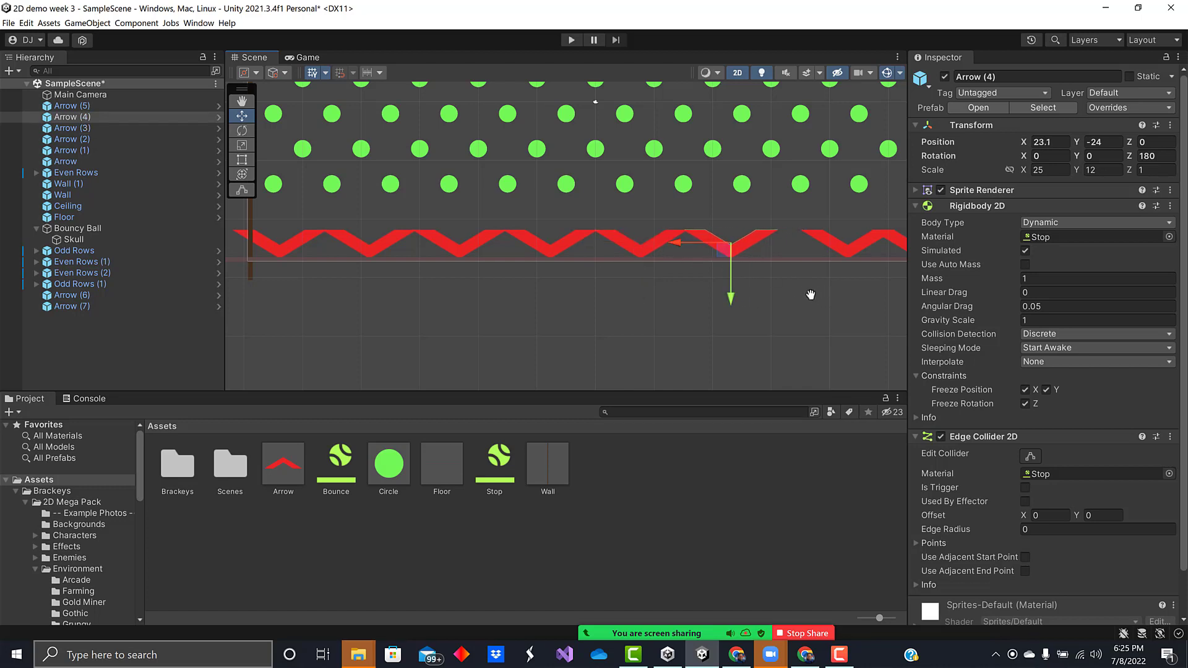
Shift Arrow (6) against Arrow (4) at about X 38.5 and cancel the Zoom speaker warning
middle_click_drag(809, 294, 685, 299)
left_click(713, 260)
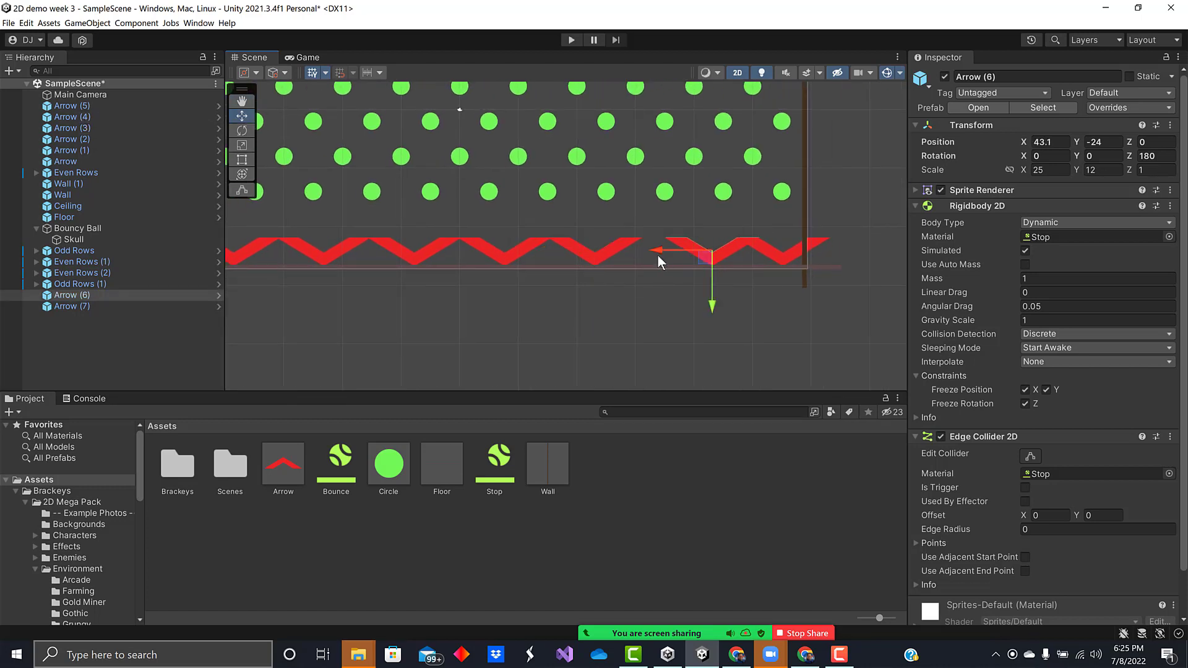
left_click_drag(657, 254, 629, 258)
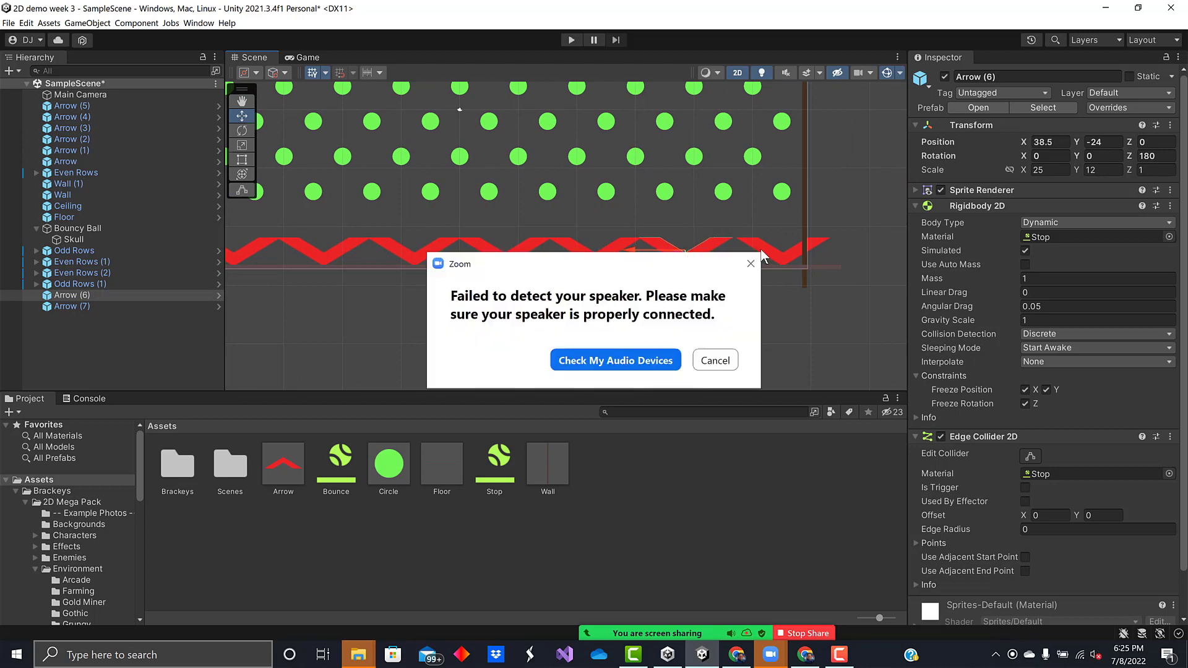
left_click(724, 358)
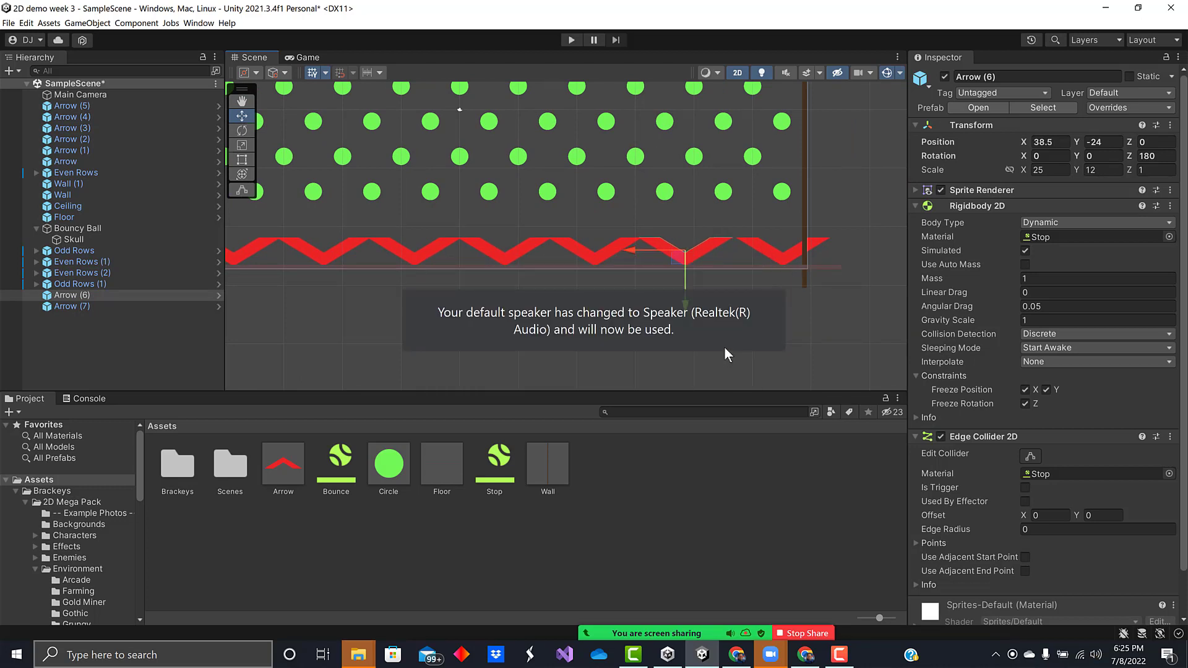
Shift Arrow (7) against Arrow (6) at about X 54 and answer the Zoom speaker warning with Check My Audio Devices
left_click(779, 262)
left_click_drag(729, 253, 722, 256)
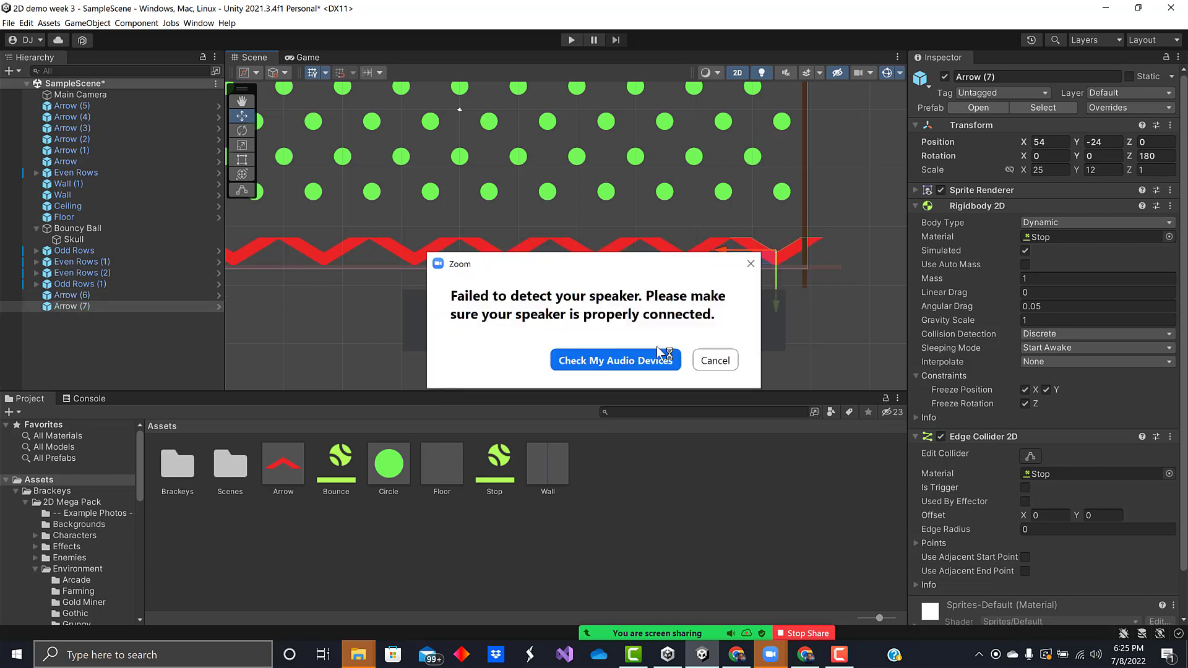
left_click(636, 367)
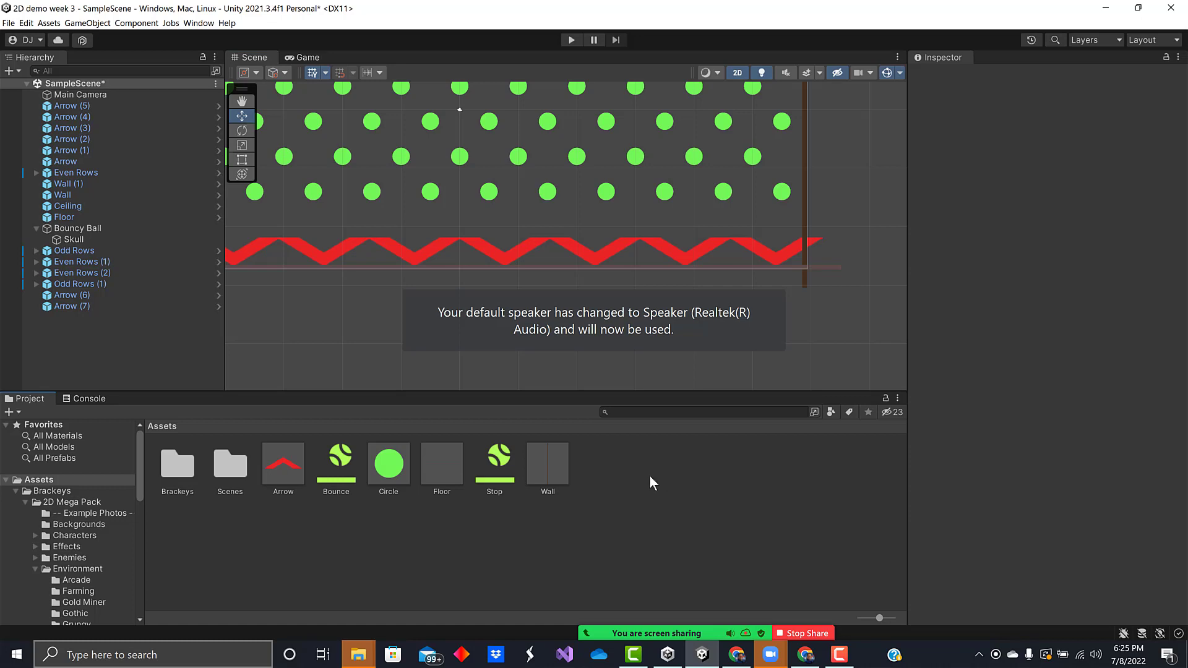
Frame the whole peg board and play-test the ball's drop through the pegs to the arrow catchers
scroll(355, 345, "down", 2)
scroll(373, 344, "down", 2)
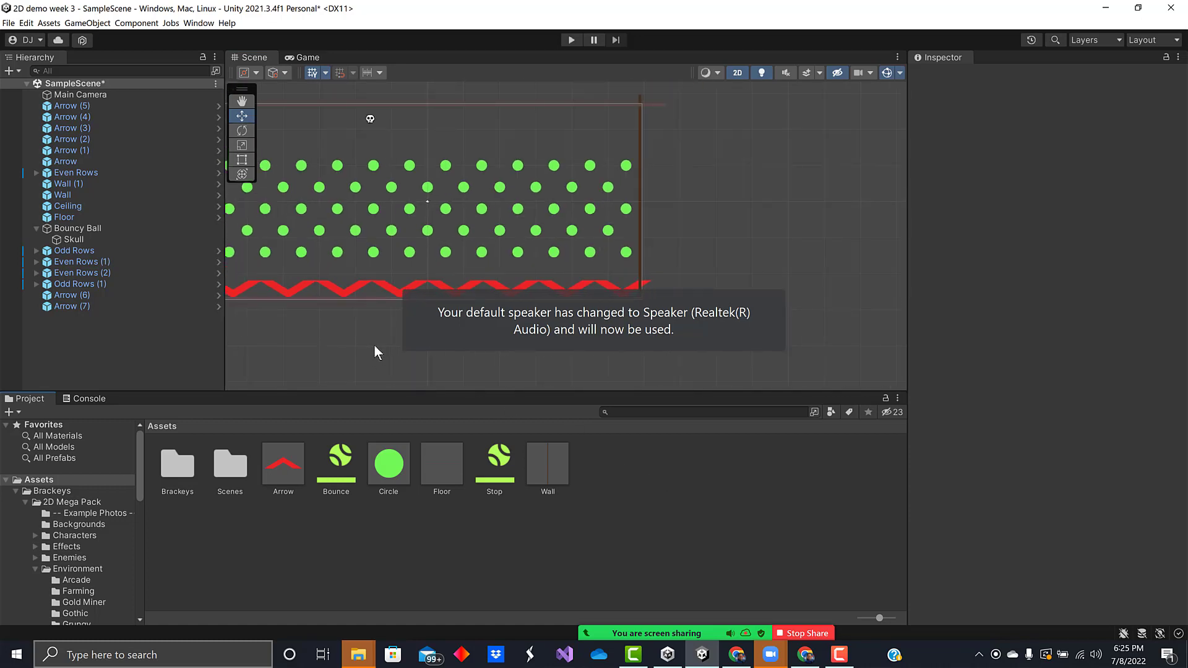
middle_click_drag(717, 202, 852, 202)
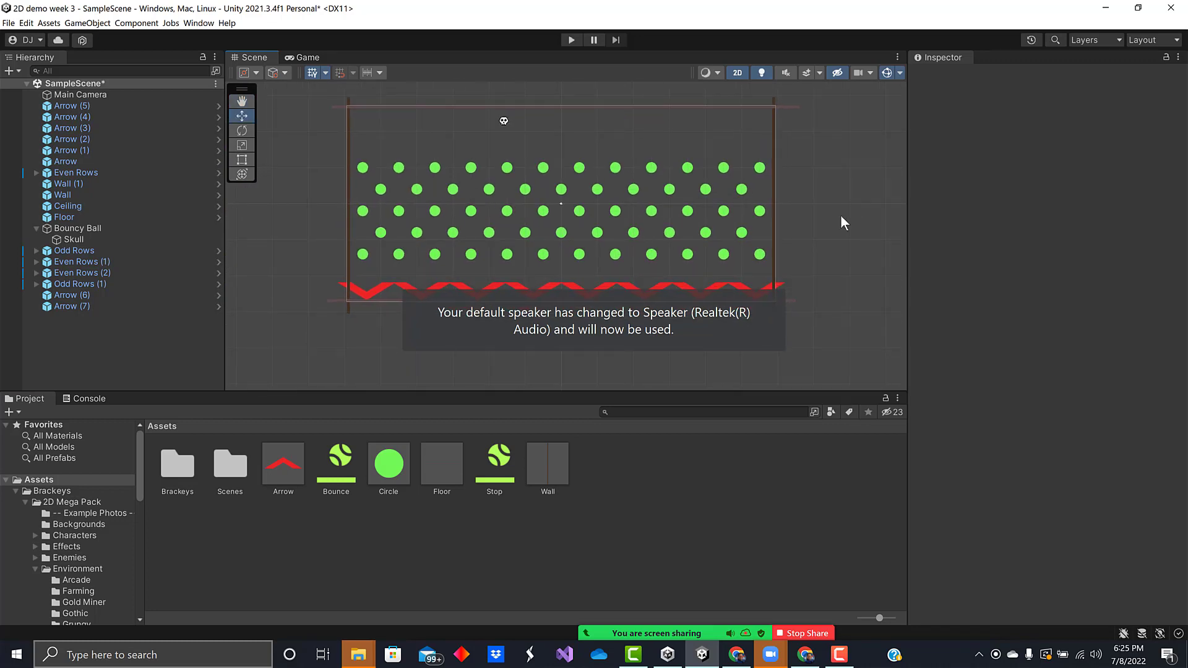
left_click(570, 41)
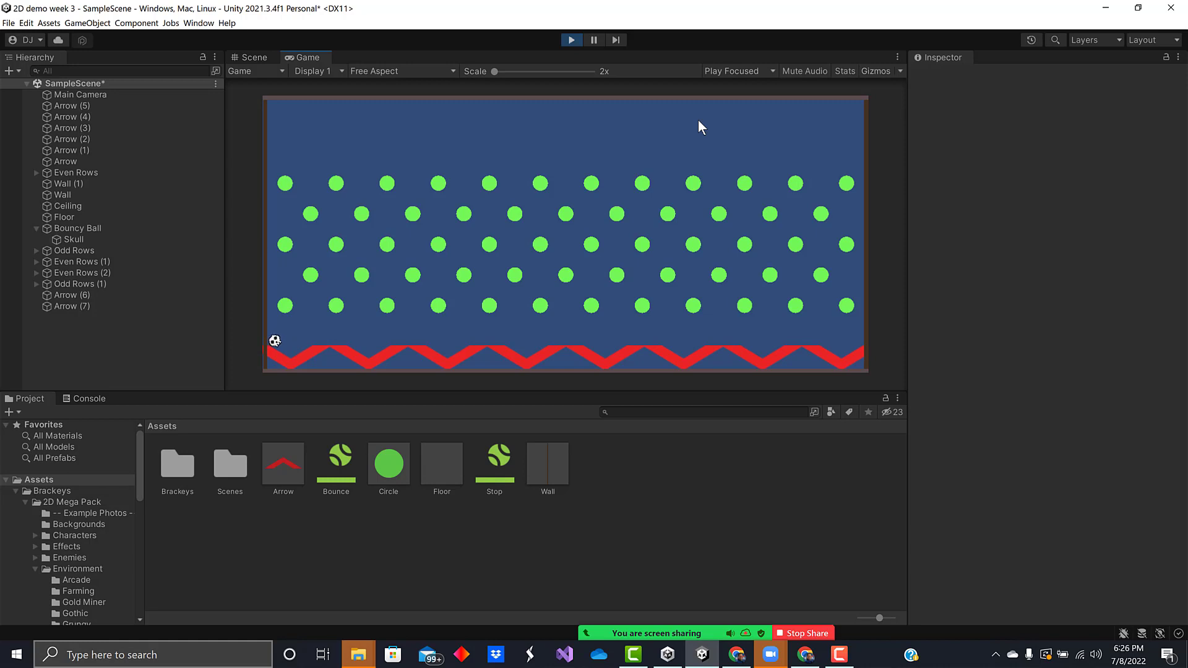
left_click(571, 40)
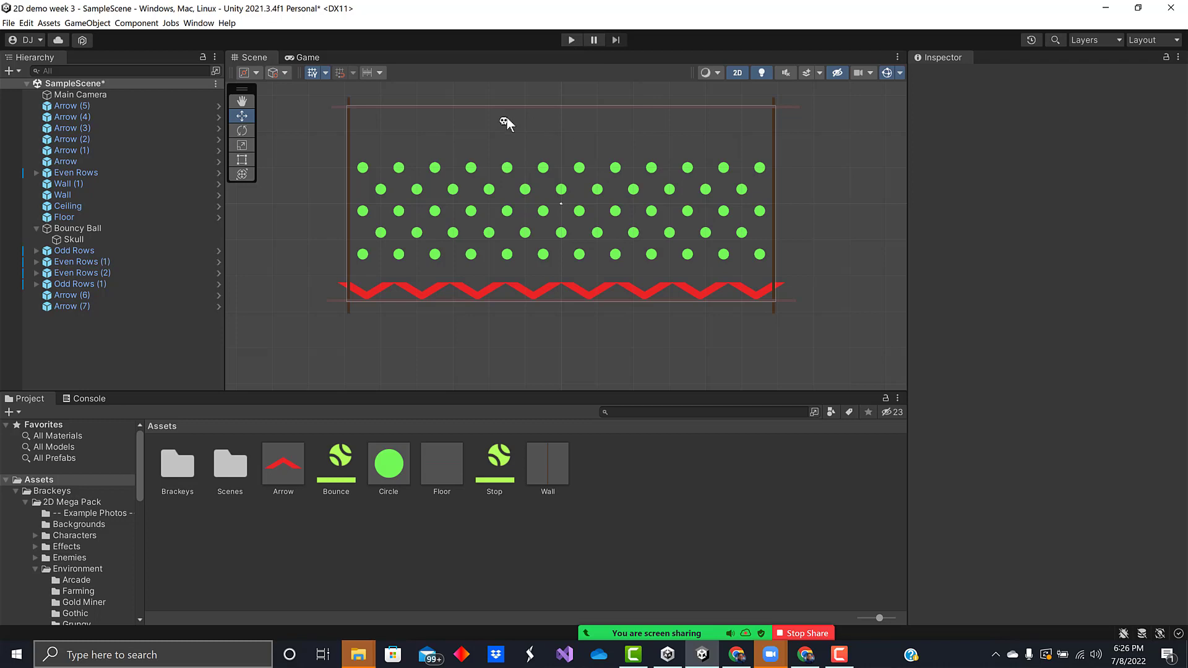
Set the Bouncy Ball's Rigidbody 2D mass to 6 and play-test the saved scene
left_click(506, 119)
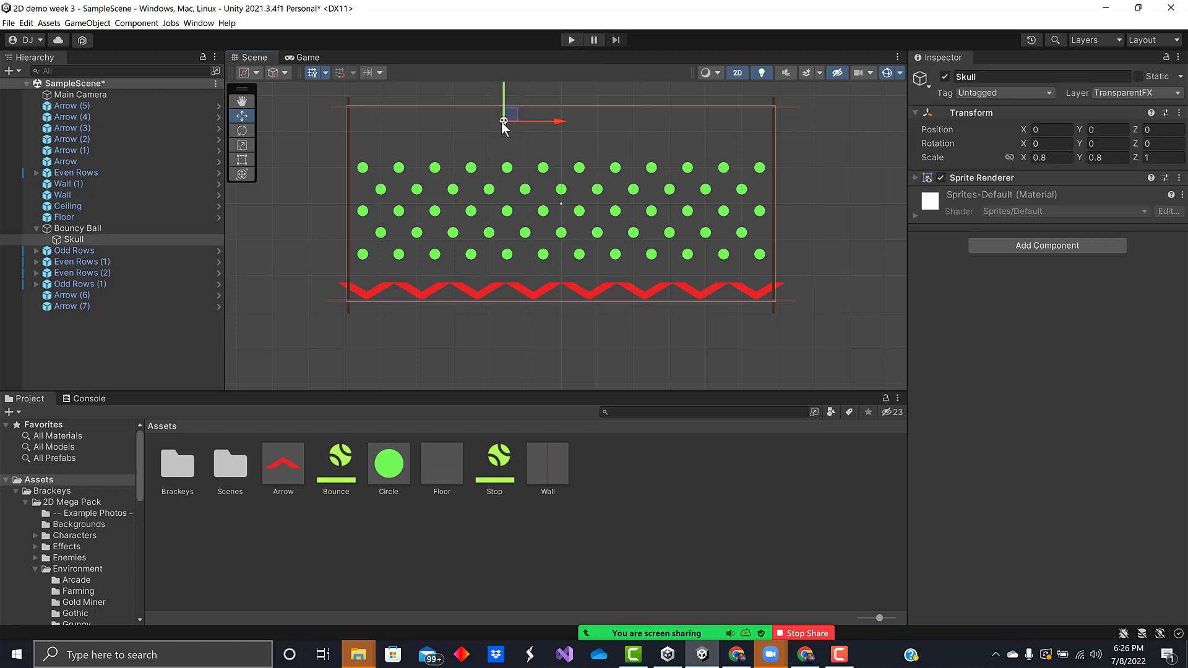
left_click(112, 227)
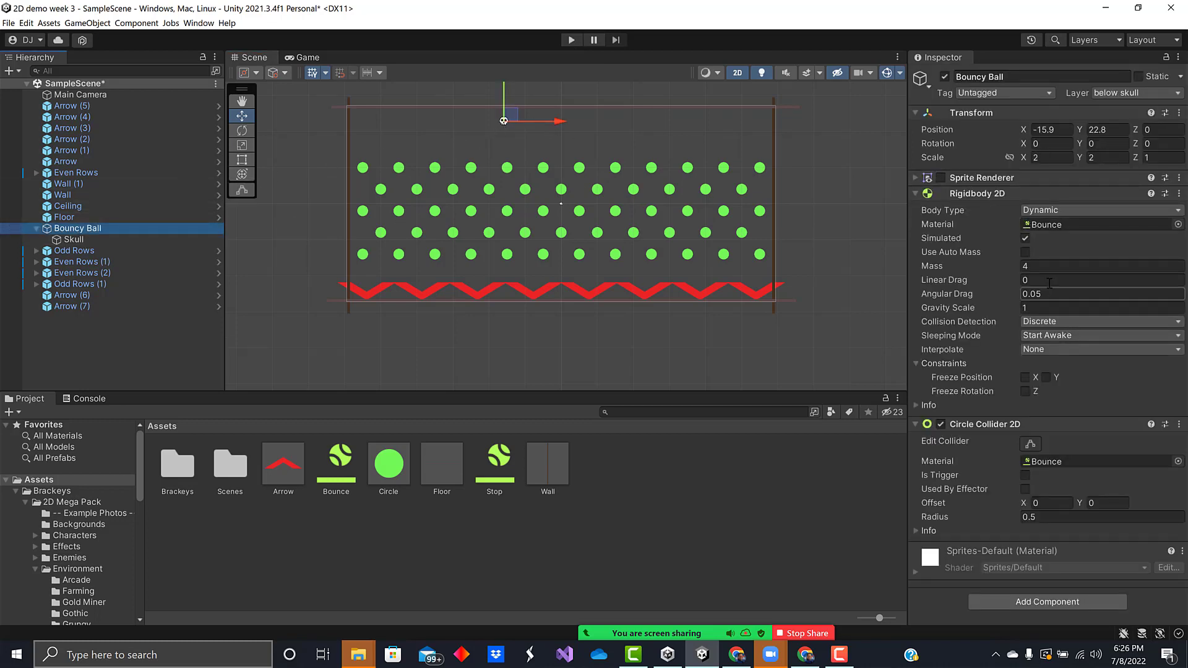
left_click(1028, 266)
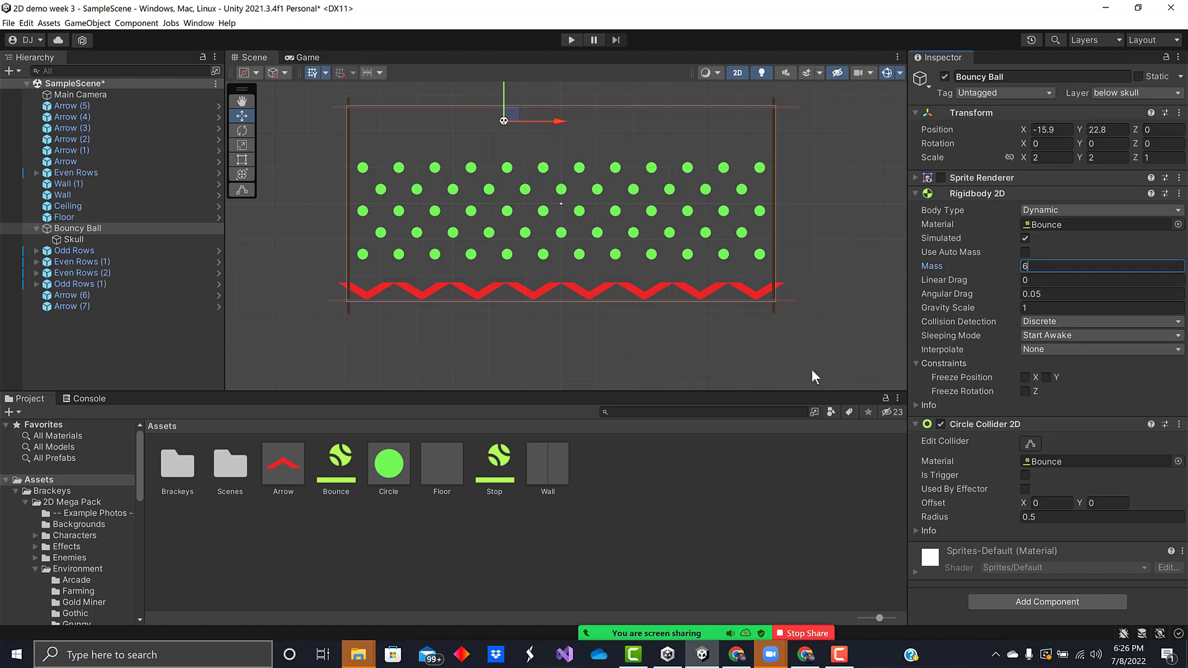
left_click(686, 231)
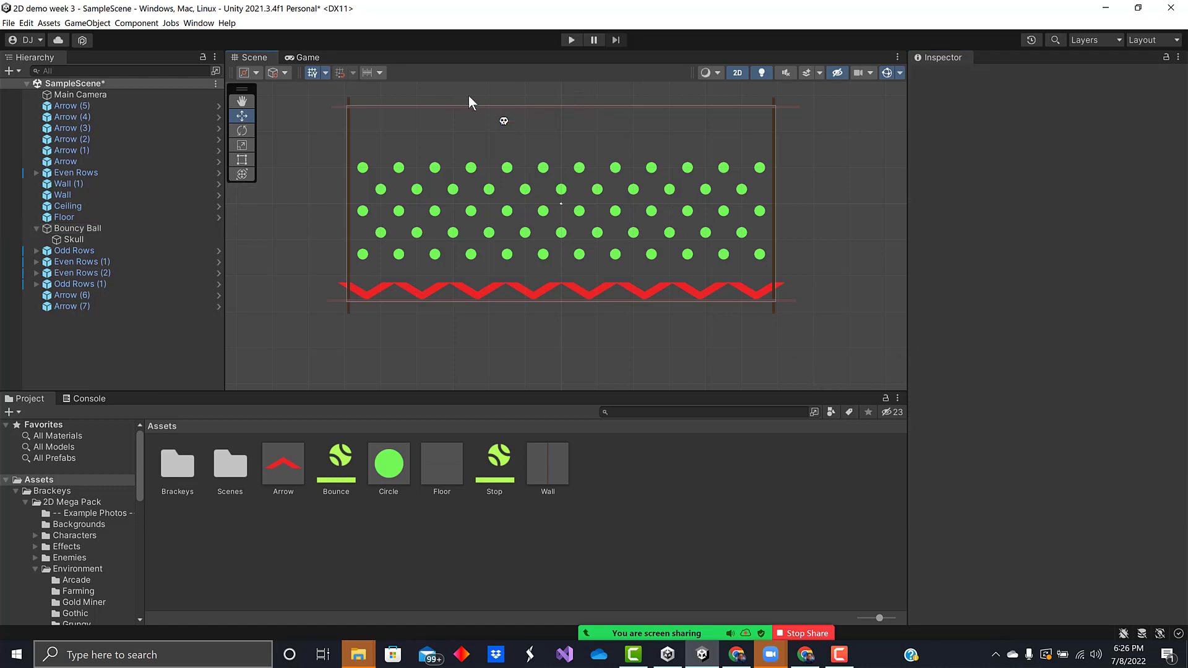
key("ctrl+s")
left_click(572, 40)
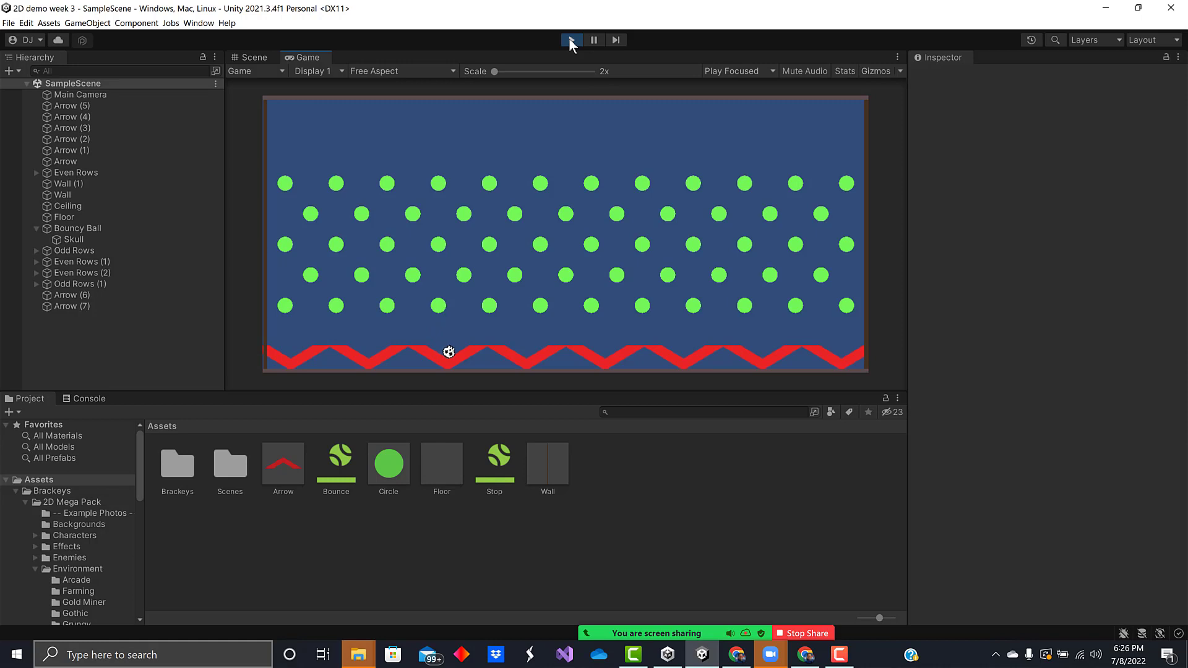
left_click(571, 41)
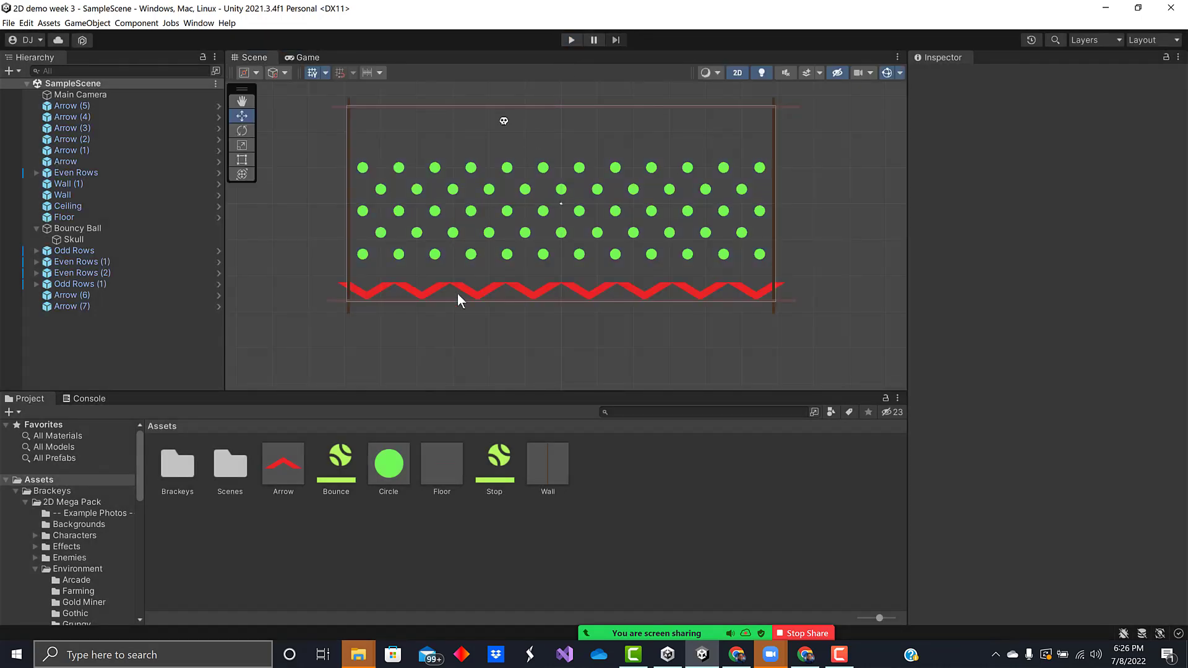
Set the Bounce physics material's bounciness to 1.25 and play-test the scene with it
left_click(336, 443)
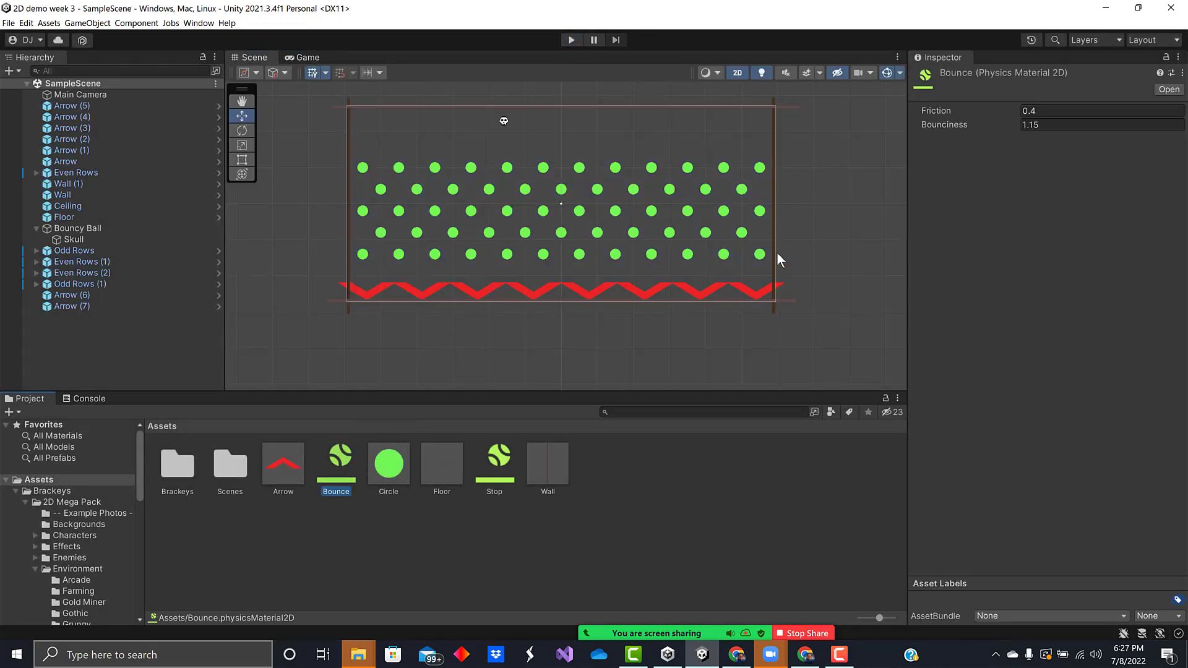
left_click(1029, 125)
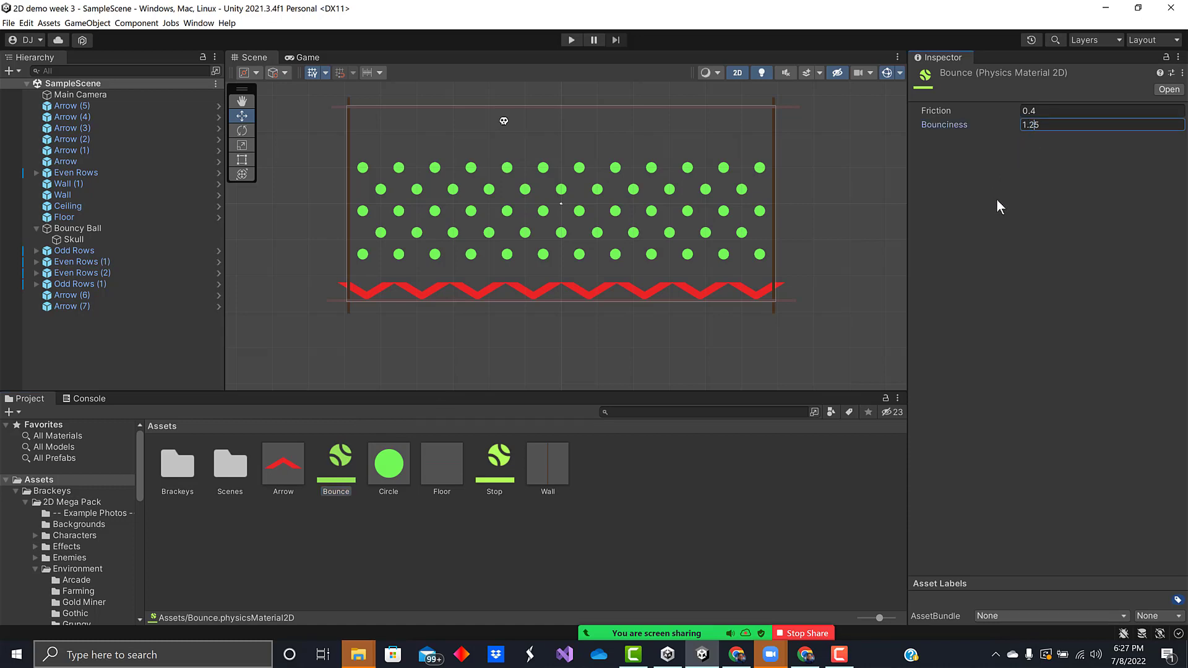
key("Return")
left_click(569, 39)
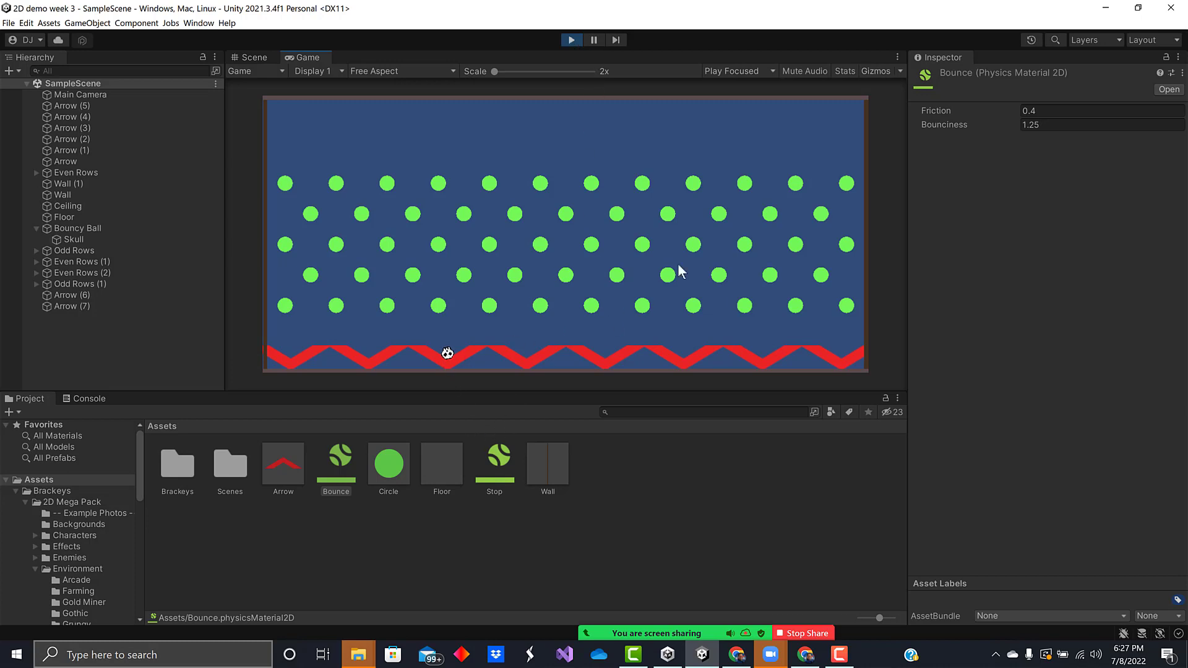
left_click(570, 41)
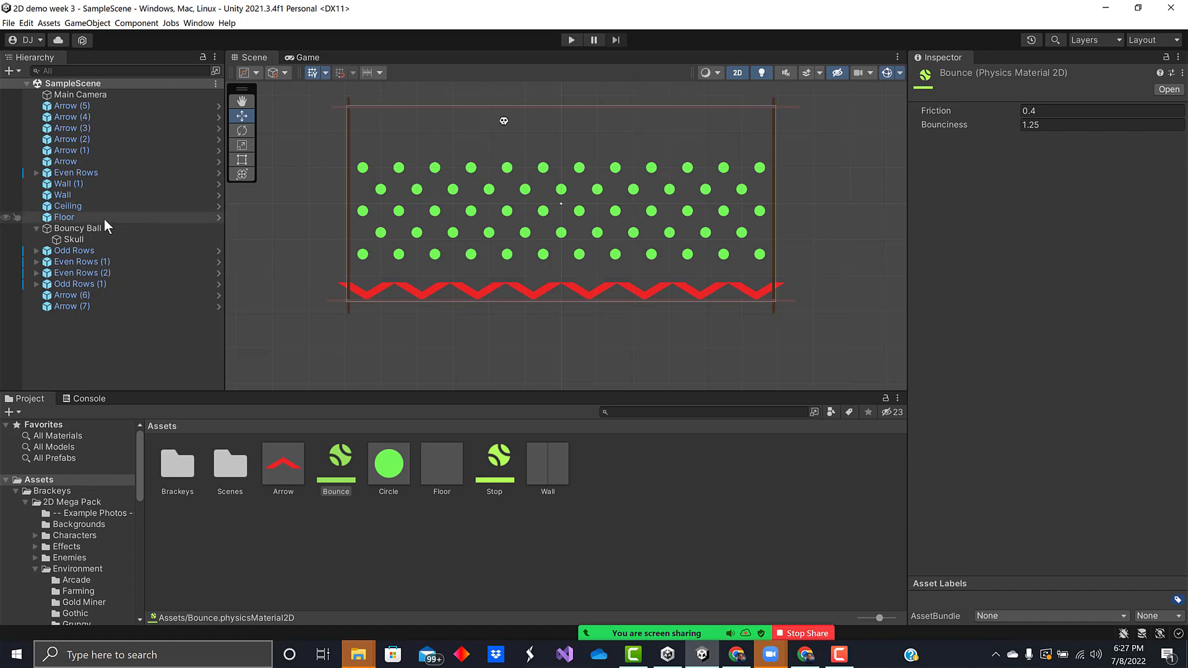
Add an Audio Source component to the Bouncy Ball, with its Rigidbody 2D section collapsed
left_click(80, 229)
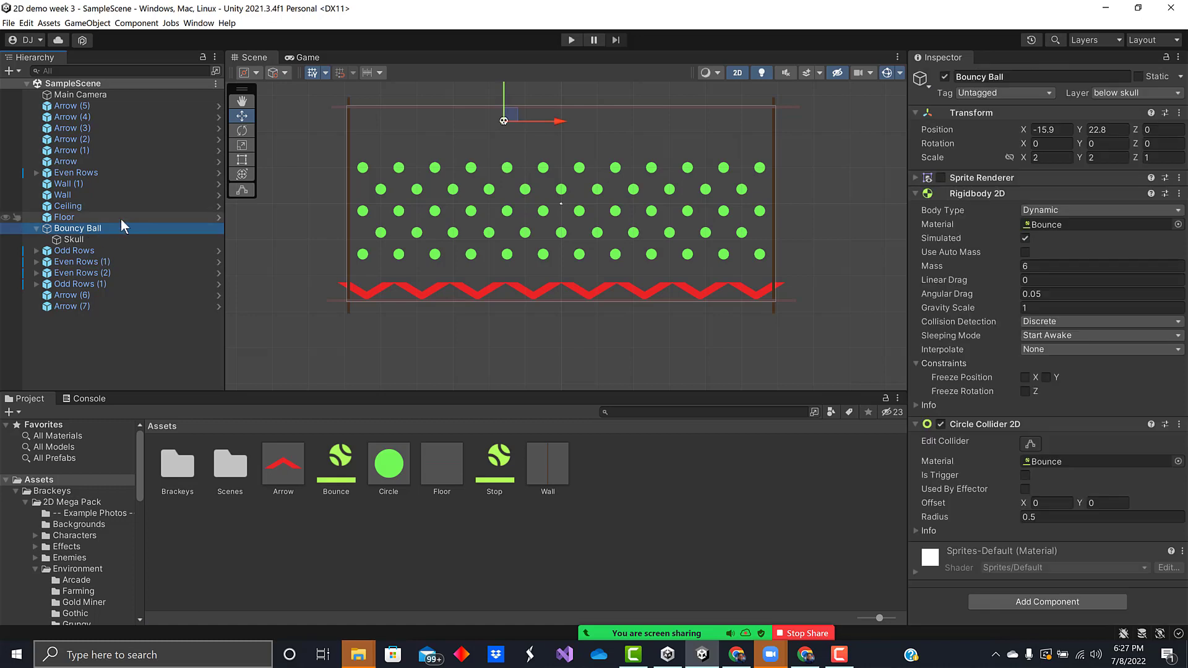
left_click(915, 193)
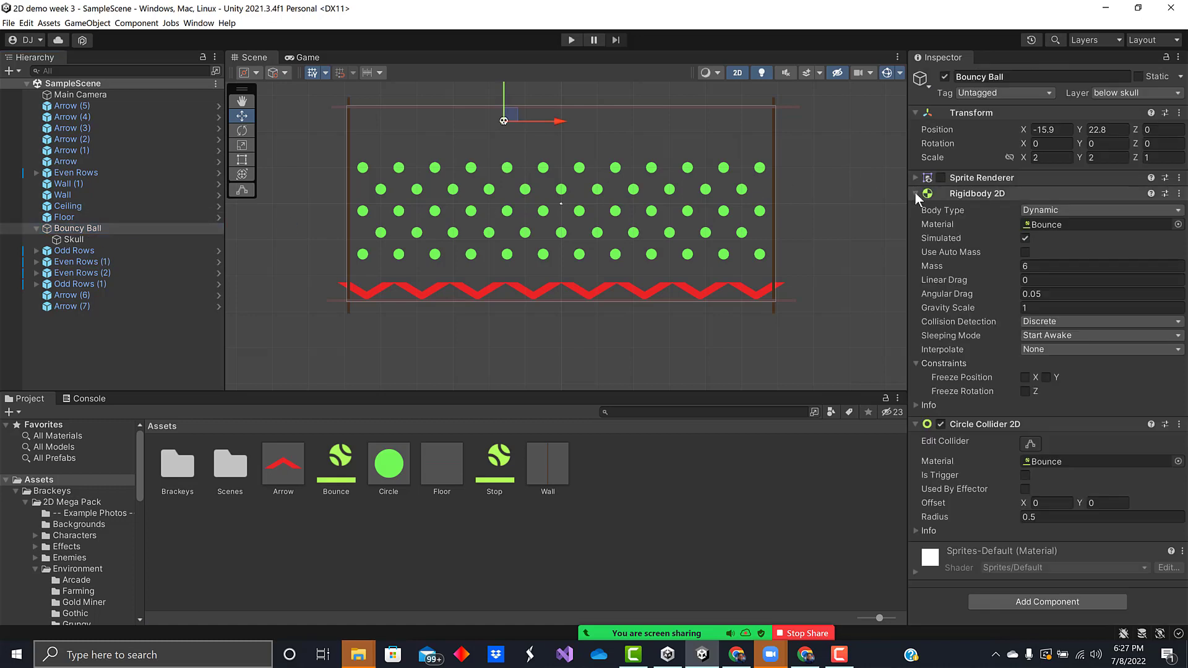
left_click(915, 193)
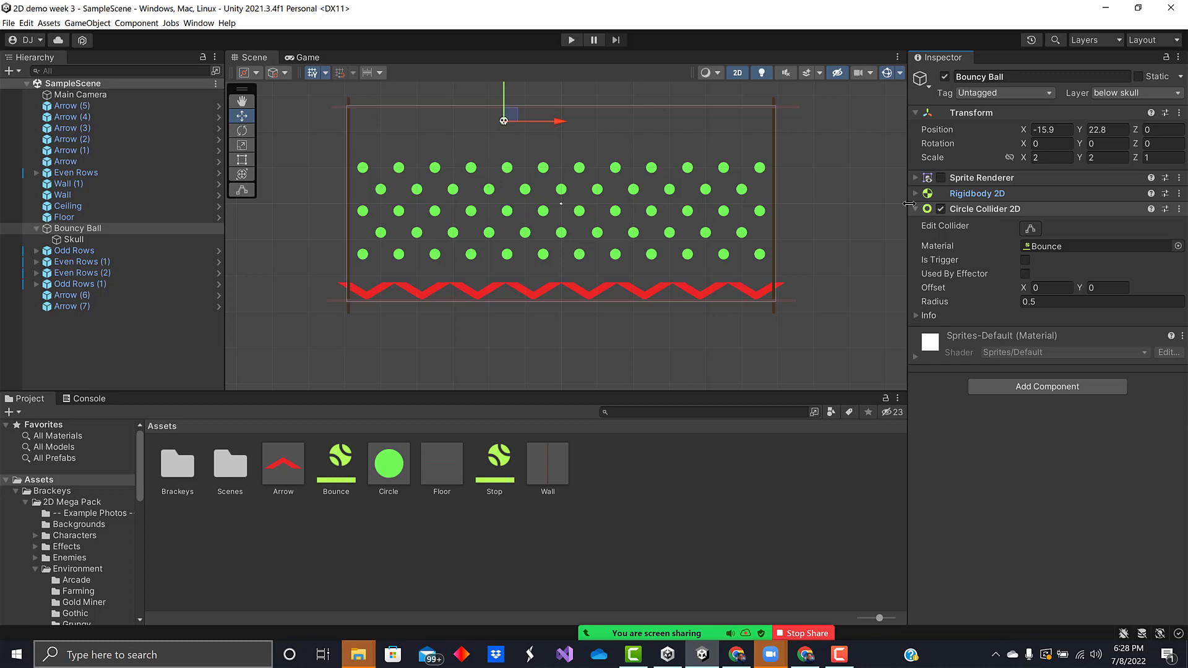
left_click(1072, 387)
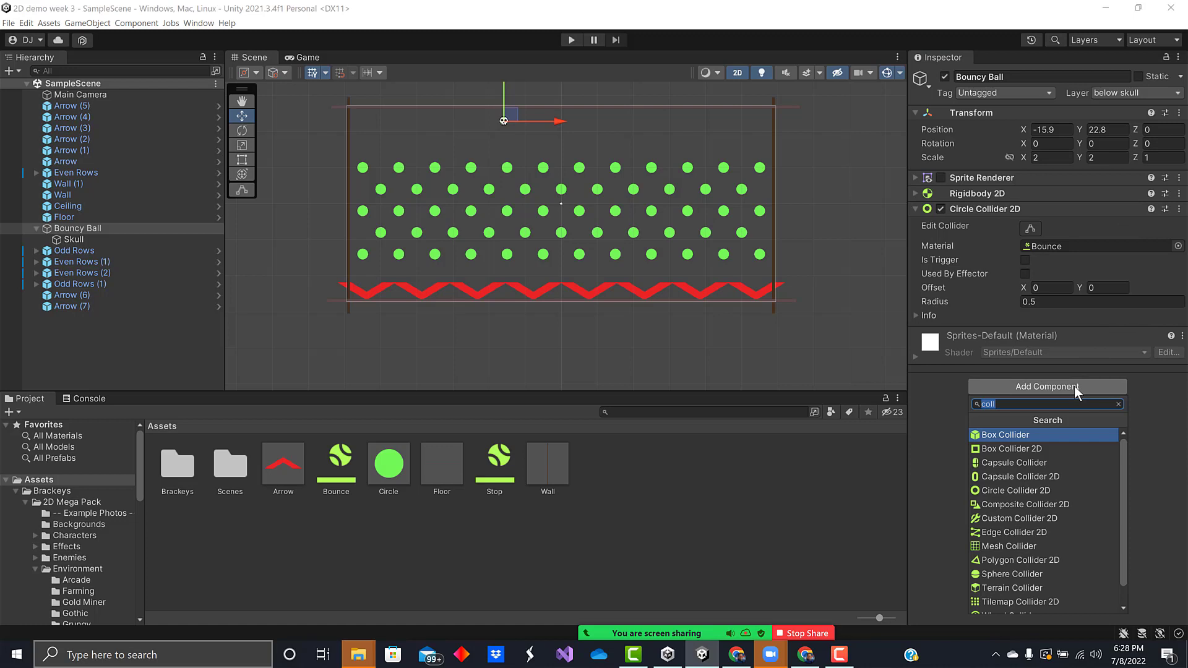
type("audi")
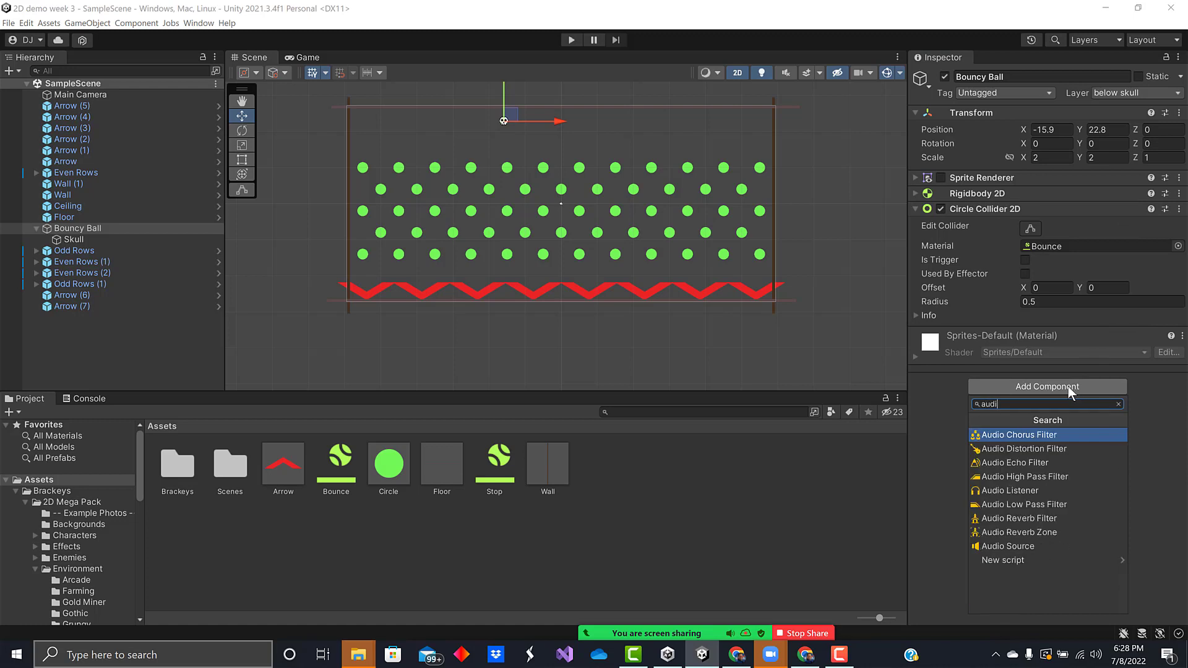
left_click(1021, 545)
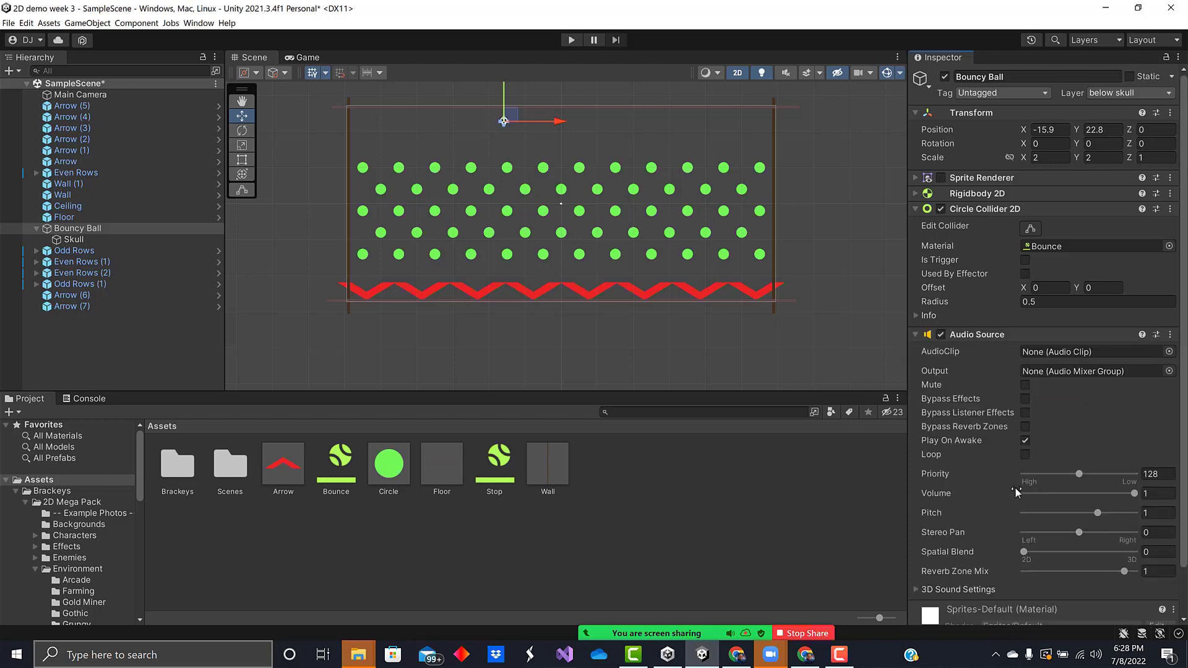
scroll(1015, 486, "down", 2)
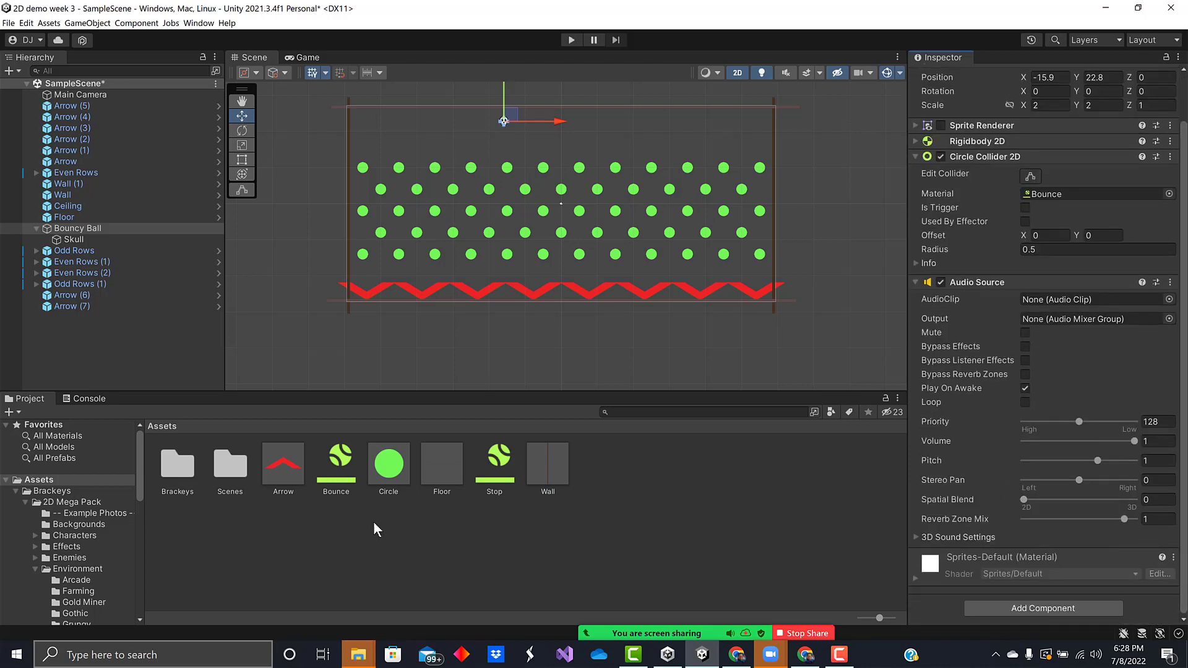
Open the 2D Mega Pack's Sounds folder and preview the Bonus and GameOver clips in the music player
scroll(88, 495, "down", 6)
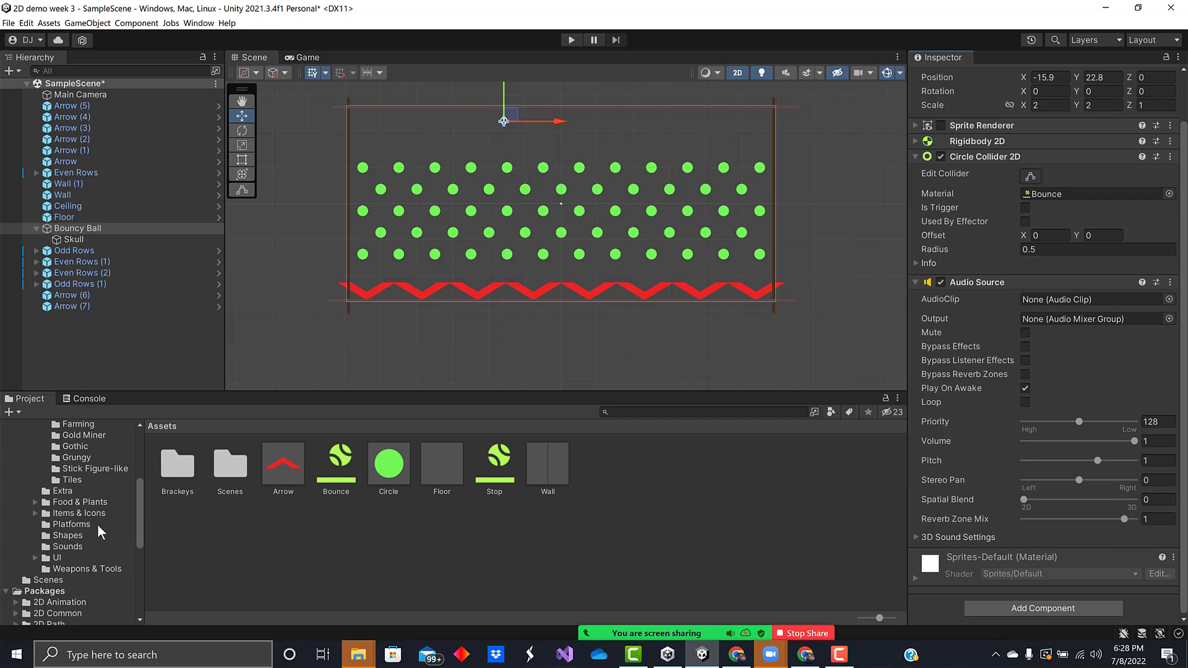
left_click(65, 544)
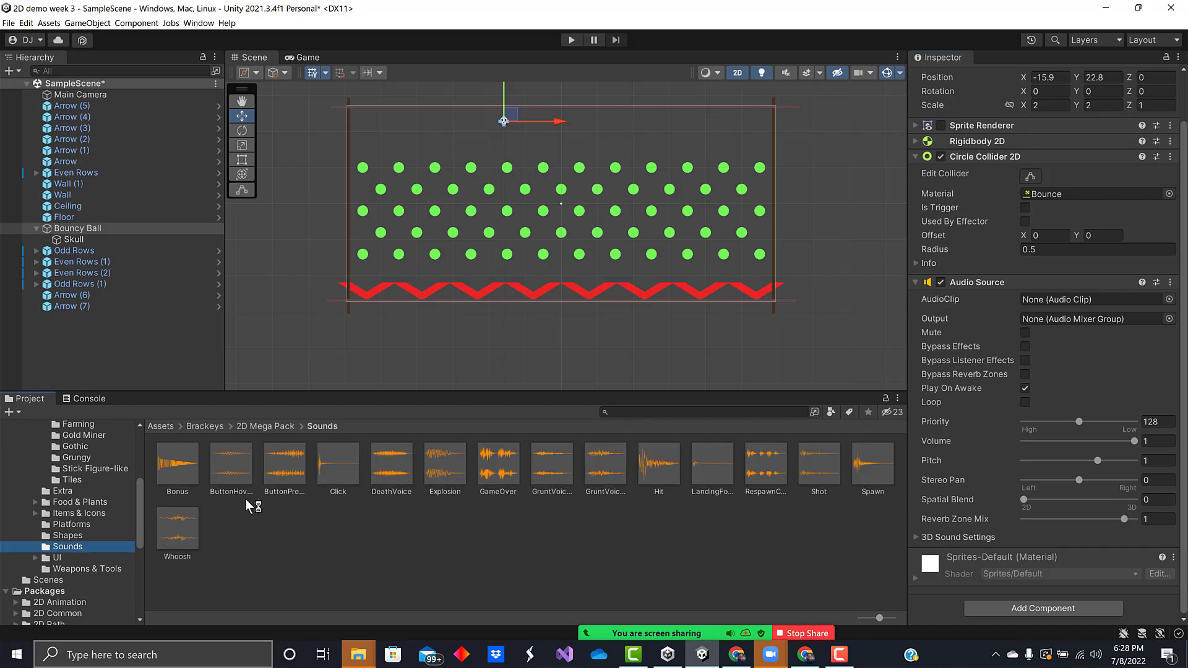
double_click(169, 470)
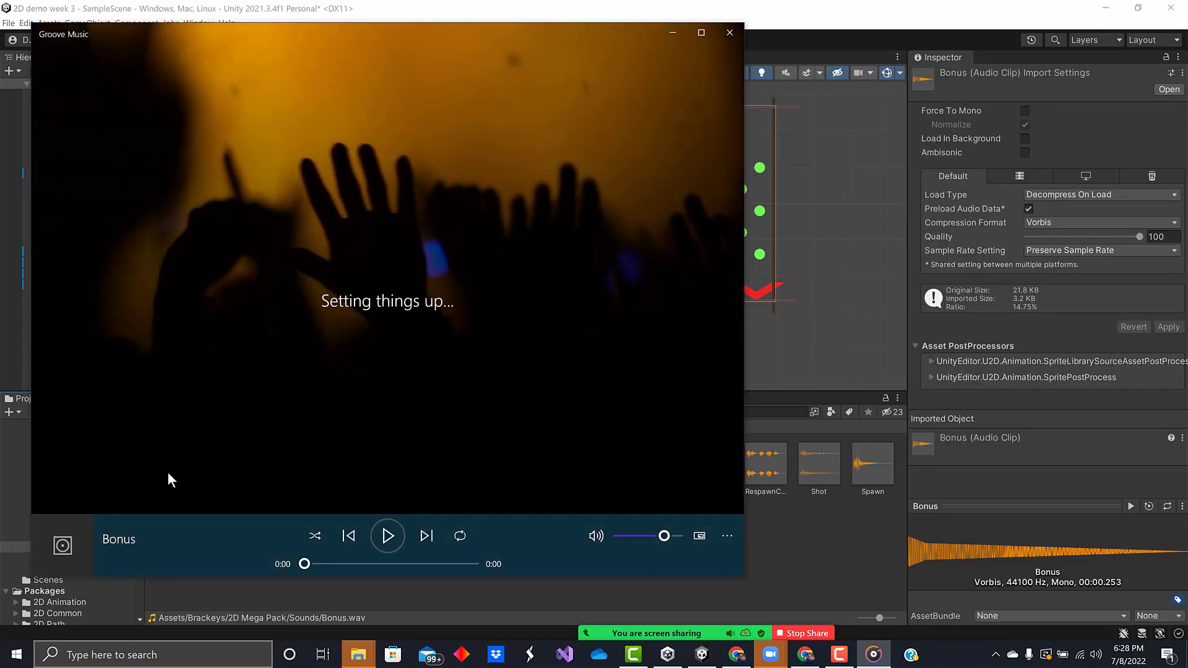
left_click(730, 34)
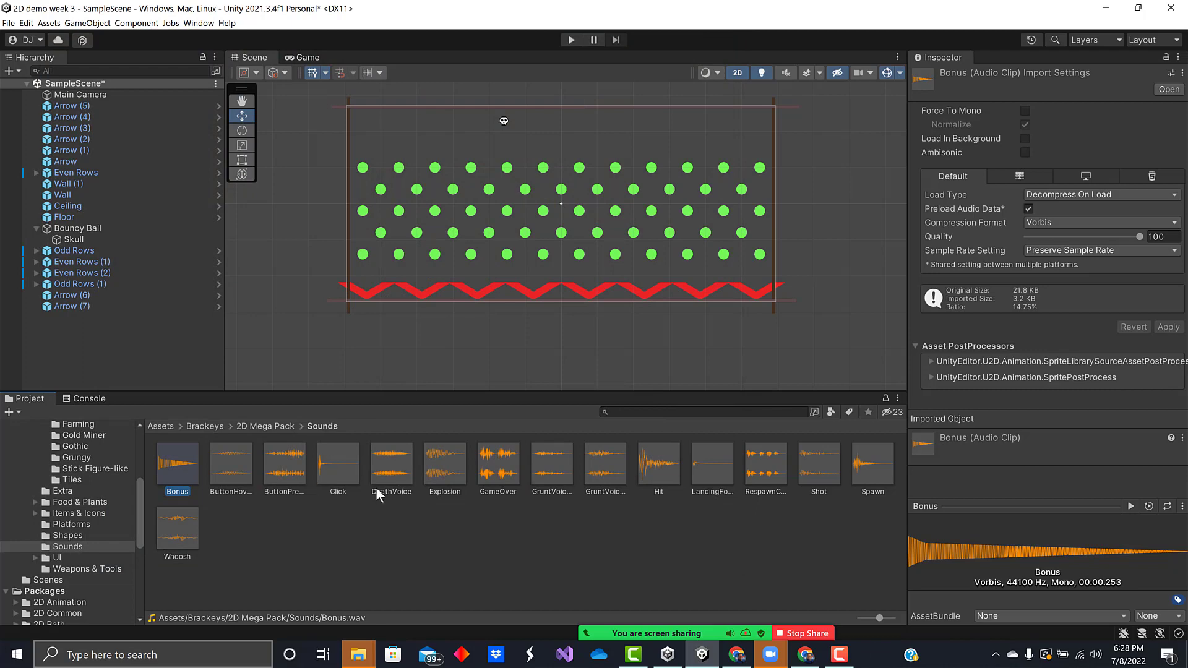
left_click(492, 469)
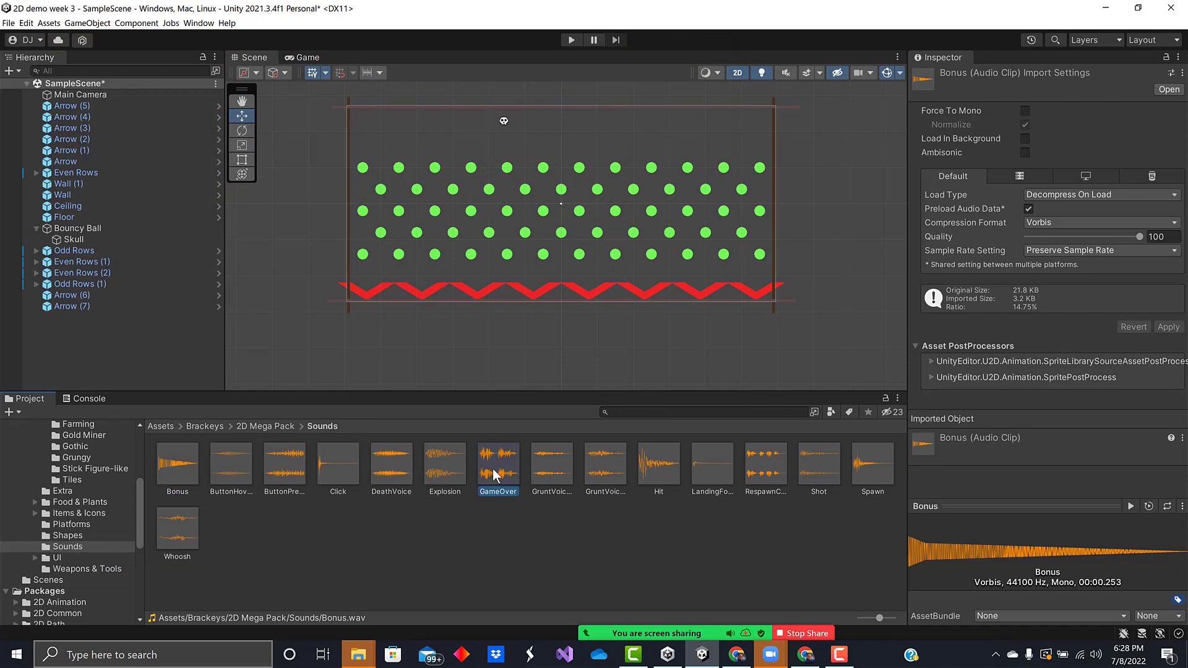
double_click(492, 468)
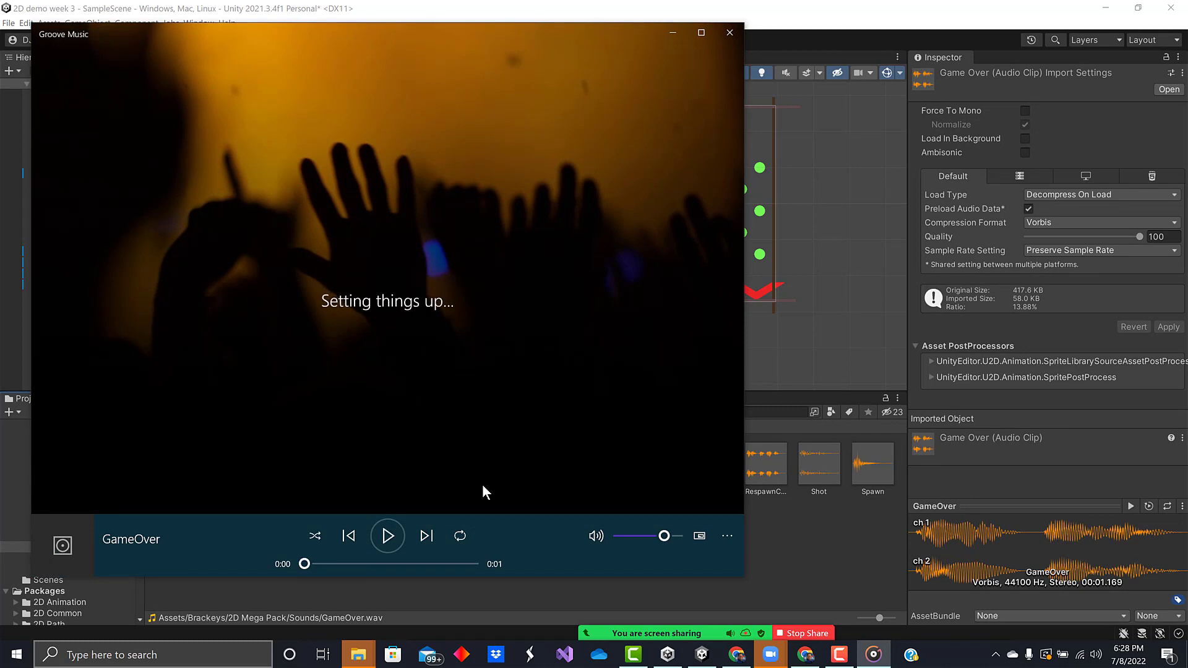
left_click(729, 33)
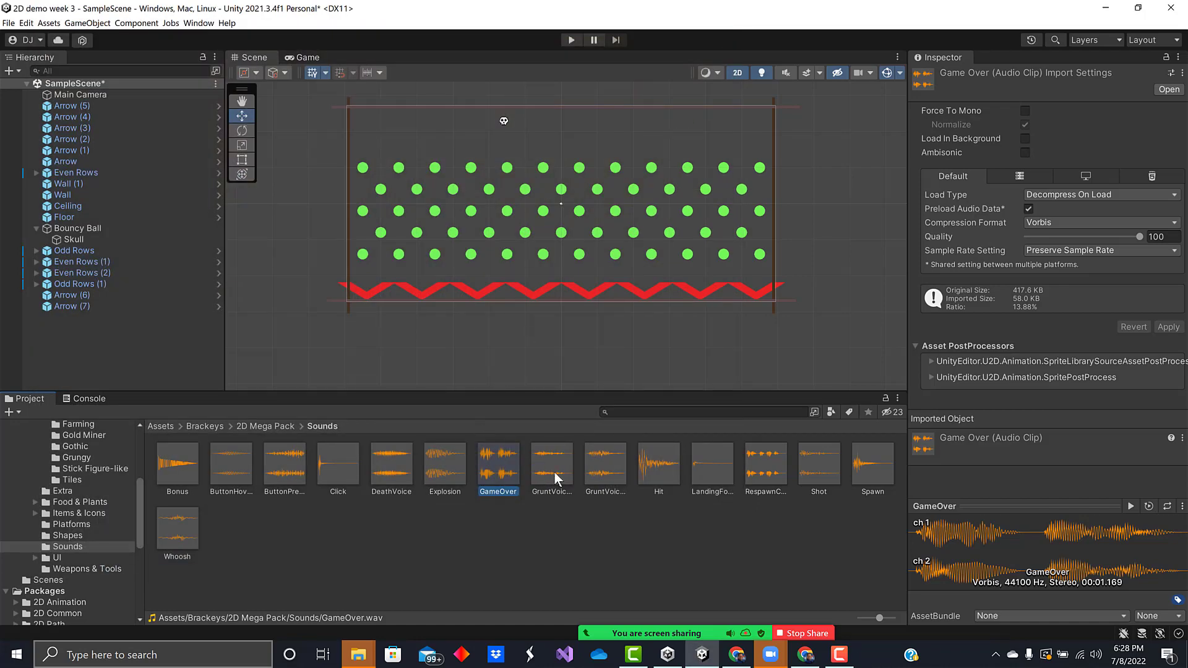
Preview the Hit and Explosion clips from the Sounds folder in the music player, closing the player after each
double_click(643, 470)
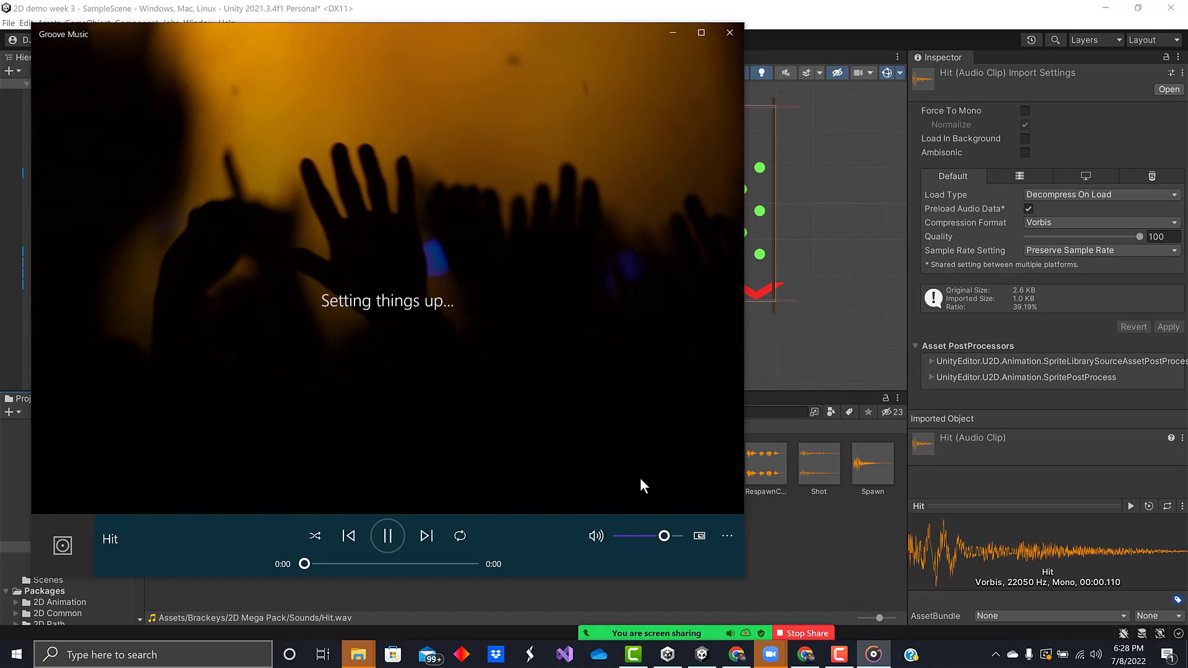
left_click(731, 34)
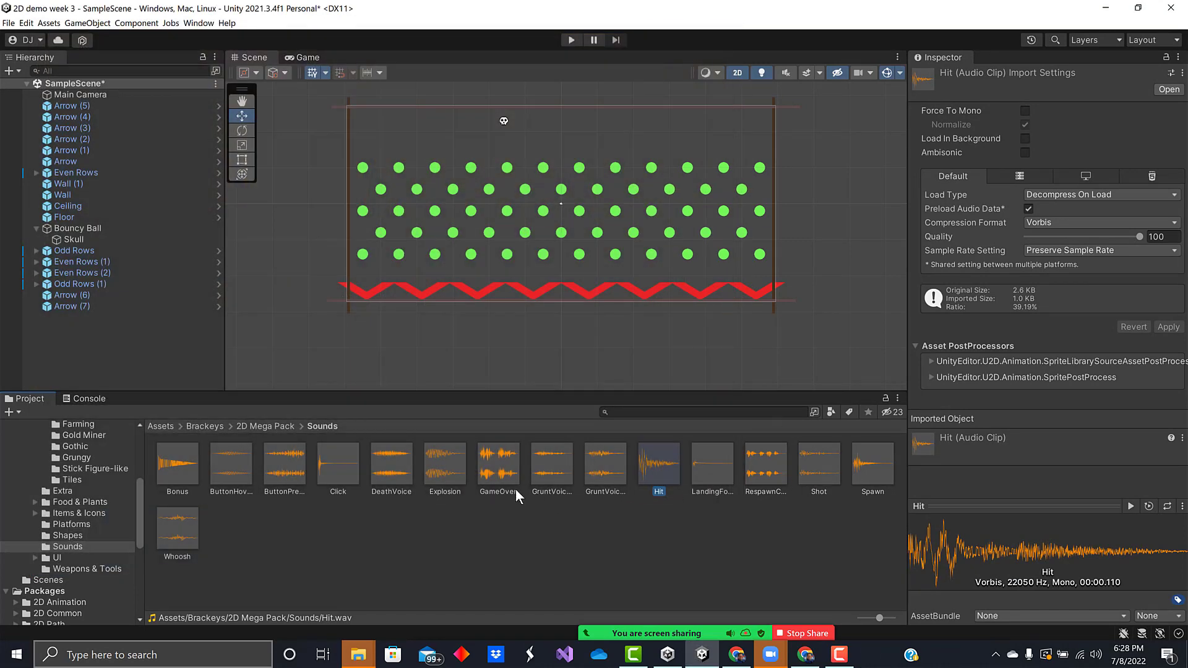
double_click(443, 474)
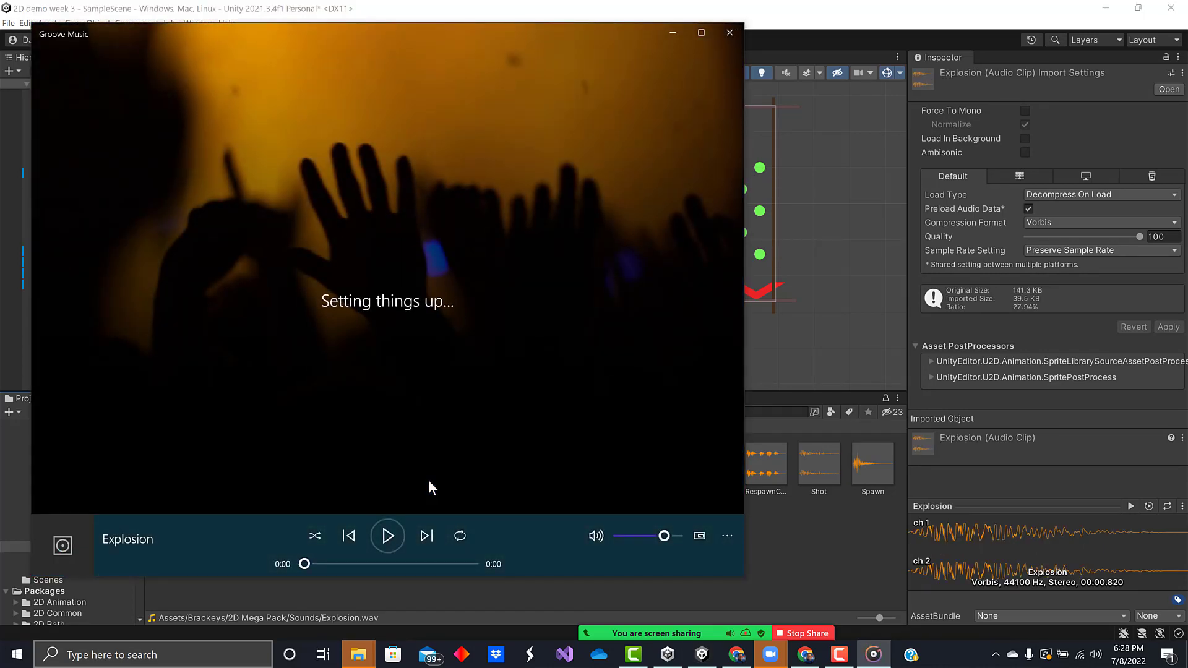
left_click(730, 35)
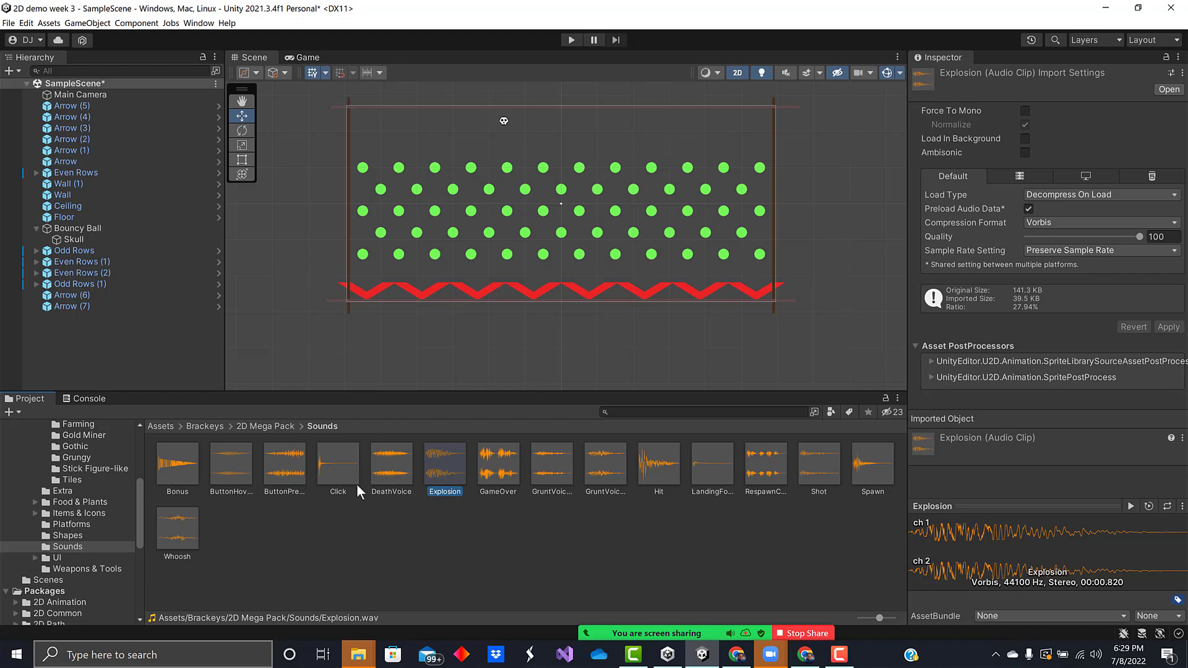
Preview the Whoosh and LandingFootsteps clips in the music player, closing the player after each
double_click(184, 532)
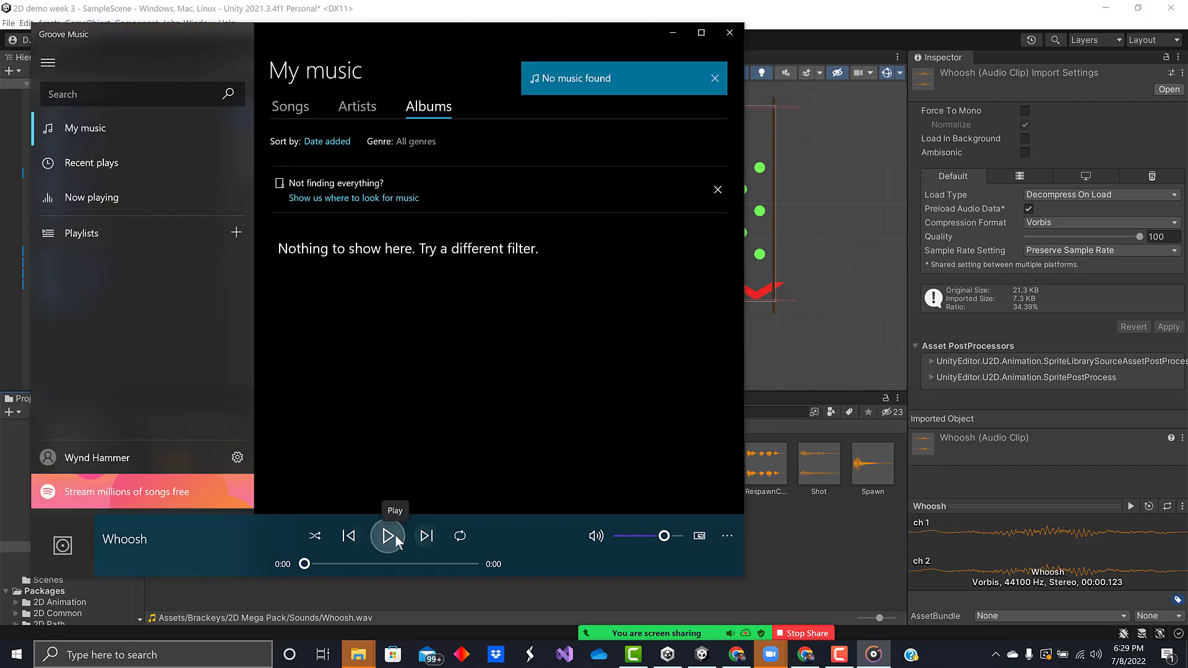
left_click(388, 534)
left_click(729, 33)
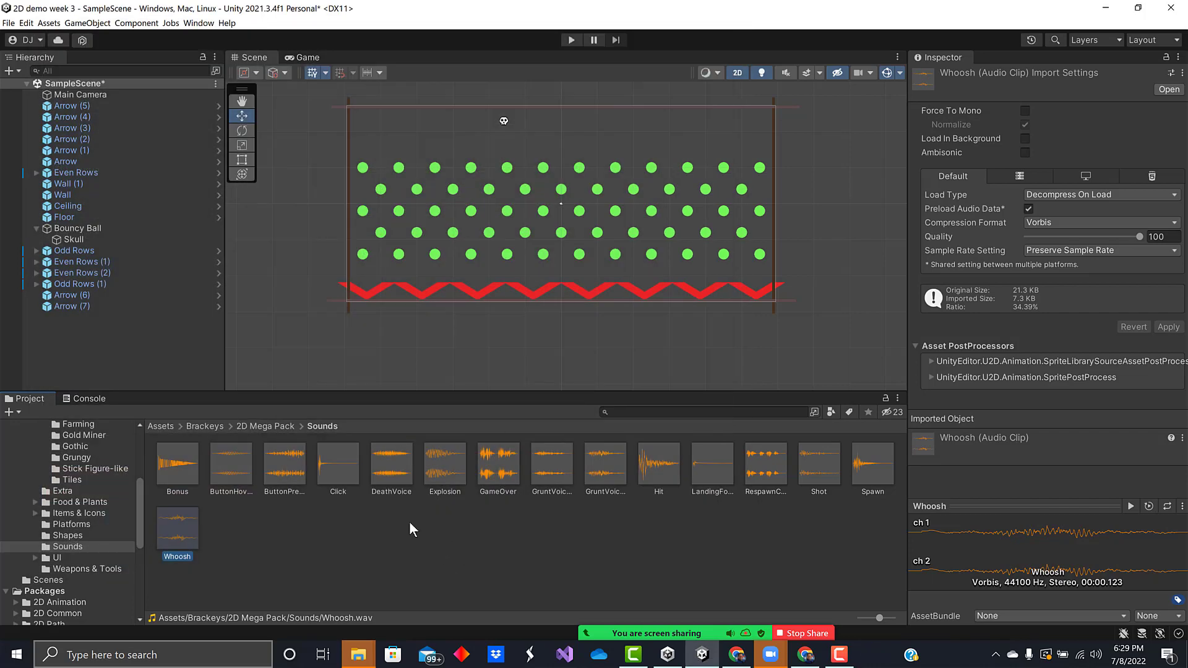
double_click(704, 466)
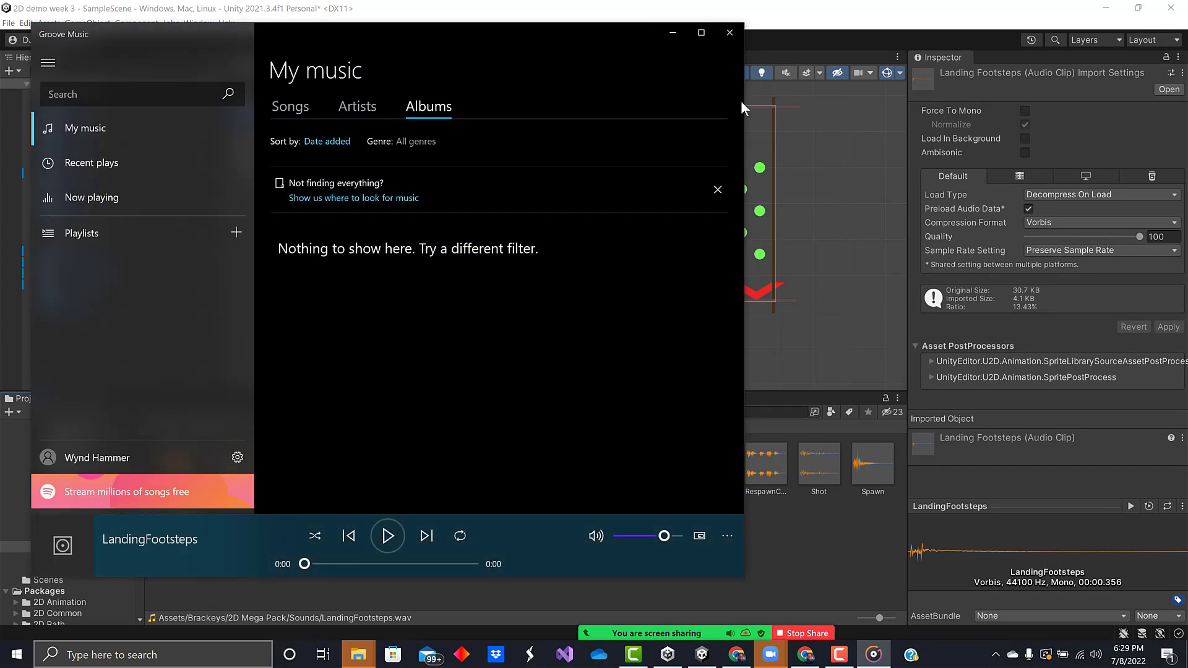
left_click(729, 33)
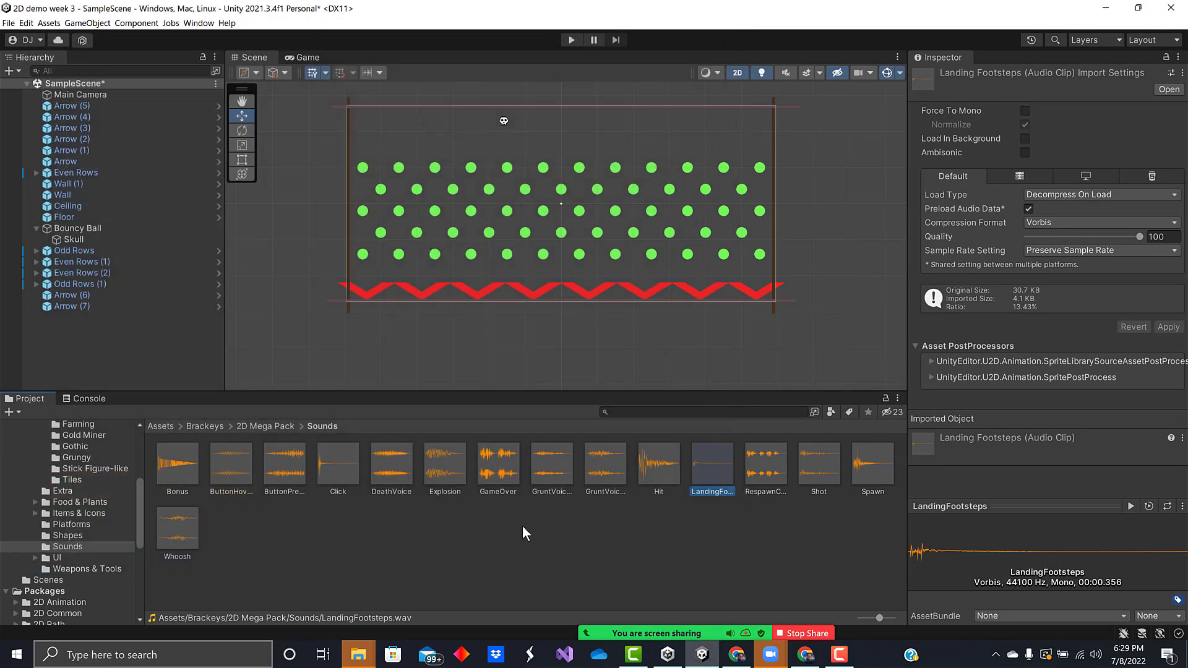
left_click(555, 559)
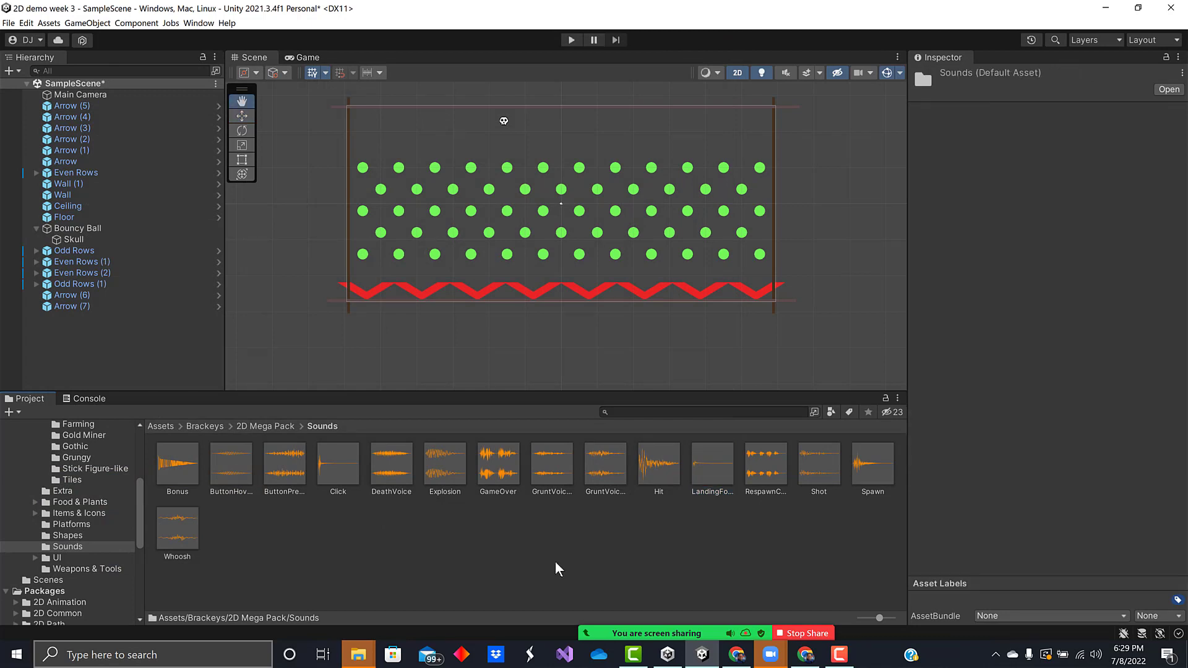
right_click(555, 561)
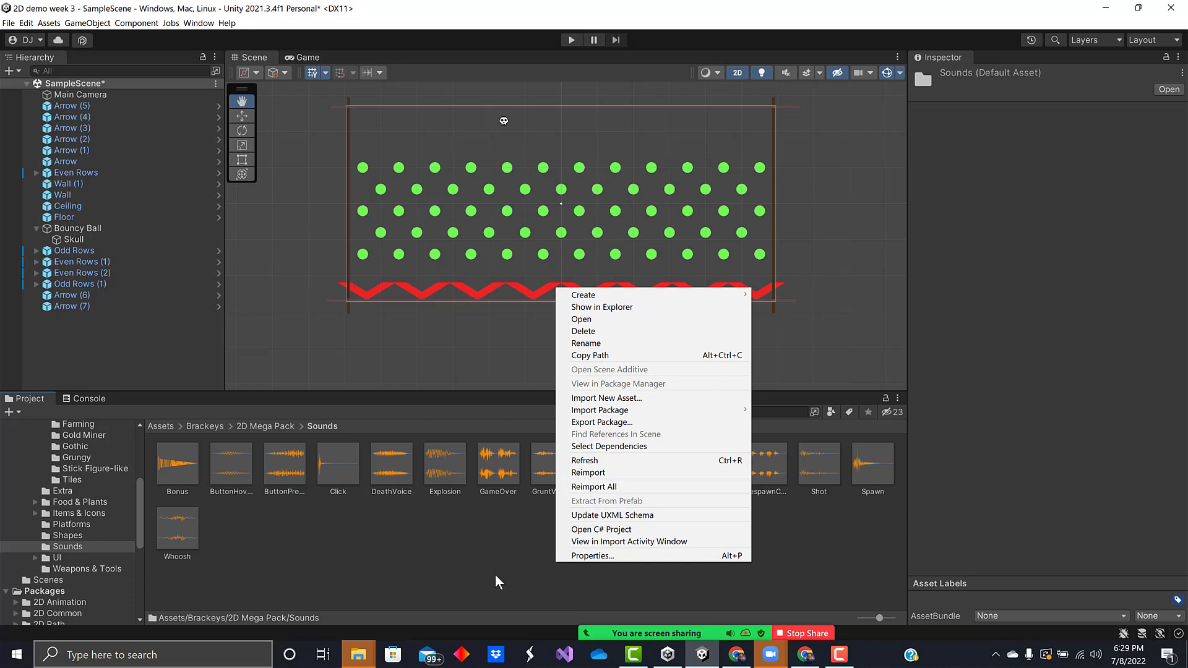
left_click(463, 578)
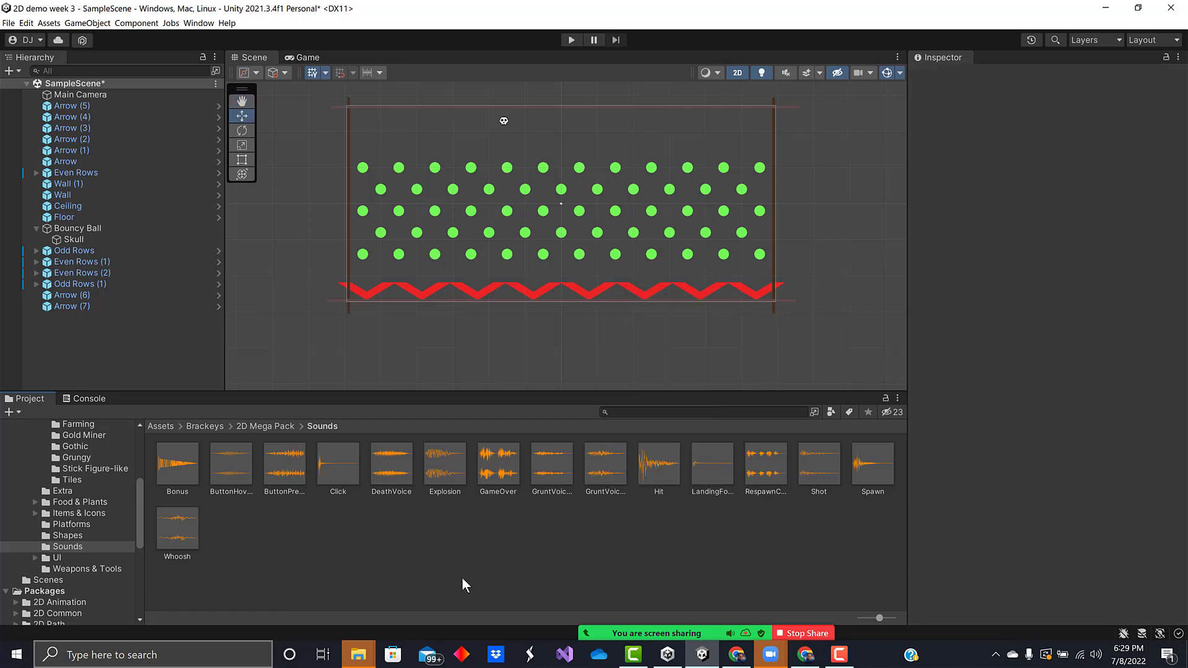
Preview the ButtonPress clip in the music player and close the player
double_click(289, 475)
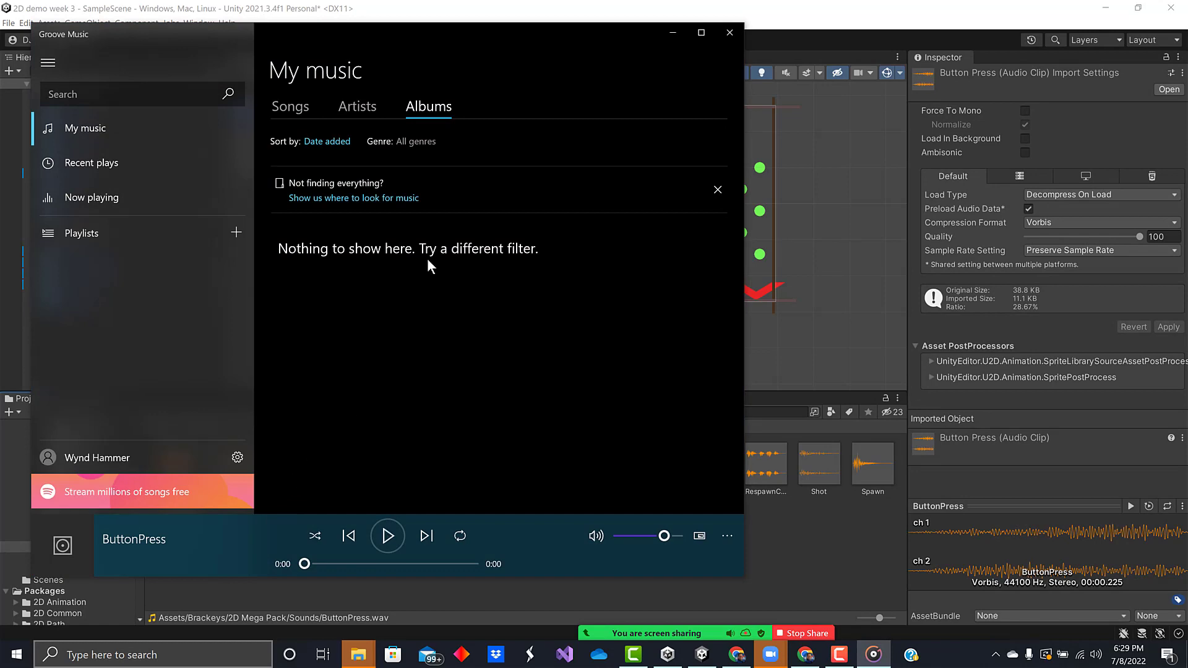
left_click(729, 37)
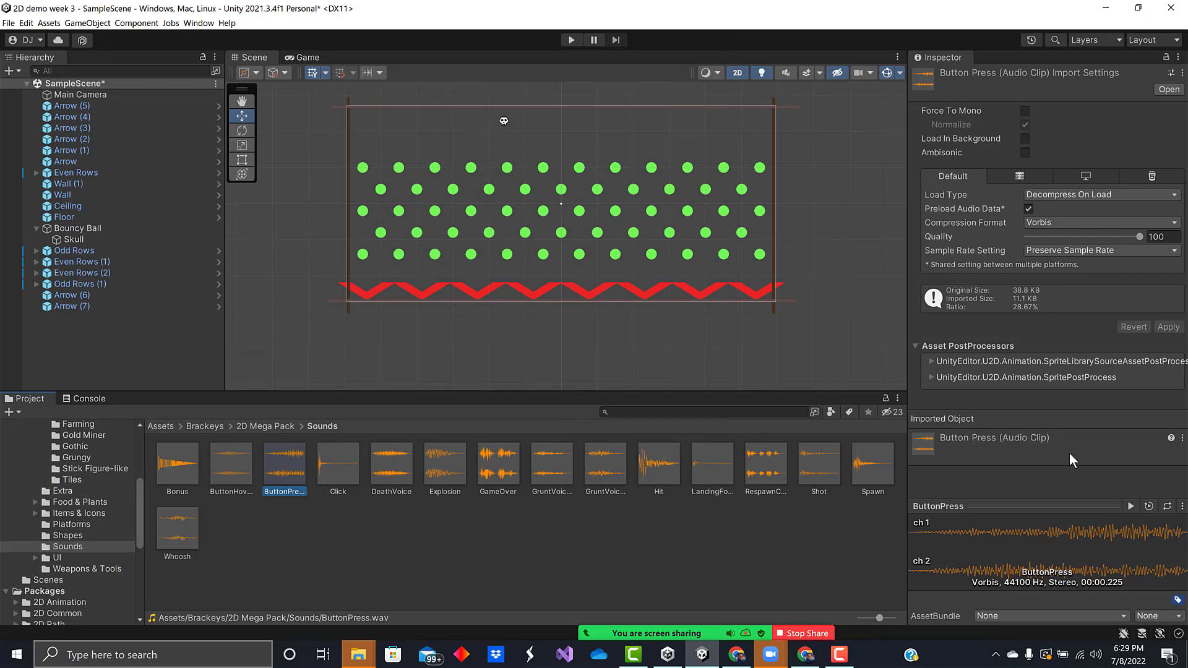
Select the Bouncy Ball and look through the project's asset and package folders
left_click(146, 228)
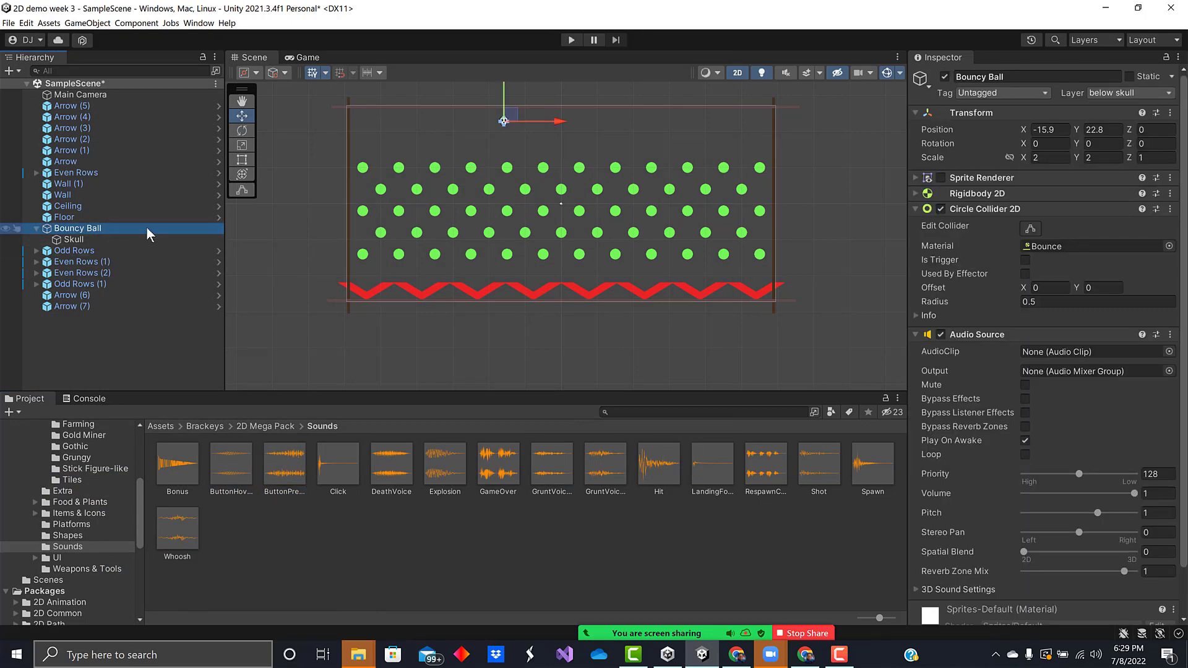
scroll(111, 550, "down", 4)
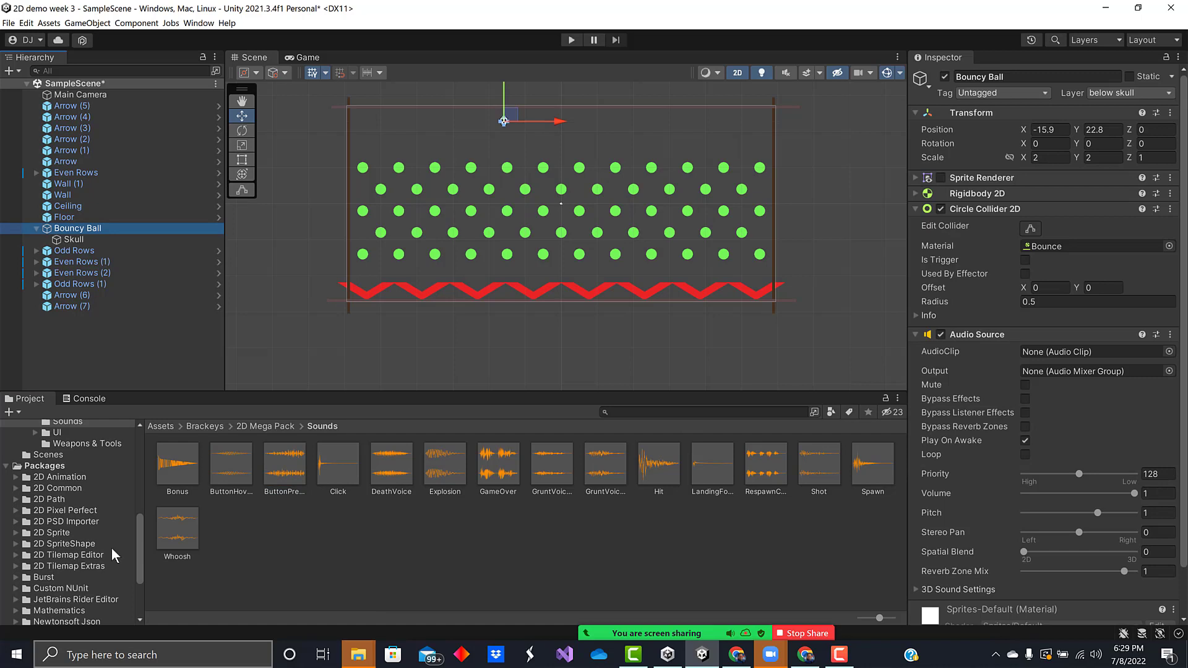
scroll(113, 536, "down", 4)
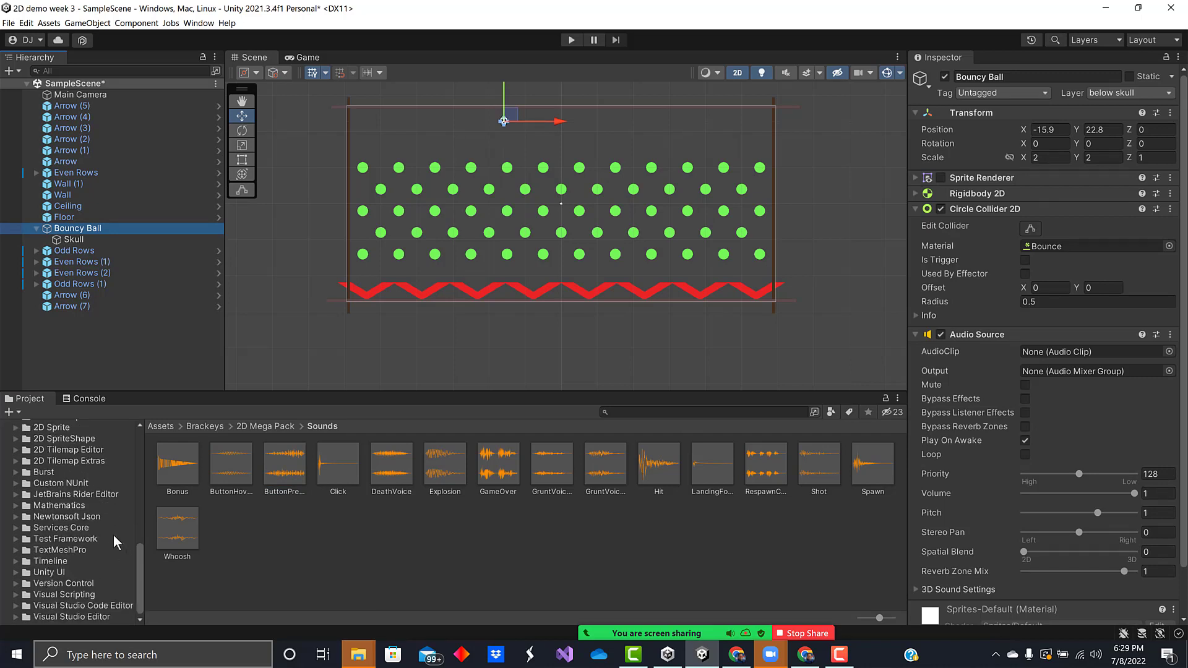
scroll(108, 543, "up", 10)
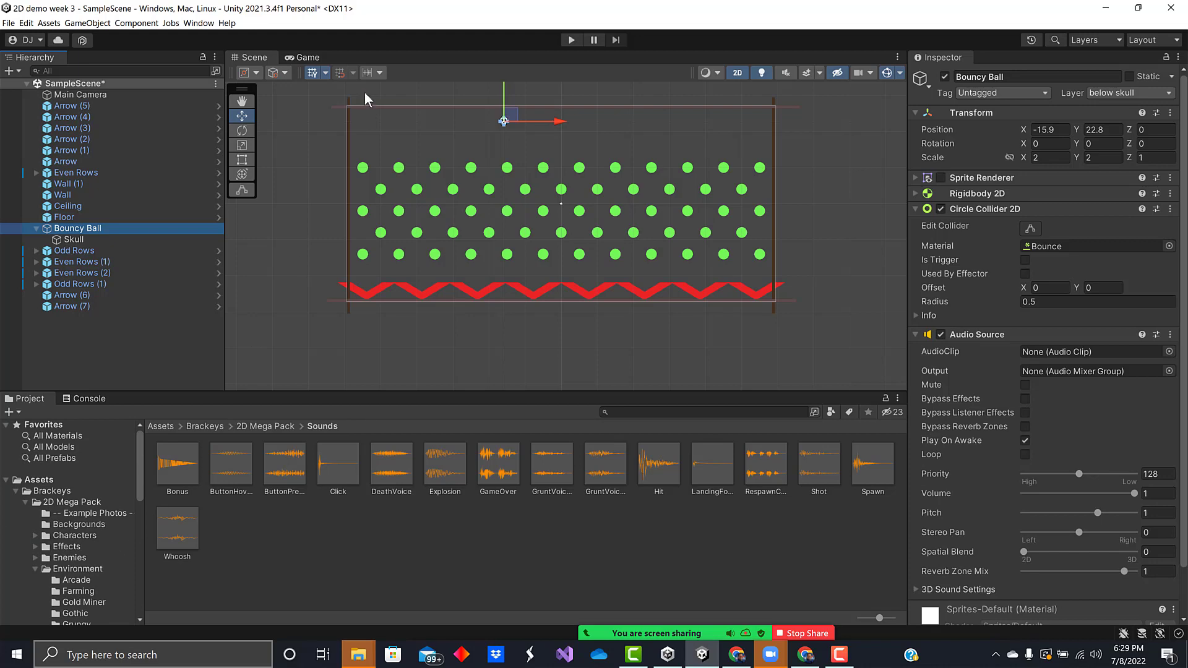
Search My Assets in the Package Manager for "audio" and download the Foundations of Audio package
left_click(199, 23)
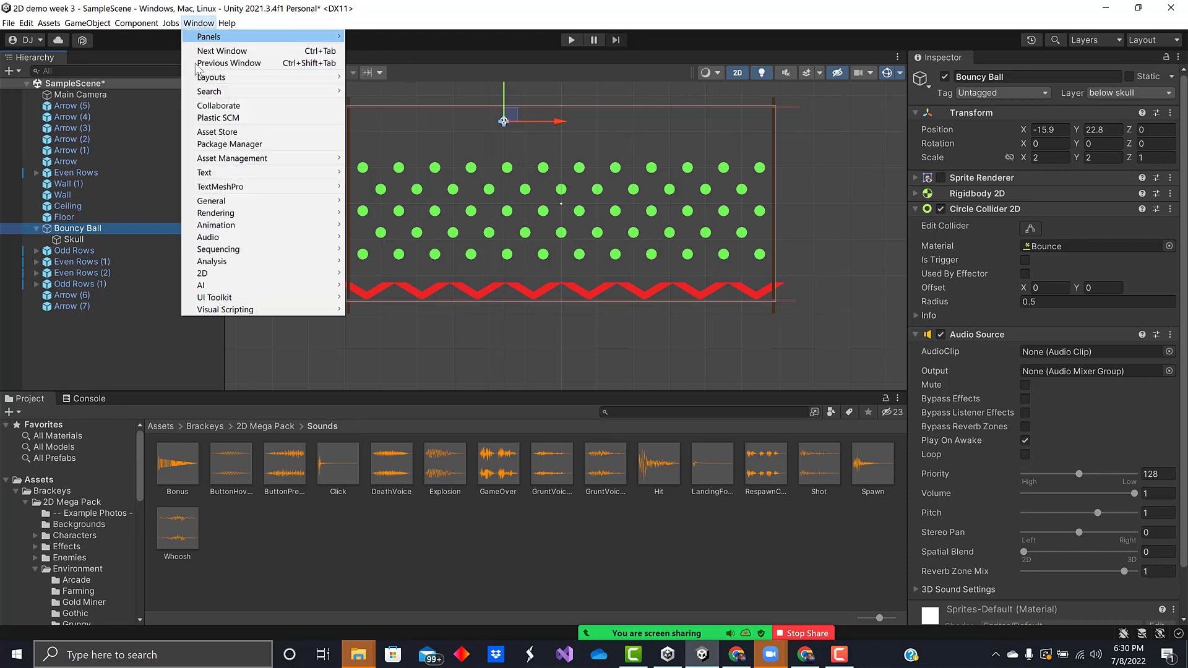
left_click(204, 143)
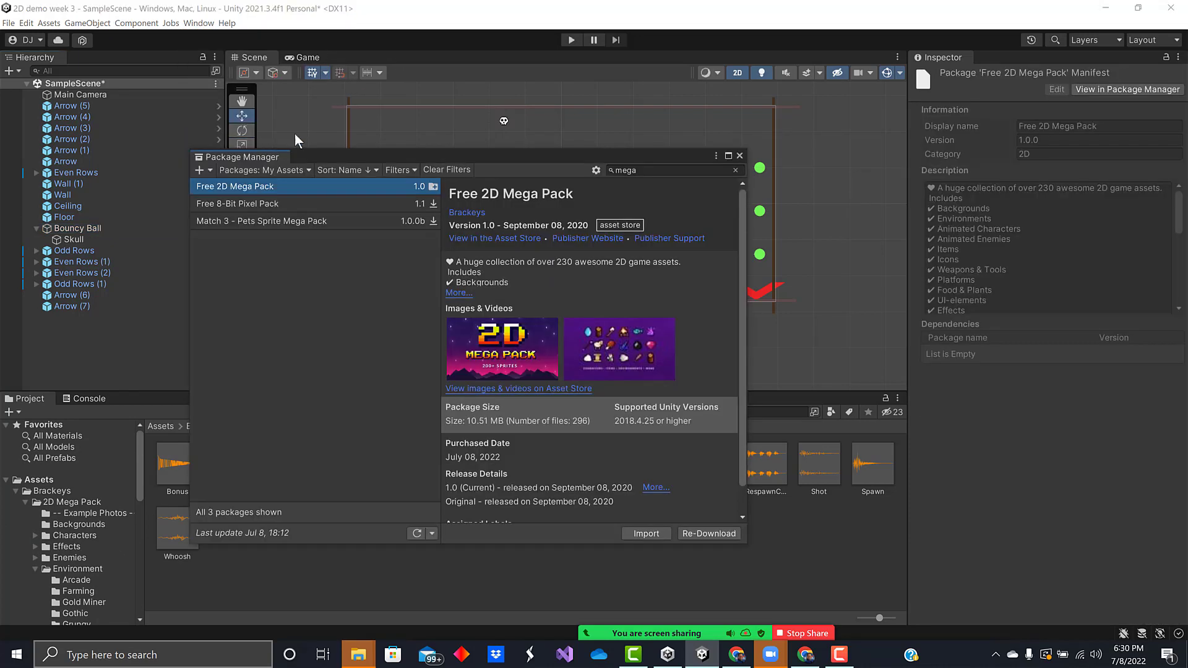
left_click(609, 169)
type("audio")
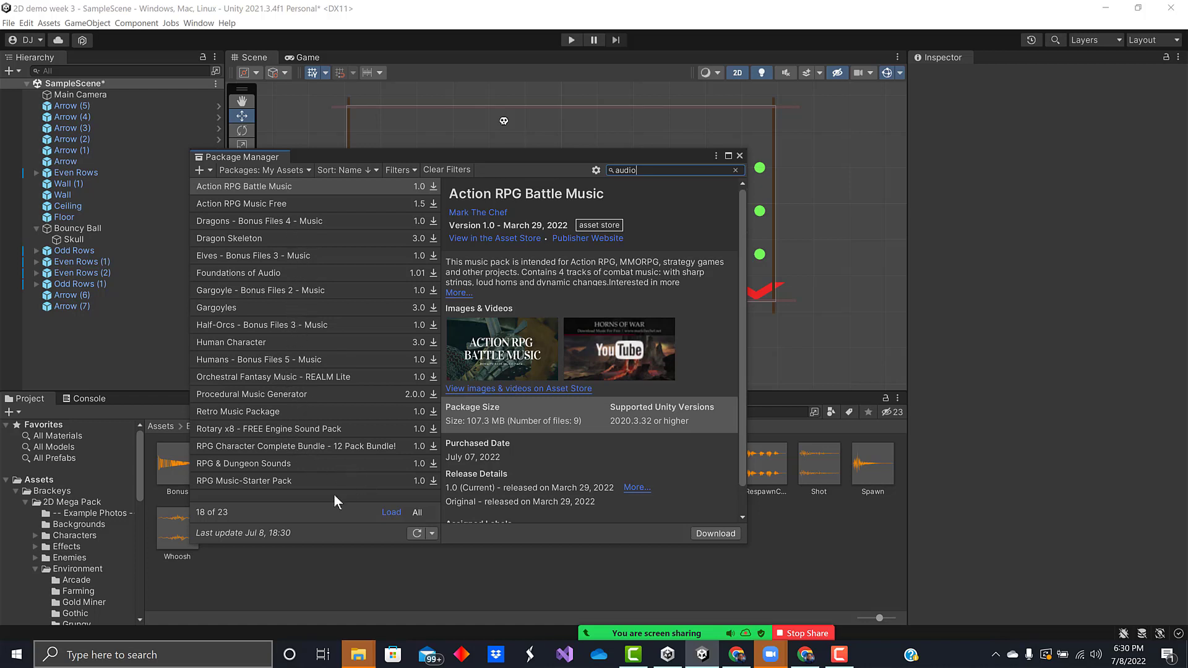
left_click(251, 273)
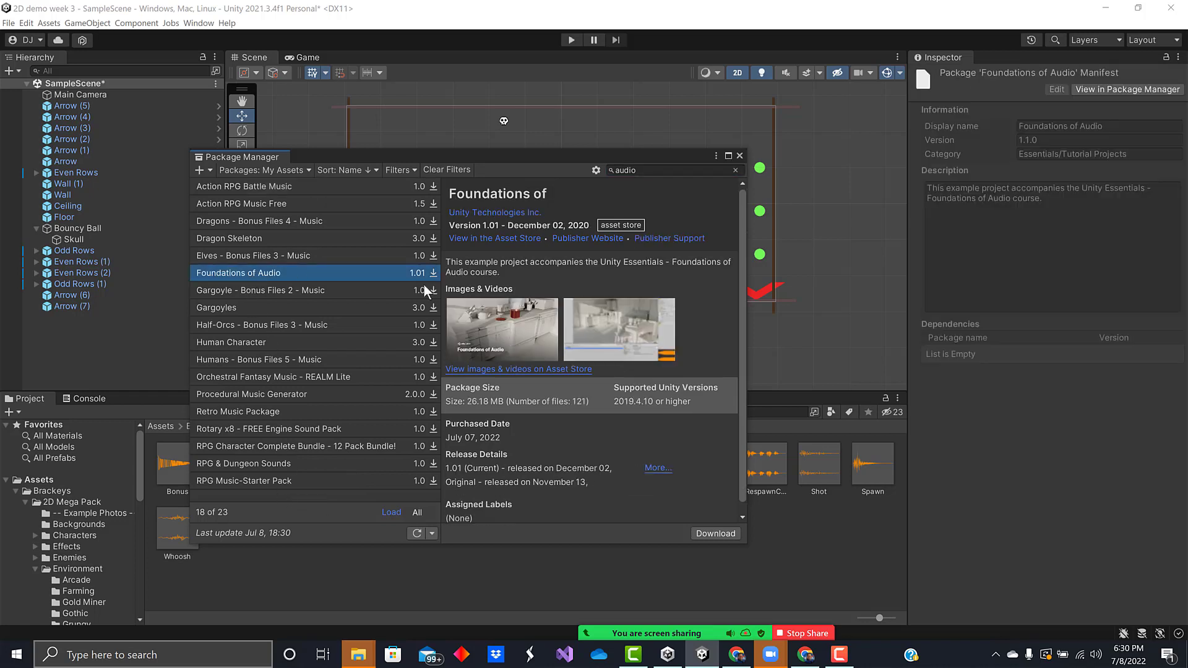
left_click(714, 534)
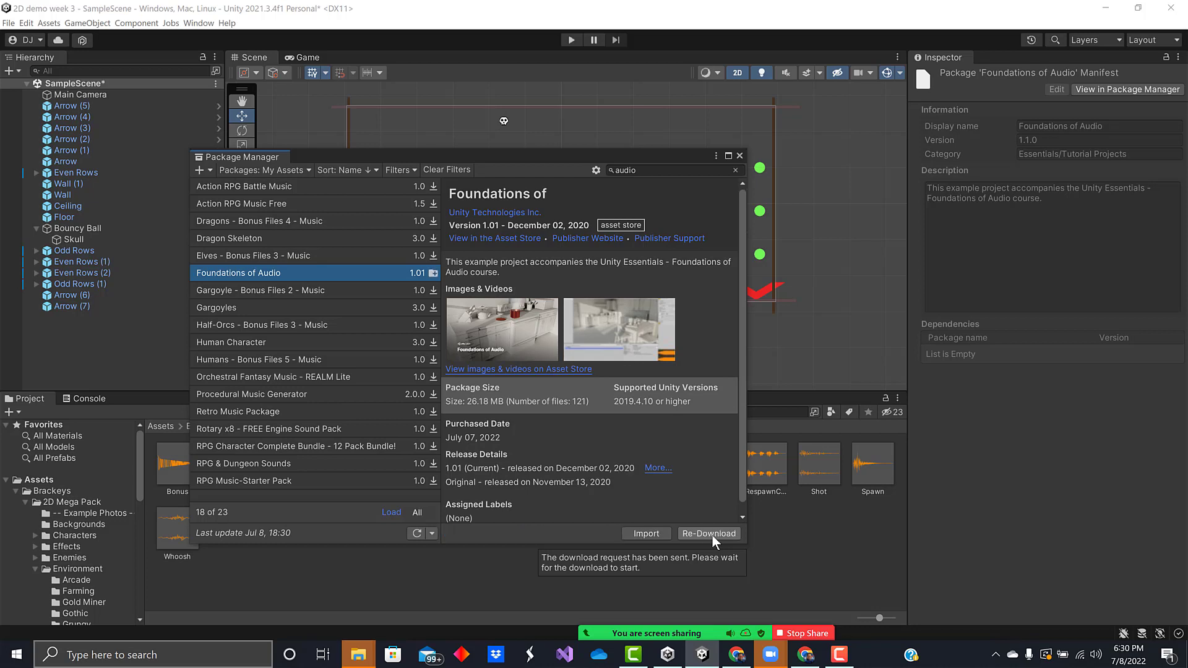
Import the Foundations of Audio package into a temporary project using the Switch Project option
left_click(659, 532)
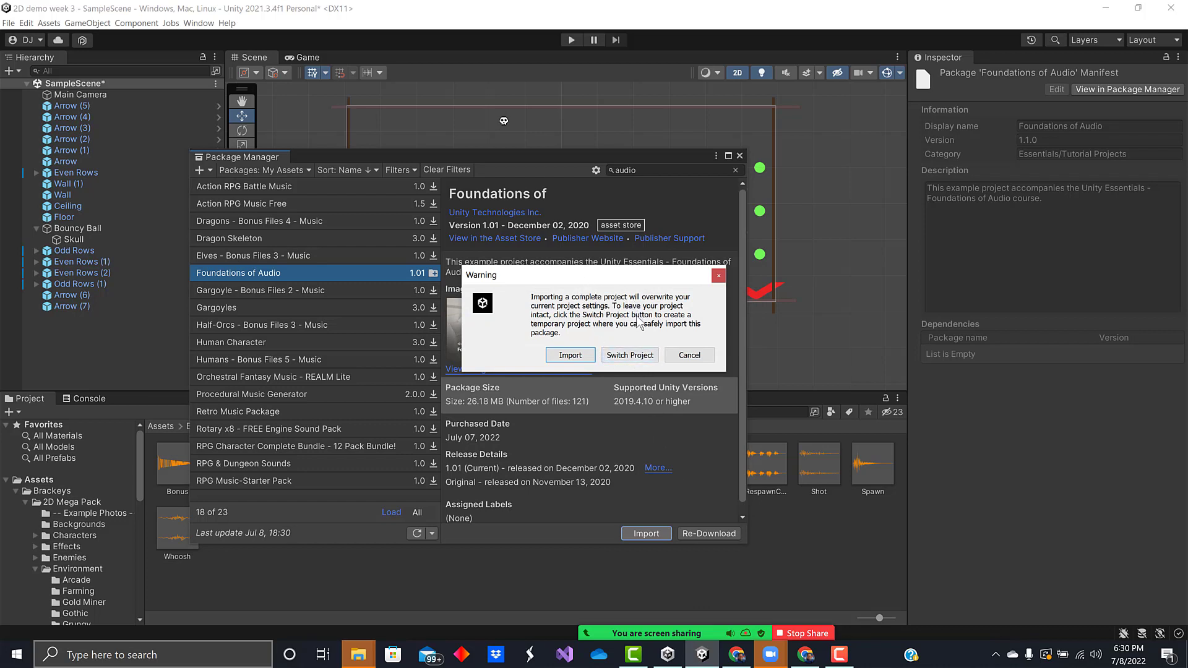
left_click(637, 357)
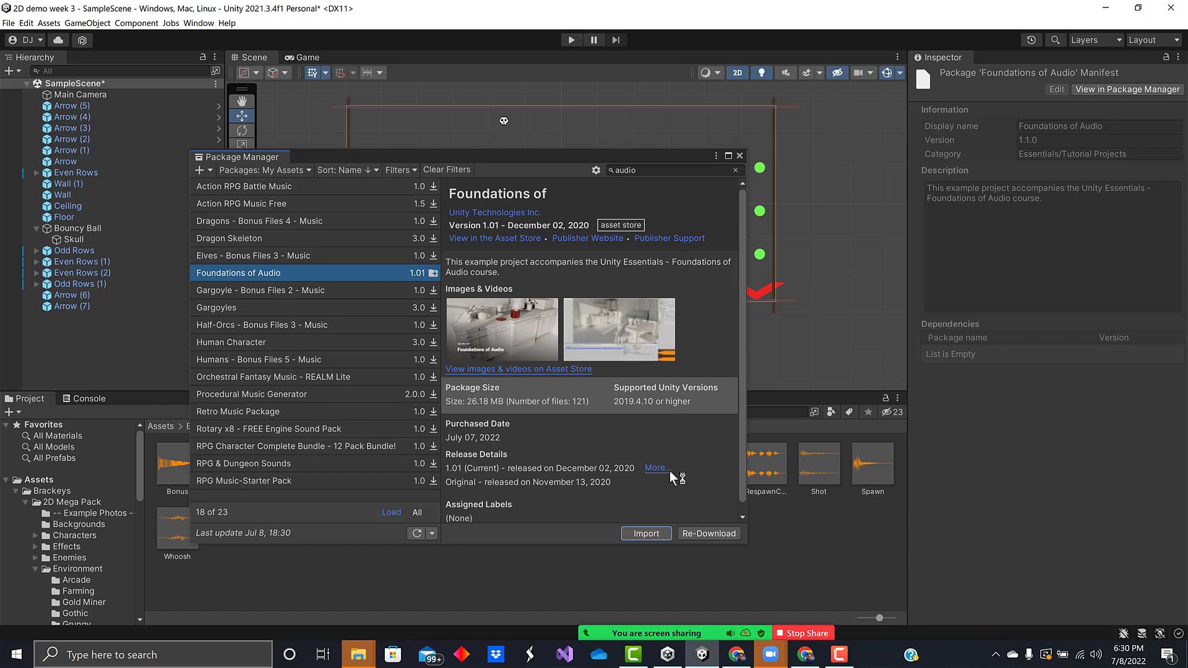
left_click(645, 534)
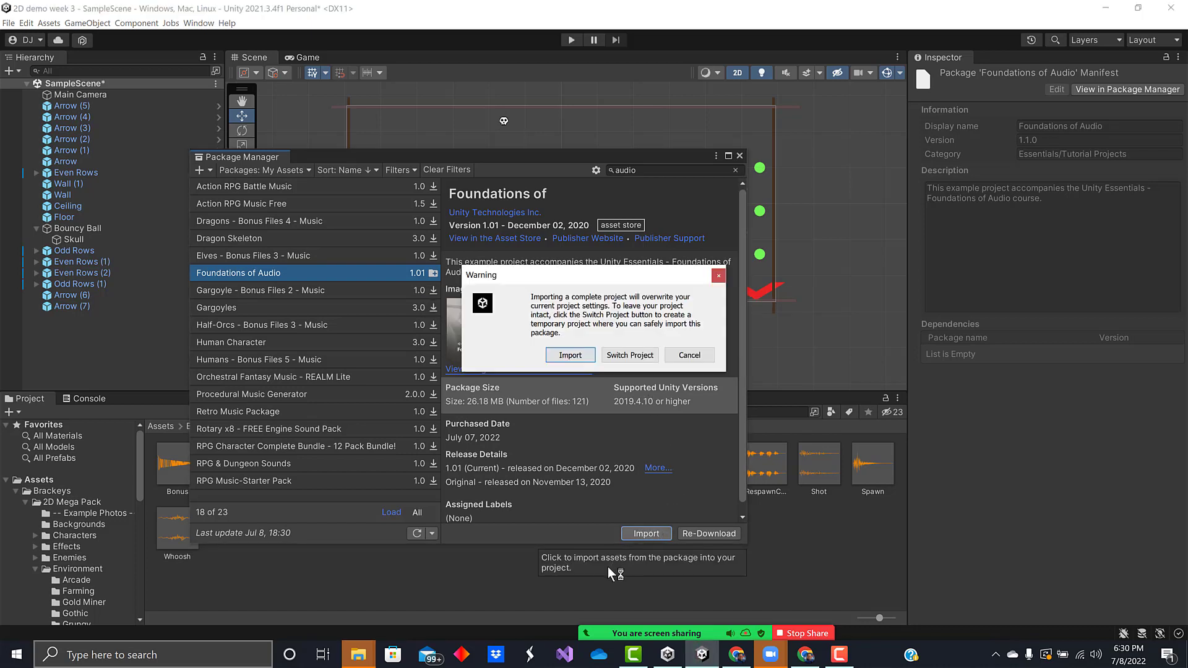
left_click(719, 276)
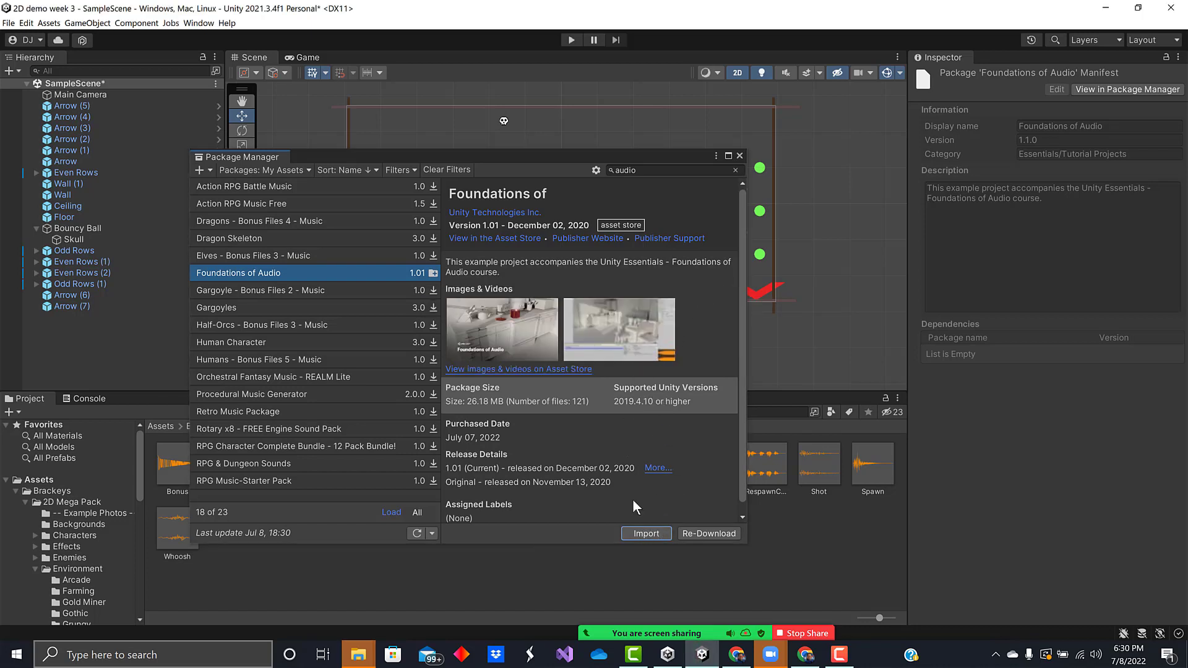
scroll(77, 522, "down", 10)
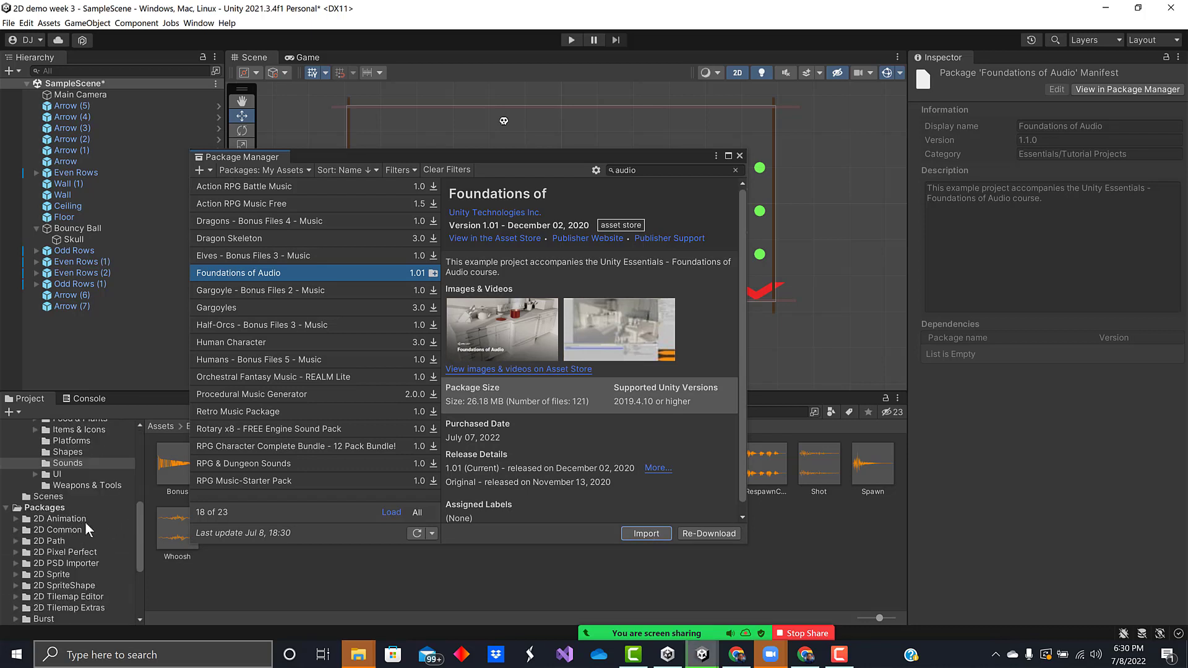
scroll(86, 522, "up", 10)
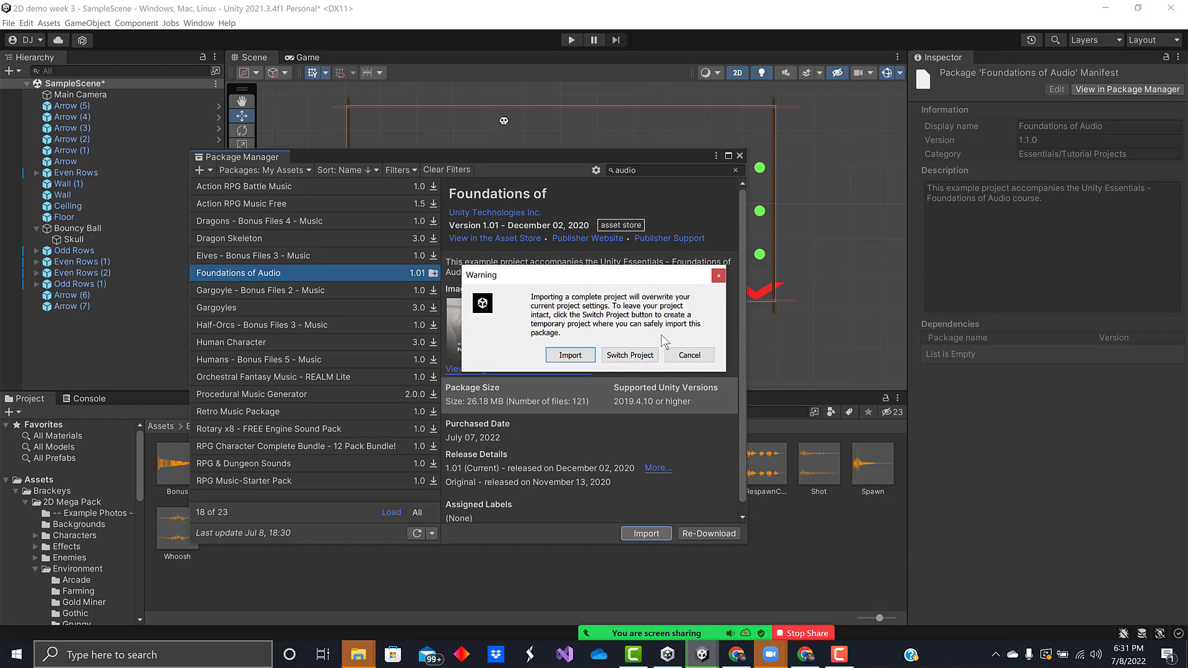
left_click(639, 353)
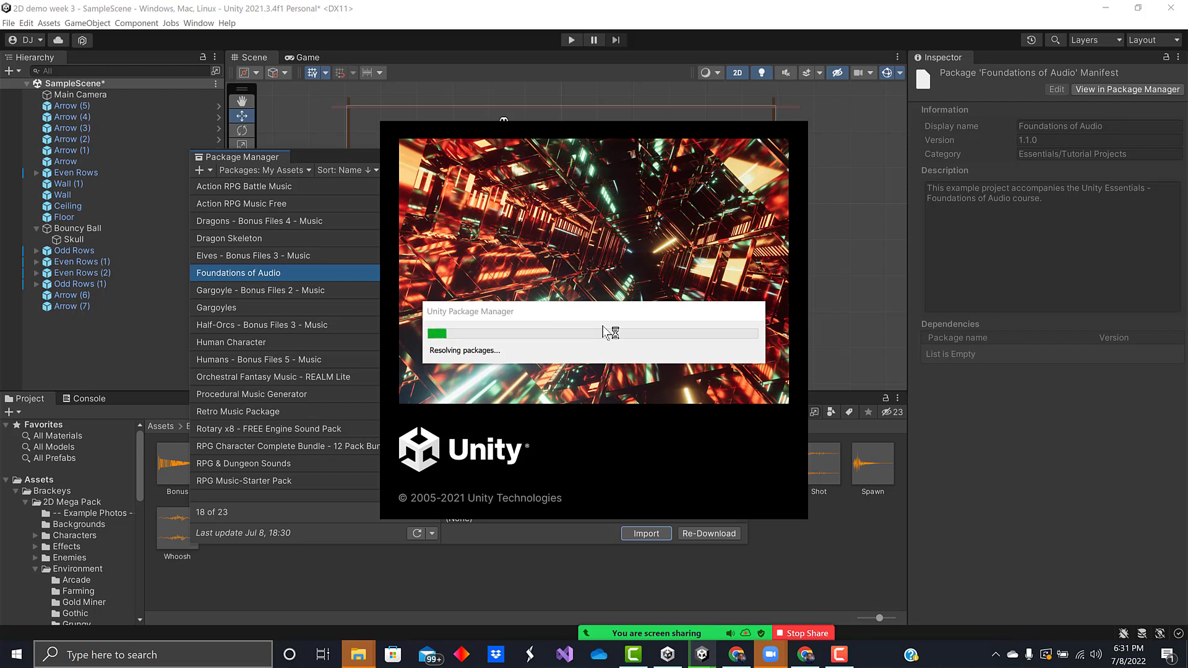
Import the RPG & Dungeon Sounds package into the 2D demo week 3 project with all of its files
left_click(268, 463)
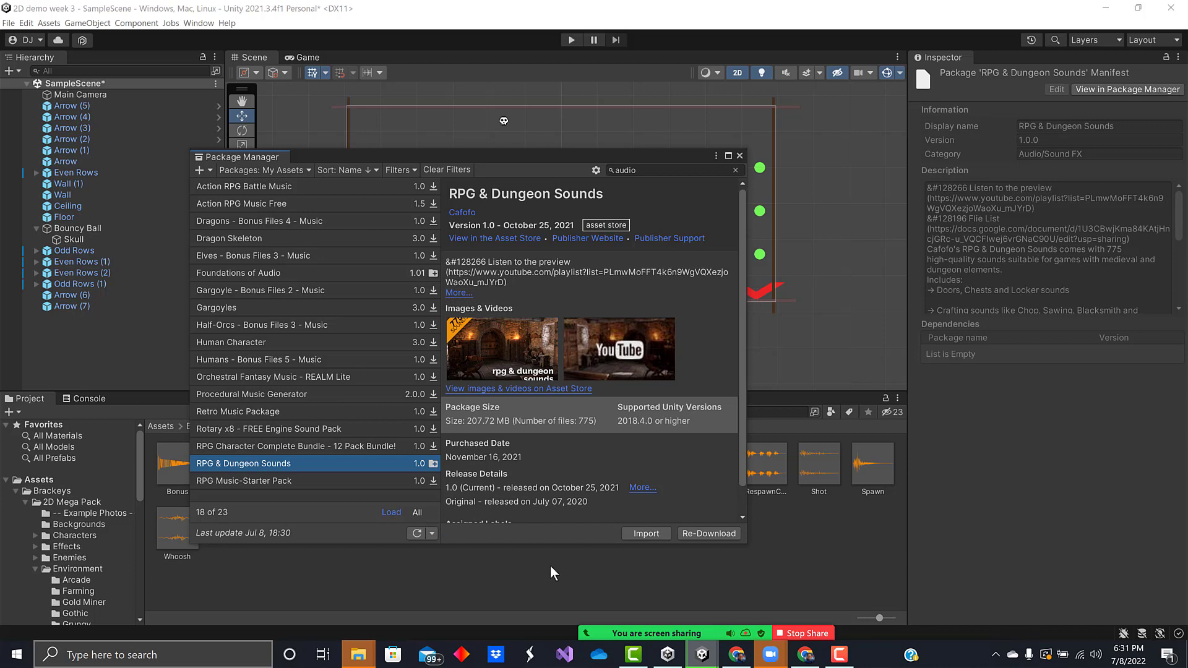
left_click(635, 532)
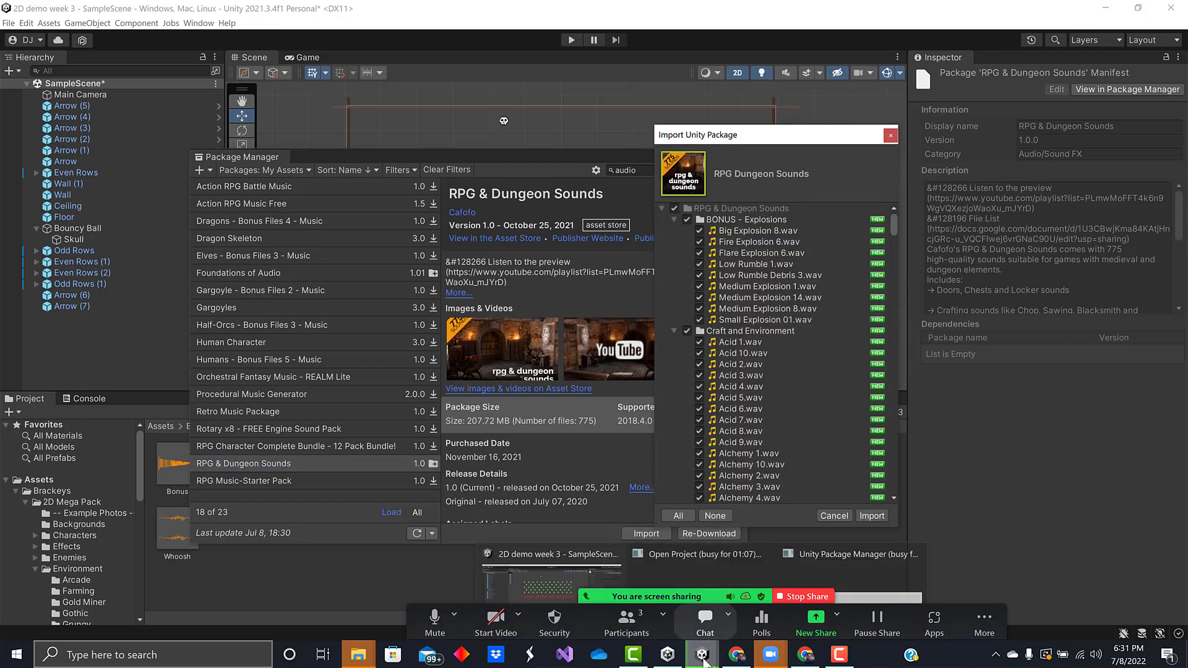
left_click(869, 516)
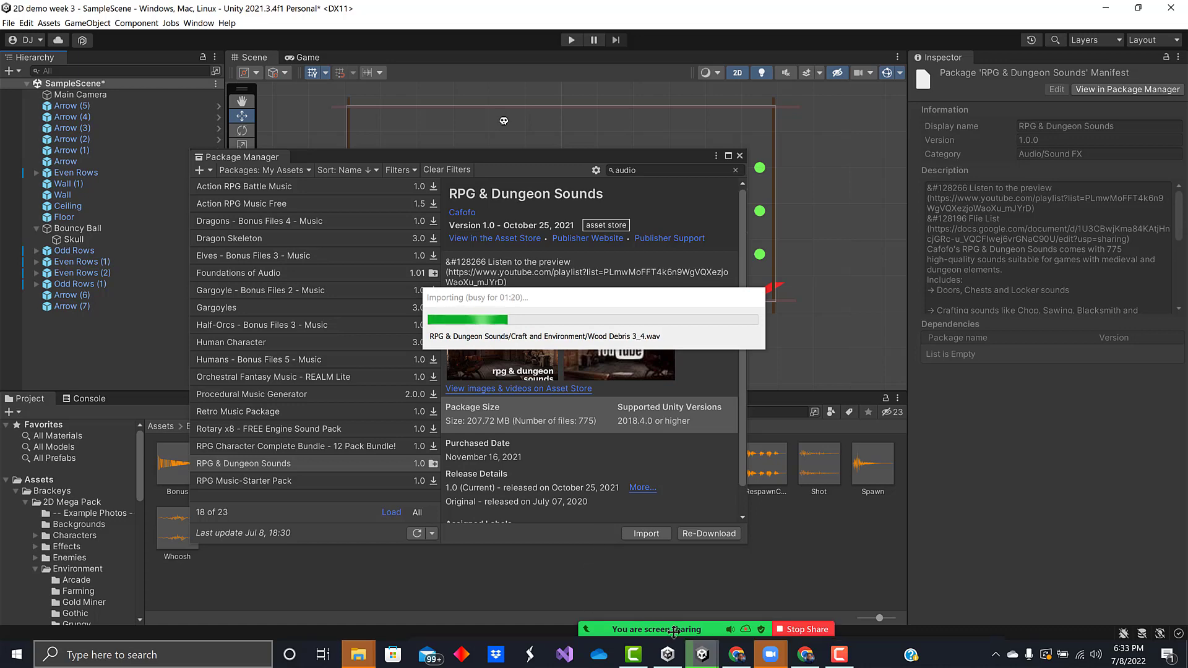
Bring the import progress windows to the front to check on the running package imports
mouse_move(702, 654)
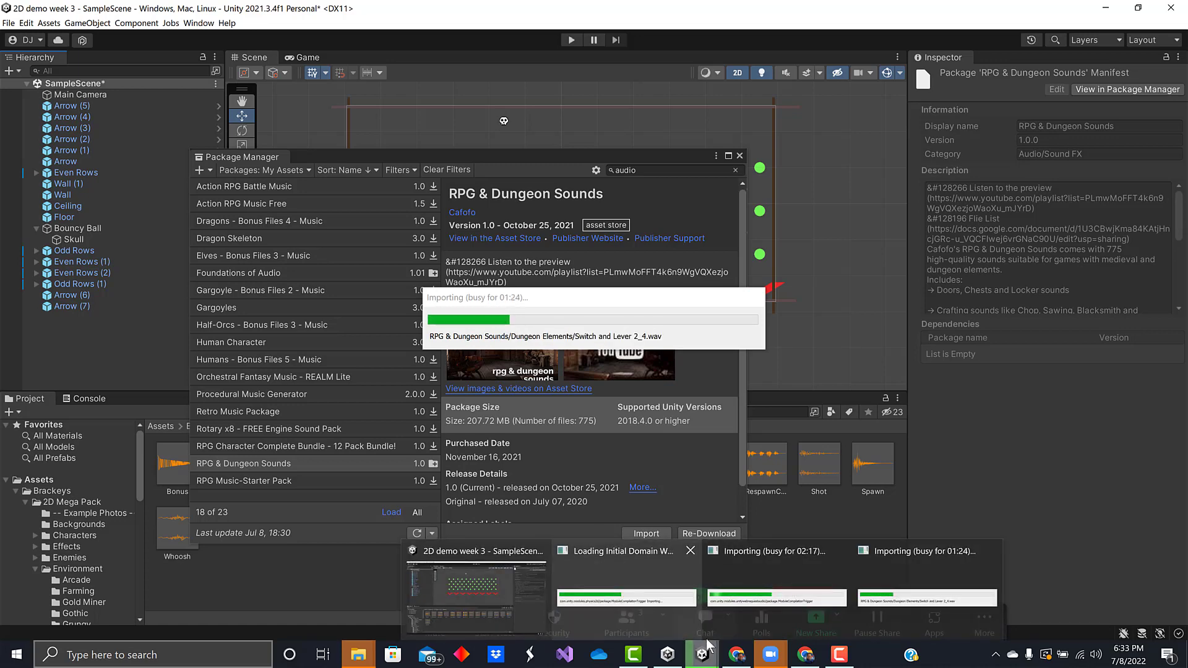
left_click(760, 572)
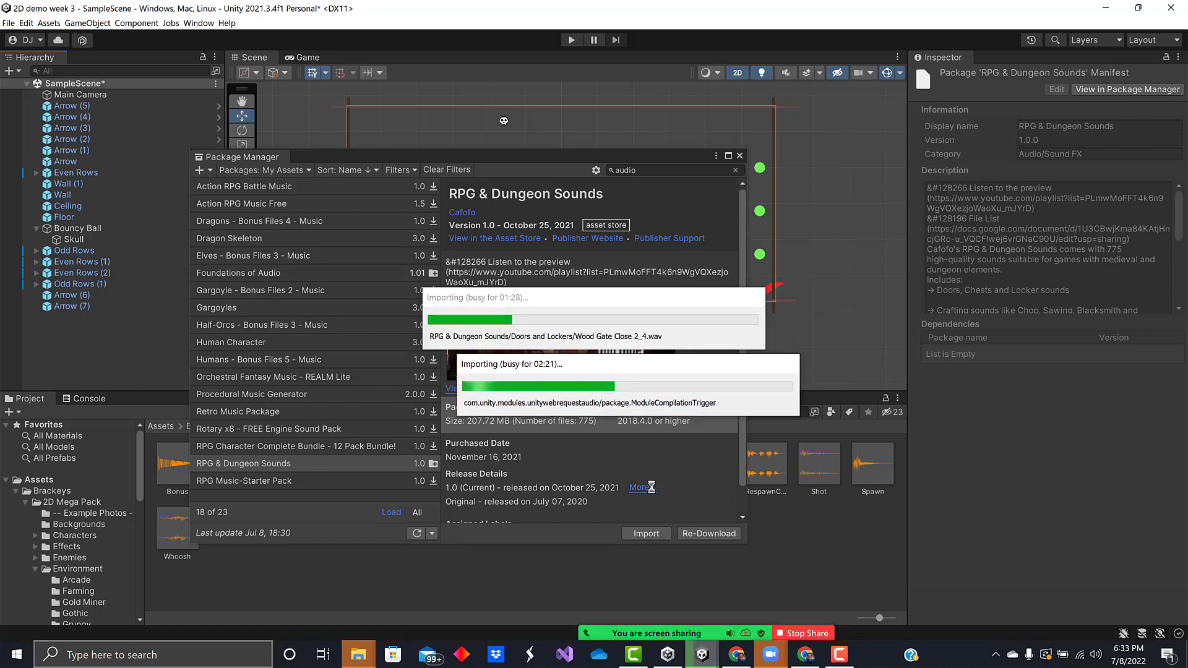
mouse_move(701, 653)
left_click(668, 579)
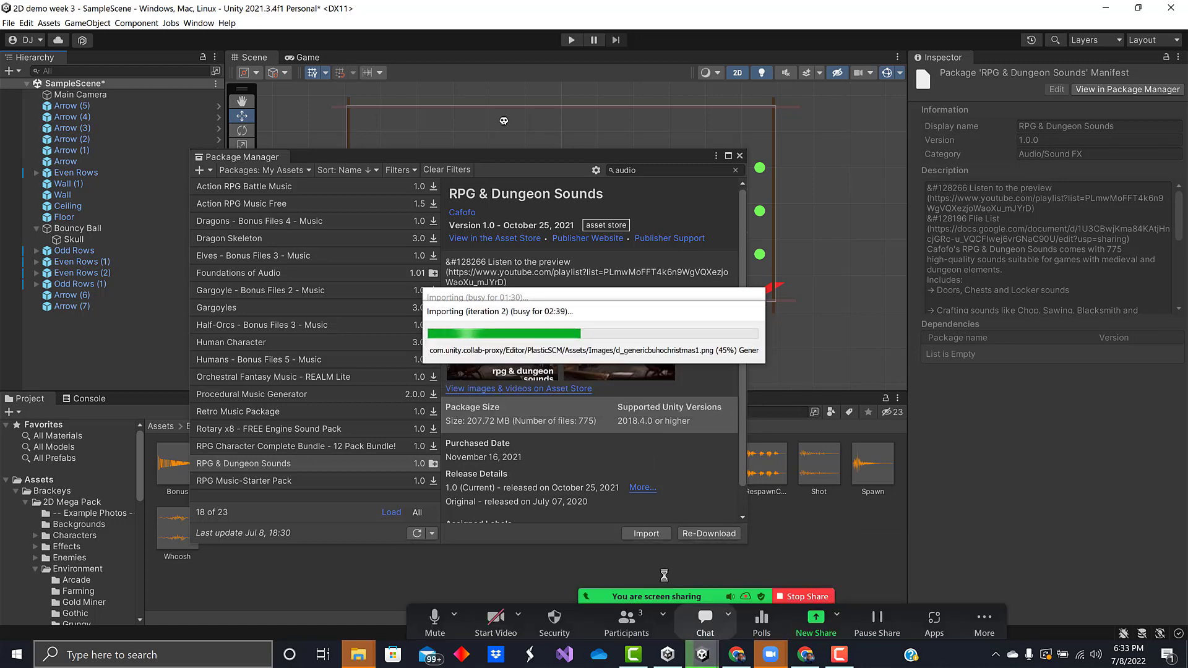
Check the import progress of the two temporary projects alongside the RPG & Dungeon Sounds import
left_click_drag(585, 311, 634, 402)
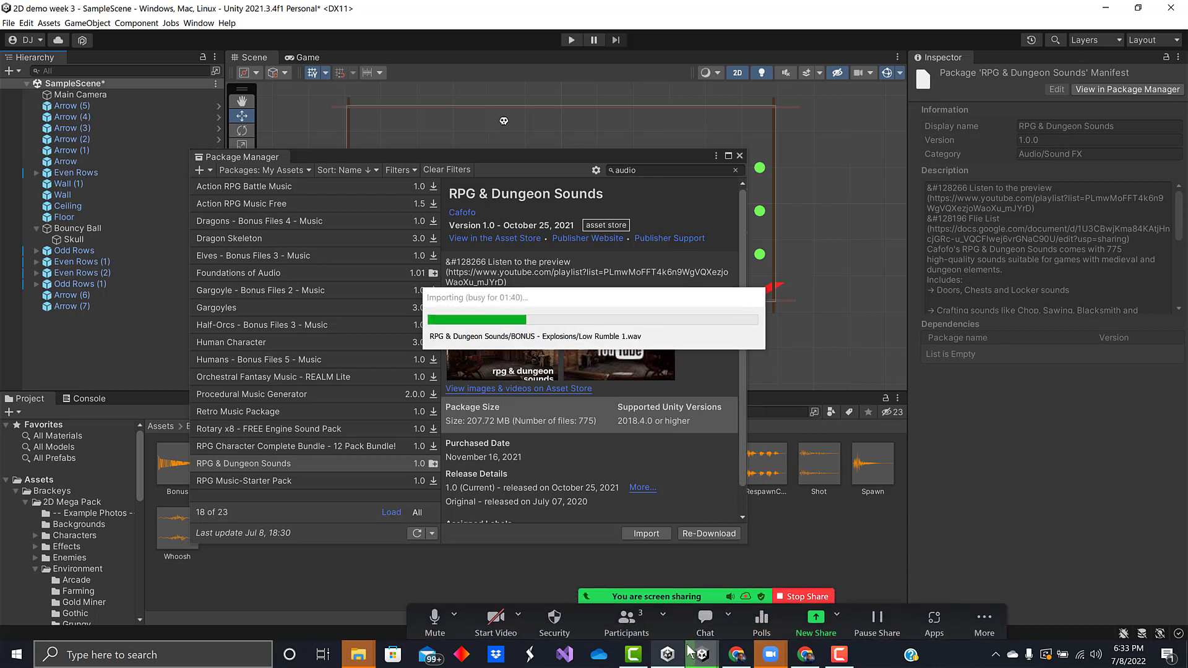
mouse_move(711, 642)
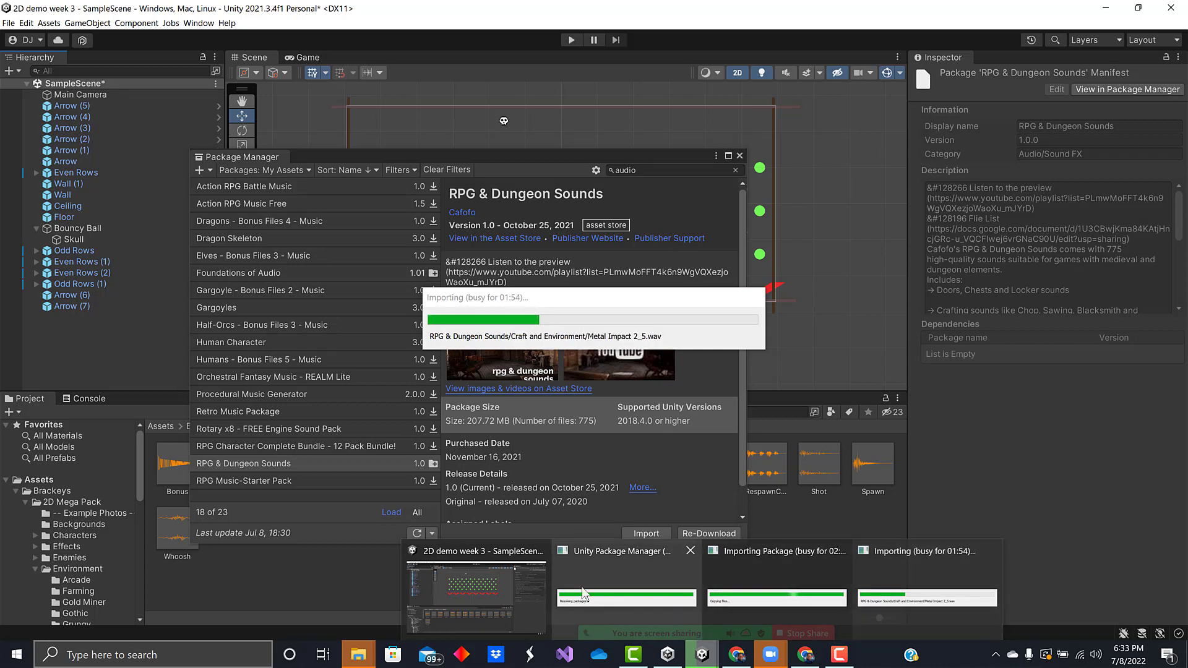
left_click(611, 574)
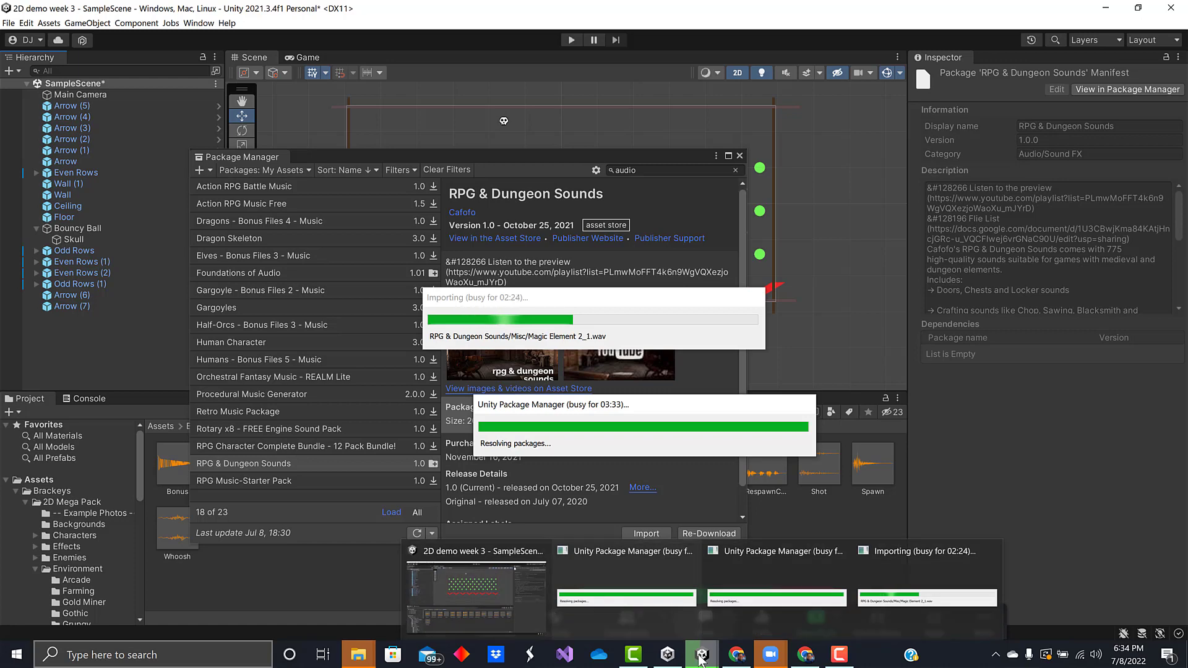
left_click(741, 578)
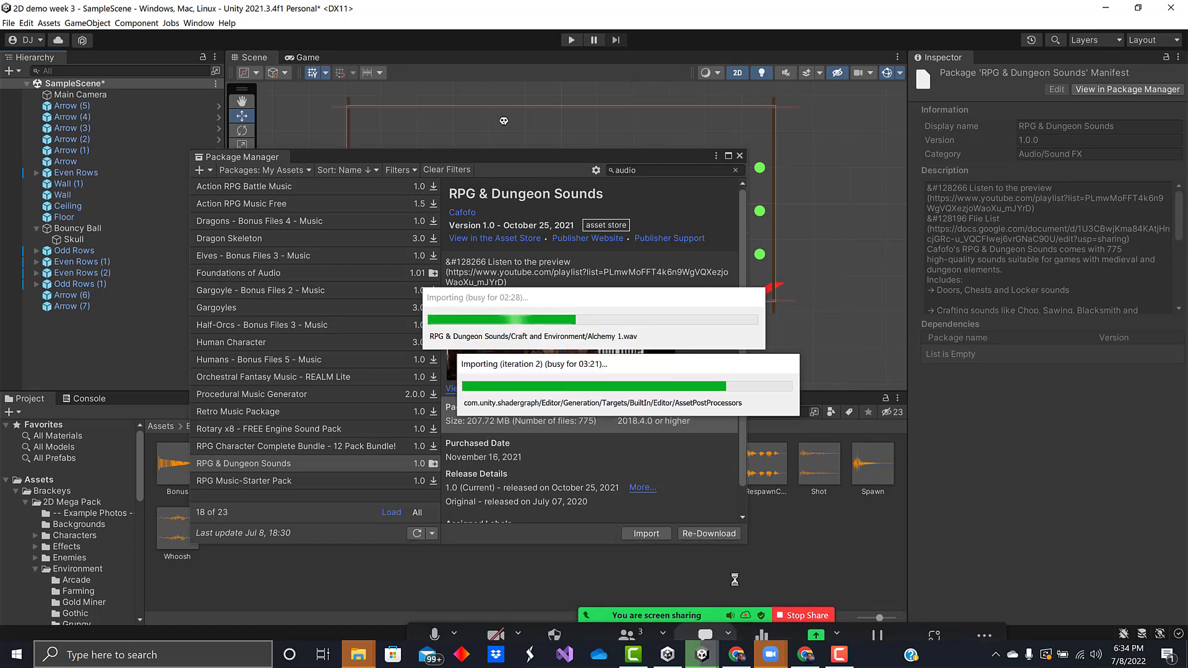
mouse_move(704, 651)
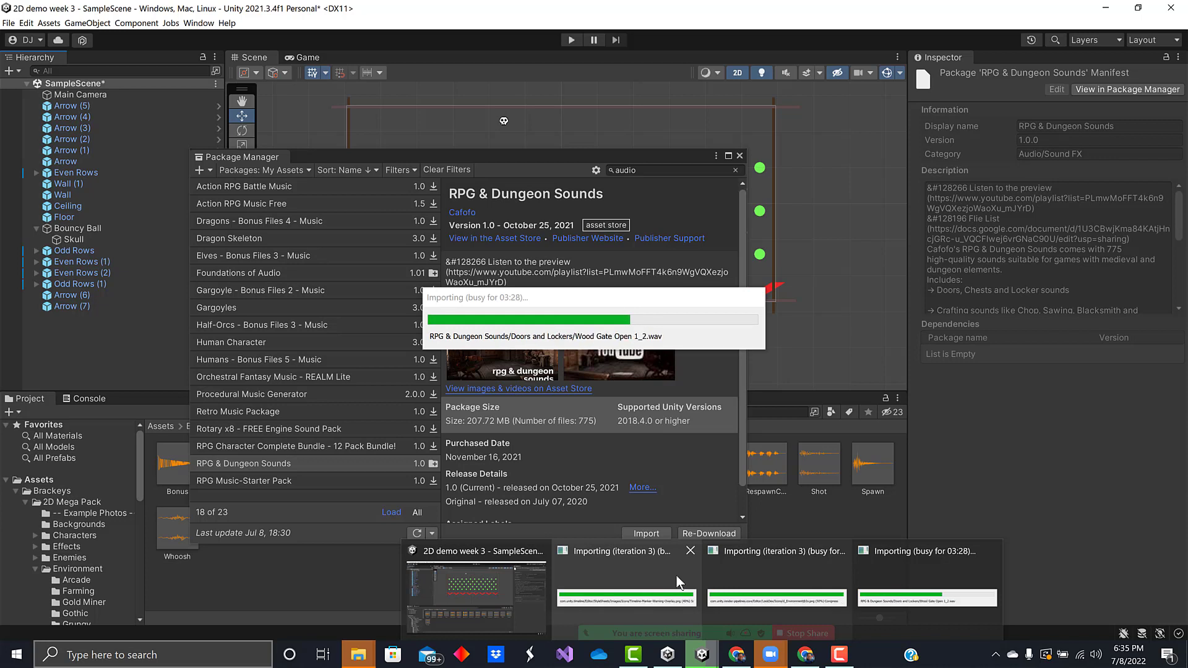
left_click(676, 575)
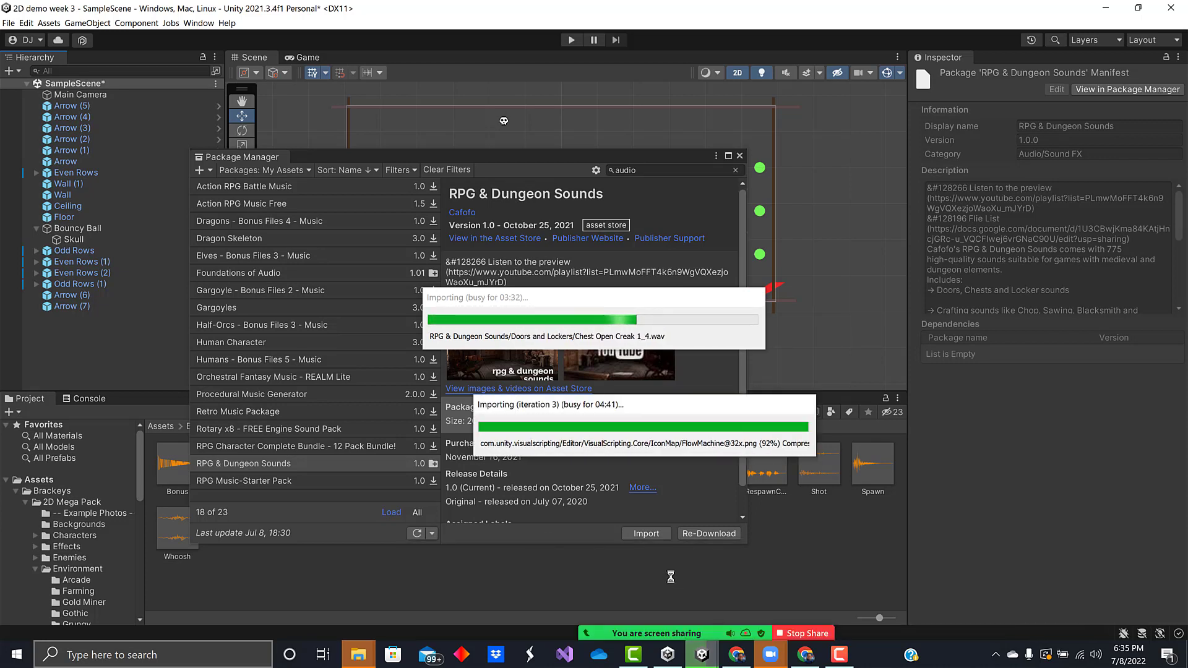
mouse_move(682, 635)
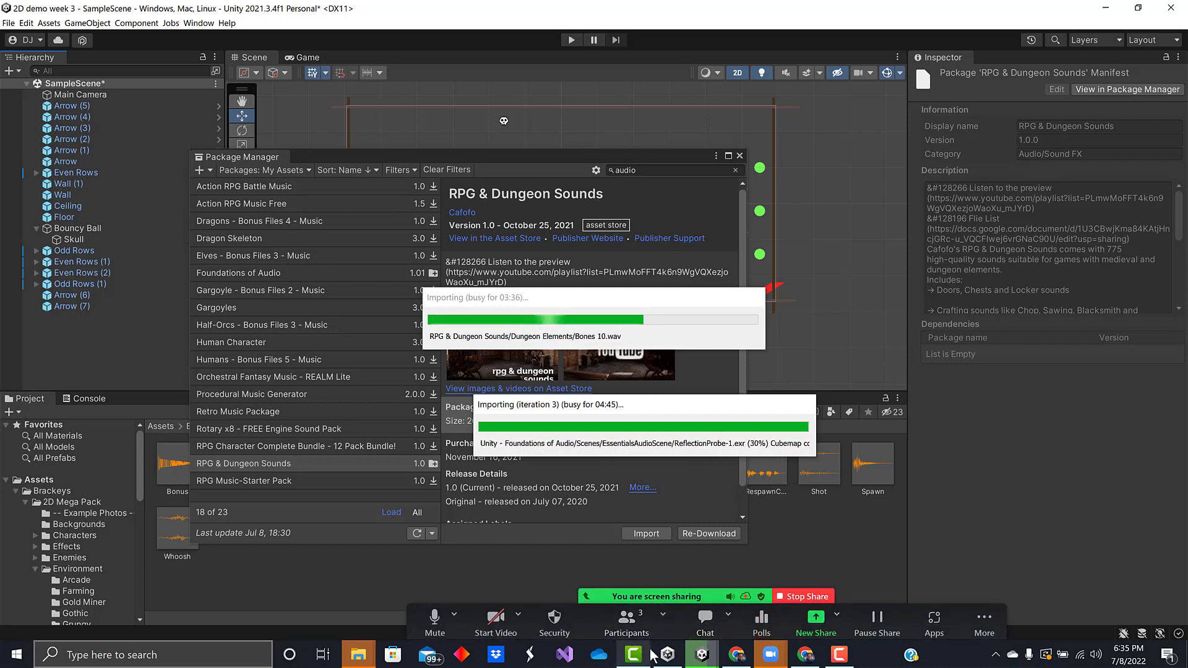
left_click(623, 624)
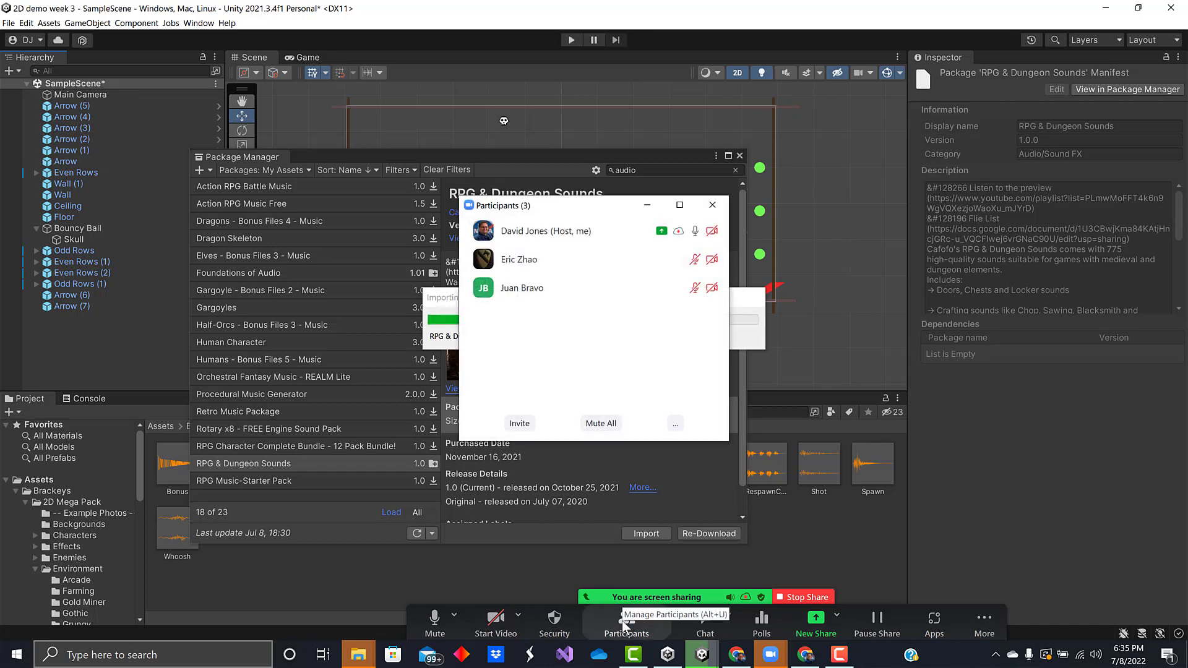
left_click(712, 204)
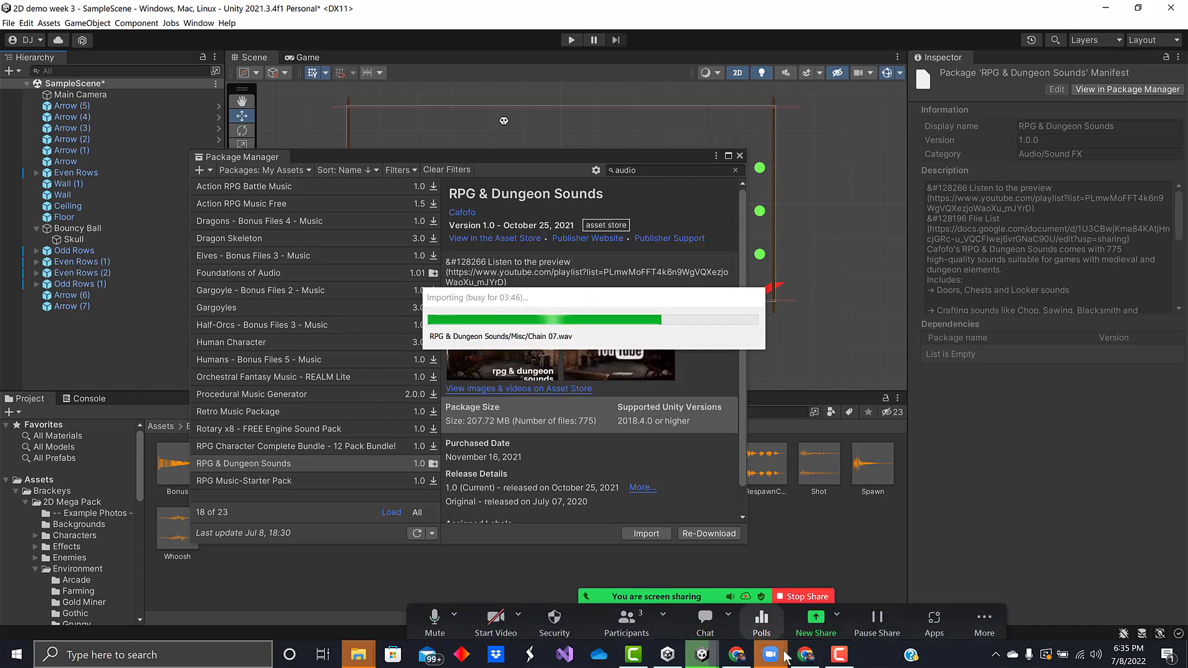
Close both temporary New Unity Project windows, choosing to forget each project instead of keeping it
mouse_move(707, 656)
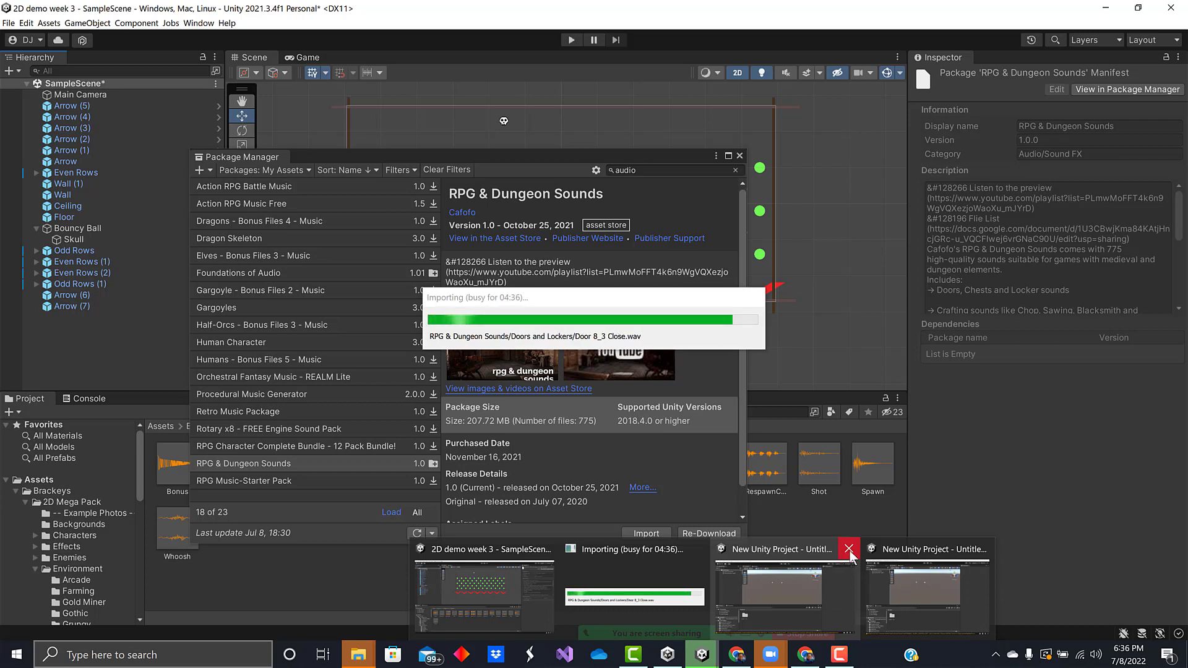
left_click(817, 552)
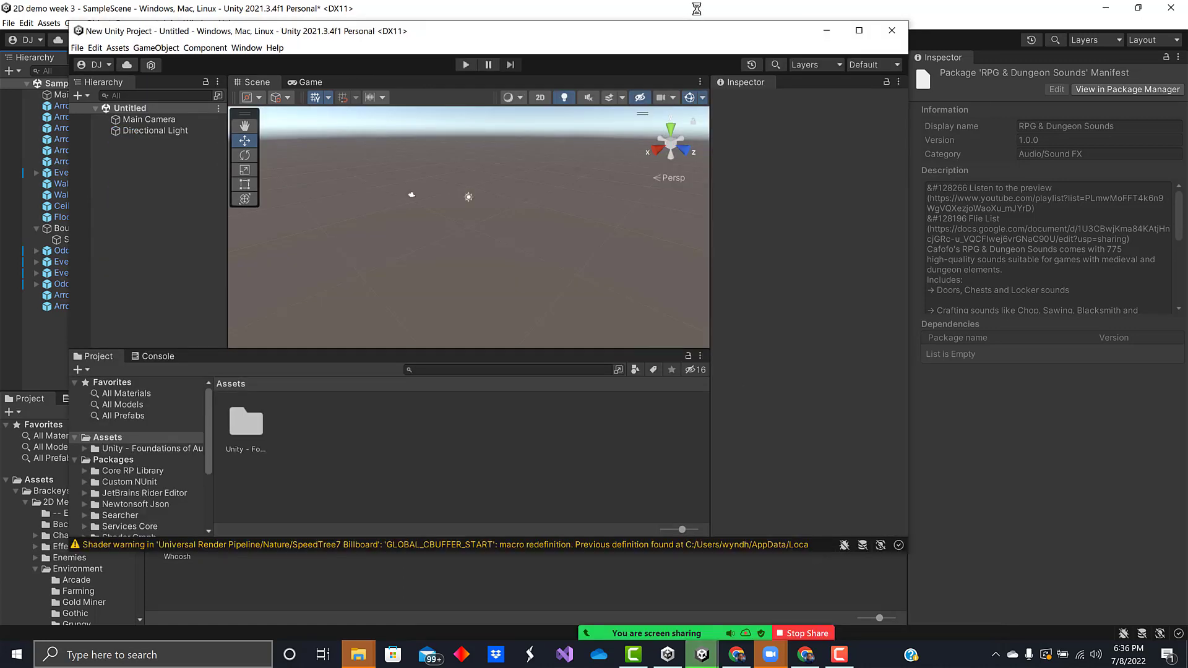
left_click(891, 31)
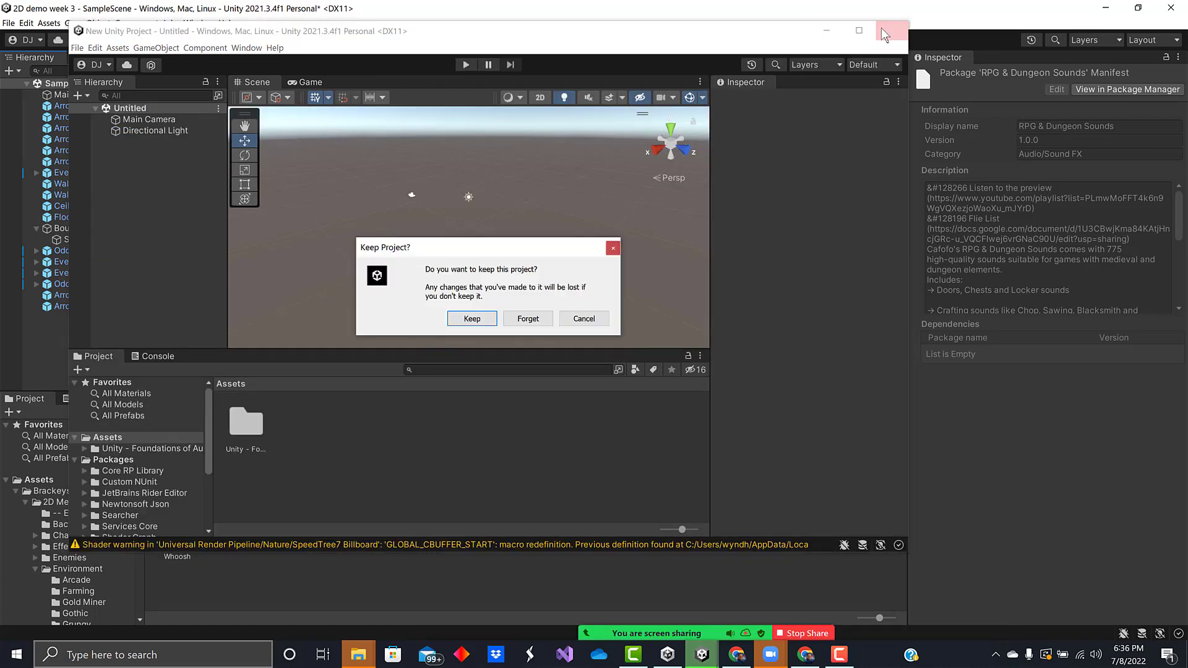
left_click(528, 318)
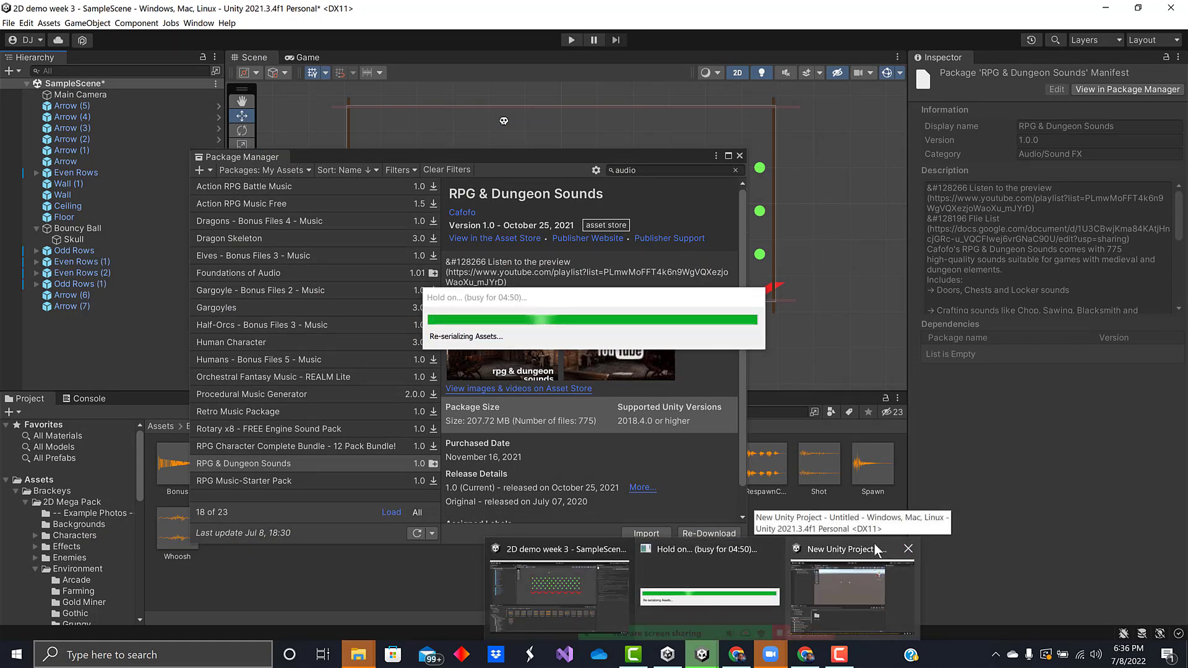
left_click(866, 569)
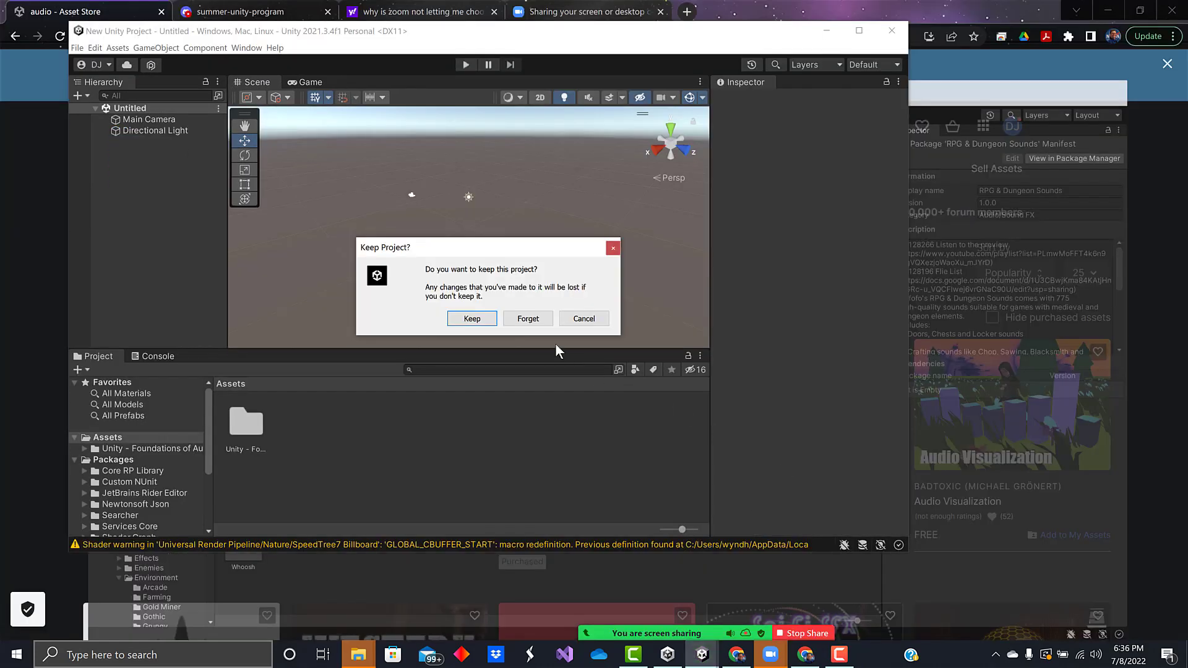
left_click(529, 320)
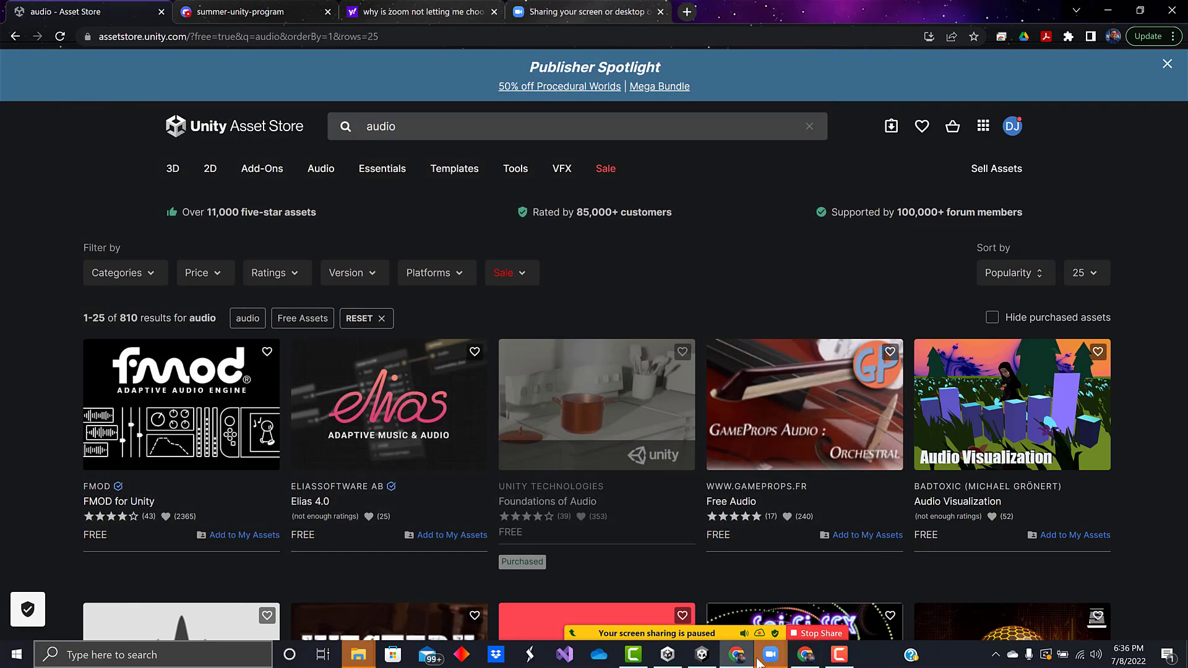
Return to the 2D demo week 3 project, close the Package Manager and expand the RPG & Dungeon Sounds asset folder
left_click(704, 656)
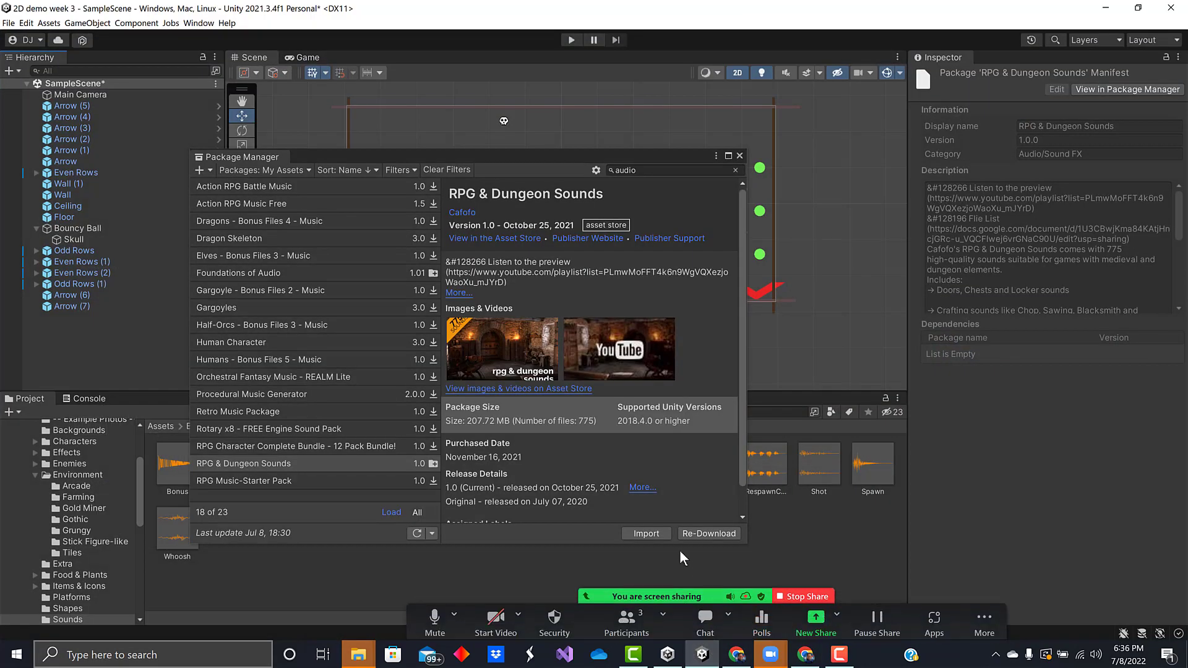
left_click(740, 155)
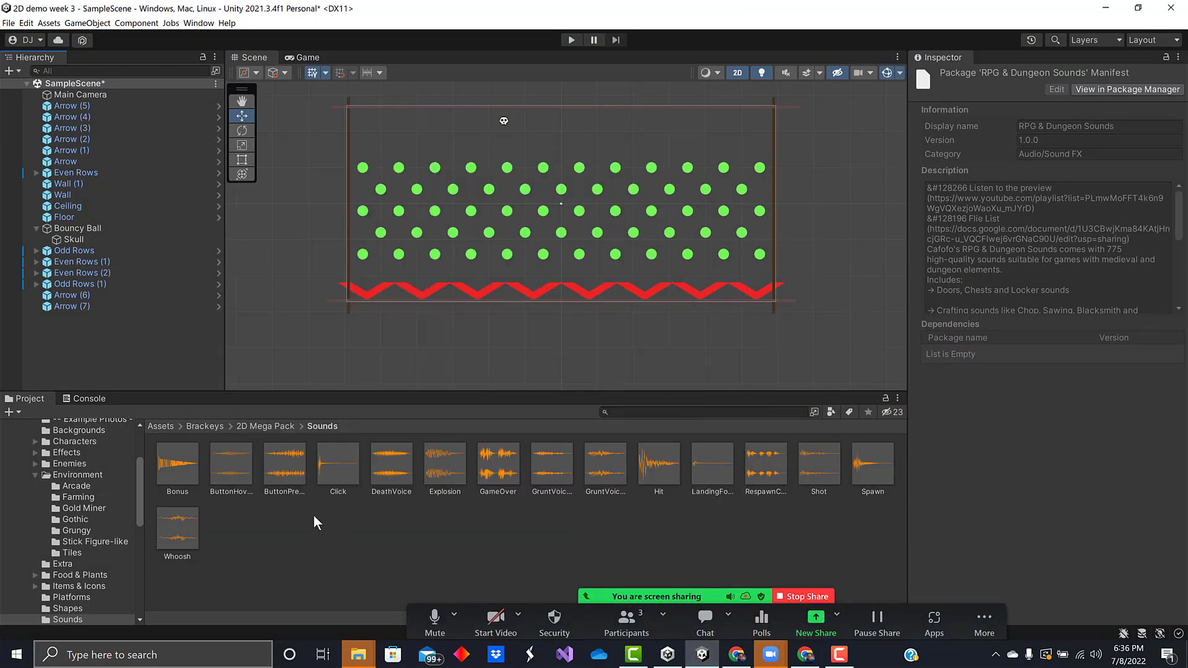
scroll(114, 528, "up", 3)
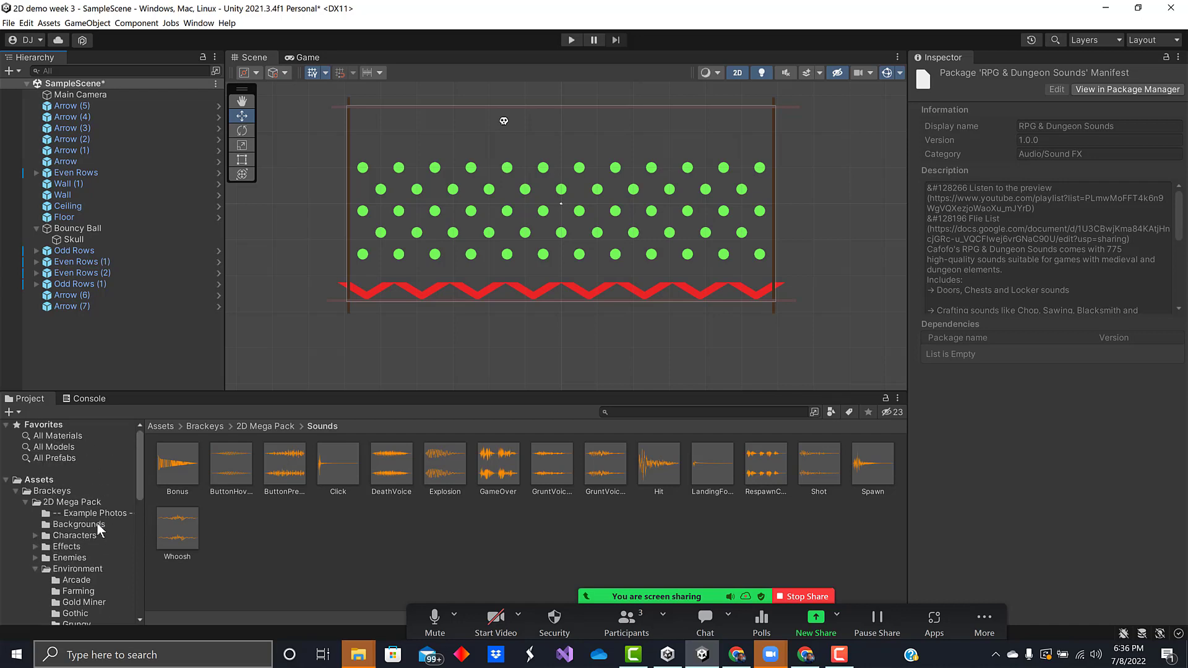
left_click(26, 502)
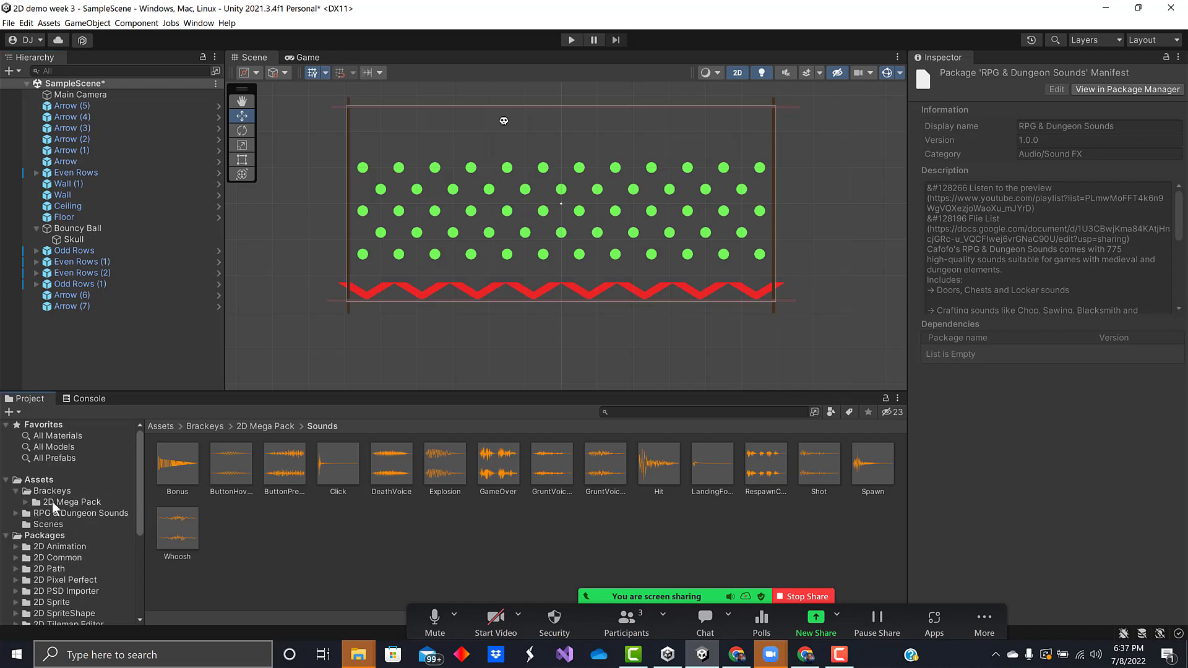
left_click(16, 490)
left_click(16, 501)
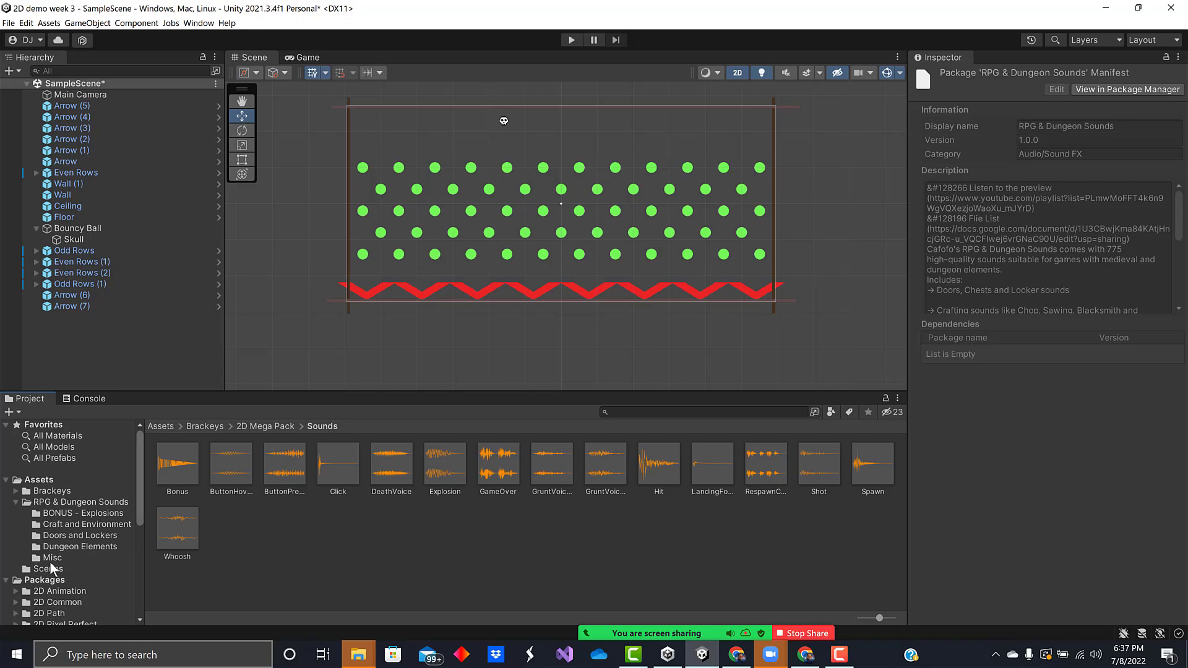
Look through the Dungeon Elements, Misc and BONUS - Explosions folders for a suitable sound clip
left_click(62, 547)
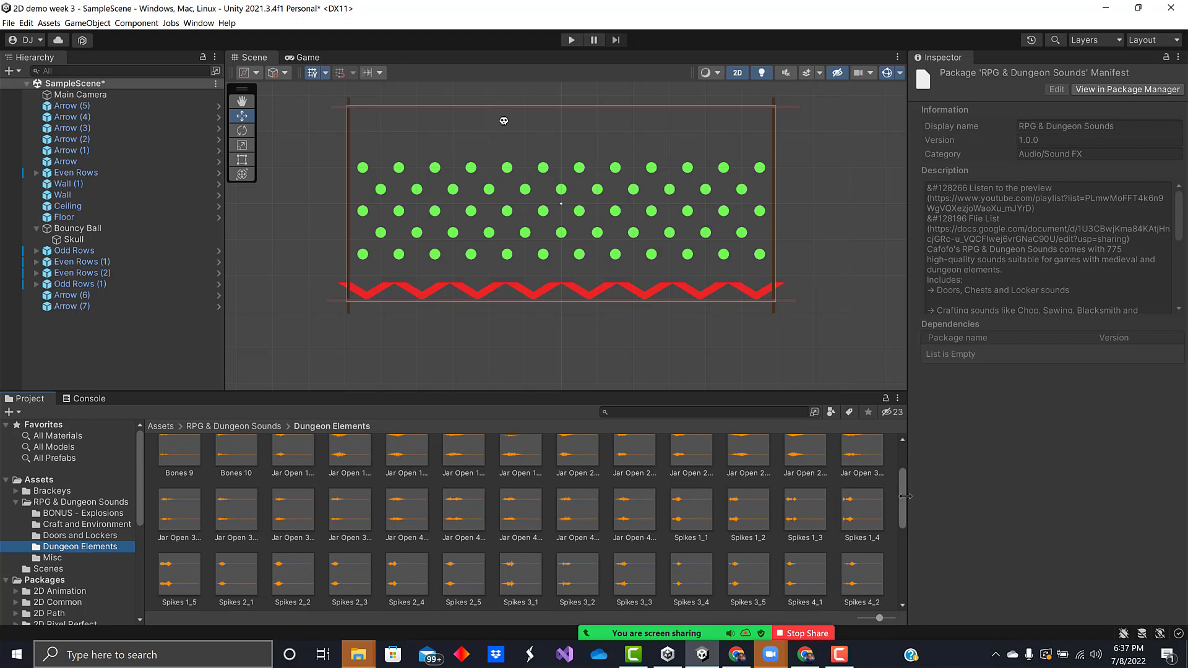
scroll(900, 498, "up", 2)
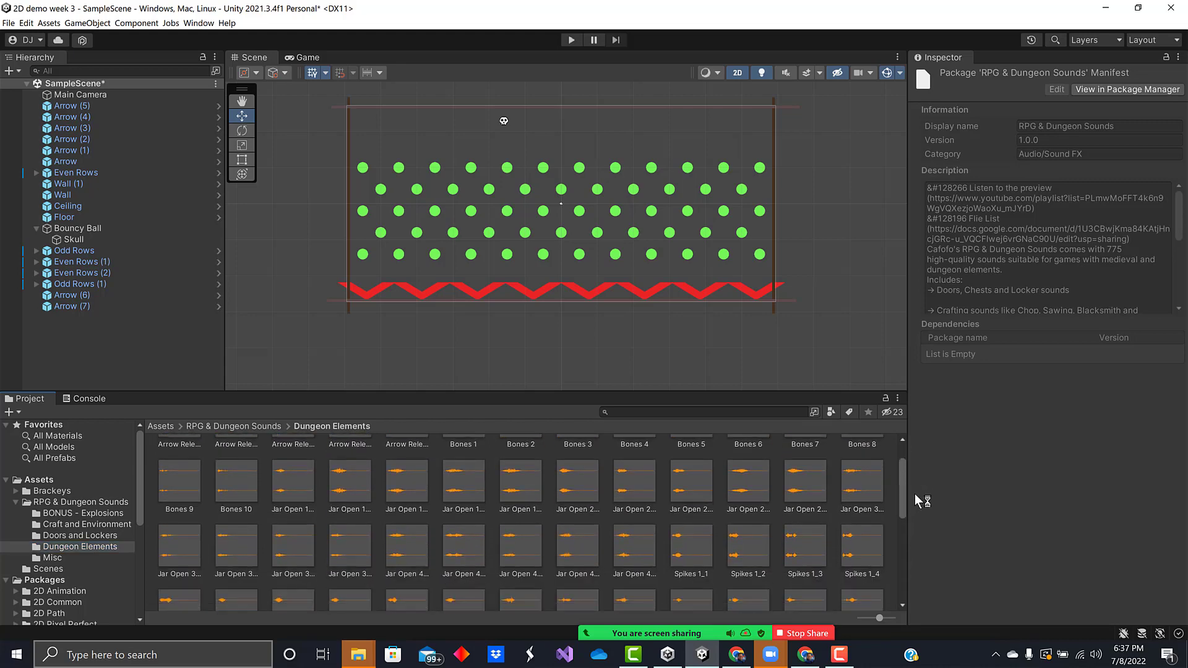
left_click_drag(914, 493, 903, 570)
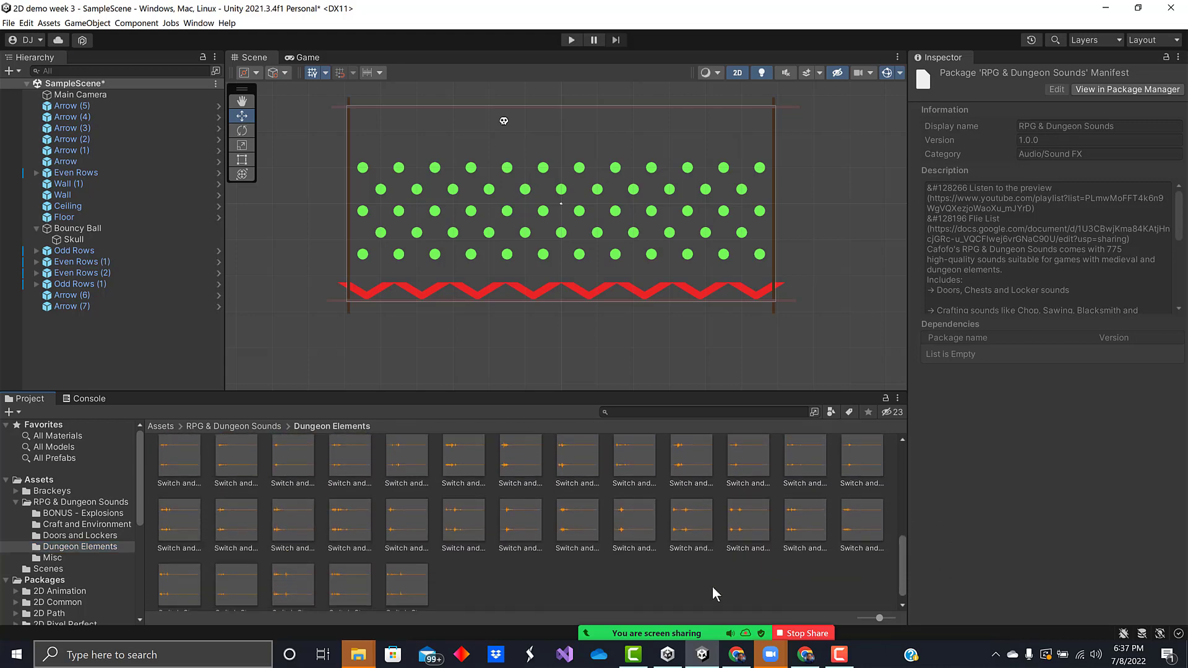
left_click(53, 558)
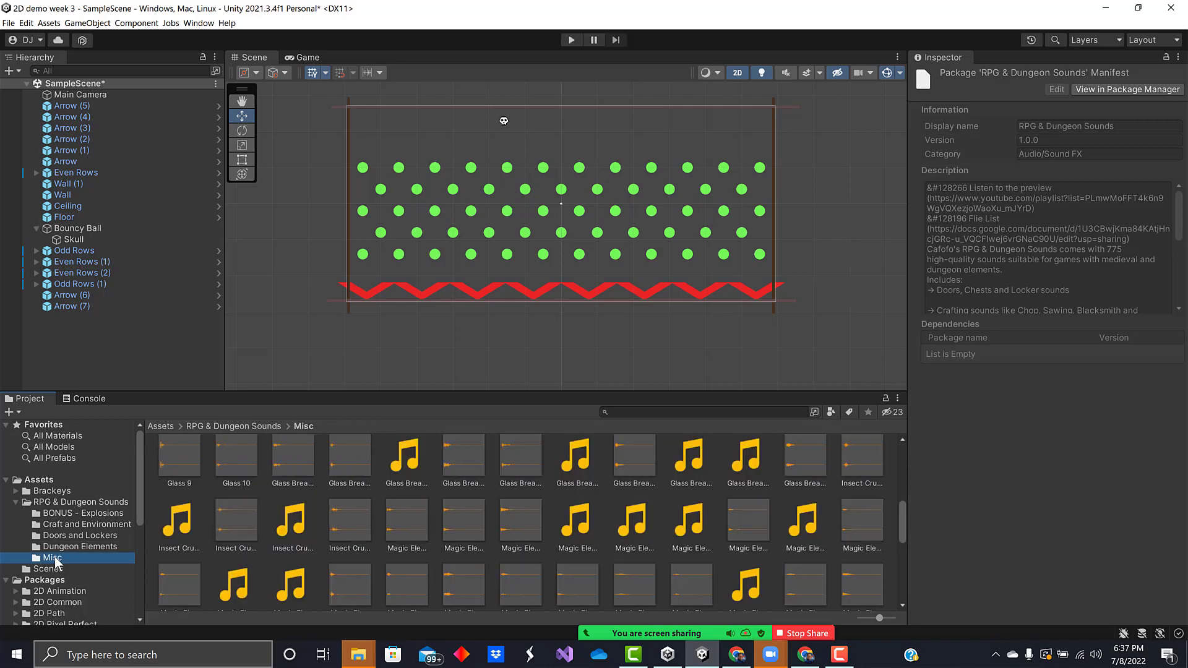
left_click(78, 512)
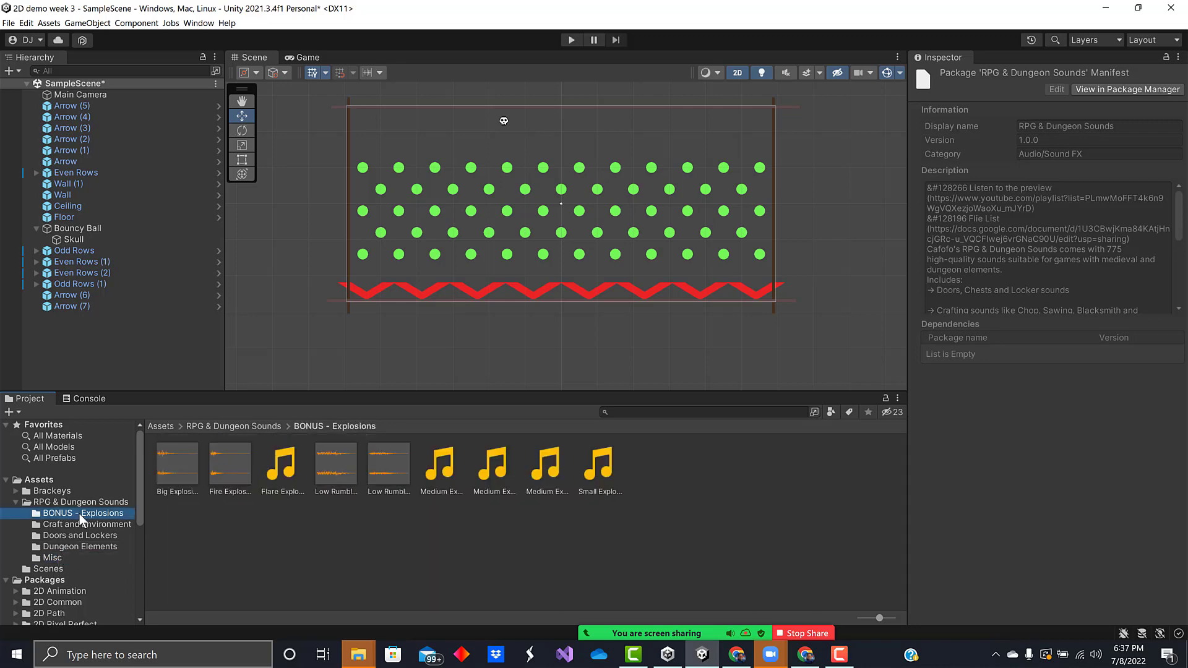
Listen to the Low Rumble 1 and Medium Explosion 8 clips in Groove Music, closing the player after each
left_click(328, 478)
double_click(328, 477)
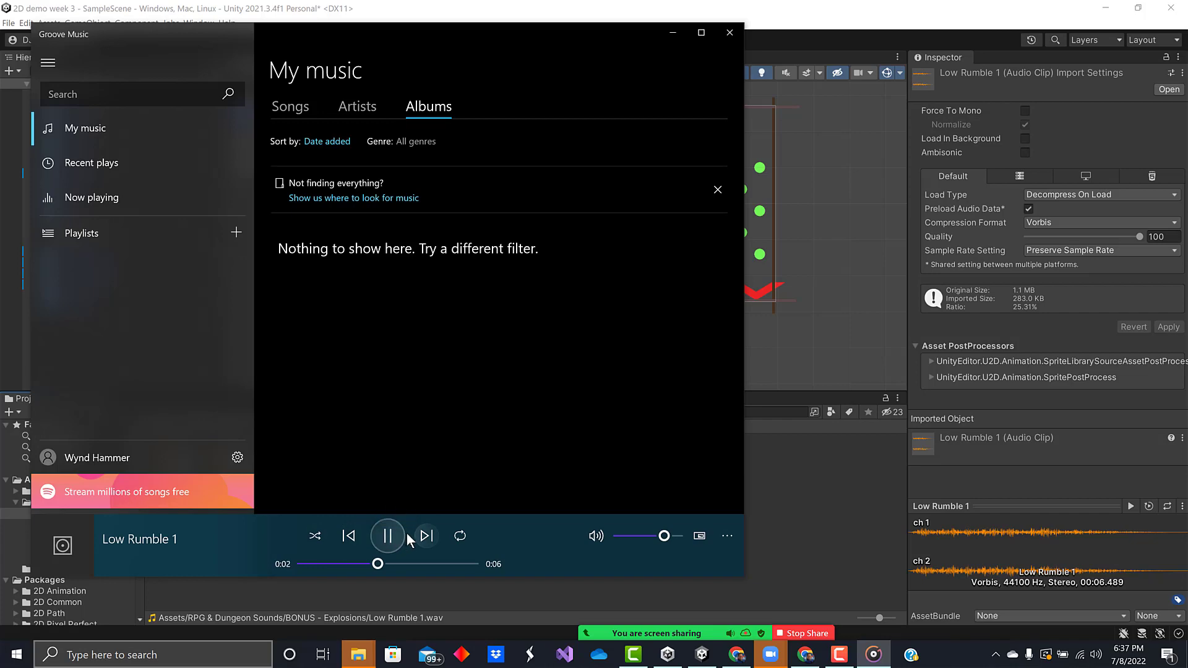
left_click(730, 34)
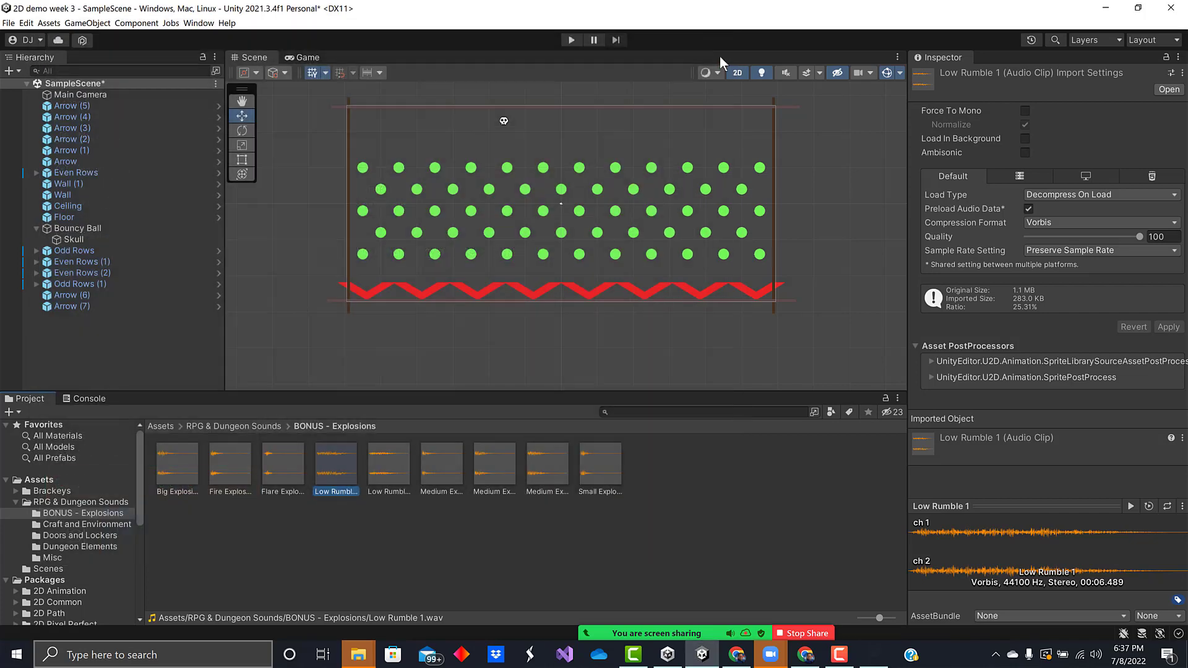
left_click(493, 468)
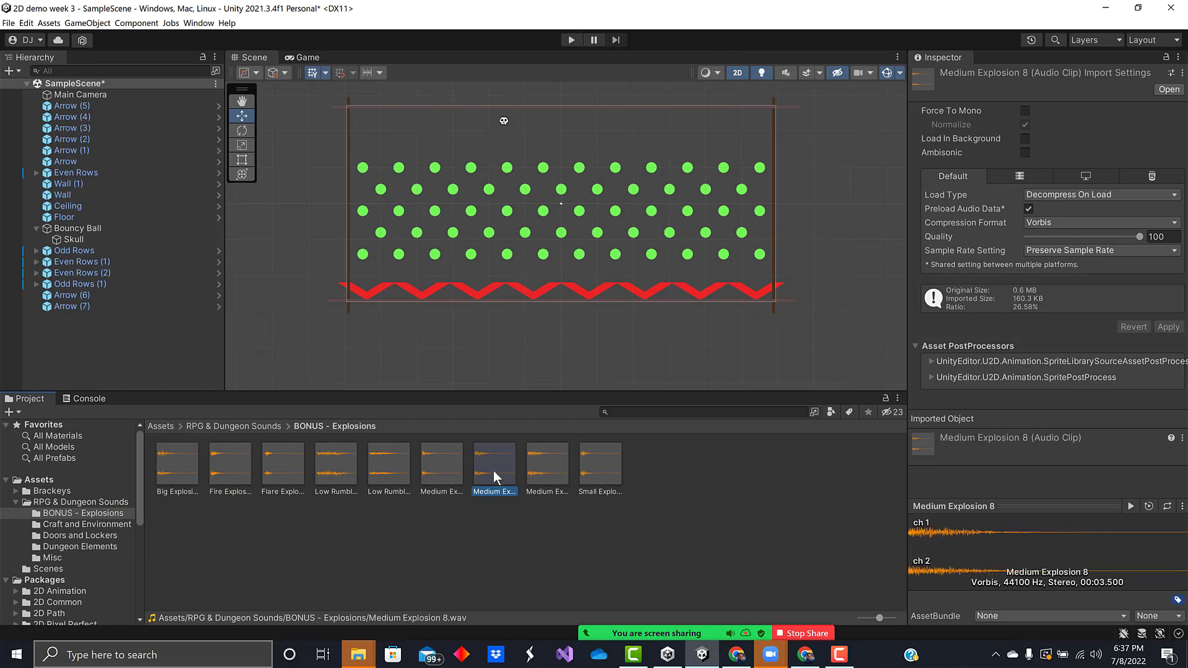
double_click(493, 476)
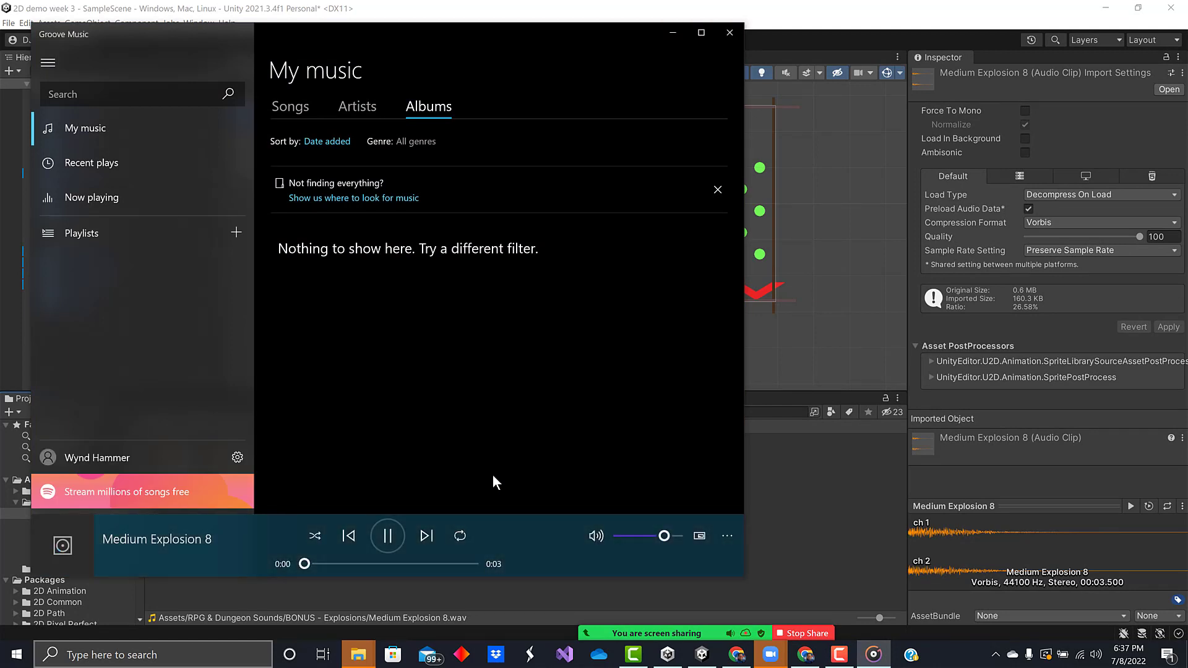
left_click(730, 33)
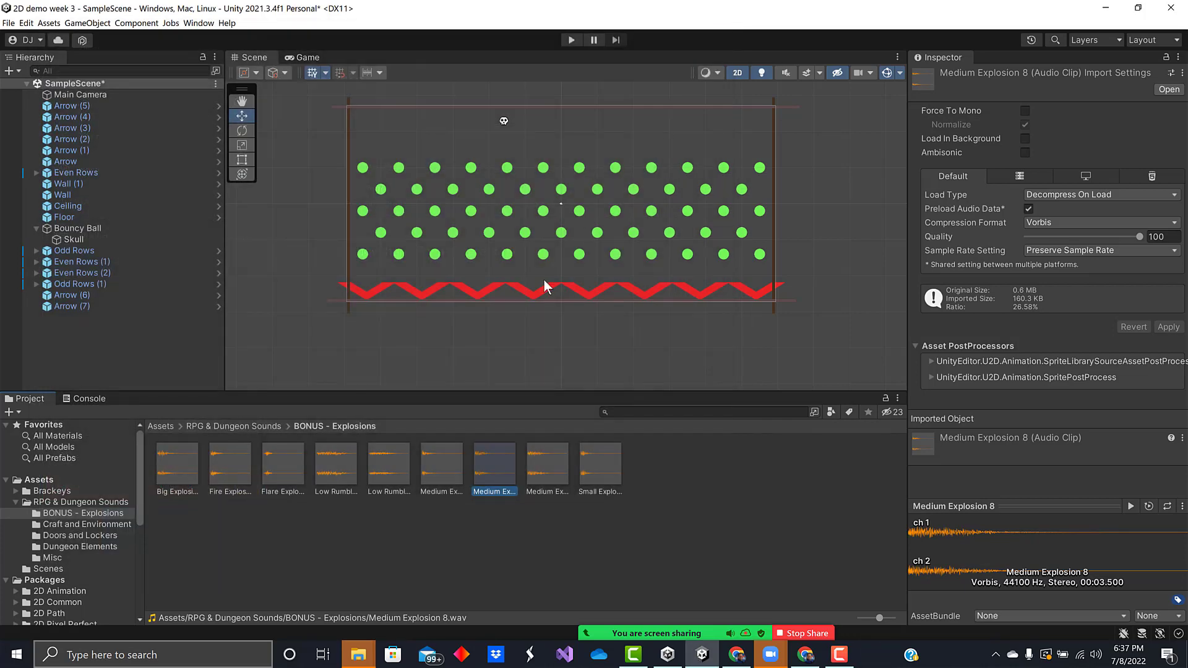
Assign the Big Explosion 8 clip to the Bouncy Ball's Audio Source and play the scene to test it
left_click(197, 23)
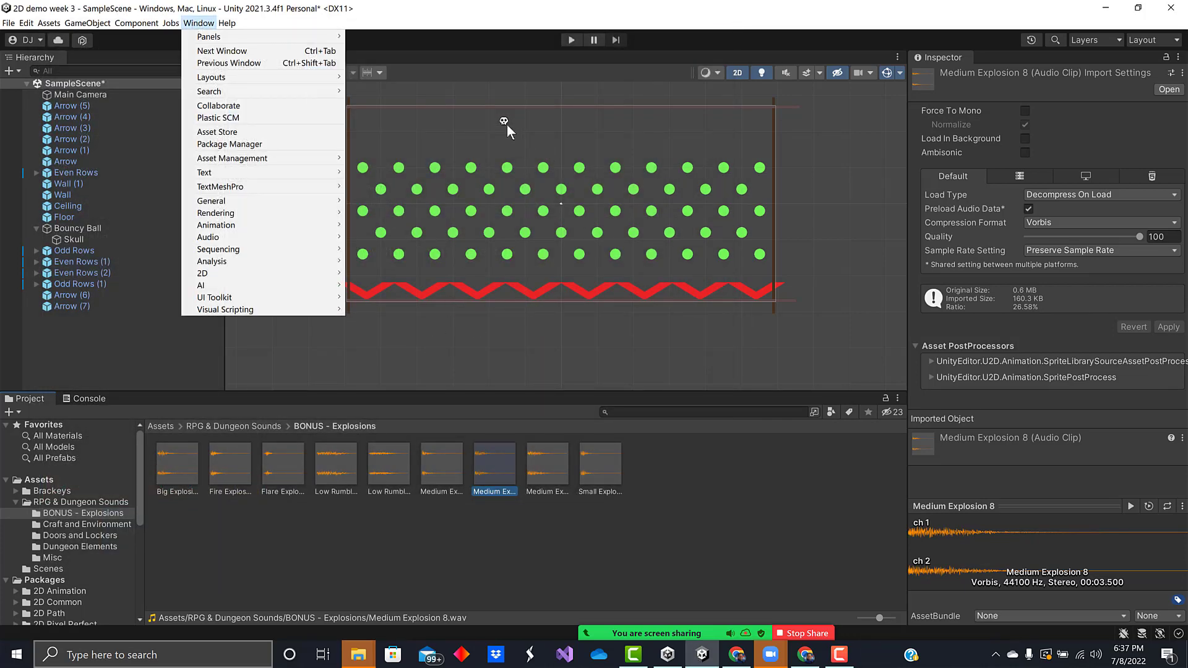
left_click(505, 122)
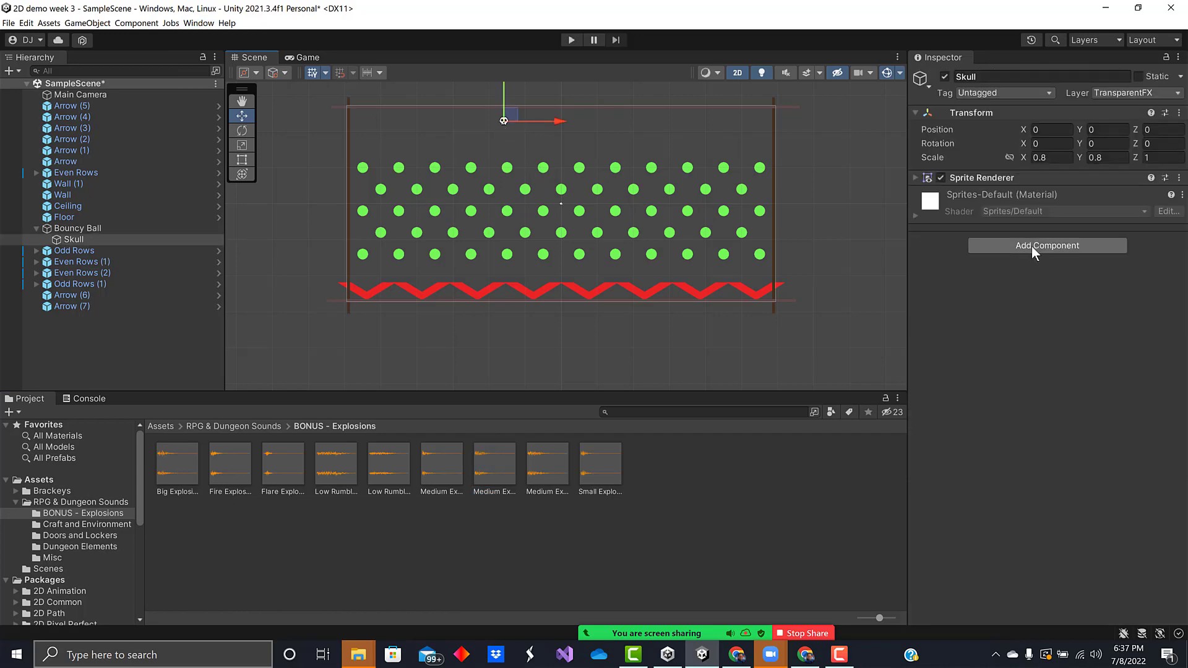
left_click(79, 228)
scroll(1061, 334, "down", 2)
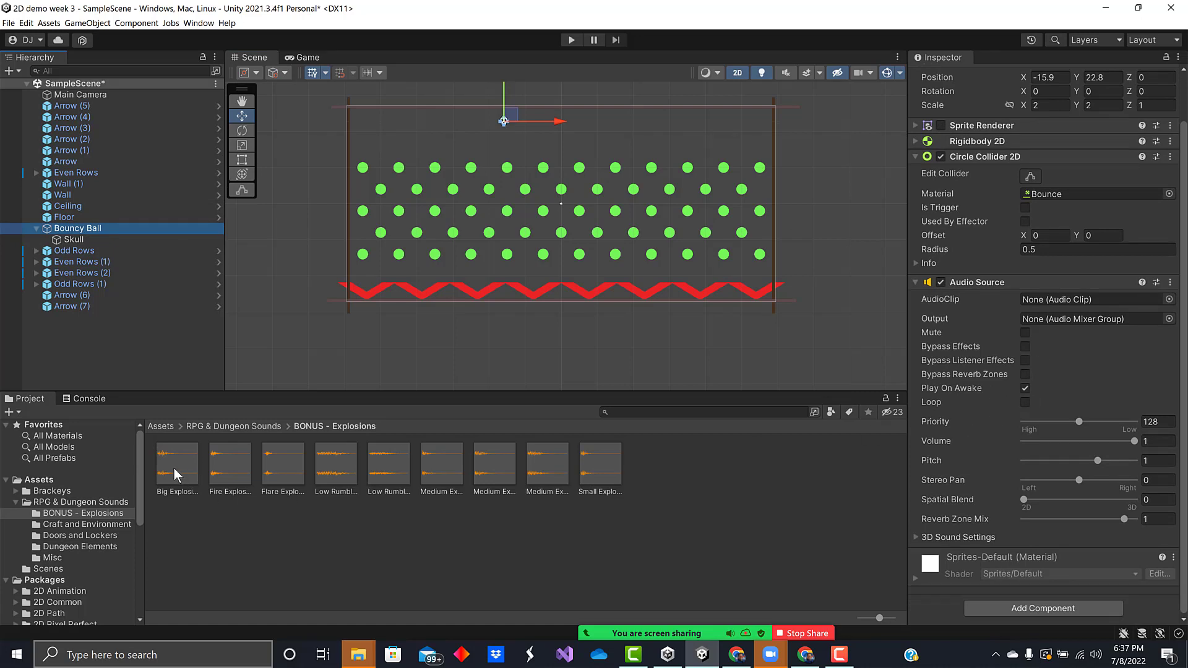
left_click_drag(175, 474, 1084, 301)
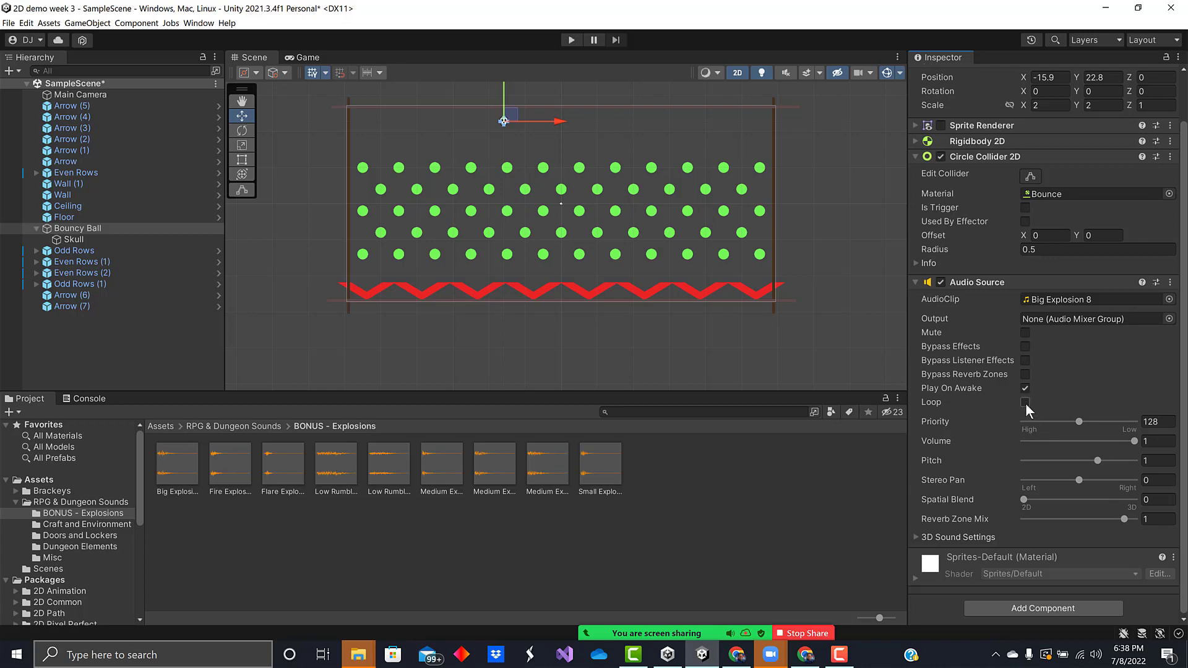
left_click(570, 39)
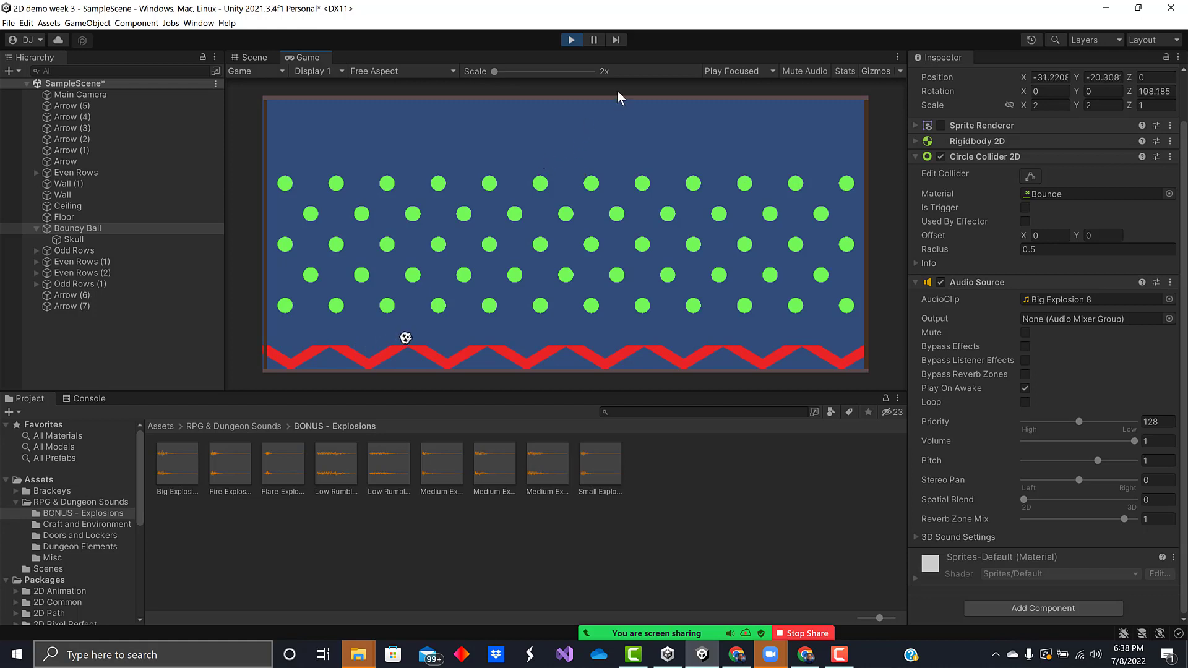
Stop the scene, then download and import the Action RPG Battle Music package from My Assets and close the Package Manager
left_click(570, 40)
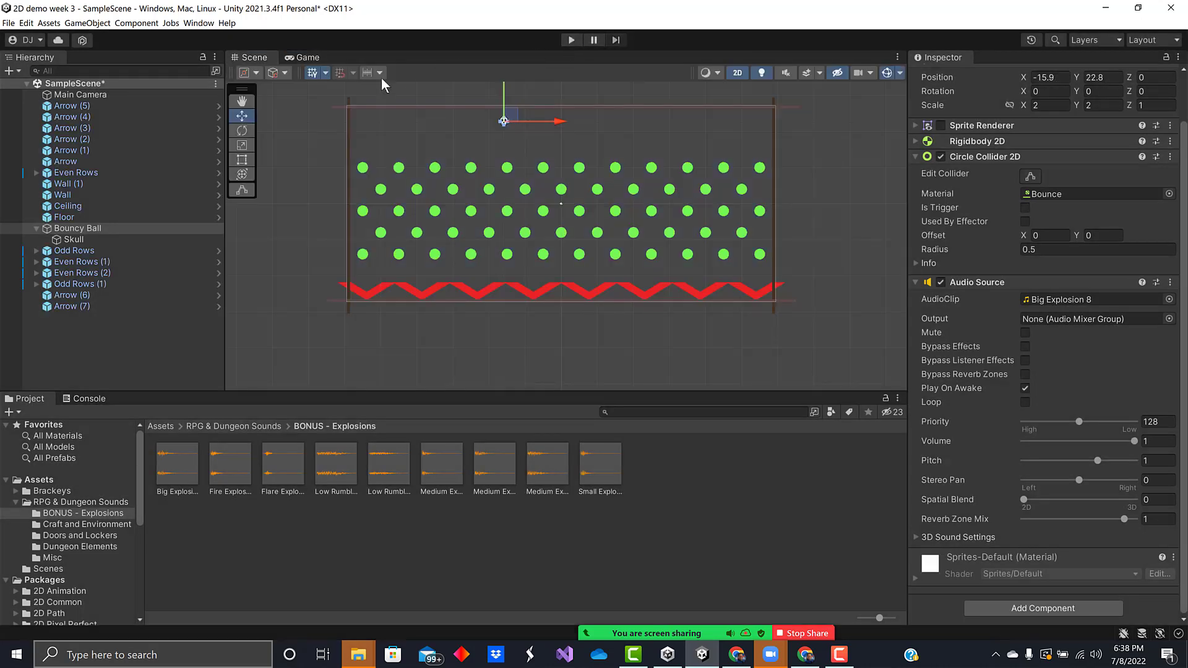
left_click(199, 23)
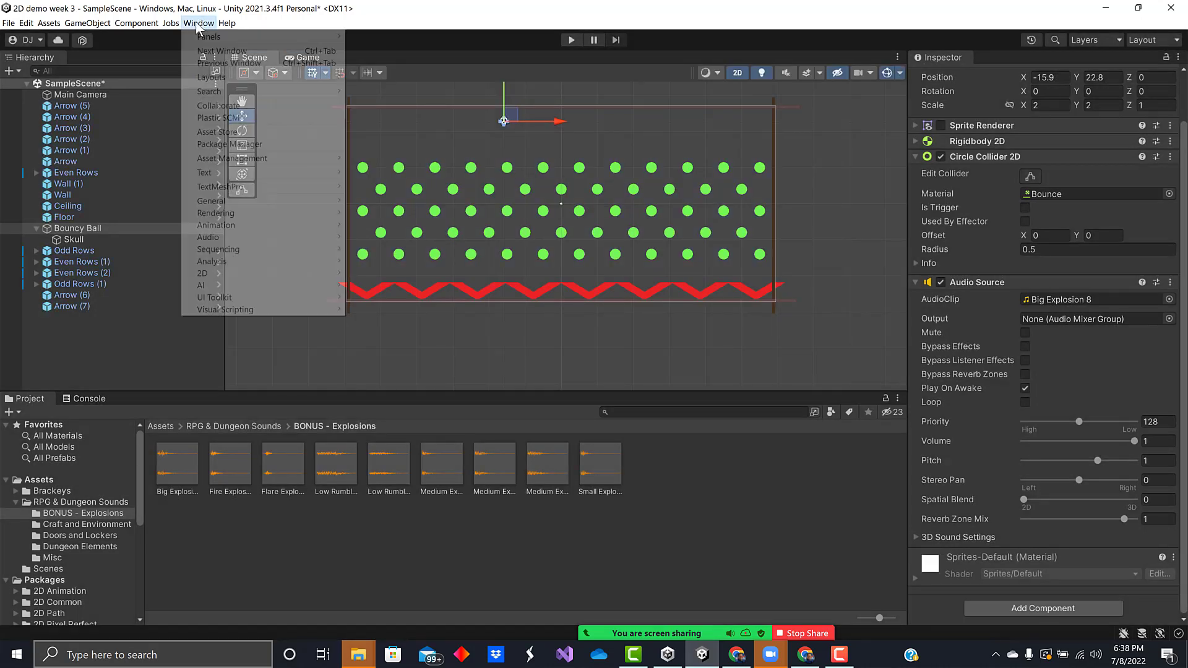
left_click(239, 144)
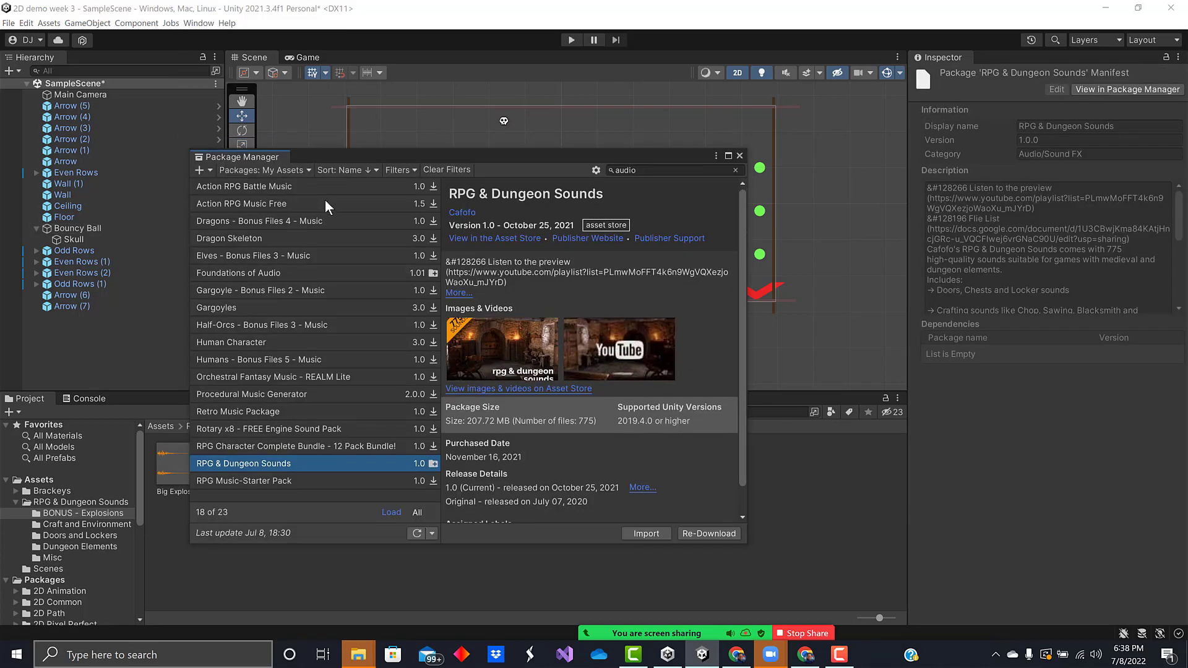
left_click(284, 187)
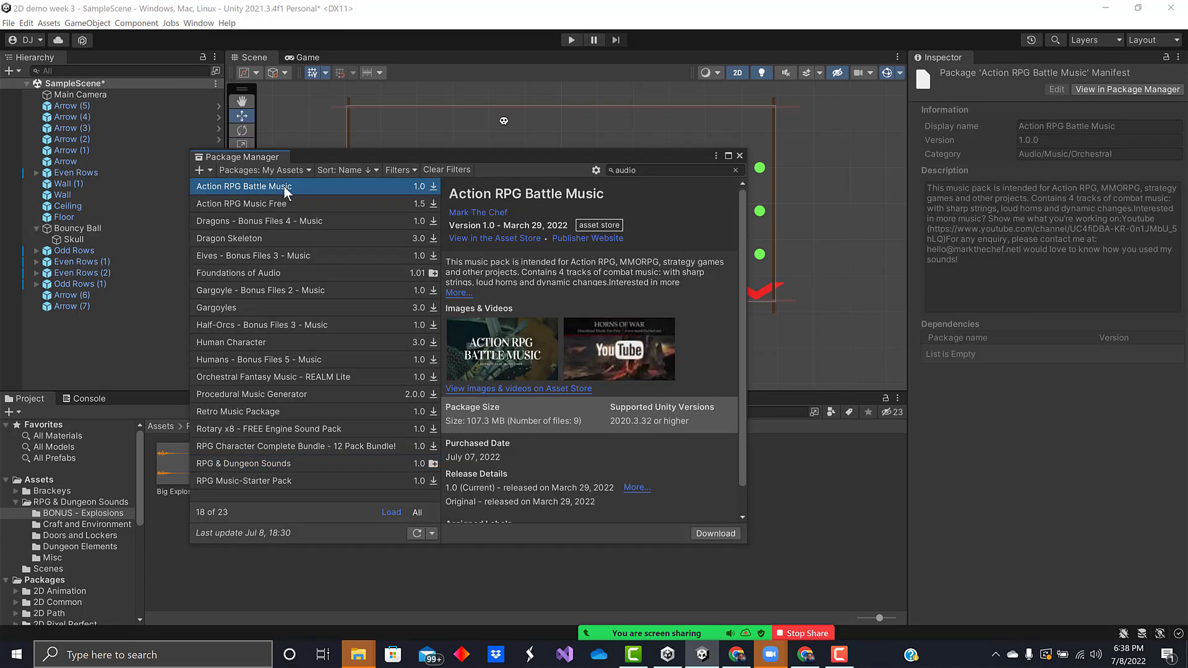
left_click(707, 532)
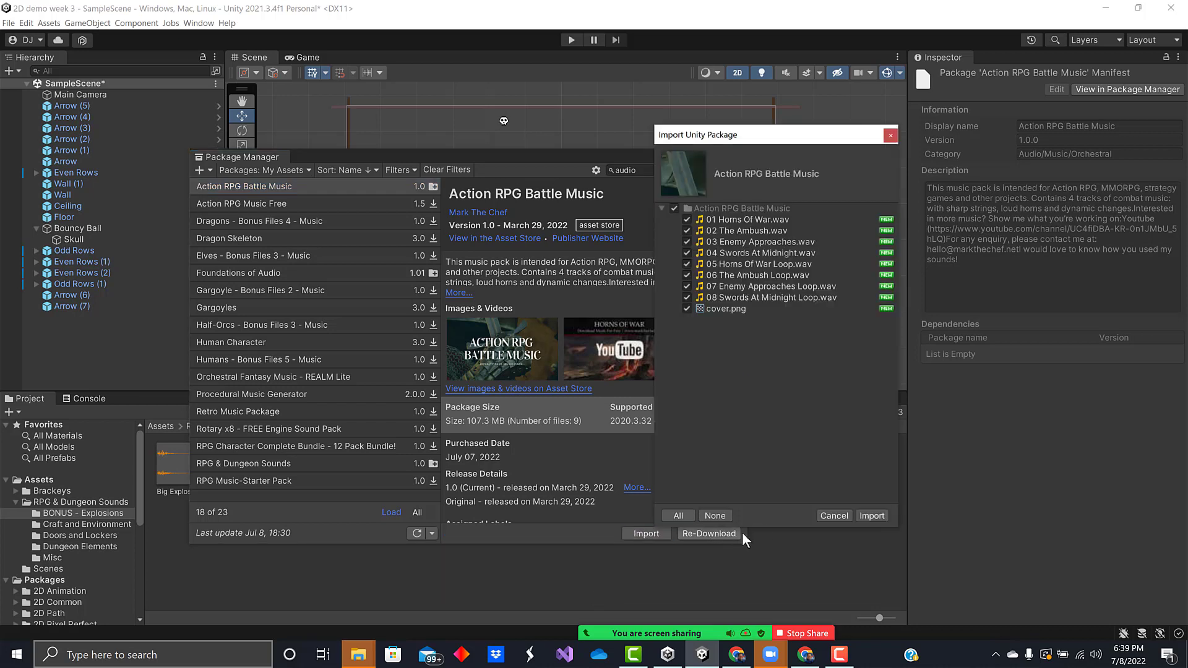
left_click(871, 516)
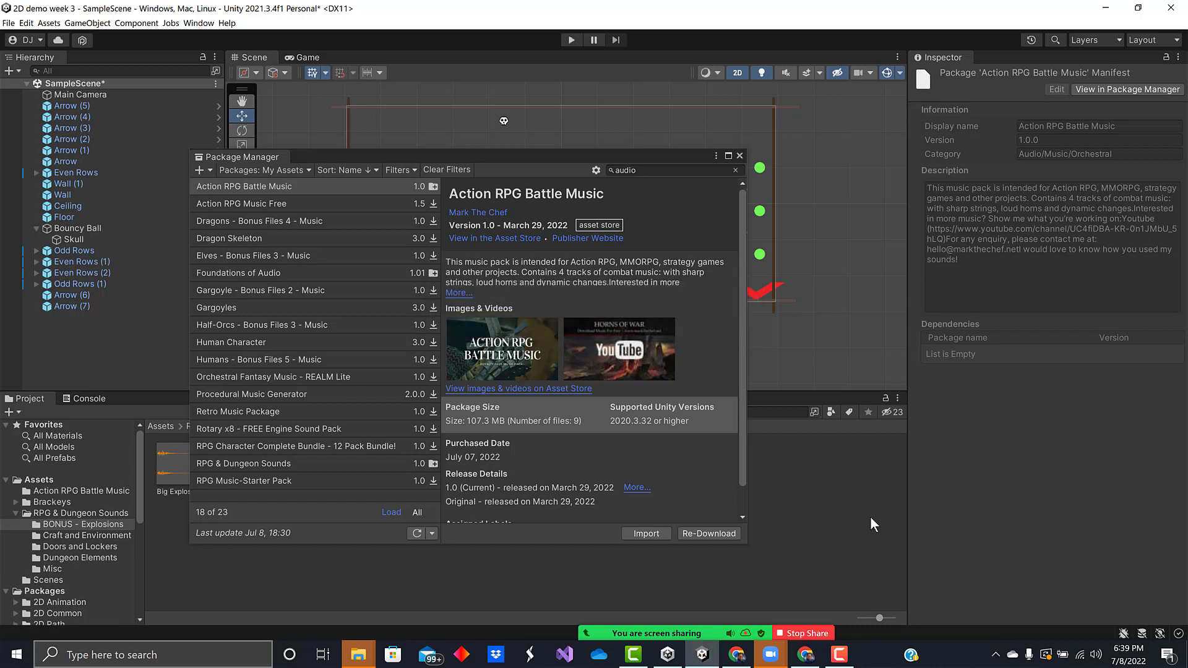
left_click(739, 156)
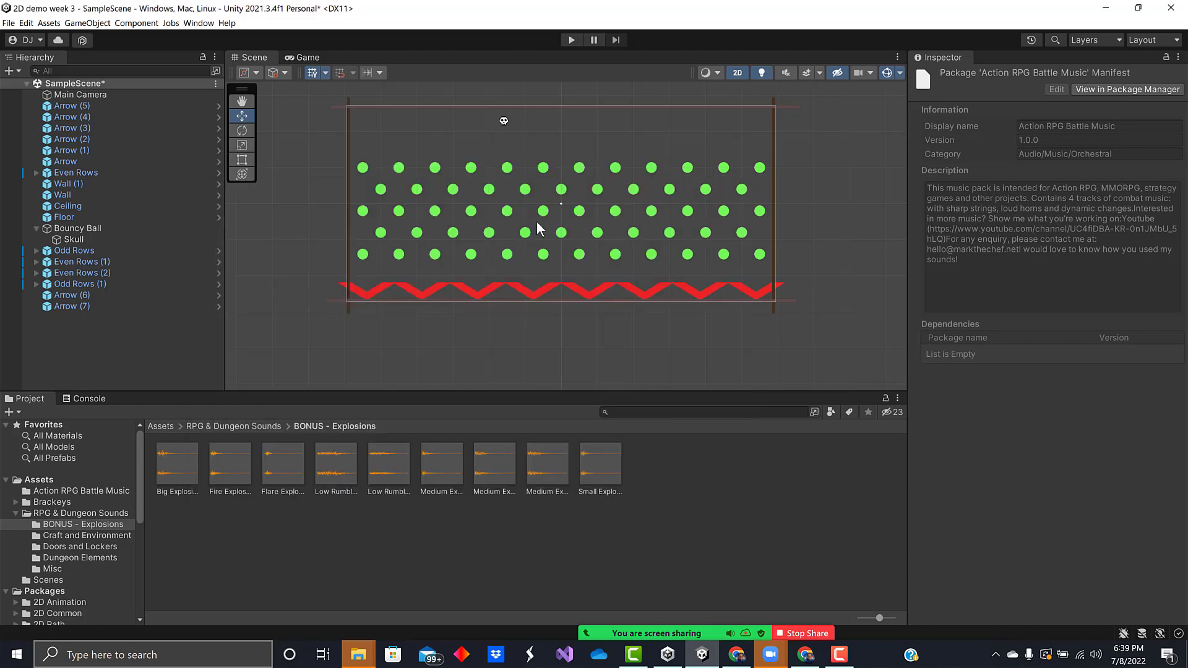
Listen to 01 Horns Of War from the Action RPG Battle Music folder in Groove Music, skipping ahead, and close the player
left_click(85, 228)
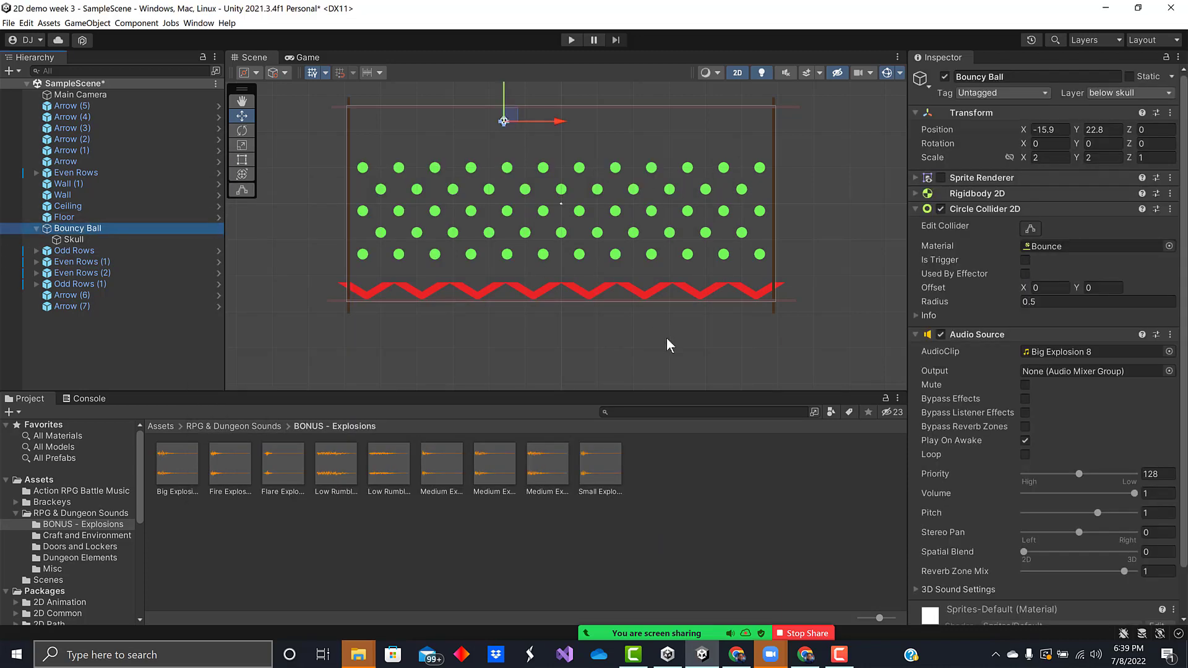
left_click(83, 492)
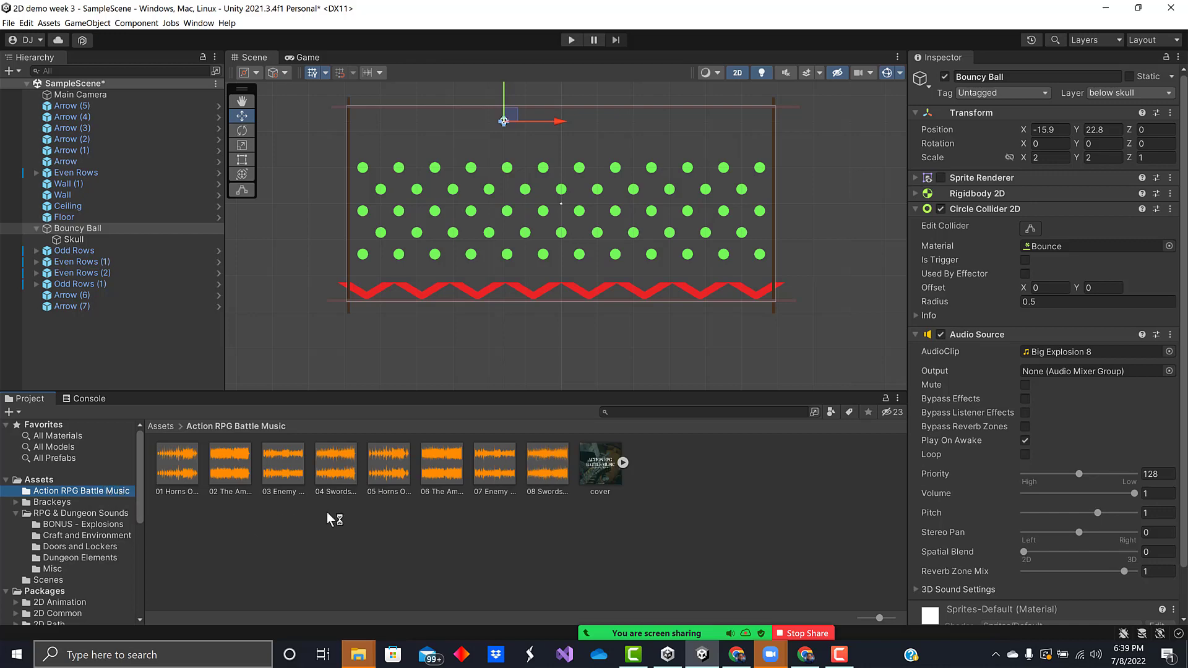
left_click(172, 478)
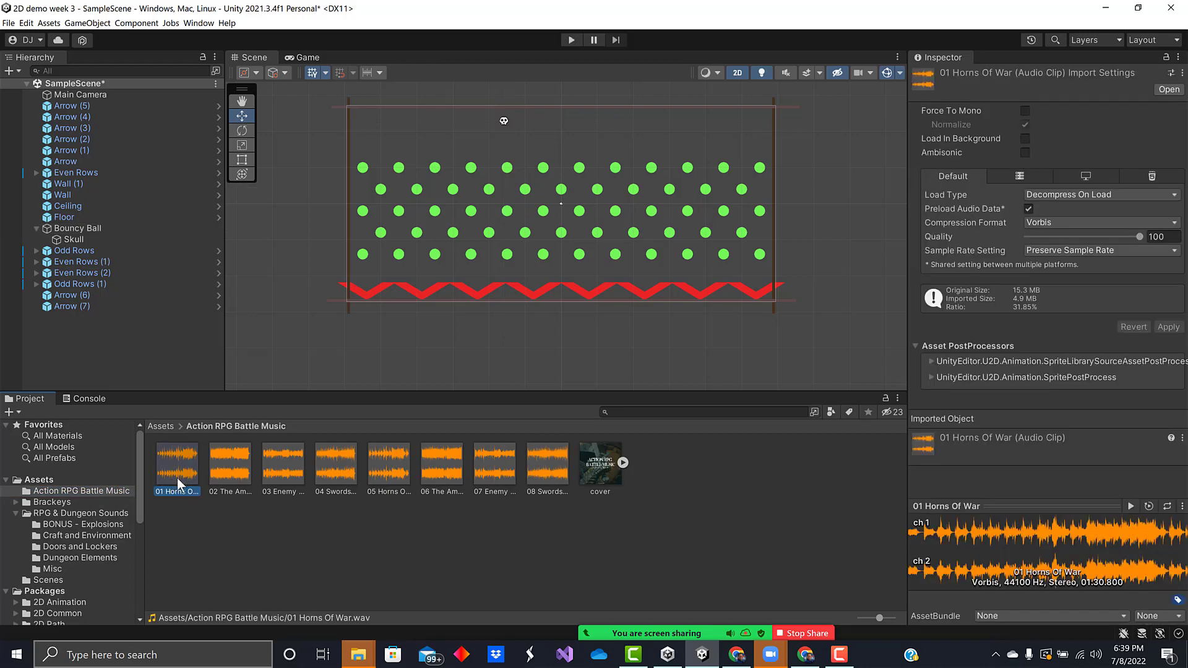
double_click(180, 466)
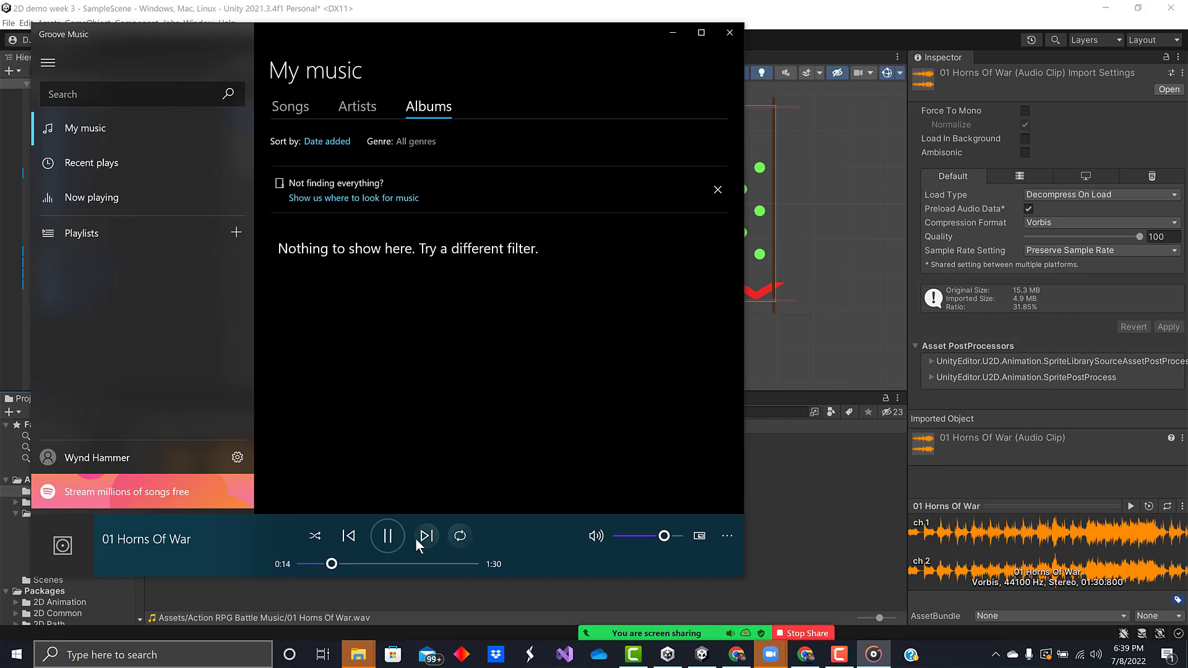
left_click_drag(333, 567, 441, 572)
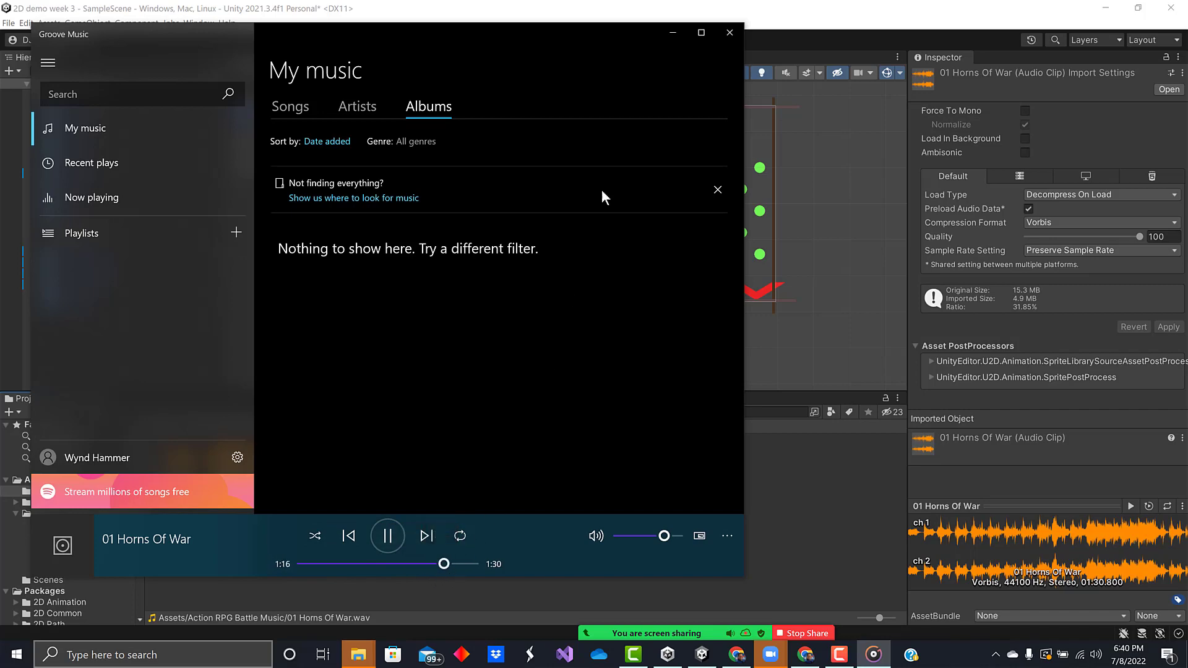
left_click(730, 33)
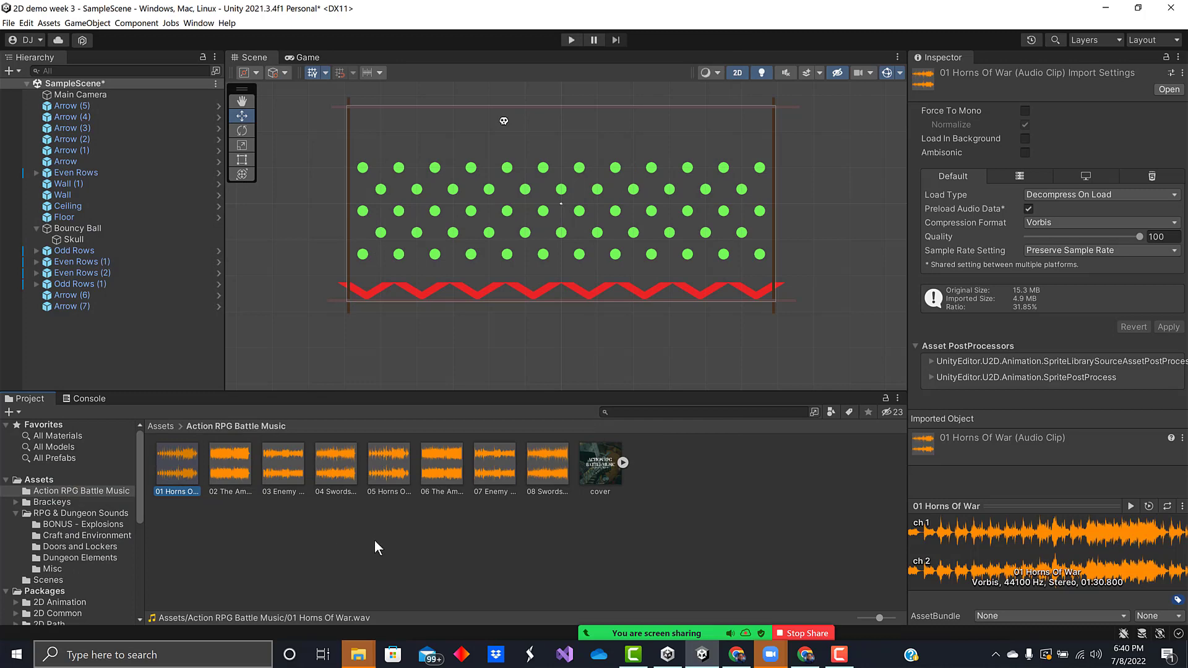
Listen to the 02 The Ambush and 03 Enemy Approaches tracks in Groove Music, closing the player after each
double_click(230, 476)
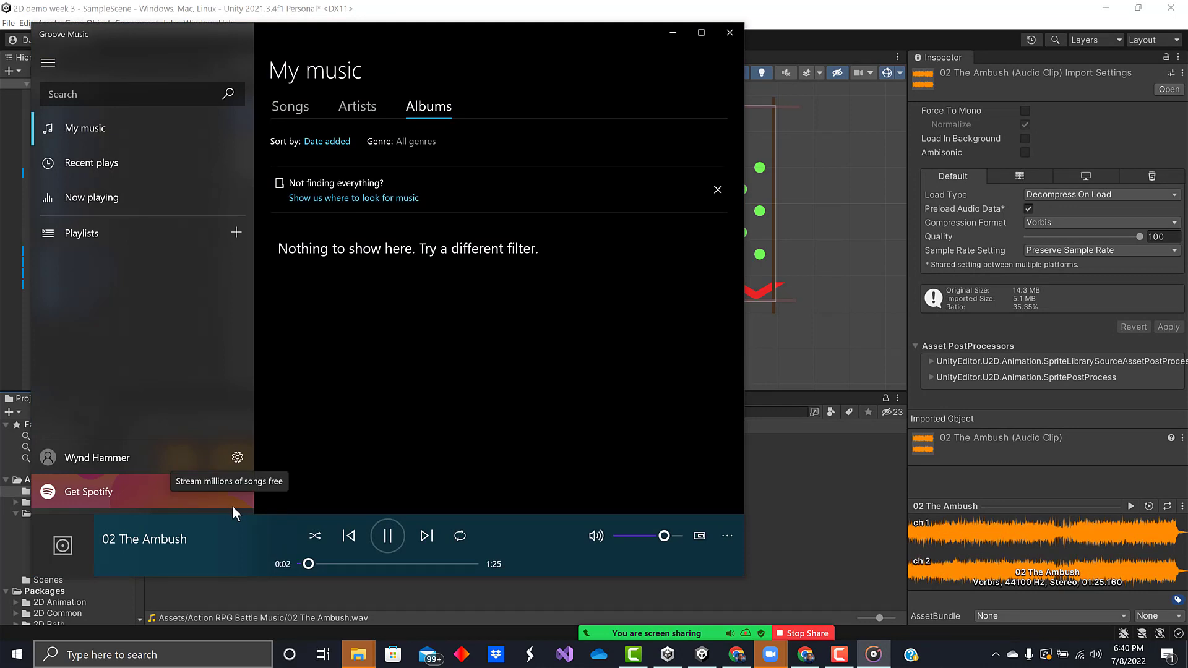
left_click(728, 36)
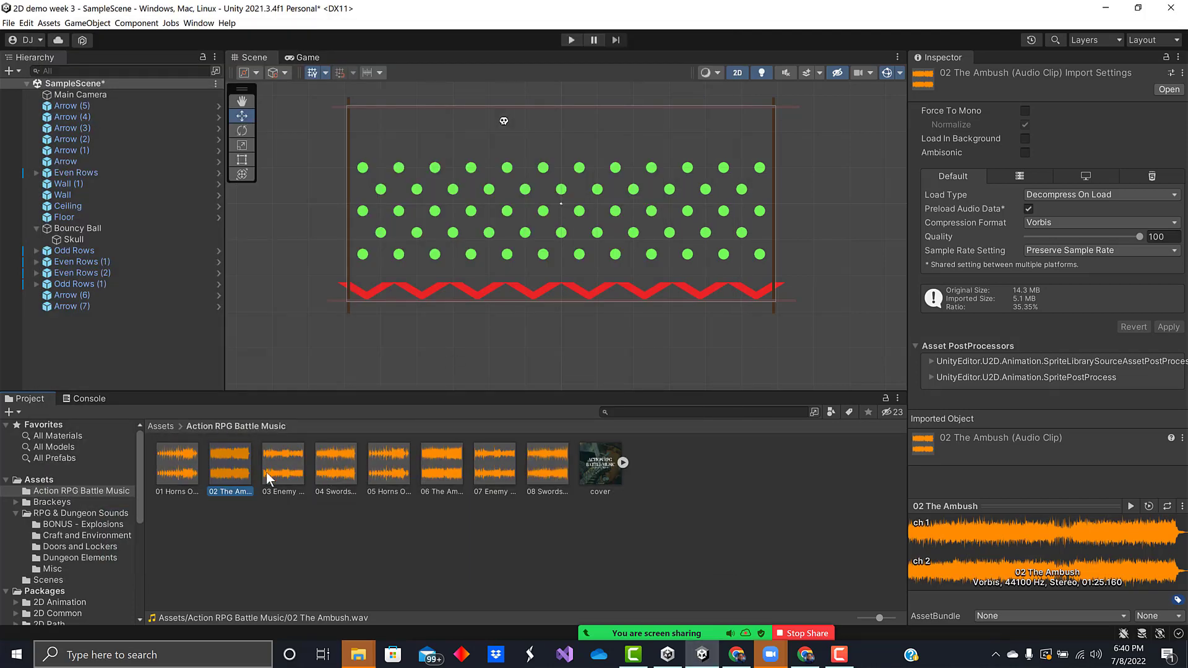
double_click(266, 470)
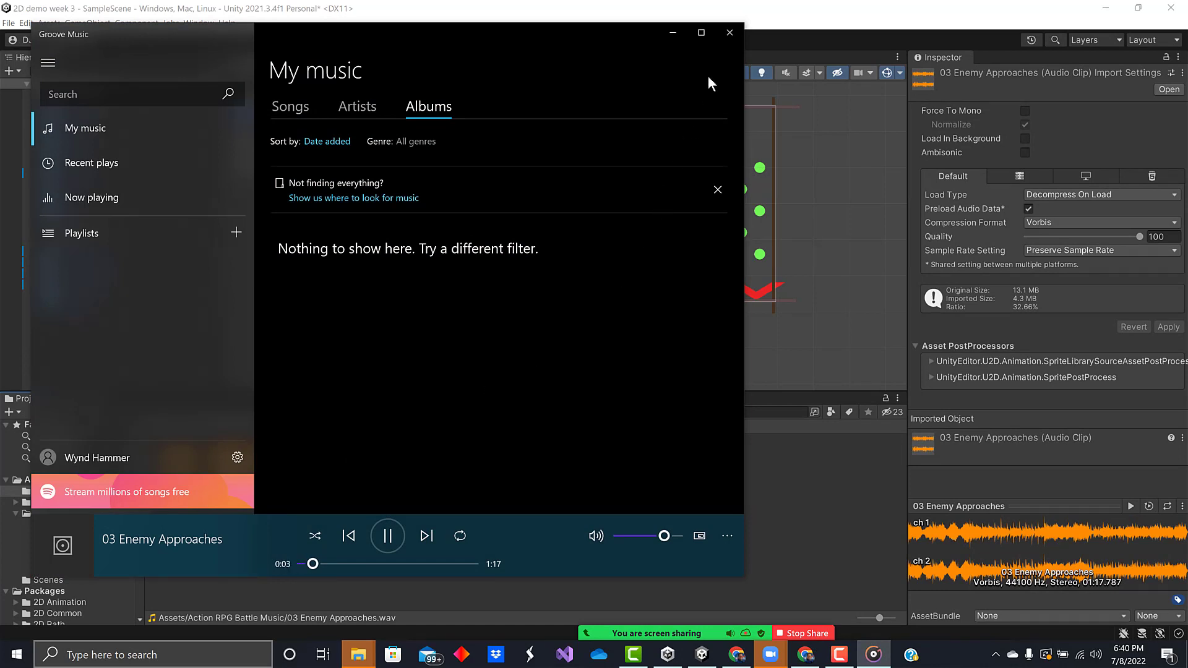
left_click(730, 35)
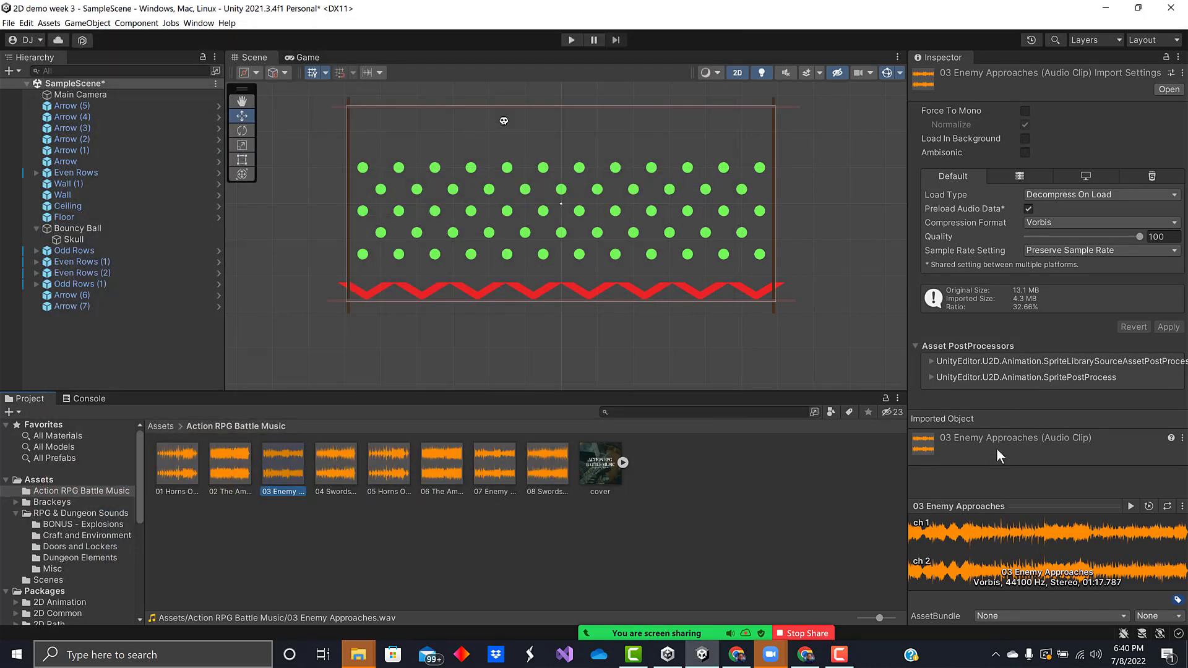
Assign the 03 Enemy Approaches clip to the Bouncy Ball's Audio Source and turn on looping
left_click(76, 229)
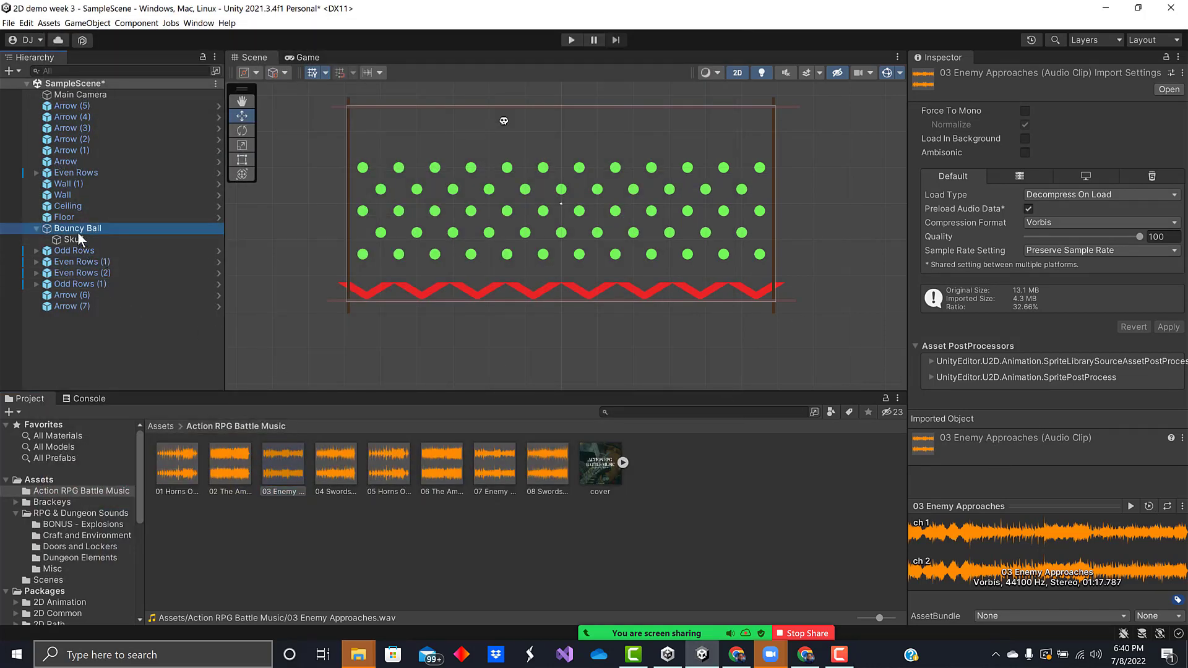
left_click_drag(283, 463, 1081, 357)
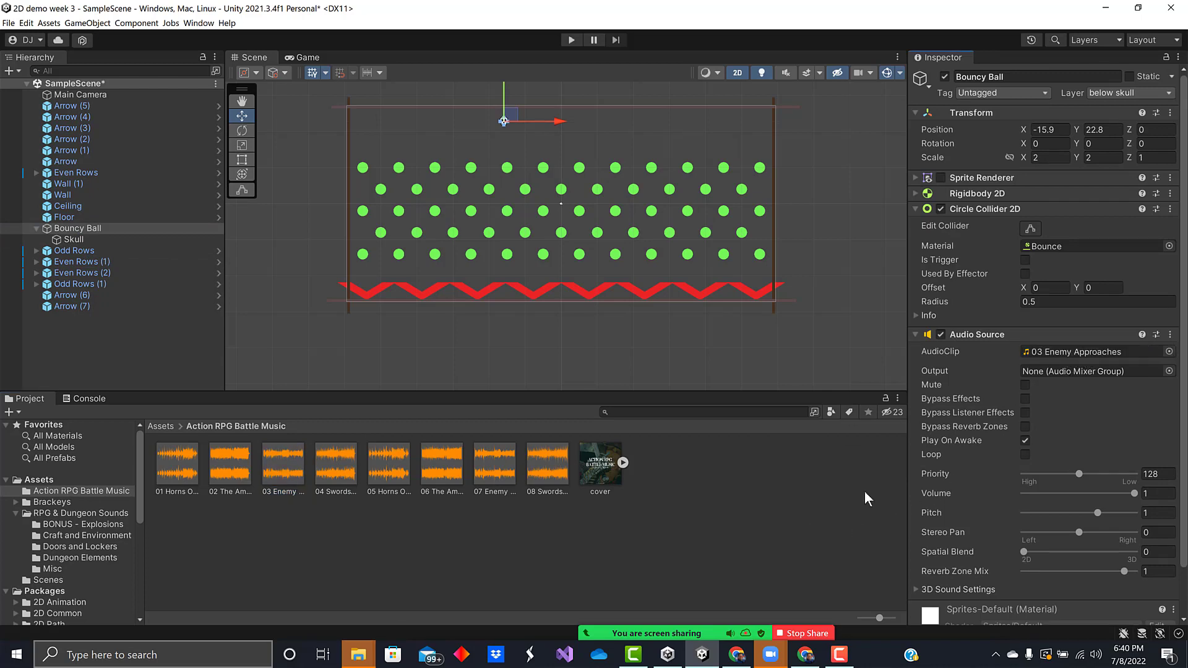
left_click(1025, 454)
Play the scene, try the Audio Source volume at 0.069 and 0.176 while it runs, and stop playback
left_click(570, 40)
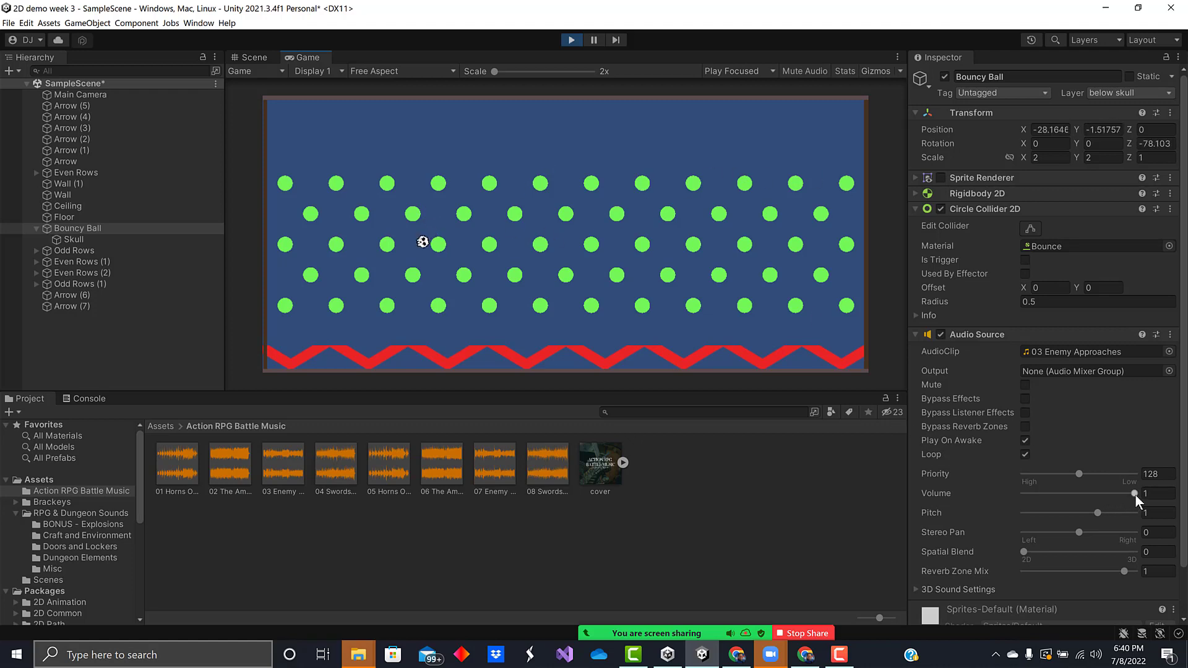
left_click_drag(1133, 494, 1032, 504)
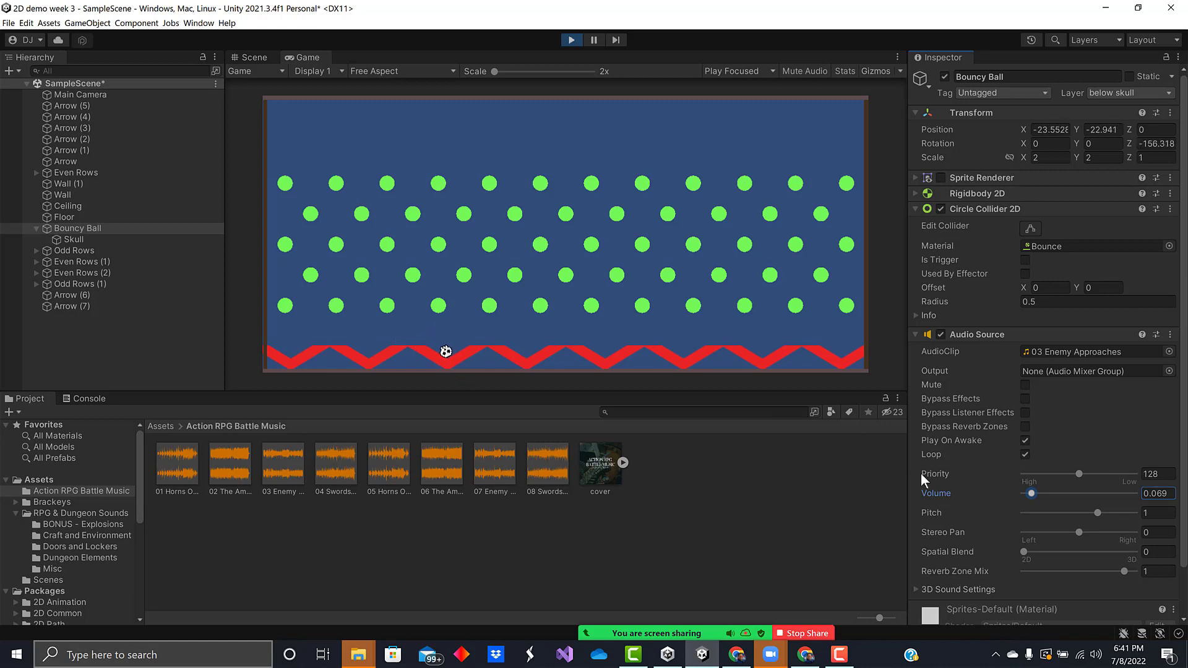
left_click_drag(1031, 493, 1044, 503)
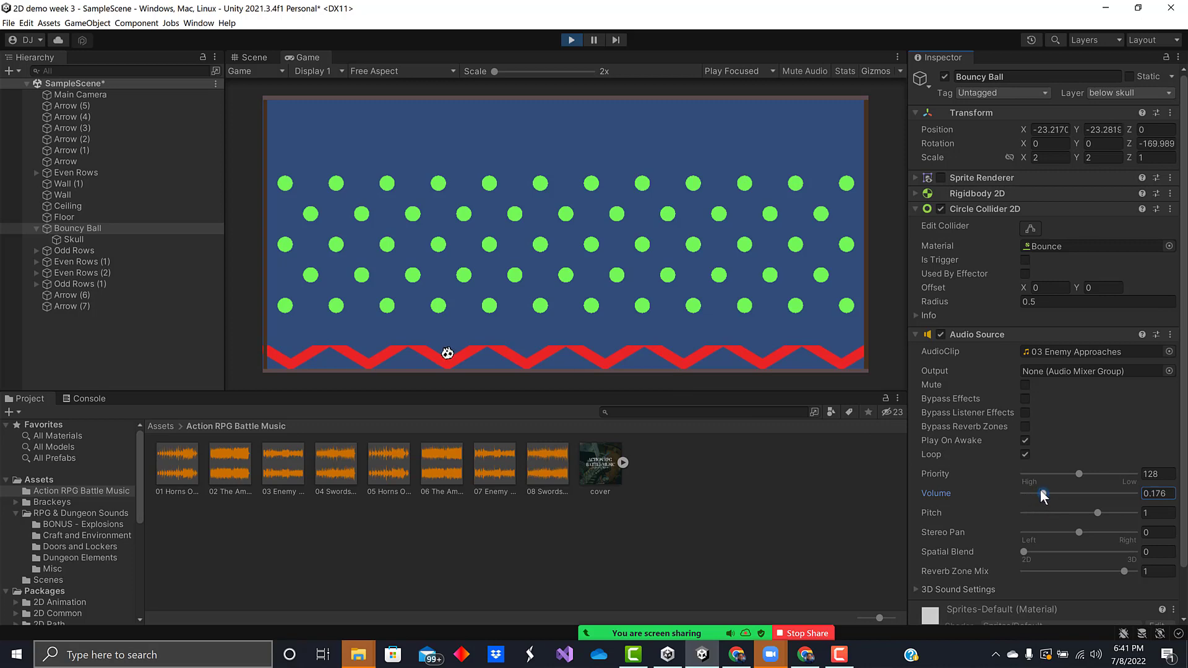
left_click(572, 41)
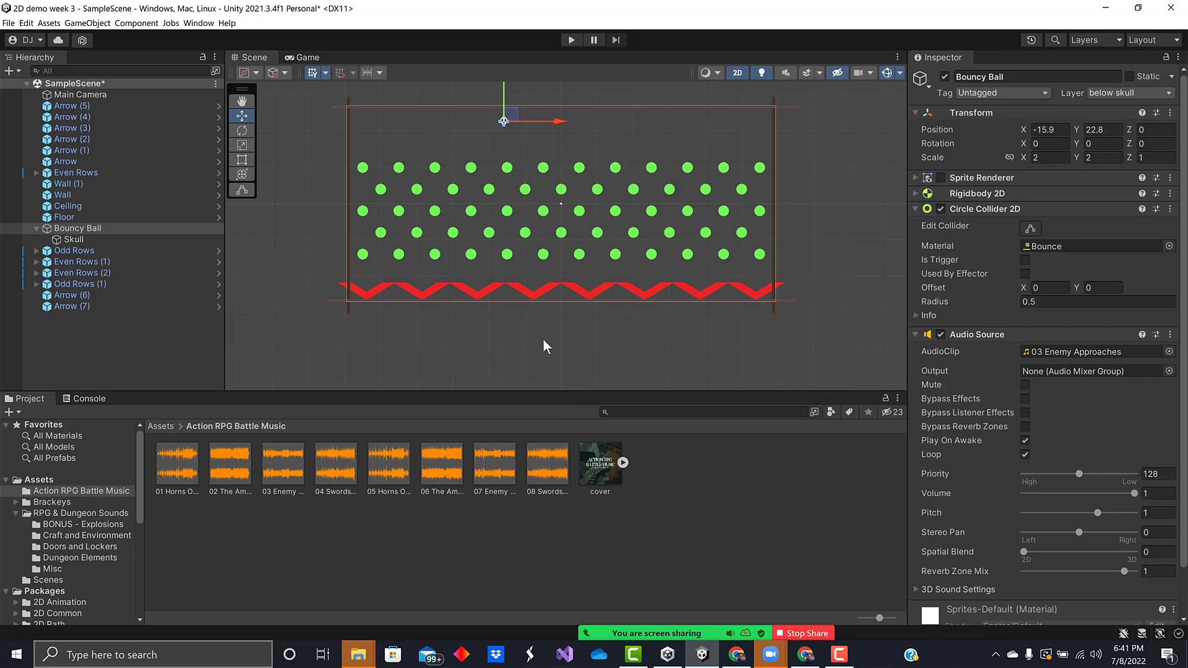
Switch the Zoom screen share to the Chrome window showing the Asset Store audio search, keeping sound shared
mouse_move(769, 660)
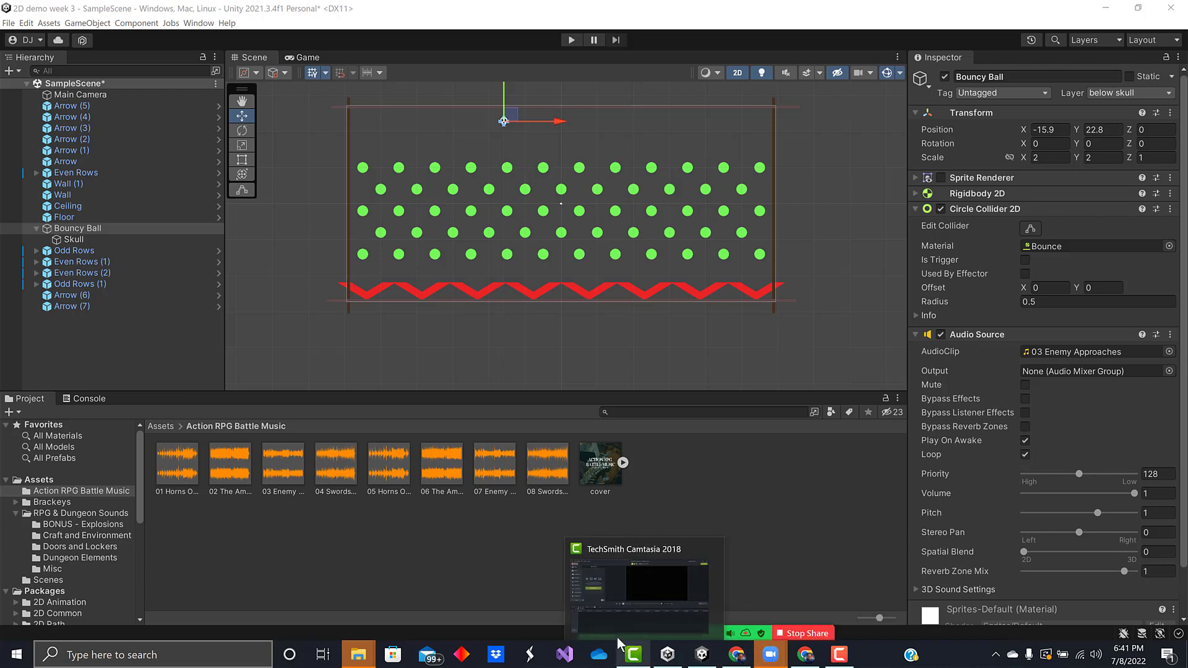
left_click(772, 526)
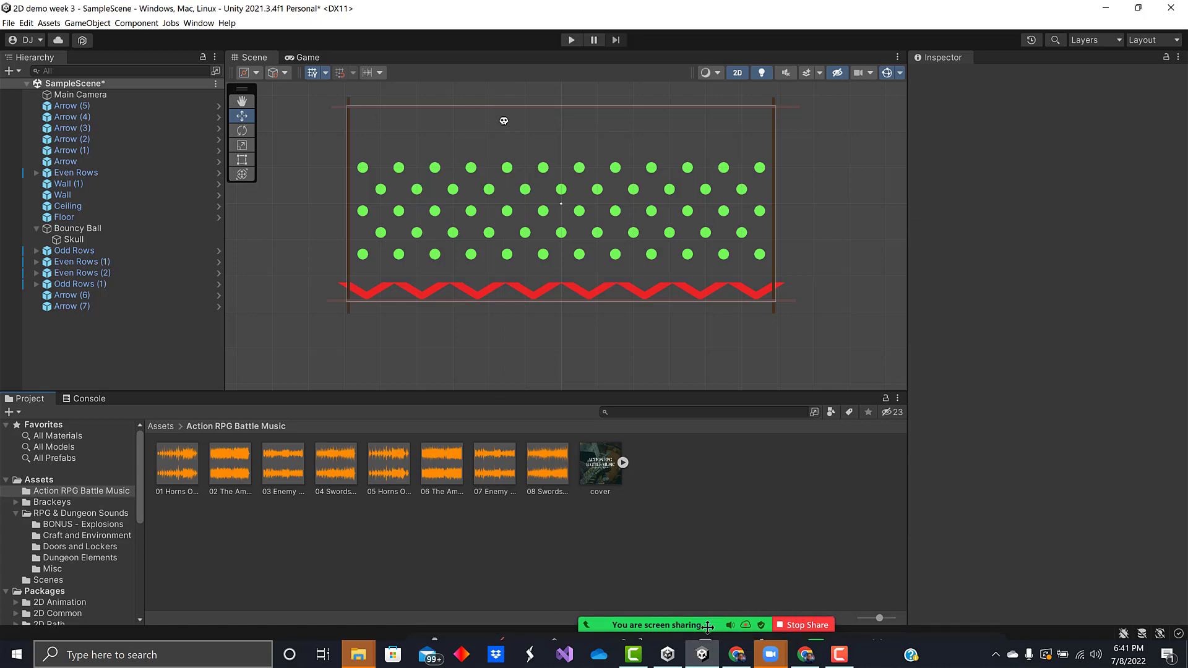
left_click(801, 628)
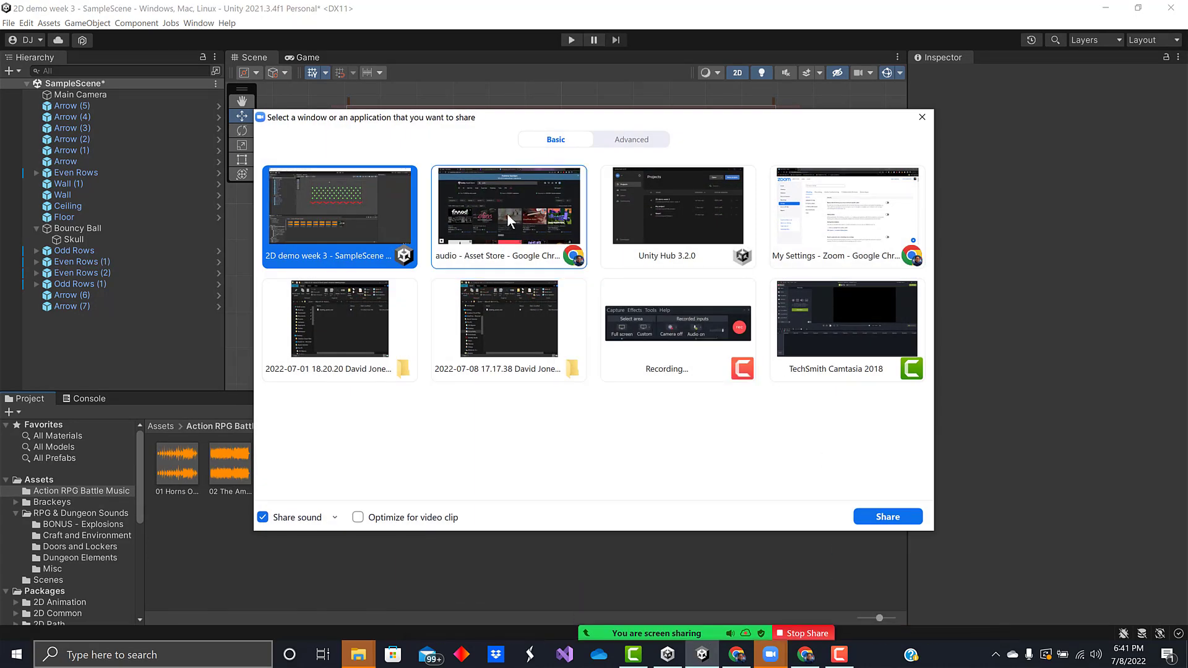
left_click(485, 210)
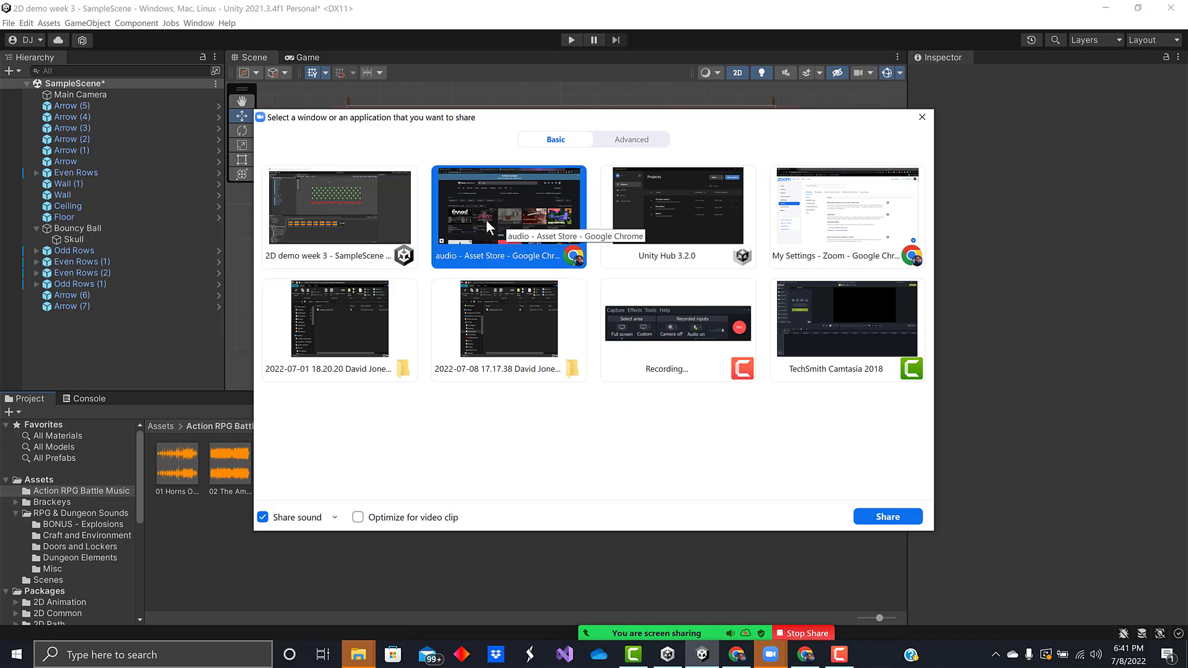
left_click(885, 519)
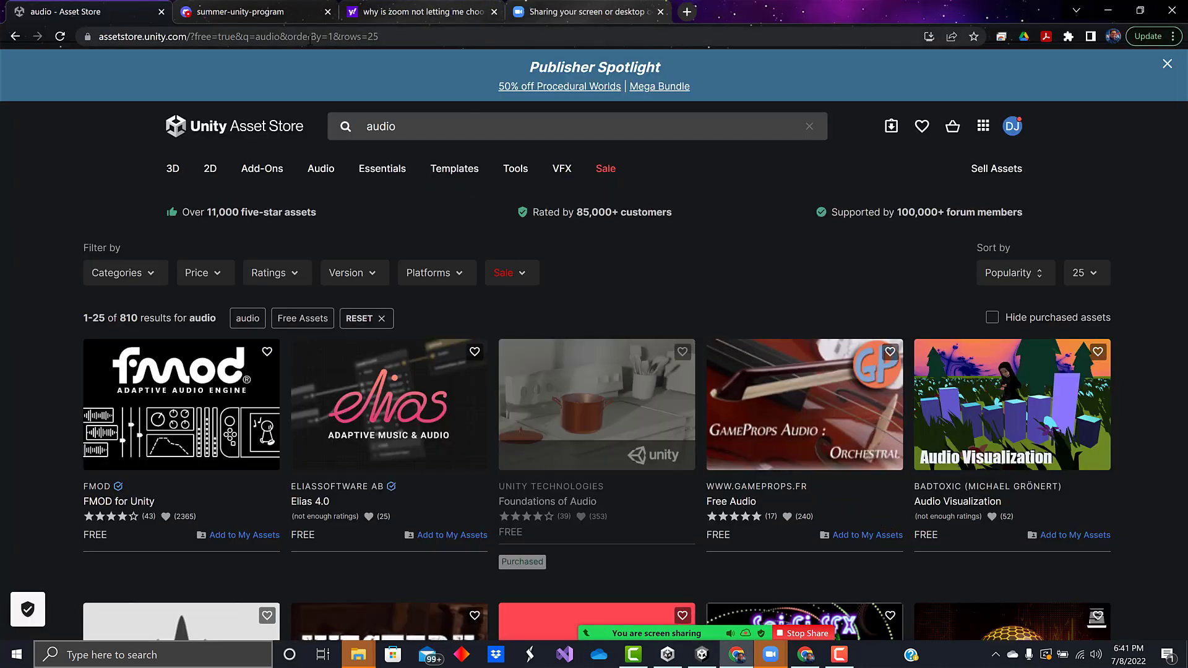
Go to learn.unity.com, dismiss the welcome dialog and bring the Unity Essentials pathway into view
left_click(354, 38)
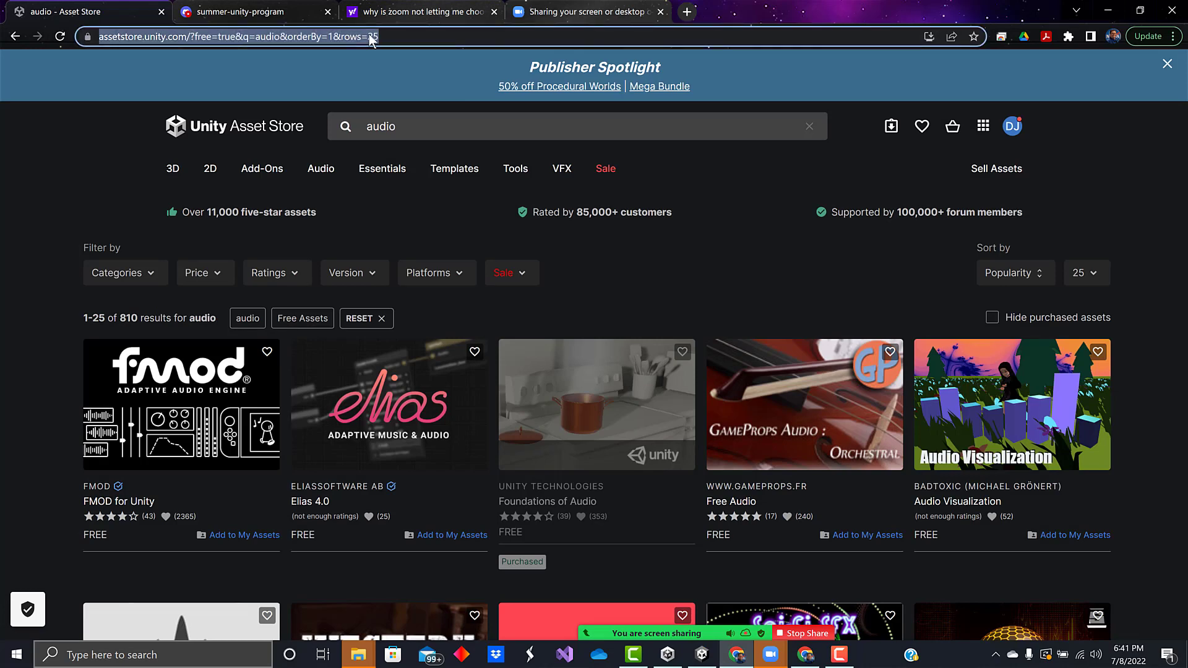
type("learn.un")
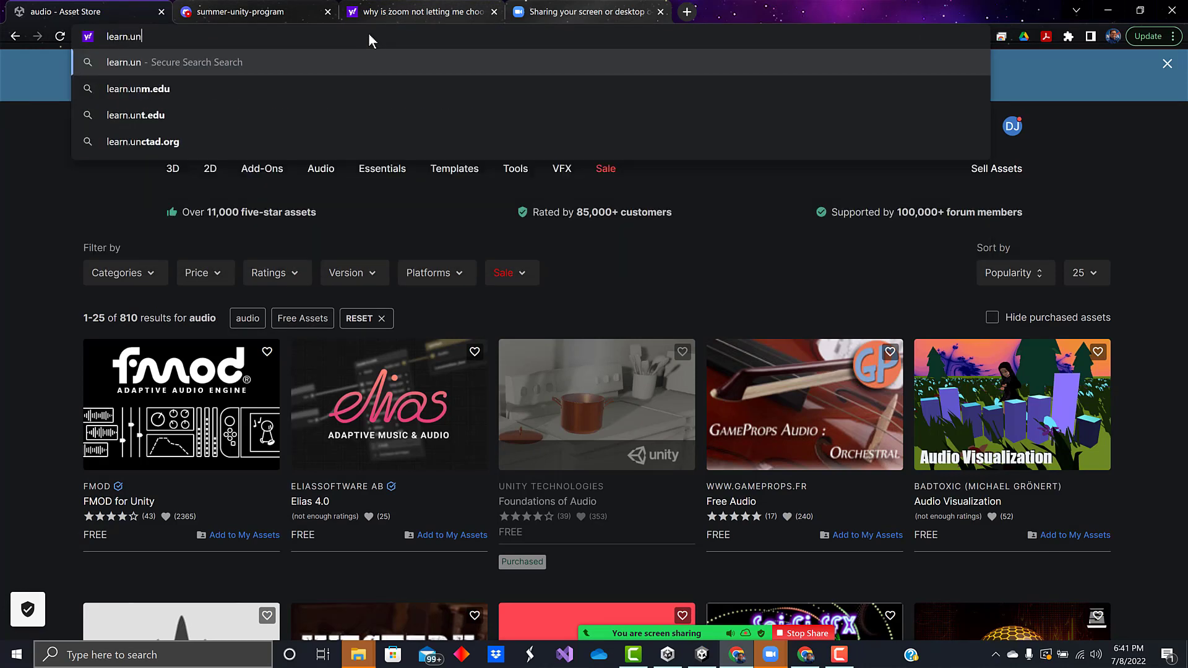
type("ity.com")
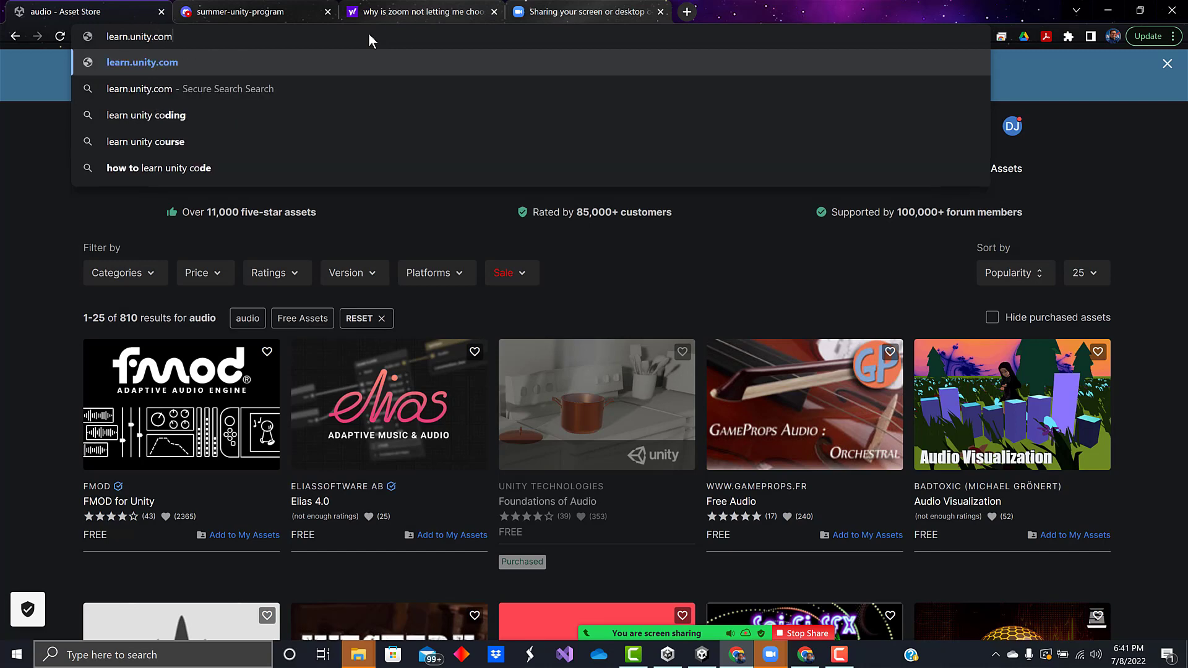
key("Return")
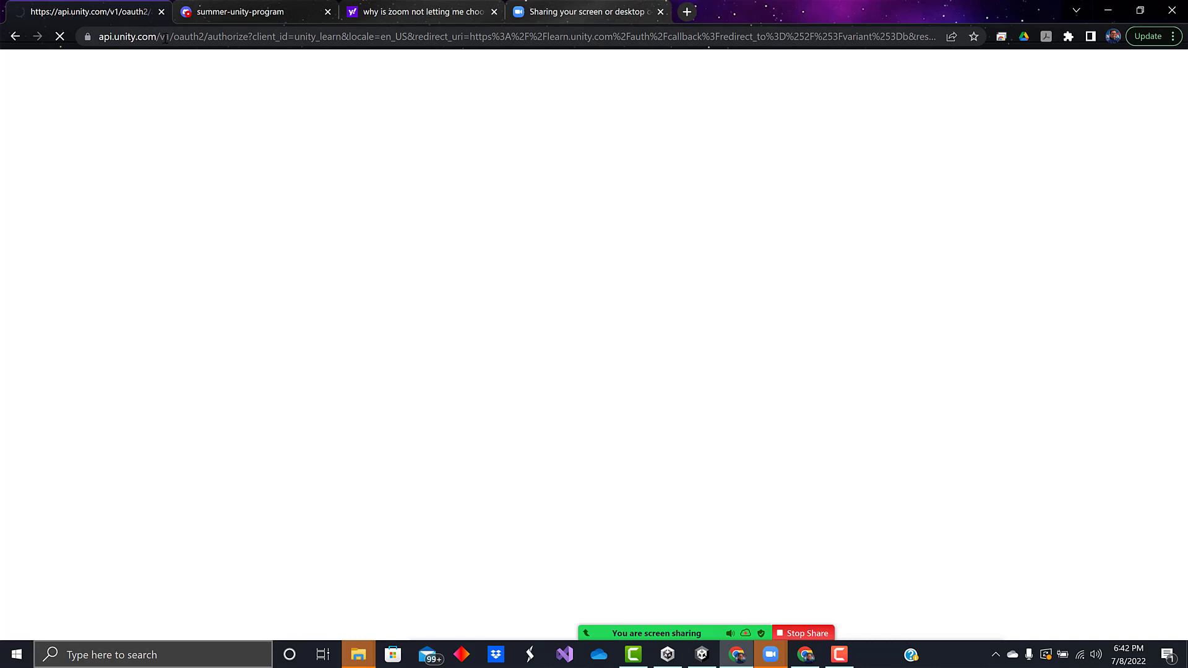
left_click(176, 38)
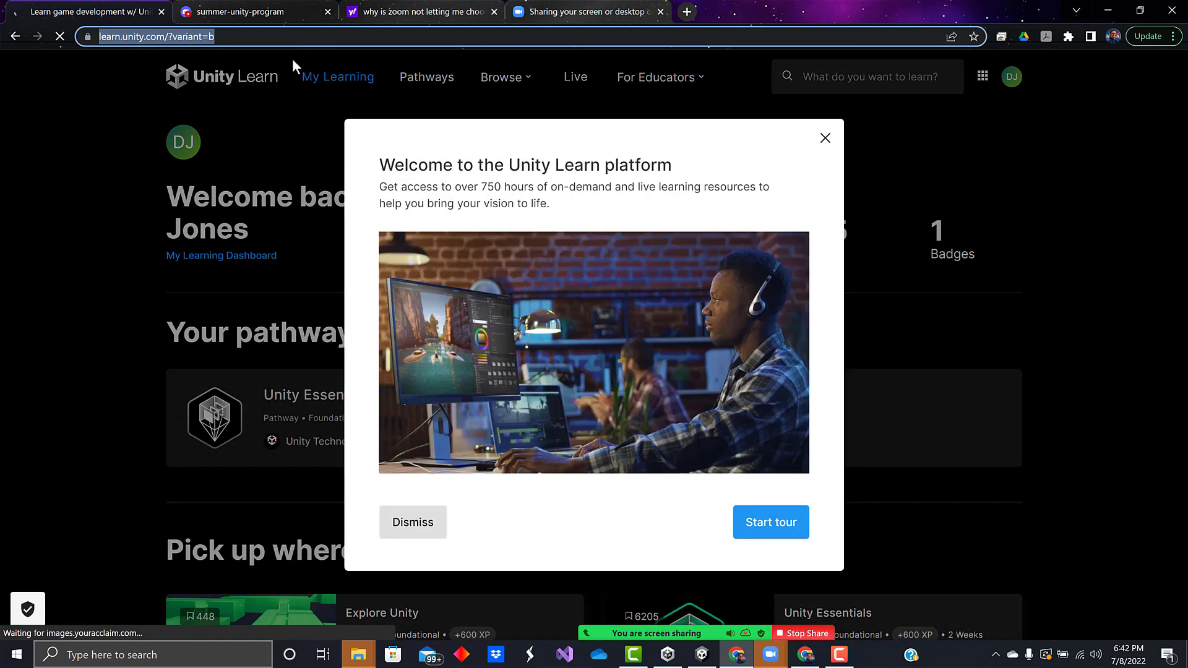
left_click(397, 527)
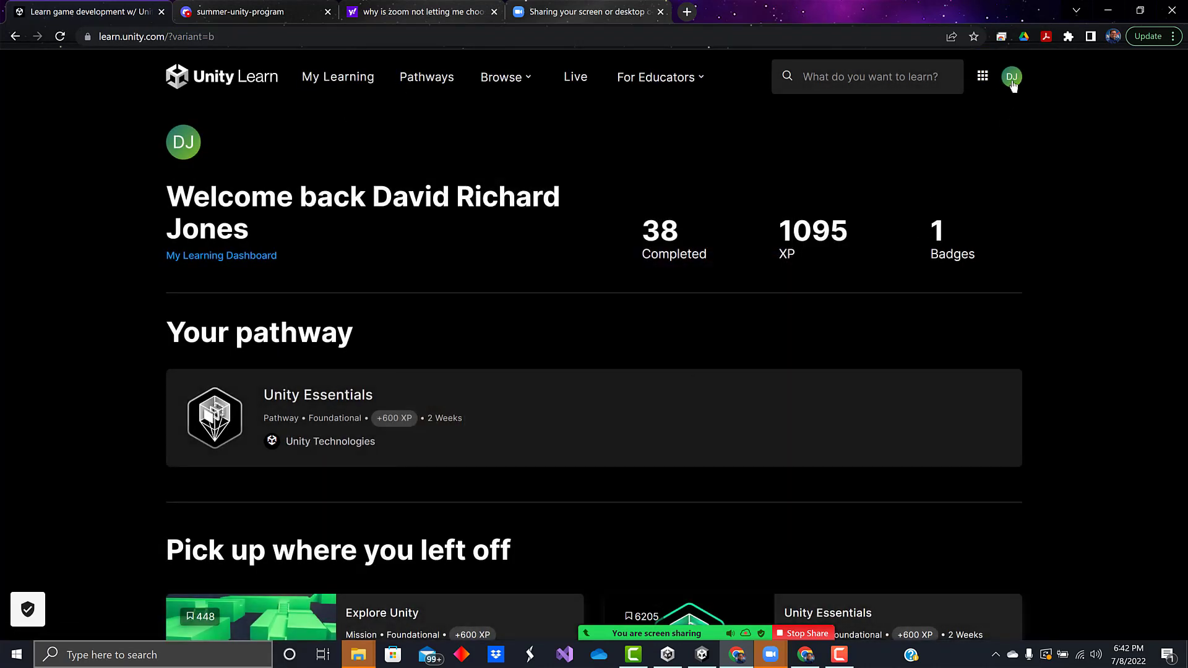
scroll(297, 217, "down", 3)
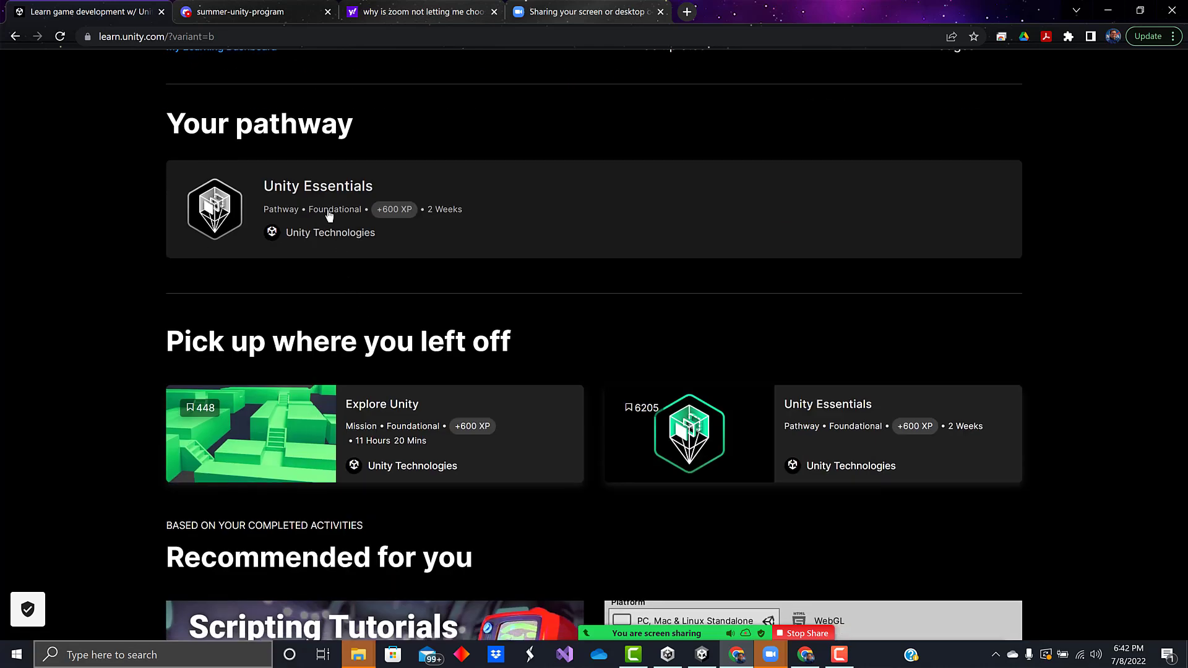
Open the Unity Essentials pathway and resume its Explore Unity mission
left_click(304, 193)
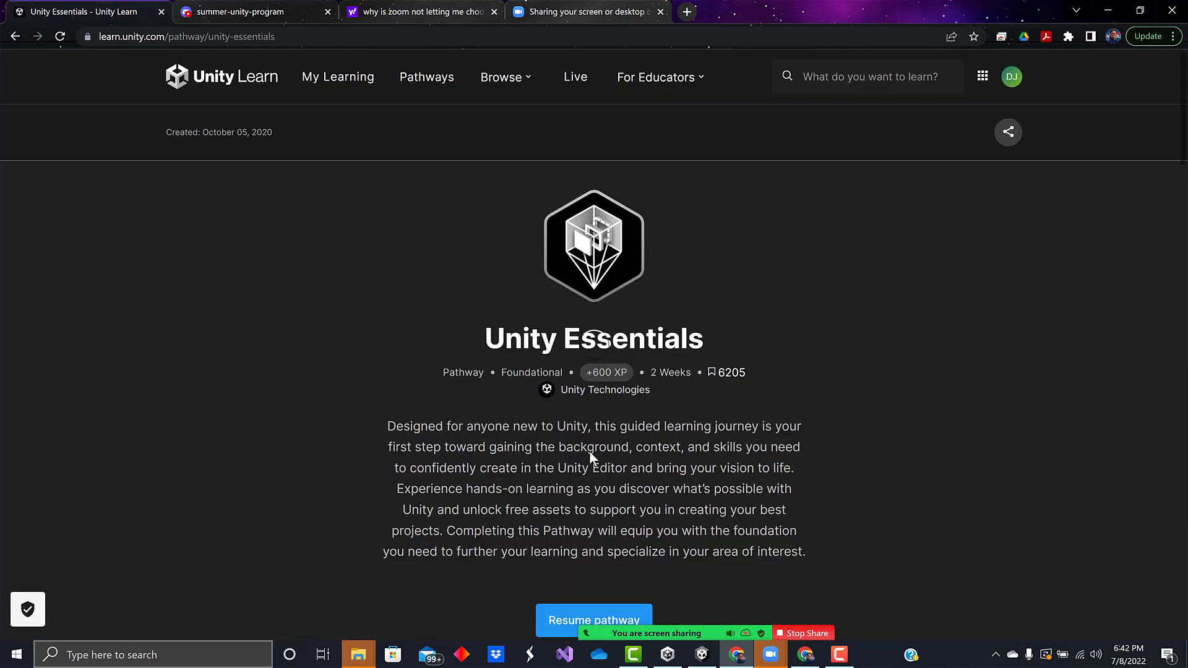
left_click(573, 621)
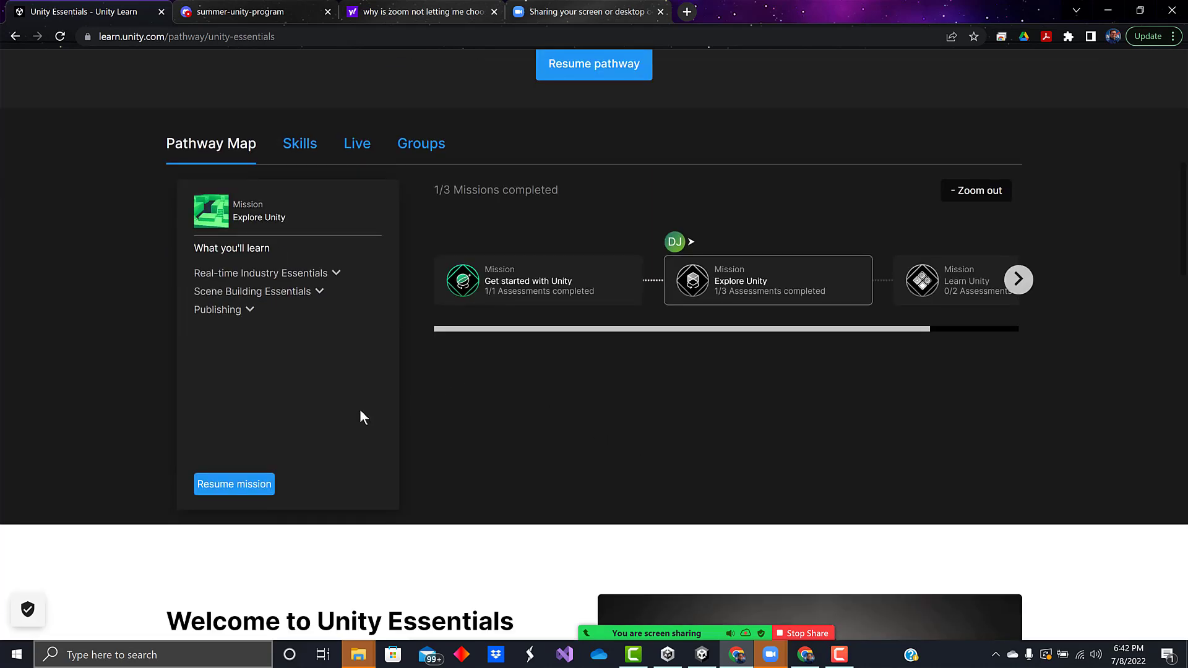
left_click(253, 484)
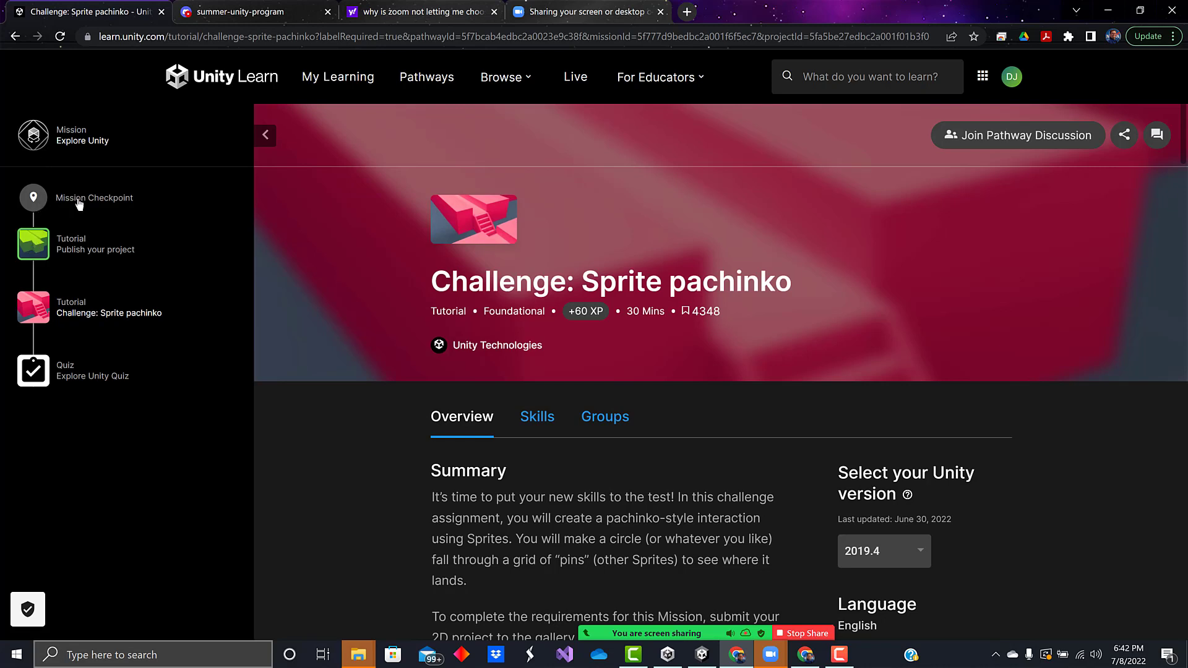
Open the Publish your project tutorial and review the Explore Unity mission checkpoint's requirements and rewards, closing the checkpoint when done
left_click(36, 248)
left_click(79, 199)
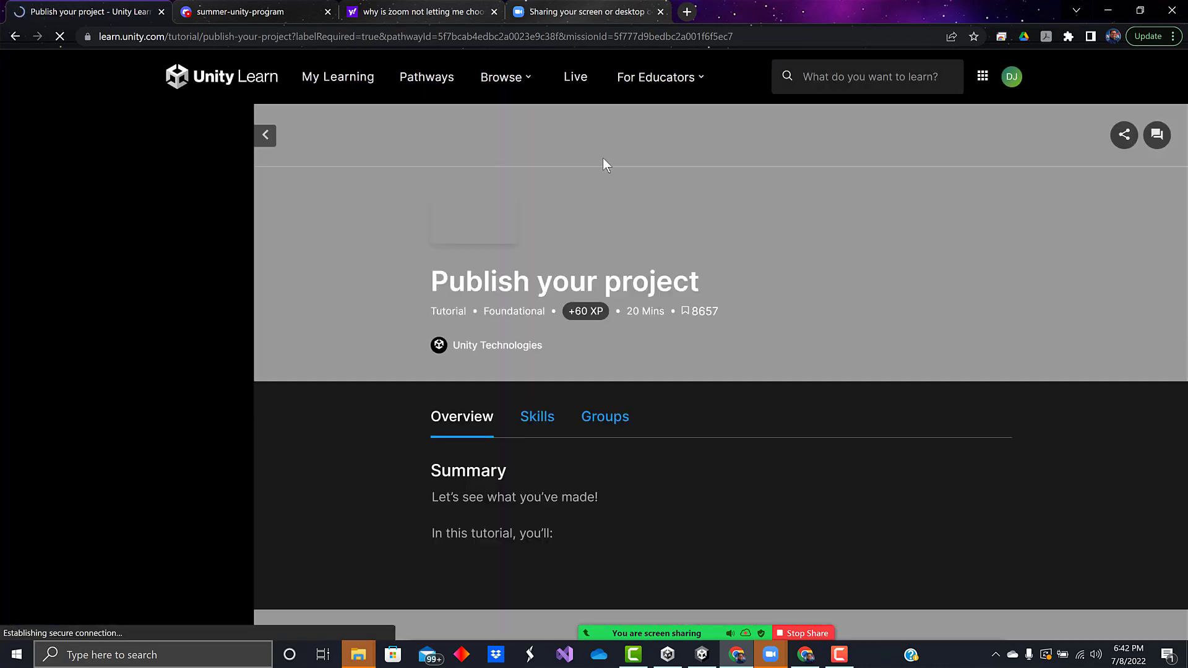
scroll(760, 265, "down", 10)
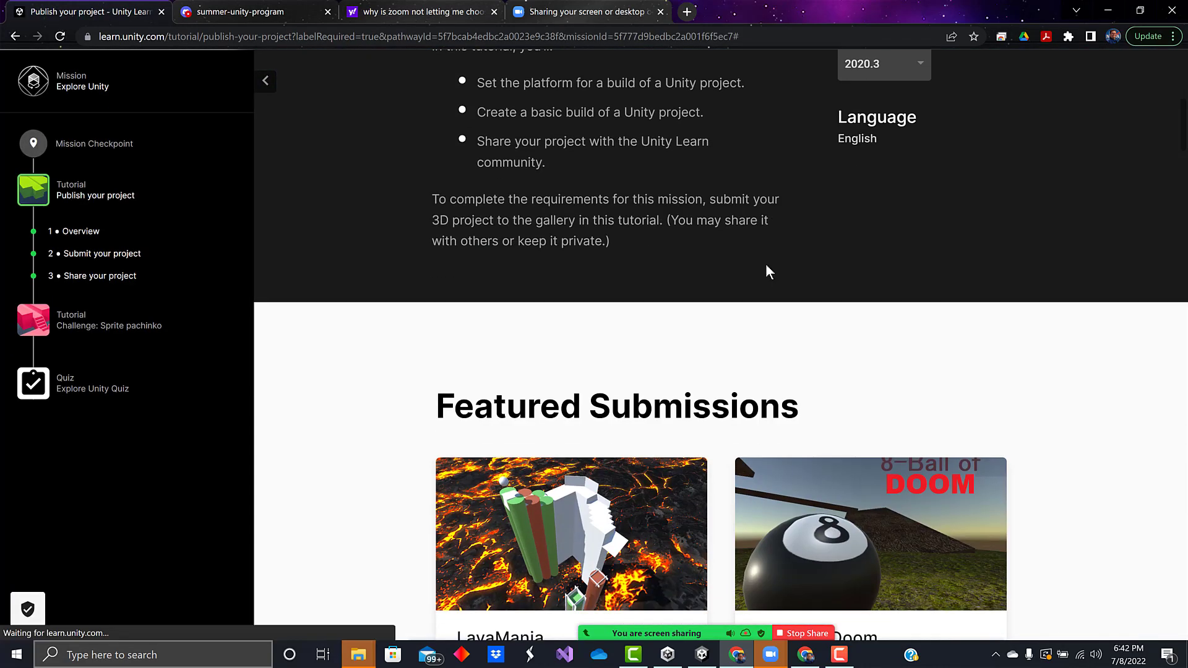
scroll(765, 272, "up", 1)
left_click(83, 148)
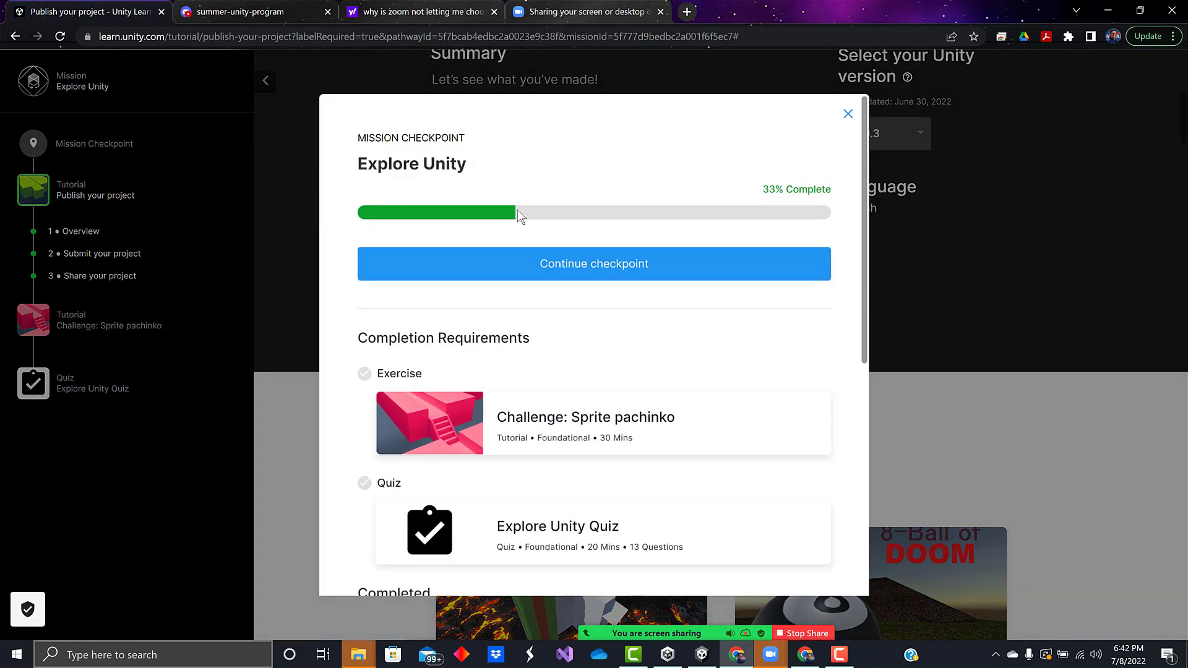
scroll(662, 342, "down", 7)
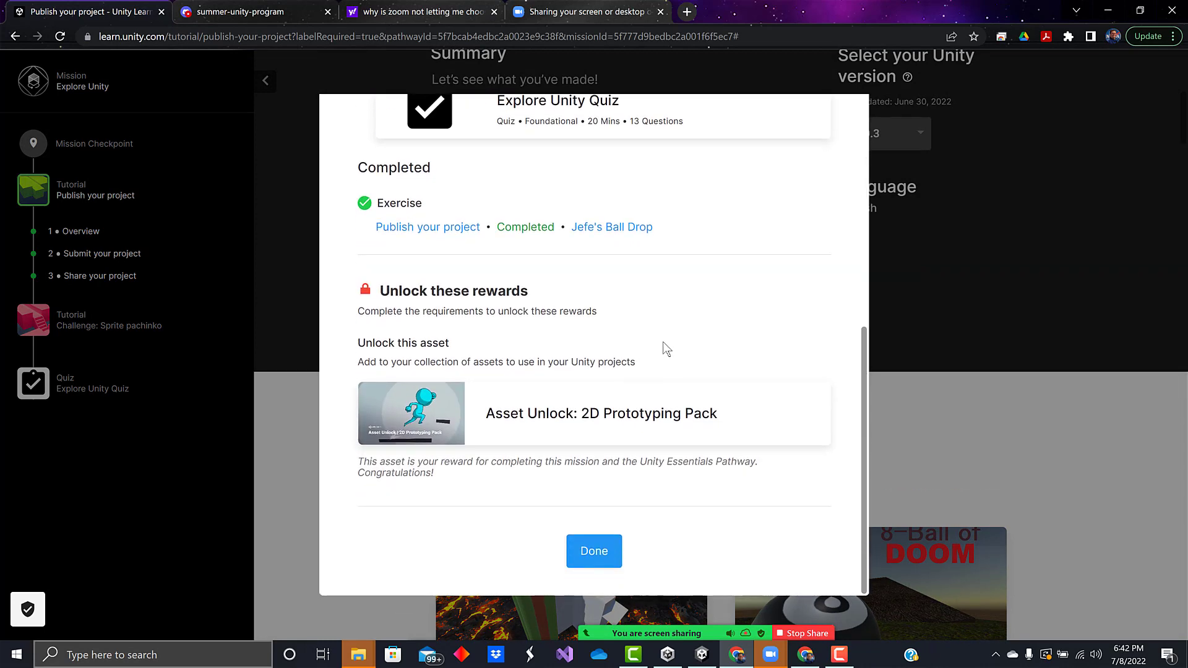
scroll(663, 346, "up", 7)
left_click(312, 123)
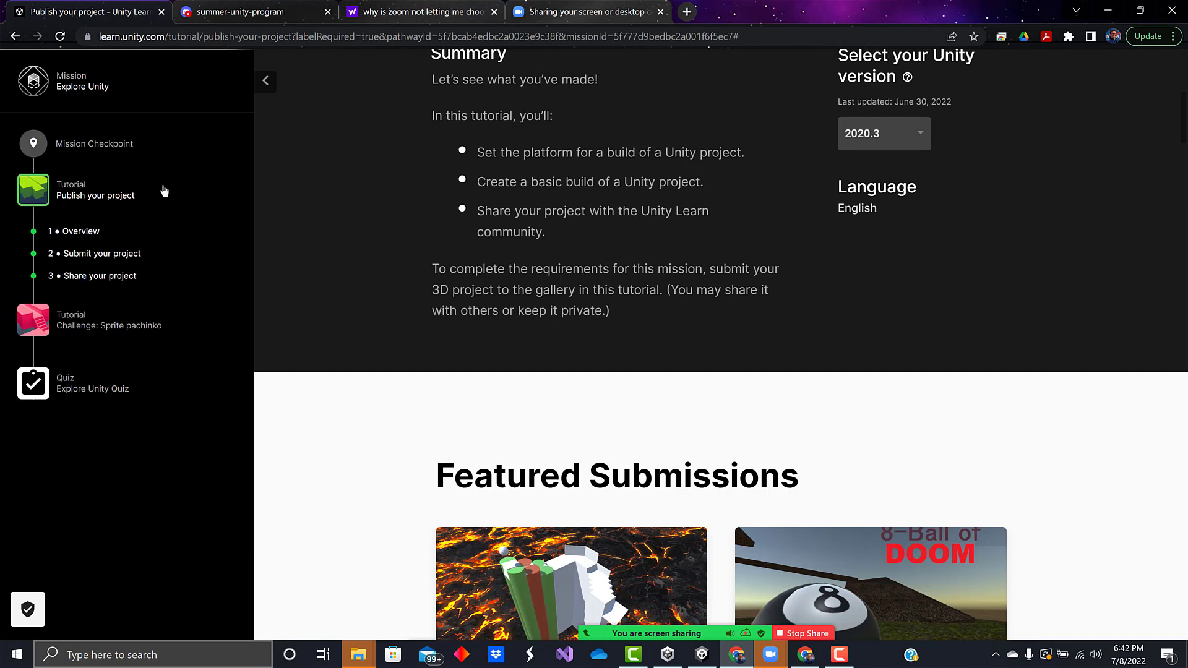
Open the Explore Unity mission overview and look through its projects from Real-time creation to The real-time industry
left_click(189, 90)
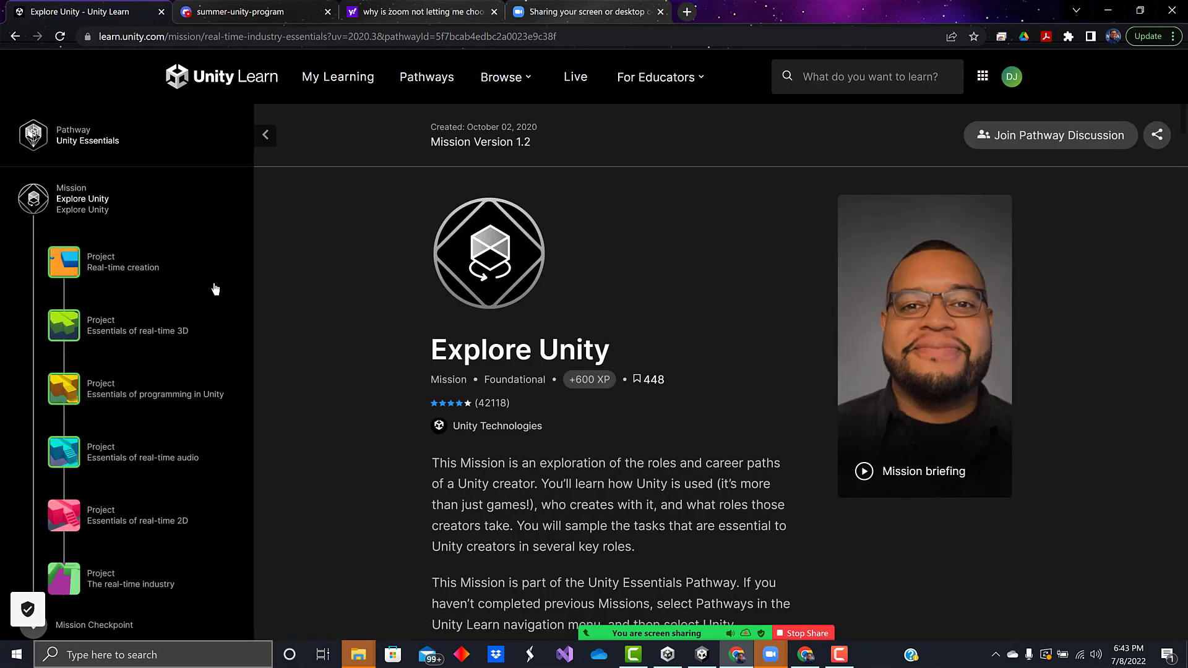
scroll(216, 289, "down", 3)
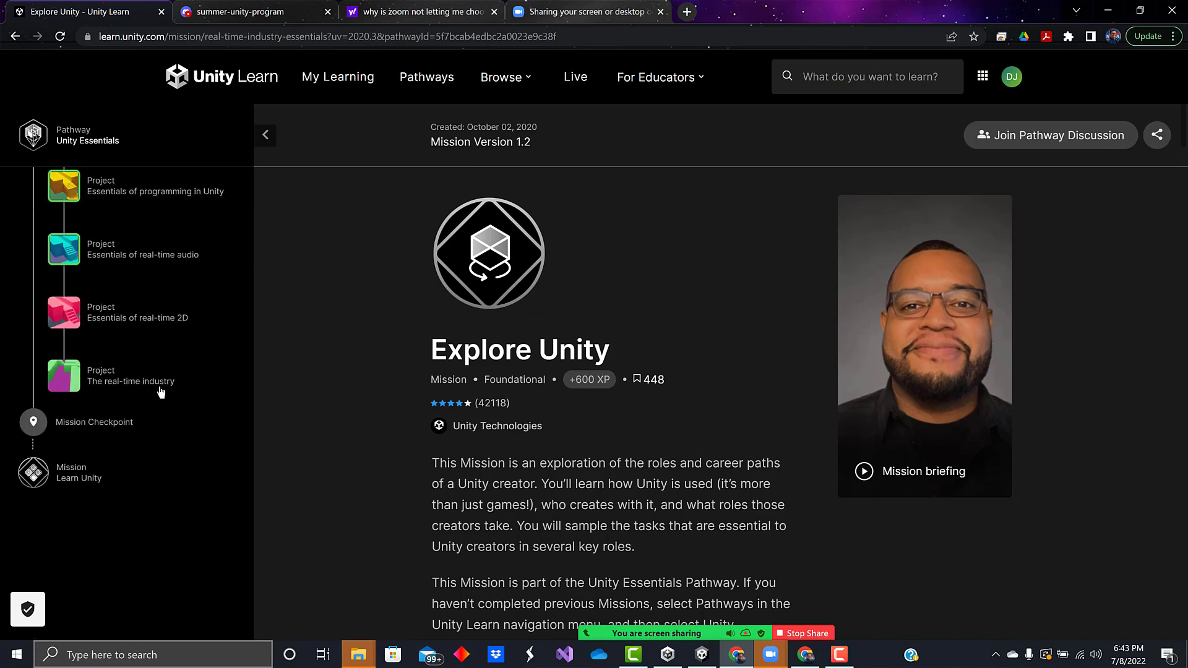
scroll(653, 343, "down", 15)
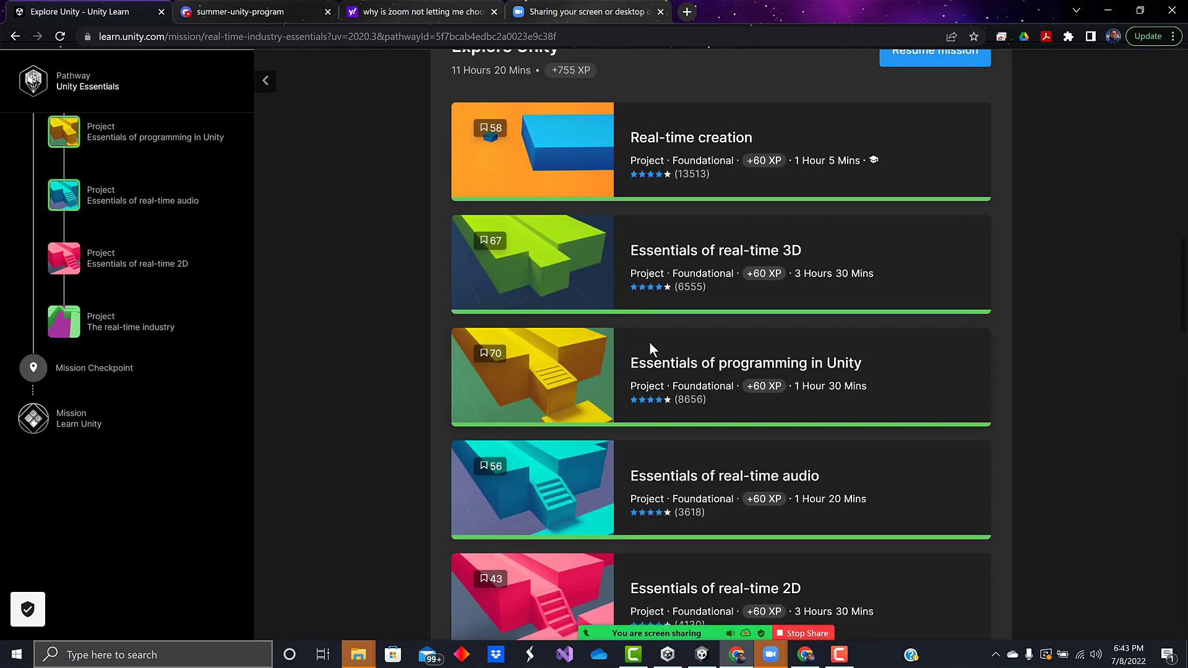
scroll(657, 336, "down", 3)
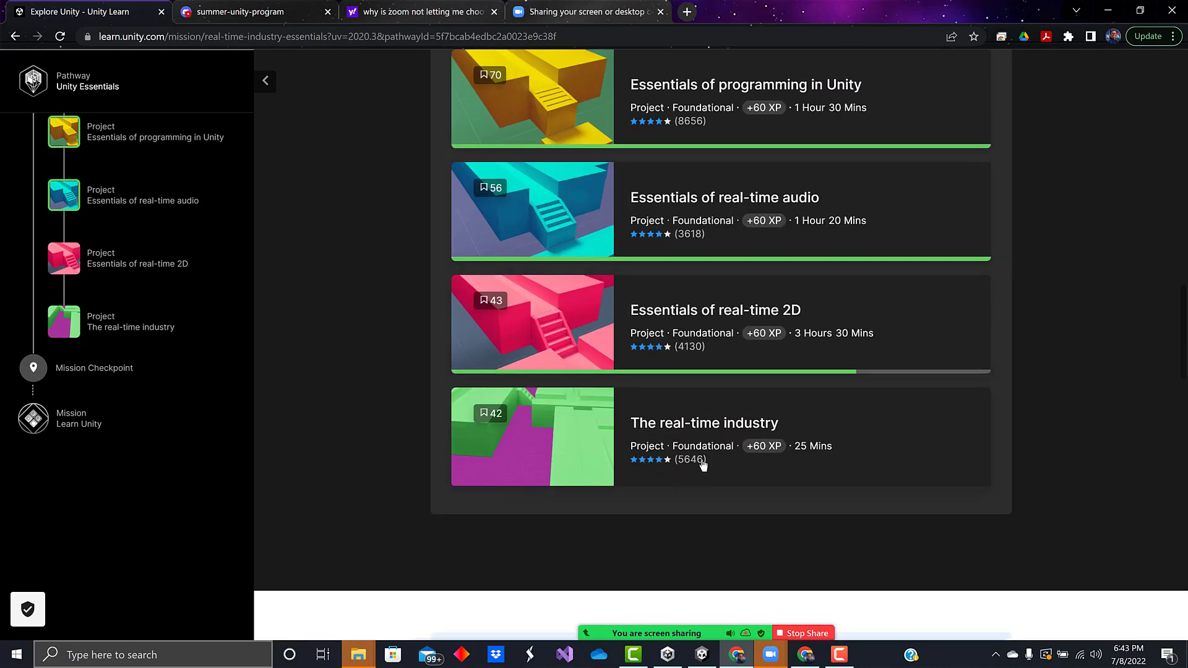
scroll(739, 333, "up", 6)
scroll(750, 331, "up", 2)
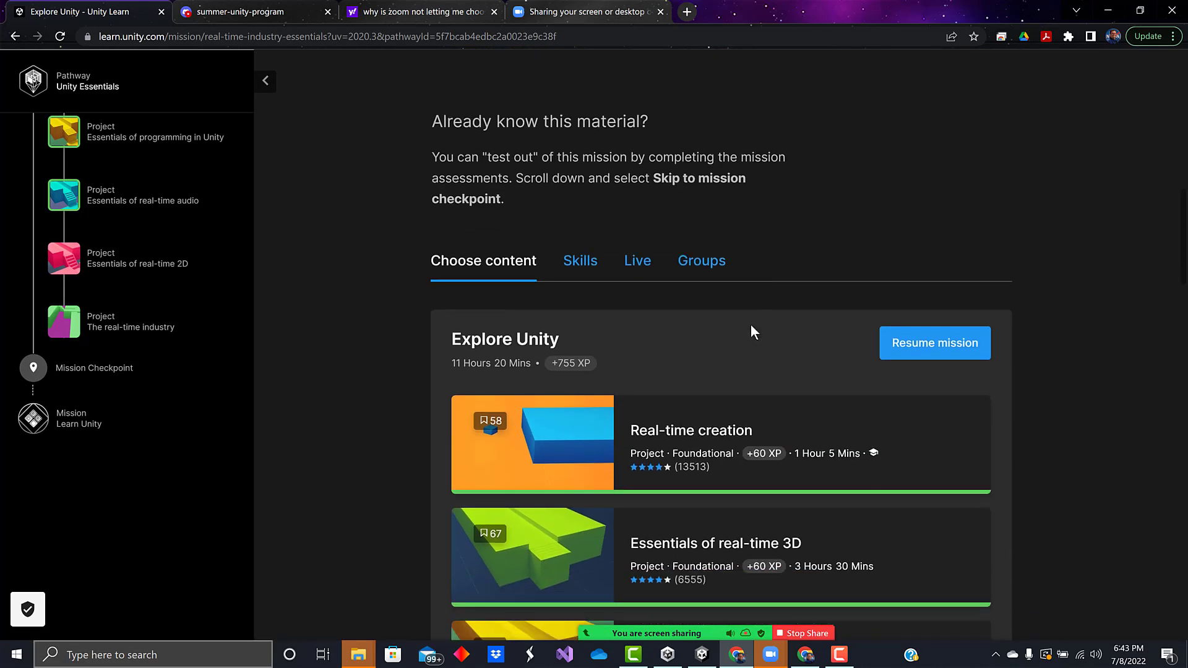
scroll(742, 346, "down", 9)
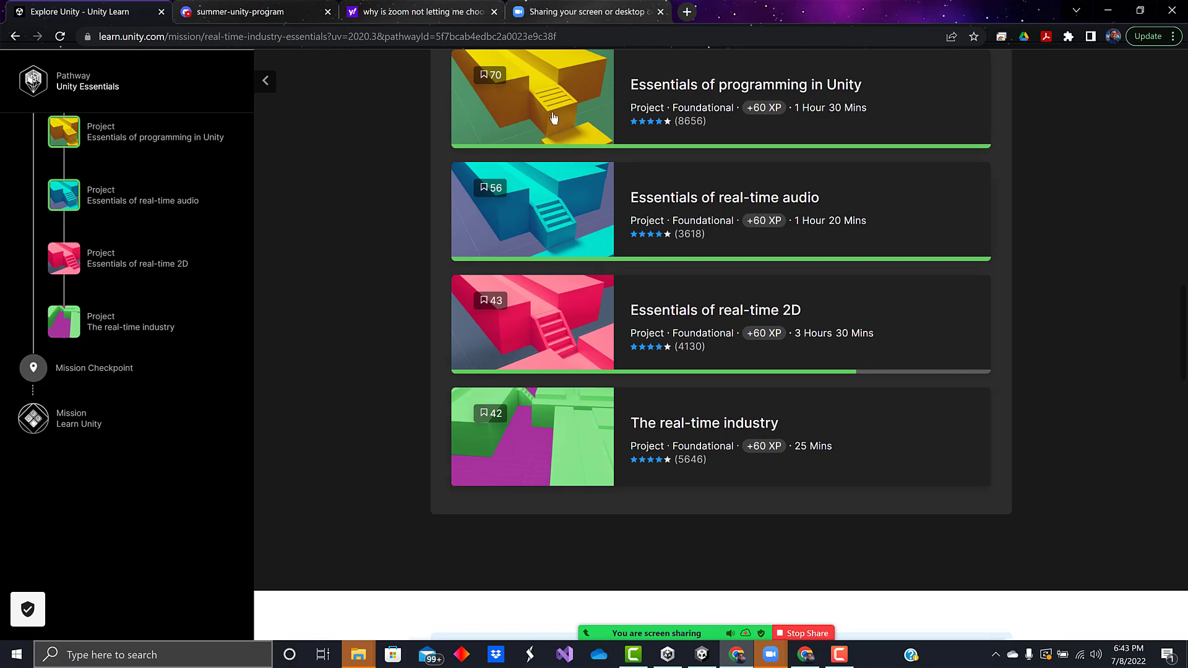
Bring up the summer-unity-program Discord channel, end the Zoom screen share and turn on the meeting camera
left_click(243, 14)
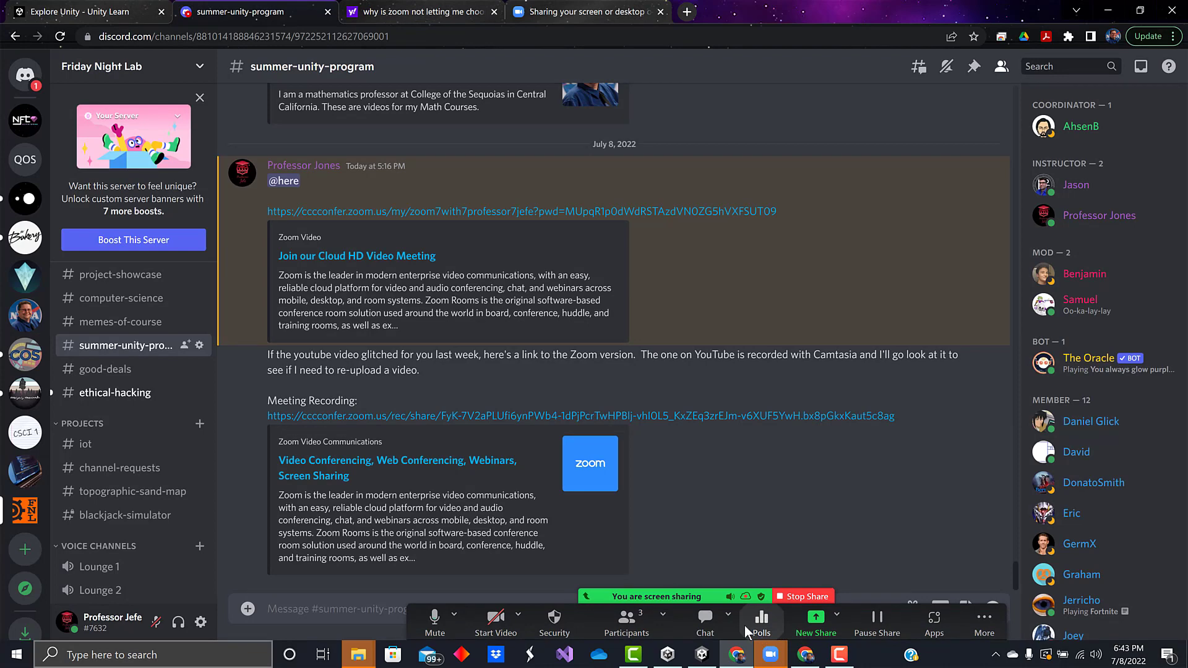
left_click(804, 596)
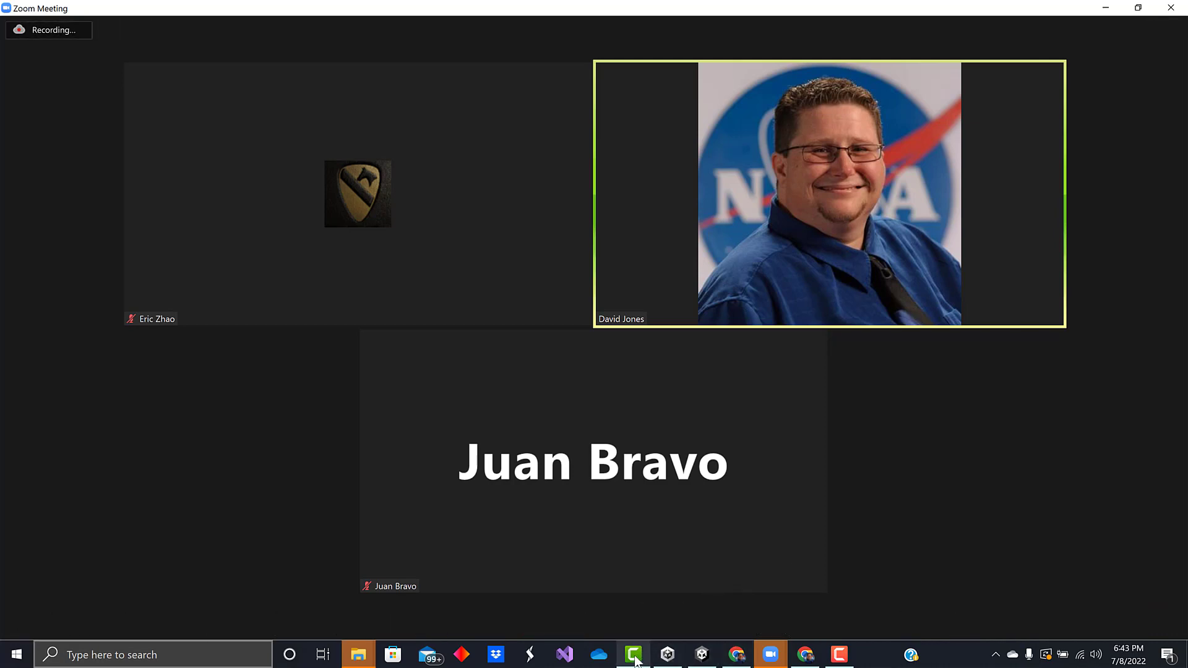
mouse_move(636, 661)
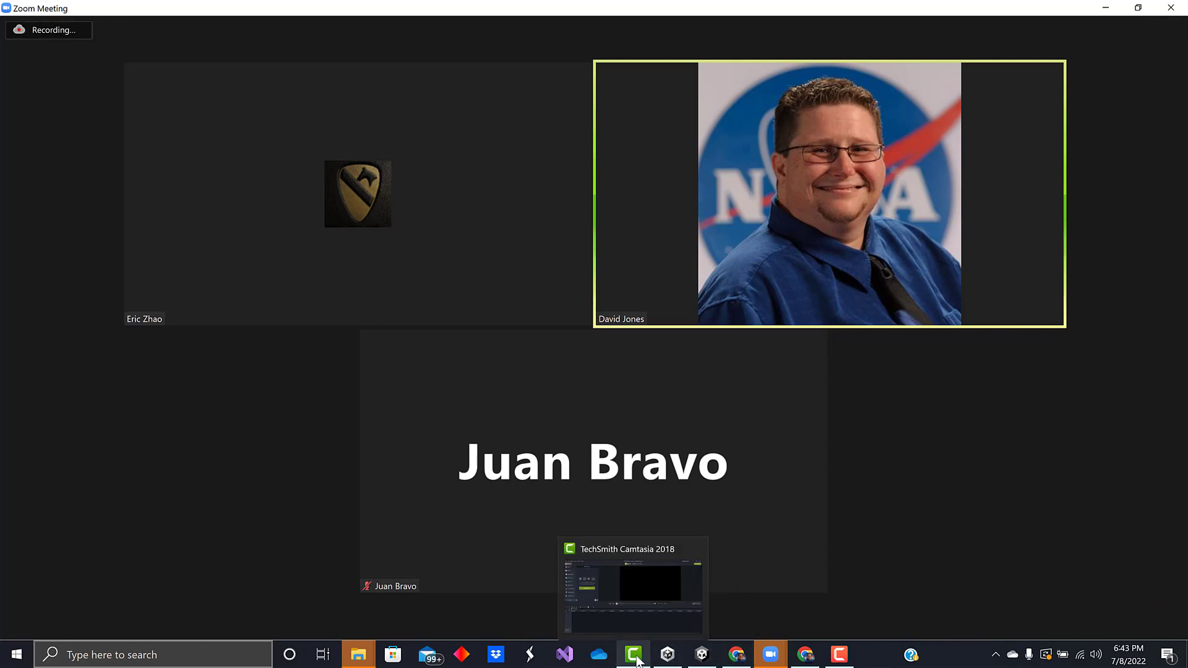
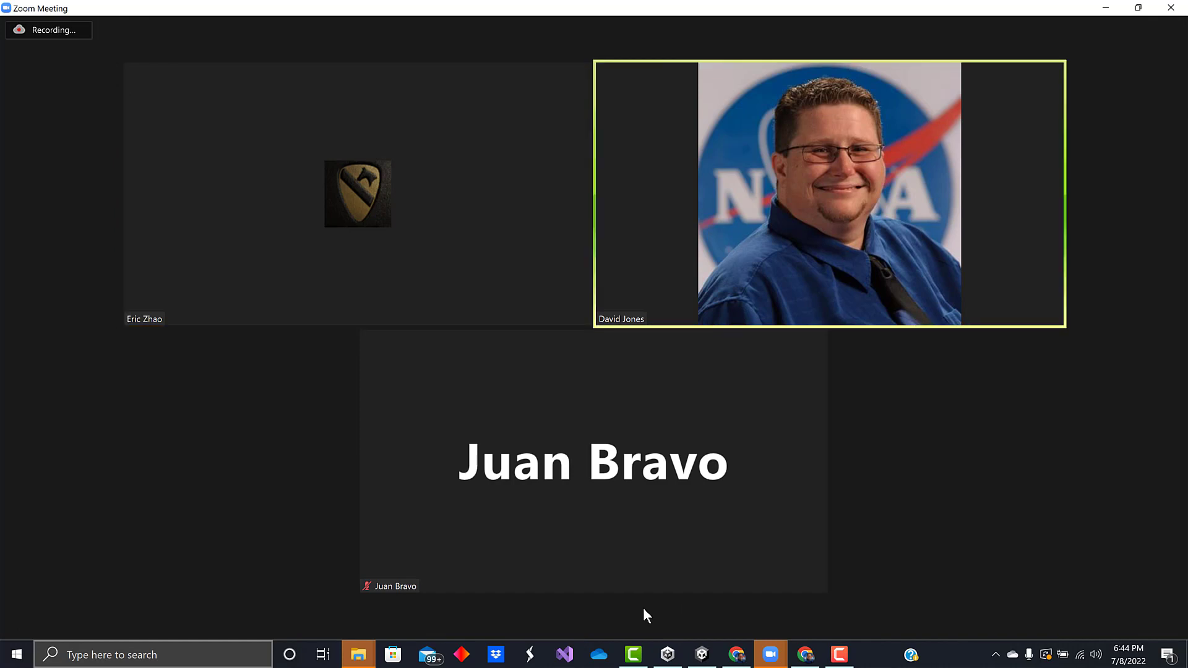
left_click(93, 619)
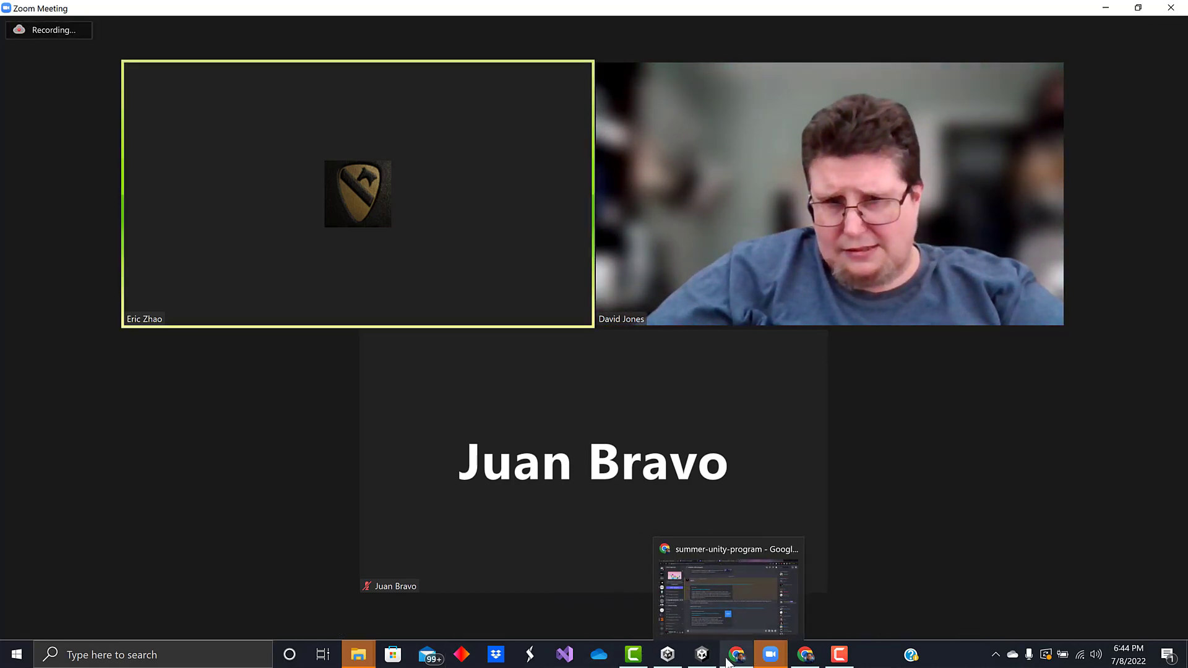
Open My project from Unity Hub and bring up Zoom's window picker for screen sharing while it loads
left_click(668, 653)
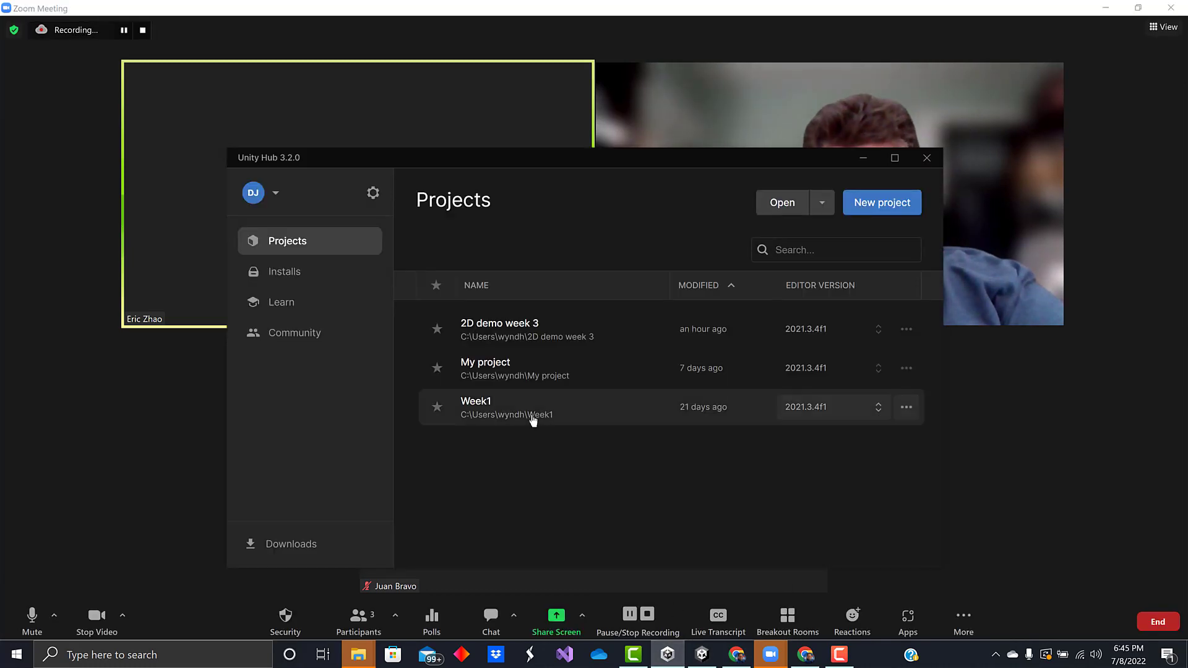
double_click(541, 377)
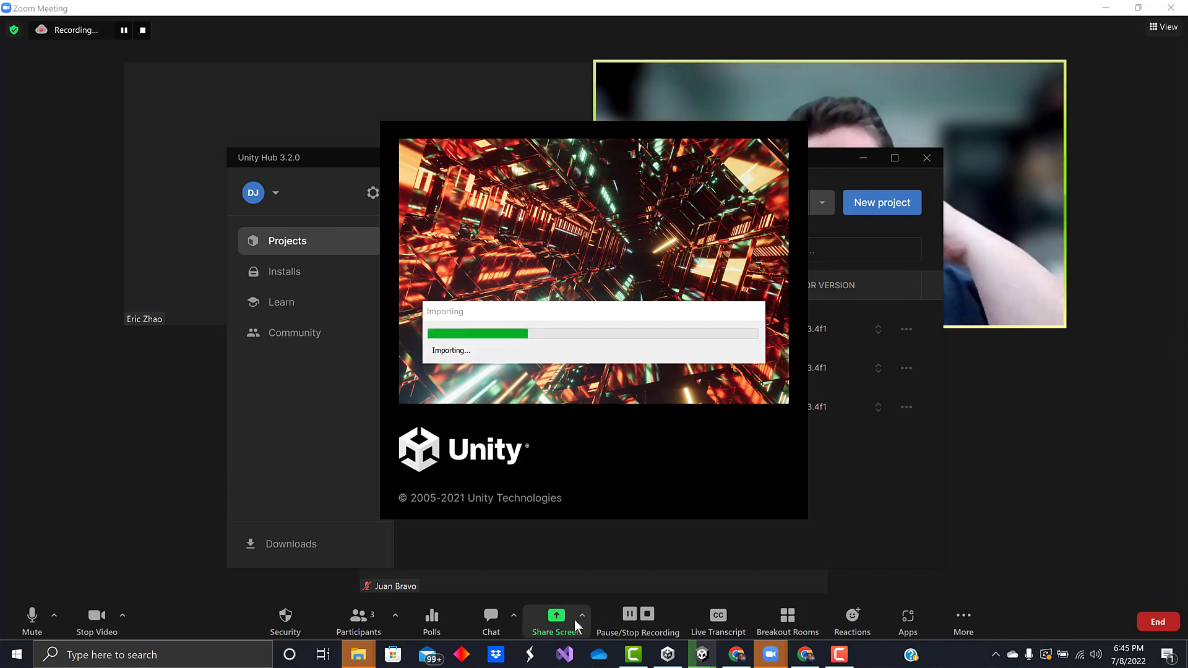
left_click(558, 618)
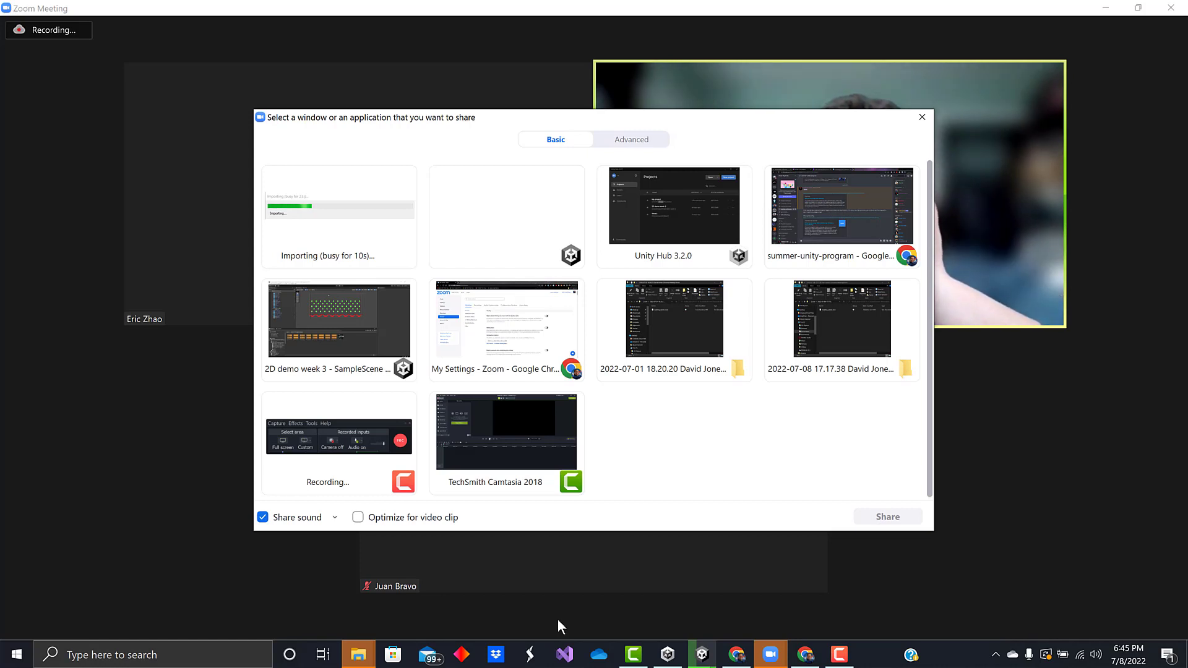
Close the 2D demo week 3 project in Unity, saving the changes to SampleScene
mouse_move(702, 654)
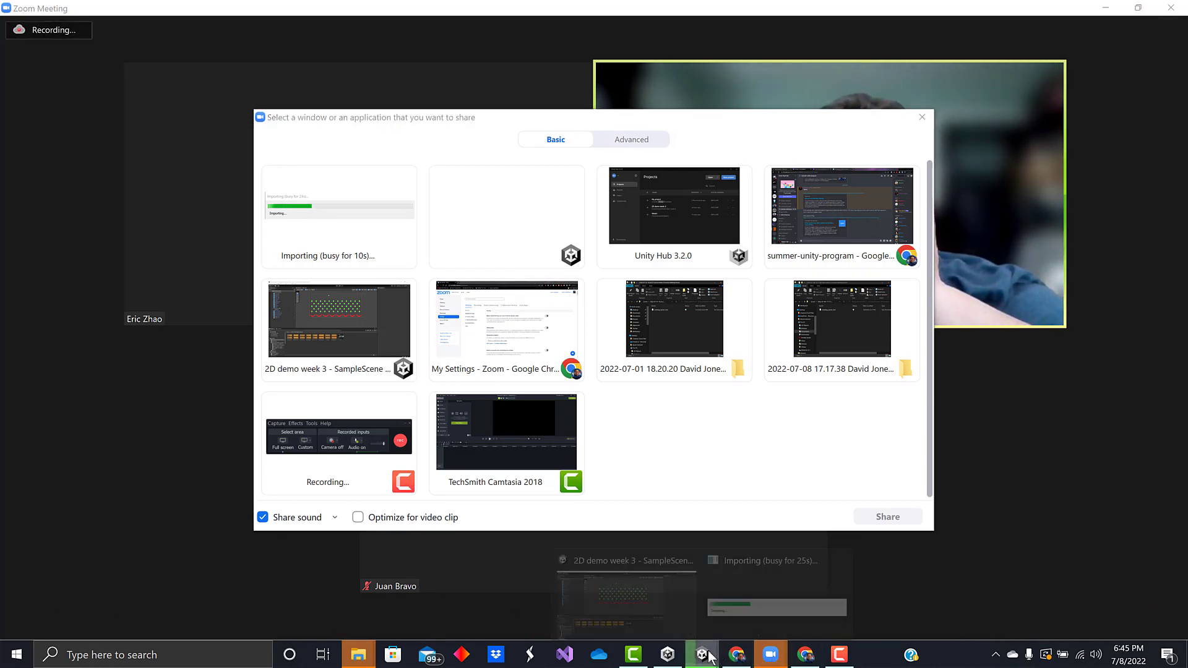
mouse_move(691, 556)
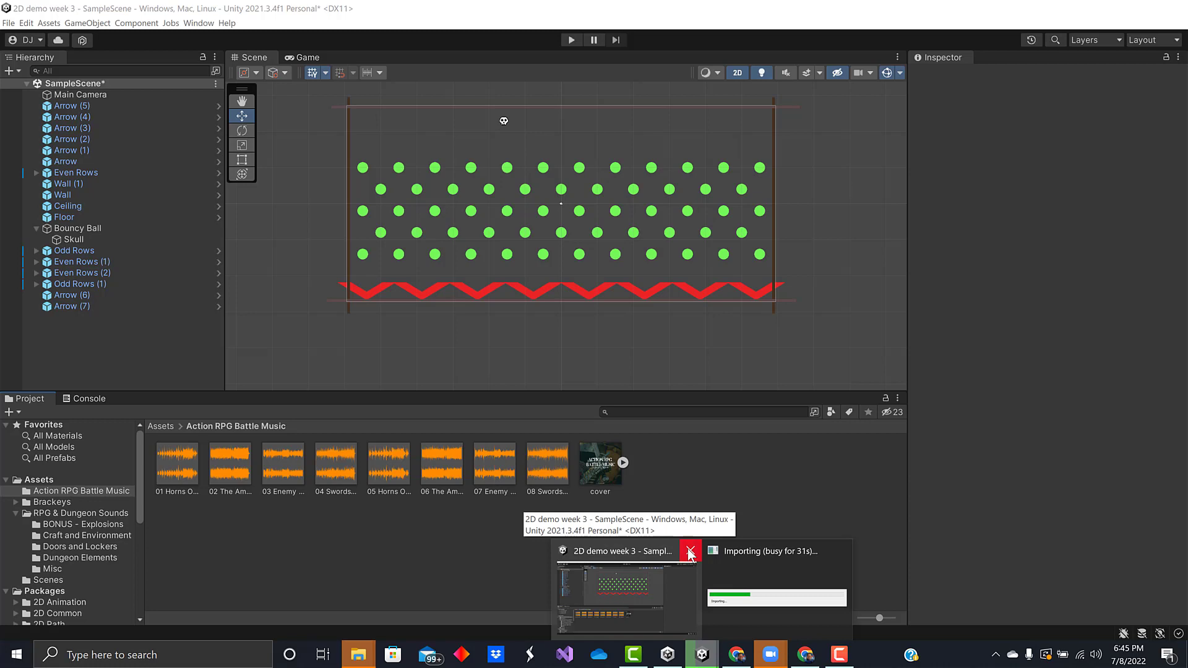
left_click(690, 551)
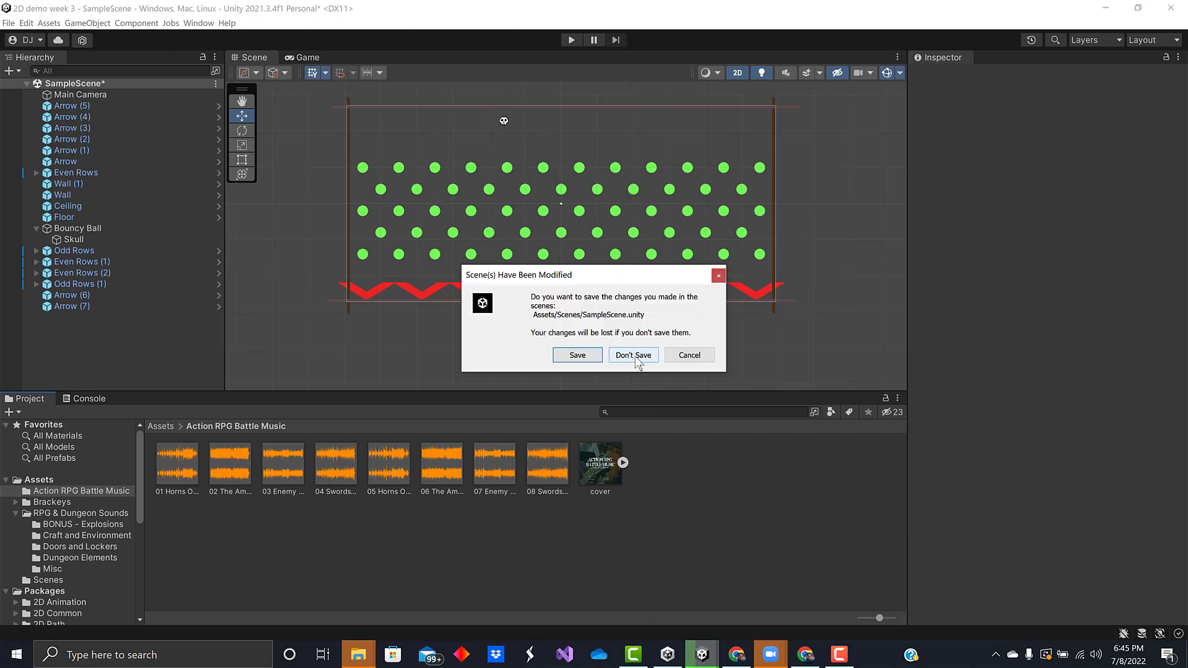
left_click(577, 355)
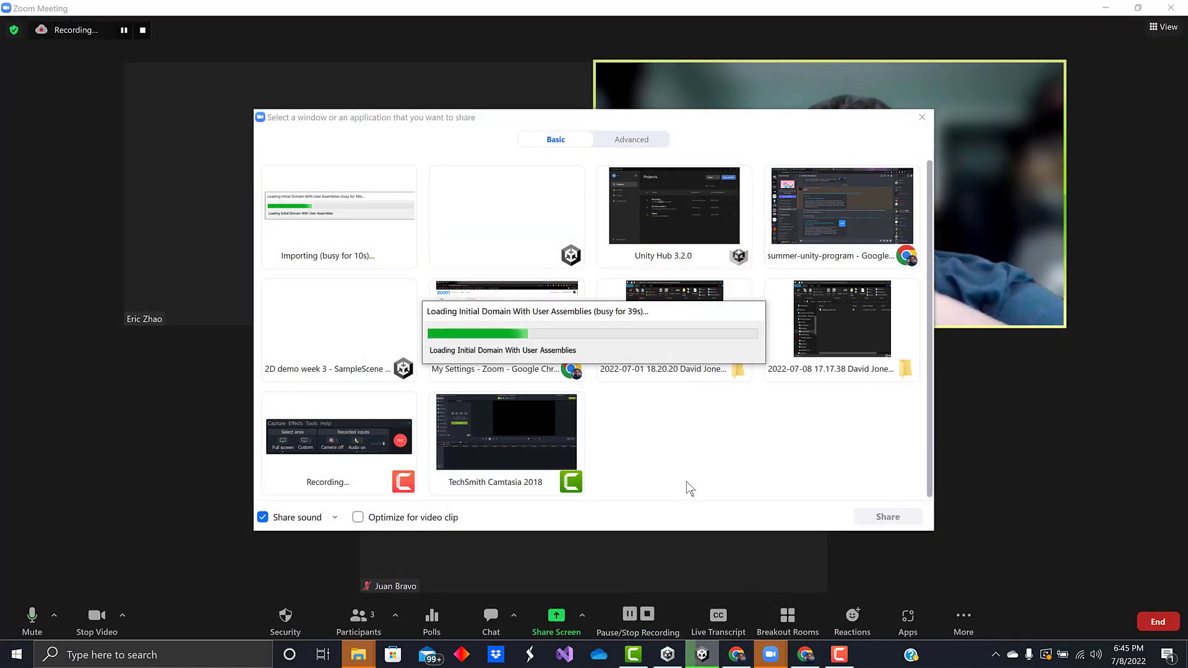
Open the Zoom meeting chat to read the messages and dismiss the window picker
mouse_move(701, 656)
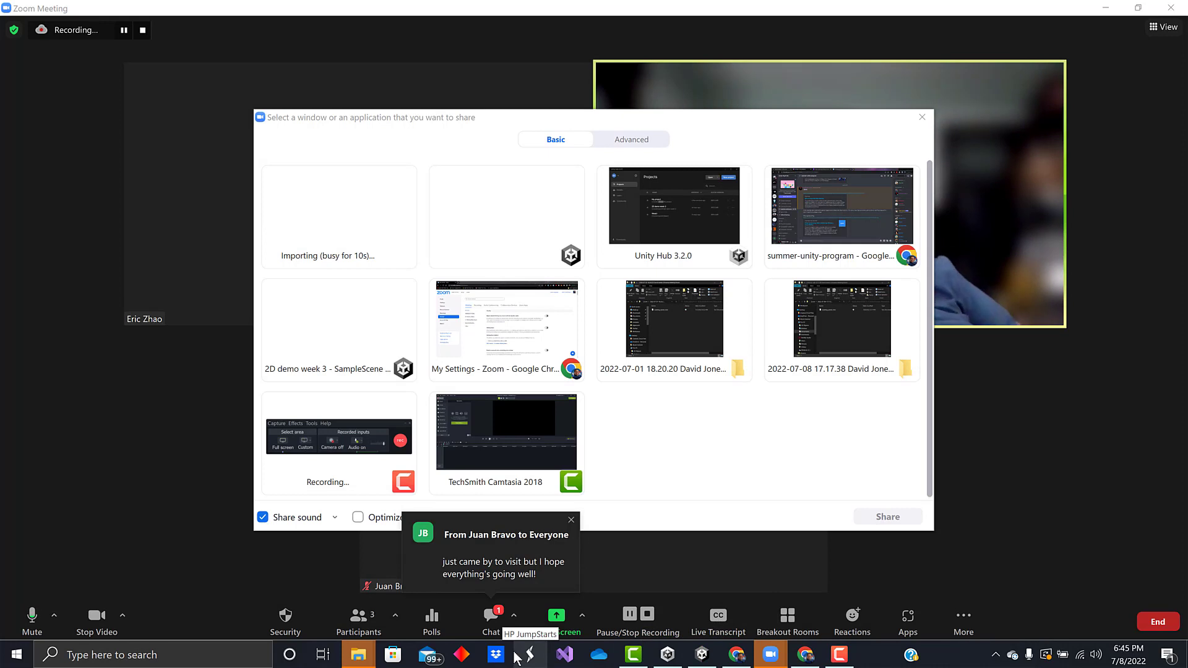
left_click(490, 618)
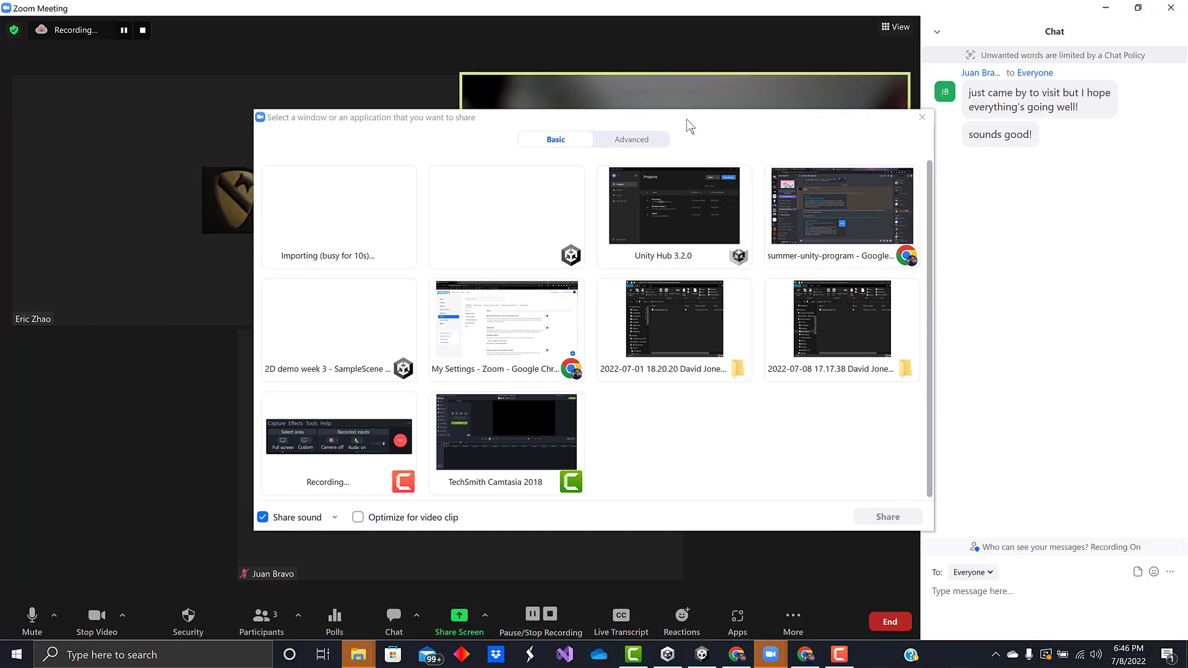
left_click_drag(685, 119, 640, 107)
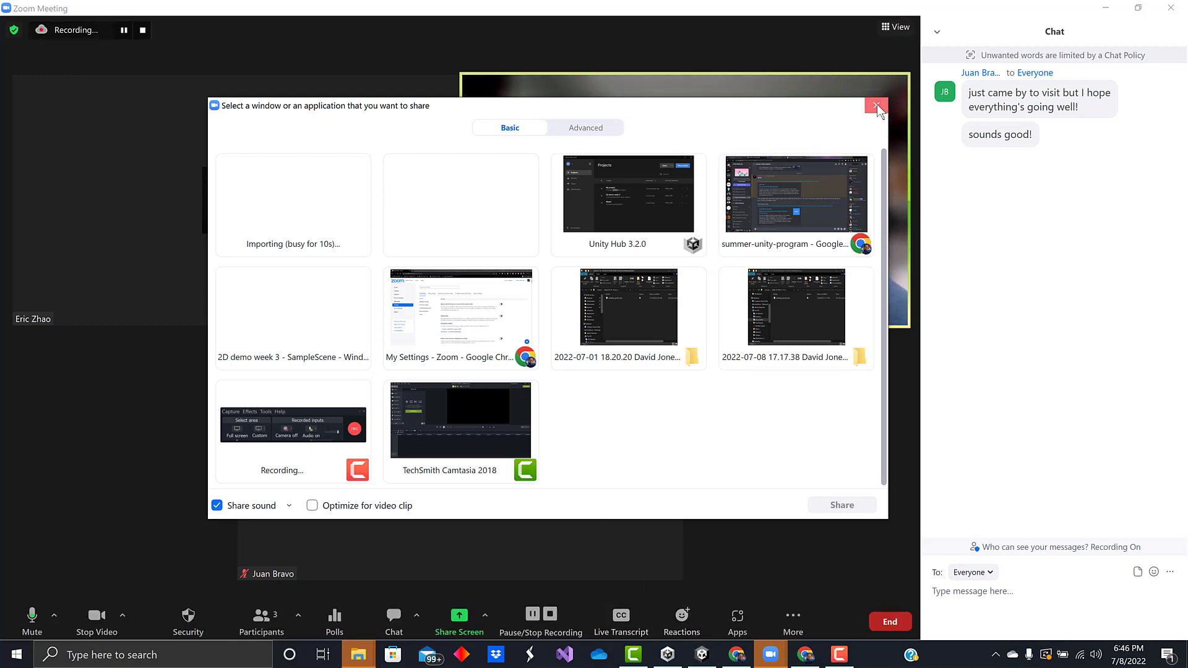
key("Escape")
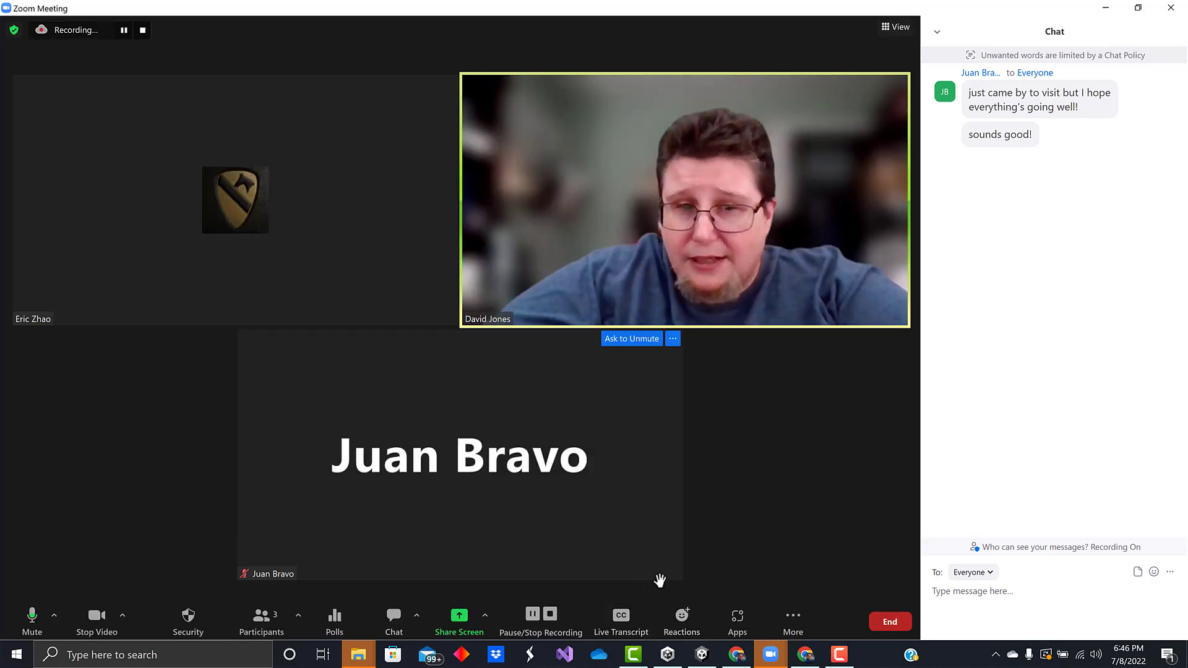
Share the My project - SampleScene Unity window in Zoom with sound sharing kept on
left_click(461, 618)
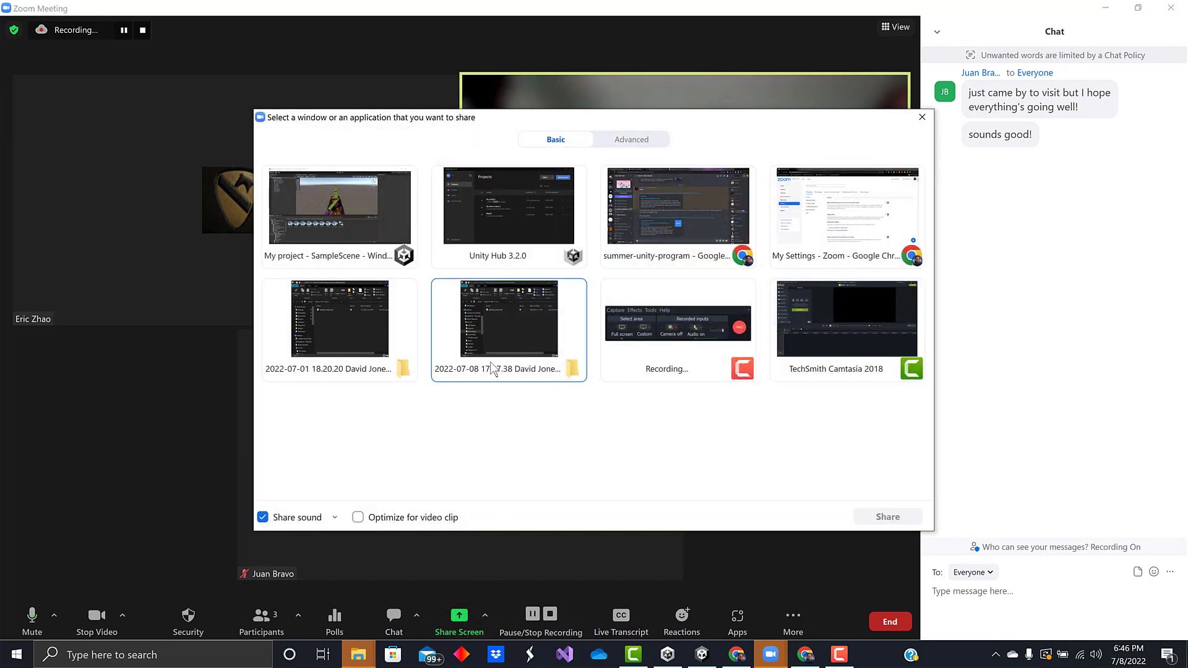
left_click(368, 221)
left_click(867, 525)
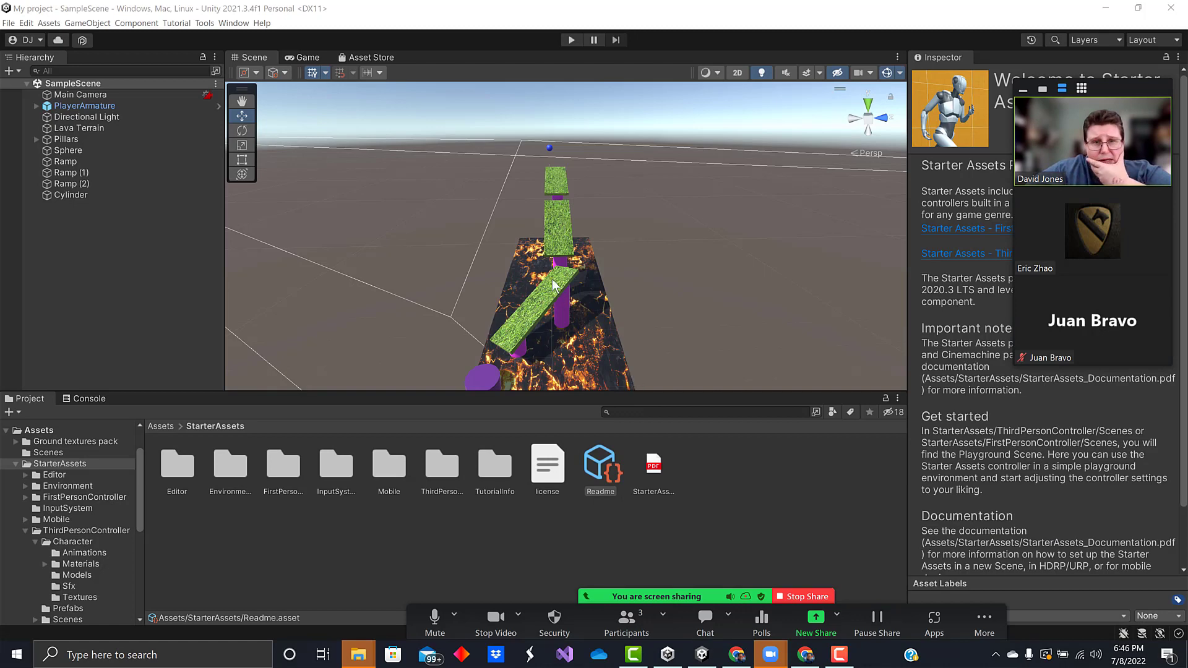
Delete the existing PlayerArmature from SampleScene
scroll(538, 219, "up", 6)
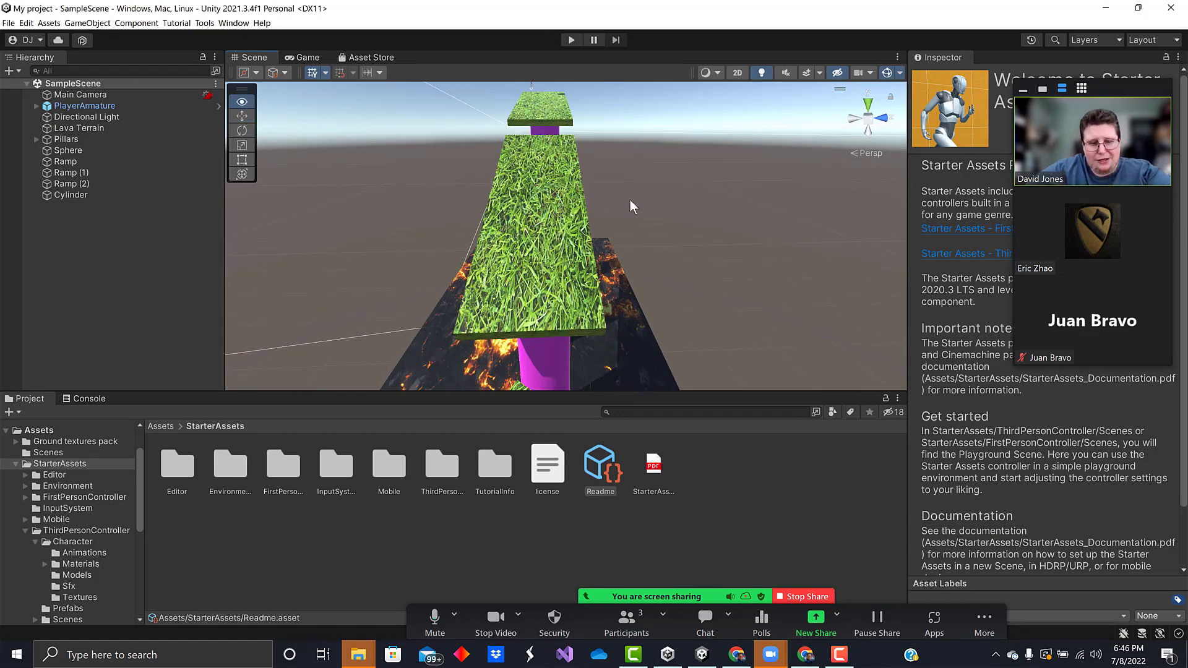
right_click_drag(630, 199, 464, 173)
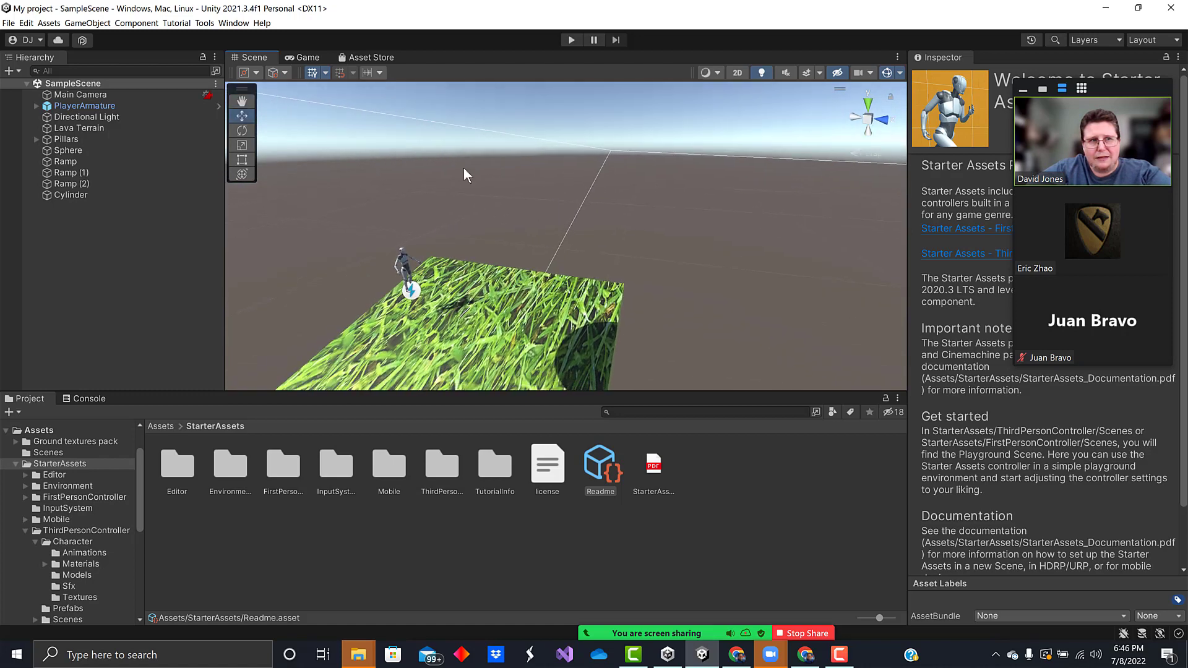
left_click(36, 107)
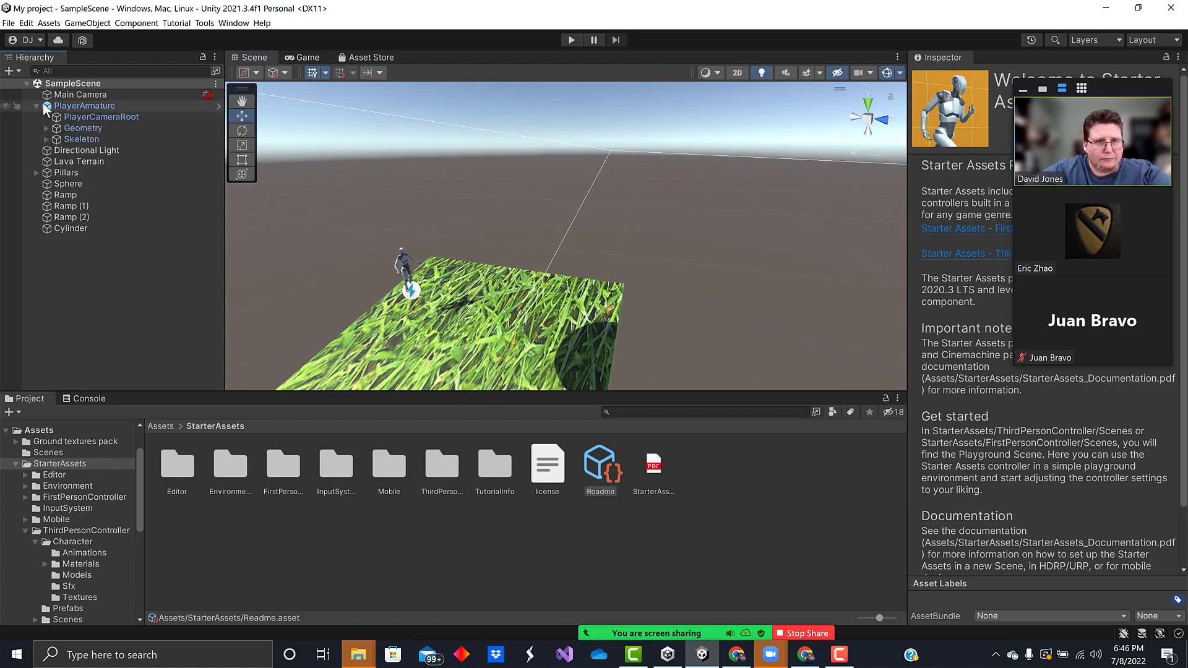
right_click(61, 104)
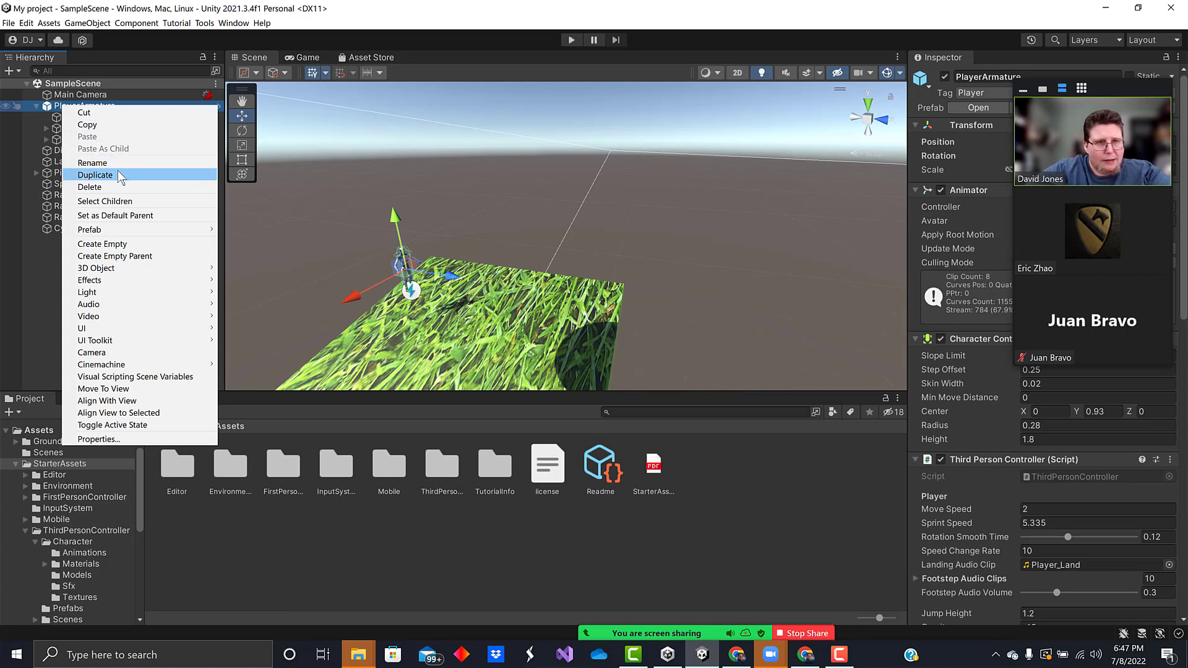
left_click(106, 186)
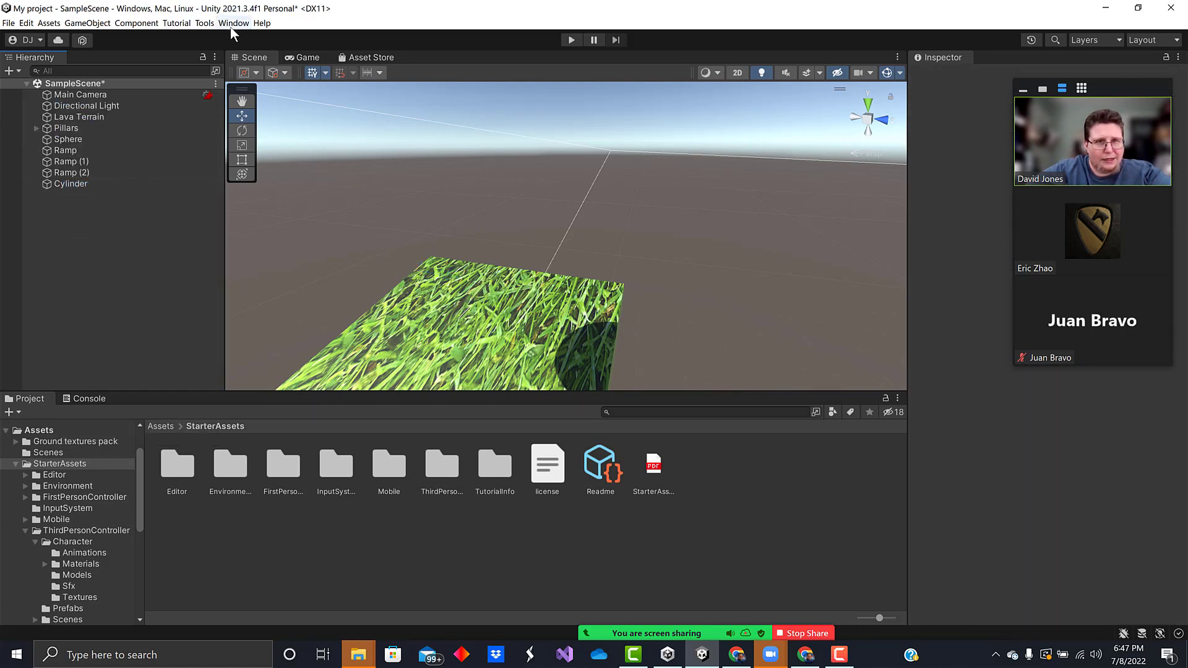
Run the Starter Assets Reset Third Person Controller Armature tool to add a fresh player and cameras to the scene
left_click(205, 23)
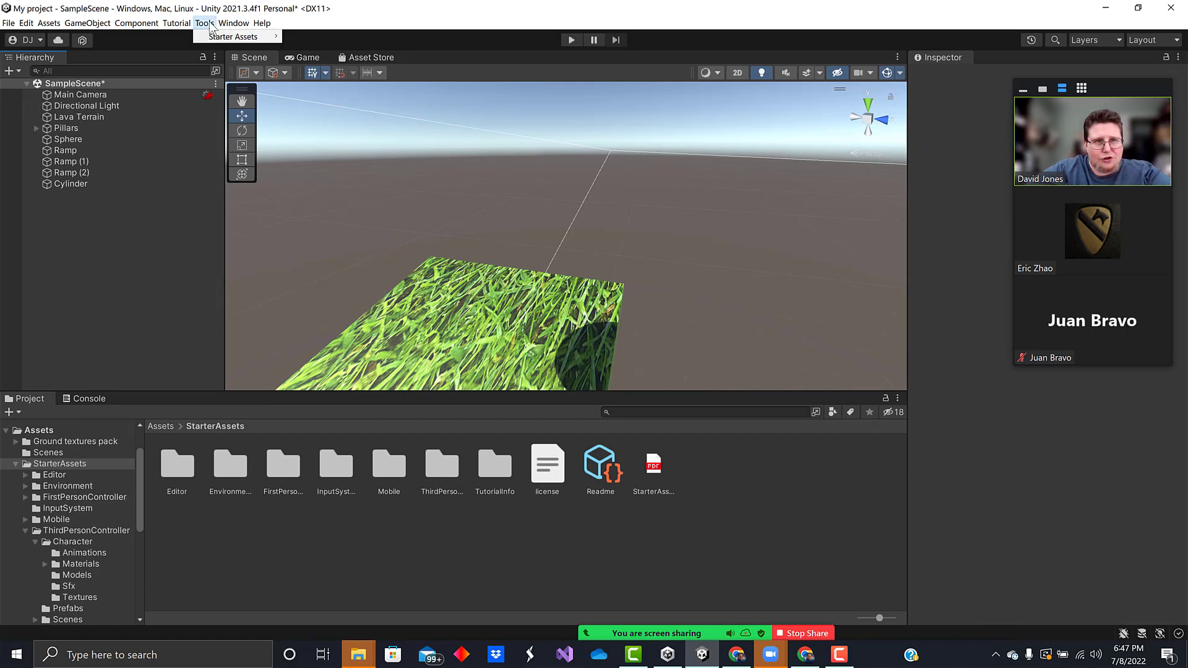
mouse_move(218, 37)
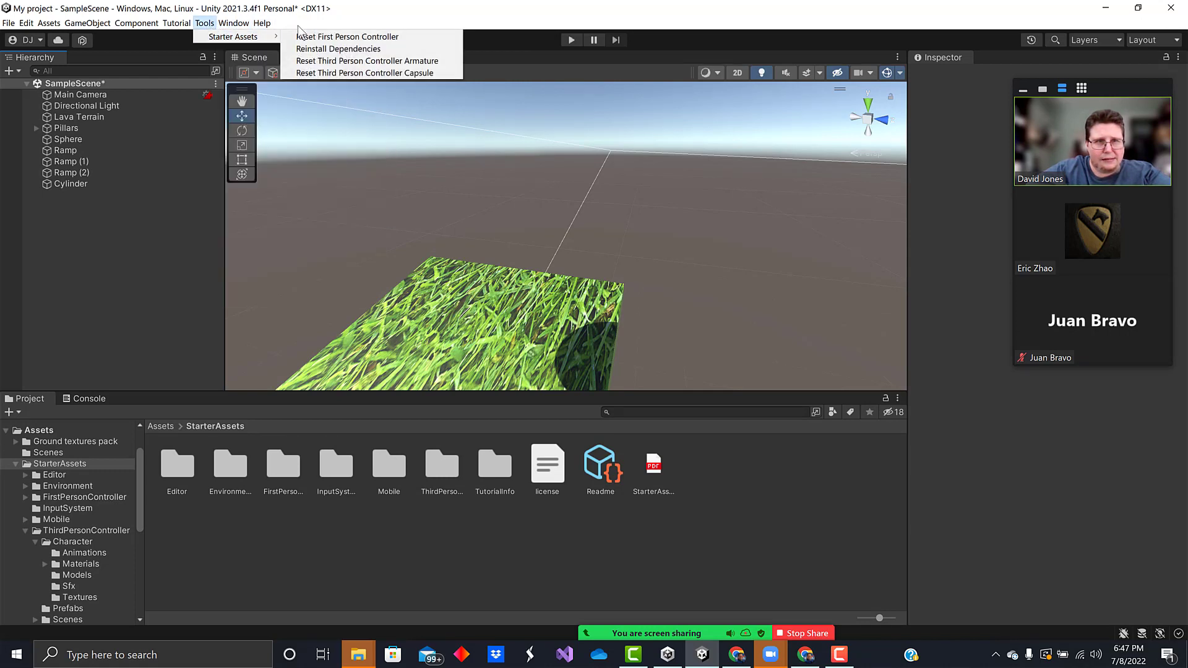
left_click(317, 64)
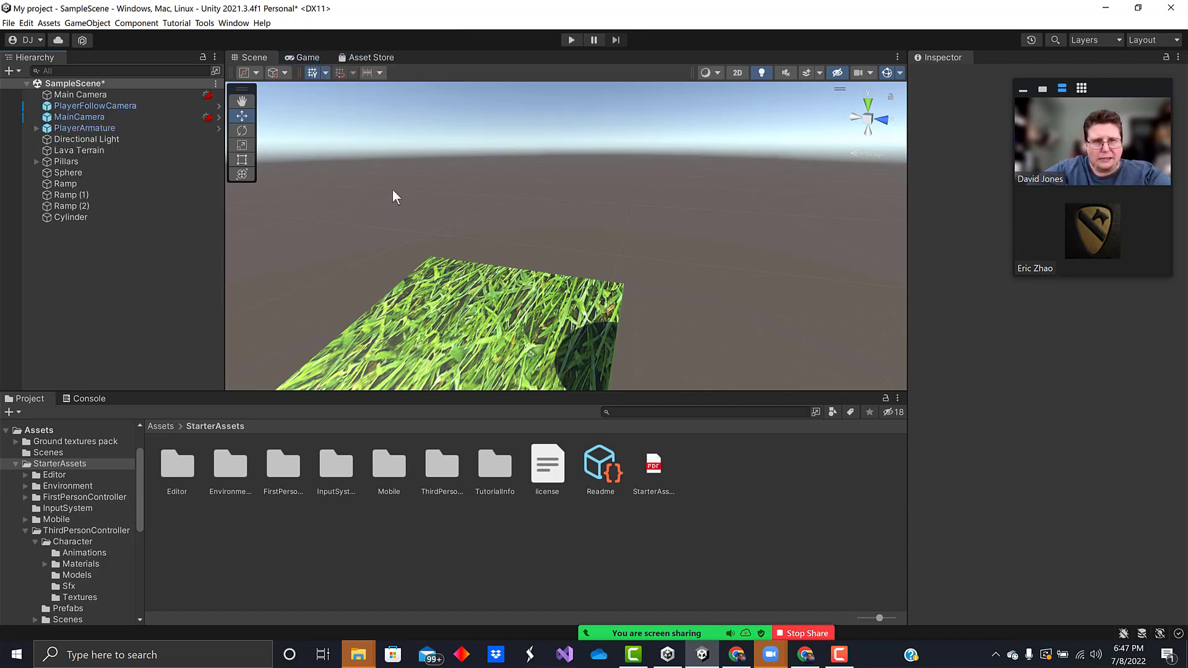
Move the new PlayerArmature upward and along Z near the purple cylinder, to about Y 11.18 and Z -21.24
right_click_drag(466, 224, 317, 222)
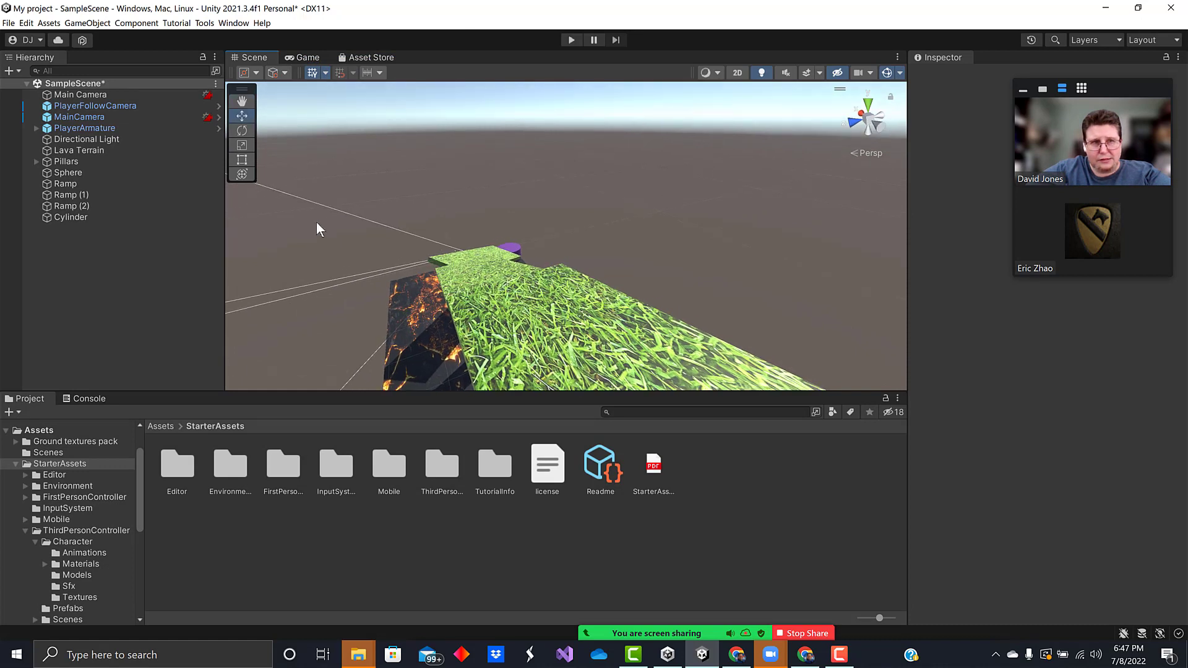
left_click(93, 127)
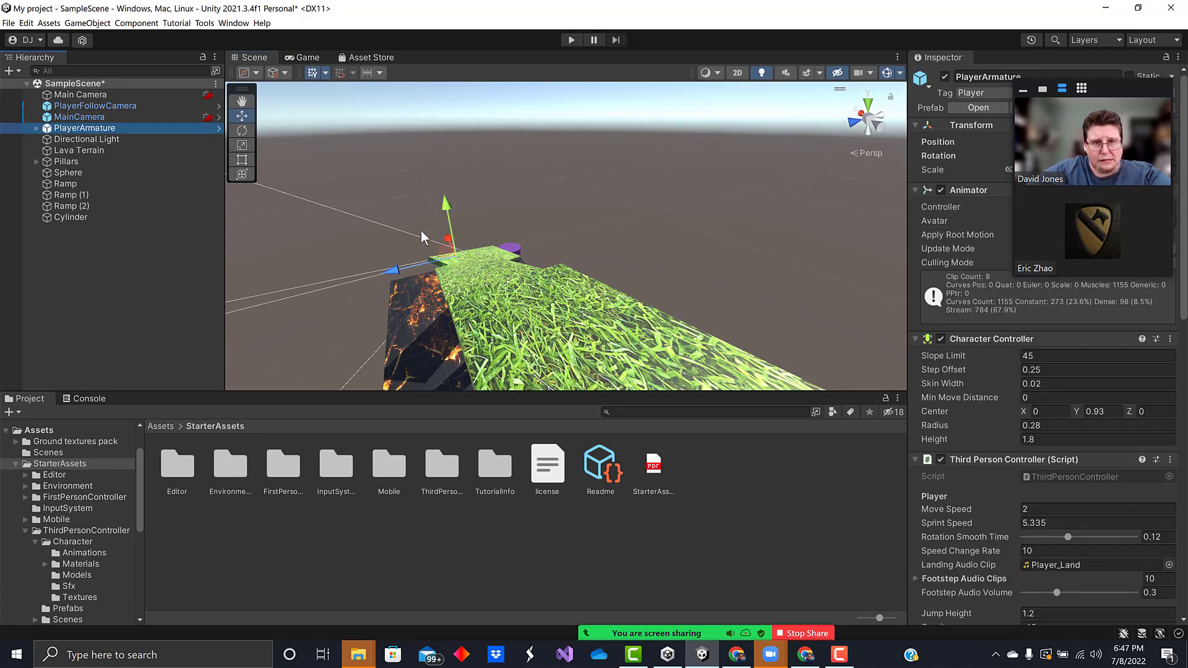
left_click_drag(446, 213, 583, 169)
left_click_drag(570, 233, 518, 250)
key("f")
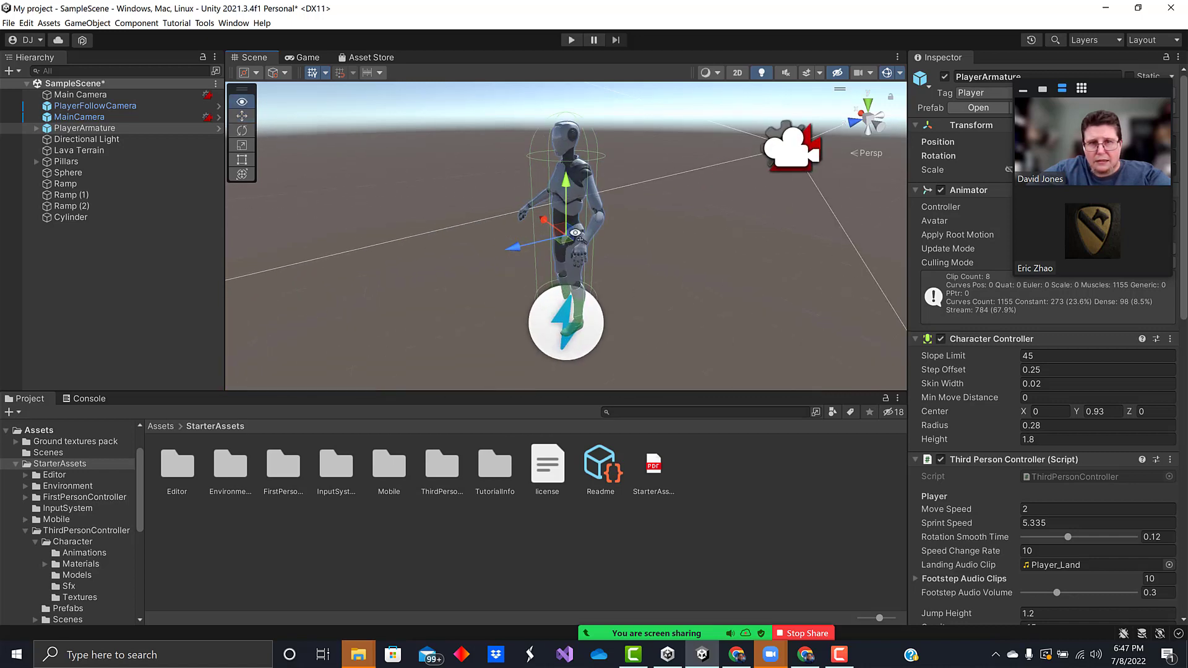
right_click_drag(595, 223, 167, 277)
key("e")
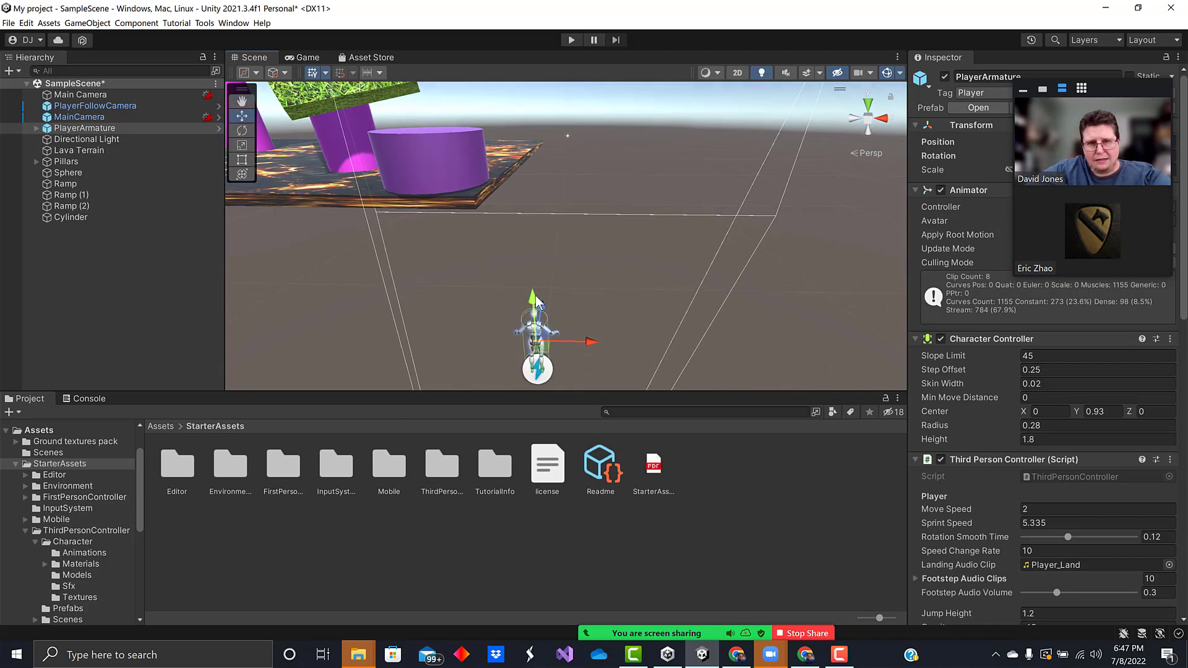
left_click_drag(537, 303, 496, 182)
key("w")
right_click_drag(487, 178, 479, 205)
key("s")
left_click_drag(555, 292, 552, 166)
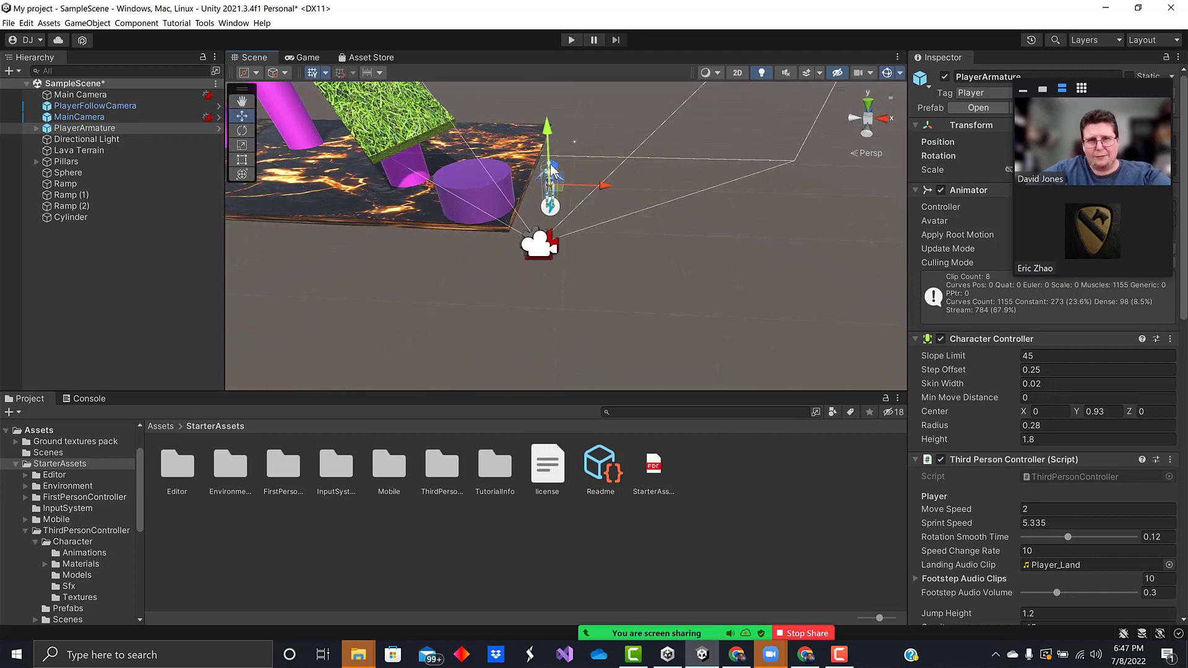
left_click_drag(557, 121, 555, 105)
Examine the ramps and the blue Sphere, and uncover the Inspector to read the Sphere's Transform position
right_click_drag(506, 115, 375, 93)
key("w")
key("d")
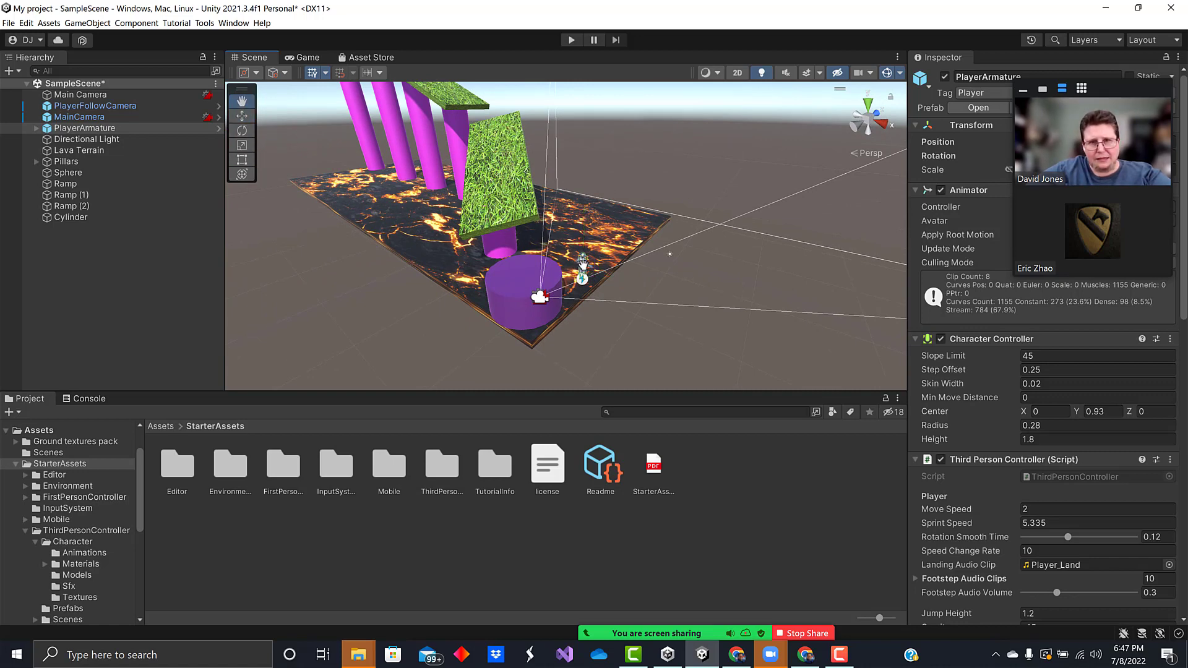
mouse_move(564, 234)
left_mouse_down()
mouse_move(547, 204)
mouse_move(554, 216)
left_mouse_up()
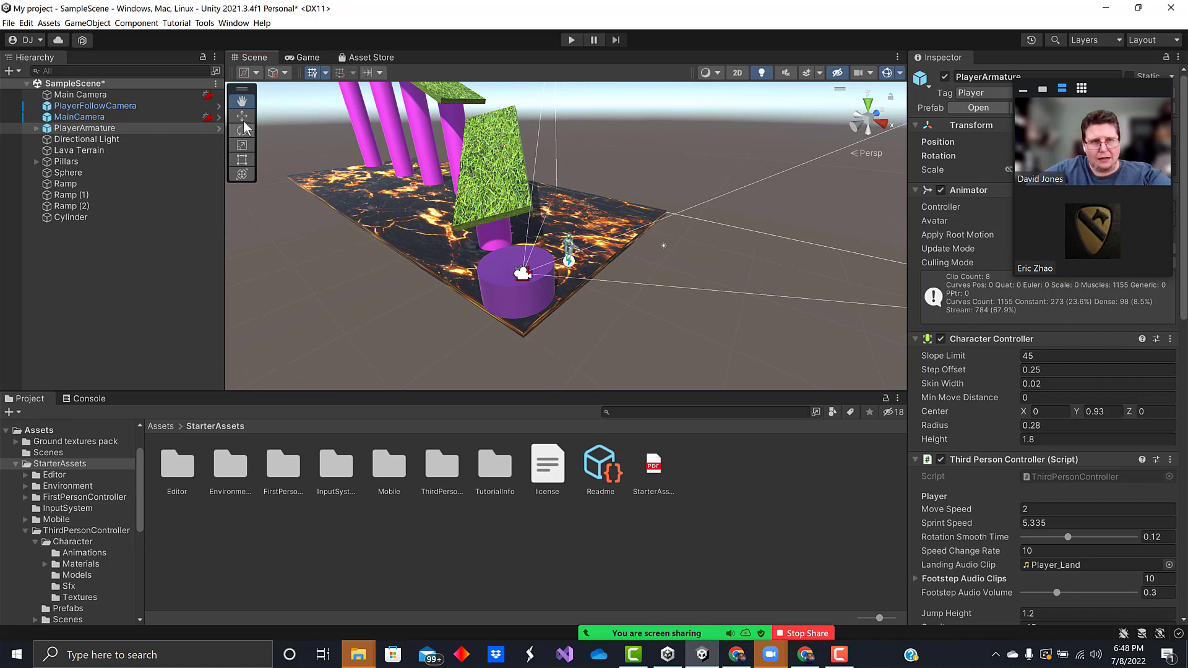
right_click_drag(426, 158, 419, 300)
key("w")
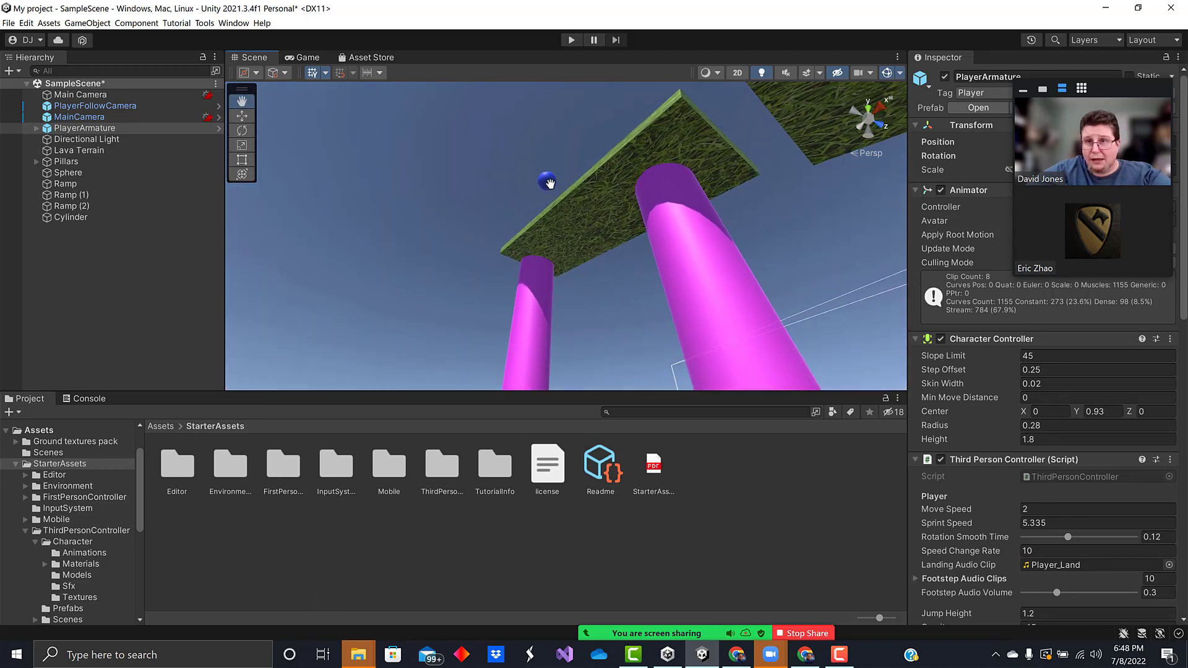
left_click_drag(1126, 93, 1083, 286)
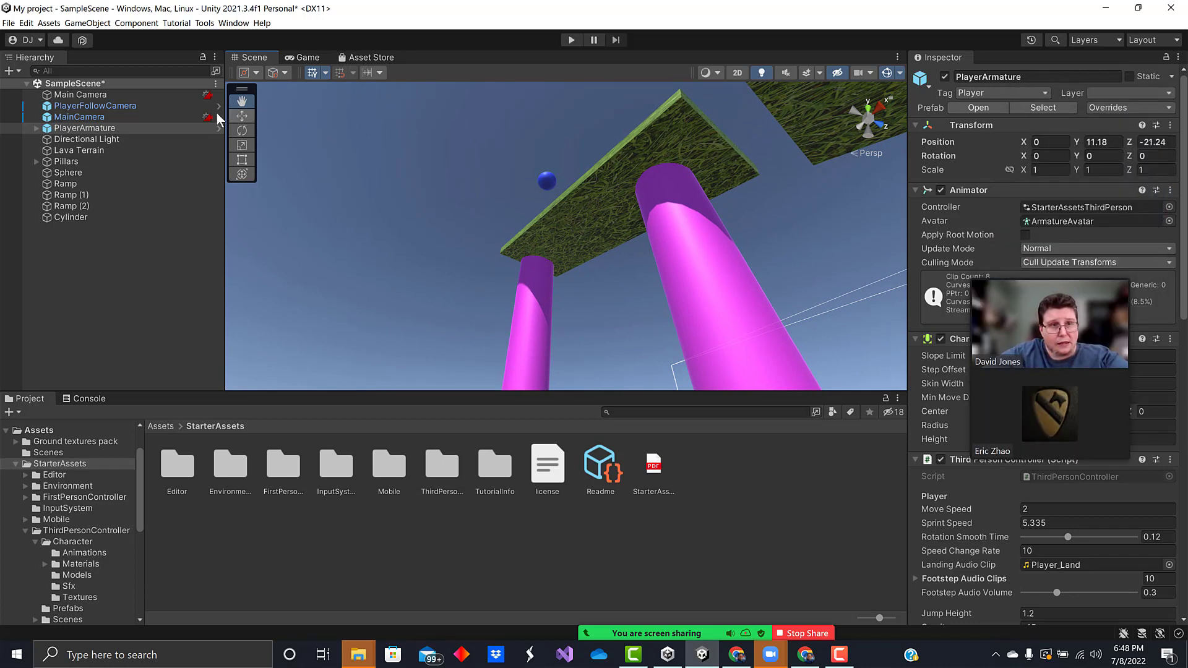
left_click(74, 172)
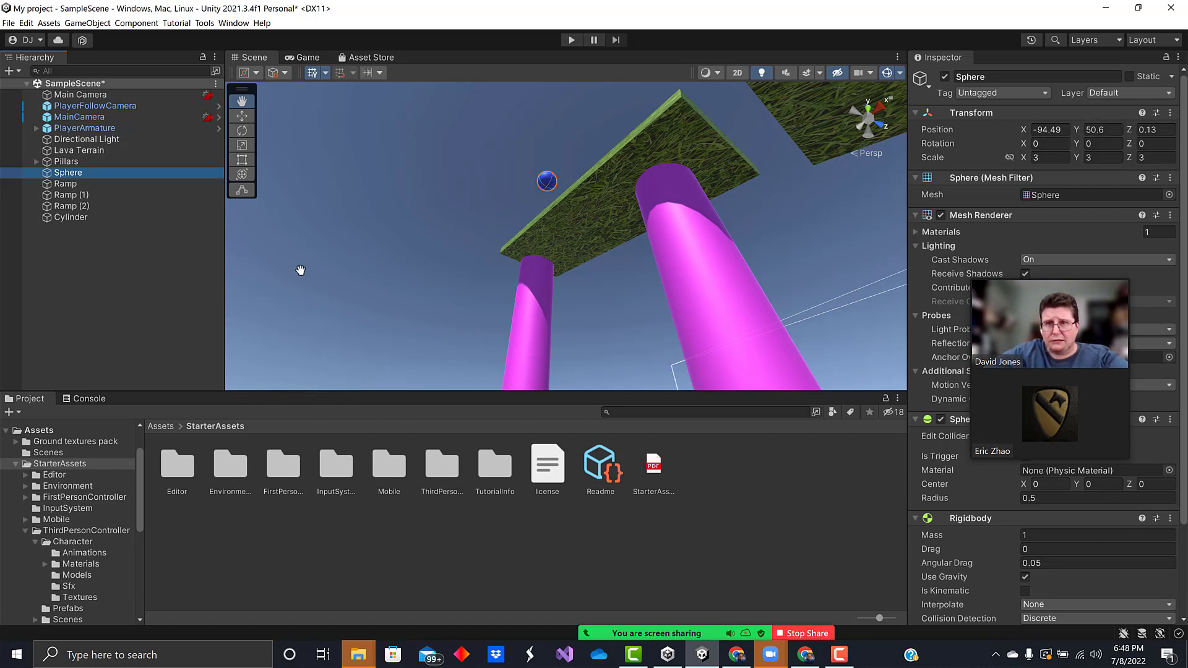
Set the PlayerArmature's position to X -940, Y 50, Z 0
left_click(84, 127)
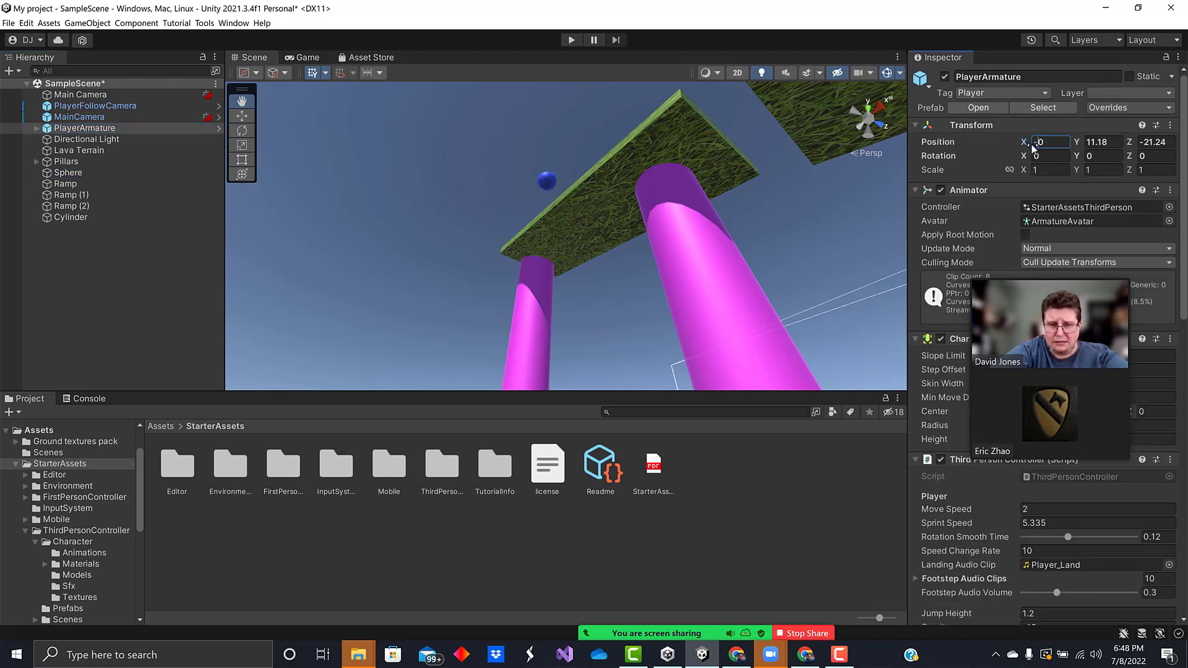
type("5")
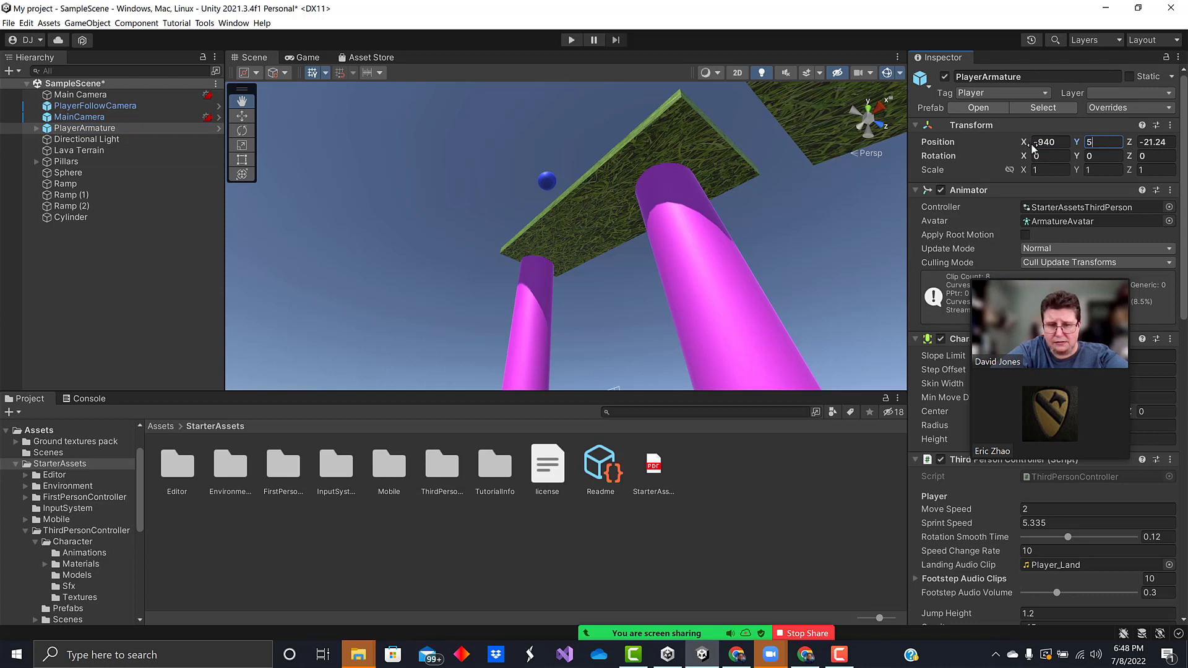
type("0")
key("Tab")
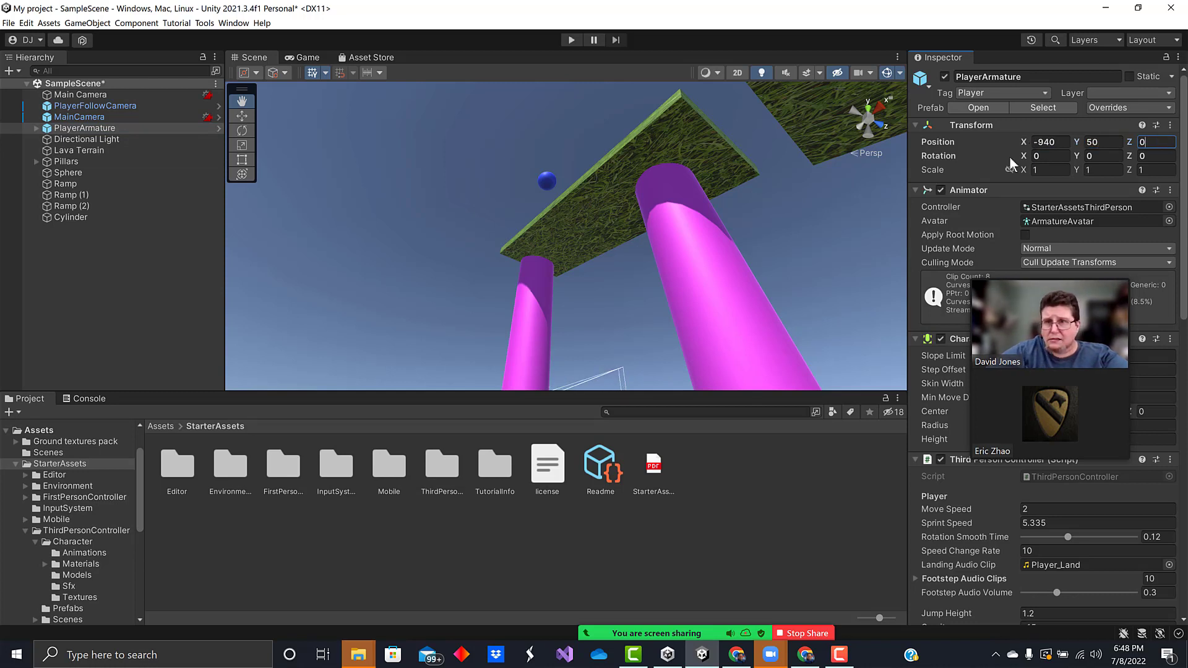
Locate the PlayerArmature in the Scene view and set its X position to -94
scroll(848, 265, "down", 5)
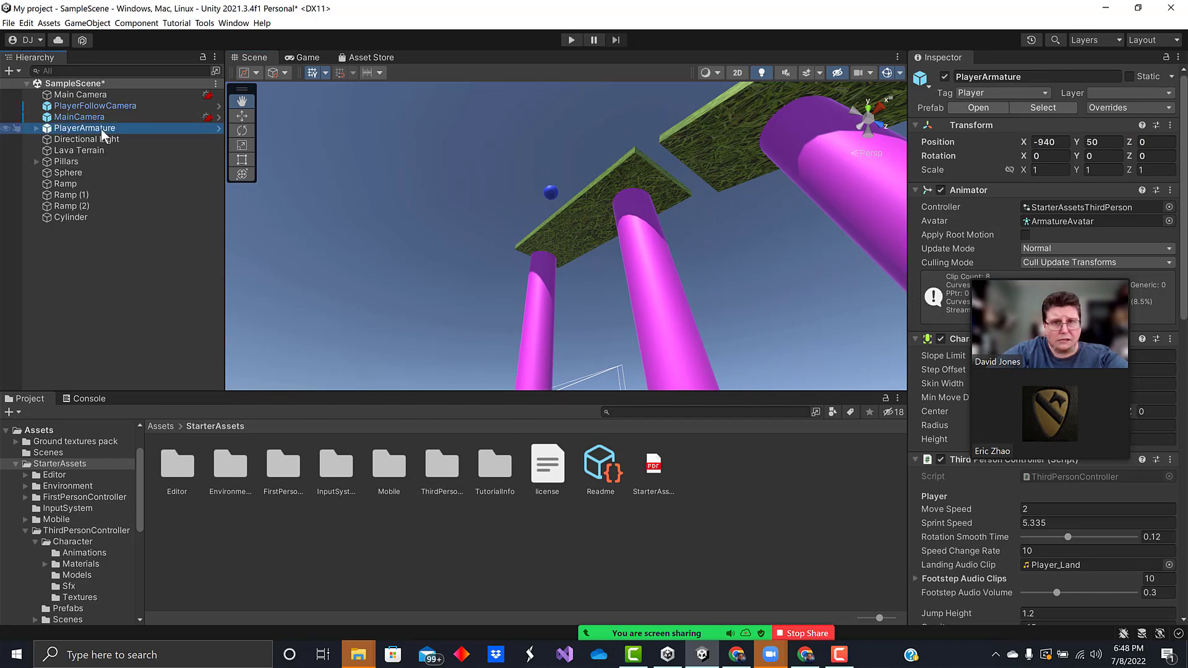
left_click(402, 230)
key("f")
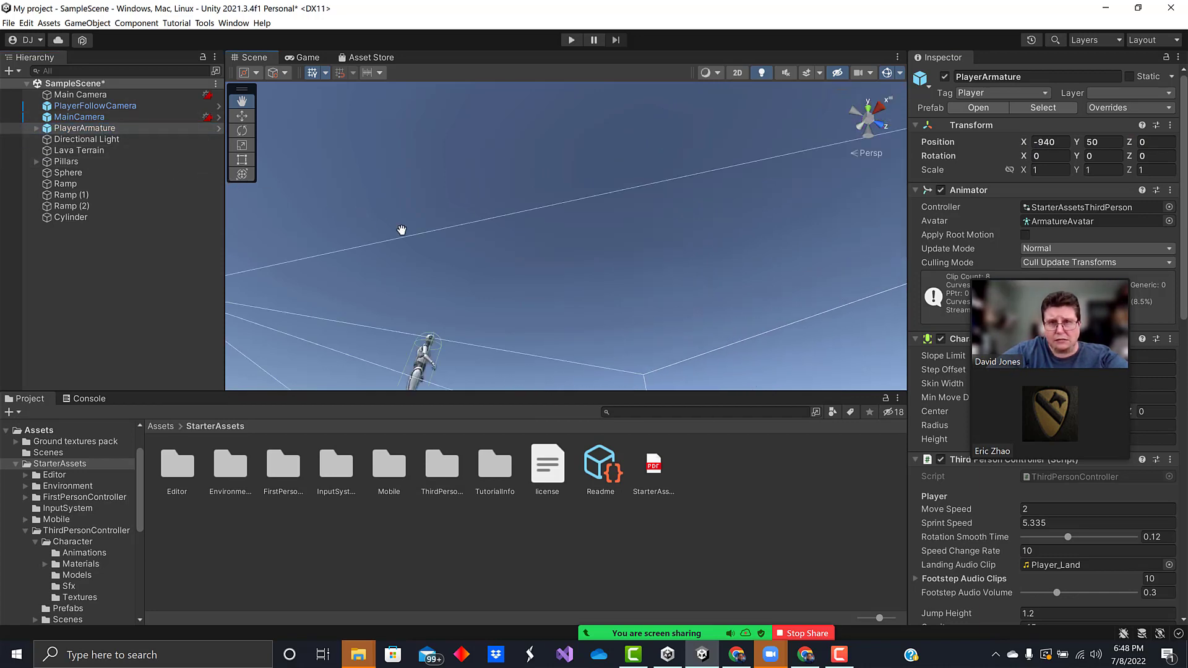
right_click_drag(467, 268, 934, 488)
left_click(1060, 142)
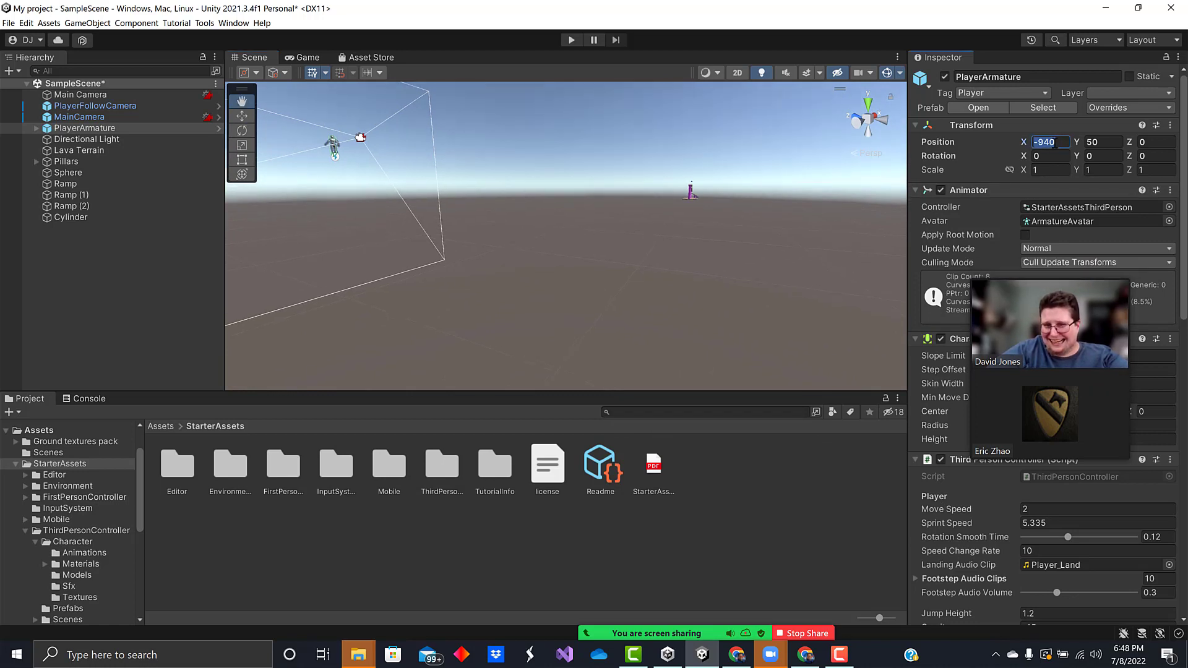
type("-94")
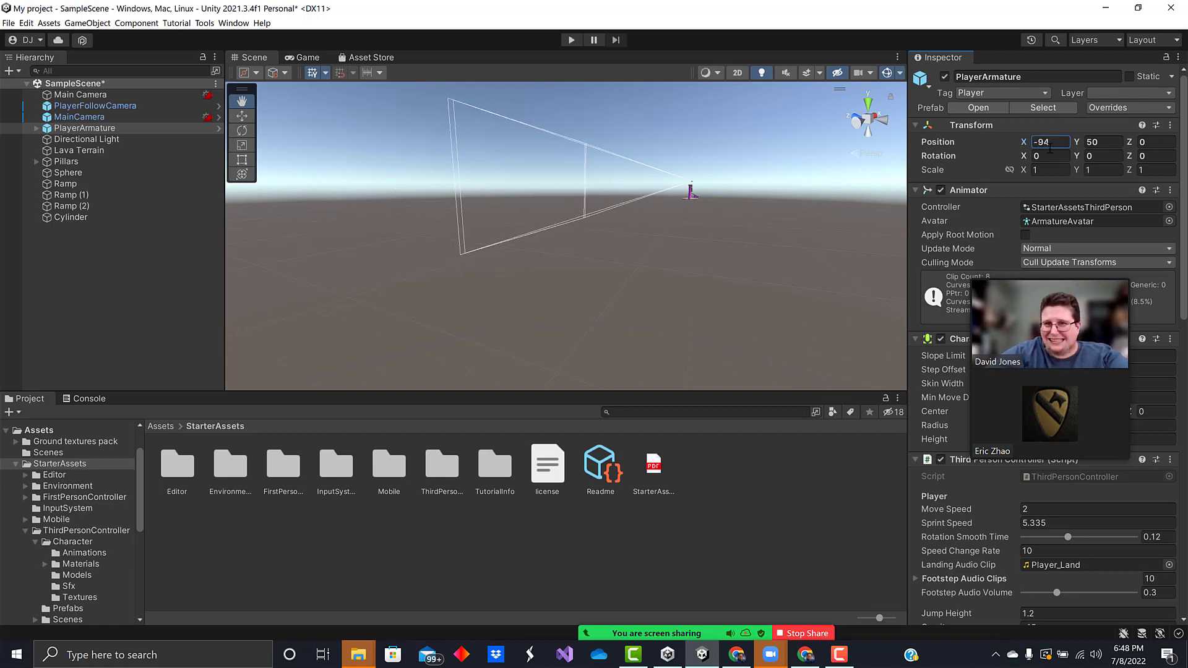
Lower the PlayerArmature to just above the grass ramp at about Y 41.65 and shift it to about Z 2.96
right_click_drag(790, 217, 810, 195)
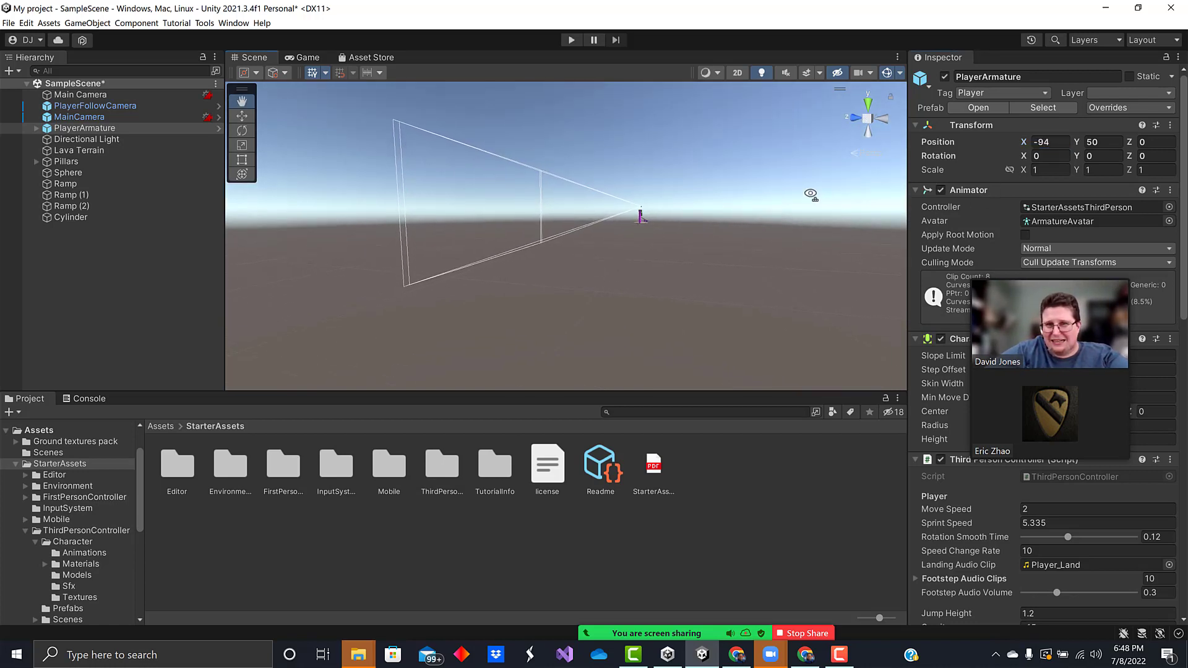
left_click(78, 126)
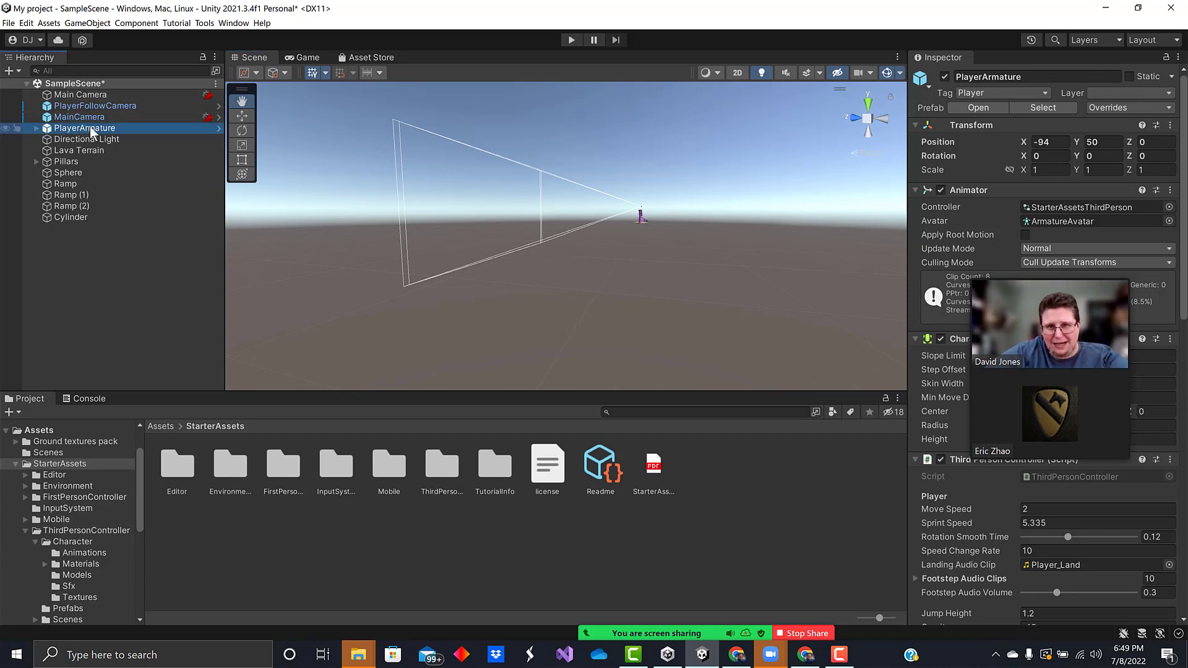
key("f")
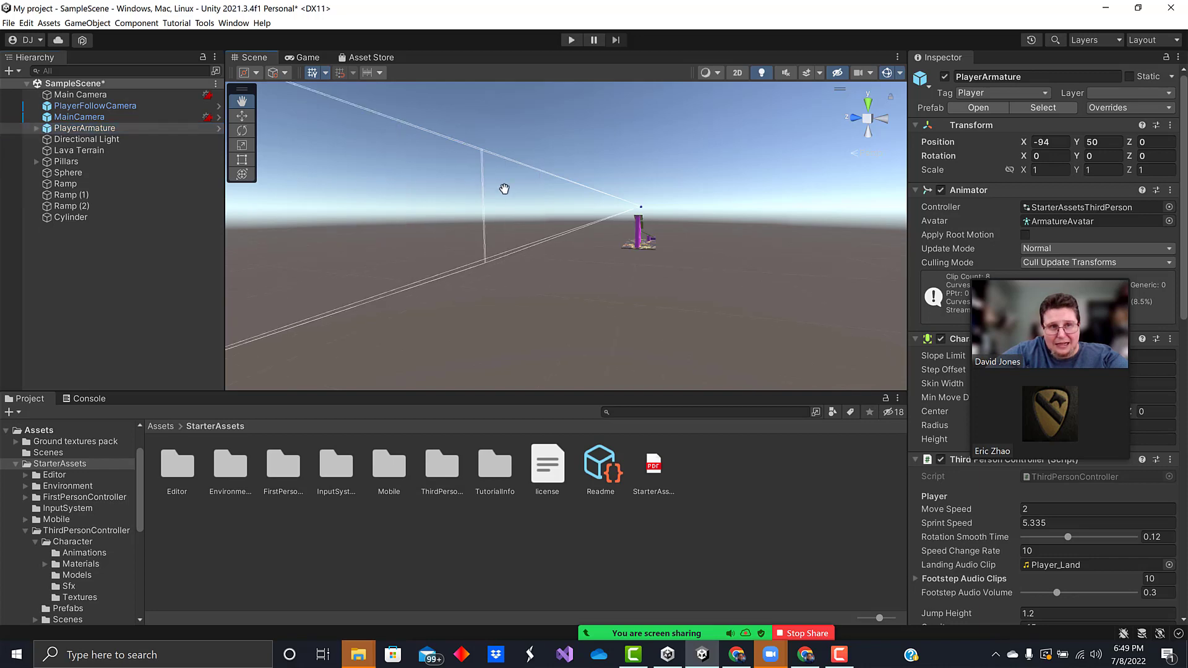
right_click_drag(545, 218, 550, 271)
key("s")
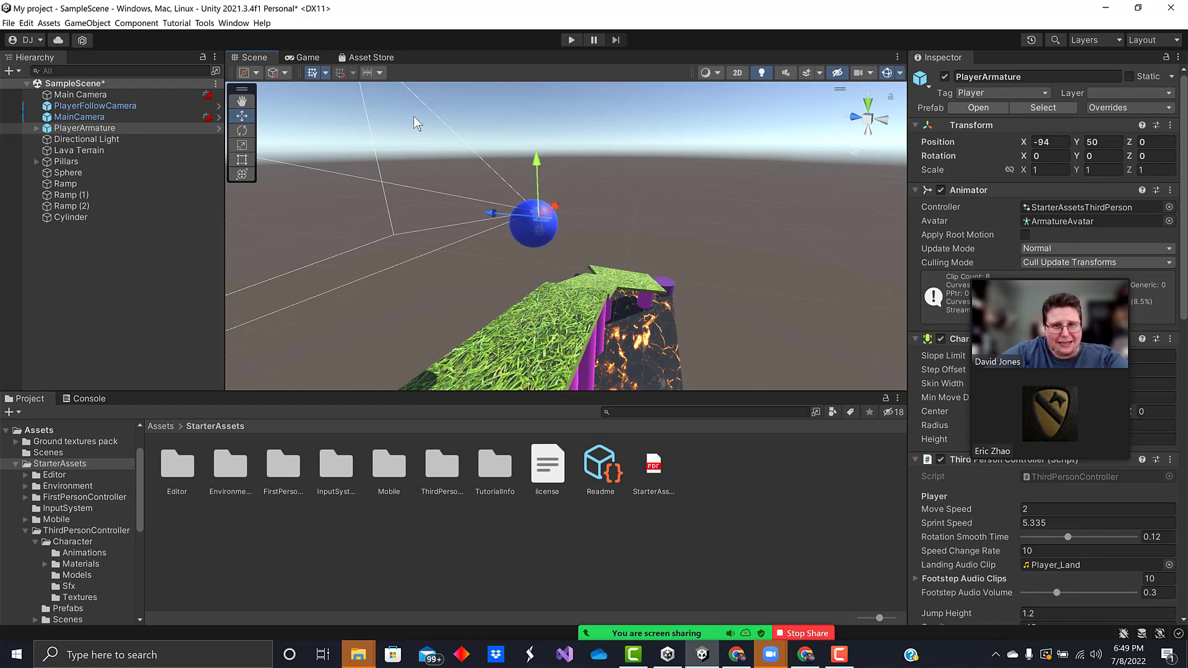
left_click_drag(539, 165, 565, 316)
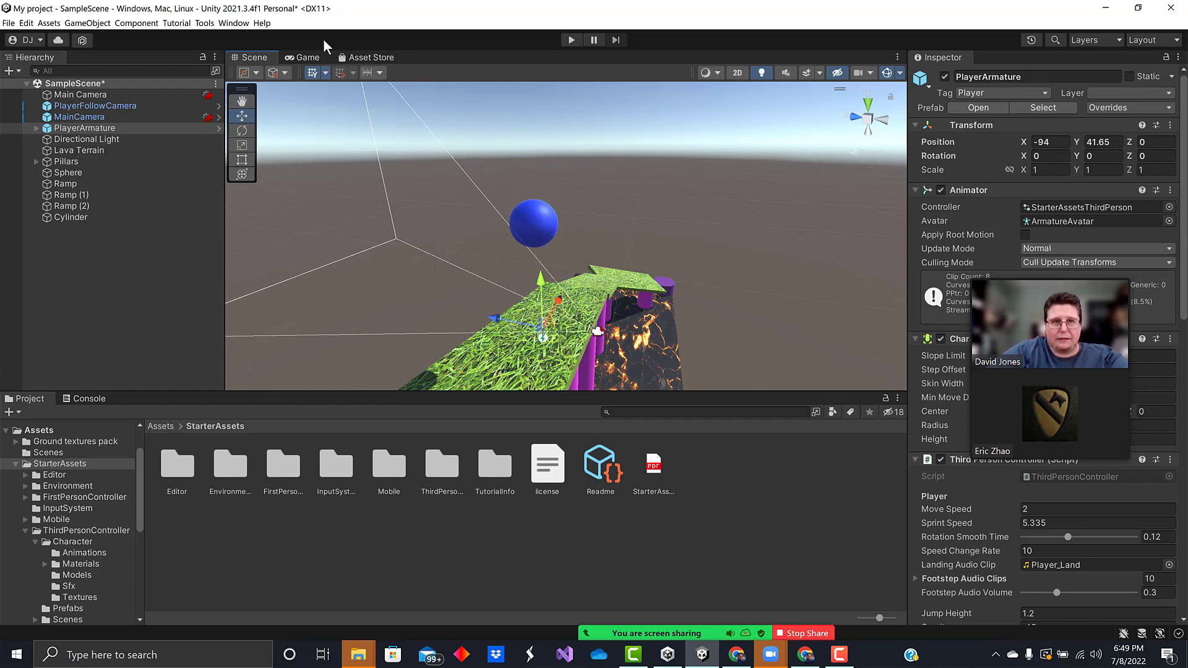
left_click_drag(498, 324, 467, 315)
right_click_drag(530, 292, 524, 253)
key("e")
key("q")
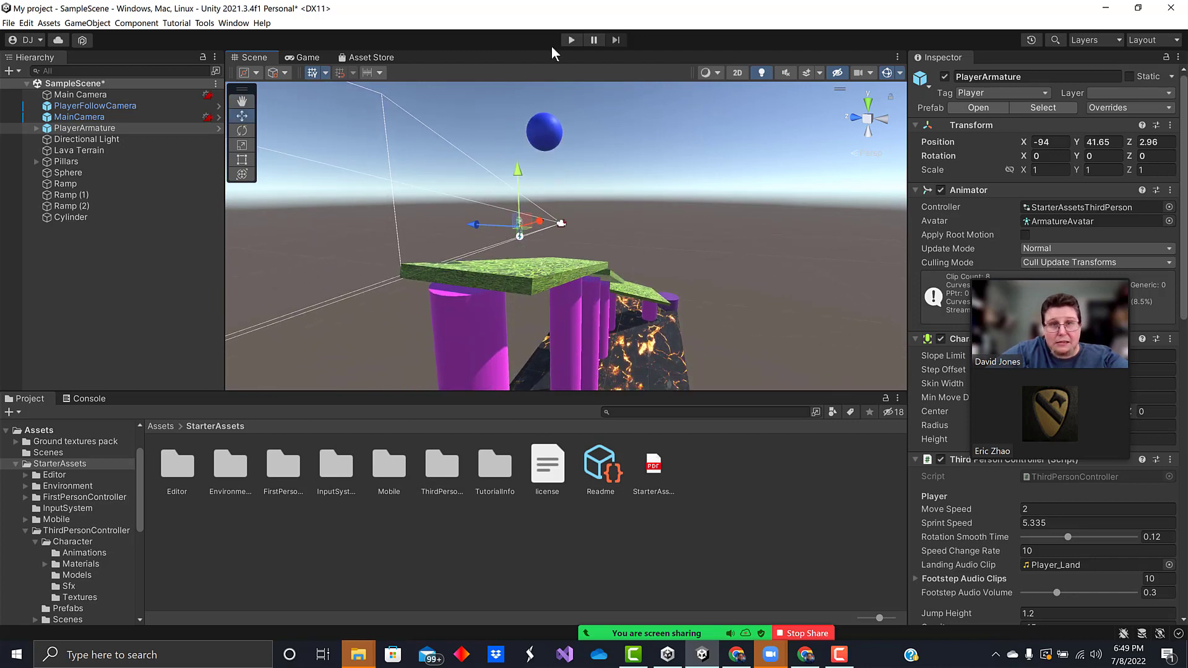
Play-test the scene by running the PlayerArmature down the three grass ramps and onto the purple cylinder
left_click(570, 40)
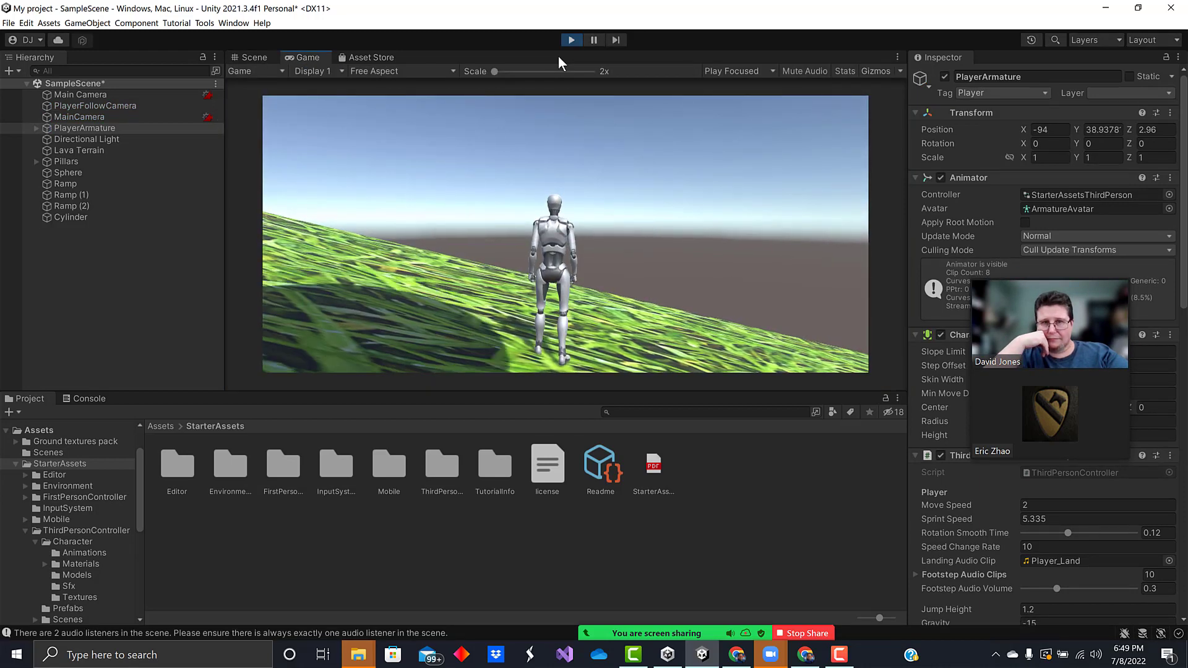
key("w")
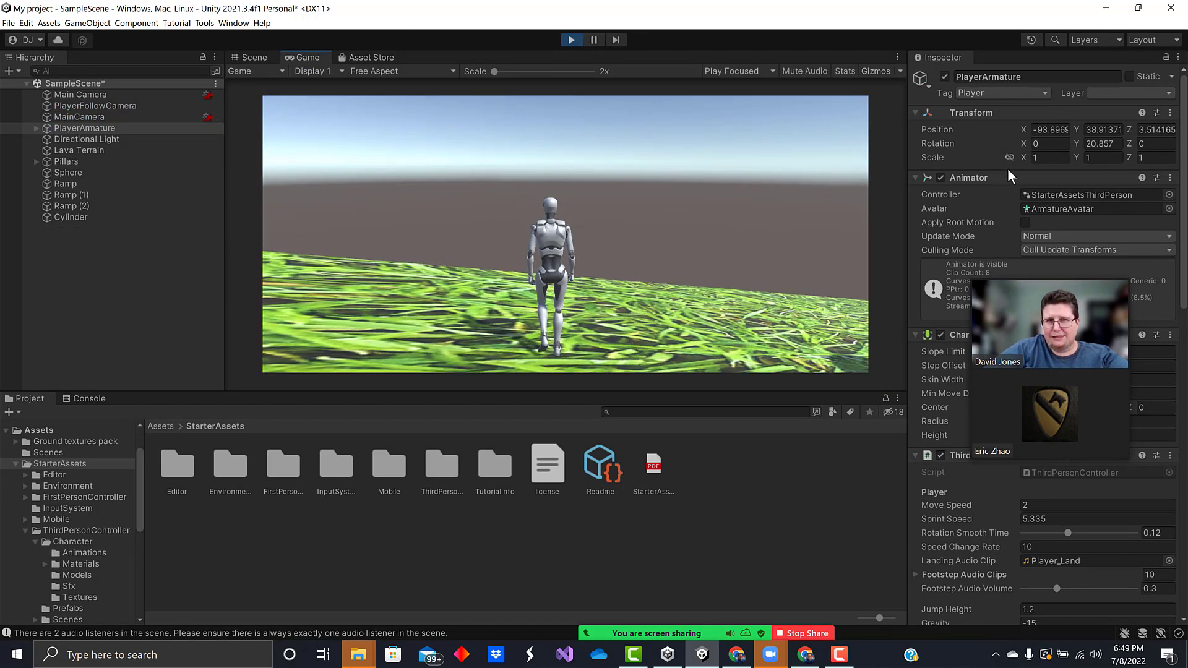
key("w")
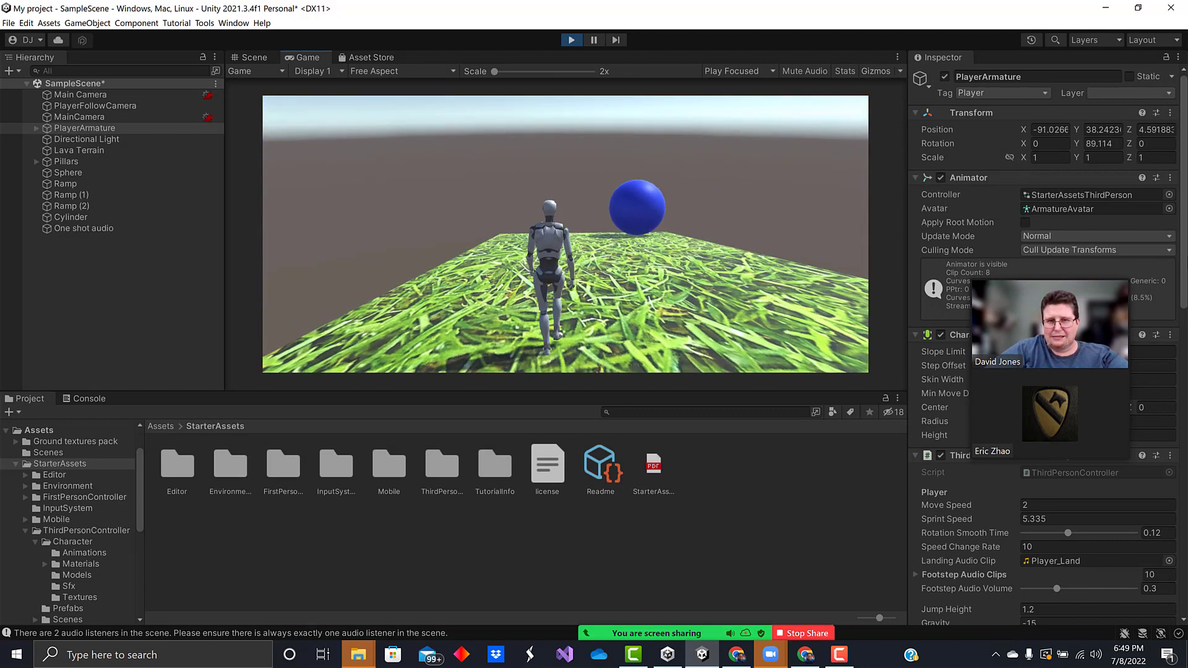
key("w")
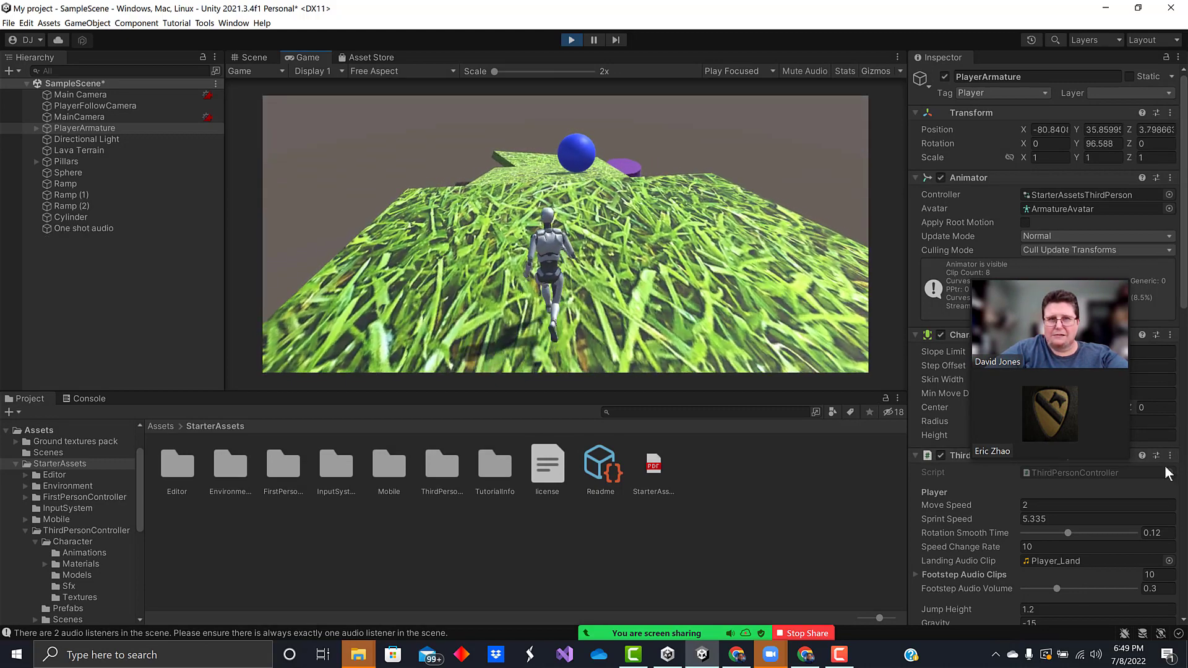
key("w")
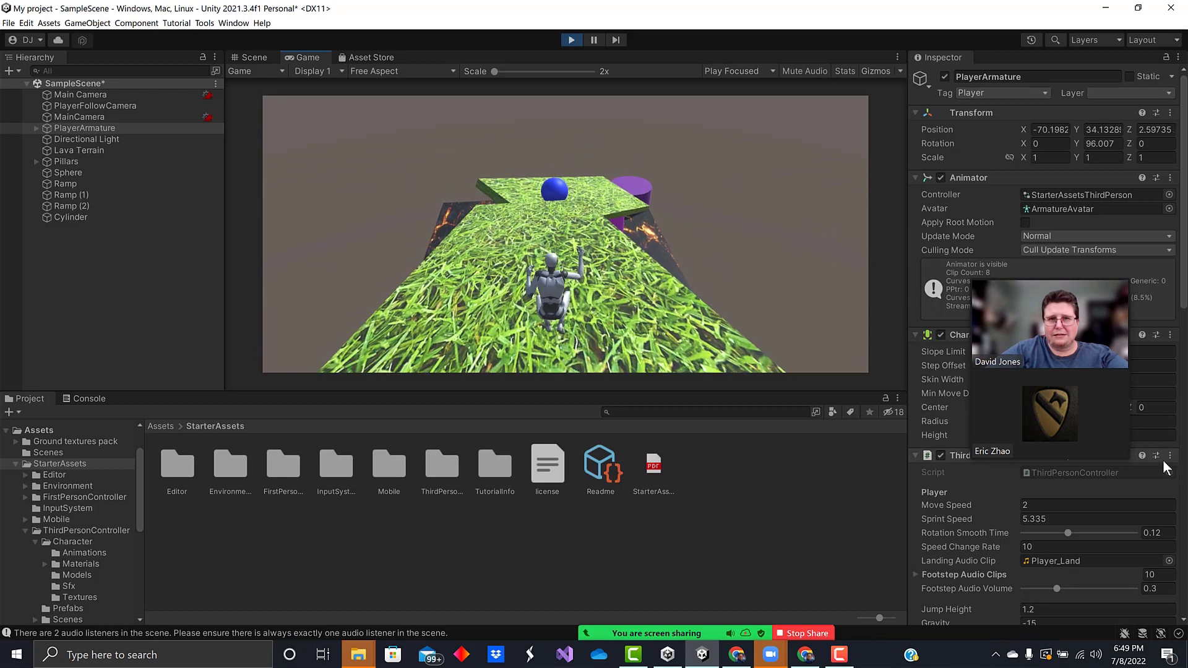
key("w")
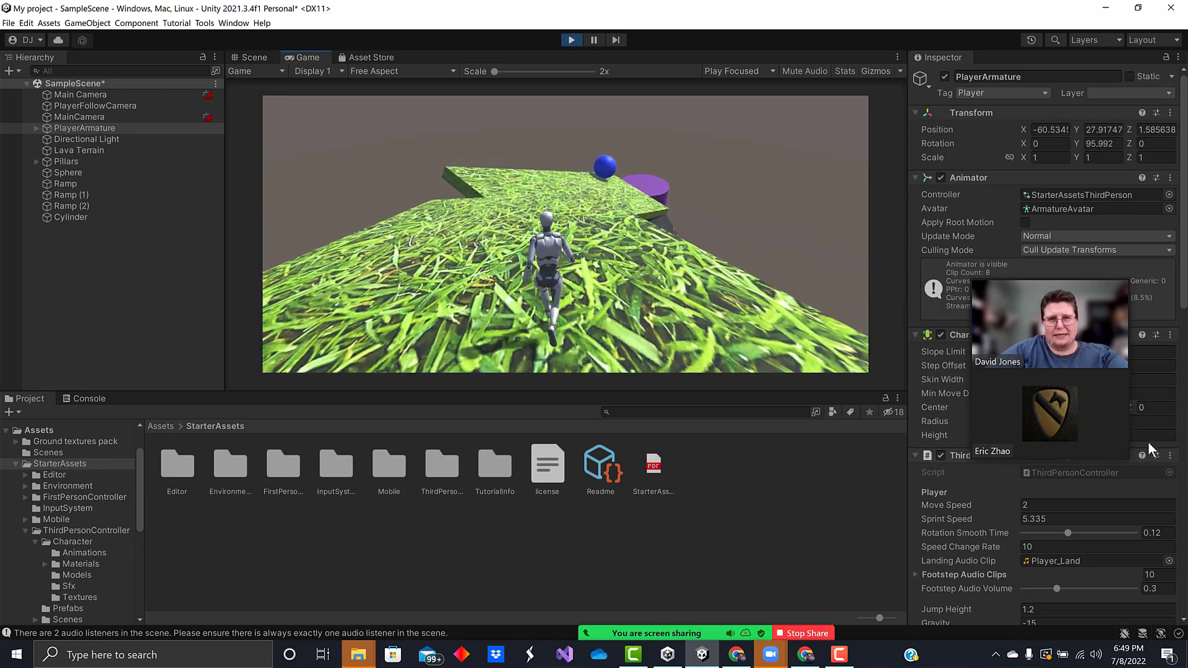
key("w")
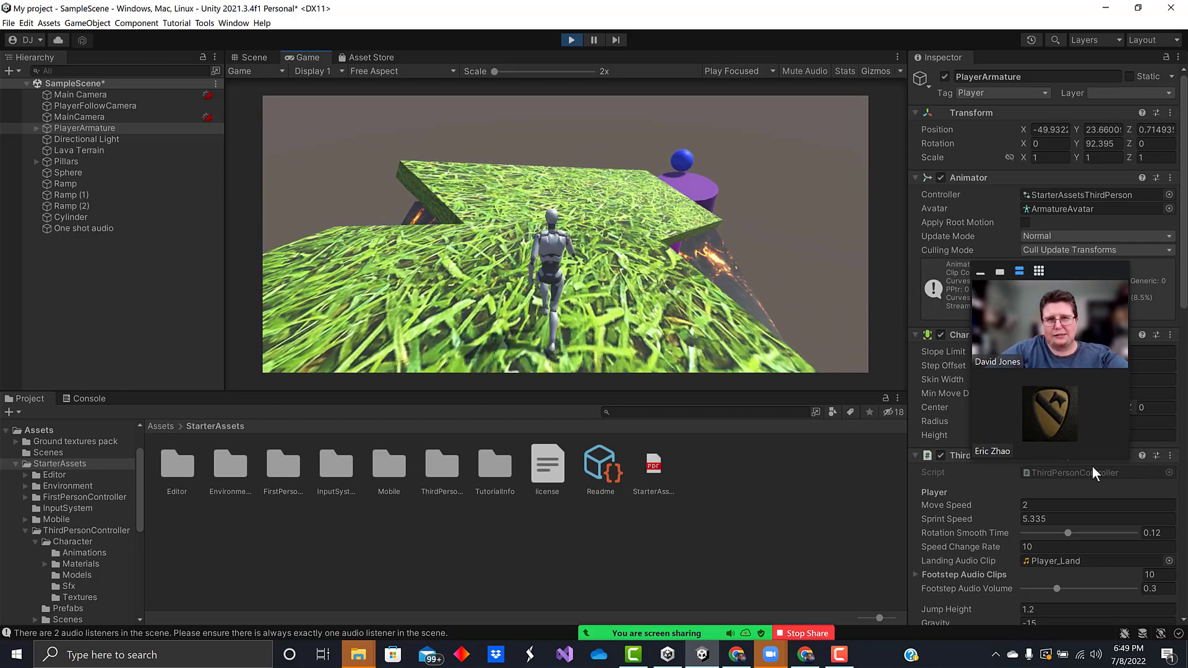
key("w")
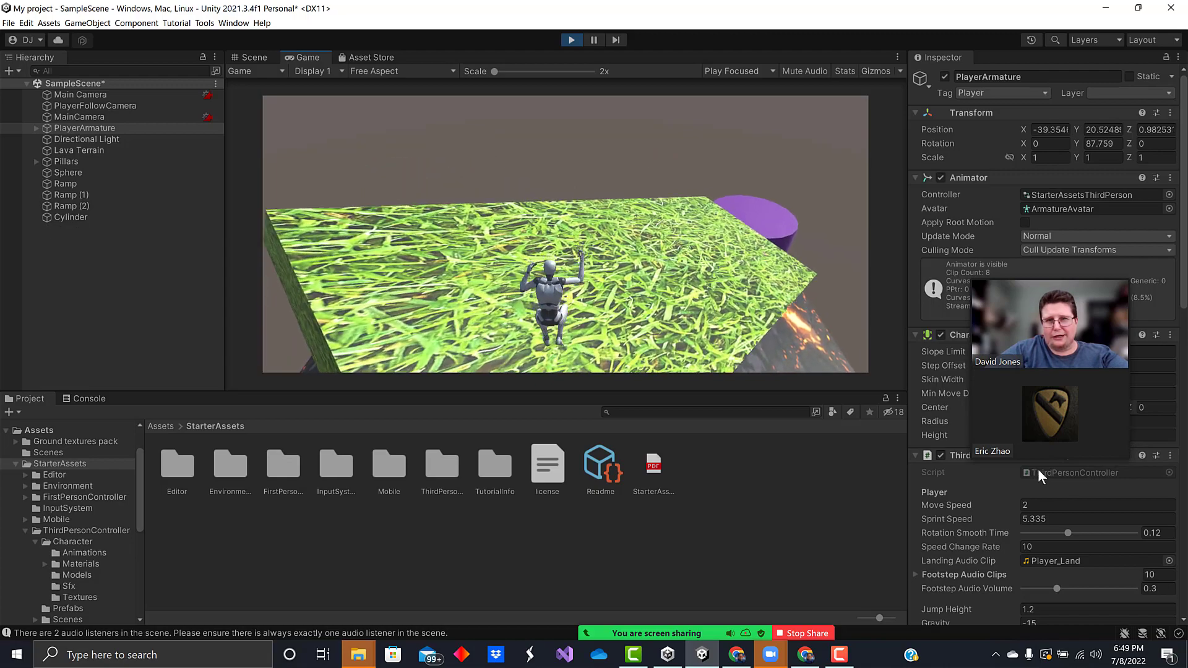
key("w")
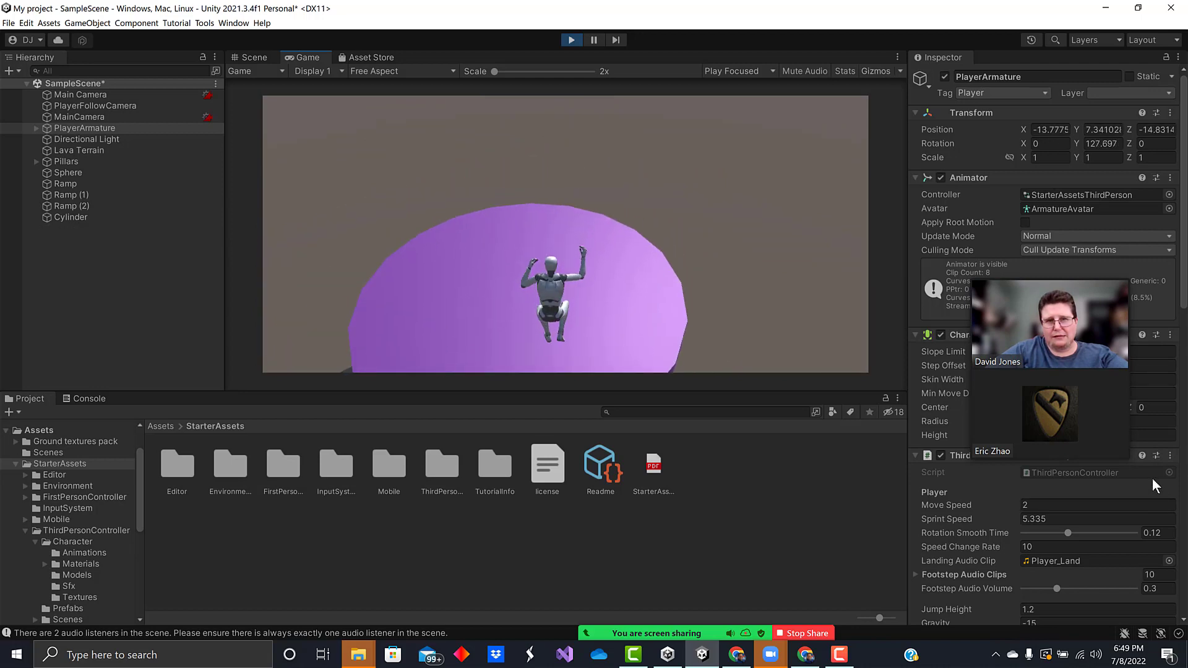
Turn the character around on the purple cylinder, jump off onto the lava terrain and sprint past the pillars
key("w")
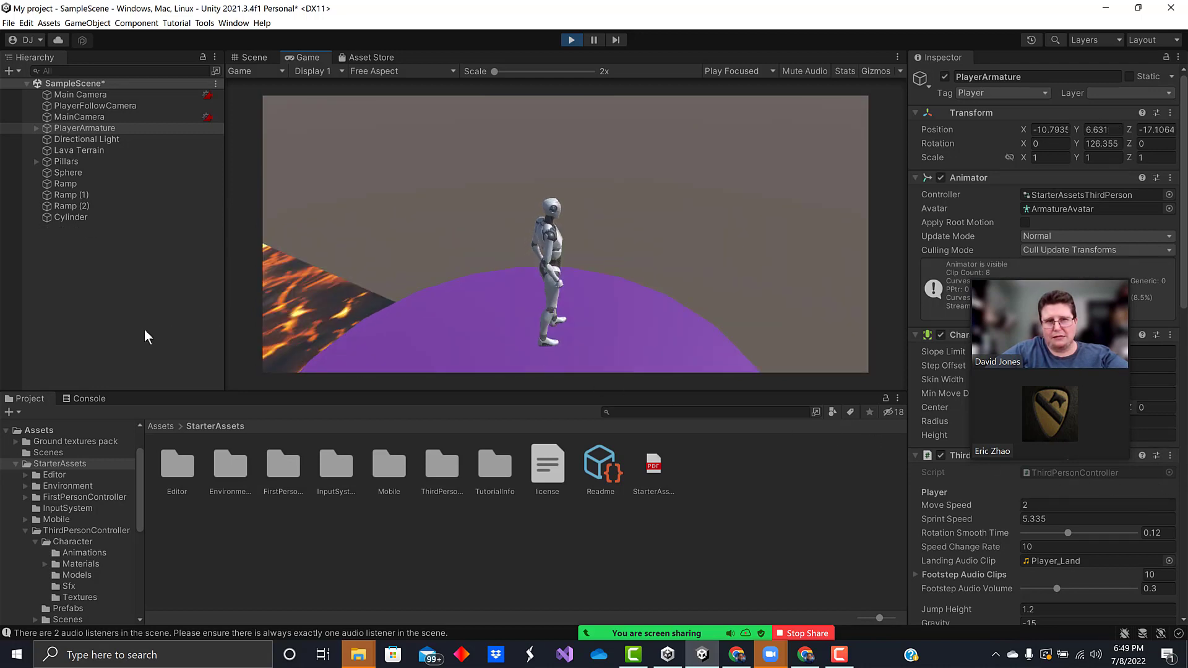
key("w")
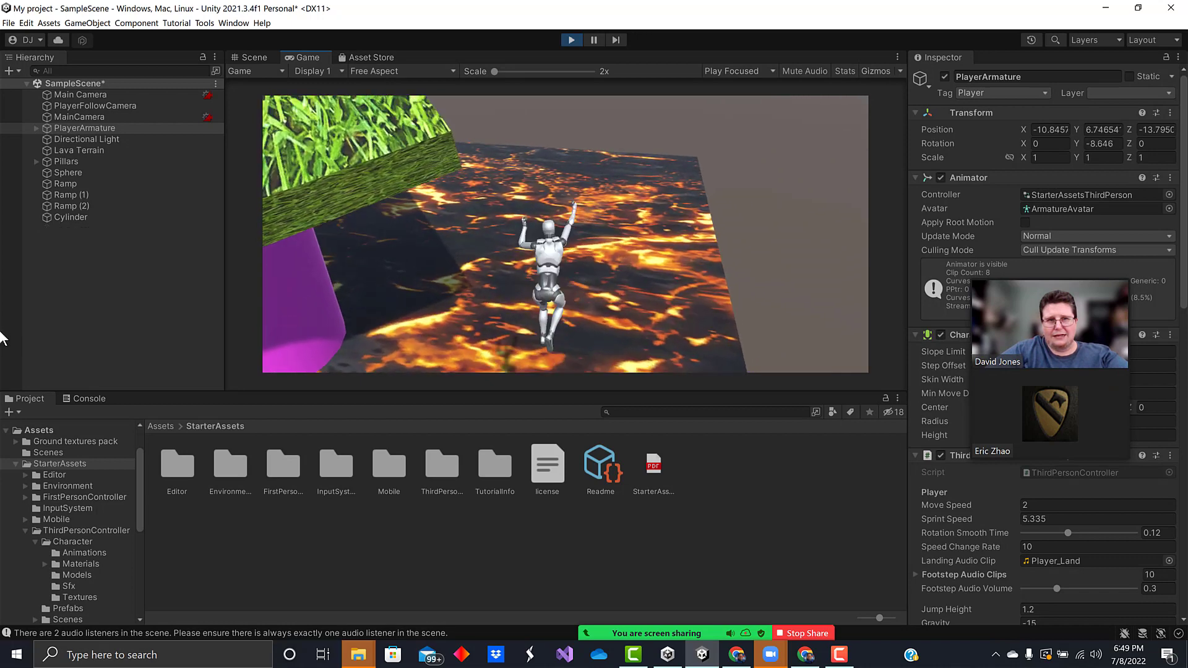
key("shift+w")
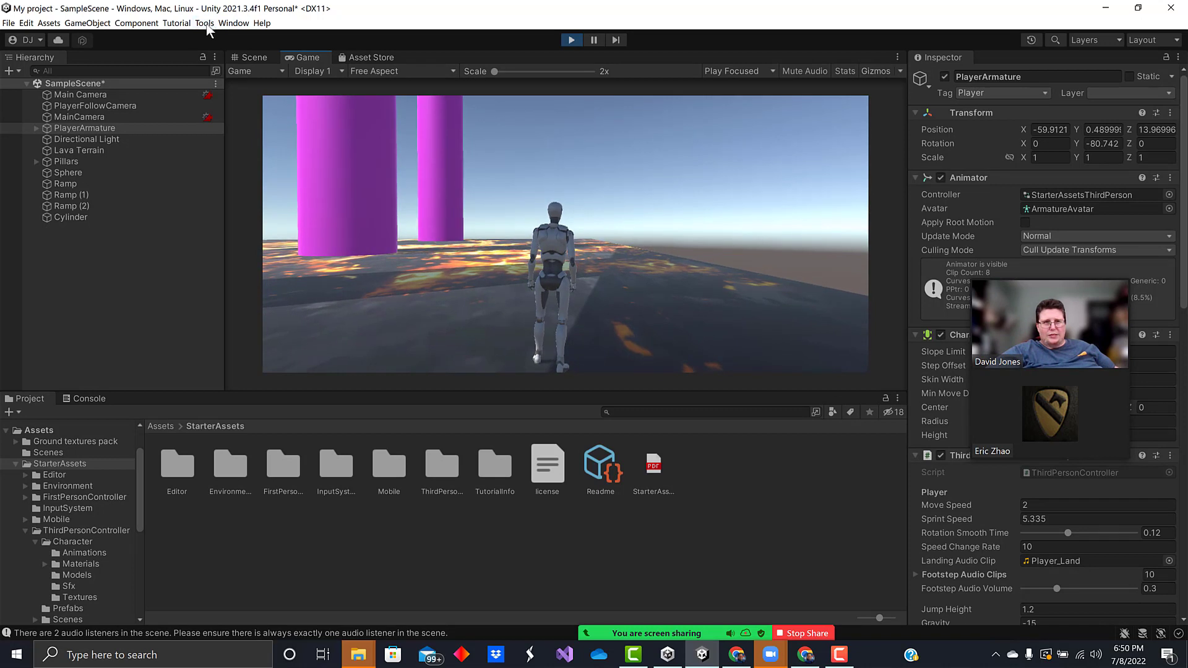
Review the Starter Assets reset options and the PlayerFollowCamera's settings, and end the play-test
mouse_move(220, 40)
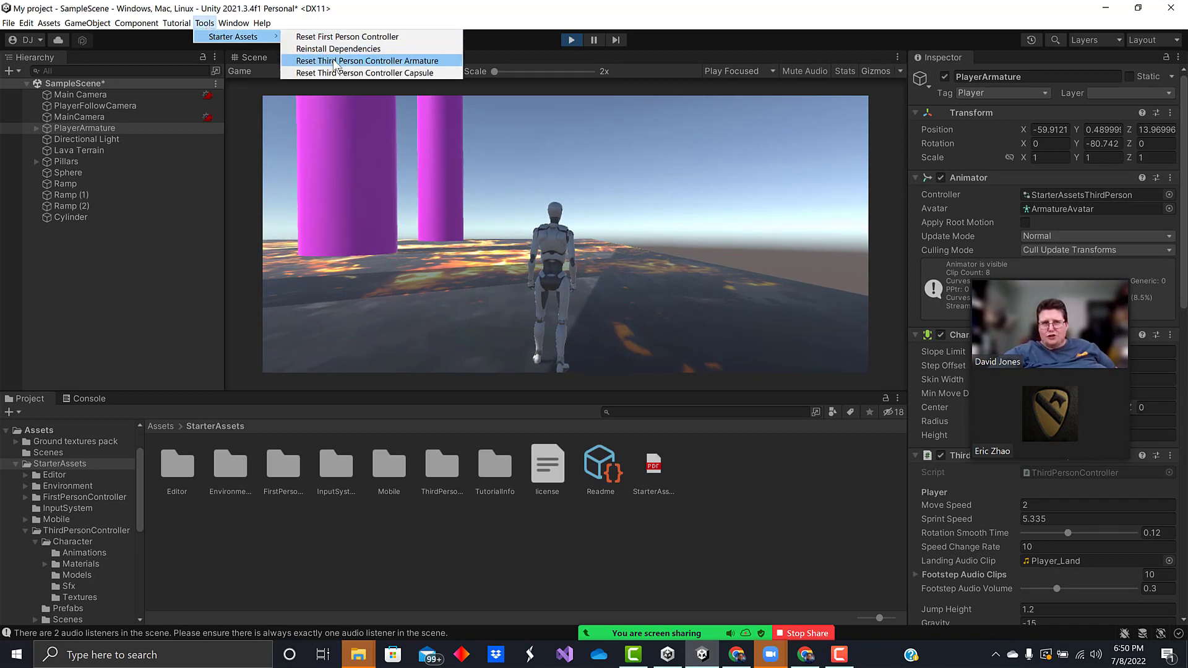
left_click(68, 106)
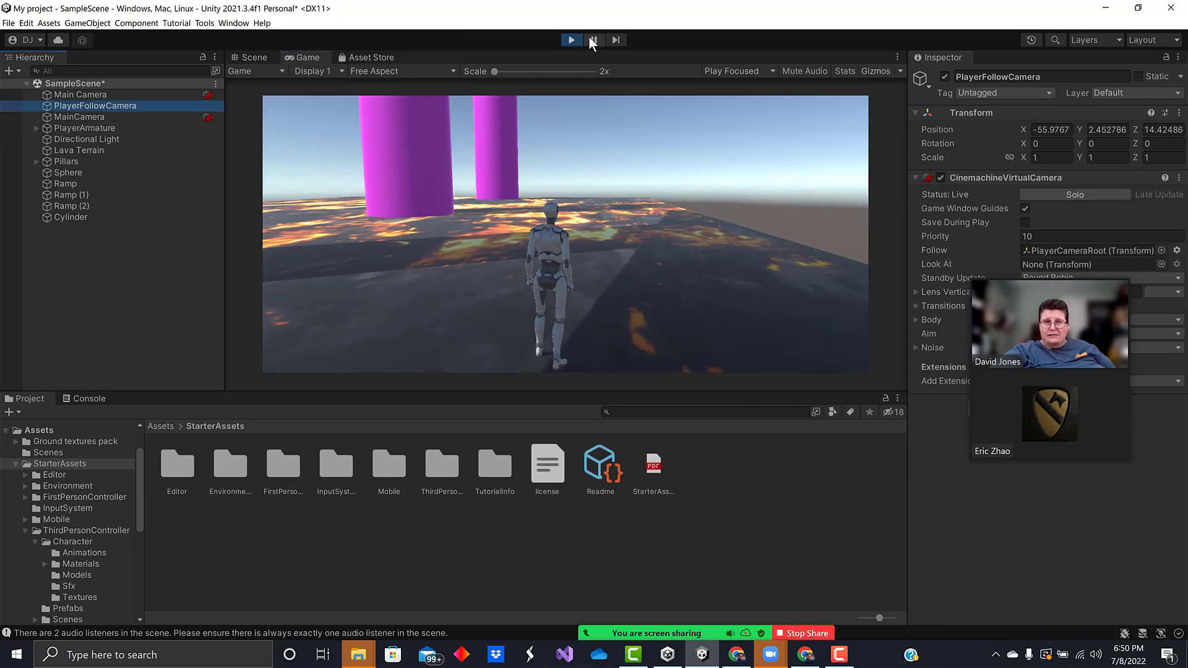
left_click(570, 40)
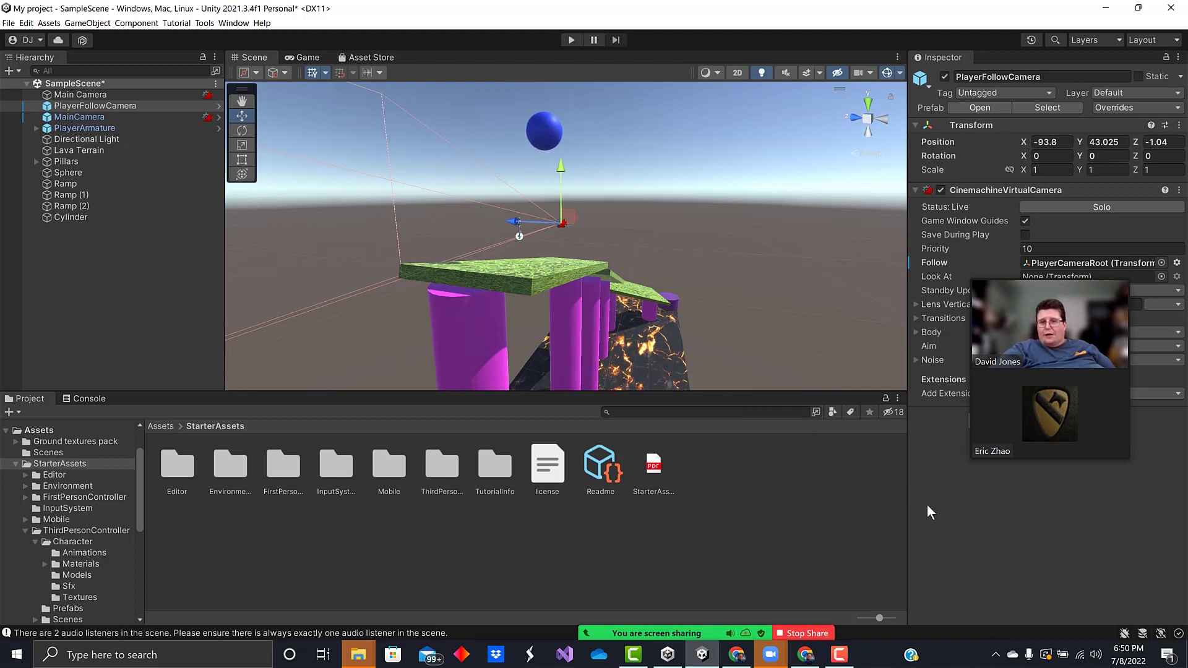
Stop the screen share in Zoom and end the meeting for all participants
left_click(799, 635)
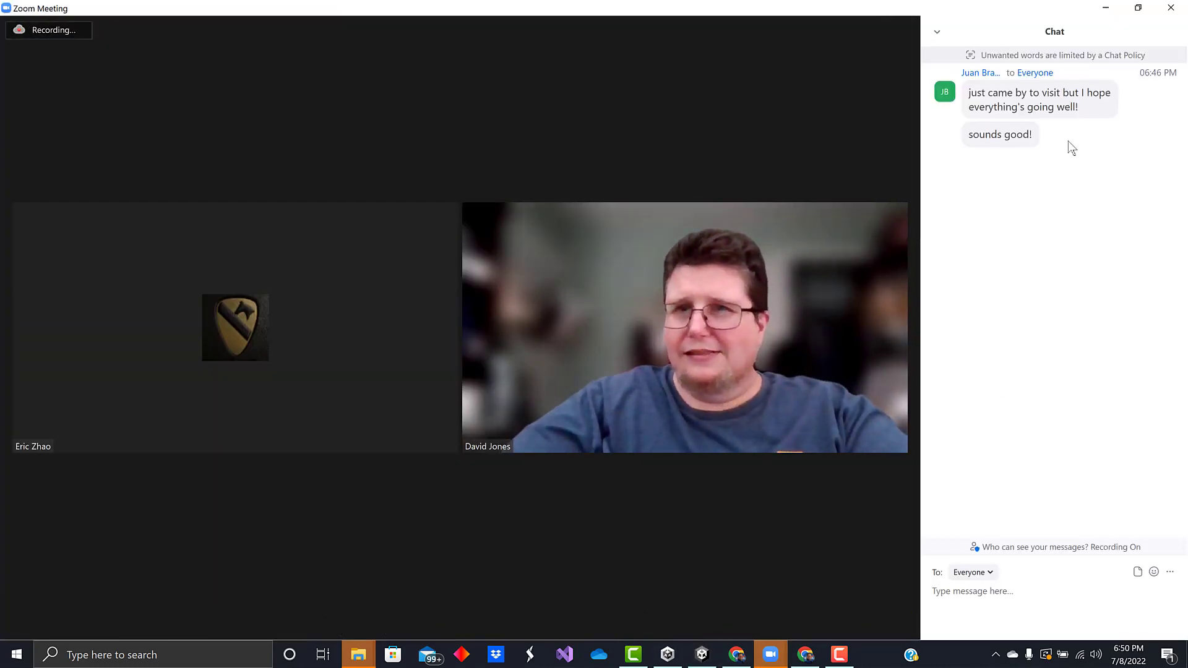
left_click(1172, 10)
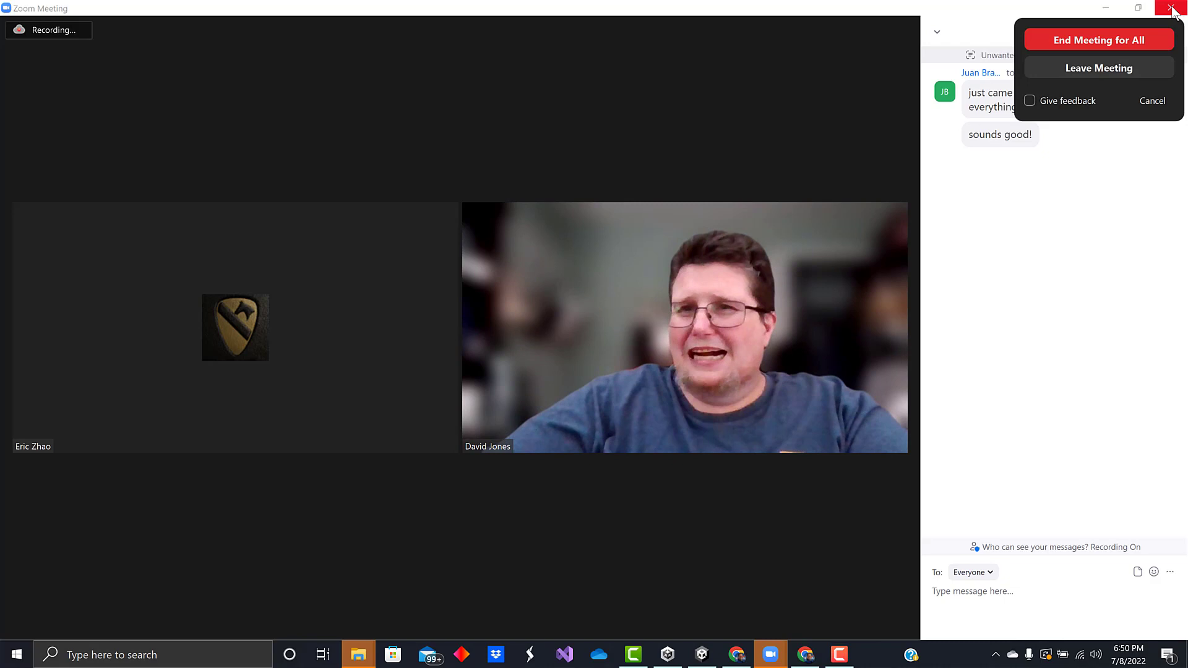
left_click(1122, 42)
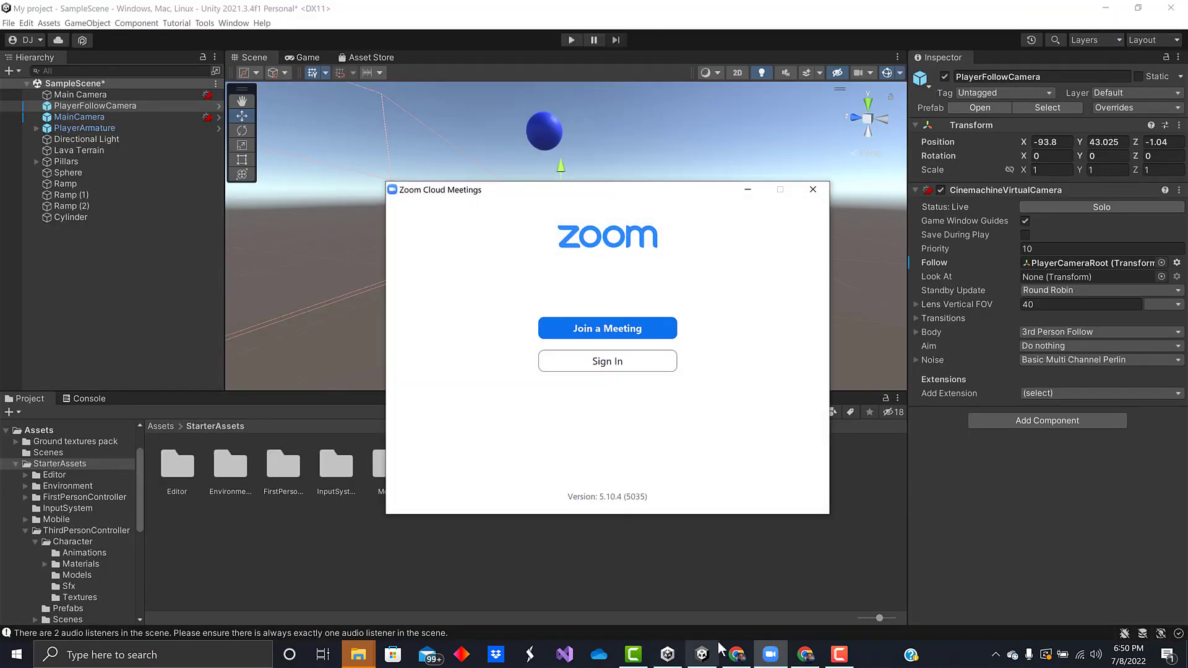